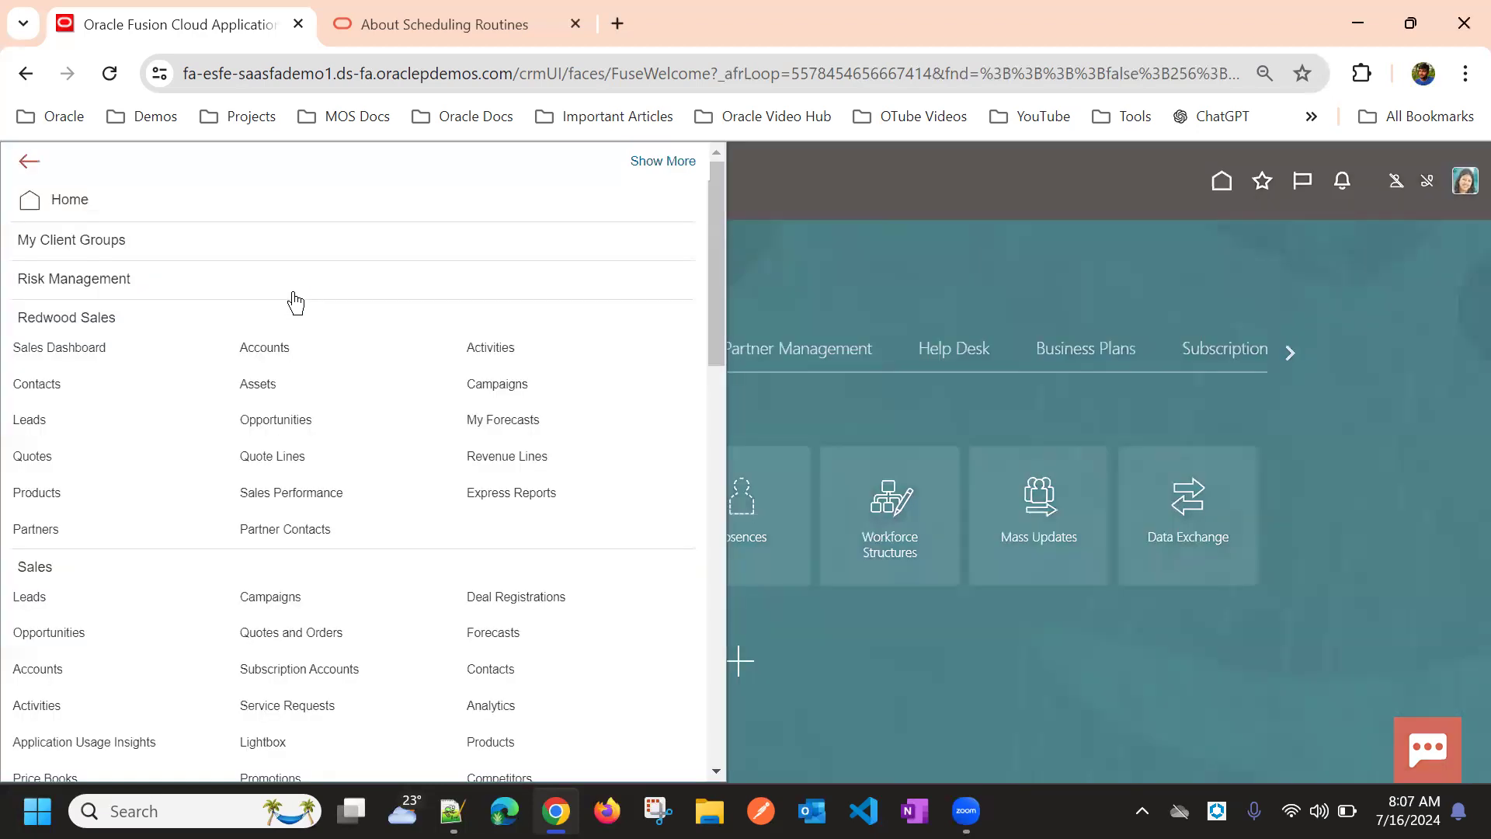
# Open Application Composer from the Configuration group of the navigation list
pyautogui.scroll(-10, 236, 420)
pyautogui.scroll(-5, 206, 490)
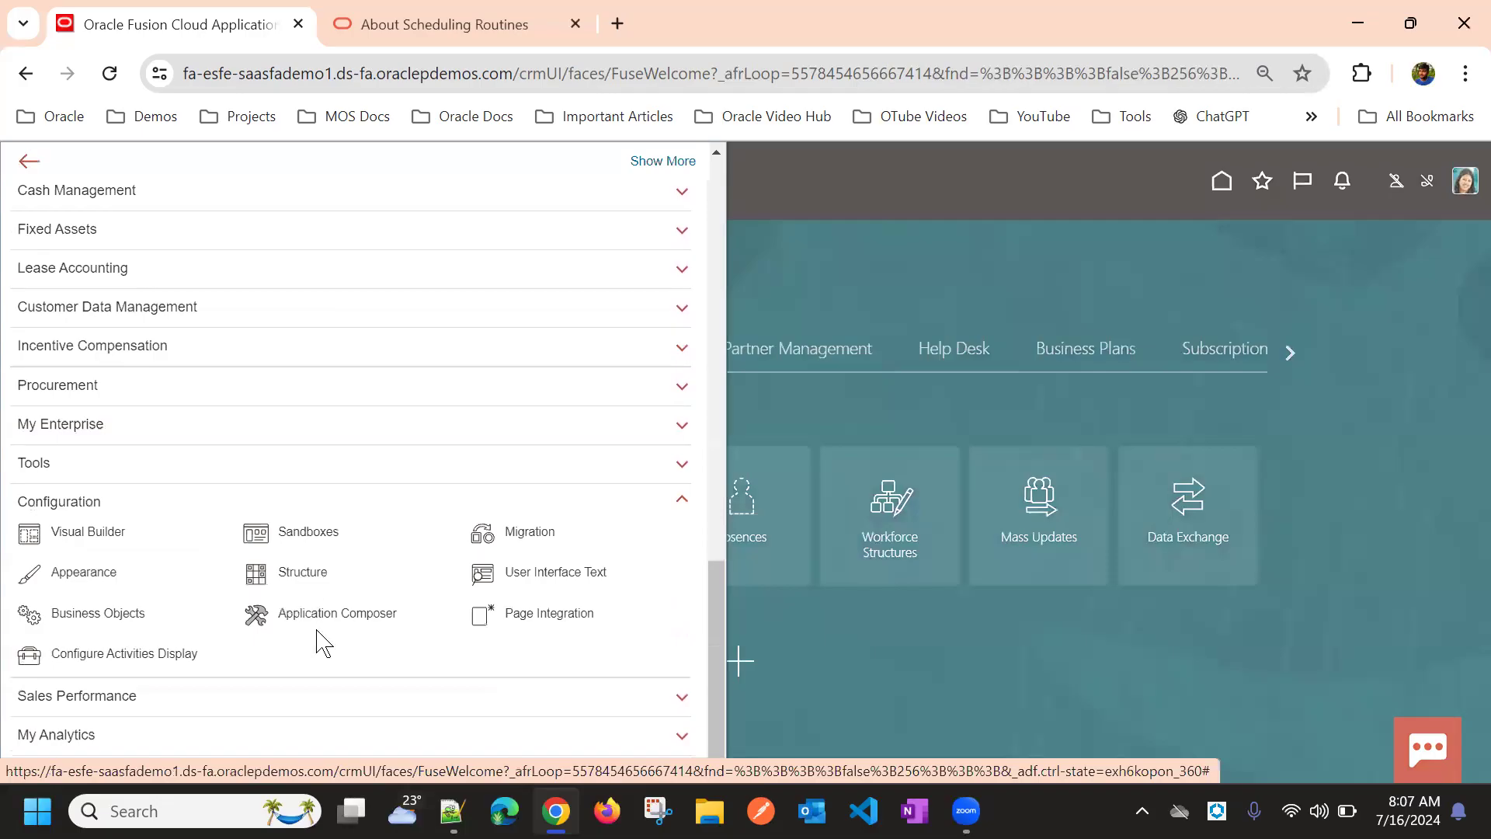
pyautogui.click(309, 533)
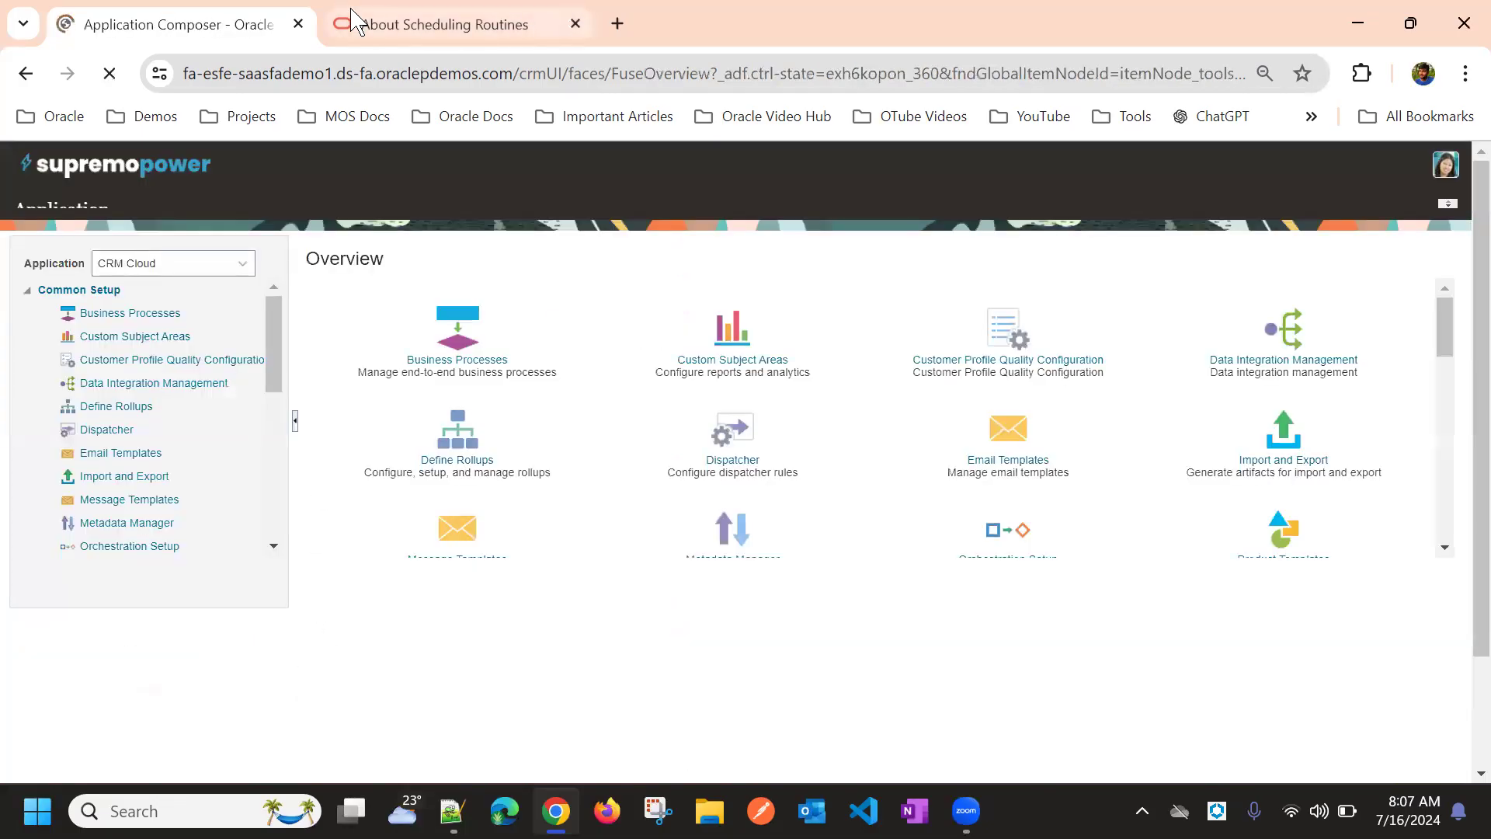
# Open the Routines page from the Common Setup overview in Application Composer
pyautogui.scroll(-5, 946, 483)
pyautogui.scroll(3, 945, 483)
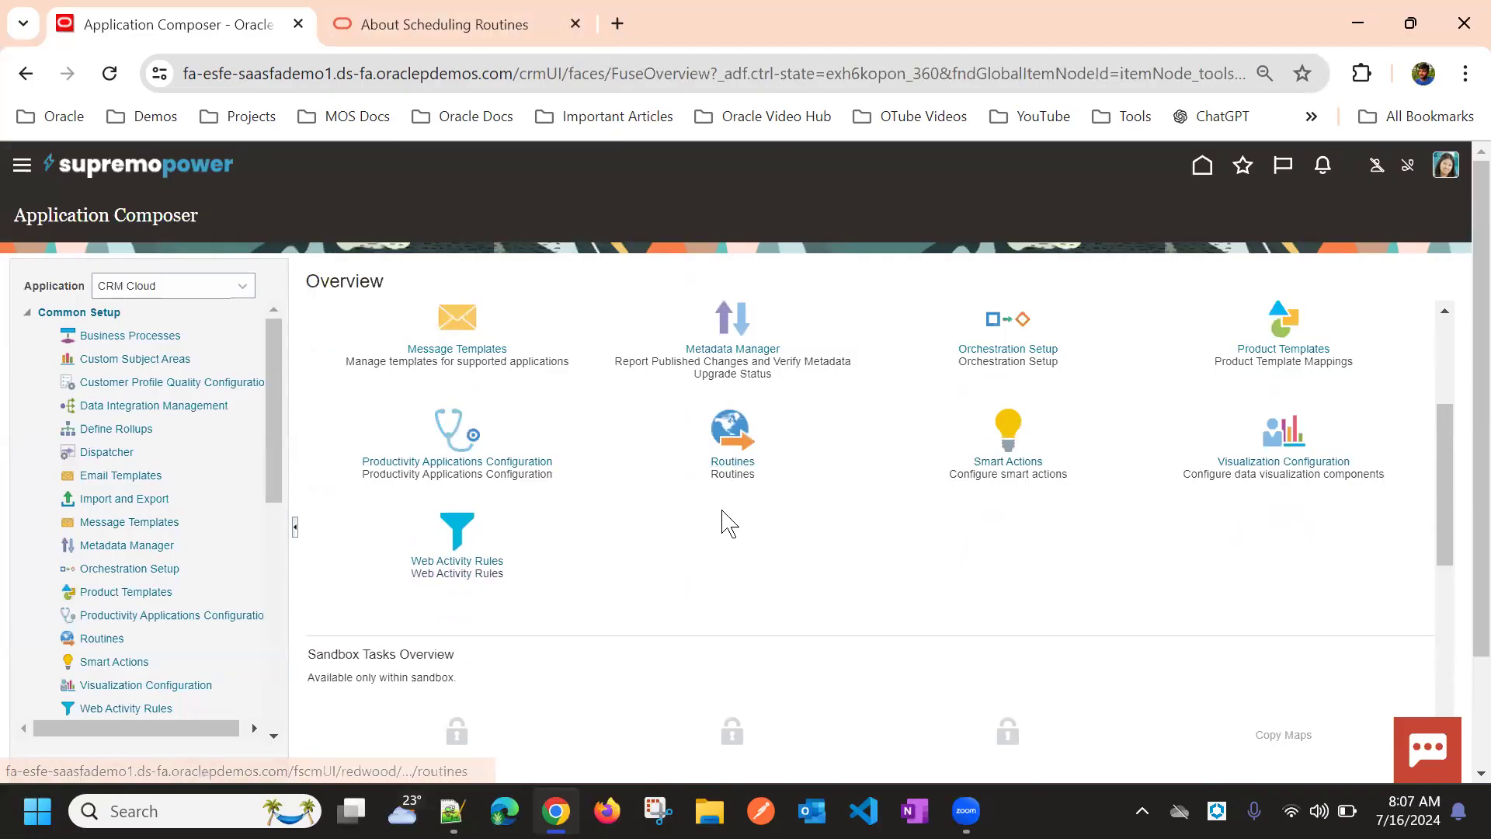
pyautogui.scroll(2, 728, 524)
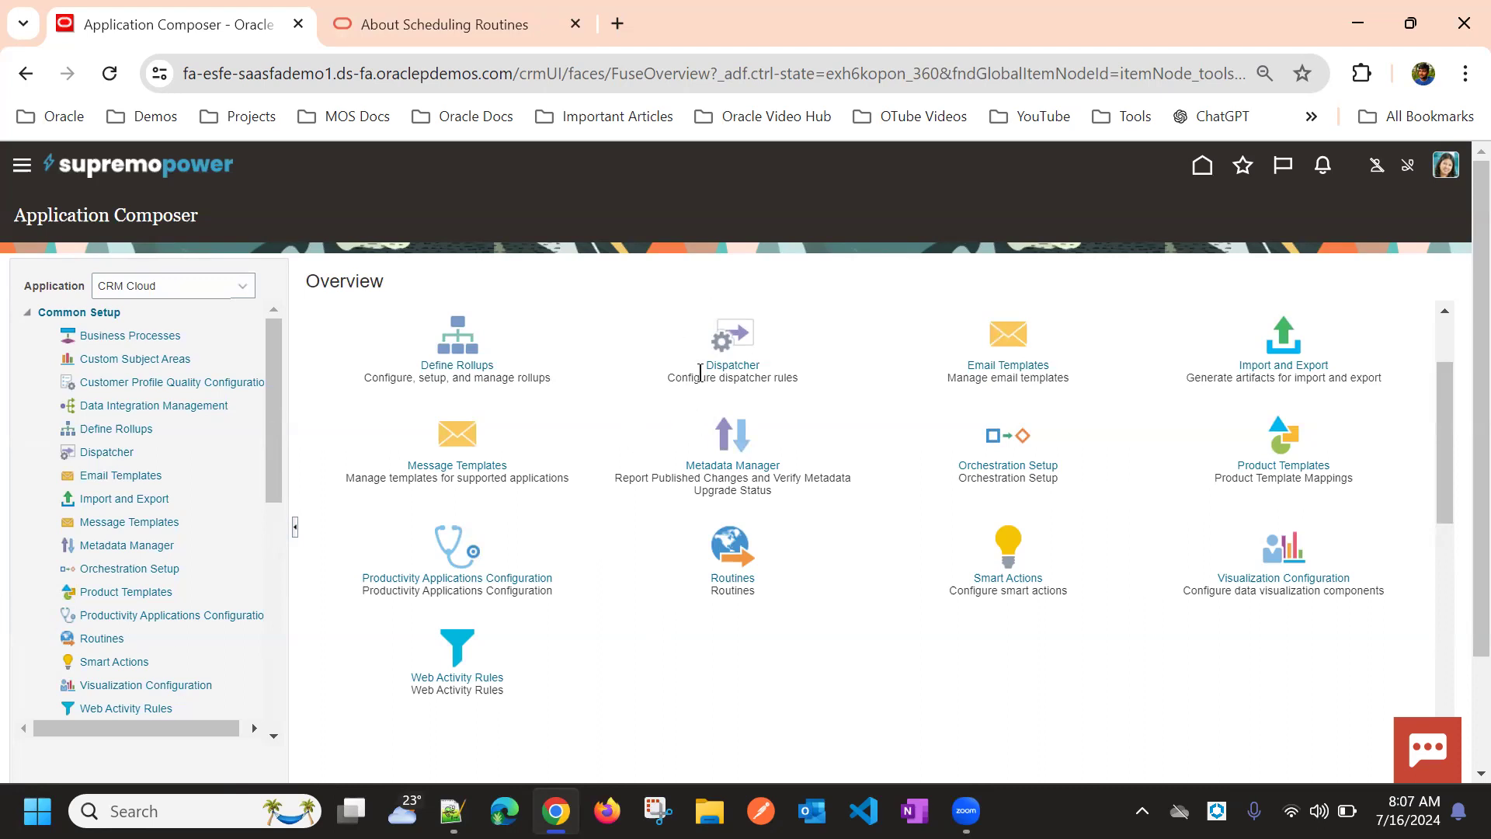
pyautogui.scroll(-1, 651, 516)
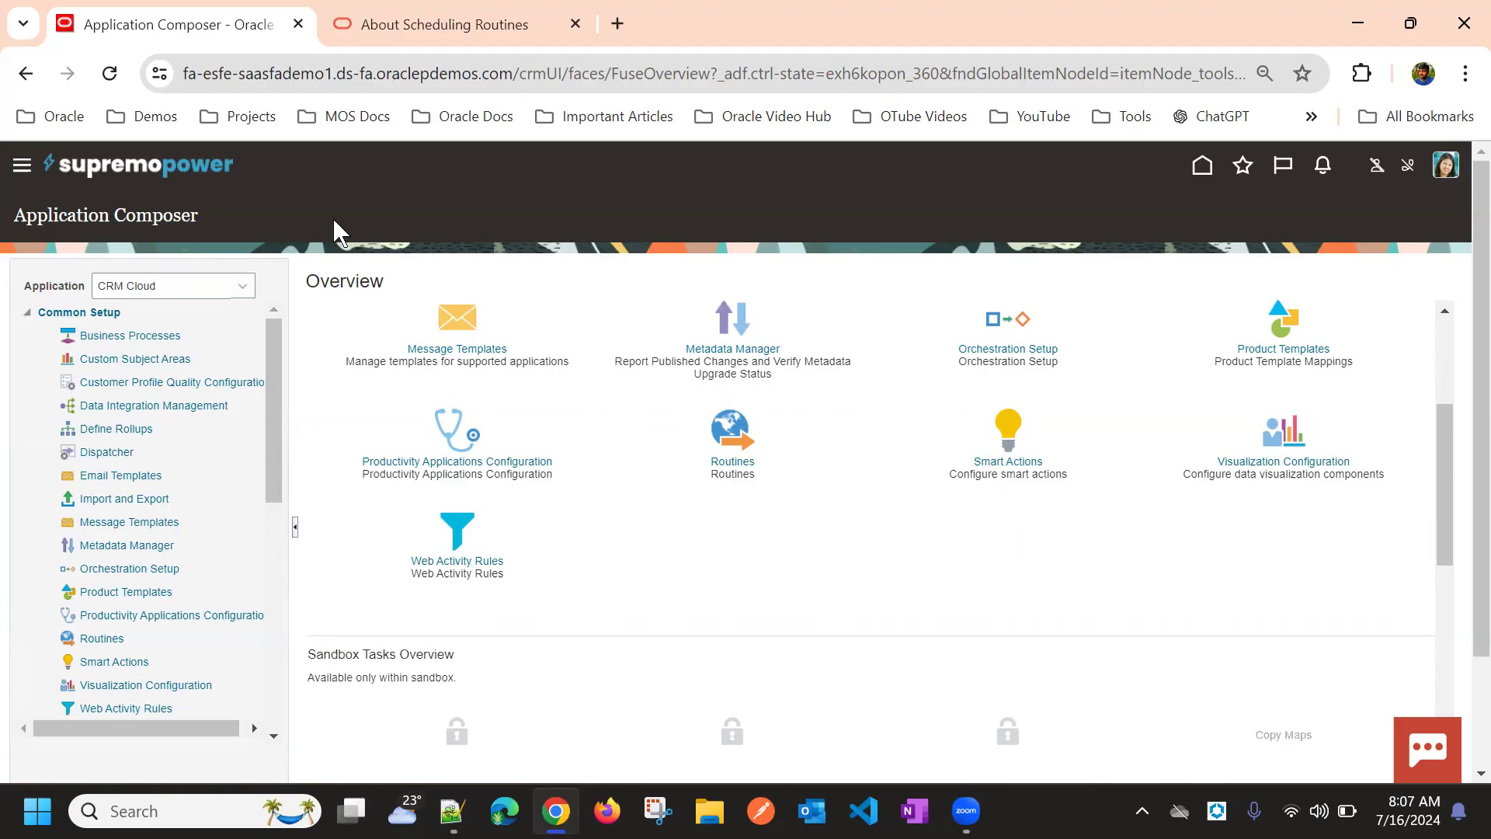
pyautogui.click(735, 470)
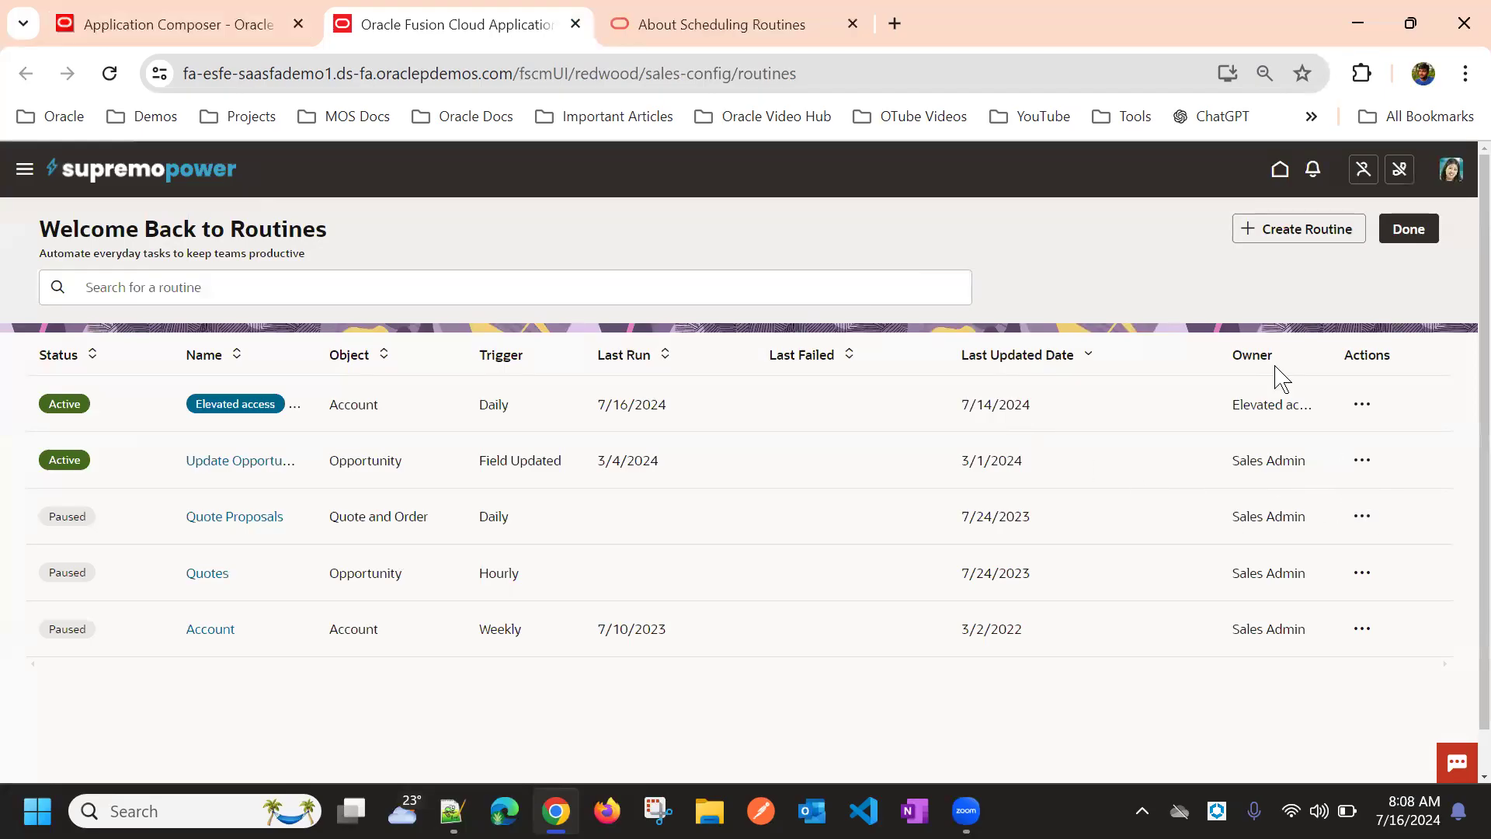
# Review the actions available for the paused Quotes routine
pyautogui.click(1364, 572)
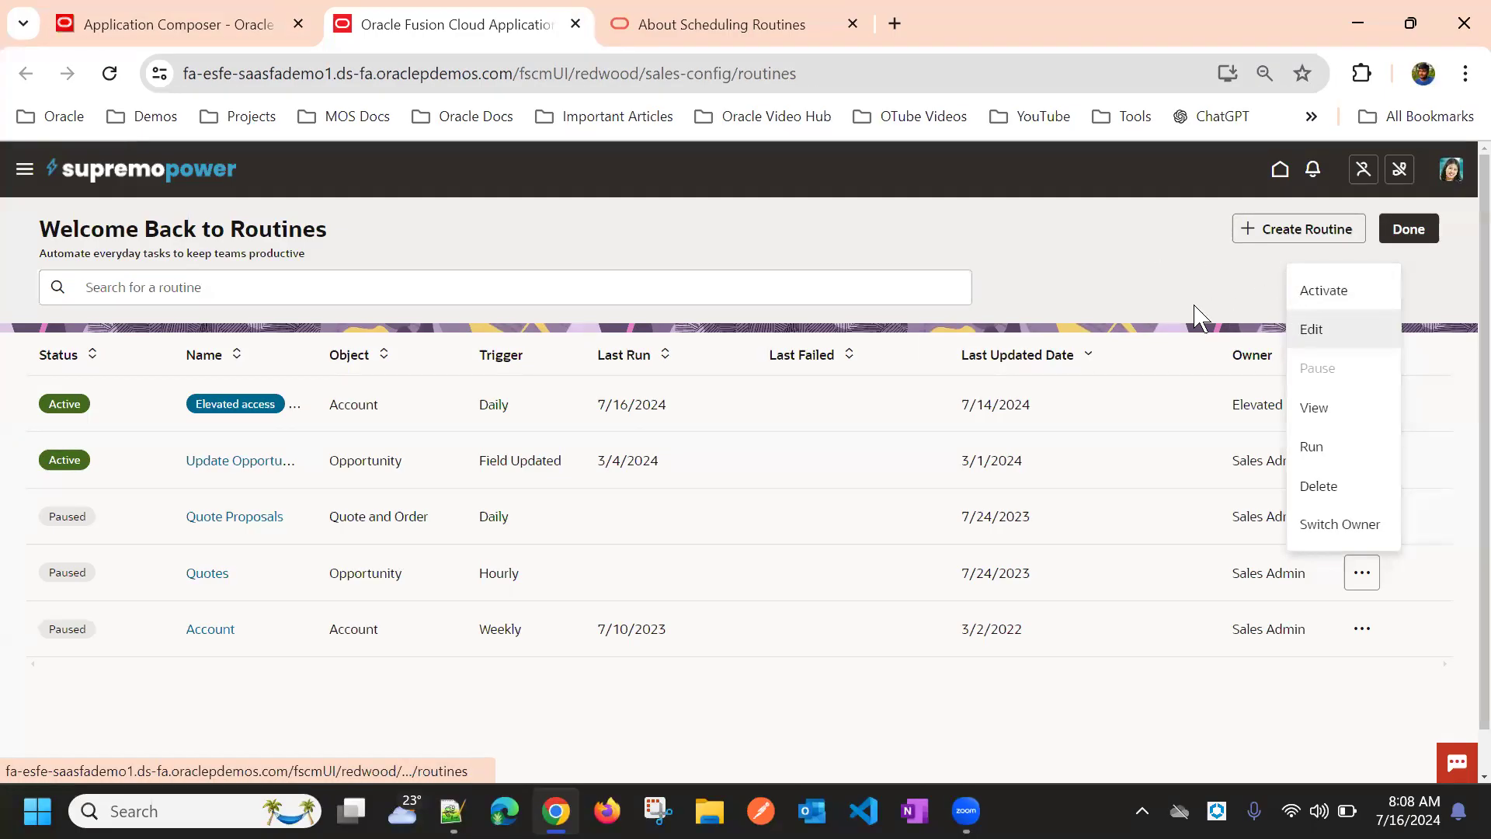
pyautogui.click(1163, 296)
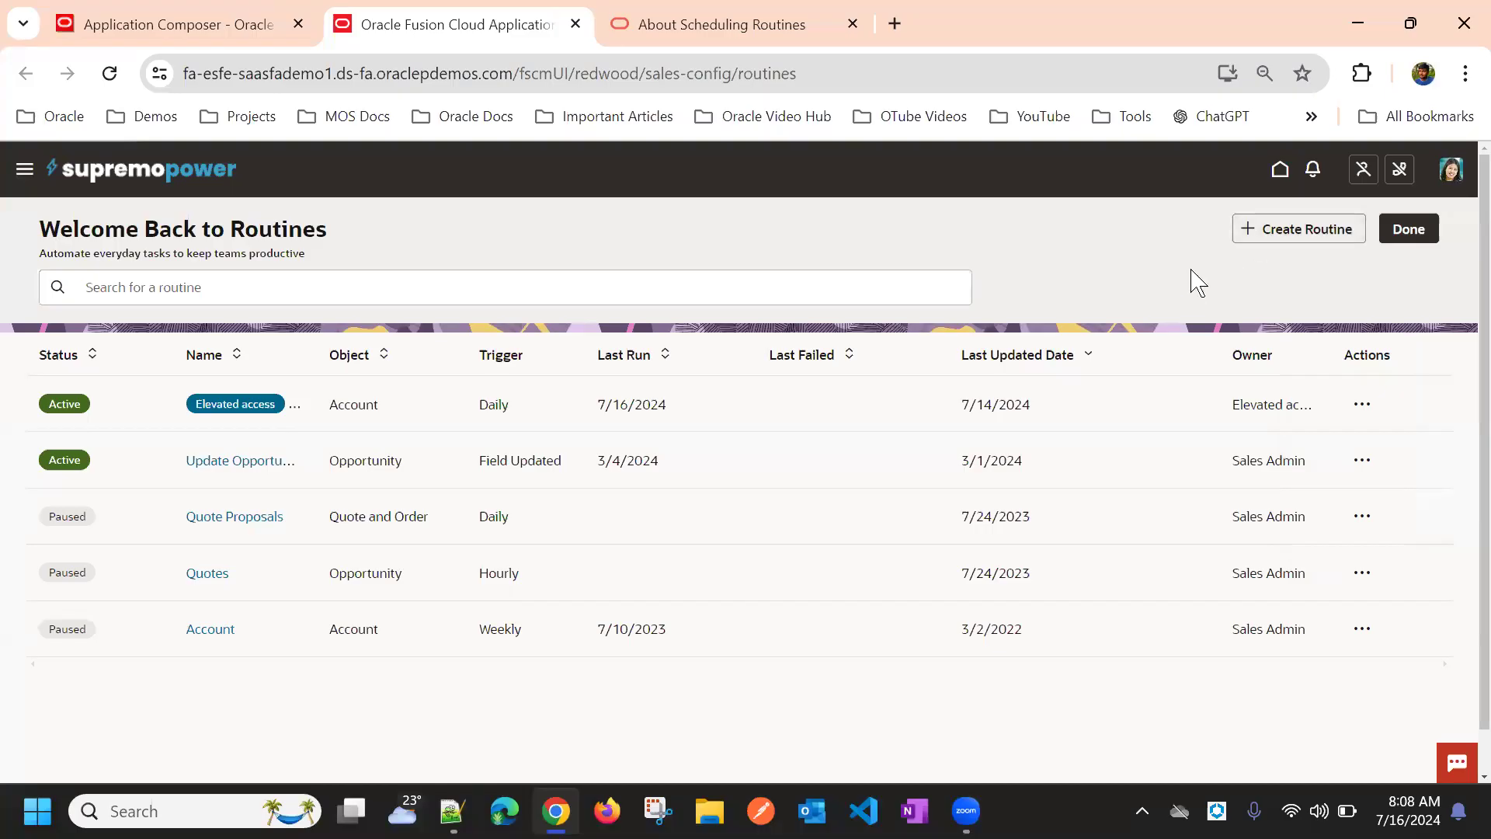
# Start a new routine based on the Stale Lead Follow-up template after reviewing the available templates
pyautogui.click(1313, 247)
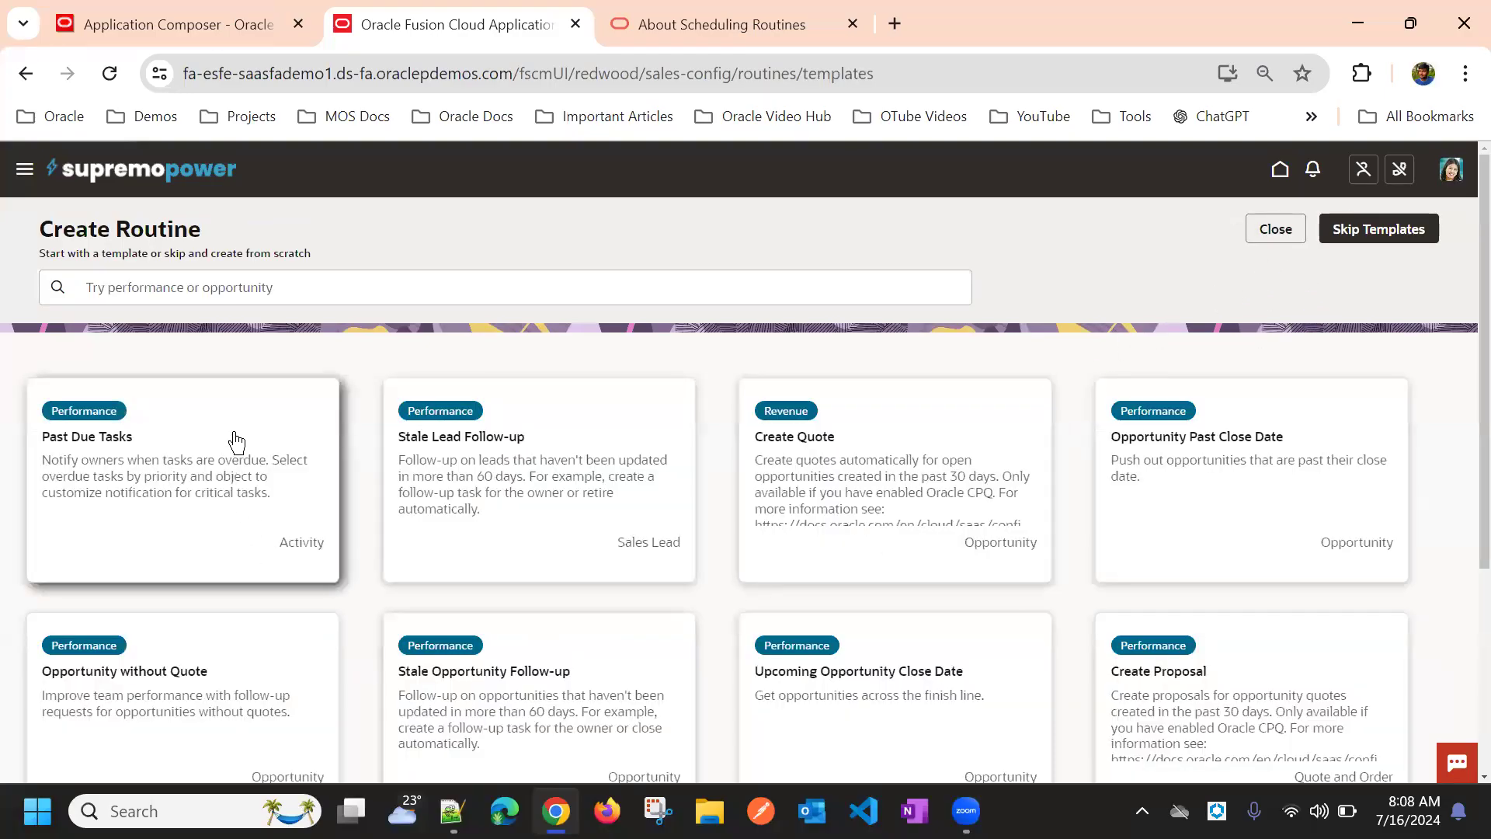
pyautogui.scroll(-3, 1150, 456)
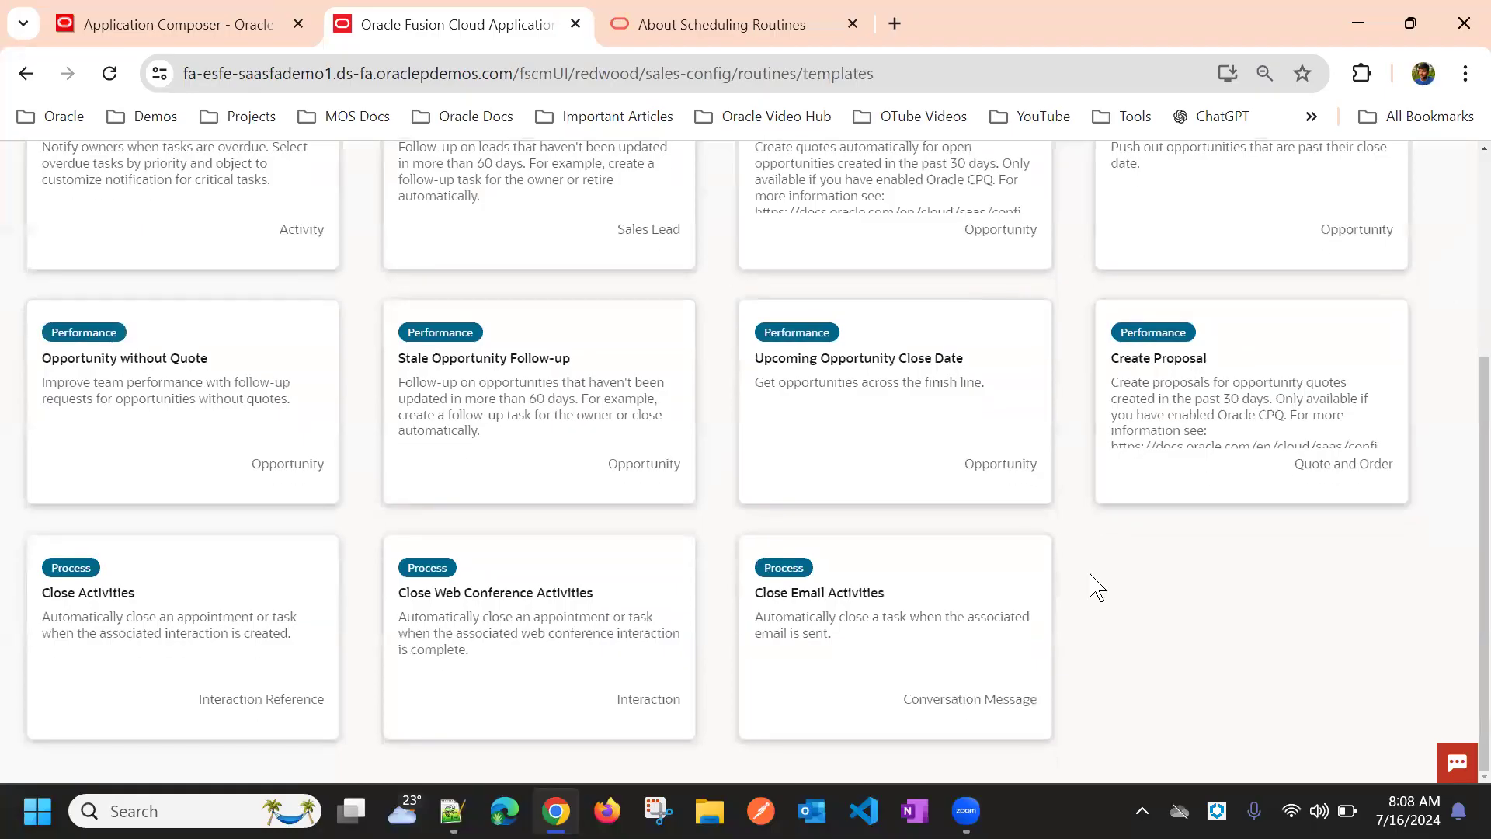
pyautogui.scroll(3, 129, 404)
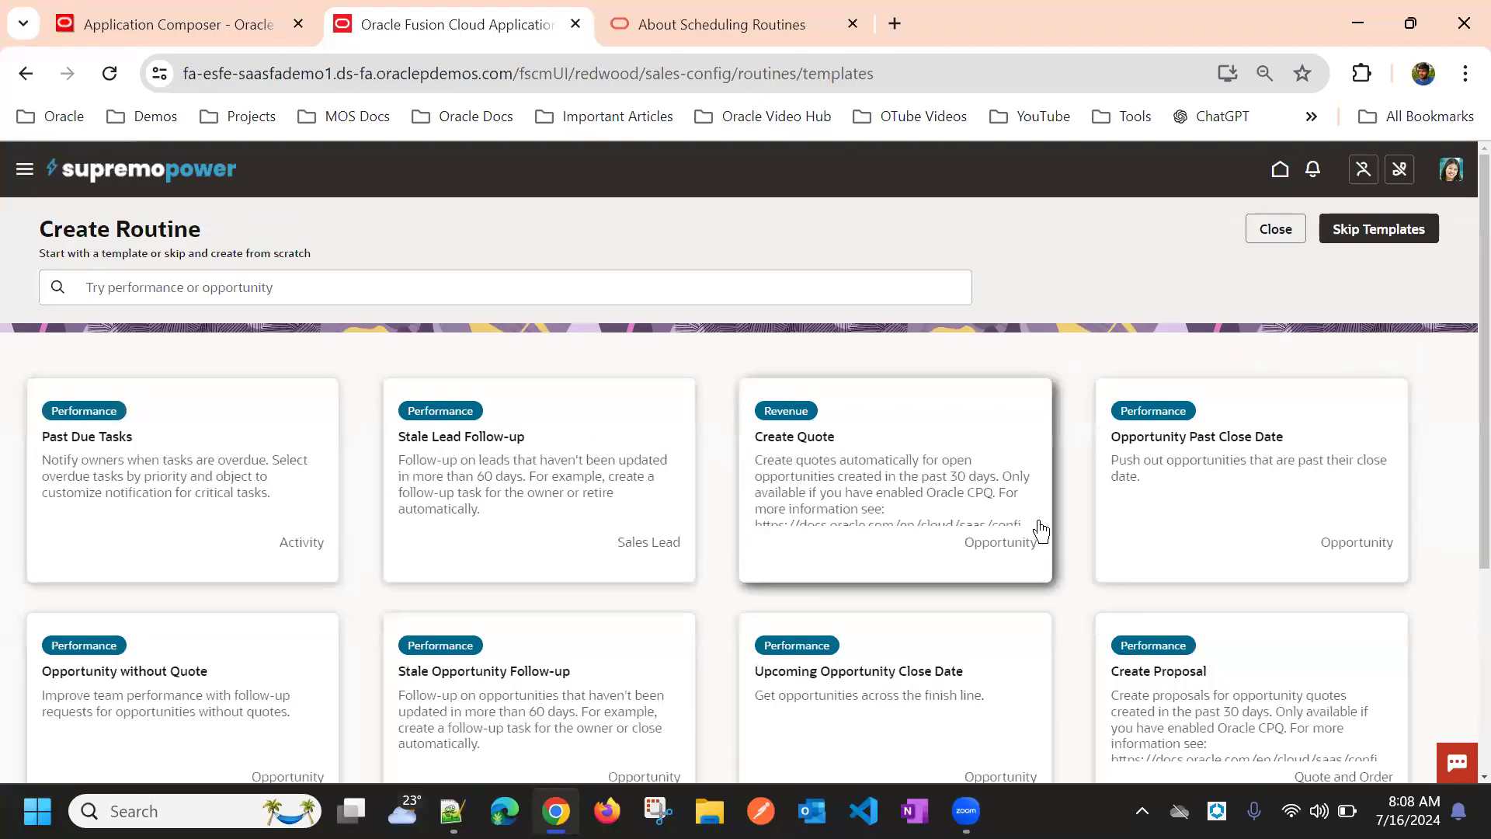
pyautogui.scroll(-3, 912, 725)
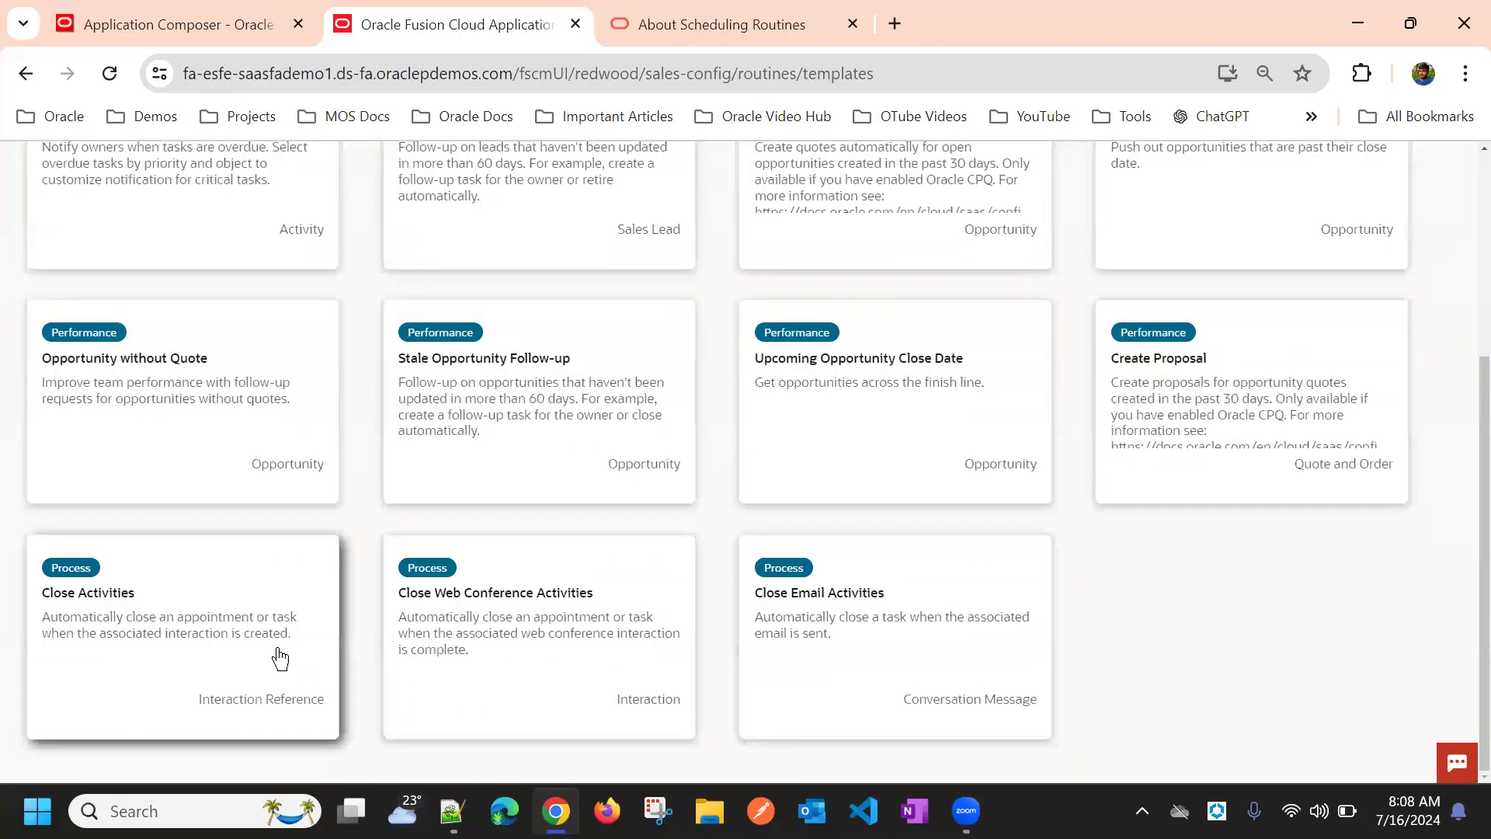
pyautogui.scroll(4, 232, 575)
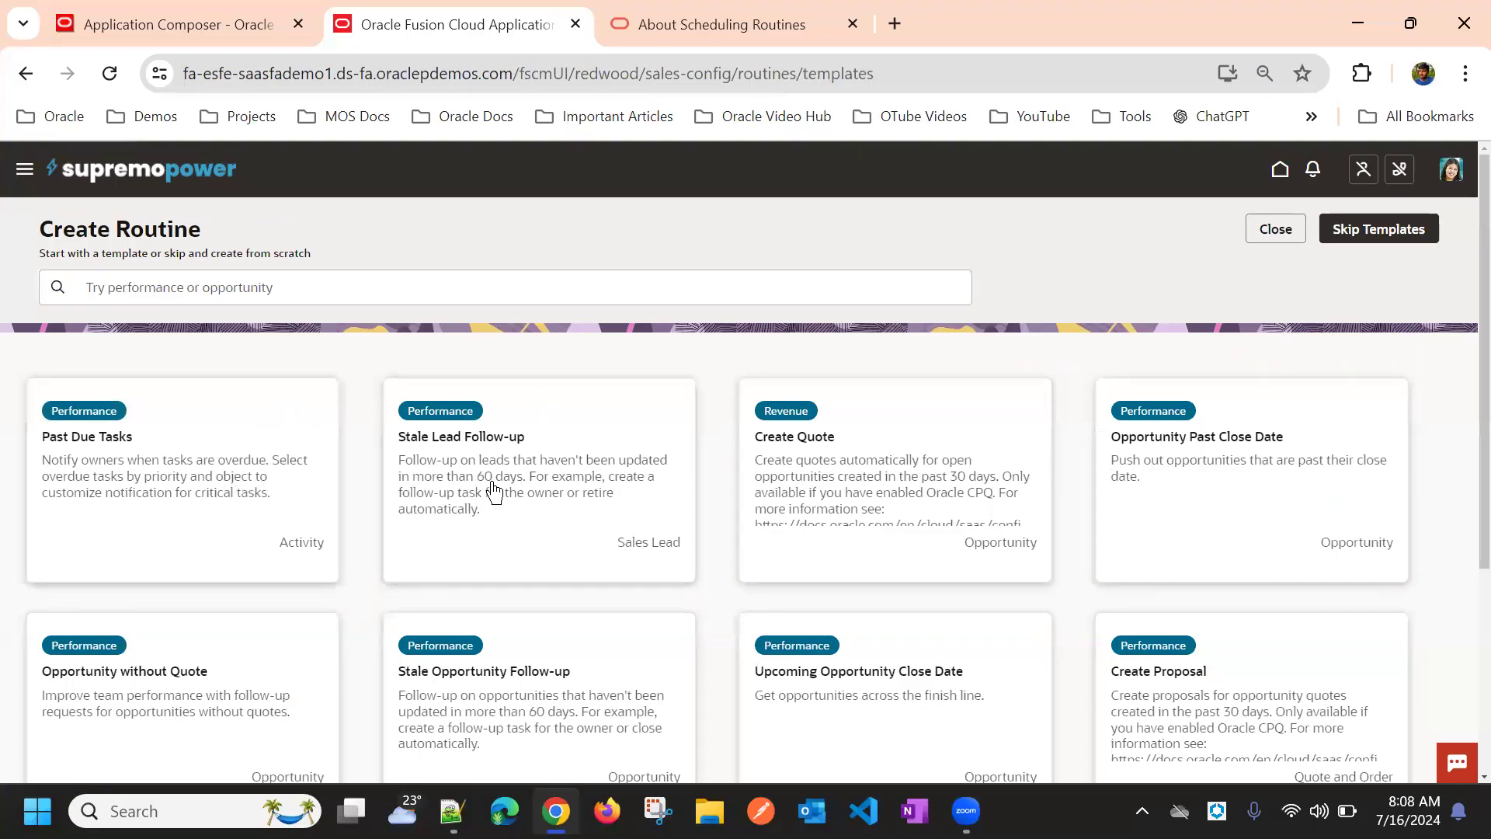
pyautogui.scroll(-3, 642, 492)
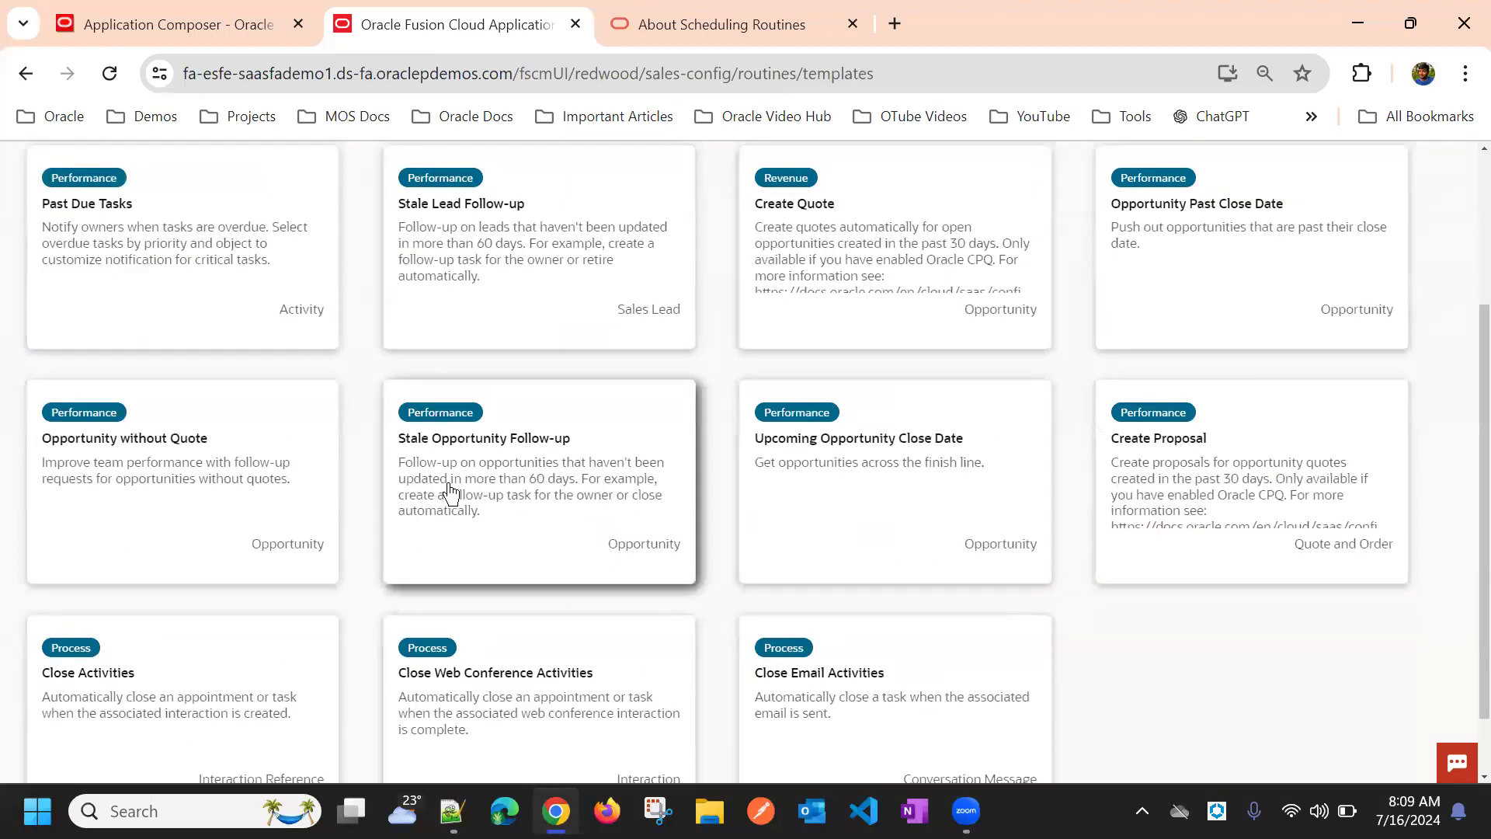
pyautogui.scroll(-1, 692, 499)
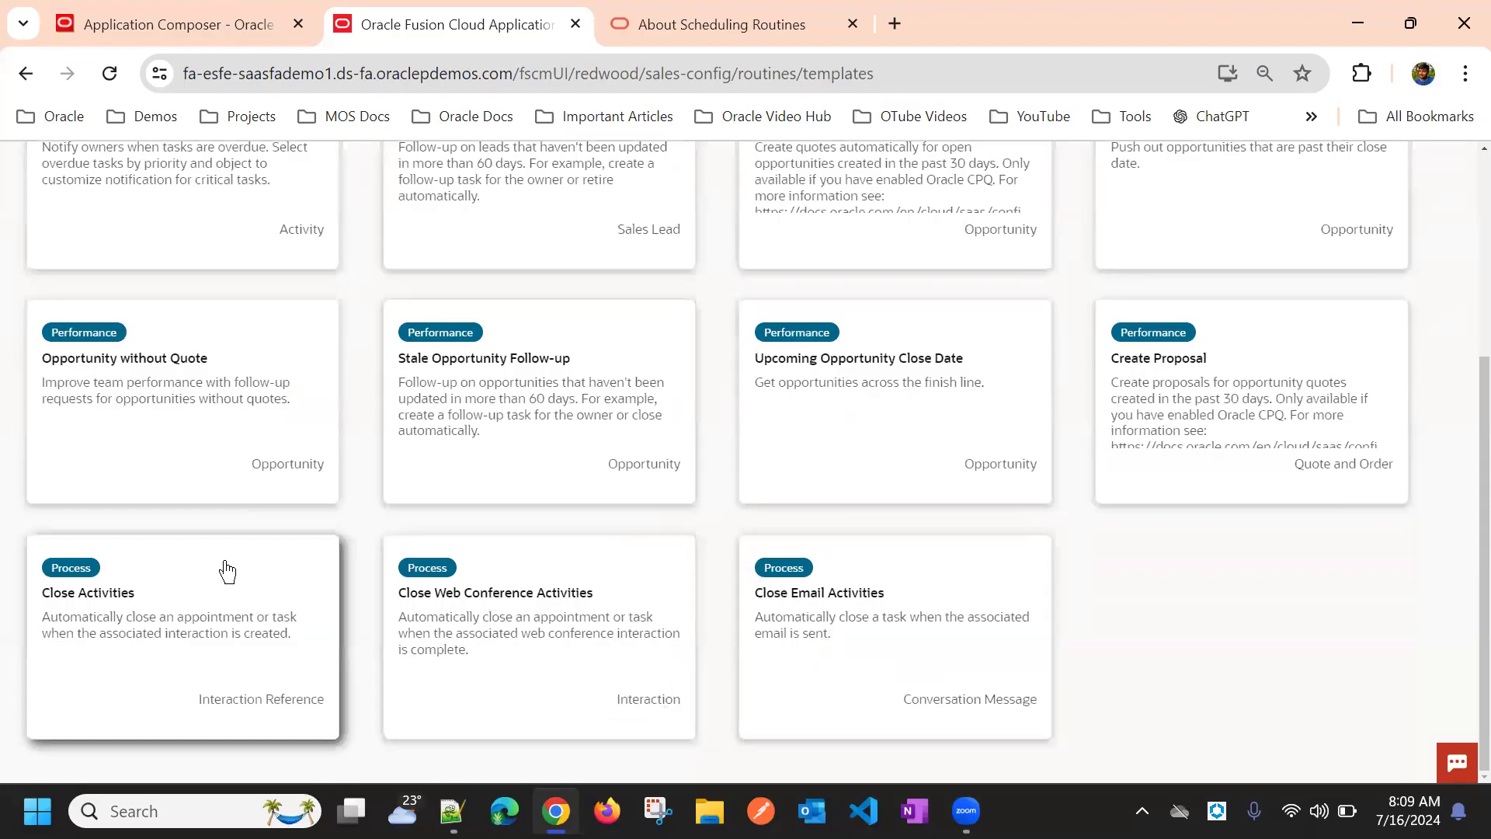
pyautogui.scroll(4, 232, 544)
pyautogui.click(517, 482)
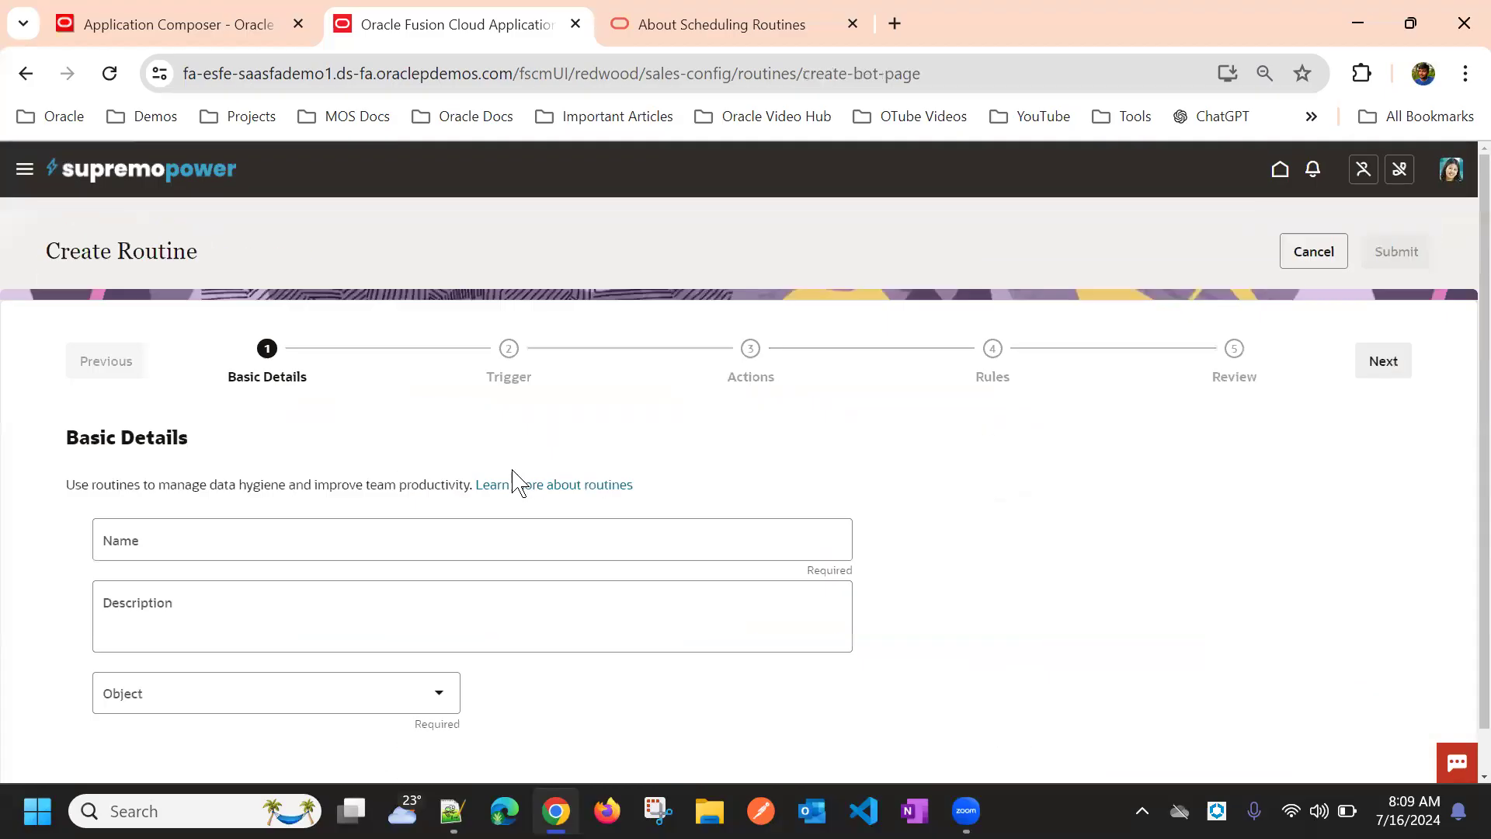
# Name the routine Lead Followup and review the selectable objects, keeping Sales Lead
pyautogui.scroll(-1, 419, 466)
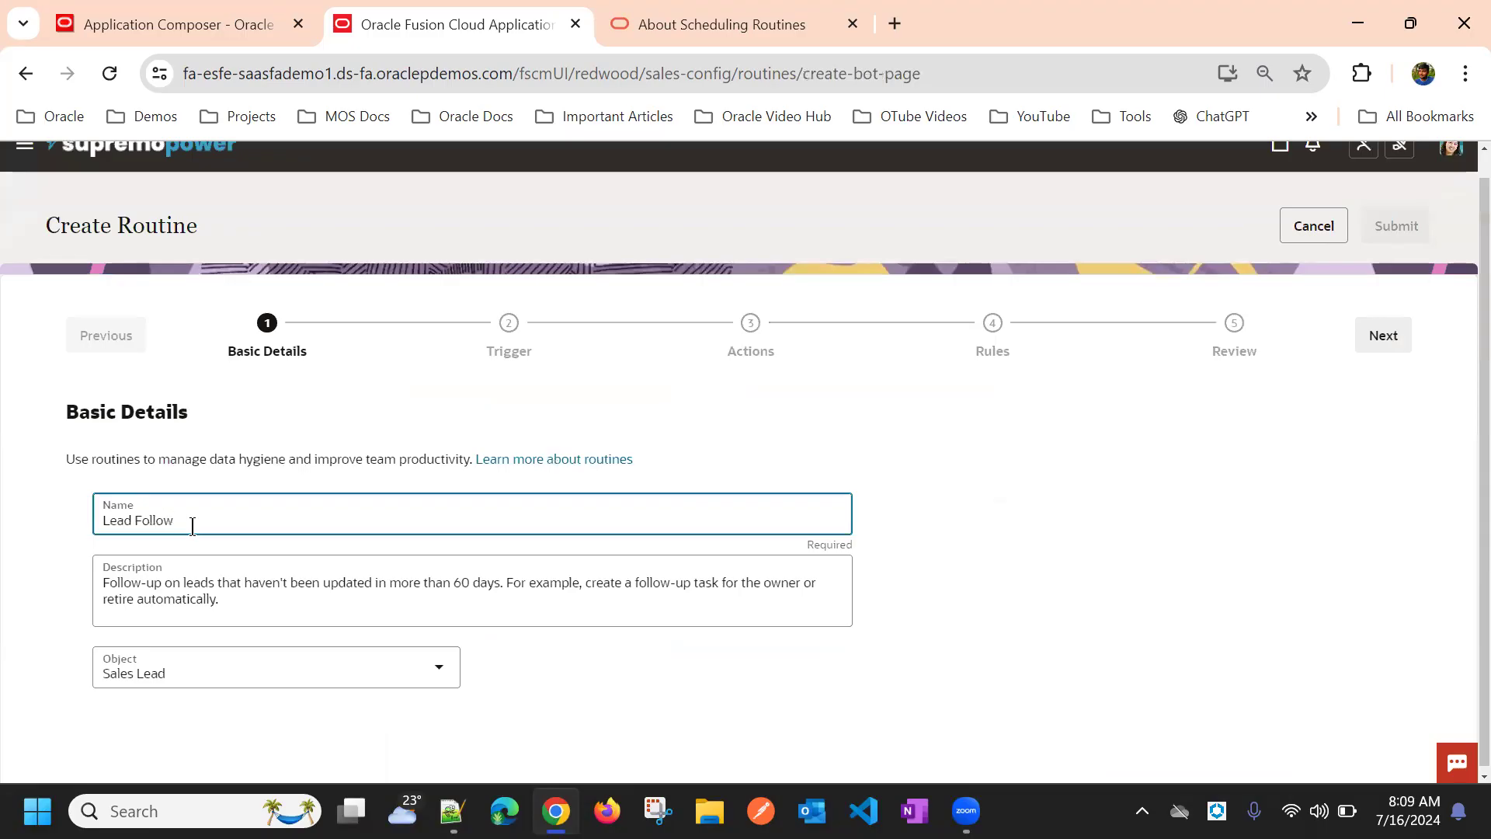
pyautogui.click(228, 678)
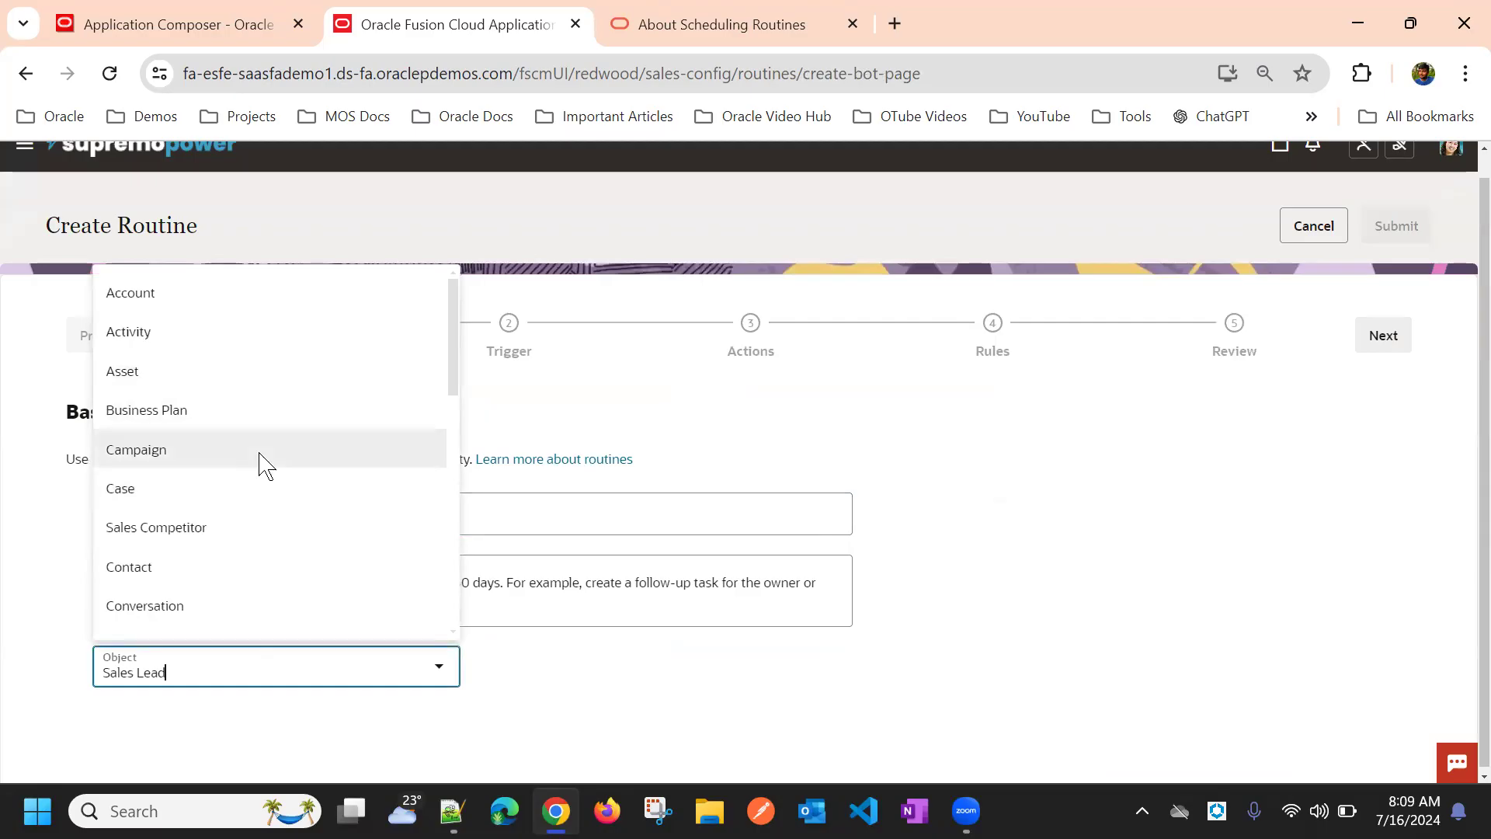
pyautogui.scroll(1, 292, 435)
pyautogui.scroll(-12, 210, 365)
pyautogui.scroll(10, 221, 606)
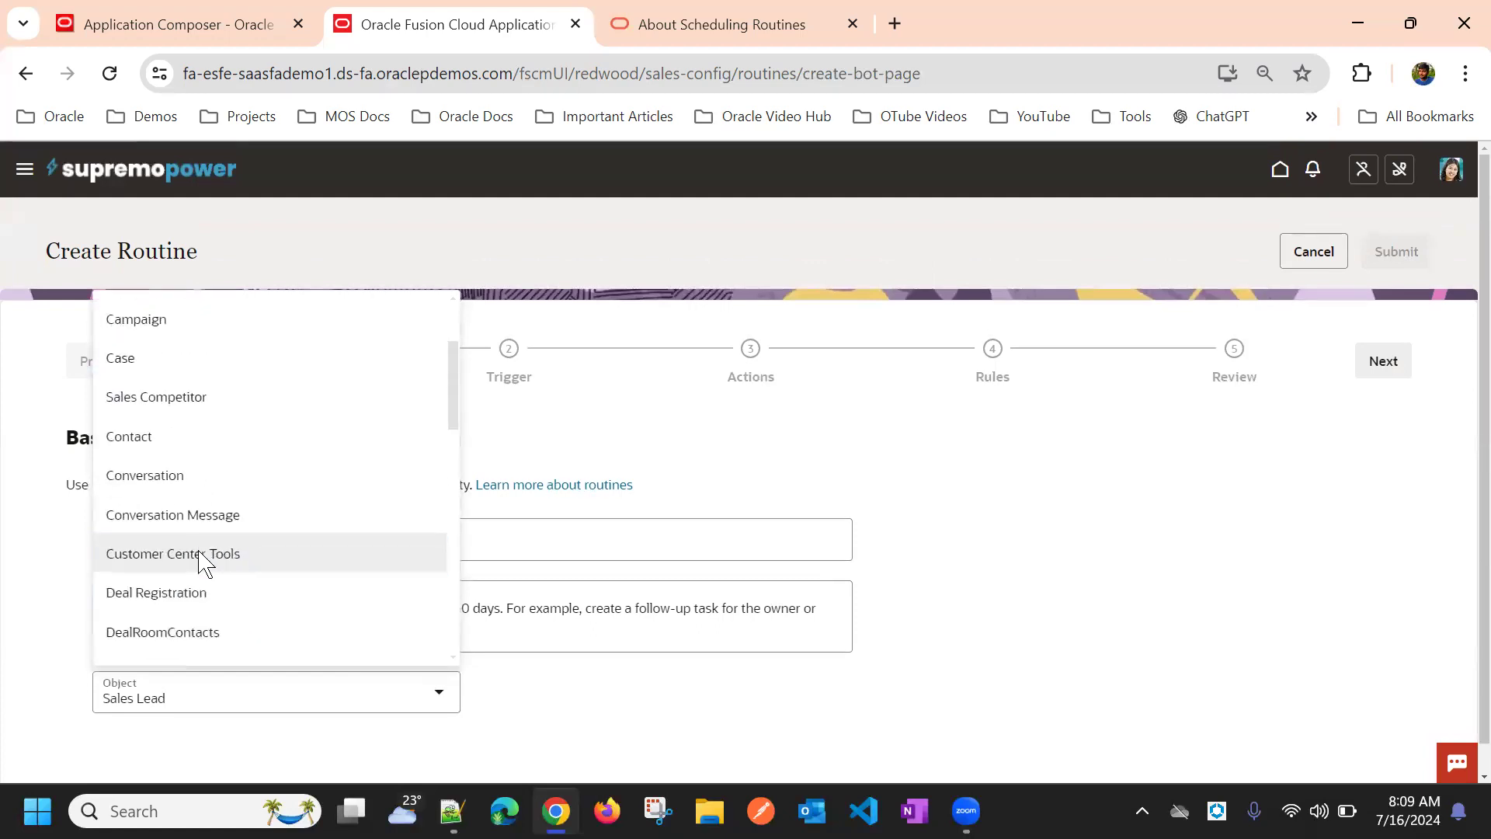
pyautogui.scroll(2, 204, 544)
pyautogui.scroll(-8, 223, 510)
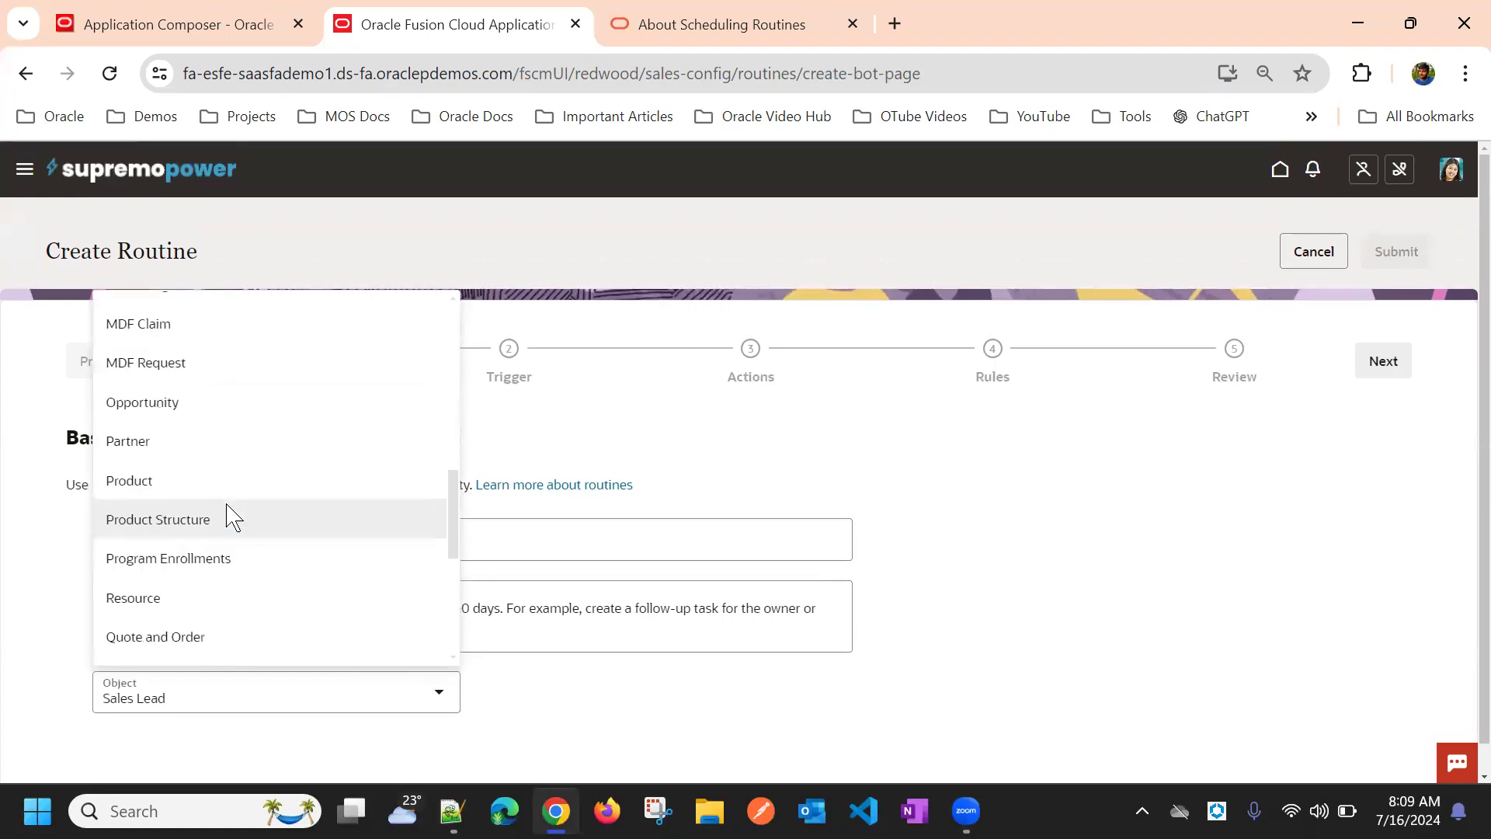
pyautogui.scroll(3, 234, 505)
pyautogui.scroll(2, 224, 495)
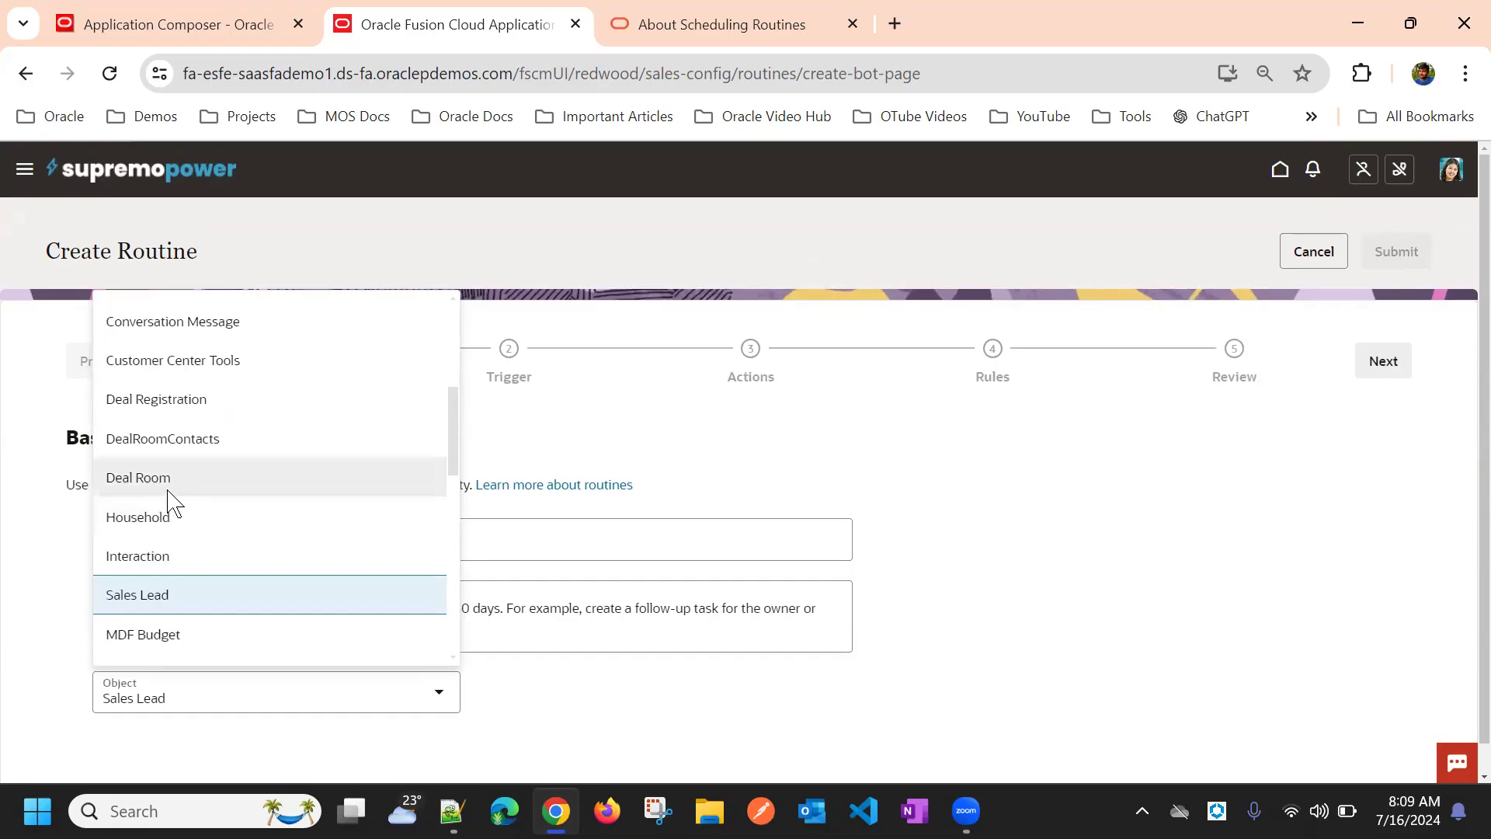
pyautogui.click(610, 478)
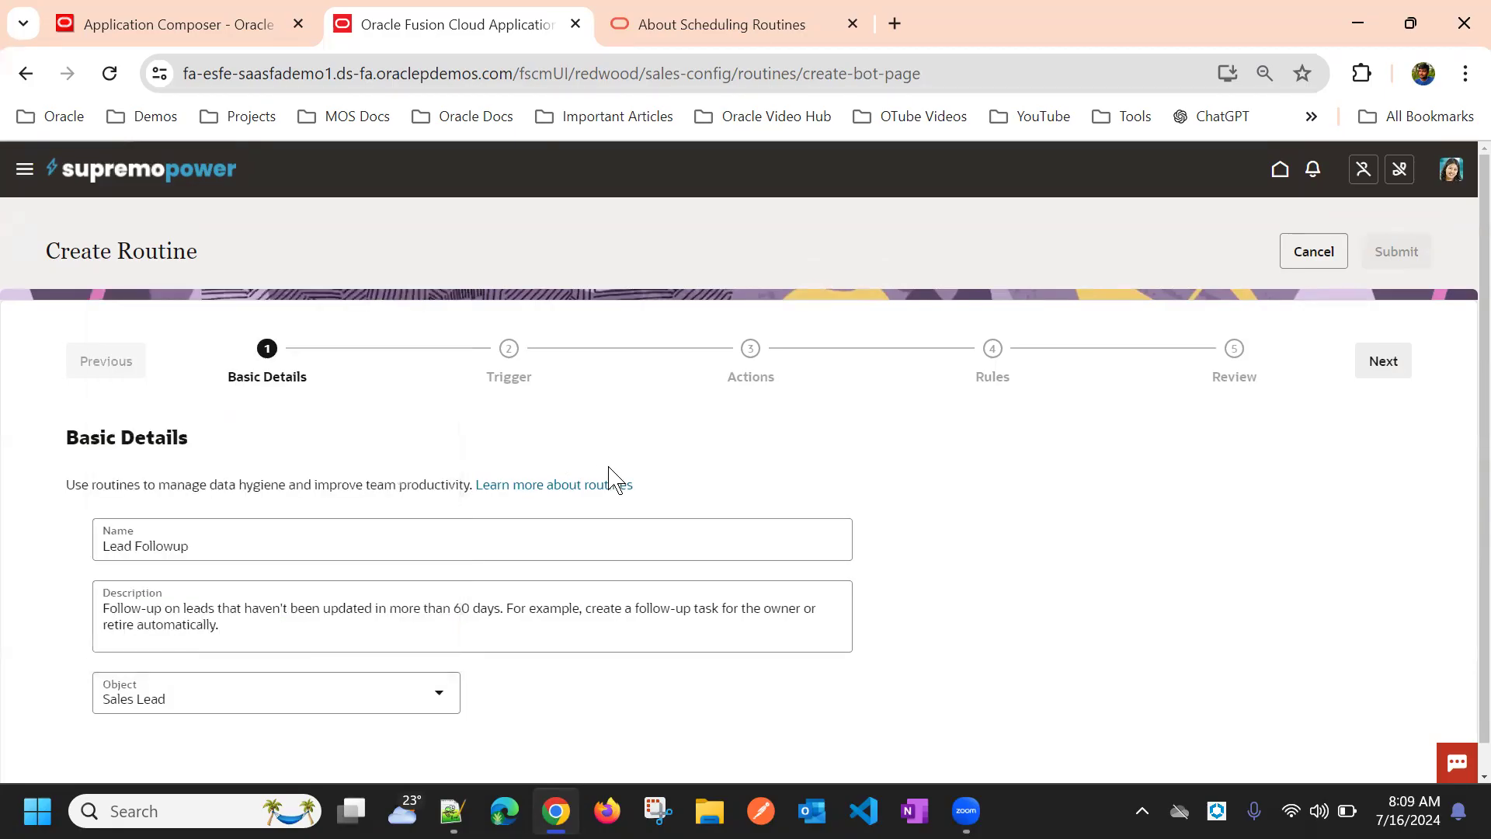
# Advance from the basic details to the trigger settings and review the run options
pyautogui.scroll(-1, 544, 599)
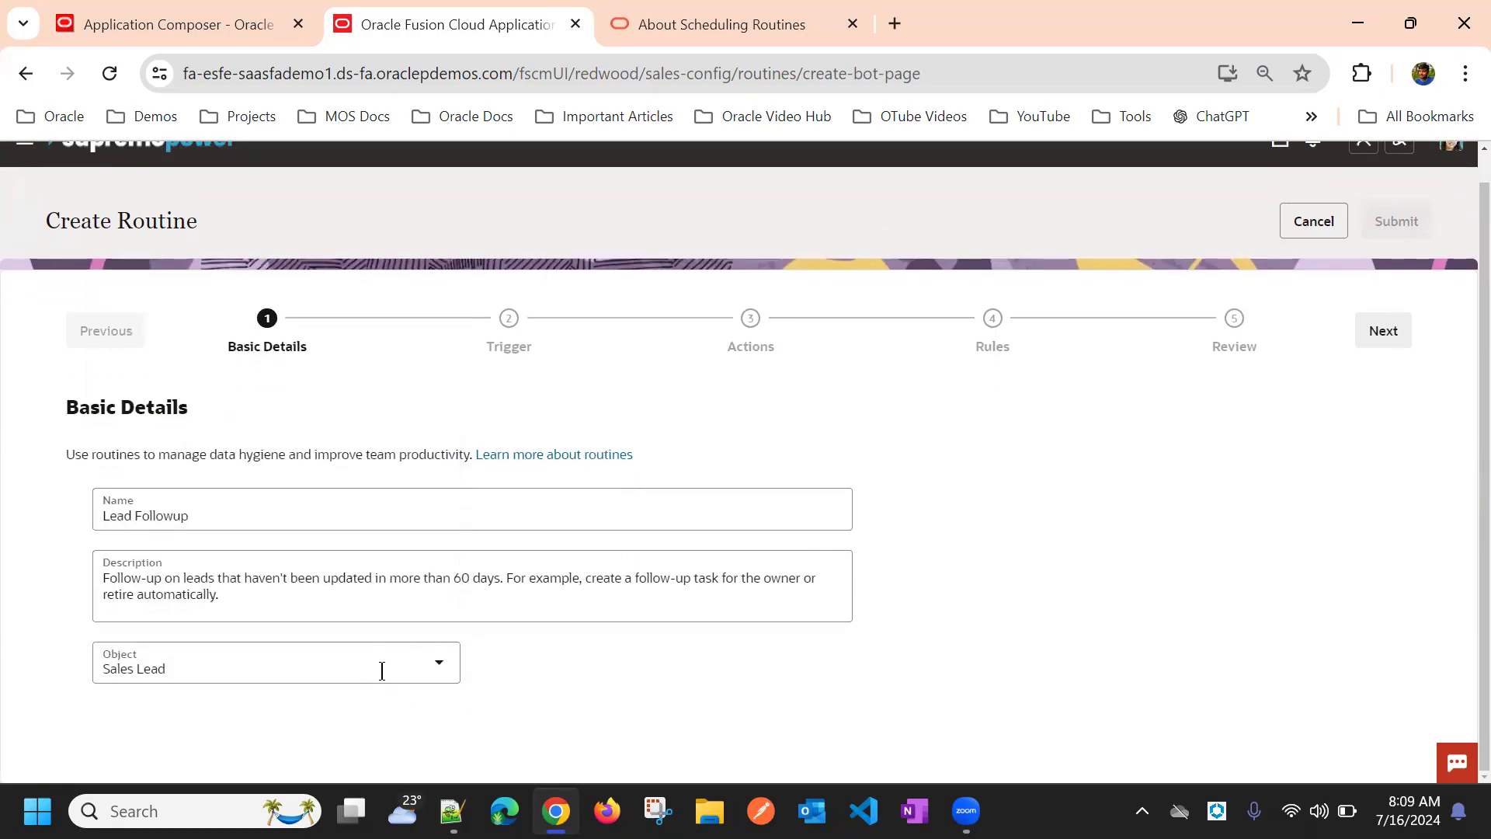
pyautogui.click(1380, 330)
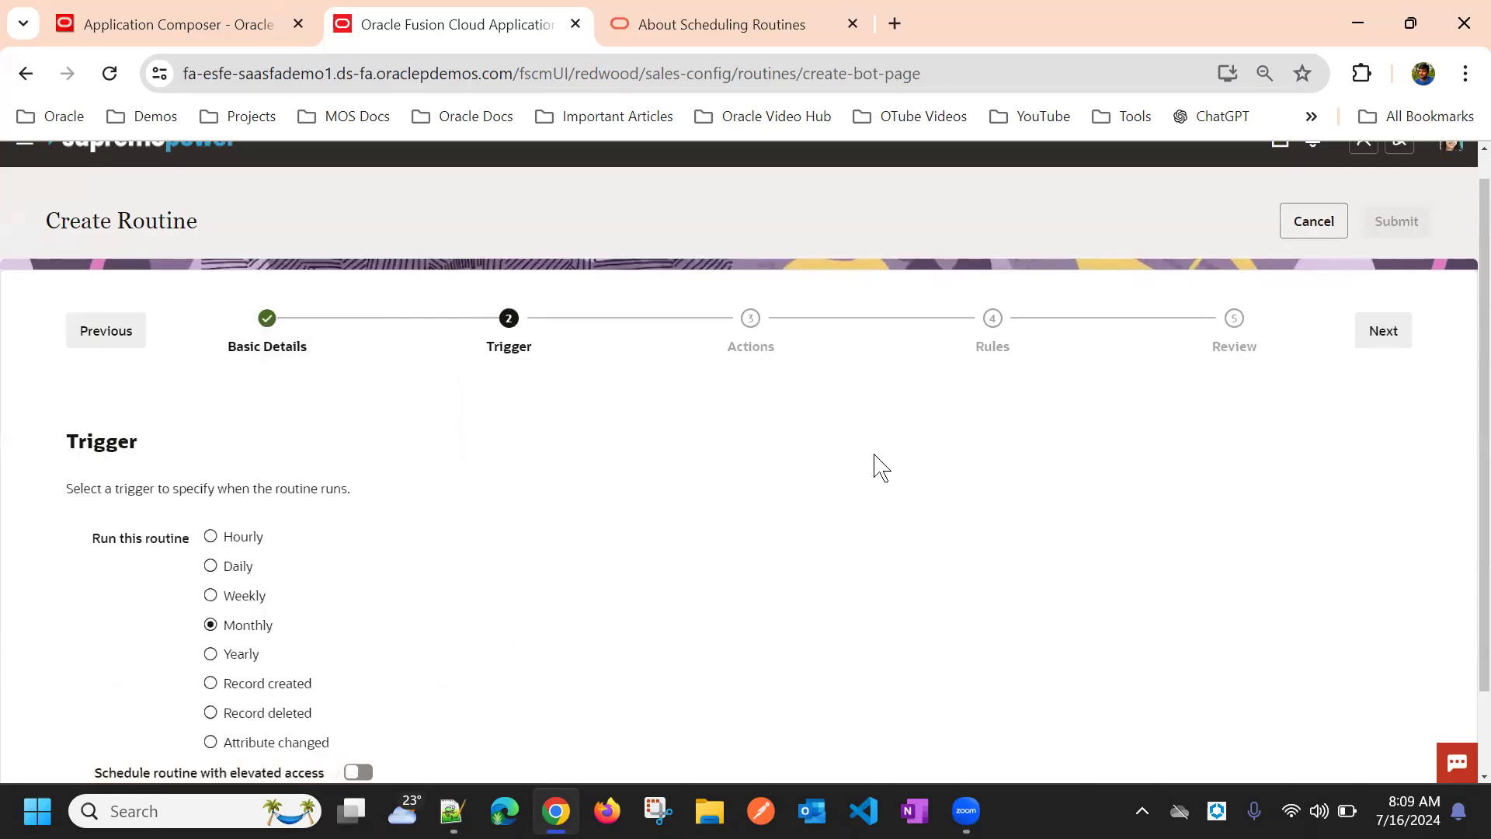
pyautogui.scroll(-1, 808, 544)
pyautogui.scroll(1, 742, 554)
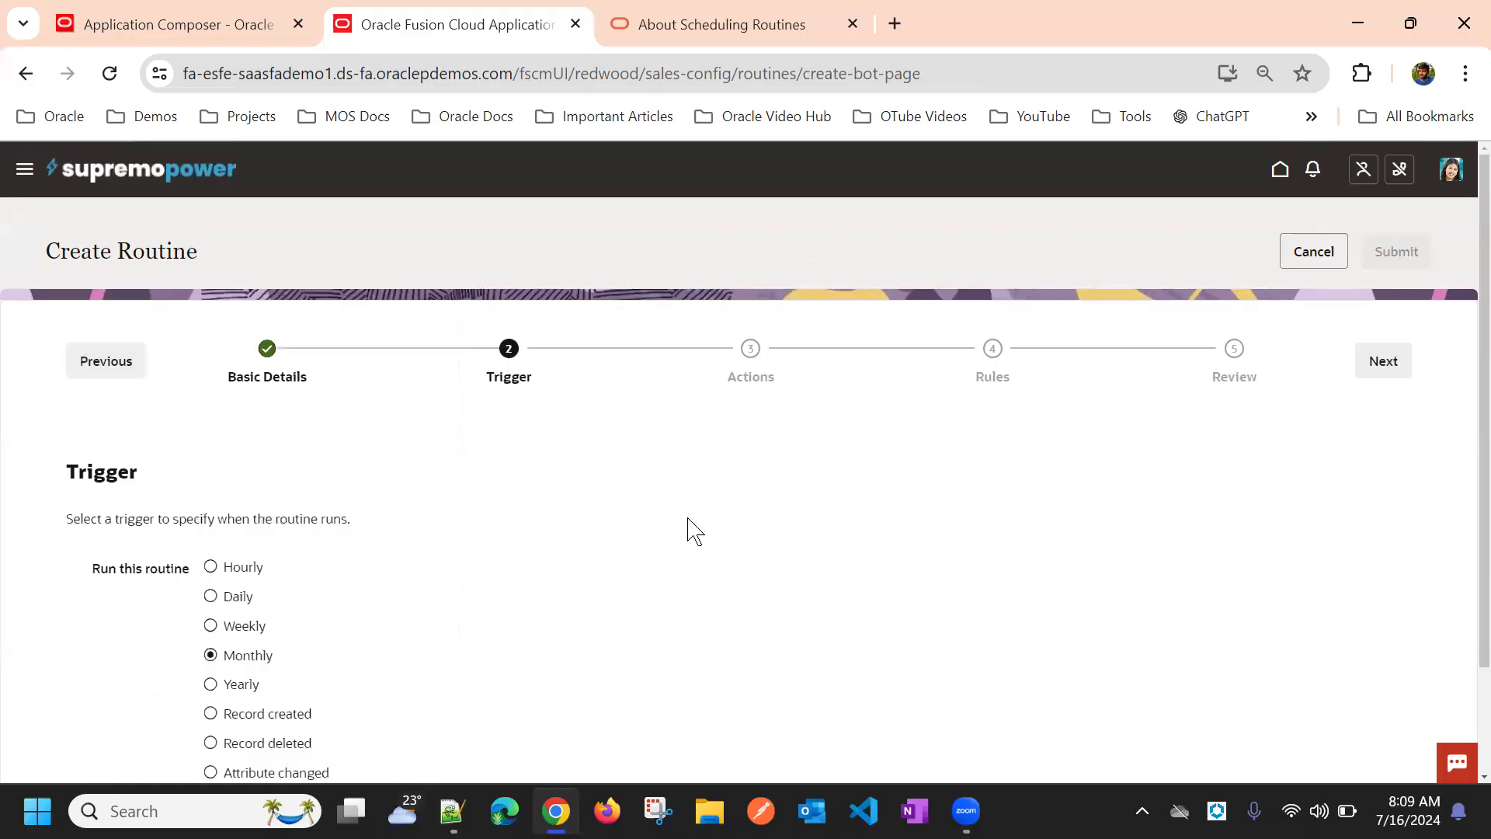
pyautogui.scroll(-2, 544, 466)
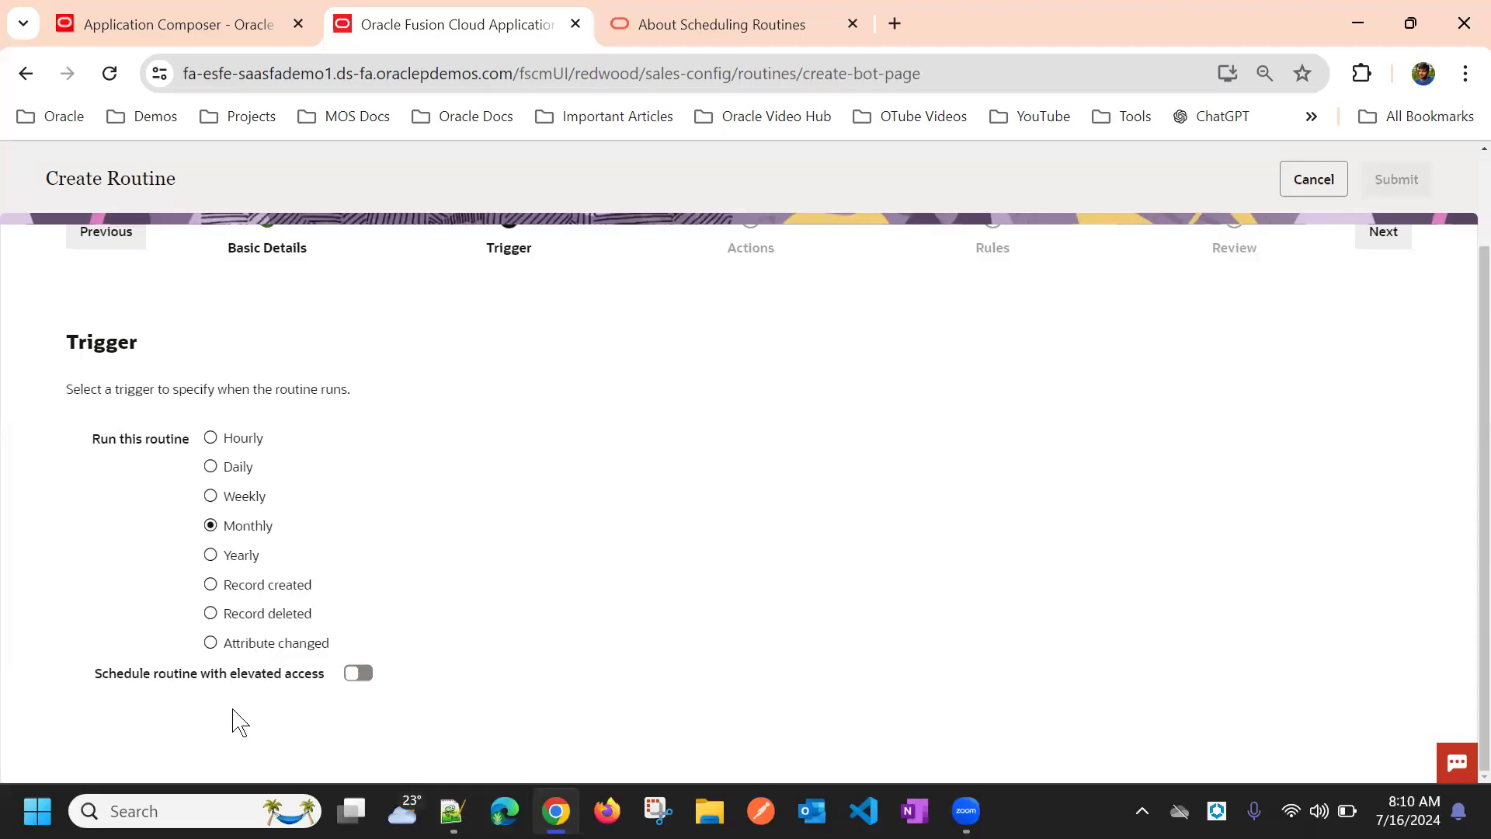
# Try the Attribute changed trigger and examine the lead attributes it offers for selection
pyautogui.click(211, 644)
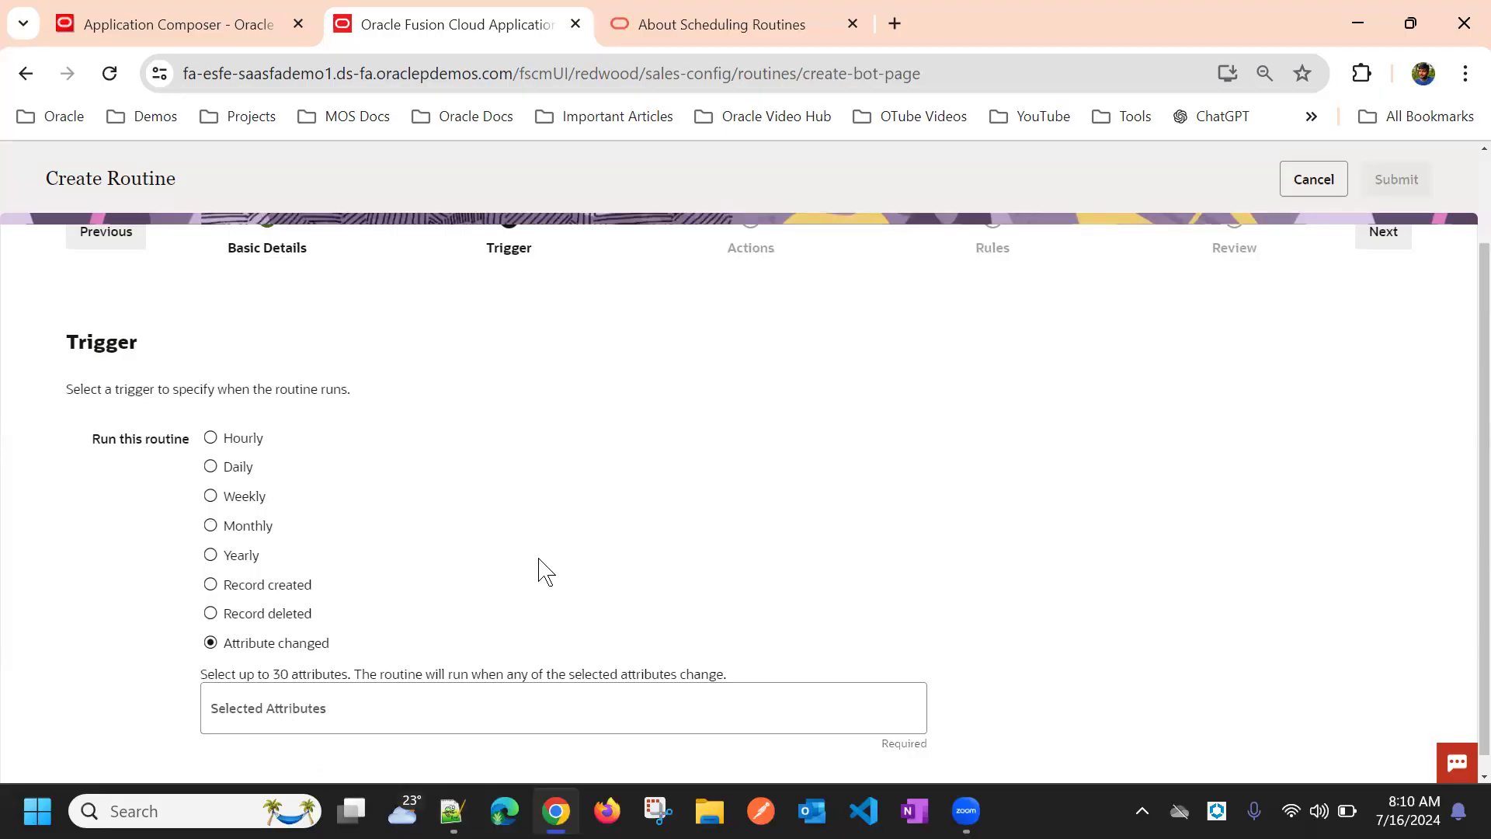
pyautogui.scroll(-1, 541, 571)
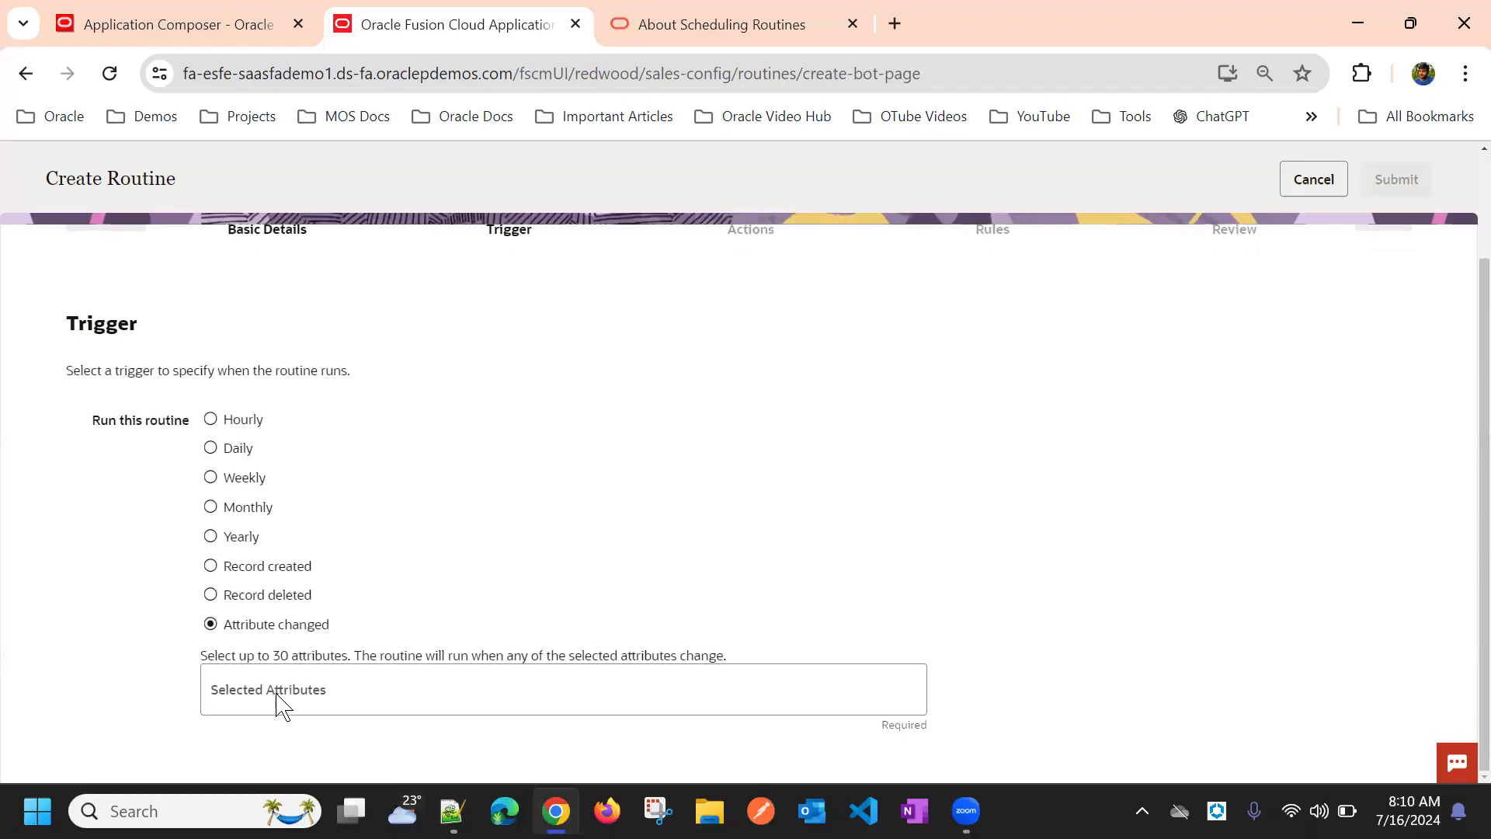
pyautogui.click(280, 700)
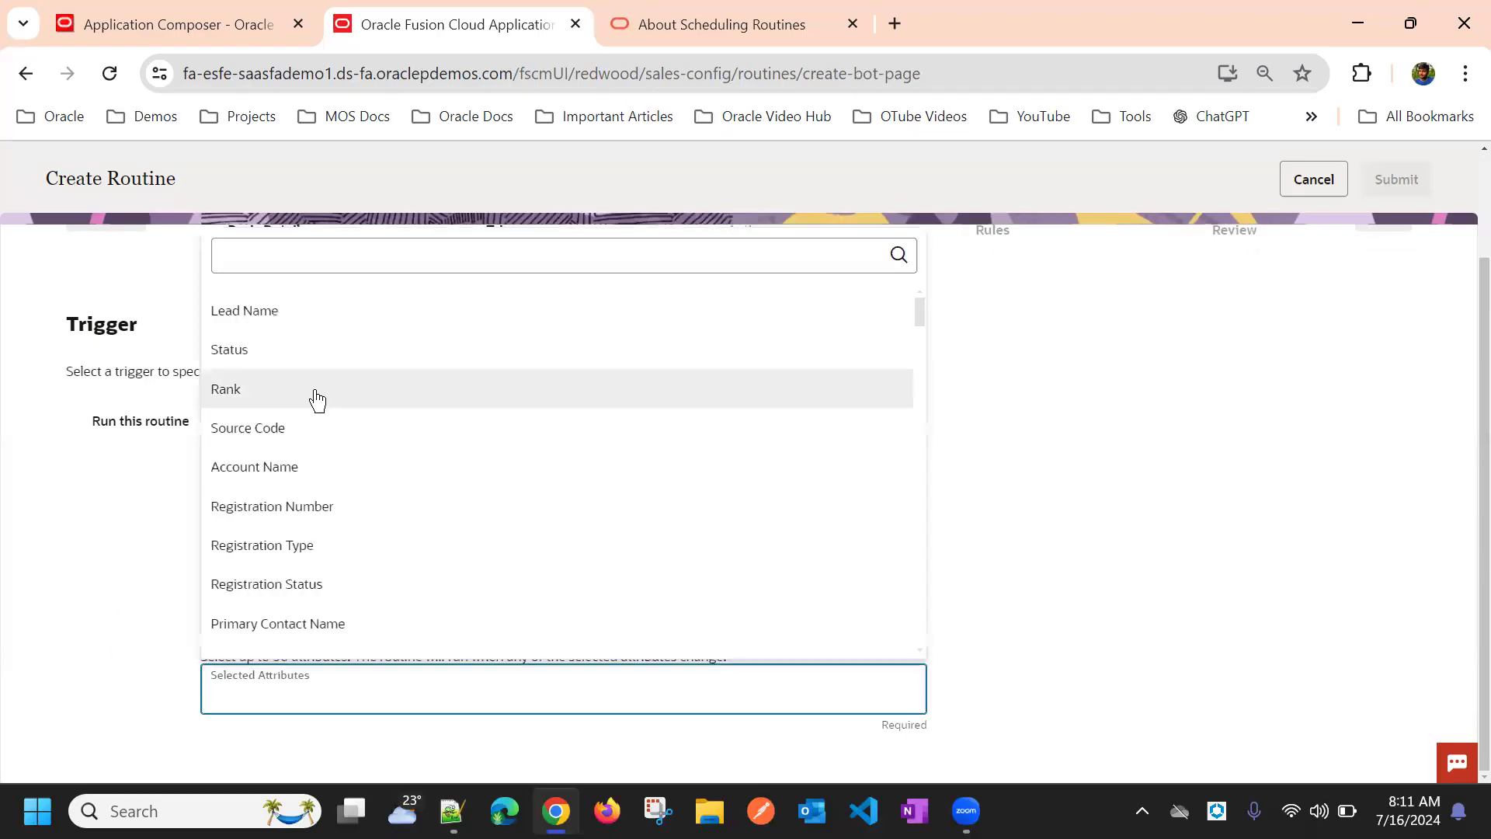
pyautogui.scroll(-15, 290, 450)
pyautogui.scroll(-15, 302, 500)
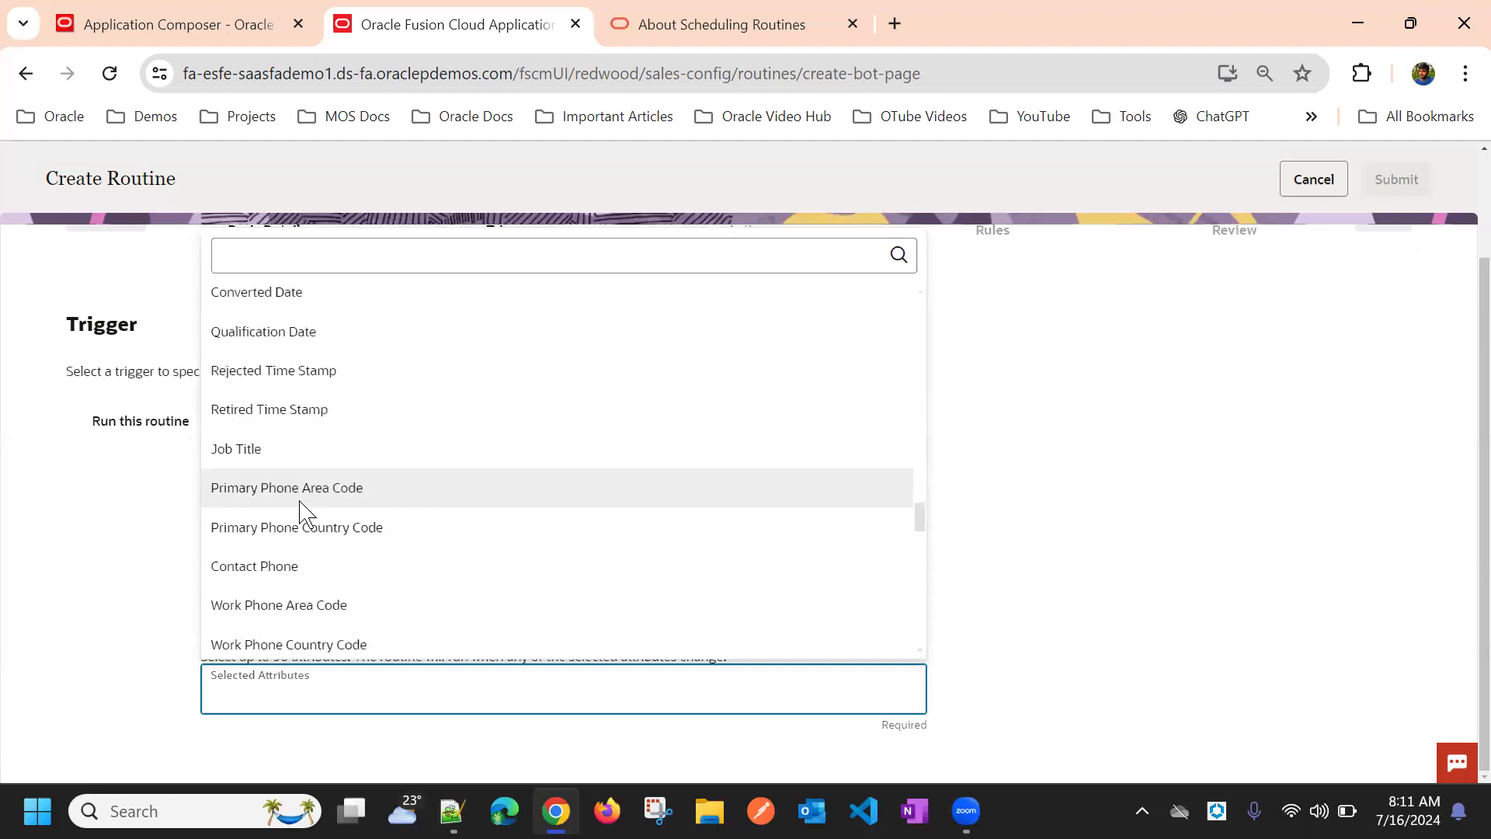
pyautogui.scroll(20, 310, 548)
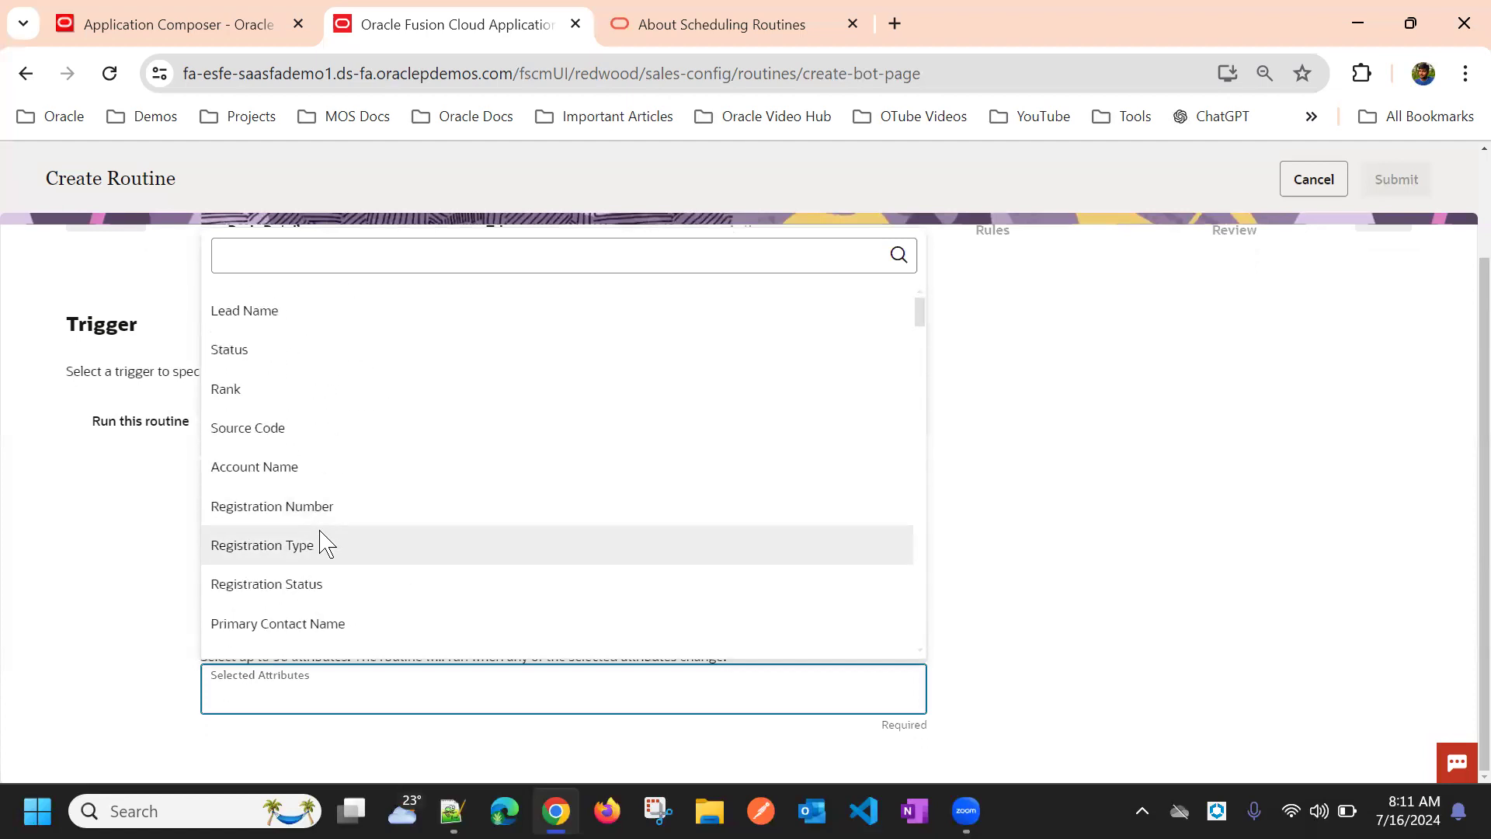
pyautogui.click(125, 649)
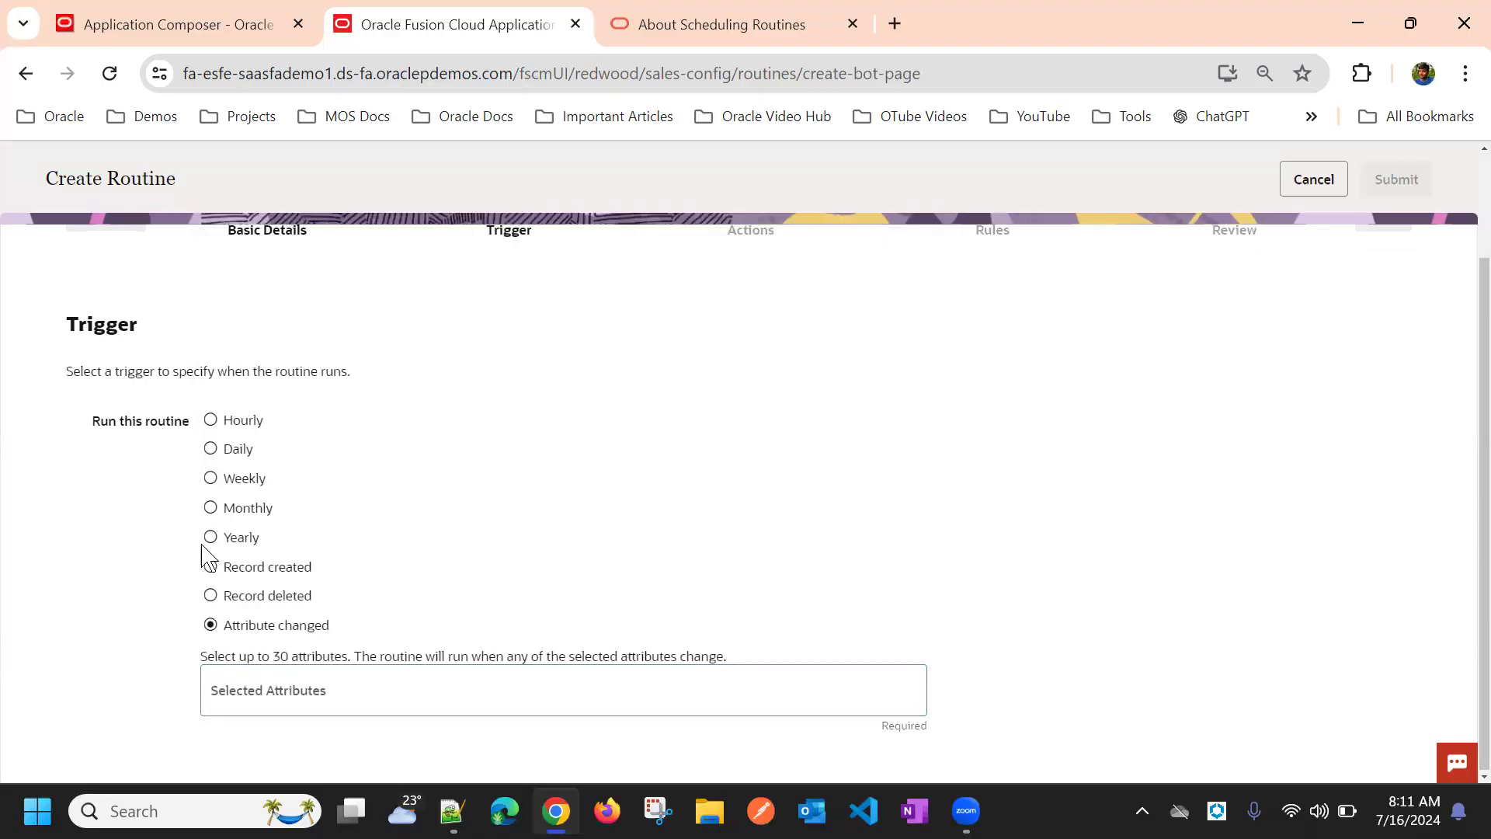
# Set the routine to run Hourly and highlight the elevated access scheduling label
pyautogui.click(211, 423)
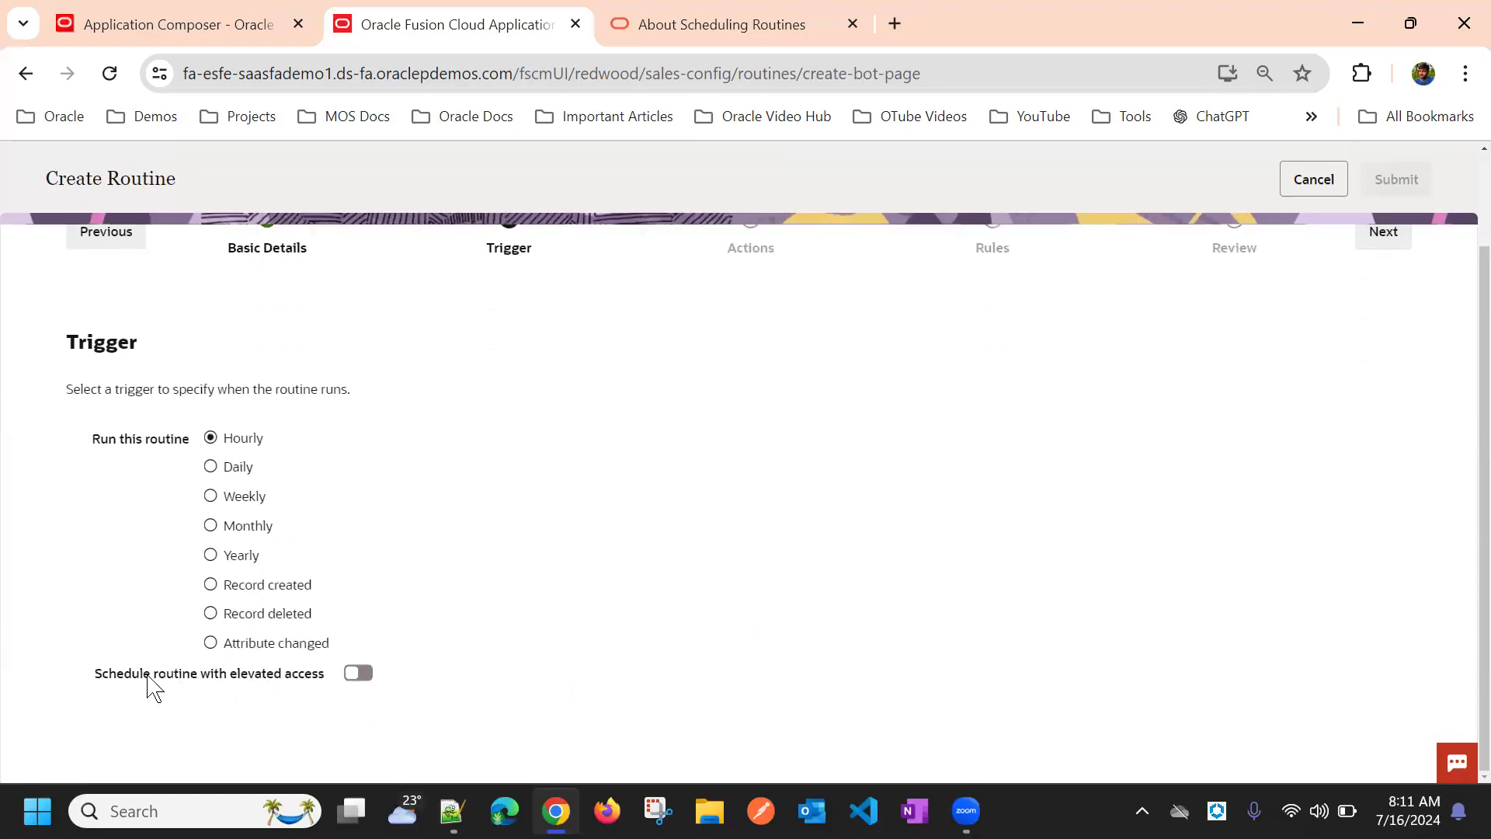
pyautogui.moveTo(94, 673); pyautogui.dragTo(347, 699)
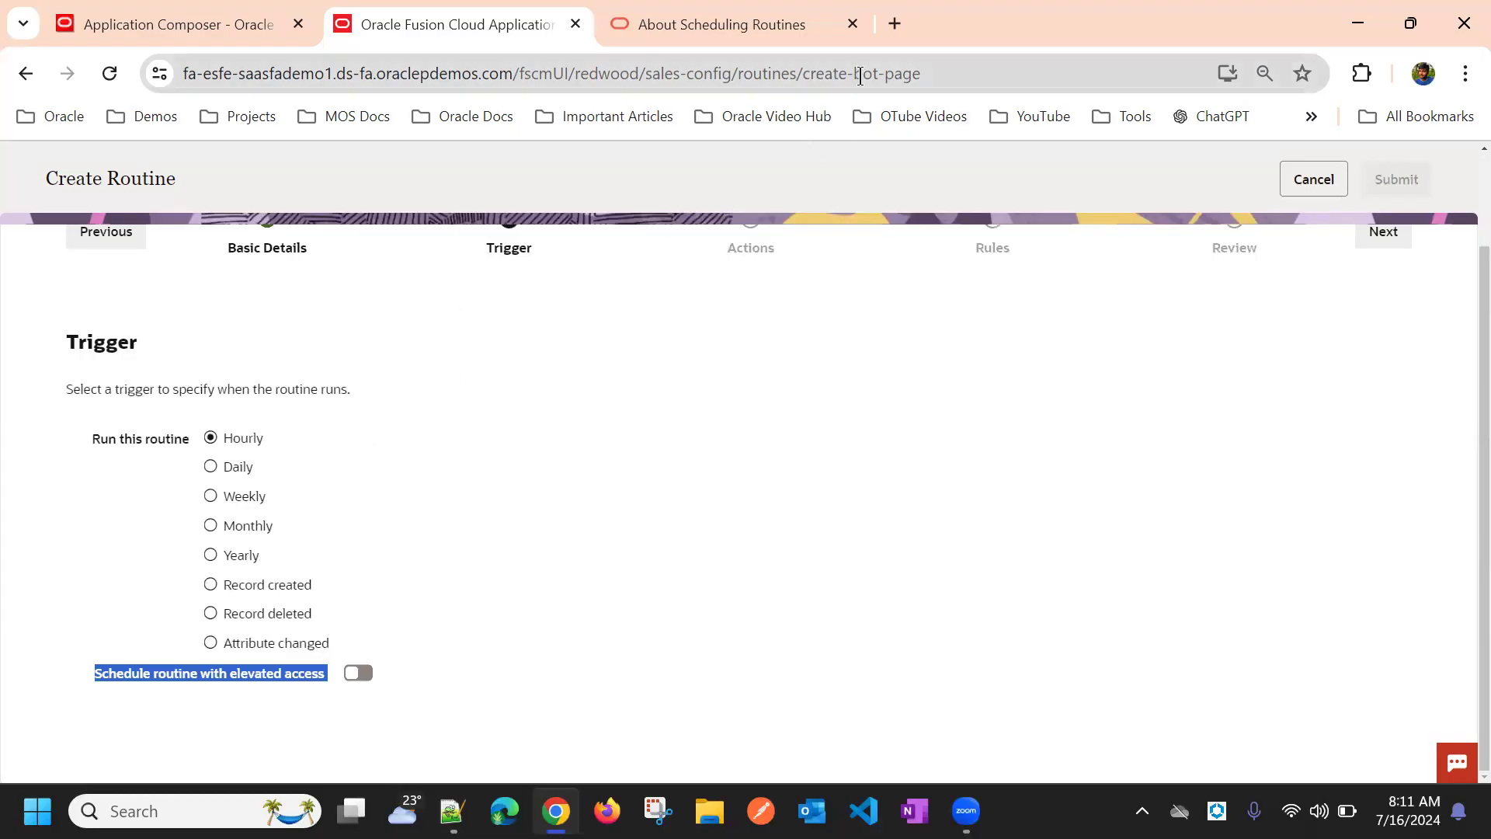
# Copy the part of the page address that ends with /sales-config/routines
pyautogui.moveTo(797, 70); pyautogui.dragTo(129, 117)
pyautogui.hotkey('ctrl', 'c')
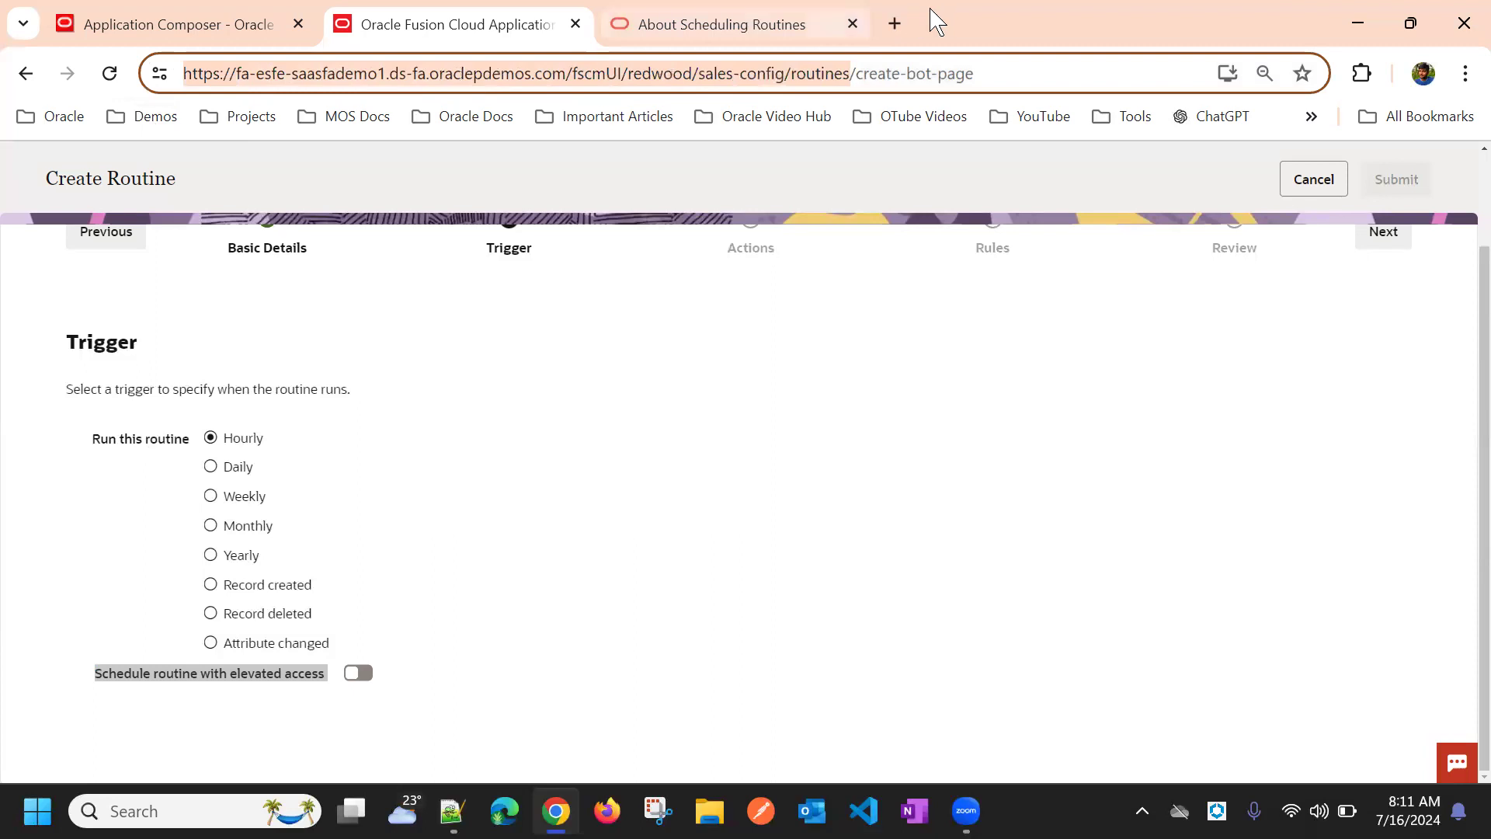
# Open the routines list page in a new browser tab and open the active daily Account routine with elevated access for editing
pyautogui.click(895, 24)
pyautogui.hotkey('ctrl', 'v')
pyautogui.press('Return')
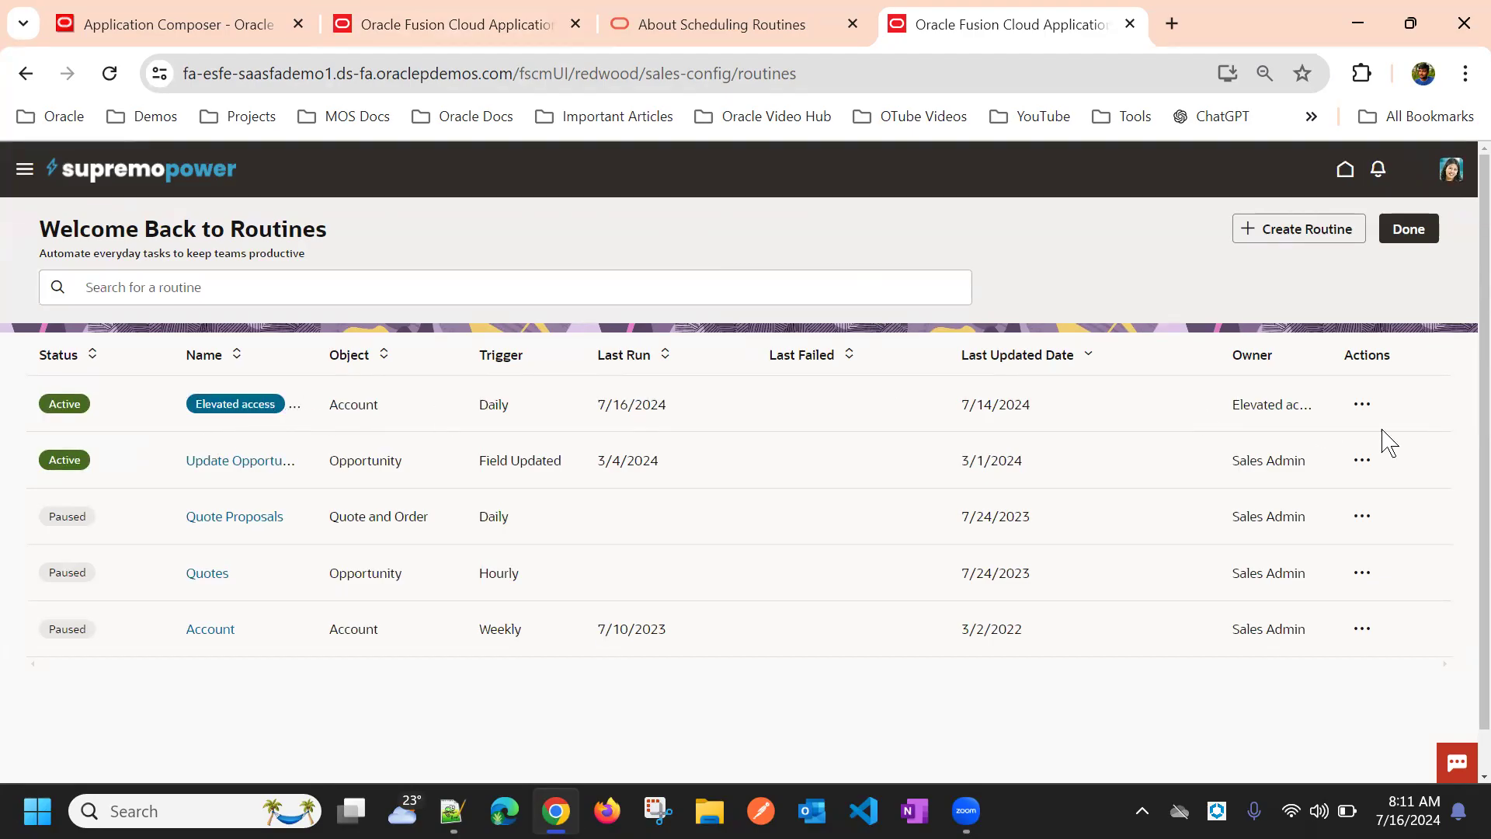
pyautogui.click(1362, 404)
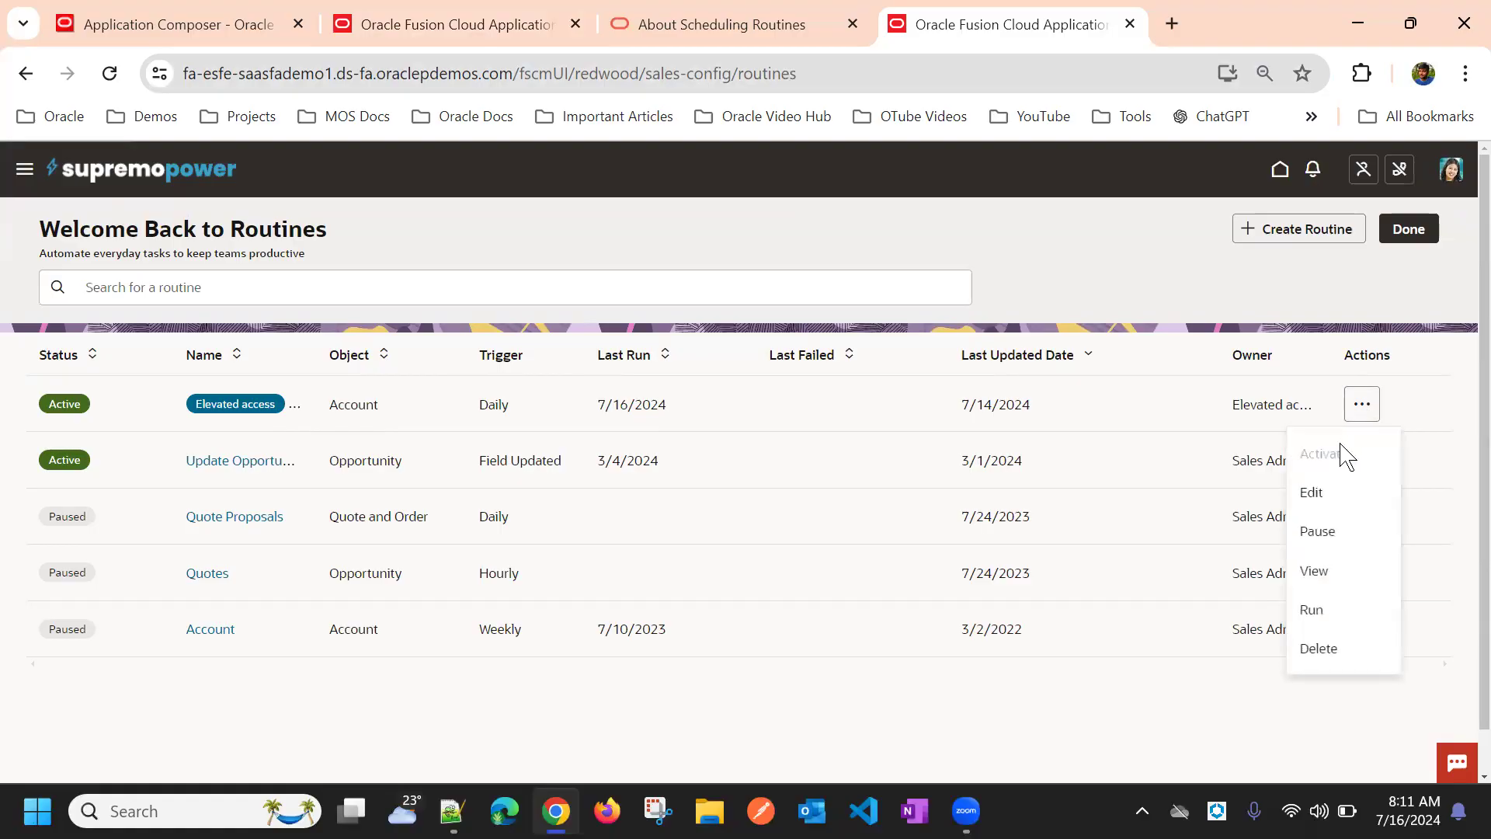
pyautogui.click(1316, 492)
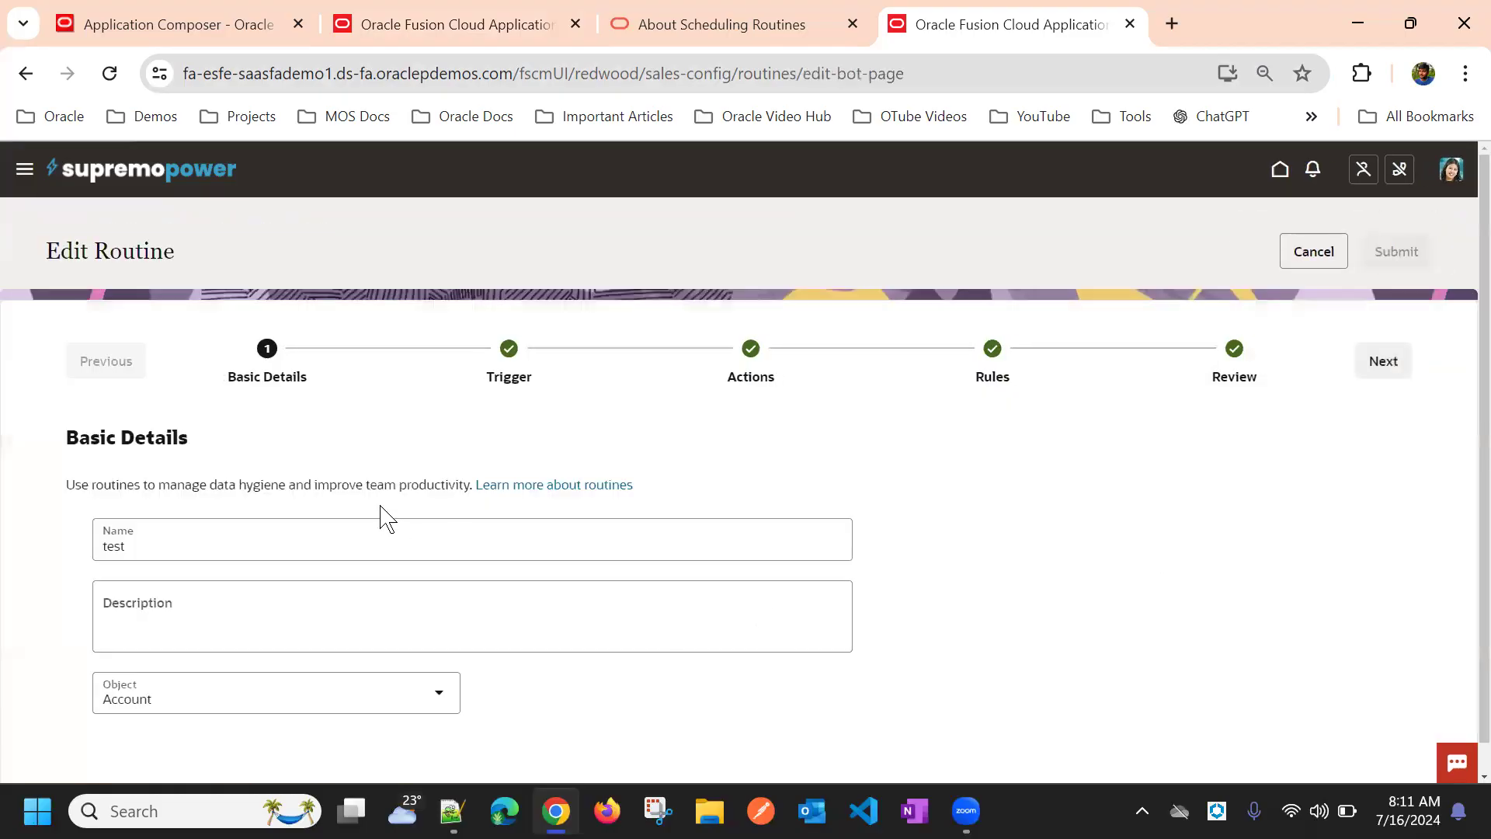
# Examine the existing Account routine's basic details and trigger settings, checking which run options can be chosen
pyautogui.click(476, 393)
pyautogui.scroll(-1, 503, 451)
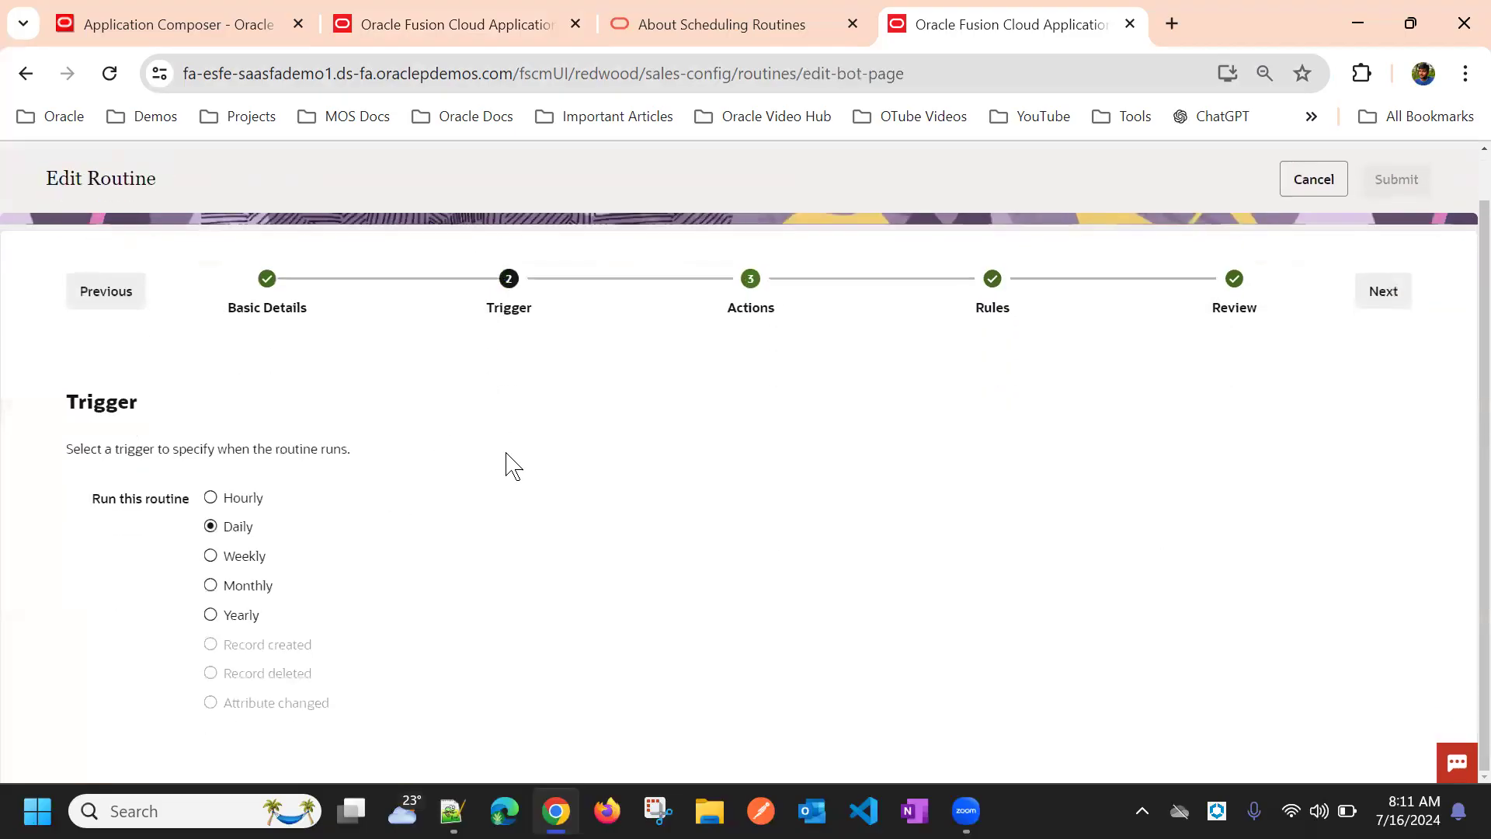
pyautogui.scroll(2, 474, 521)
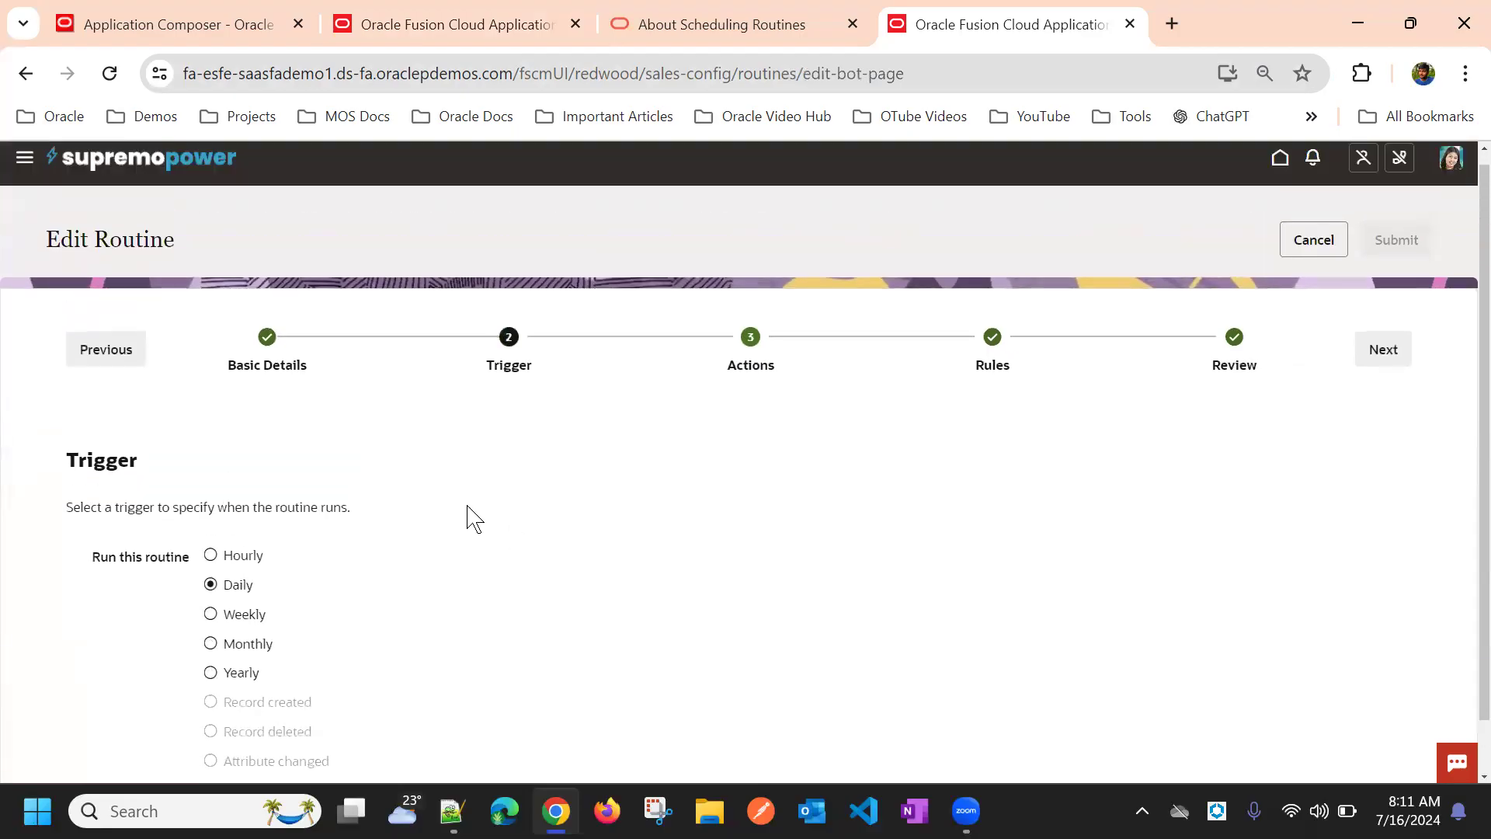
pyautogui.click(283, 353)
pyautogui.scroll(-1, 544, 350)
pyautogui.click(510, 357)
pyautogui.scroll(-1, 534, 400)
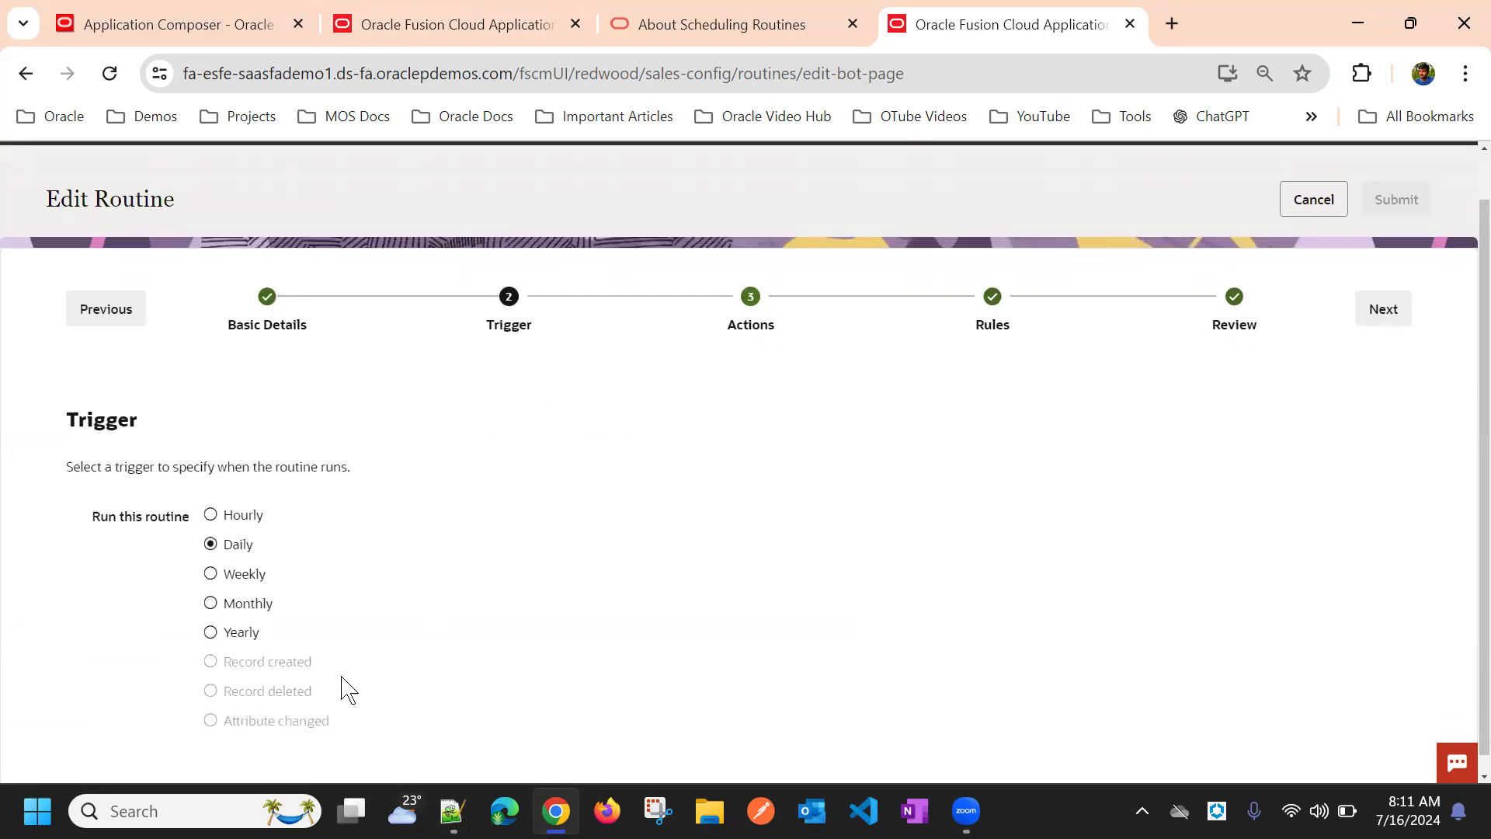
pyautogui.tripleClick(274, 703)
# Return to the new Sales Lead routine and turn on scheduling with elevated access
pyautogui.click(722, 23)
pyautogui.click(501, 17)
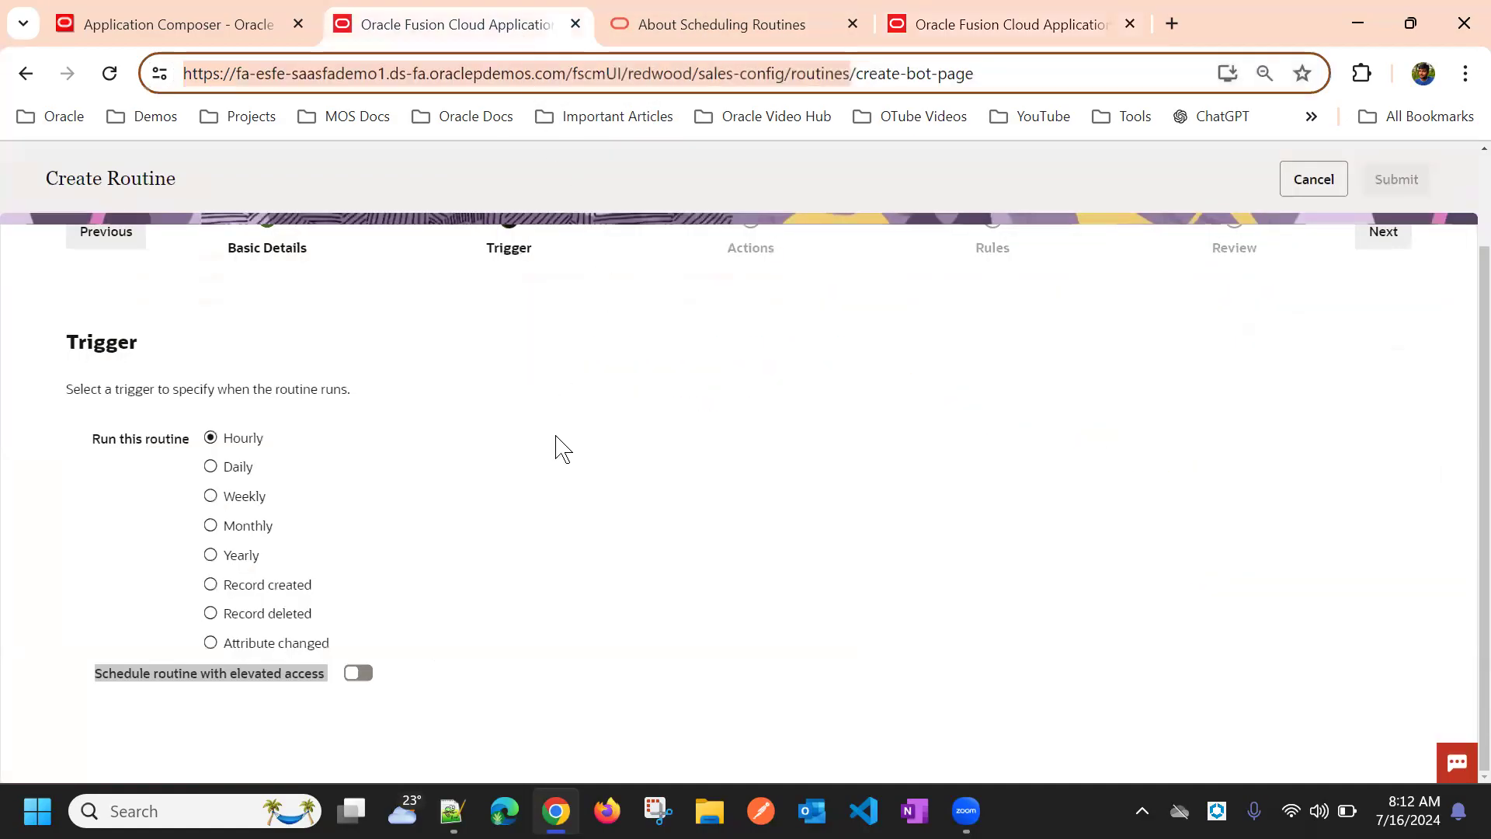
pyautogui.click(356, 673)
# Switch back to the existing Account routine and review its trigger and its field update action
pyautogui.click(966, 20)
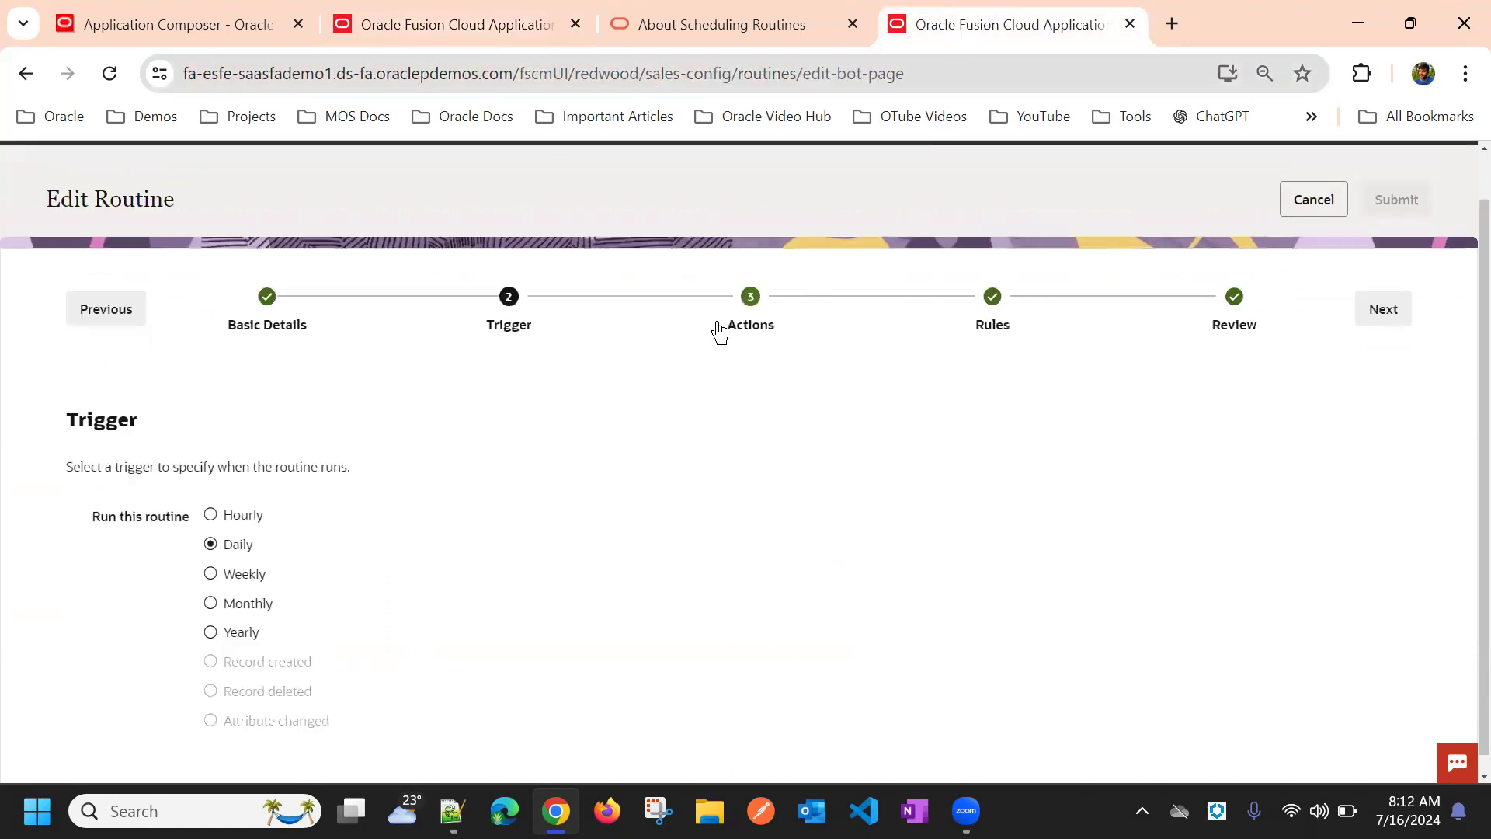
pyautogui.click(334, 334)
pyautogui.click(523, 334)
pyautogui.click(706, 325)
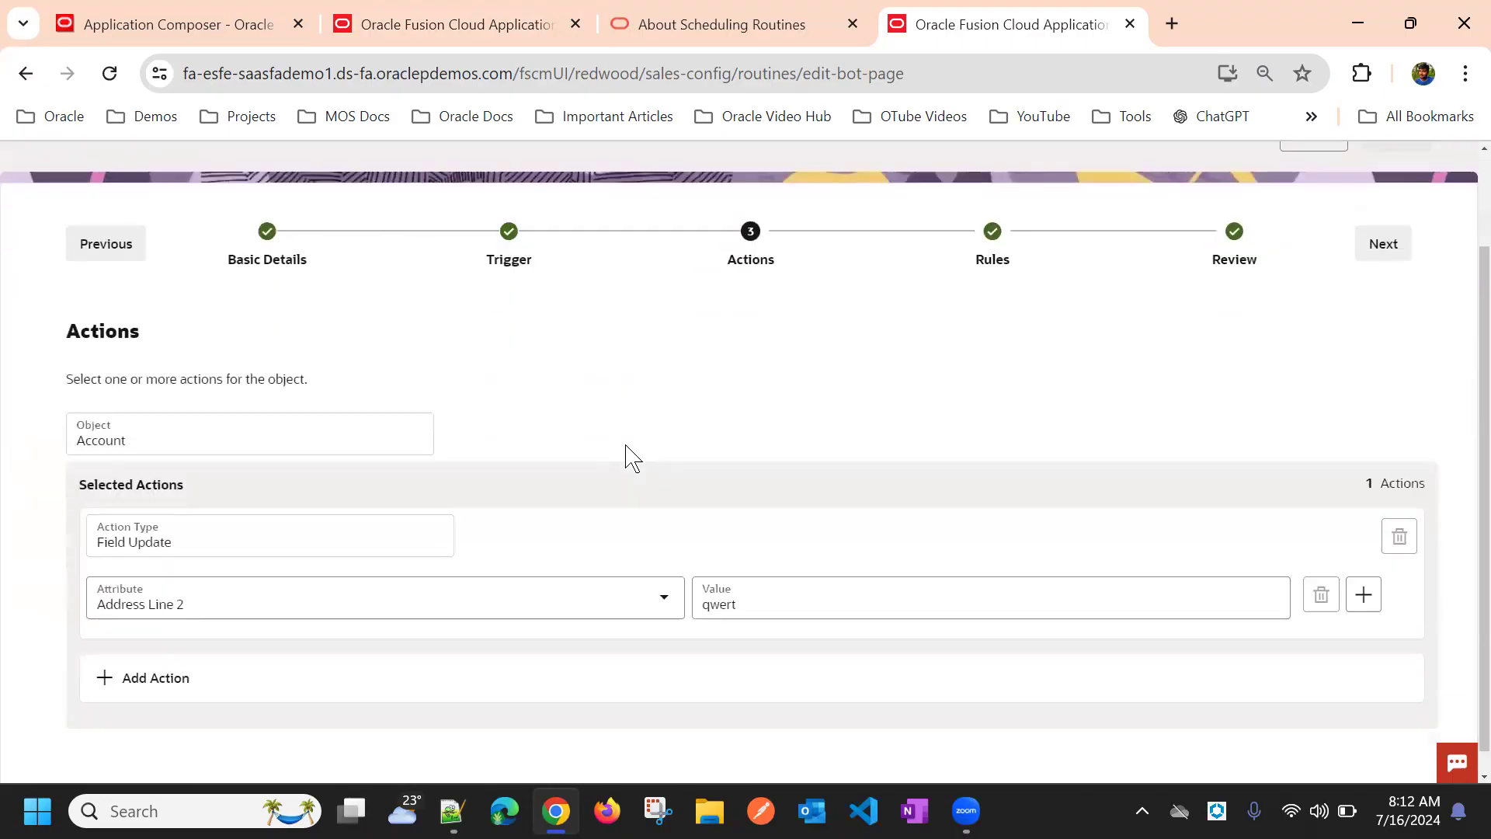
pyautogui.click(518, 250)
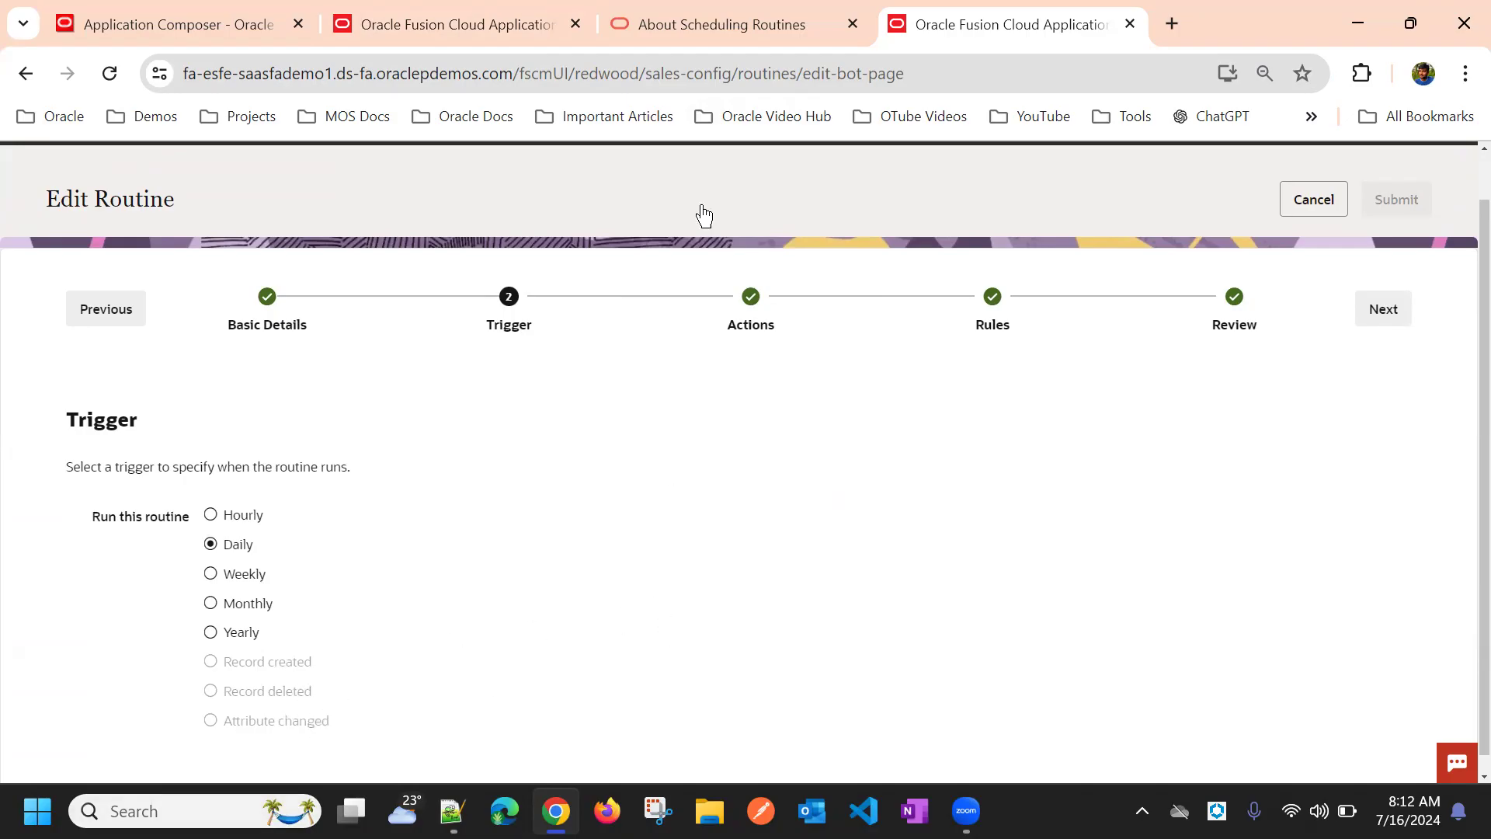
# Return to the new Sales Lead routine and advance from the trigger settings to the actions
pyautogui.click(528, 24)
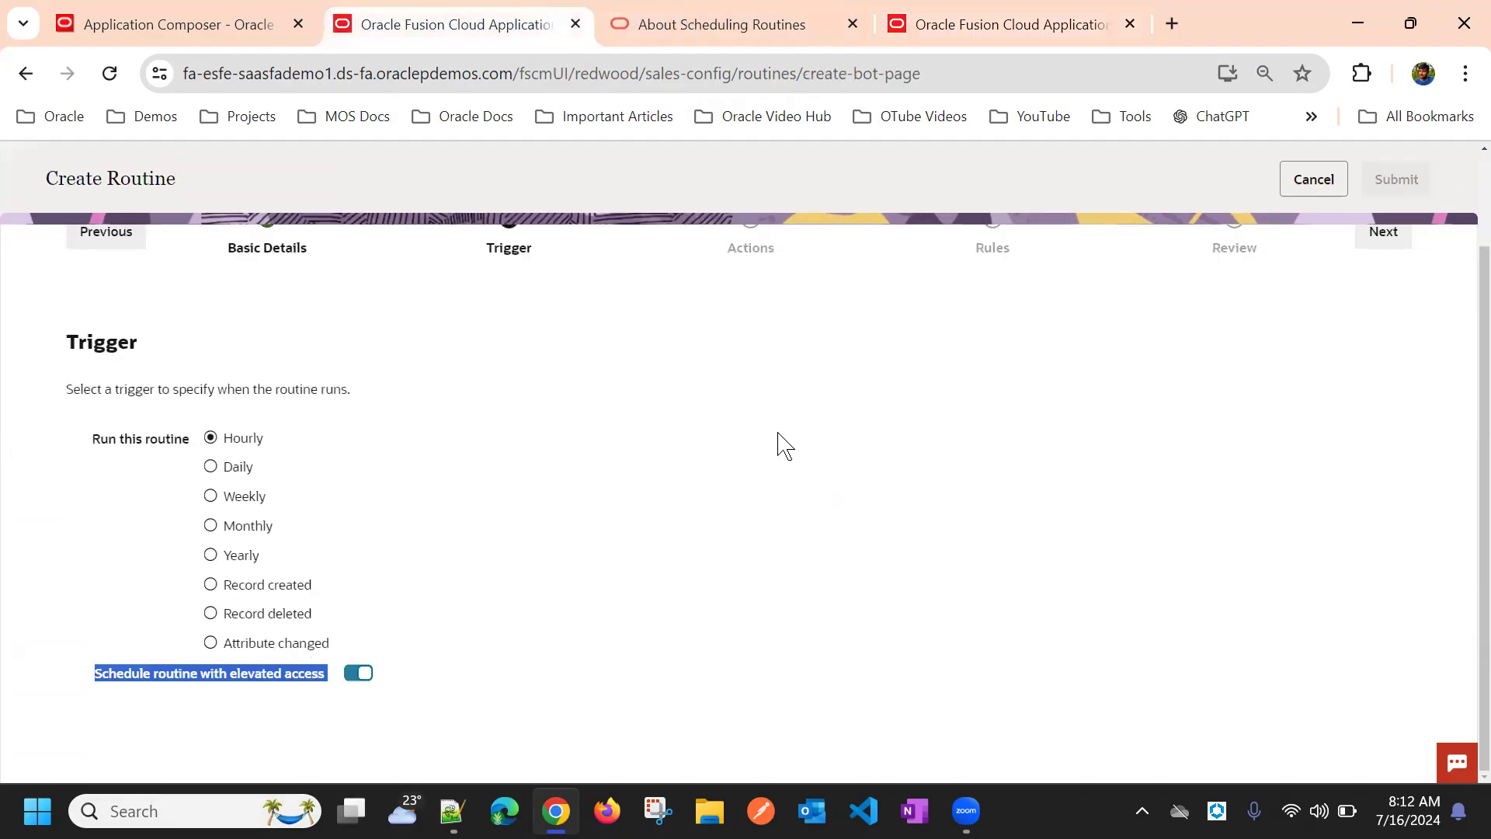
pyautogui.click(506, 581)
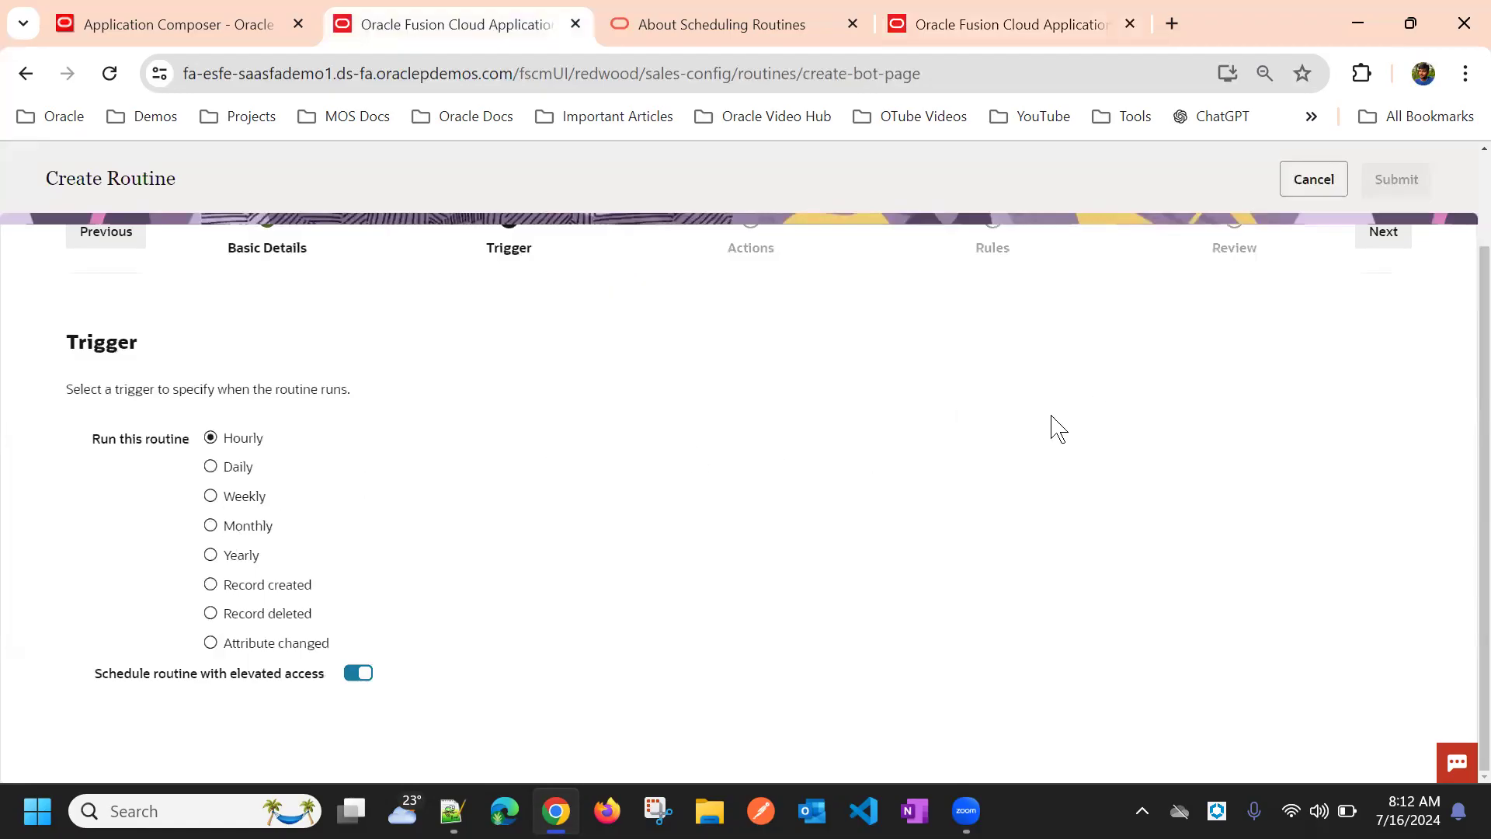
pyautogui.scroll(2, 721, 562)
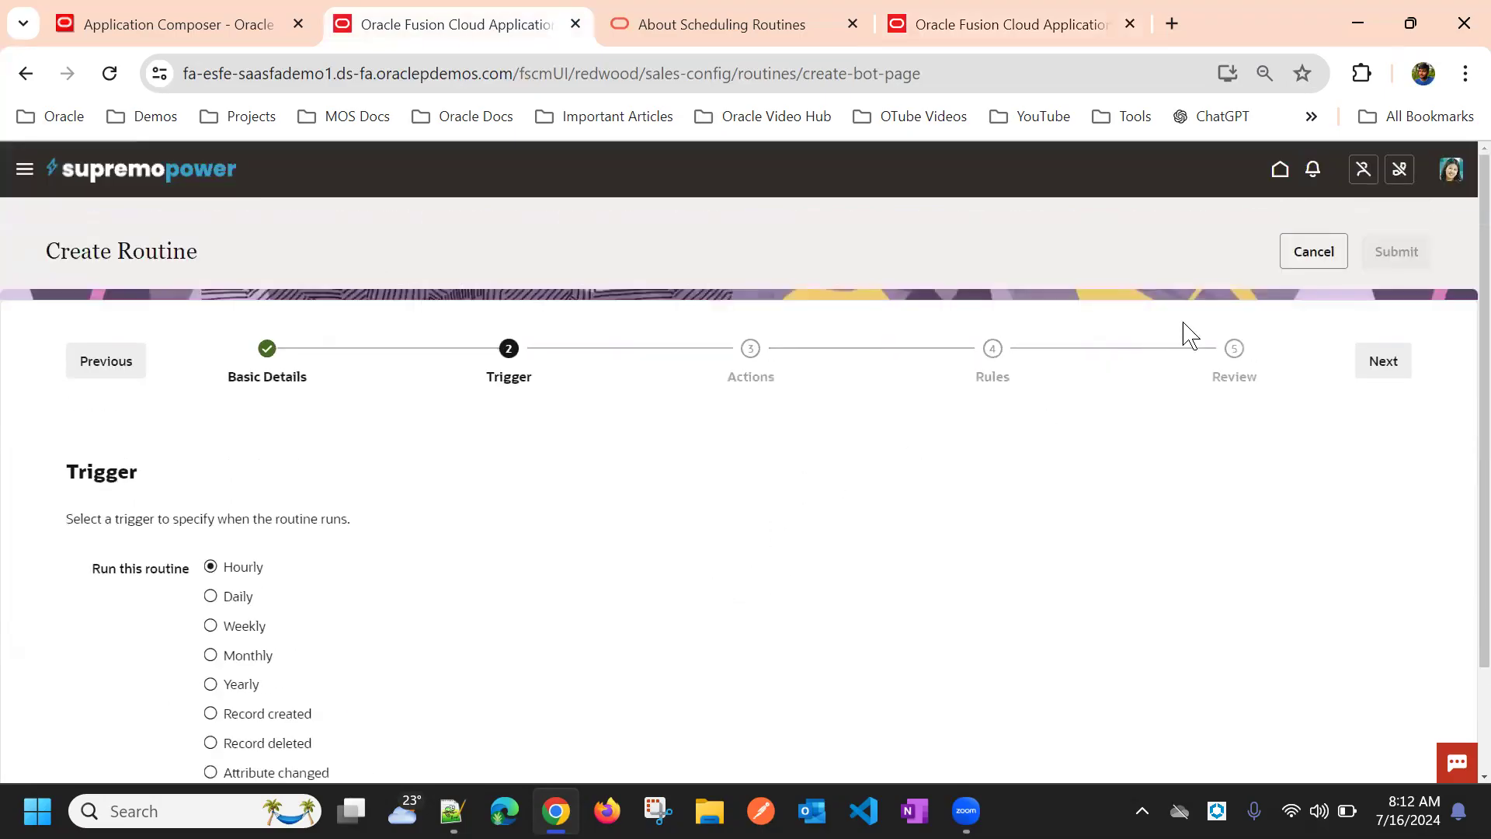
pyautogui.click(1383, 360)
# Review the template's Field Update, Create Task and Send Email actions and their preset attributes for the Sales Lead routine
pyautogui.scroll(-5, 379, 572)
pyautogui.scroll(5, 429, 523)
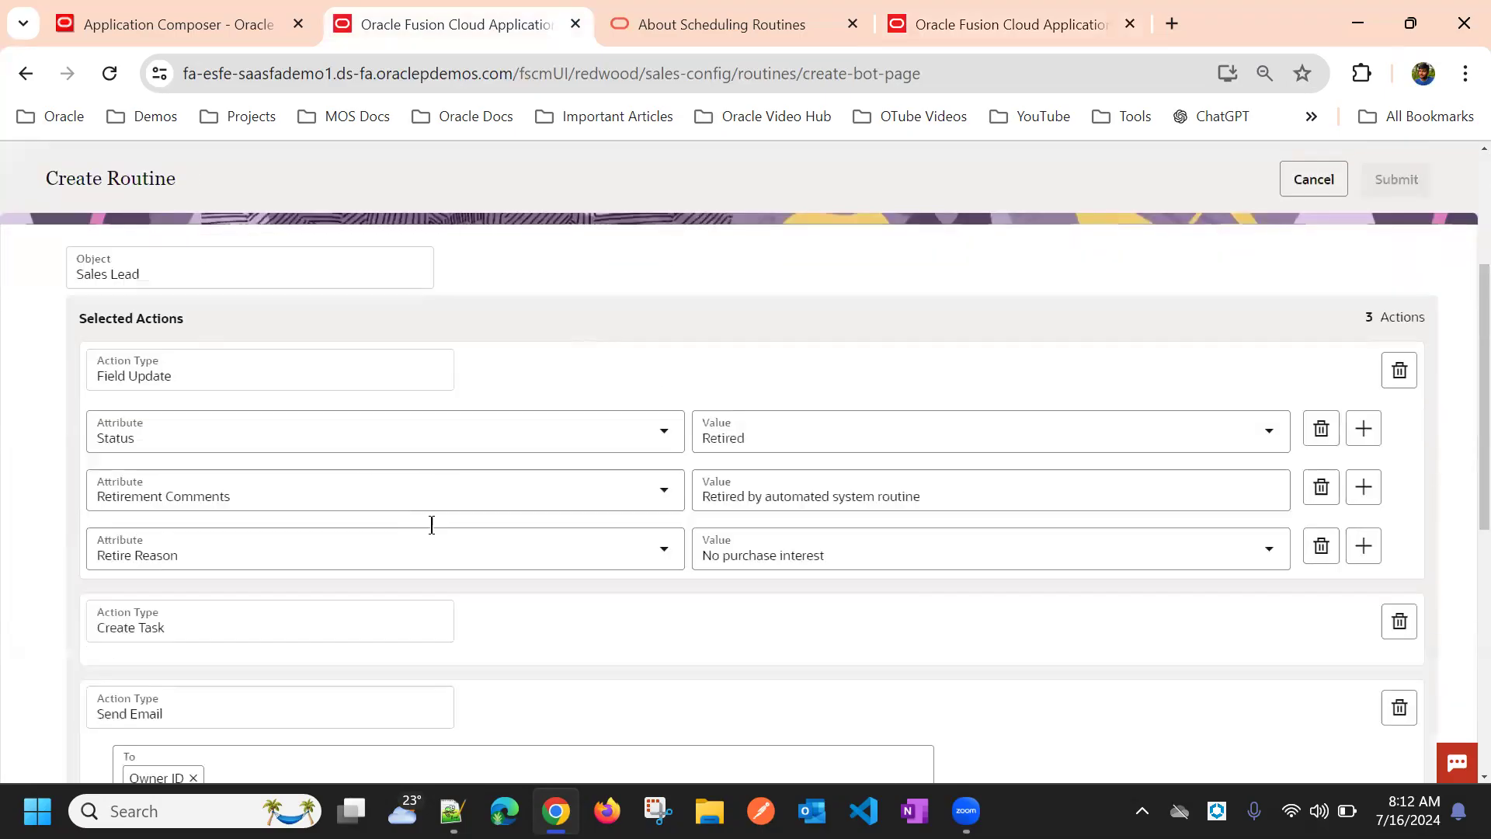
pyautogui.scroll(-2, 668, 356)
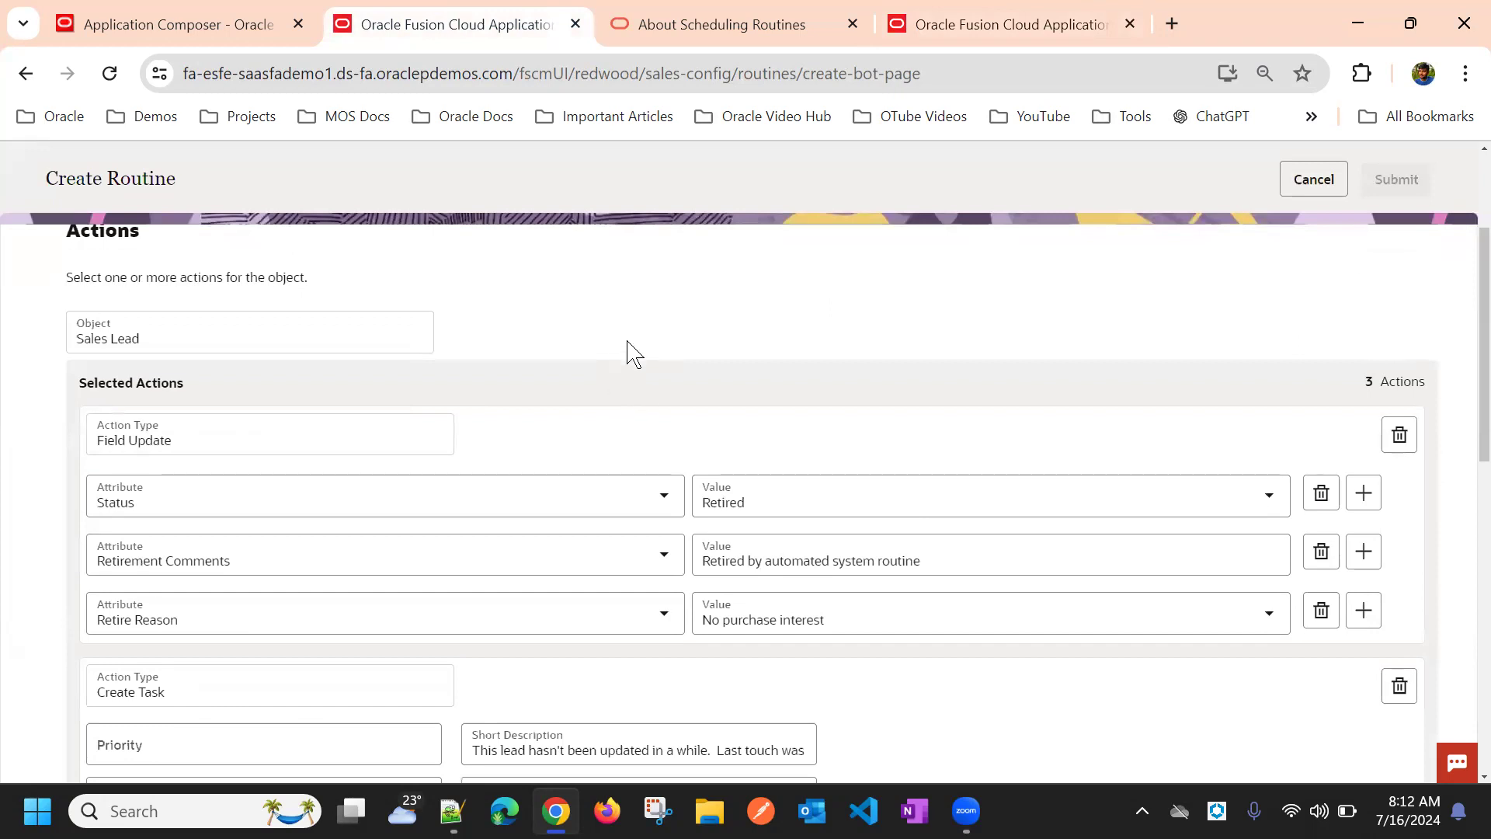
pyautogui.scroll(3, 590, 350)
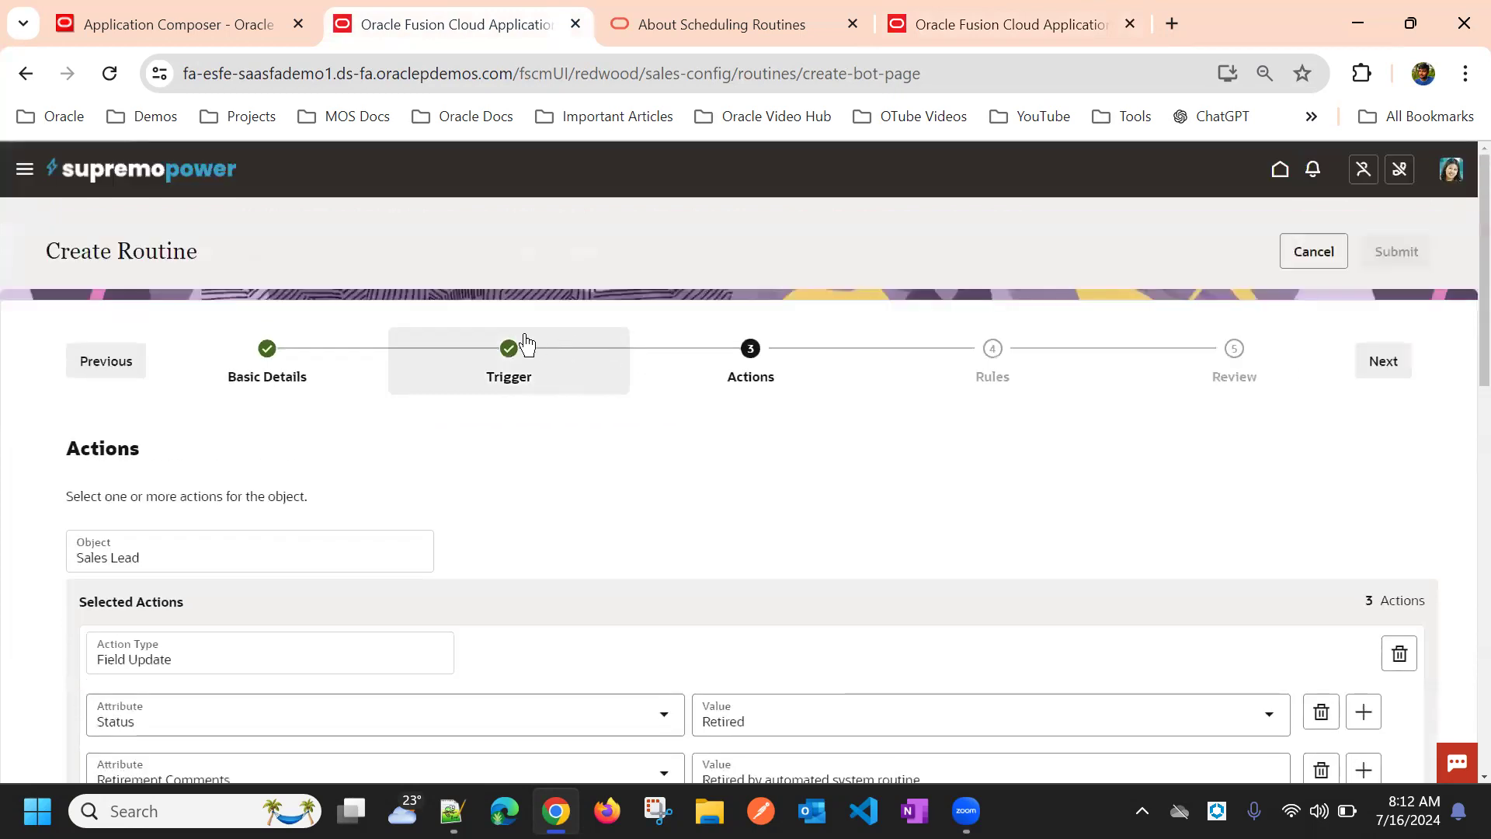
pyautogui.scroll(-5, 446, 420)
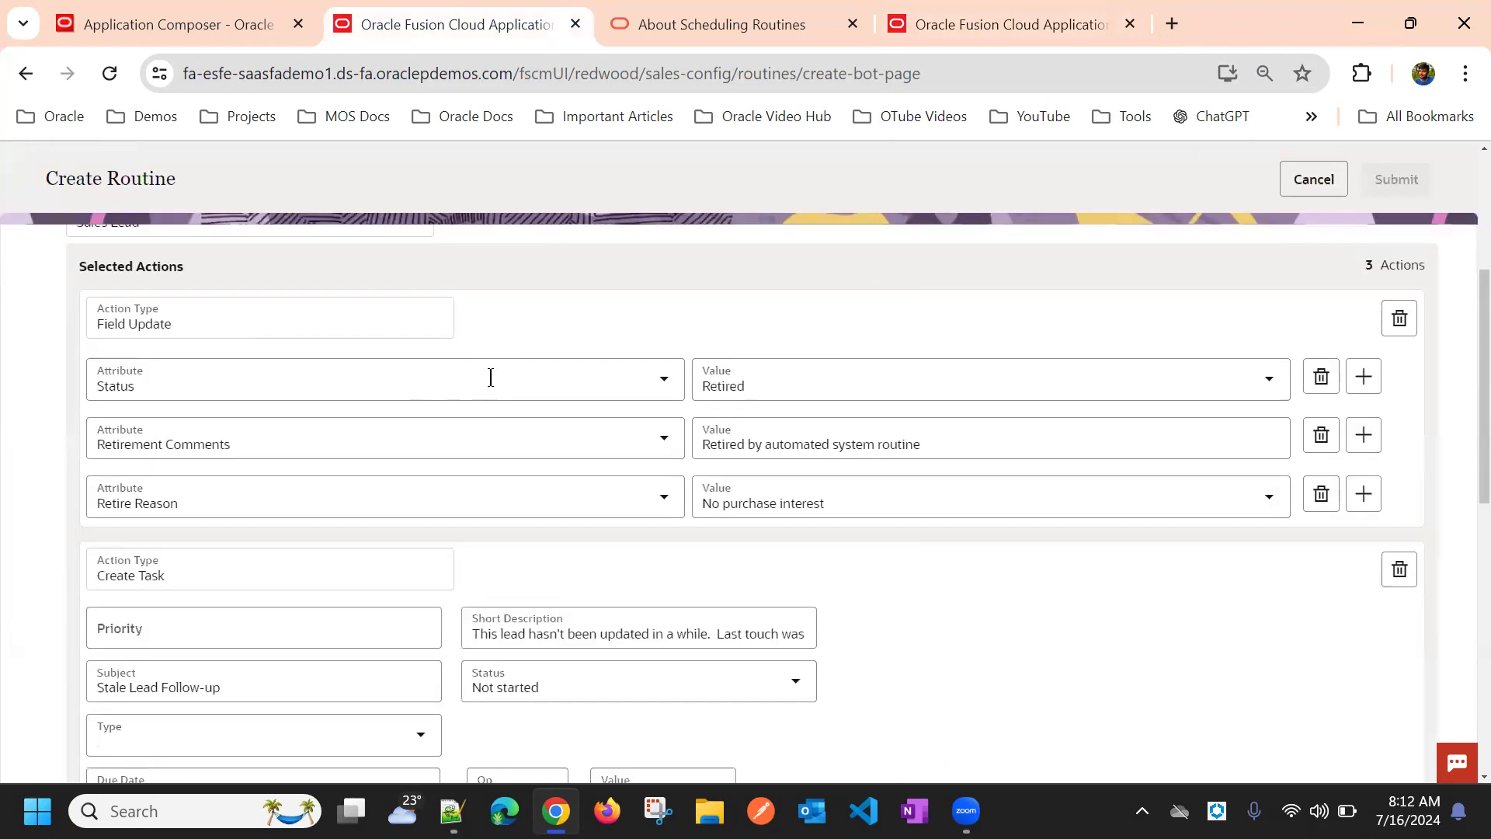
pyautogui.scroll(4, 509, 356)
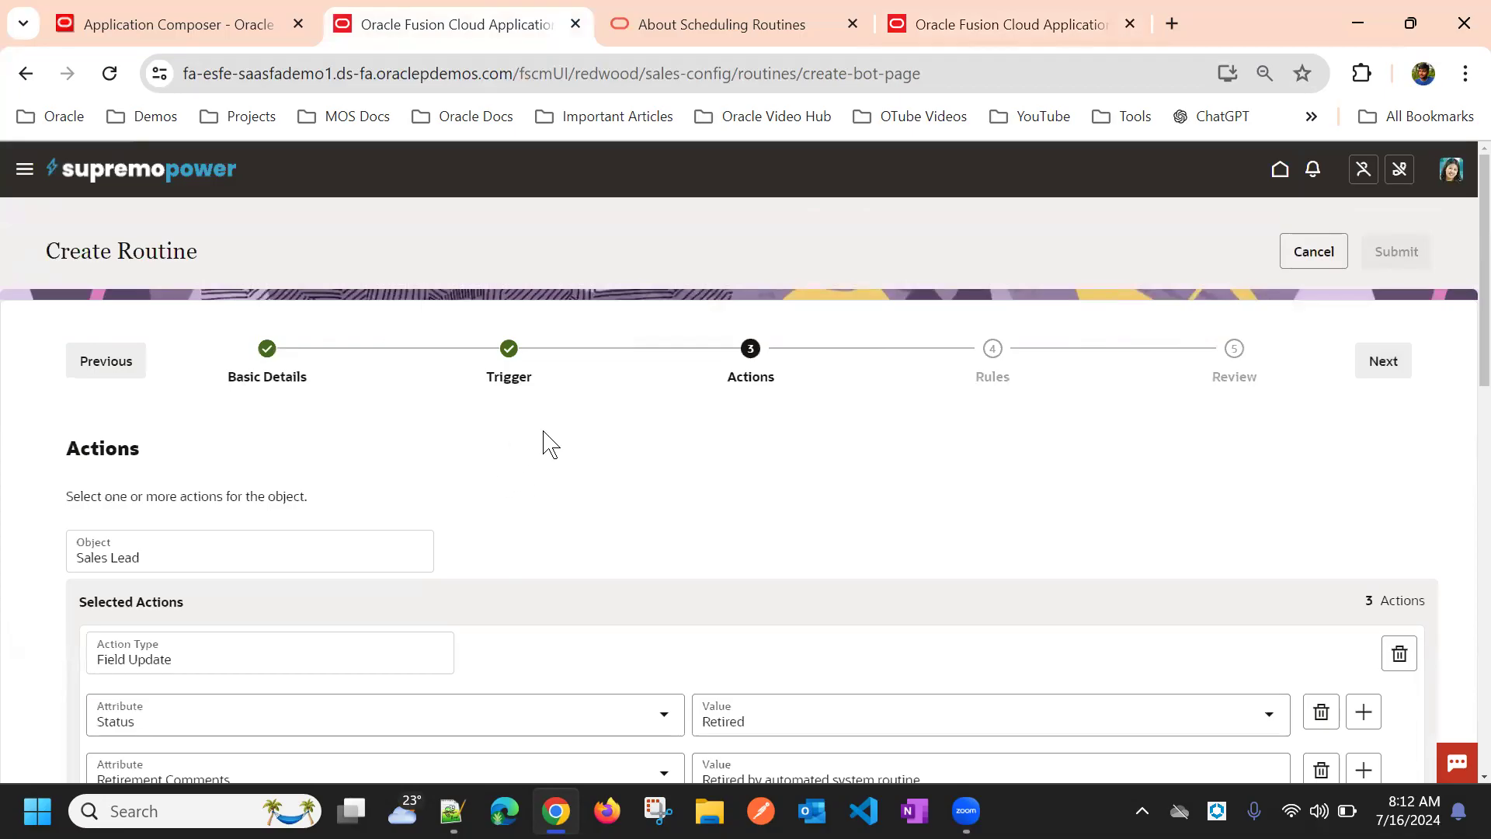
pyautogui.scroll(-5, 649, 506)
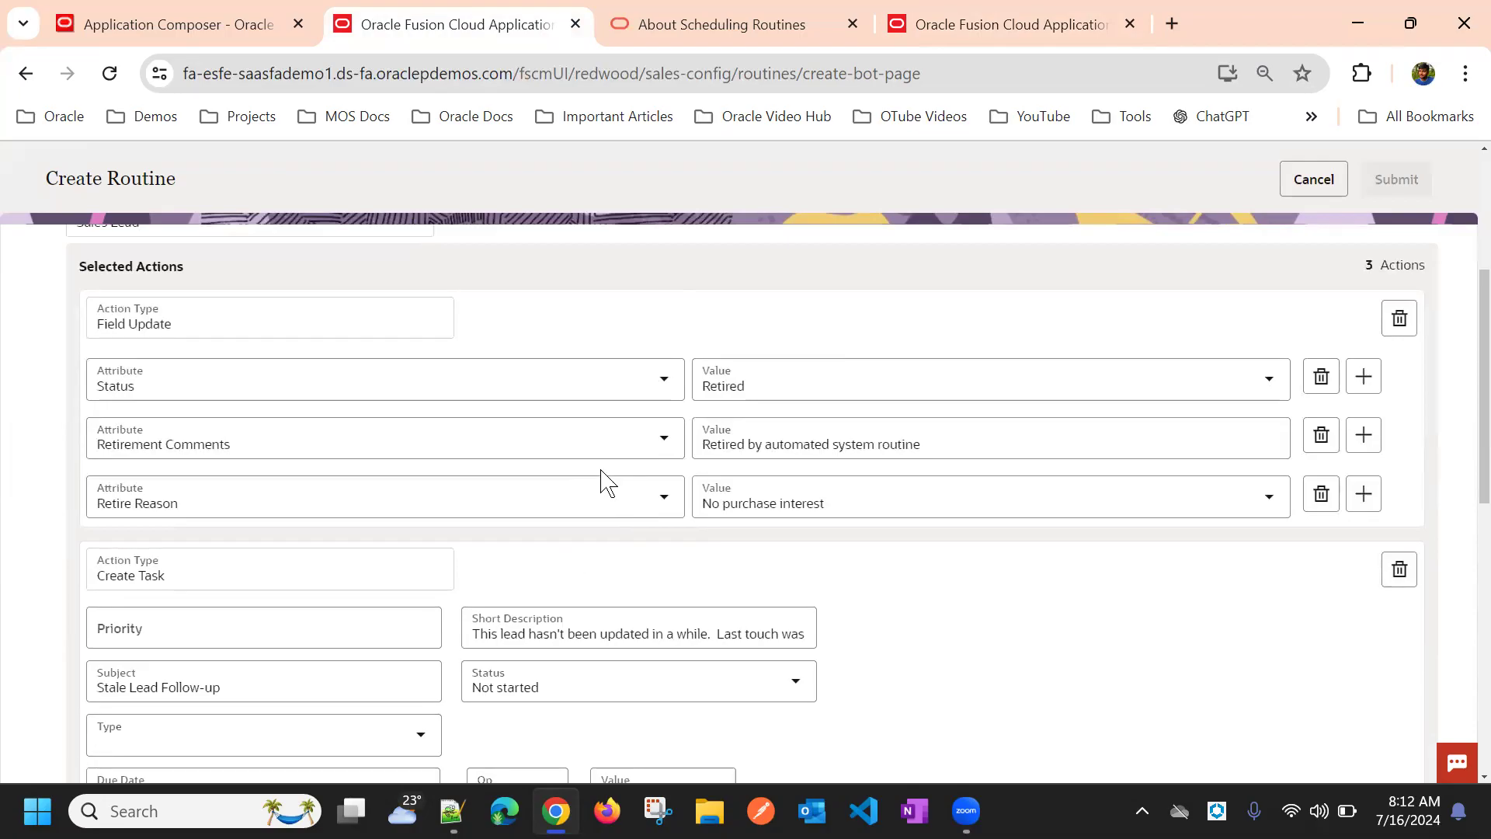
pyautogui.scroll(-4, 544, 544)
pyautogui.scroll(-2, 376, 509)
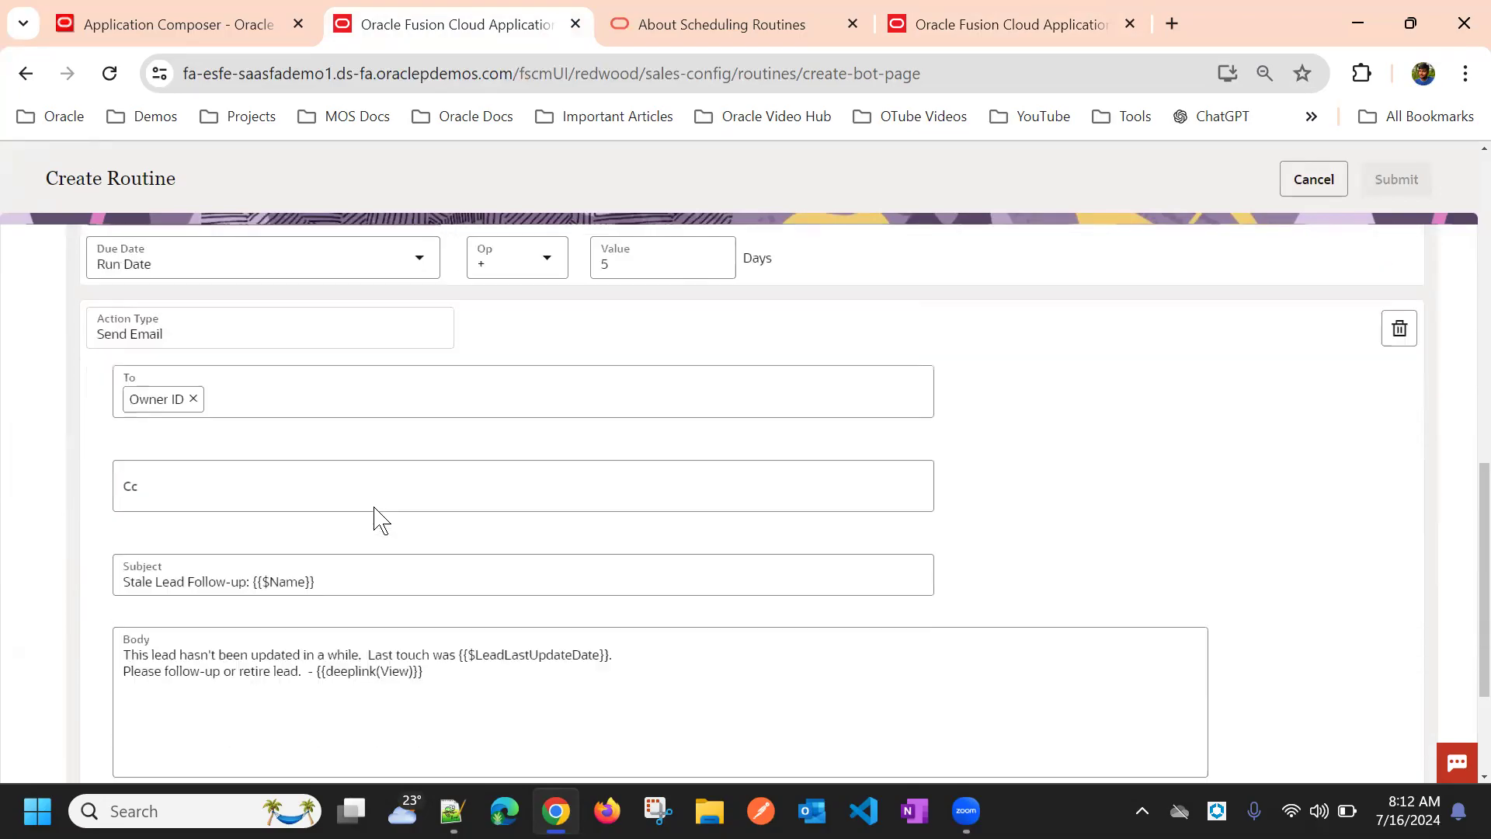
pyautogui.scroll(-2, 376, 513)
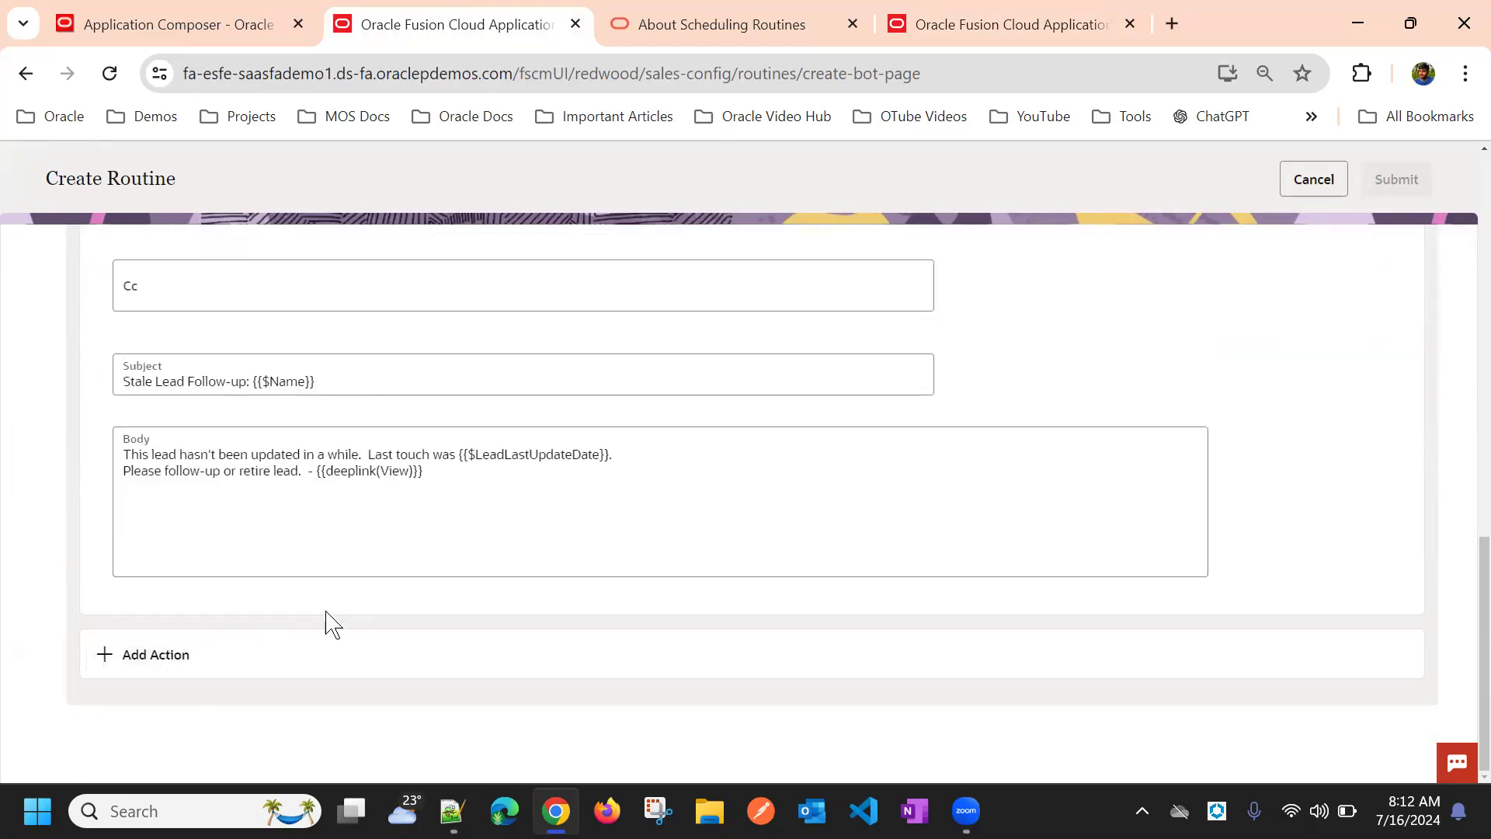
pyautogui.scroll(4, 282, 606)
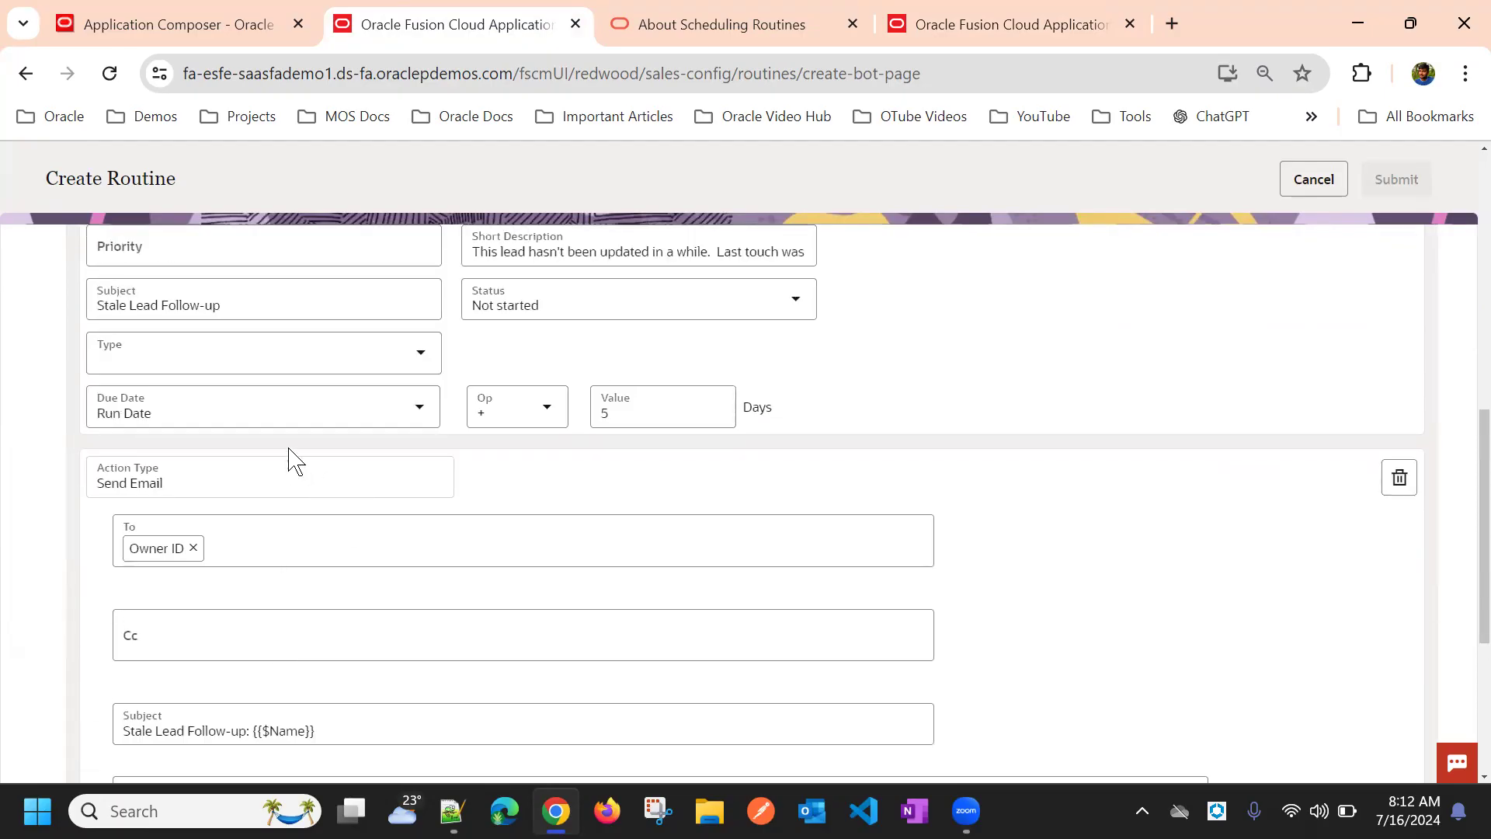
pyautogui.scroll(1, 288, 455)
pyautogui.scroll(3, 226, 326)
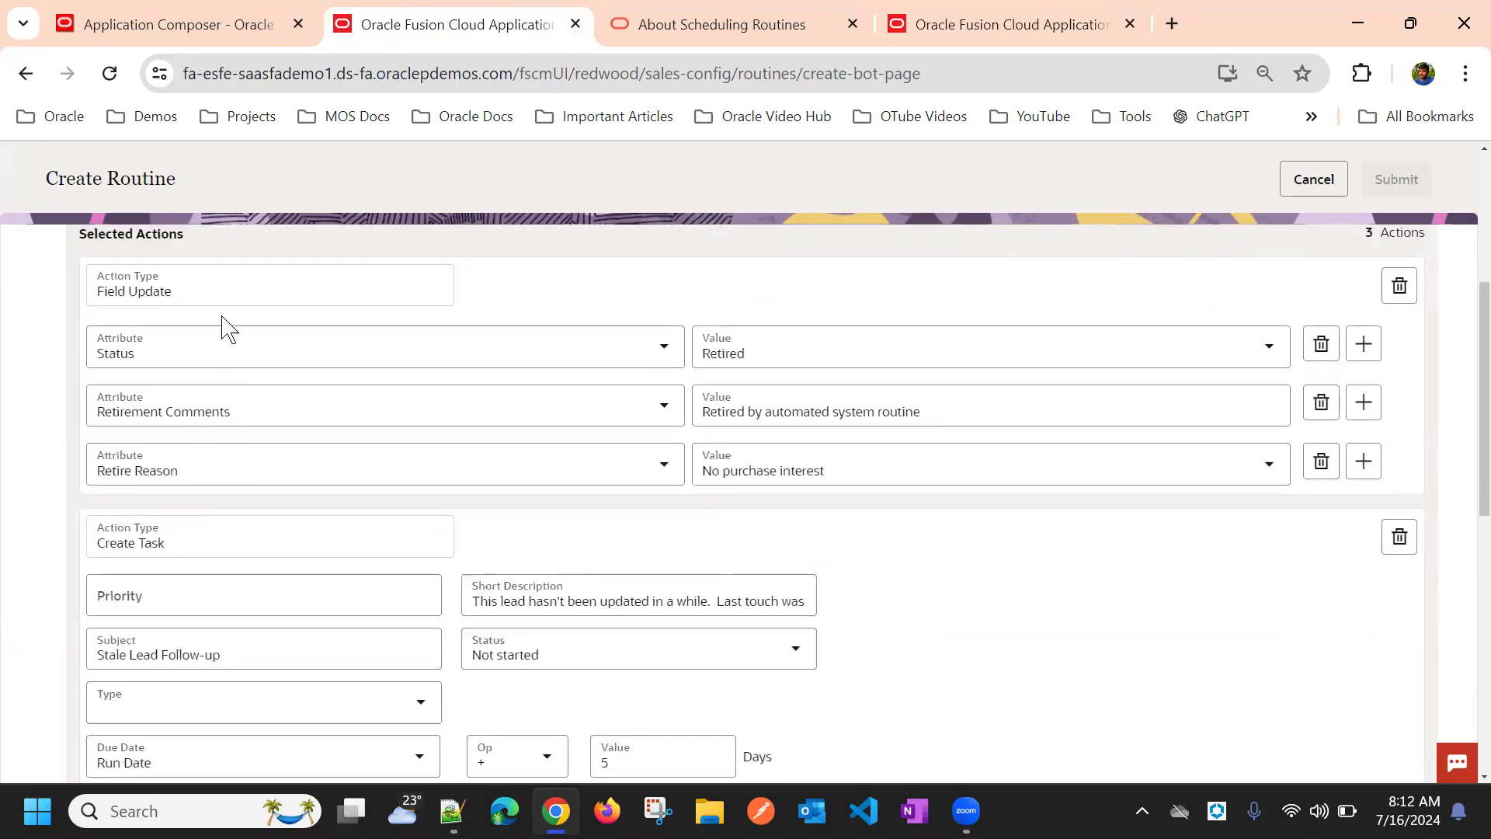
pyautogui.scroll(-3, 243, 523)
pyautogui.scroll(2, 233, 509)
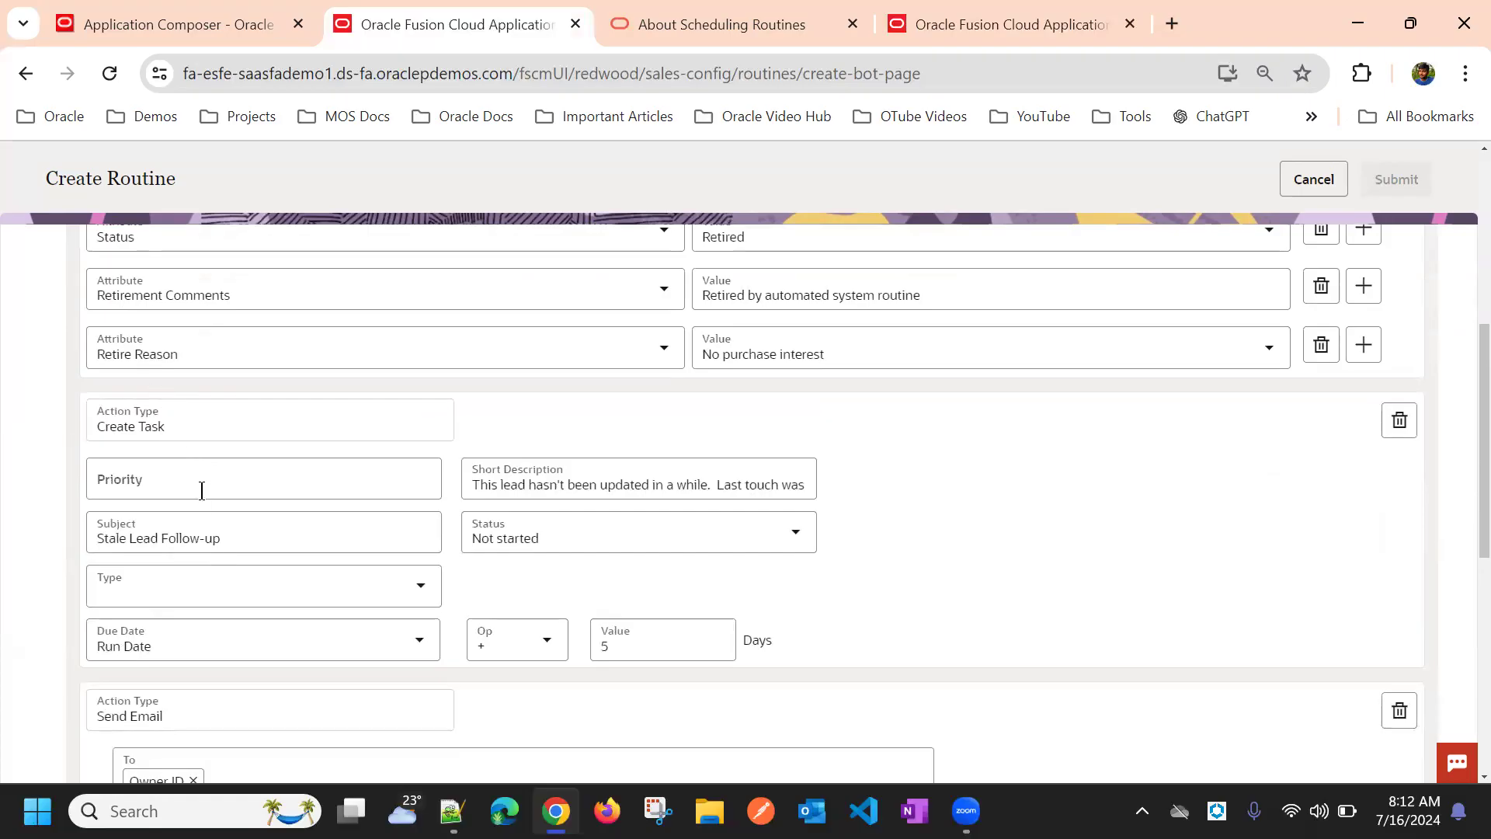
# Add another action below Send Email and check the action types it offers without choosing one
pyautogui.scroll(-5, 201, 491)
pyautogui.click(148, 657)
pyautogui.click(204, 654)
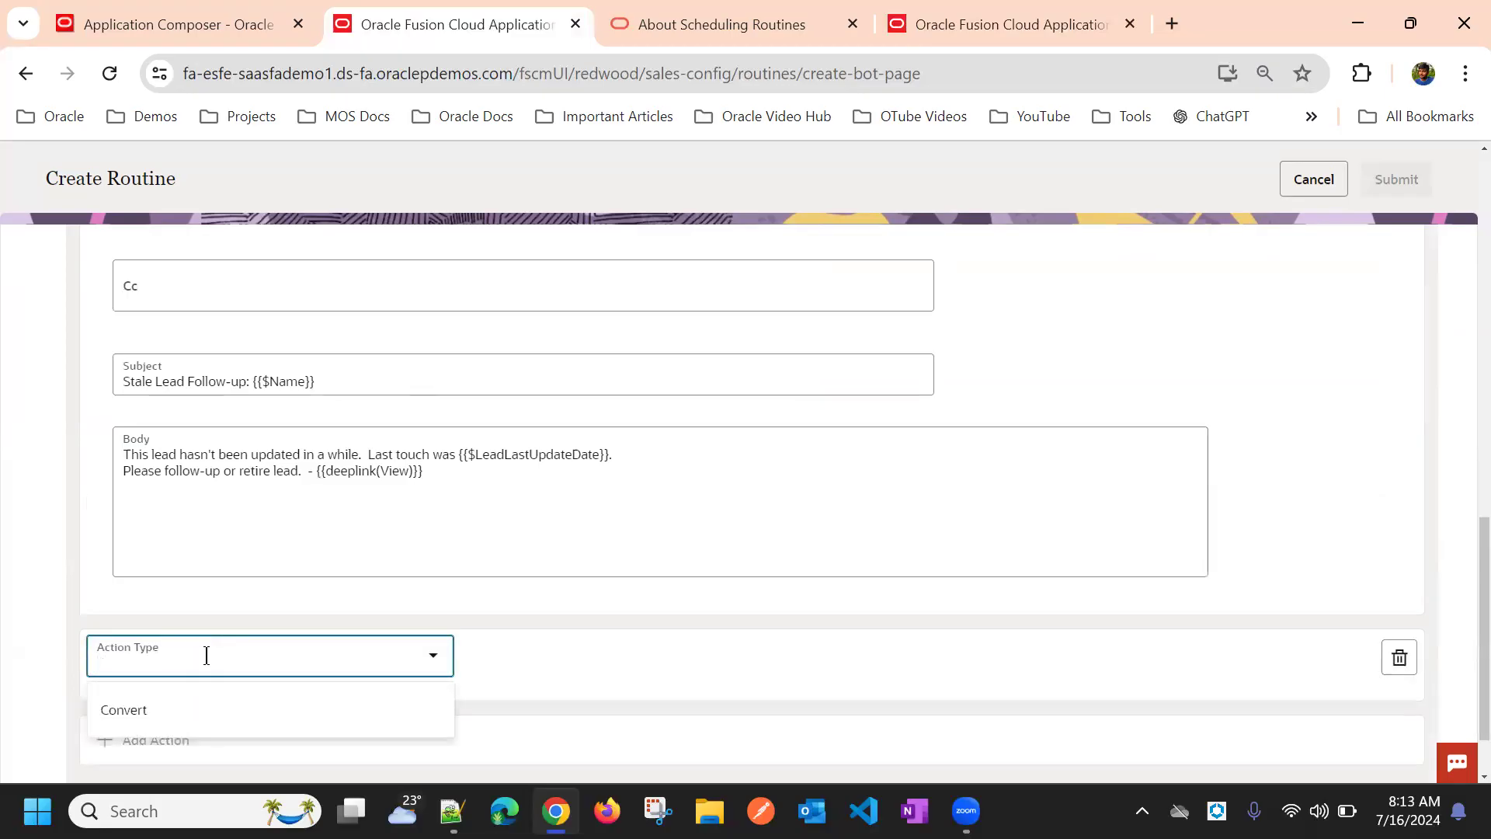
pyautogui.click(284, 544)
# Add an attribute row to the Field Update action below Retire Reason and set its attribute to Converted Date
pyautogui.scroll(5, 220, 481)
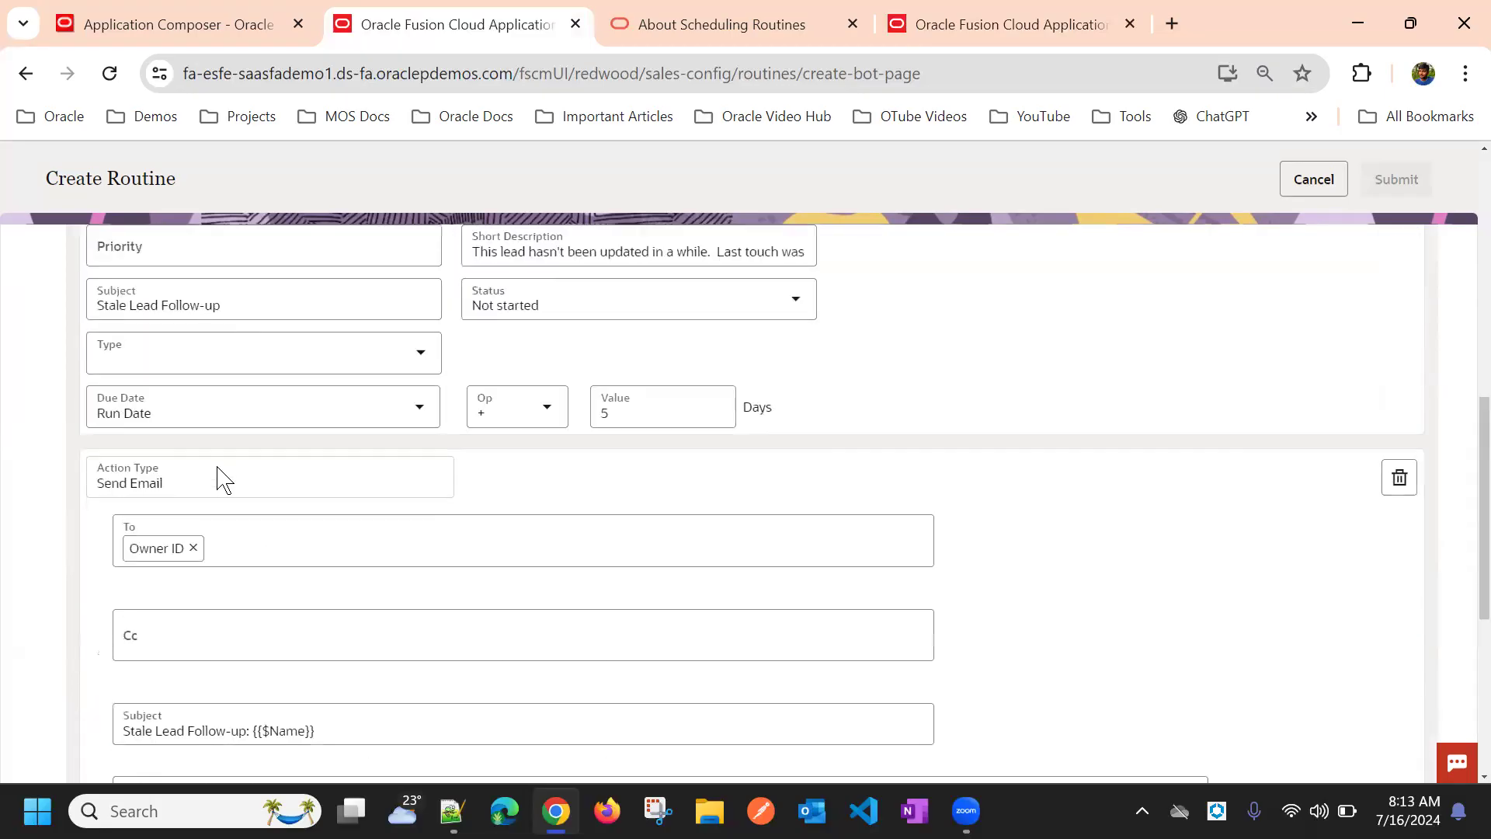
pyautogui.scroll(3, 208, 513)
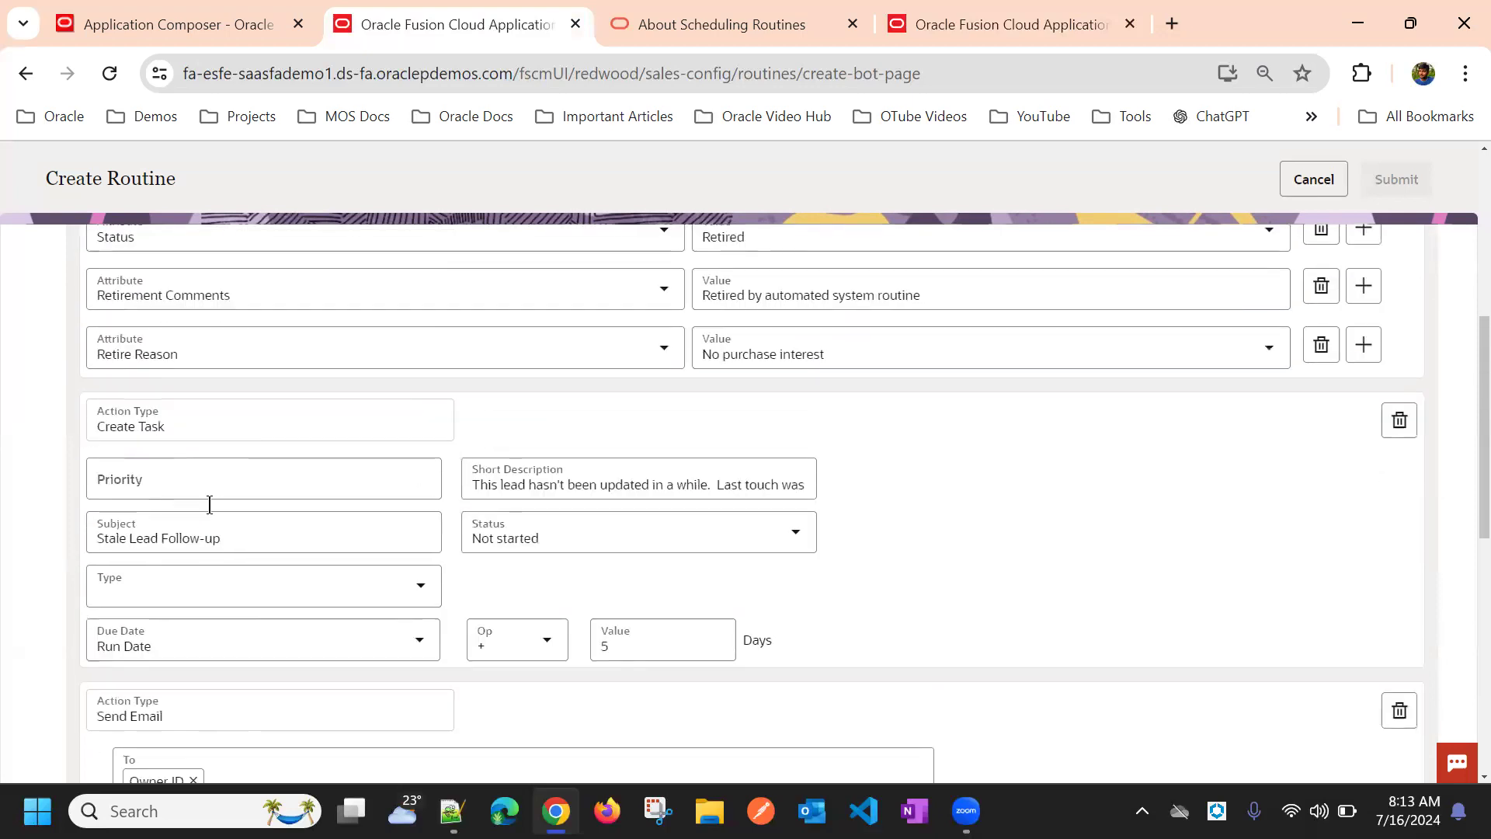
pyautogui.scroll(3, 237, 497)
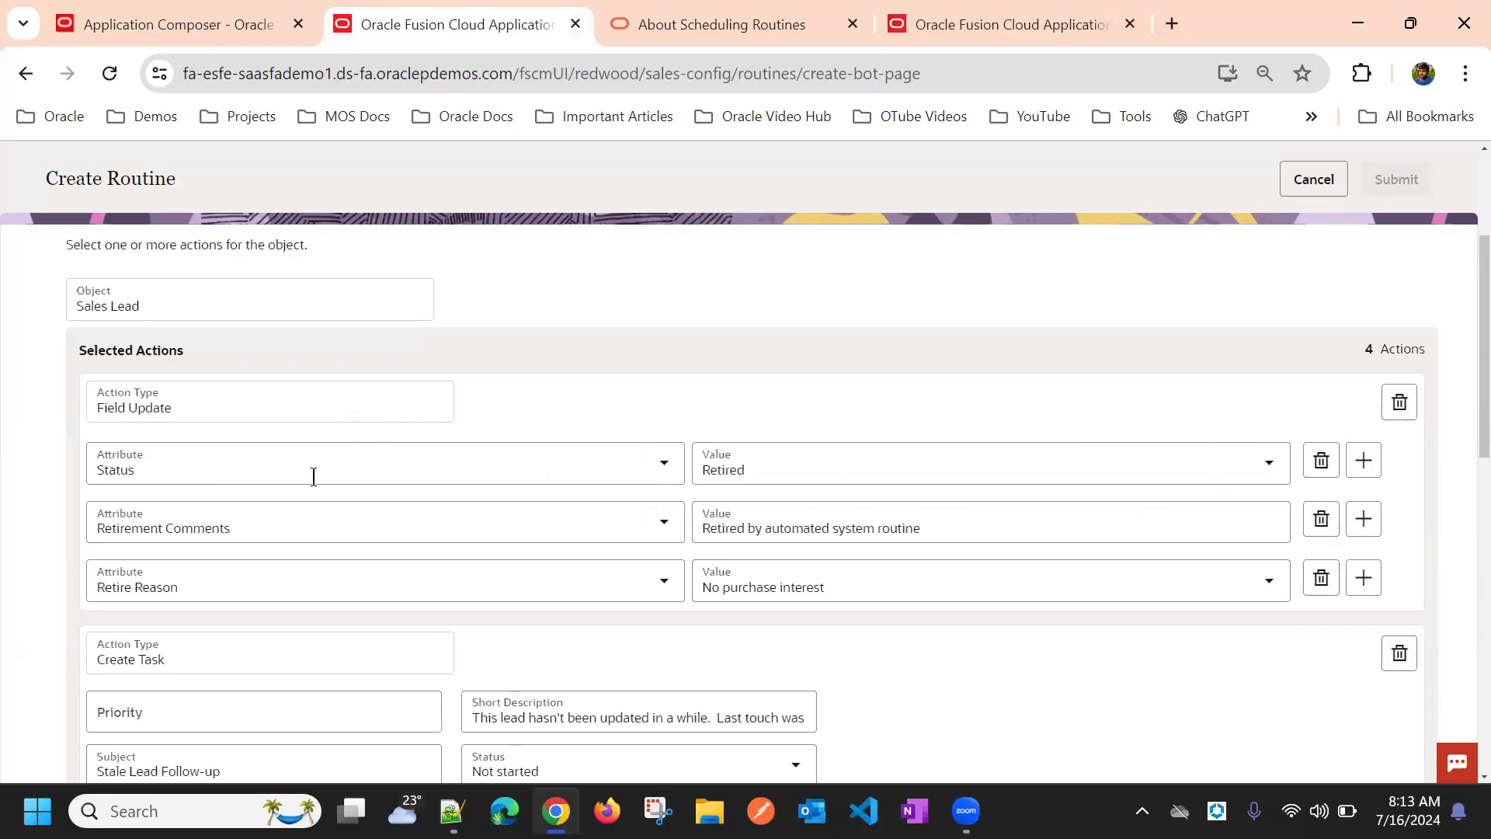
pyautogui.click(1363, 578)
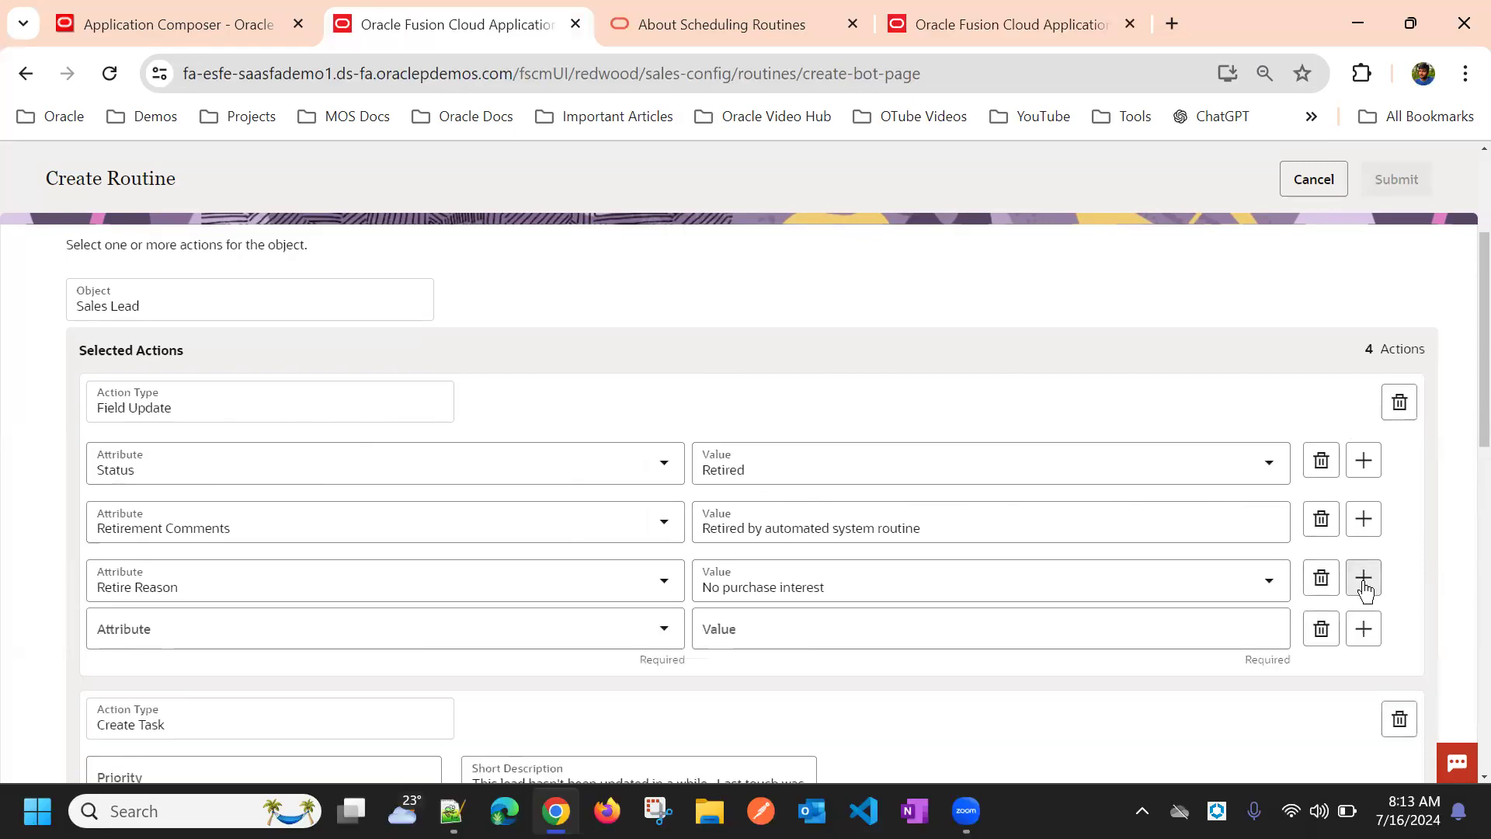
pyautogui.click(580, 631)
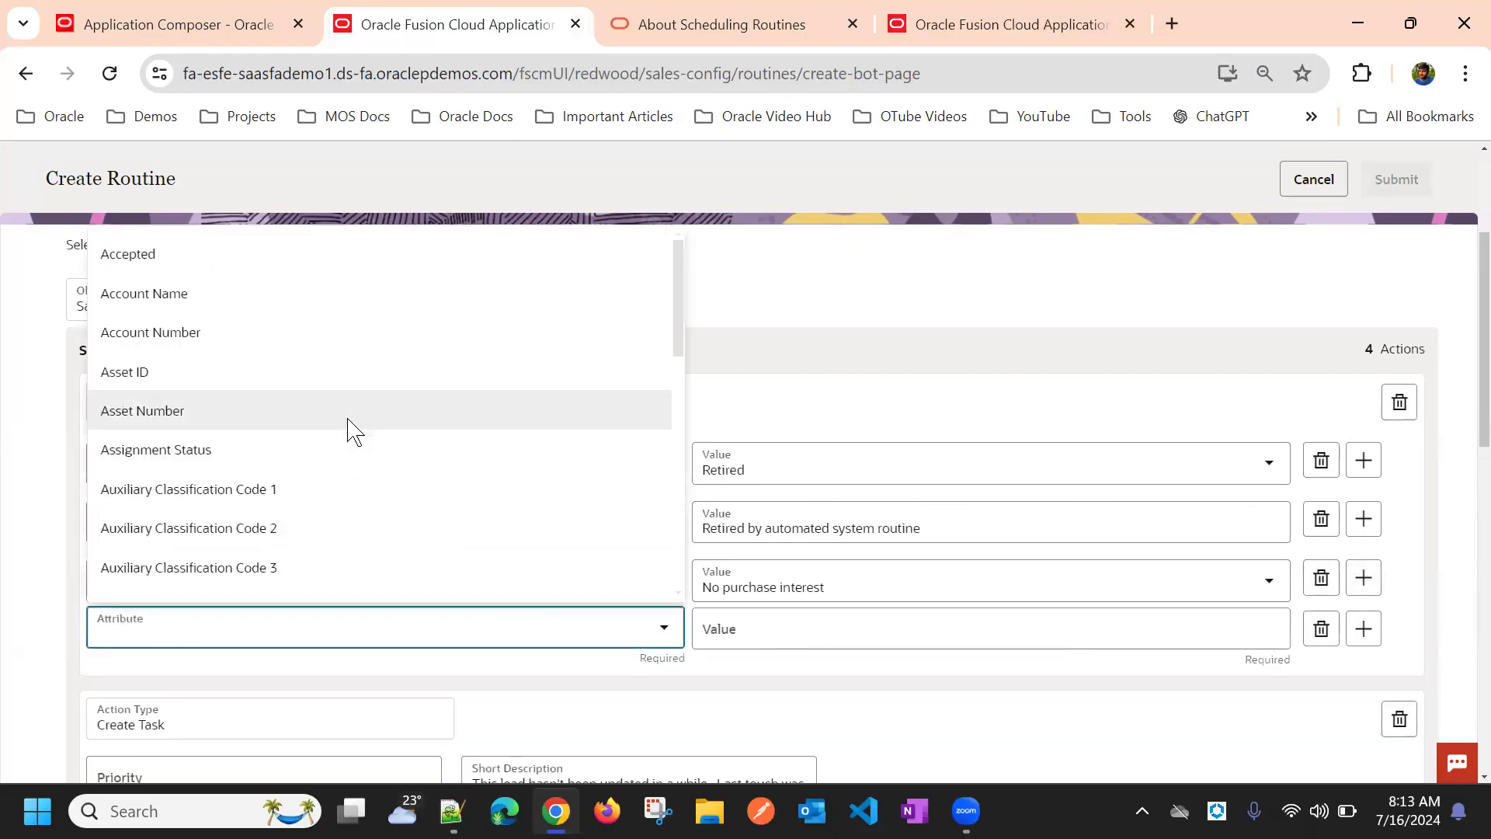
pyautogui.scroll(-10, 330, 373)
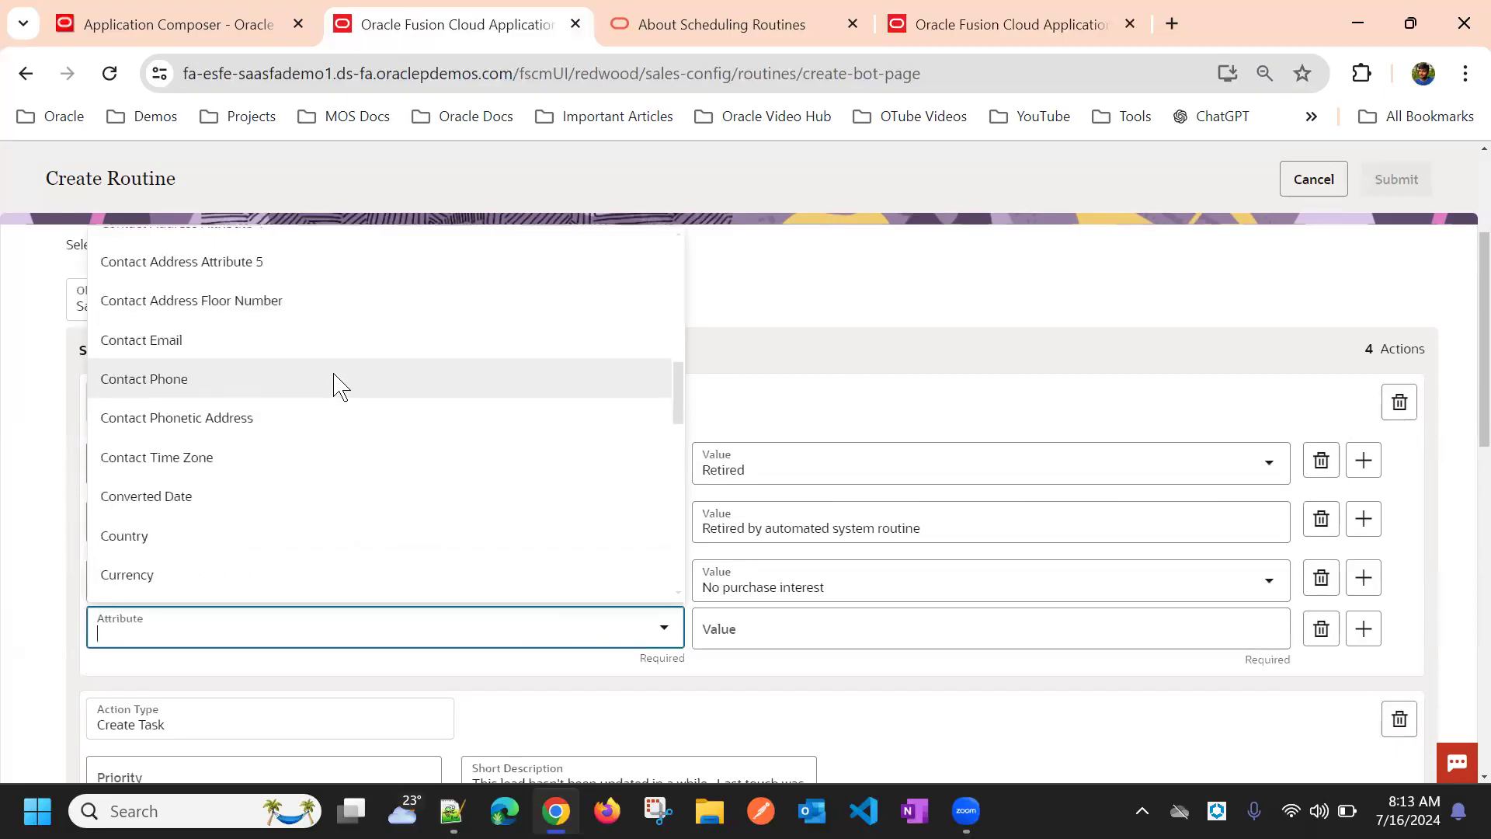
pyautogui.click(301, 494)
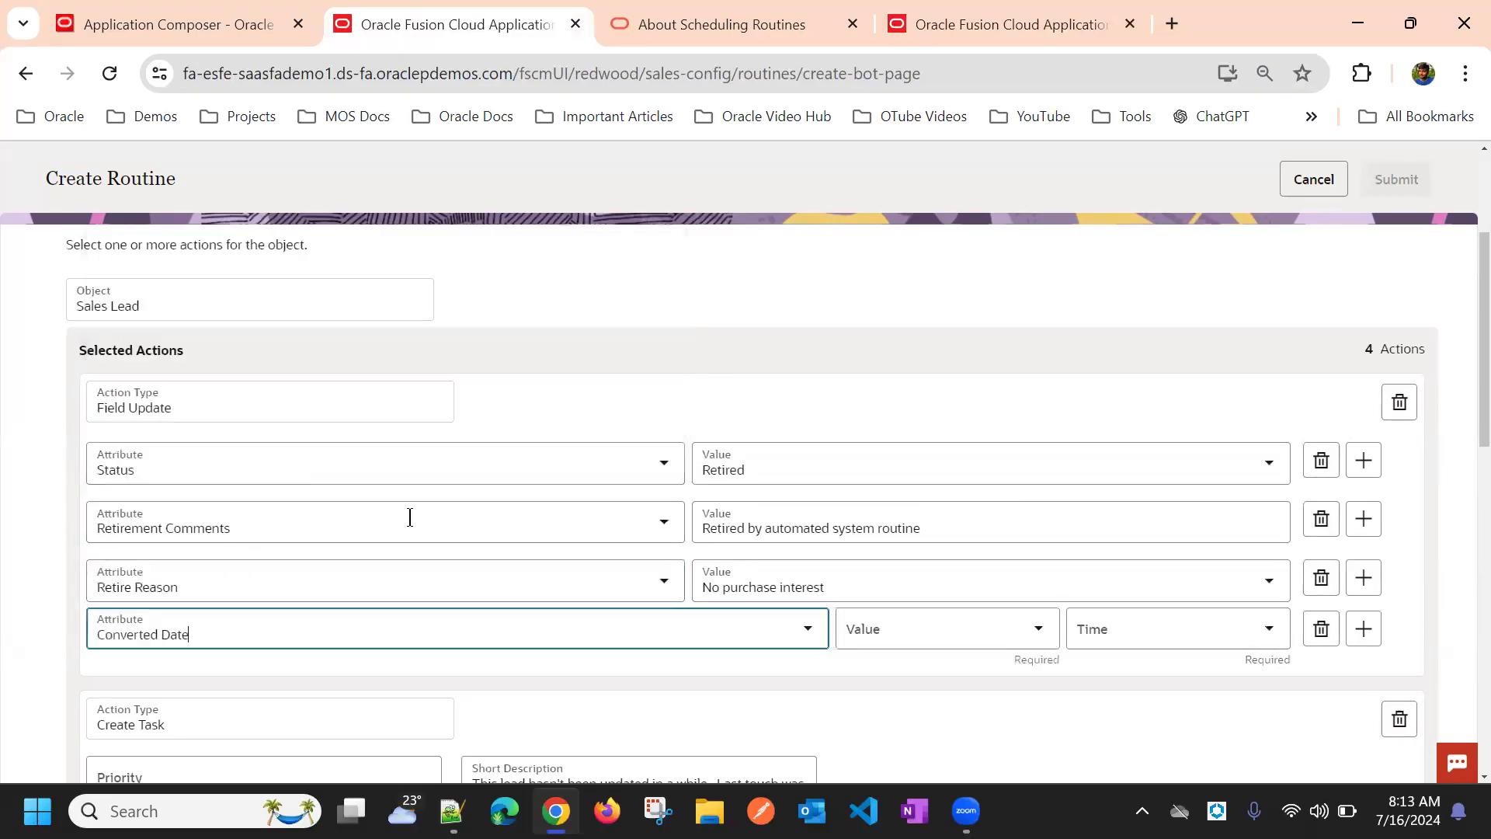
# Use a Calendar Date value for Converted Date, with 7/16/24 as the date and 2:43 AM UTC as the time
pyautogui.click(1038, 629)
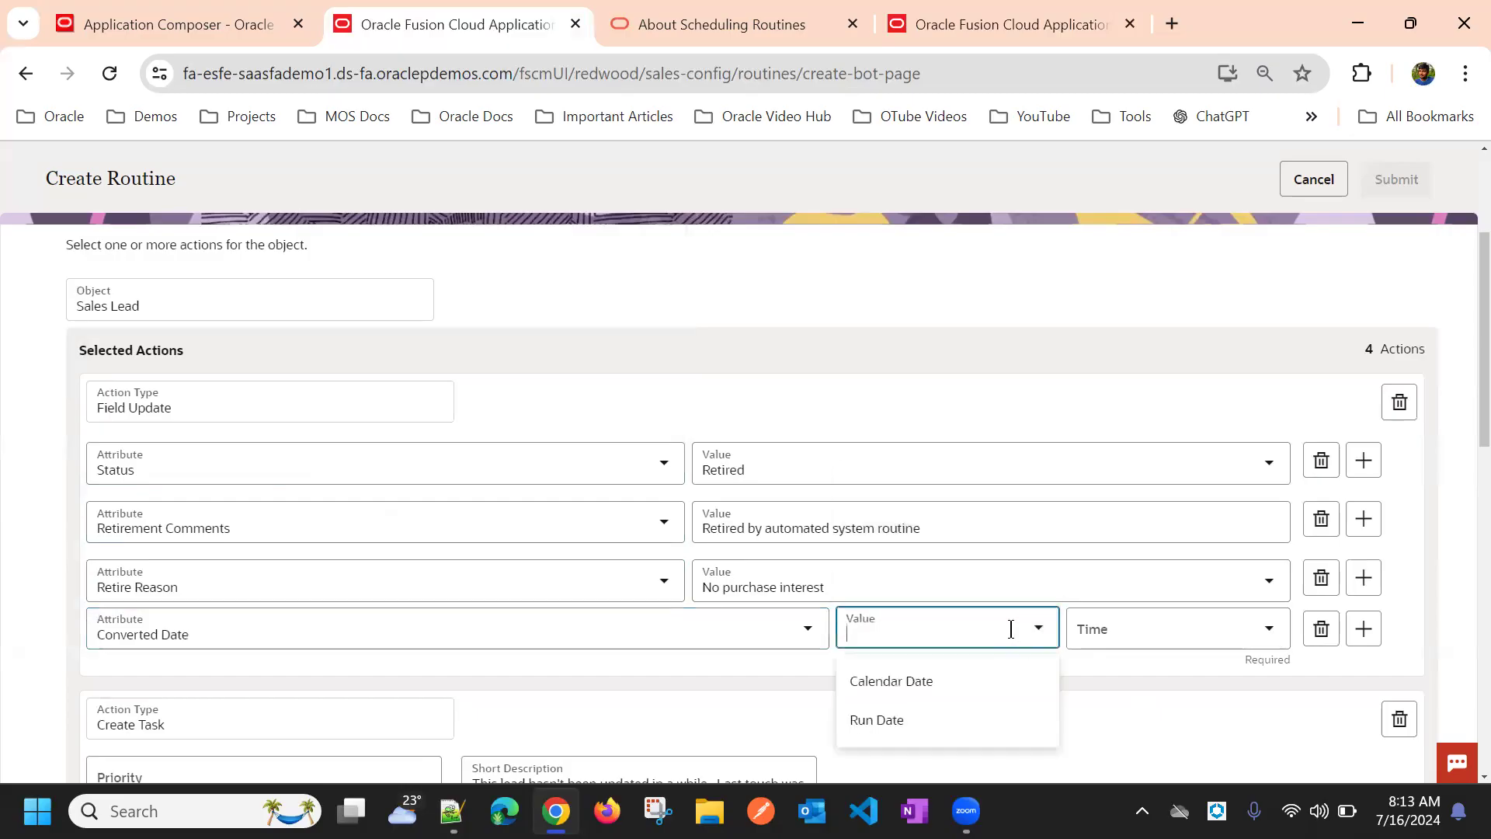
pyautogui.click(968, 682)
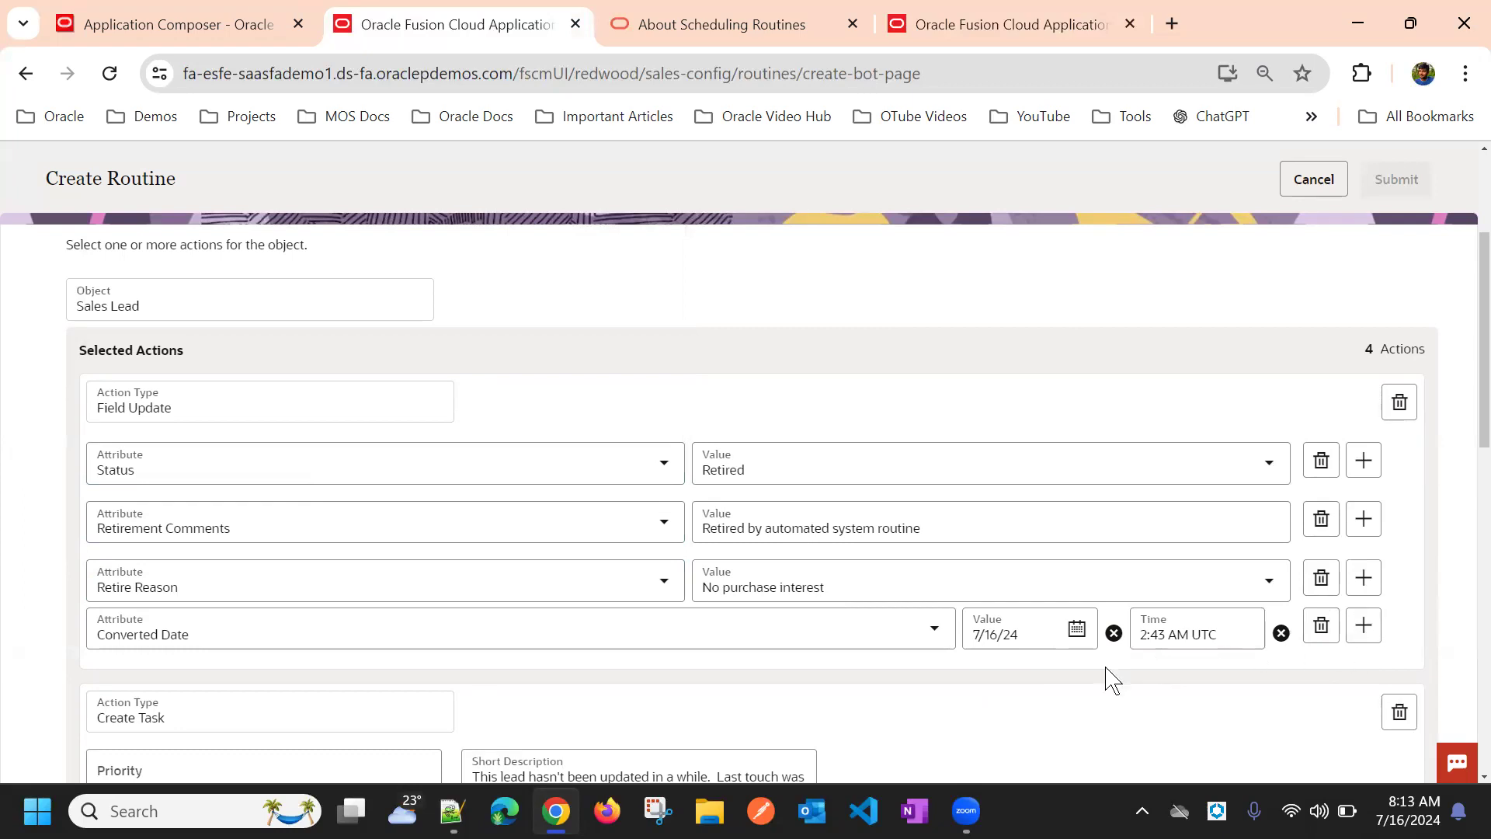
pyautogui.scroll(-3, 854, 630)
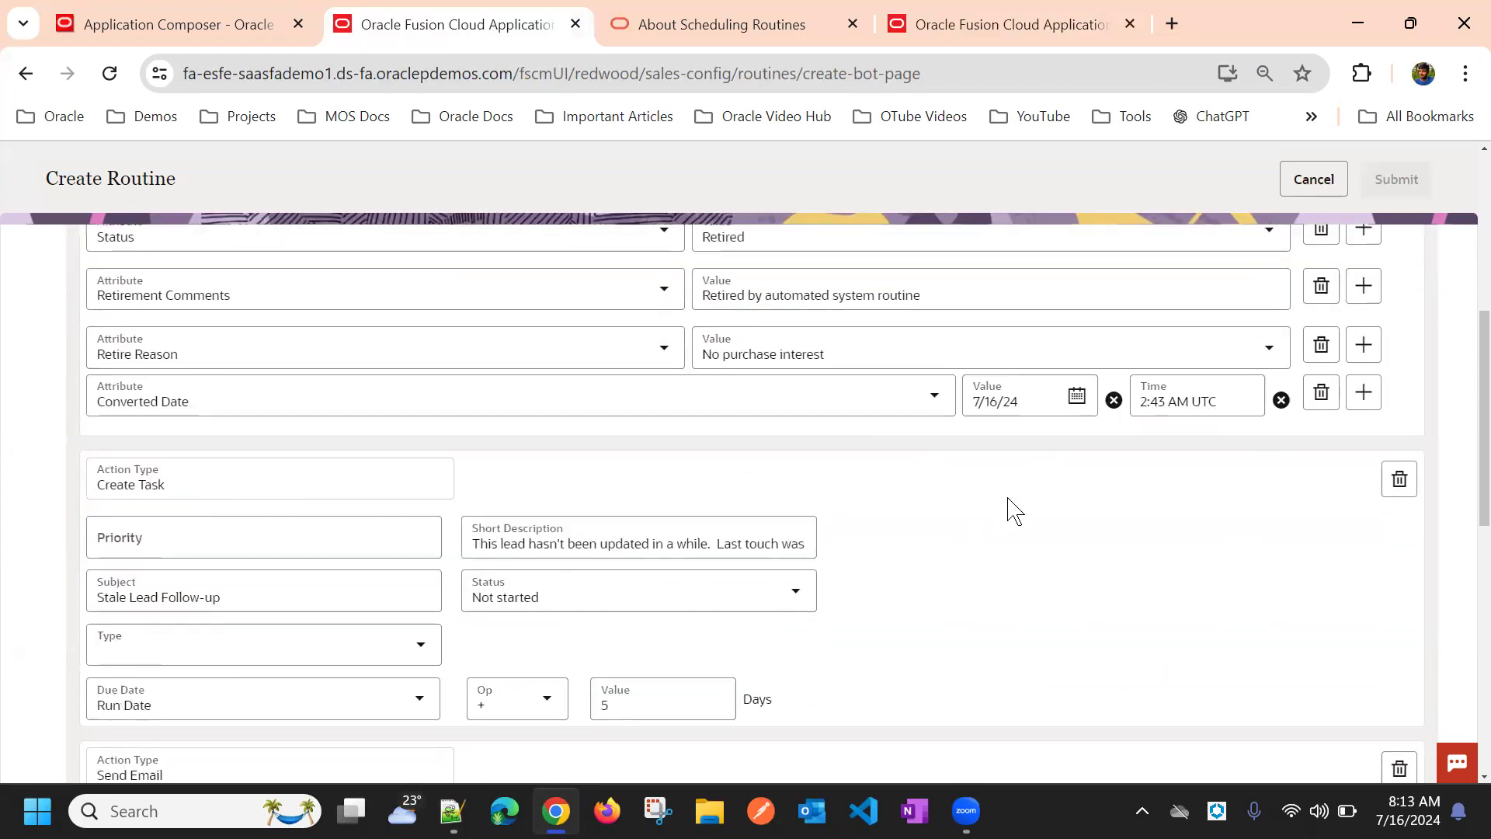
# Change the last Field Update row's attribute from Converted Date to Description and set its value to Test Value
pyautogui.click(792, 400)
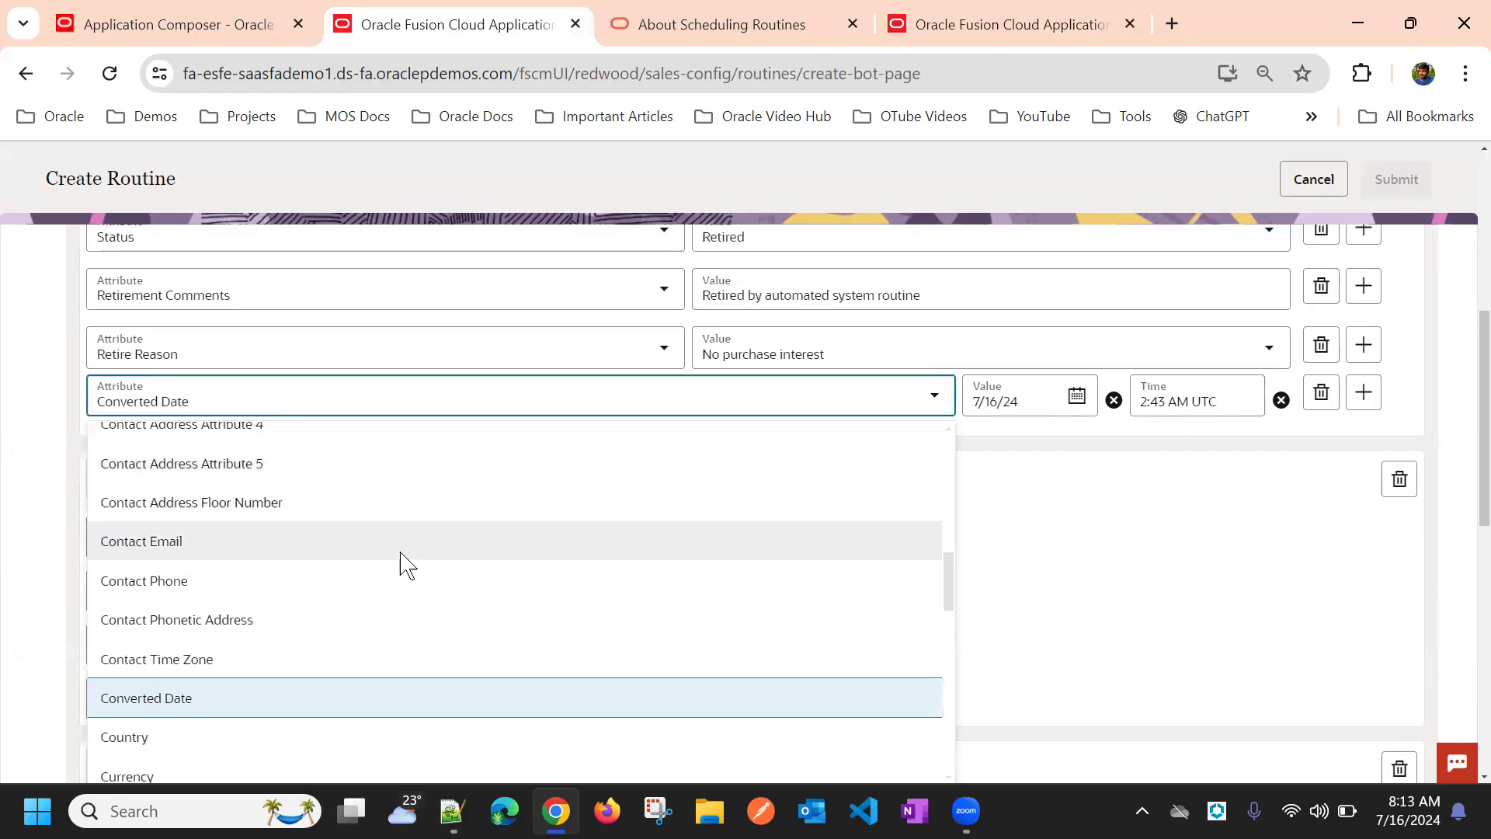
pyautogui.scroll(-4, 394, 579)
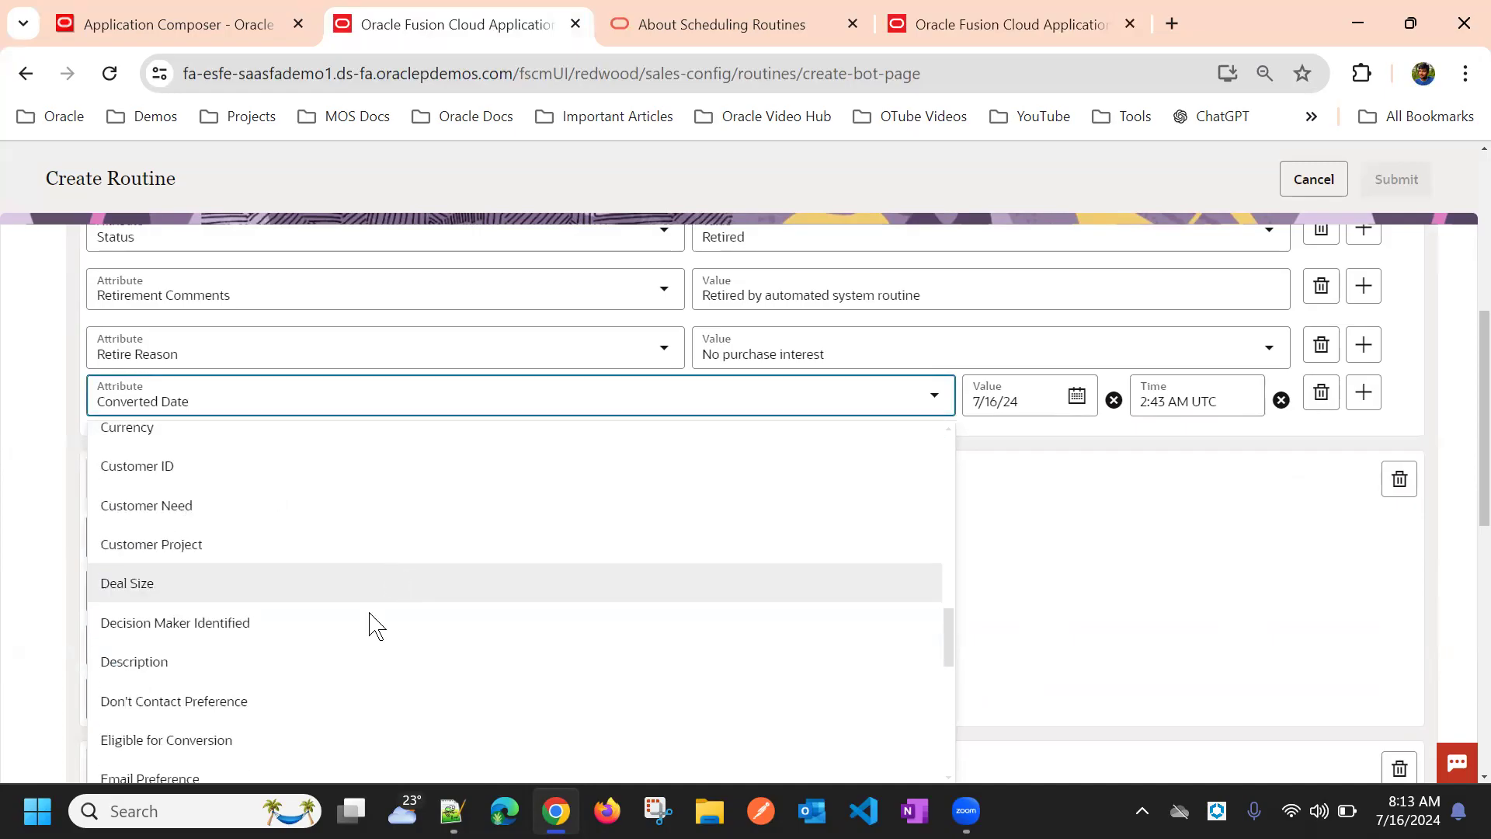
pyautogui.click(351, 661)
pyautogui.click(912, 391)
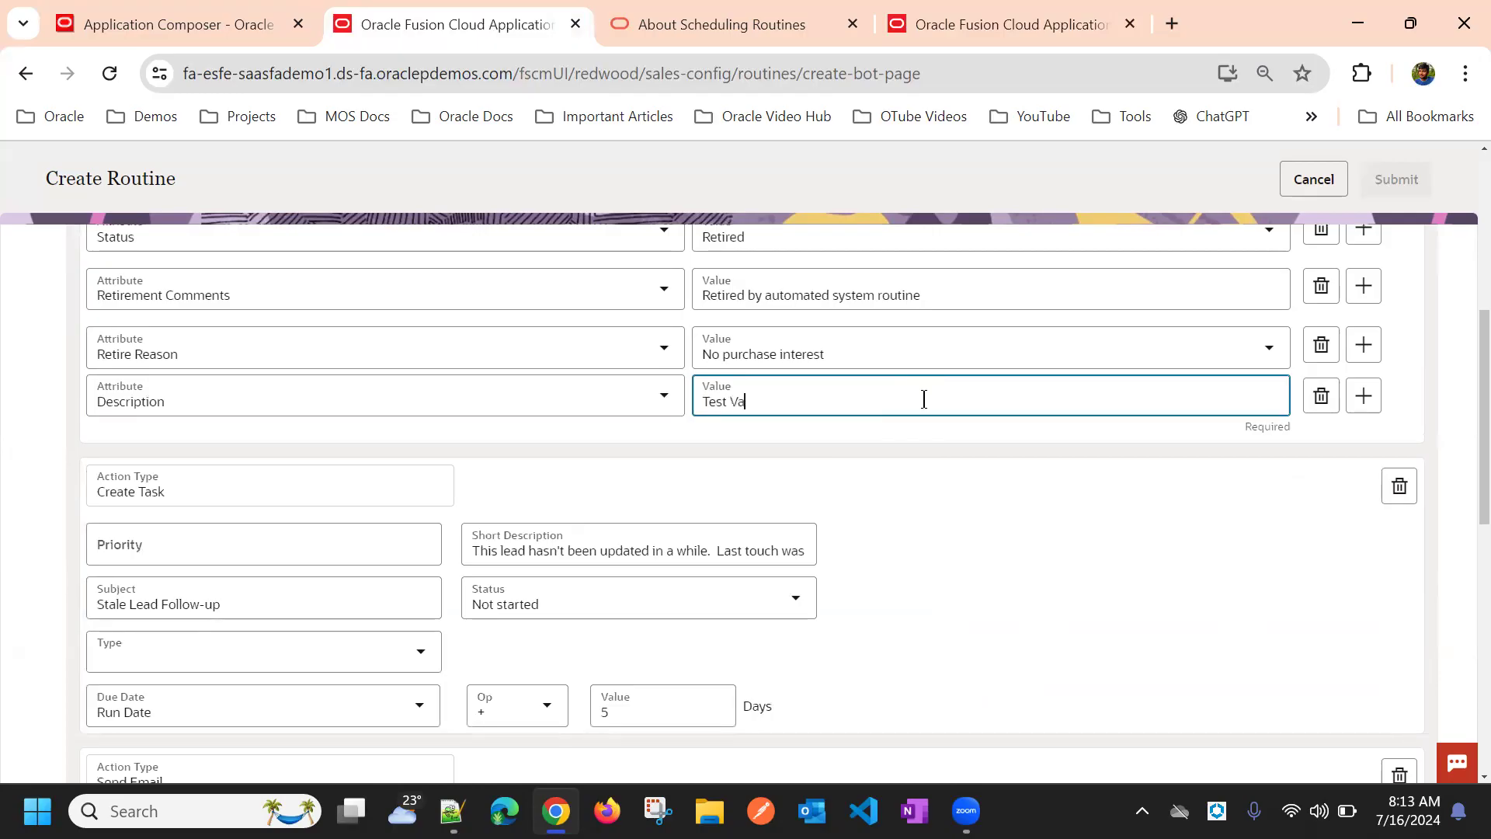
pyautogui.click(1008, 491)
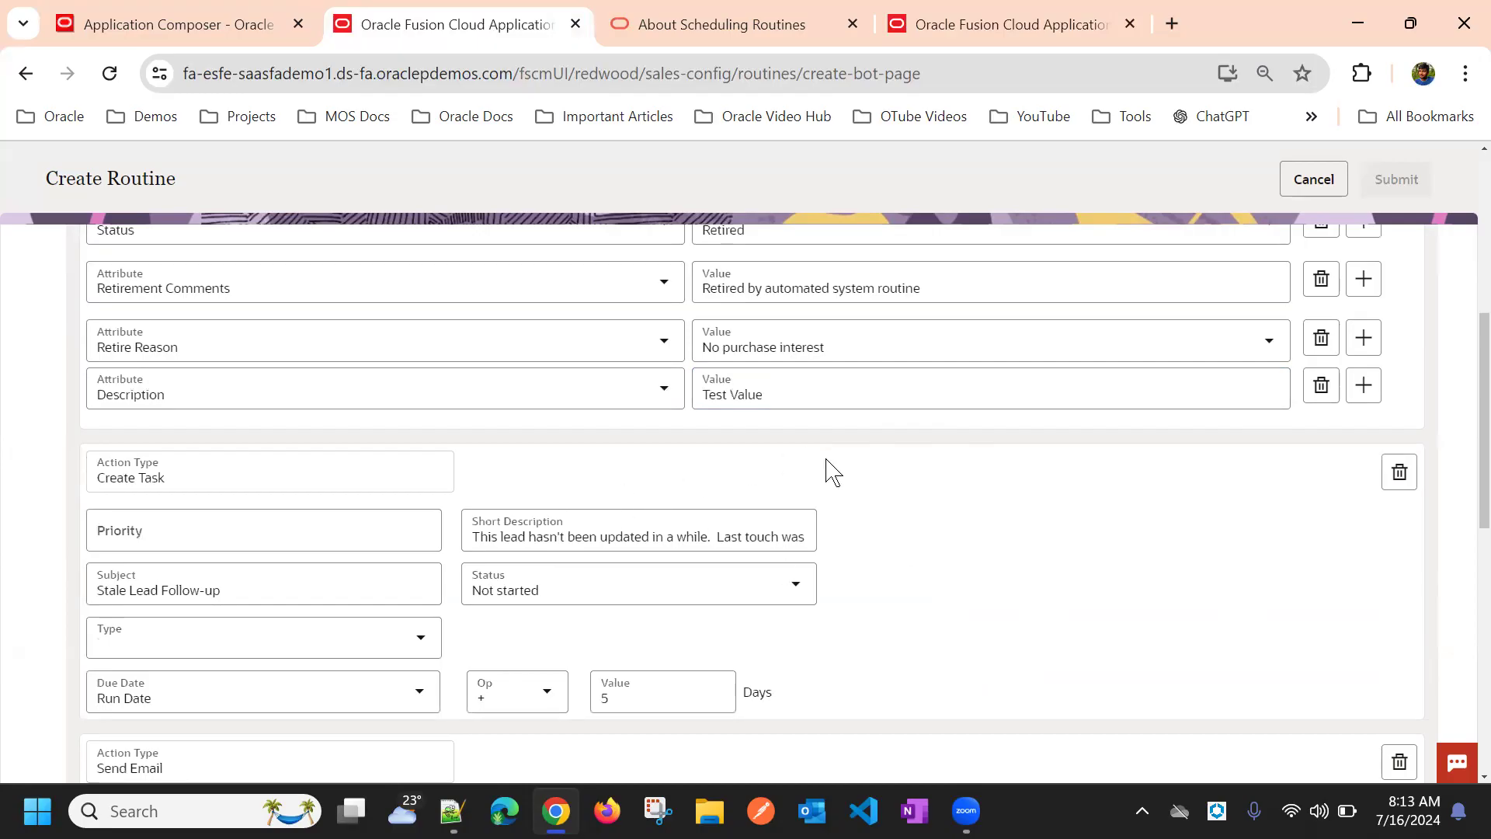
# Review the Field Update, Create Task and Send Email actions and check which action types the empty fourth action offers
pyautogui.scroll(5, 834, 471)
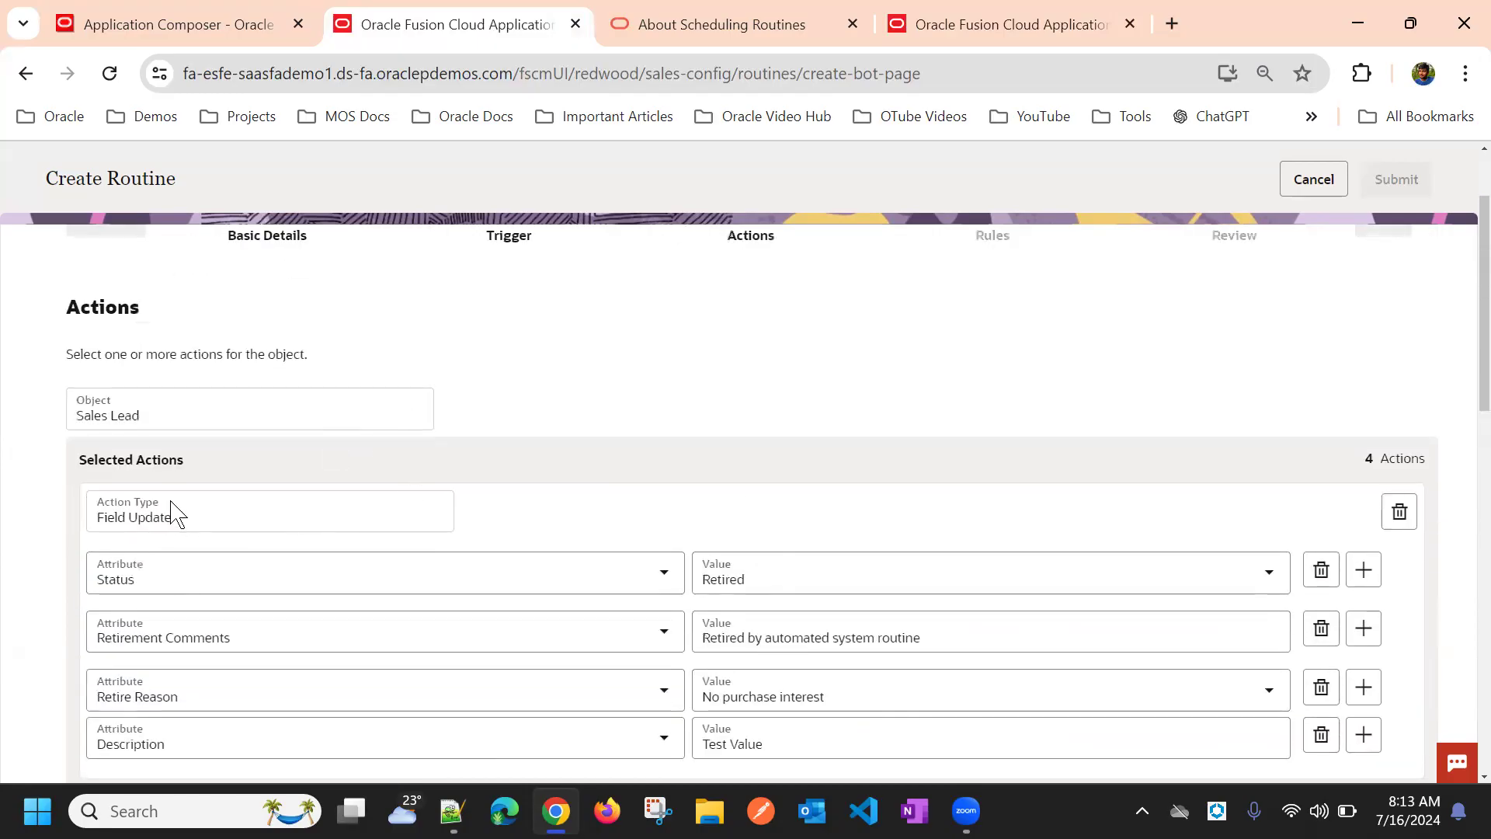
pyautogui.scroll(-3, 177, 515)
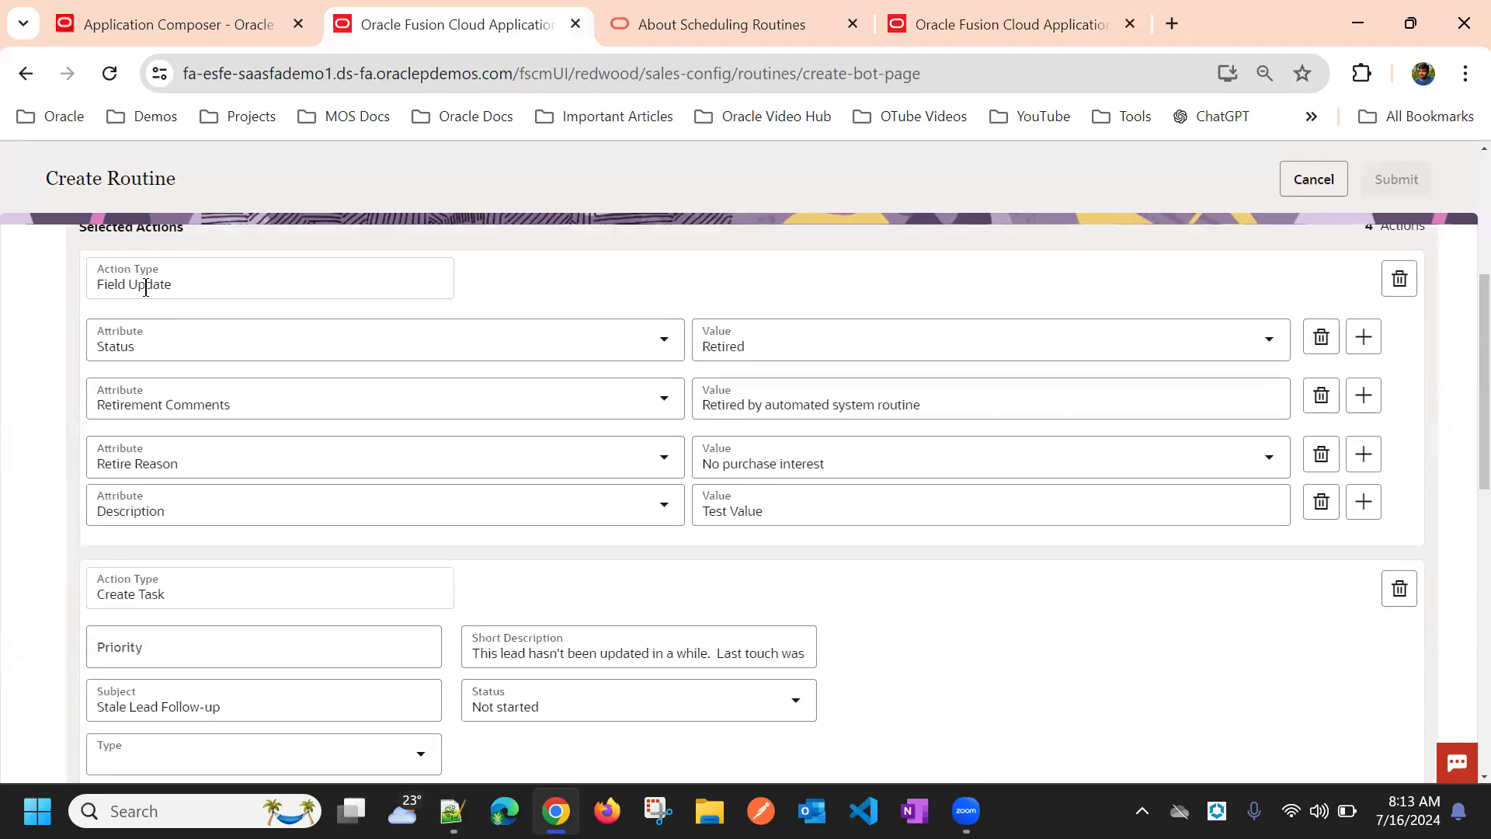
pyautogui.scroll(2, 143, 284)
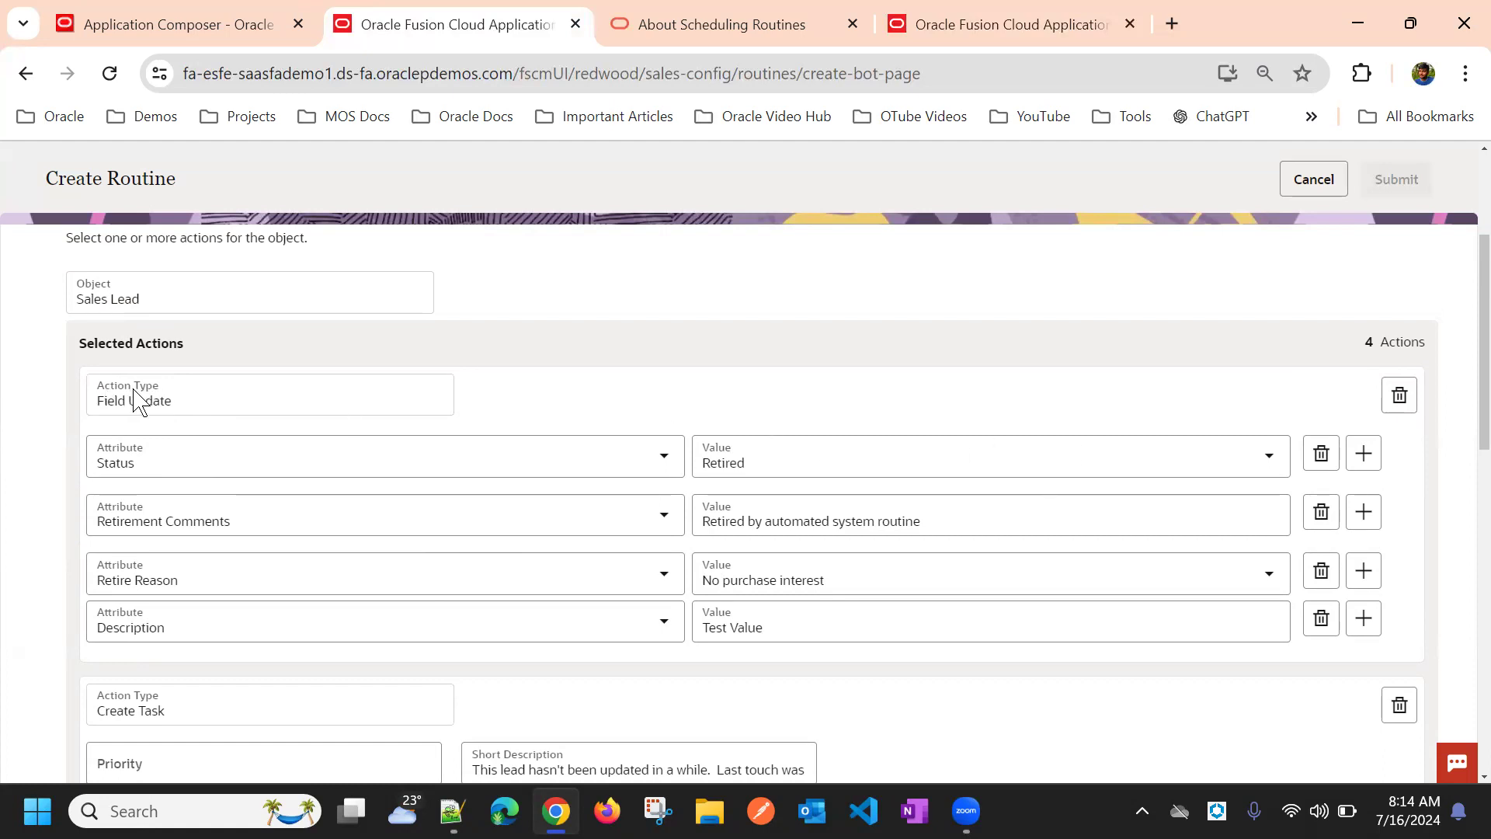
pyautogui.scroll(-5, 147, 404)
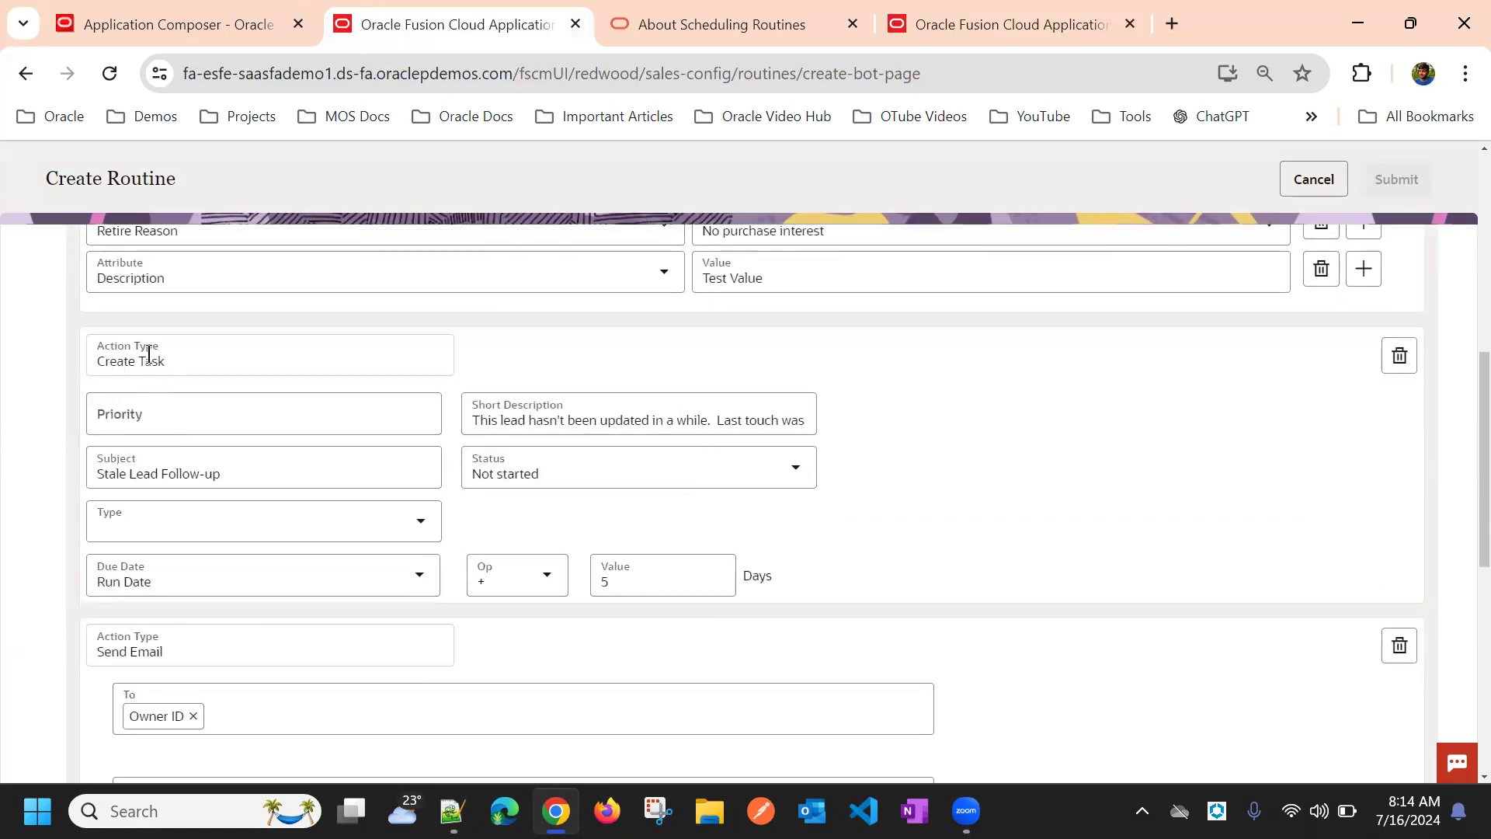
pyautogui.scroll(-3, 179, 389)
pyautogui.scroll(3, 133, 386)
pyautogui.scroll(-2, 195, 420)
pyautogui.scroll(3, 1010, 509)
pyautogui.scroll(-2, 833, 505)
pyautogui.scroll(-2, 777, 501)
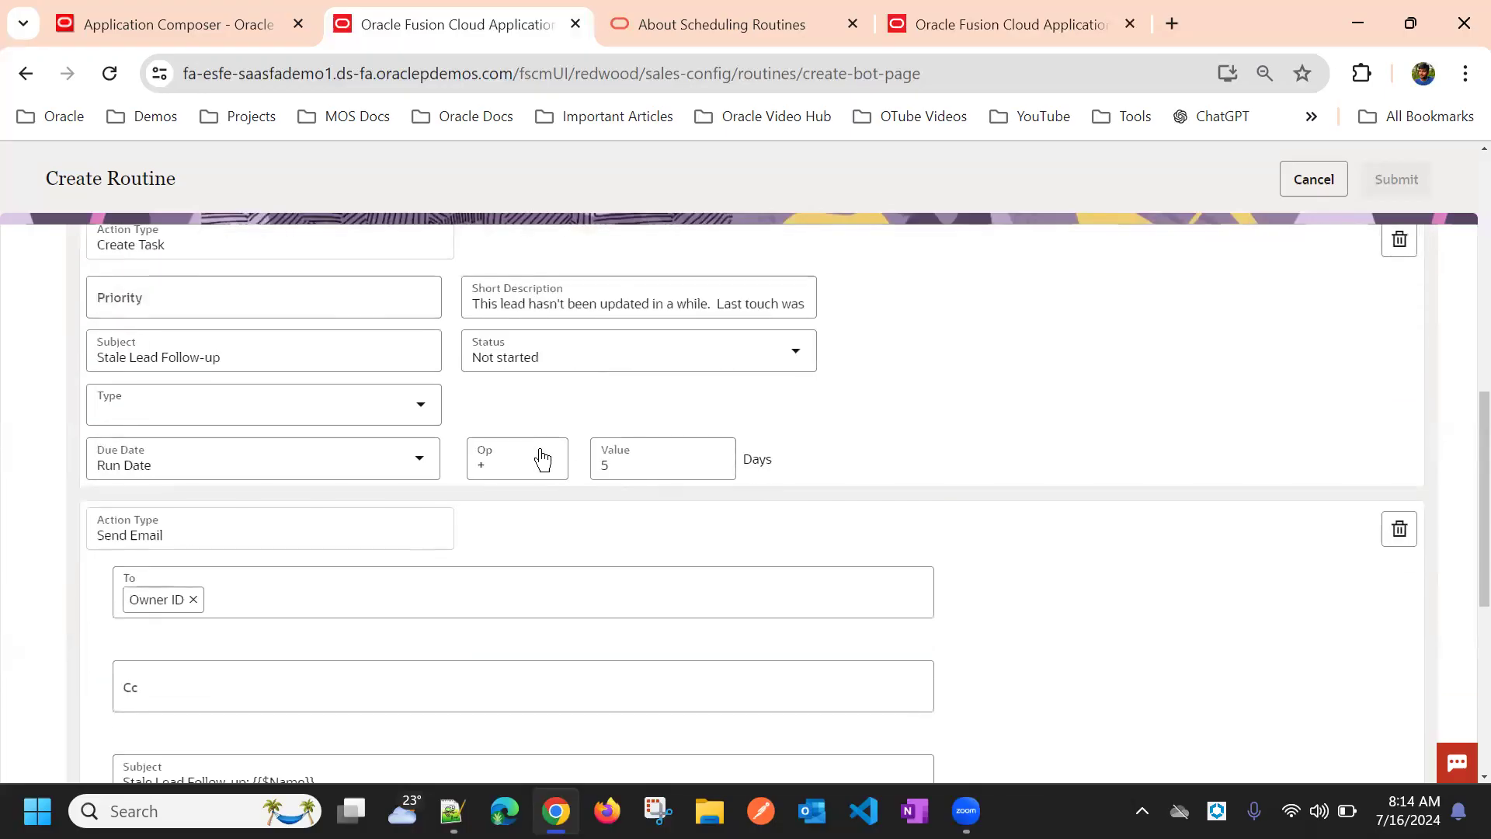
pyautogui.scroll(3, 536, 459)
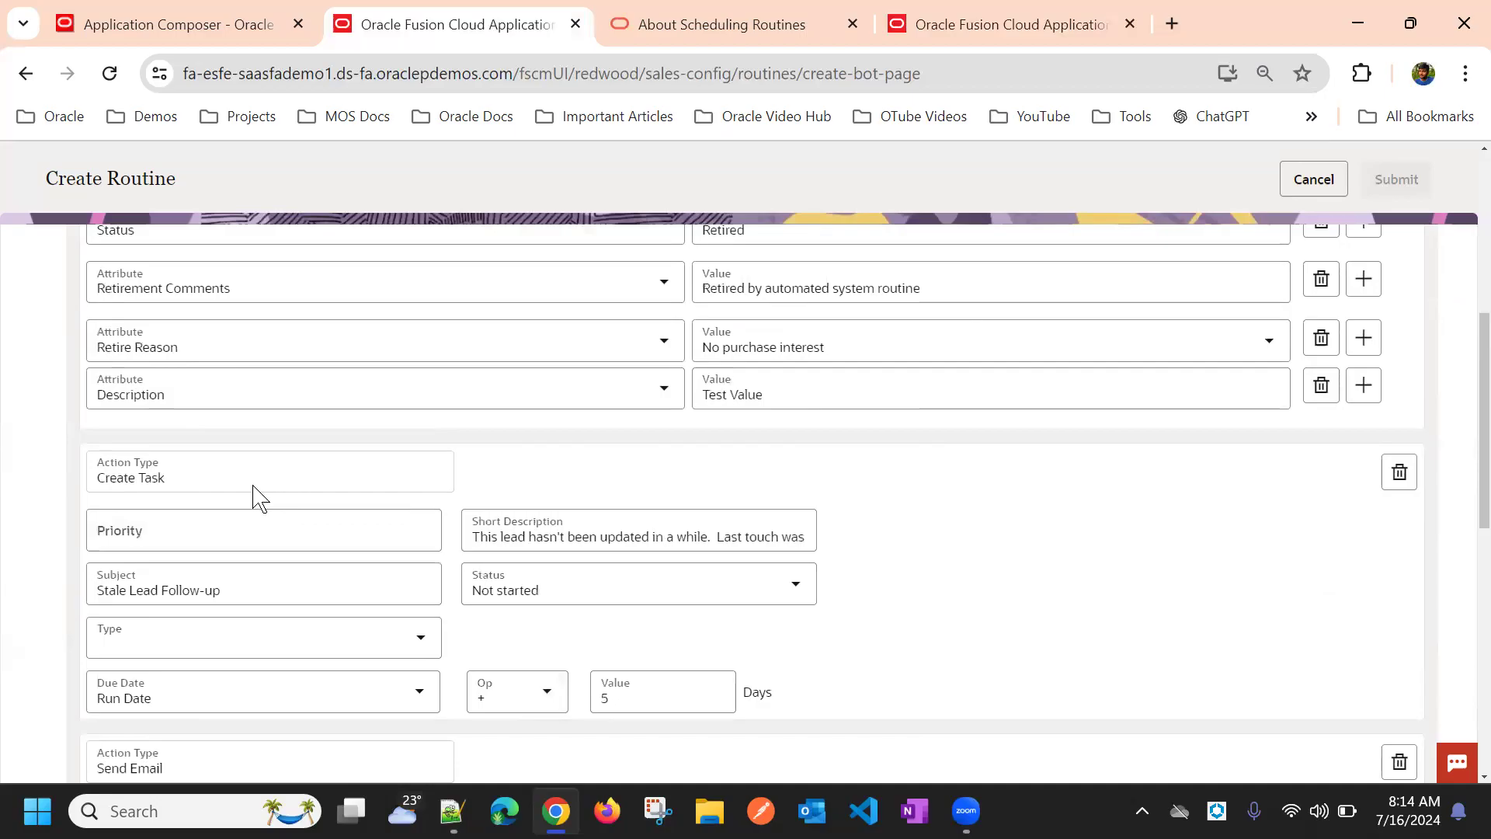
pyautogui.scroll(-1, 781, 567)
pyautogui.scroll(-6, 506, 532)
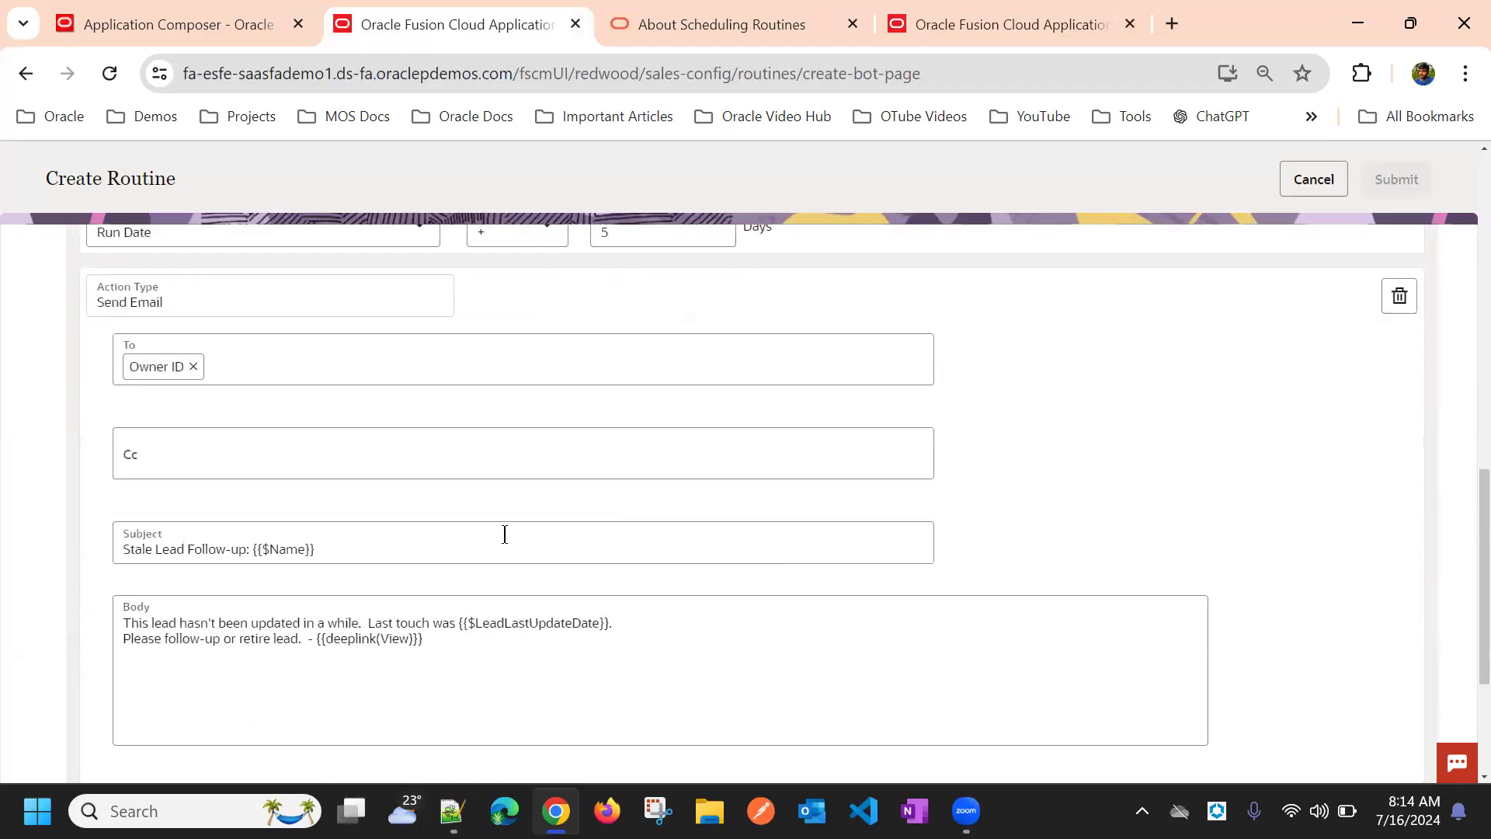
pyautogui.scroll(-2, 179, 660)
pyautogui.click(190, 606)
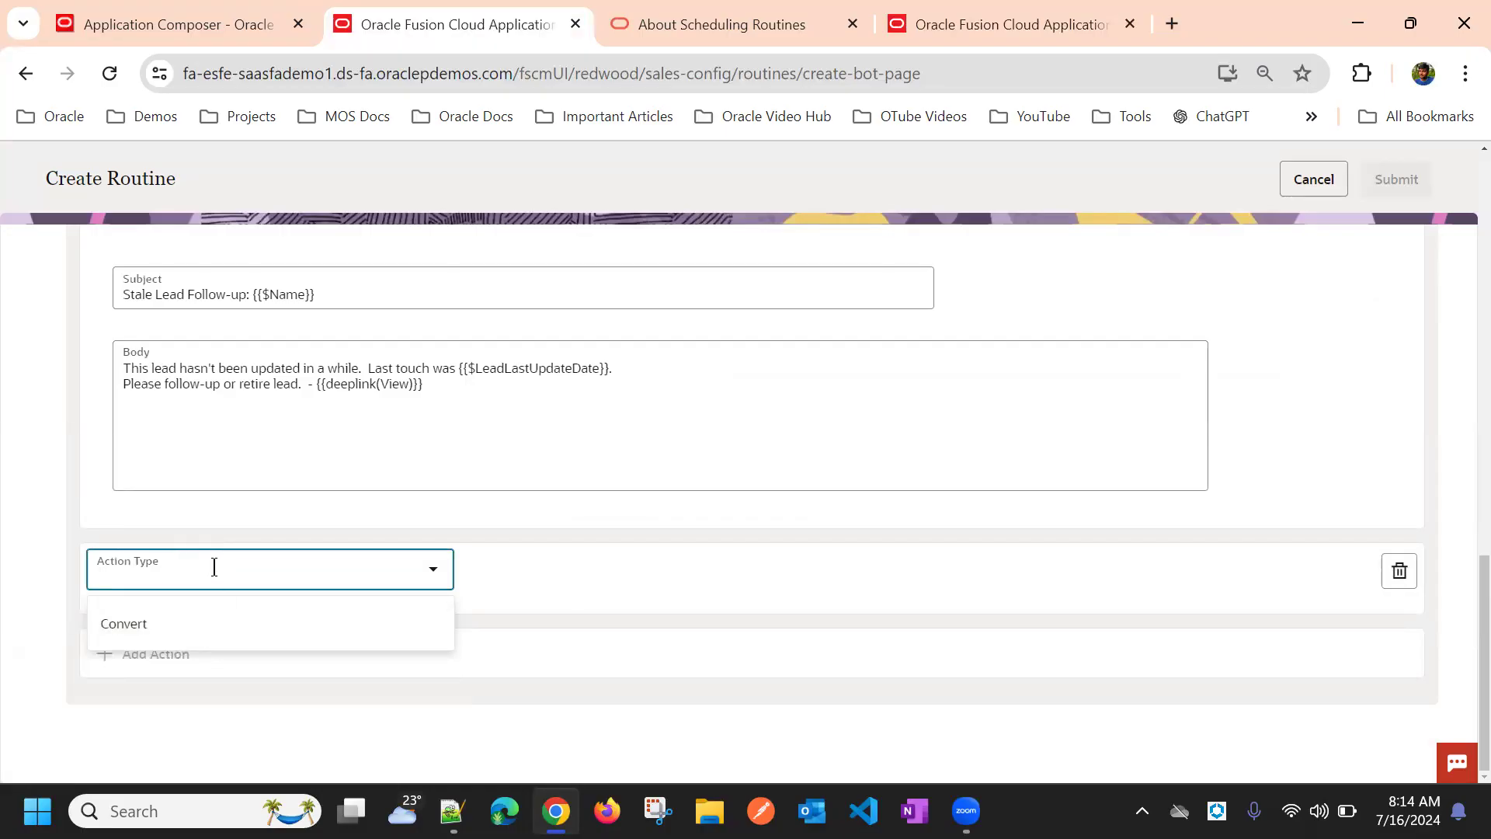
# Examine the recipient options available for the Send Email action's To field without adding another recipient
pyautogui.scroll(5, 261, 548)
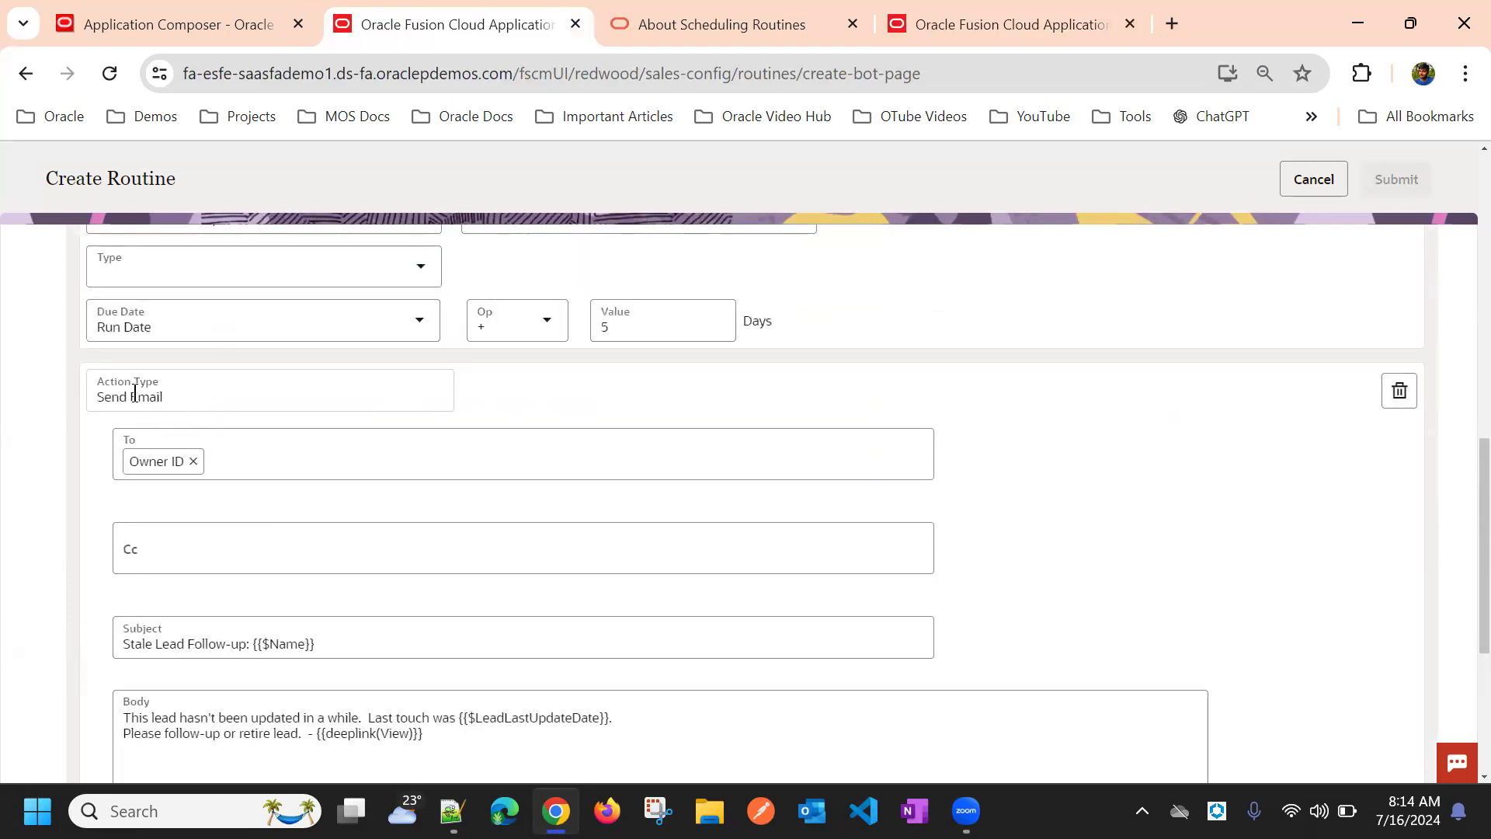
pyautogui.scroll(-2, 256, 505)
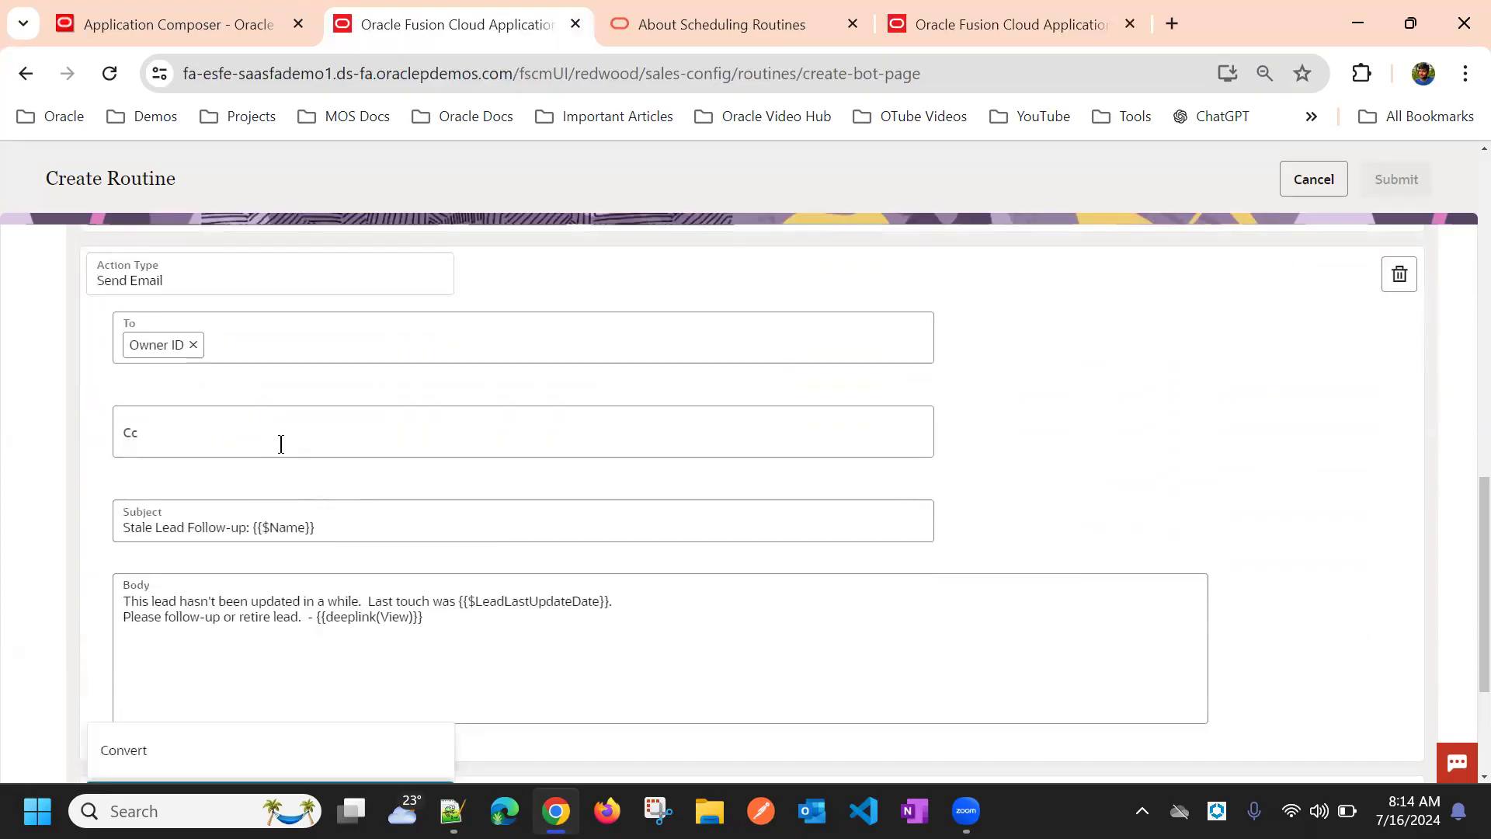
pyautogui.click(303, 339)
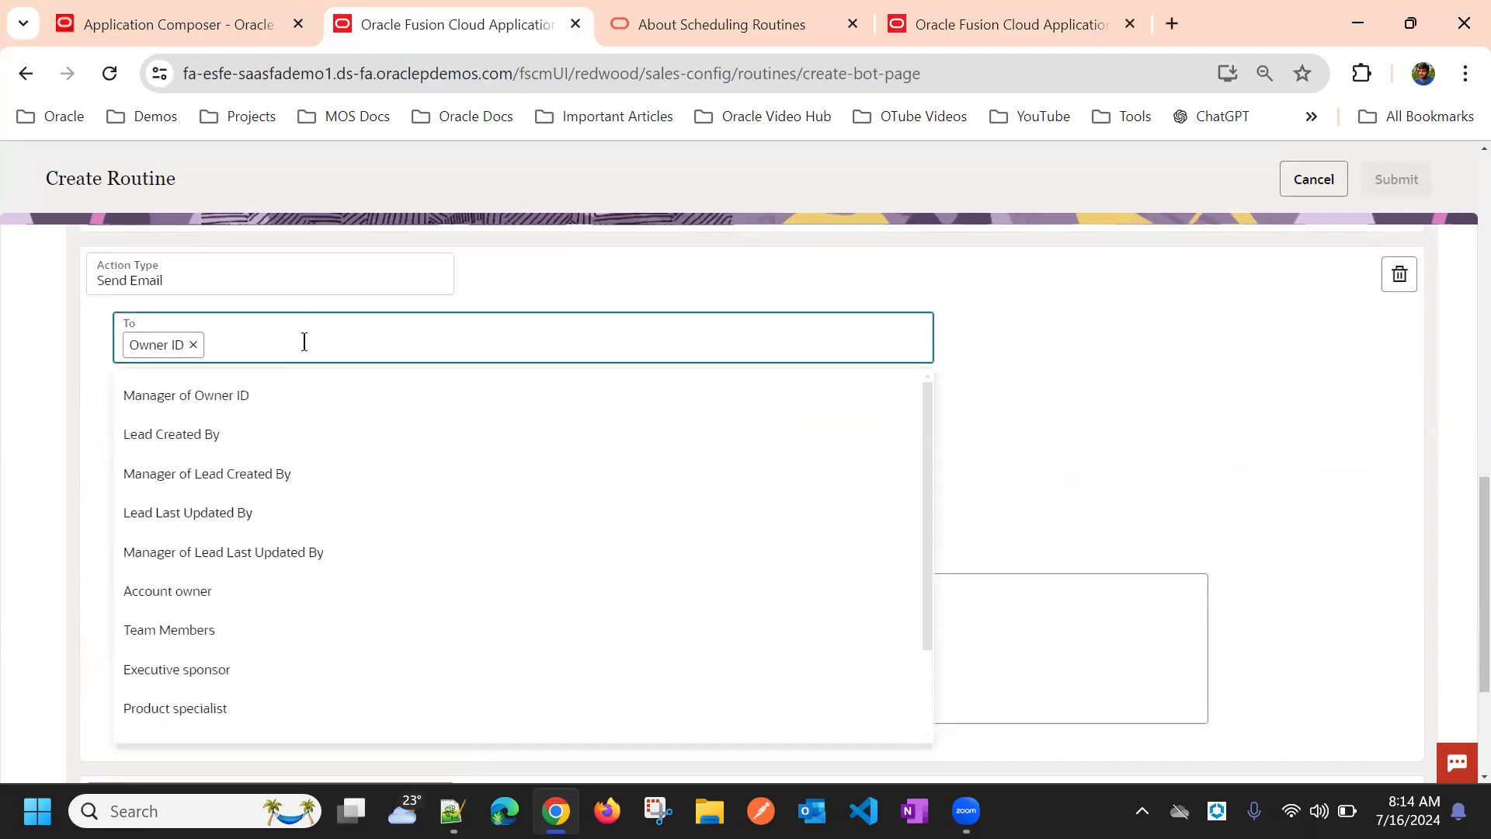
pyautogui.scroll(-2, 317, 478)
pyautogui.scroll(-2, 319, 507)
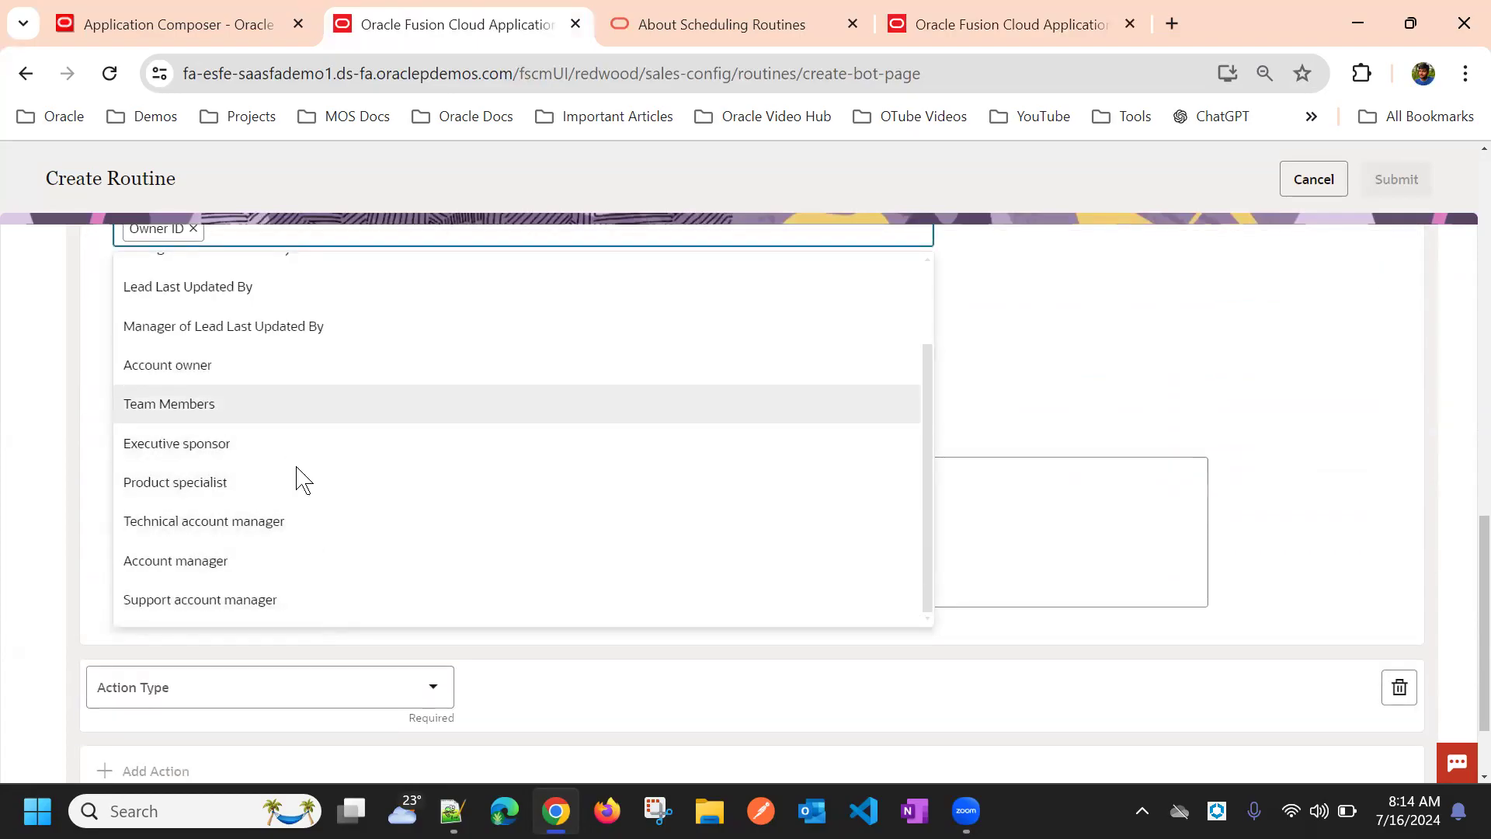
pyautogui.scroll(2, 311, 477)
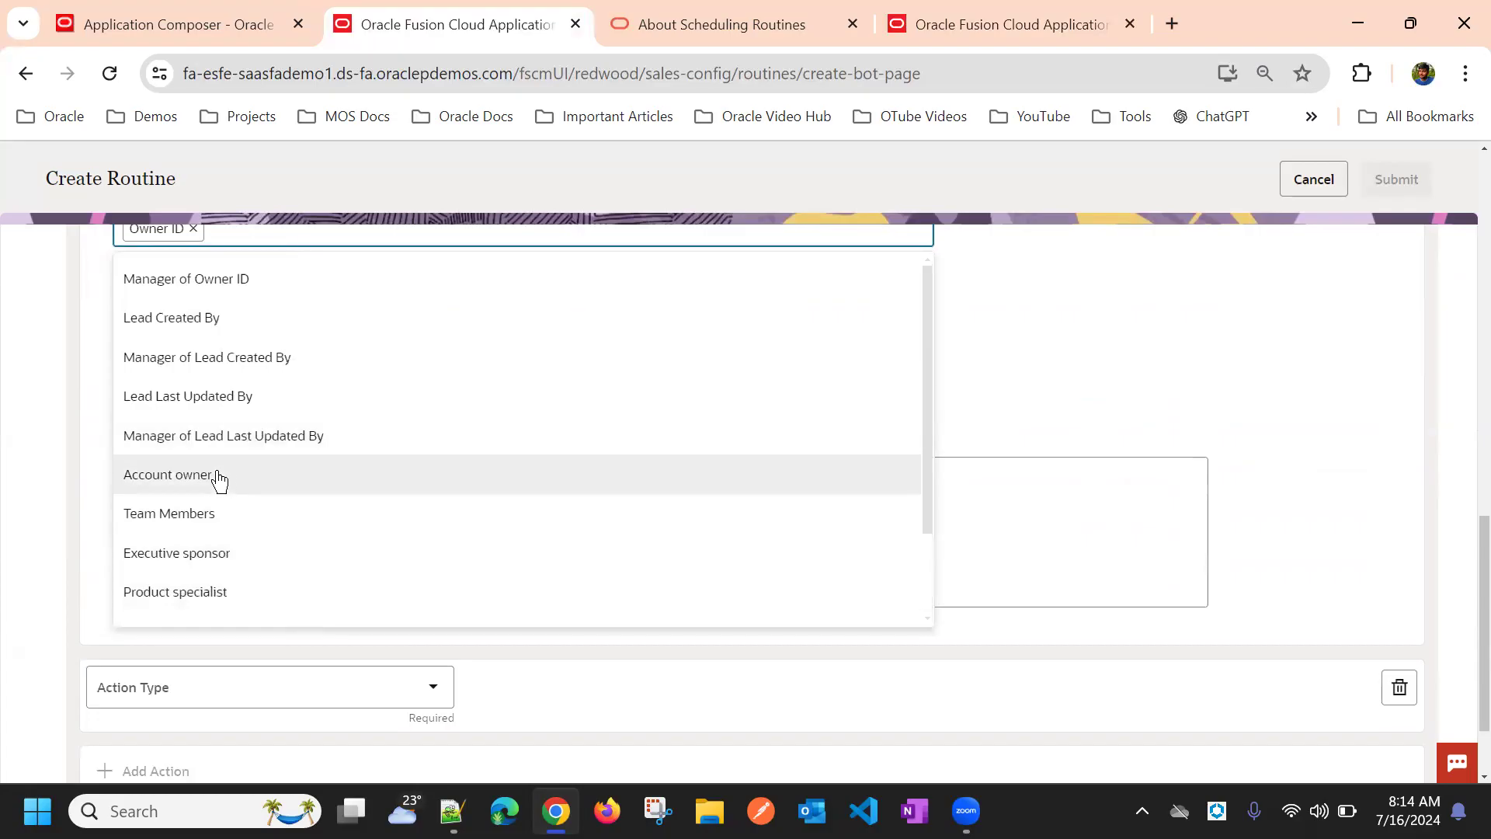
pyautogui.scroll(5, 218, 484)
pyautogui.scroll(-3, 250, 540)
pyautogui.scroll(1, 249, 482)
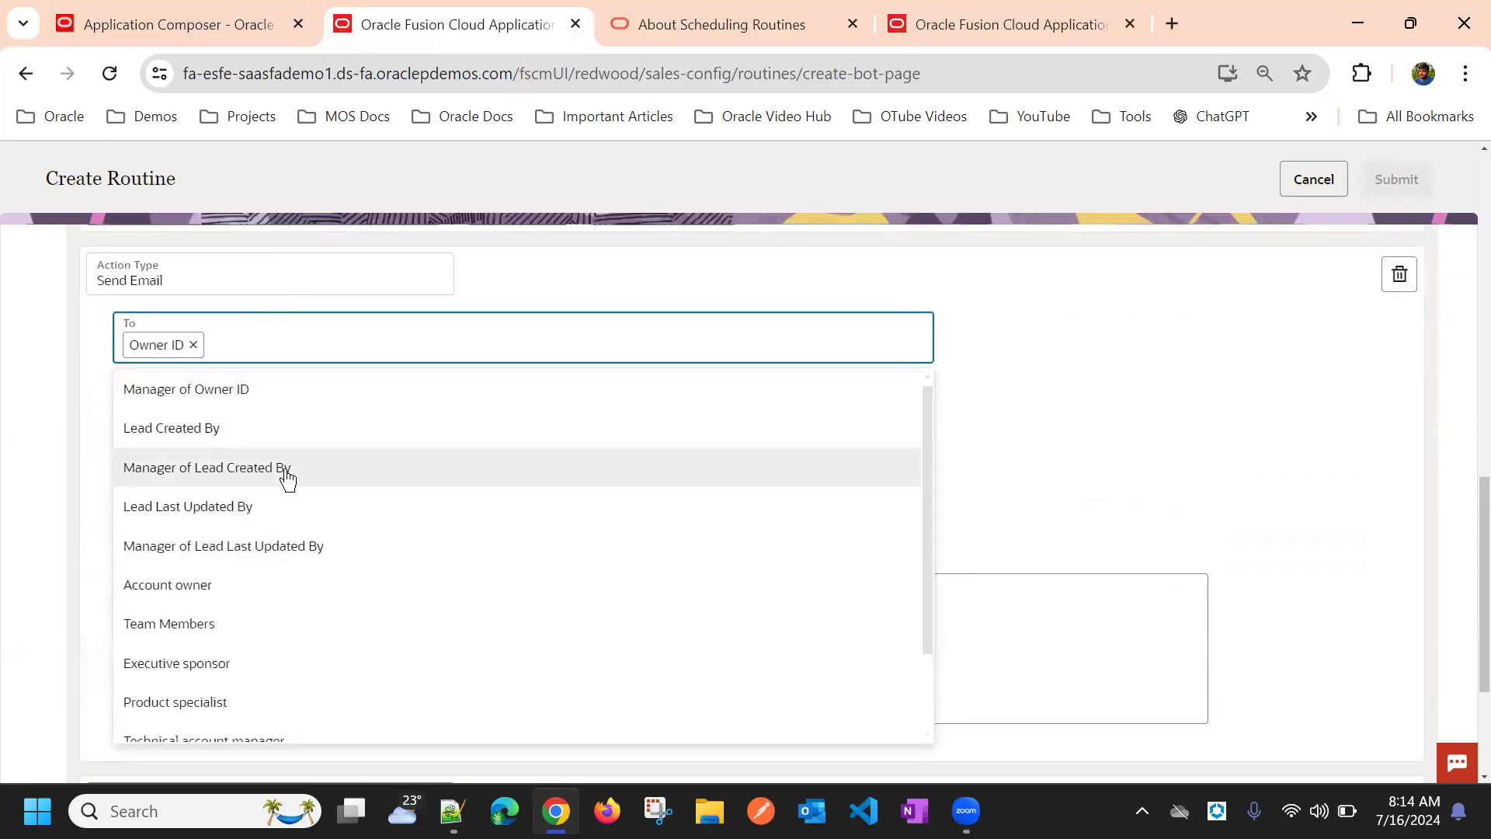
pyautogui.scroll(-3, 249, 602)
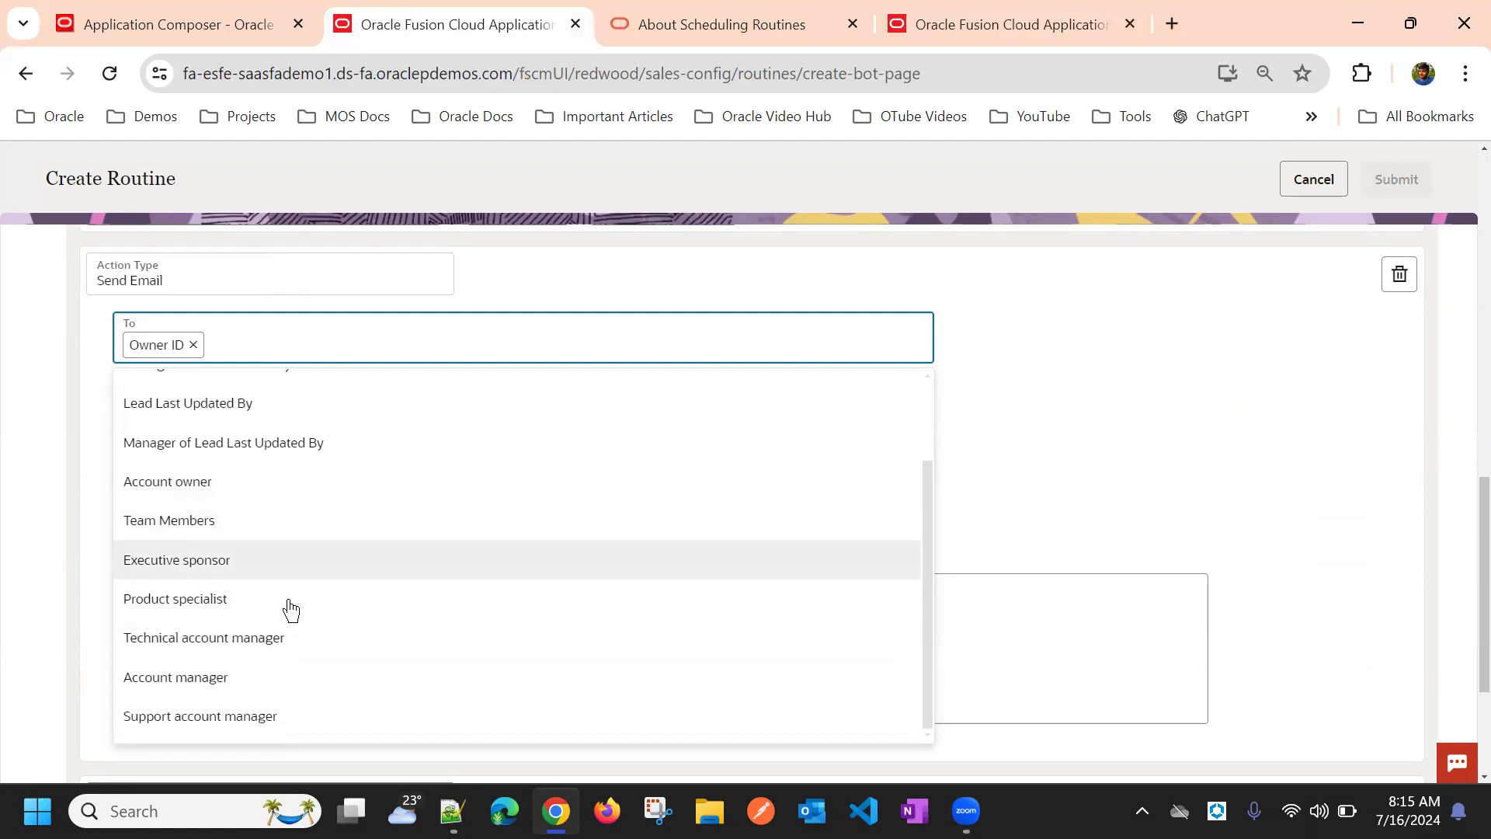
pyautogui.click(90, 536)
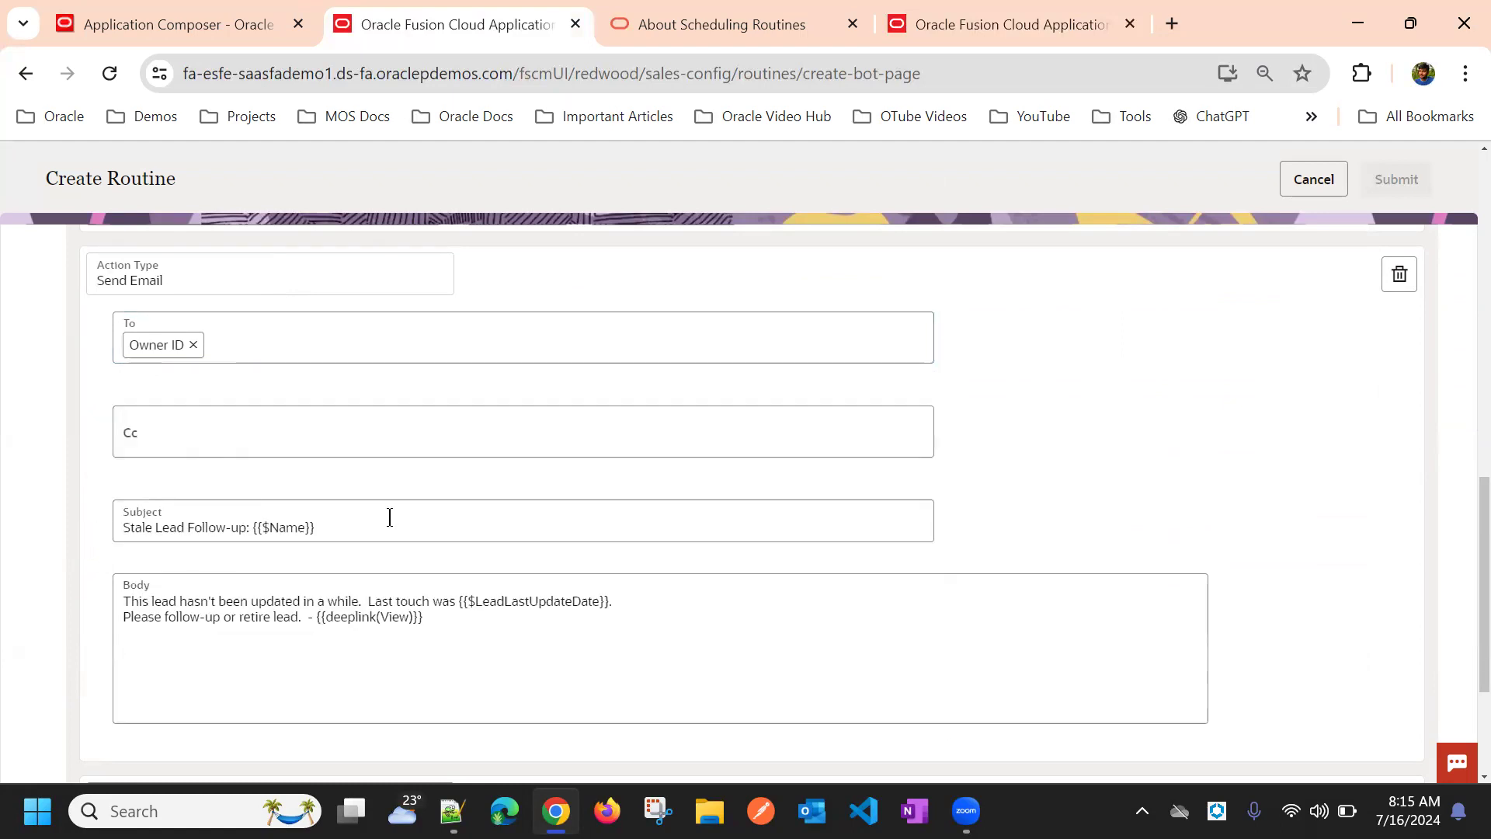
# Append a hyphen followed by the Accepted Date and Account Number attributes to the Send Email subject after {{$Name}}
pyautogui.scroll(-2, 390, 518)
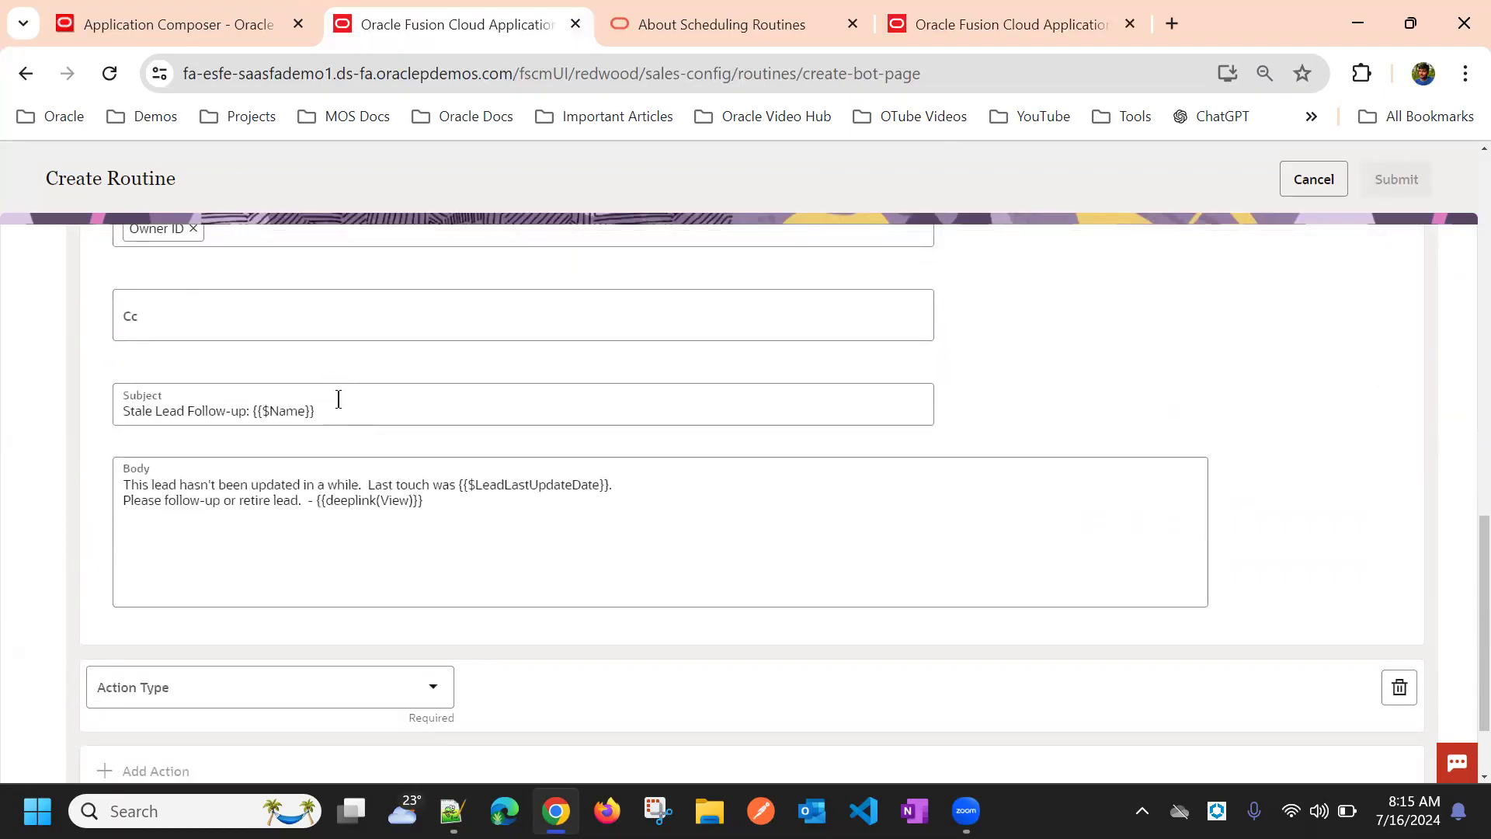
pyautogui.click(341, 405)
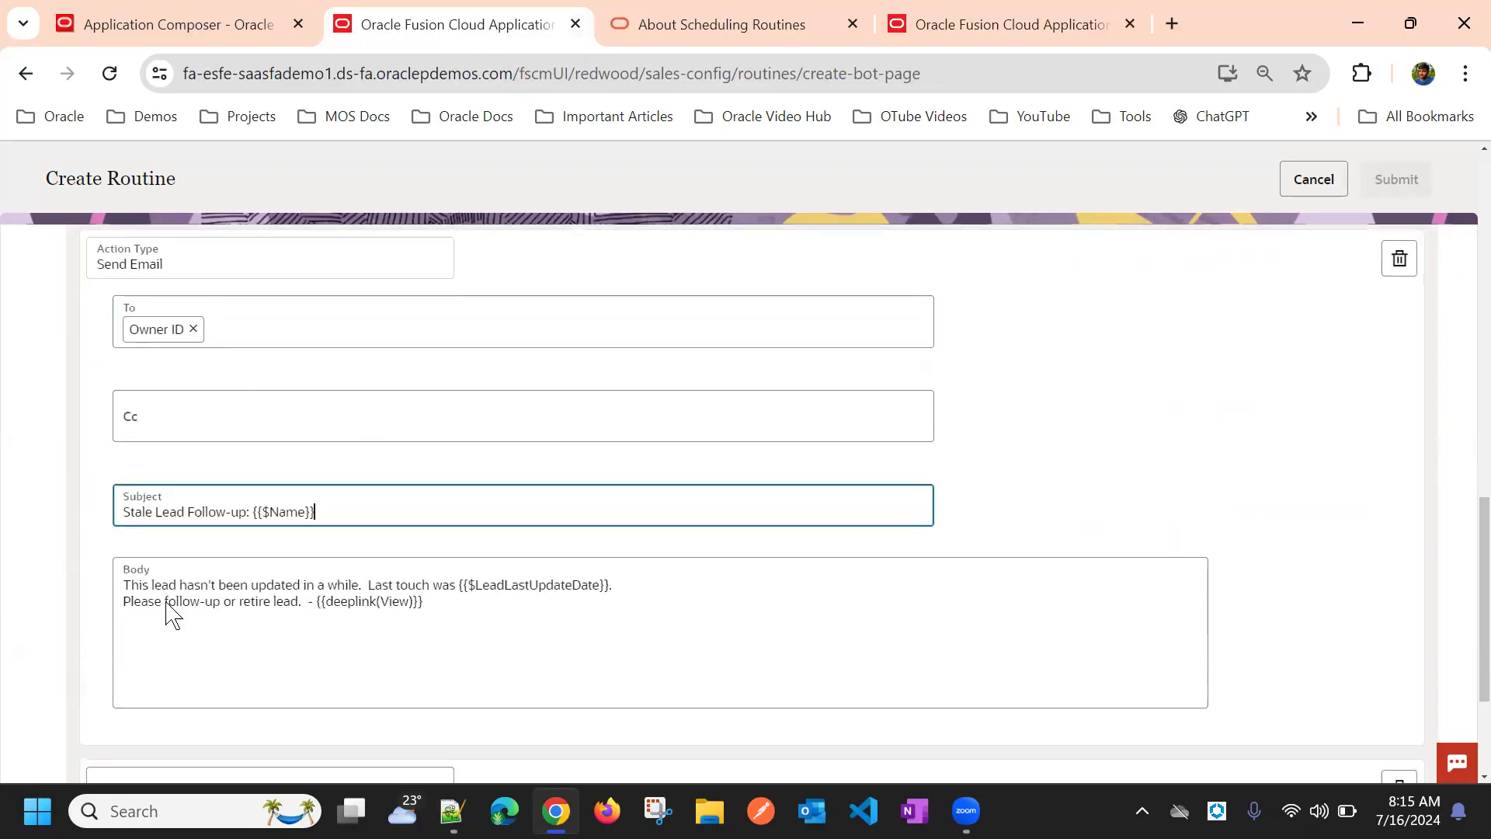
pyautogui.scroll(2, 311, 432)
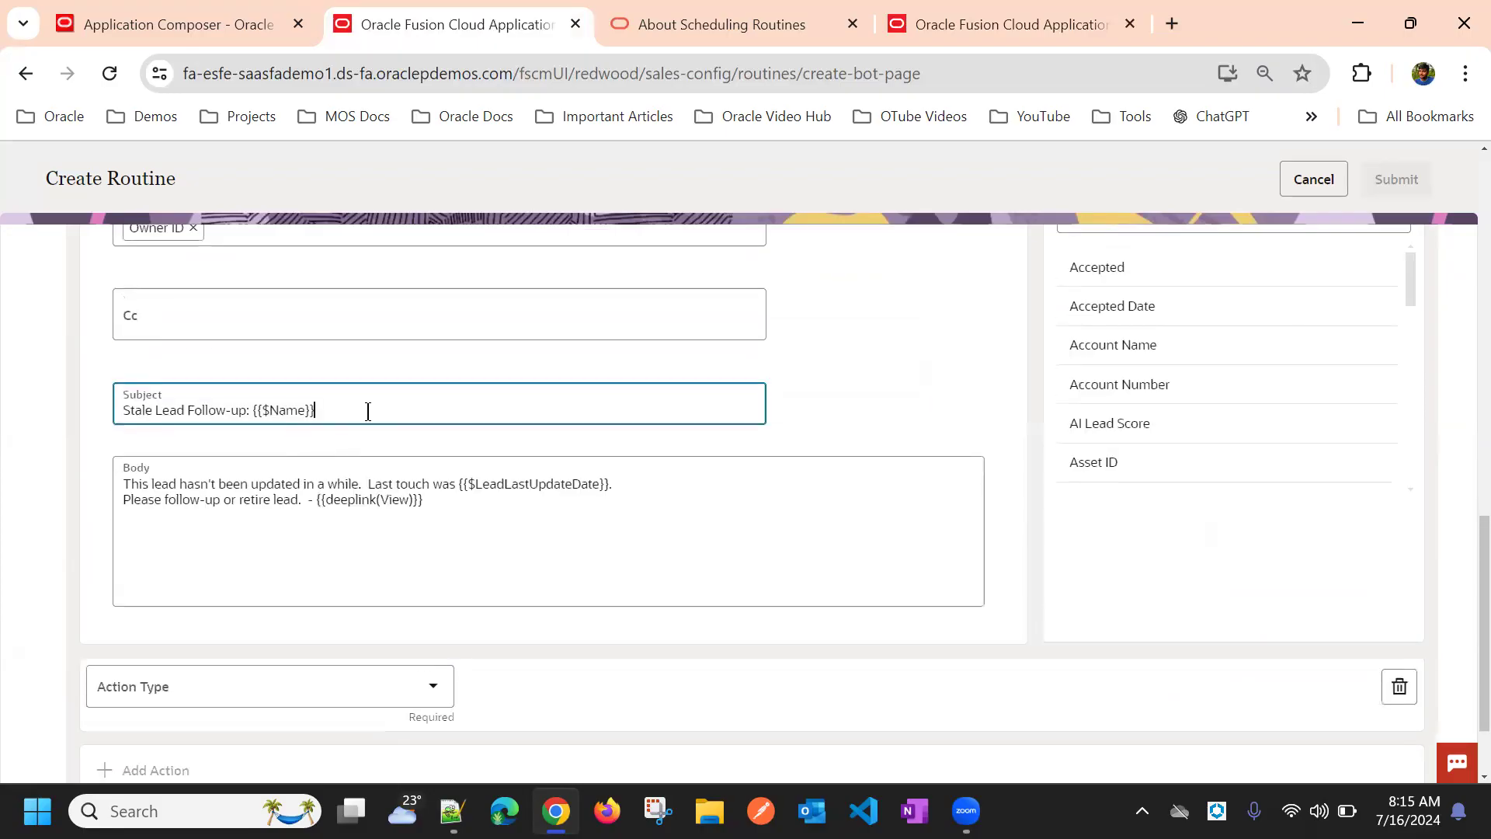
pyautogui.scroll(2, 389, 435)
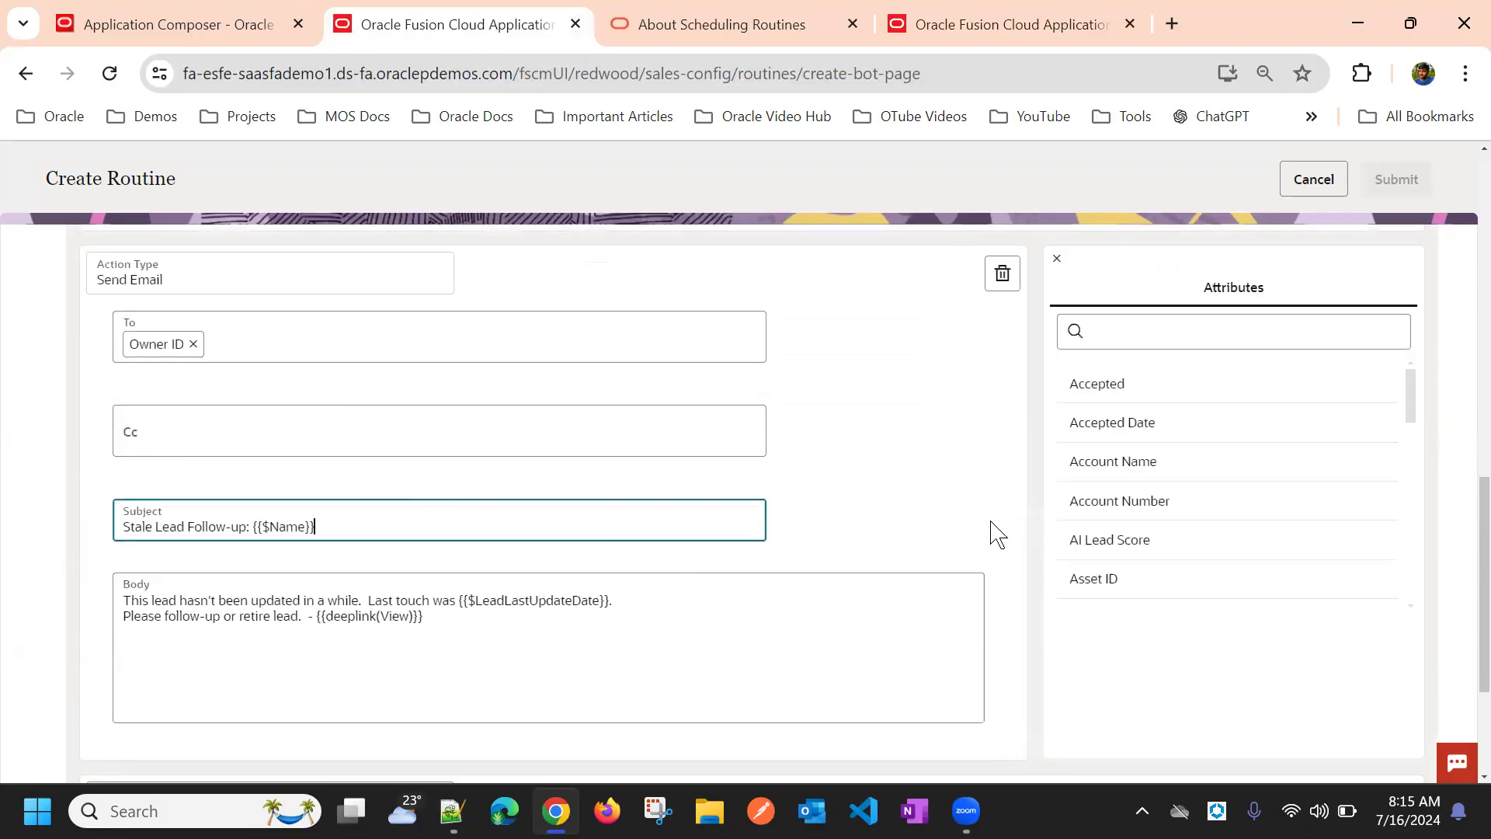
pyautogui.scroll(4, 1057, 528)
pyautogui.scroll(2, 1072, 505)
pyautogui.scroll(-4, 1018, 536)
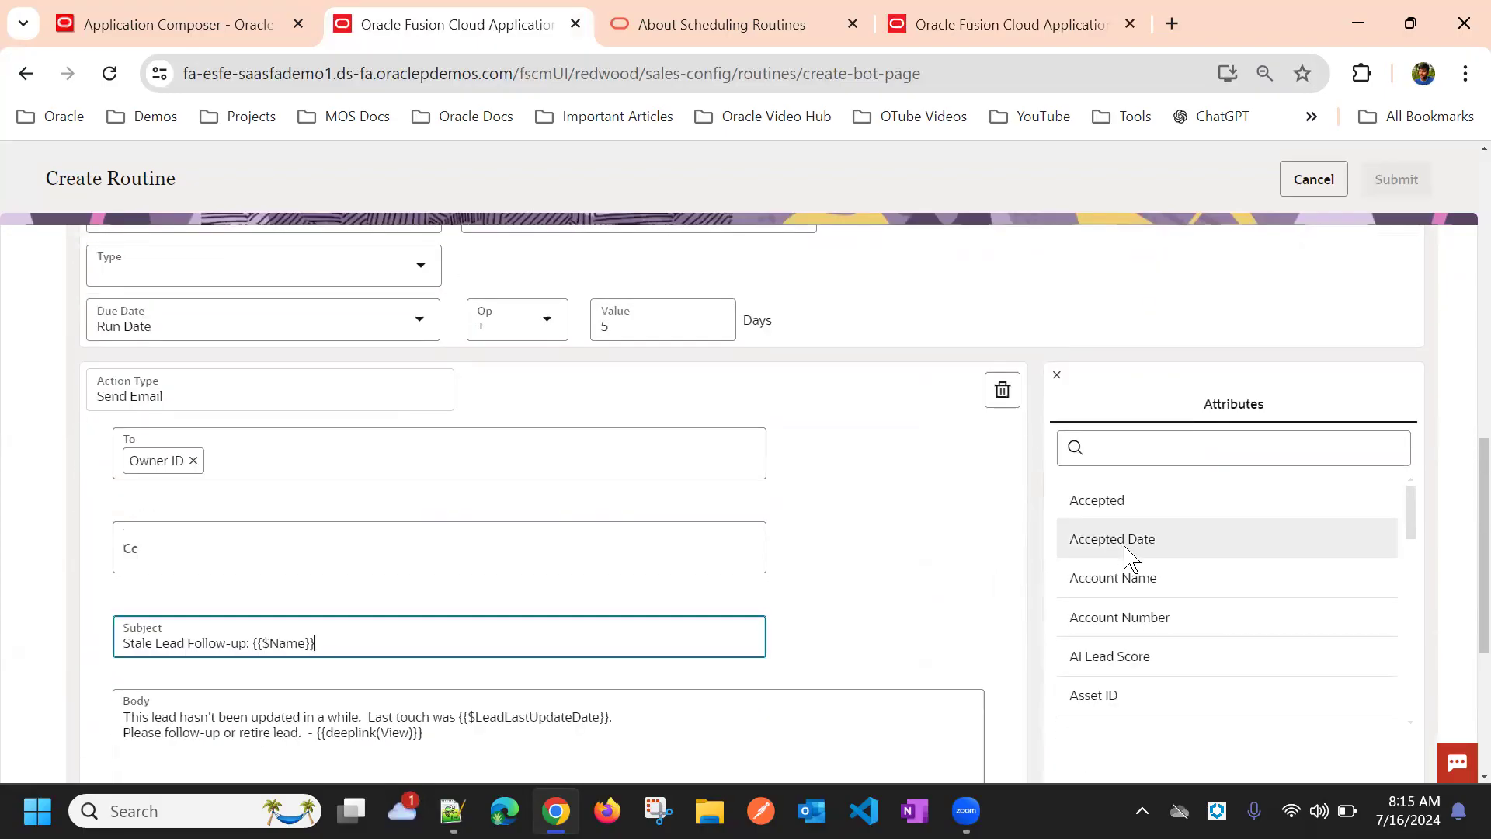
pyautogui.scroll(-2, 707, 560)
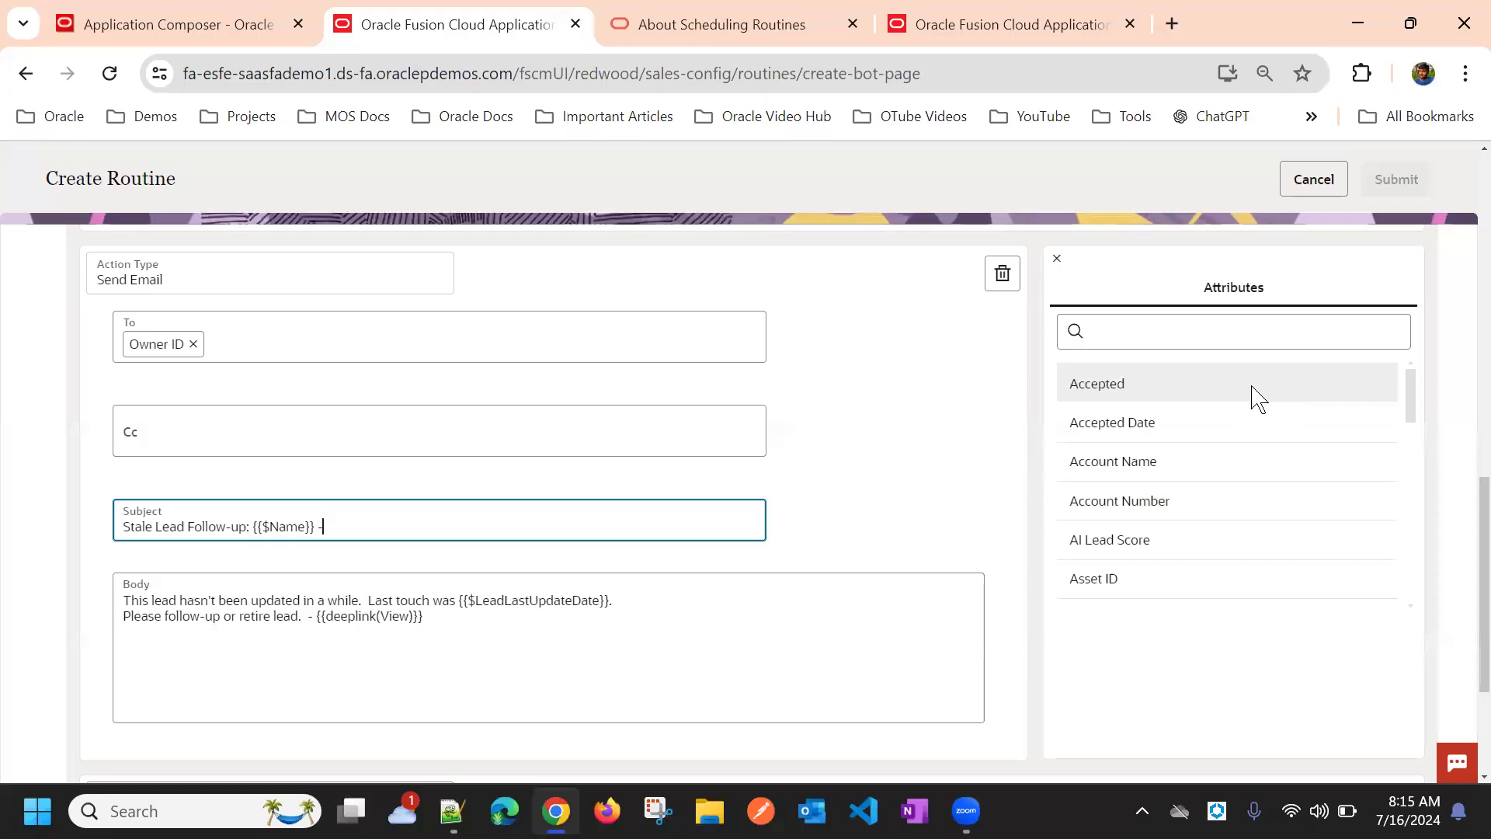
pyautogui.click(1241, 423)
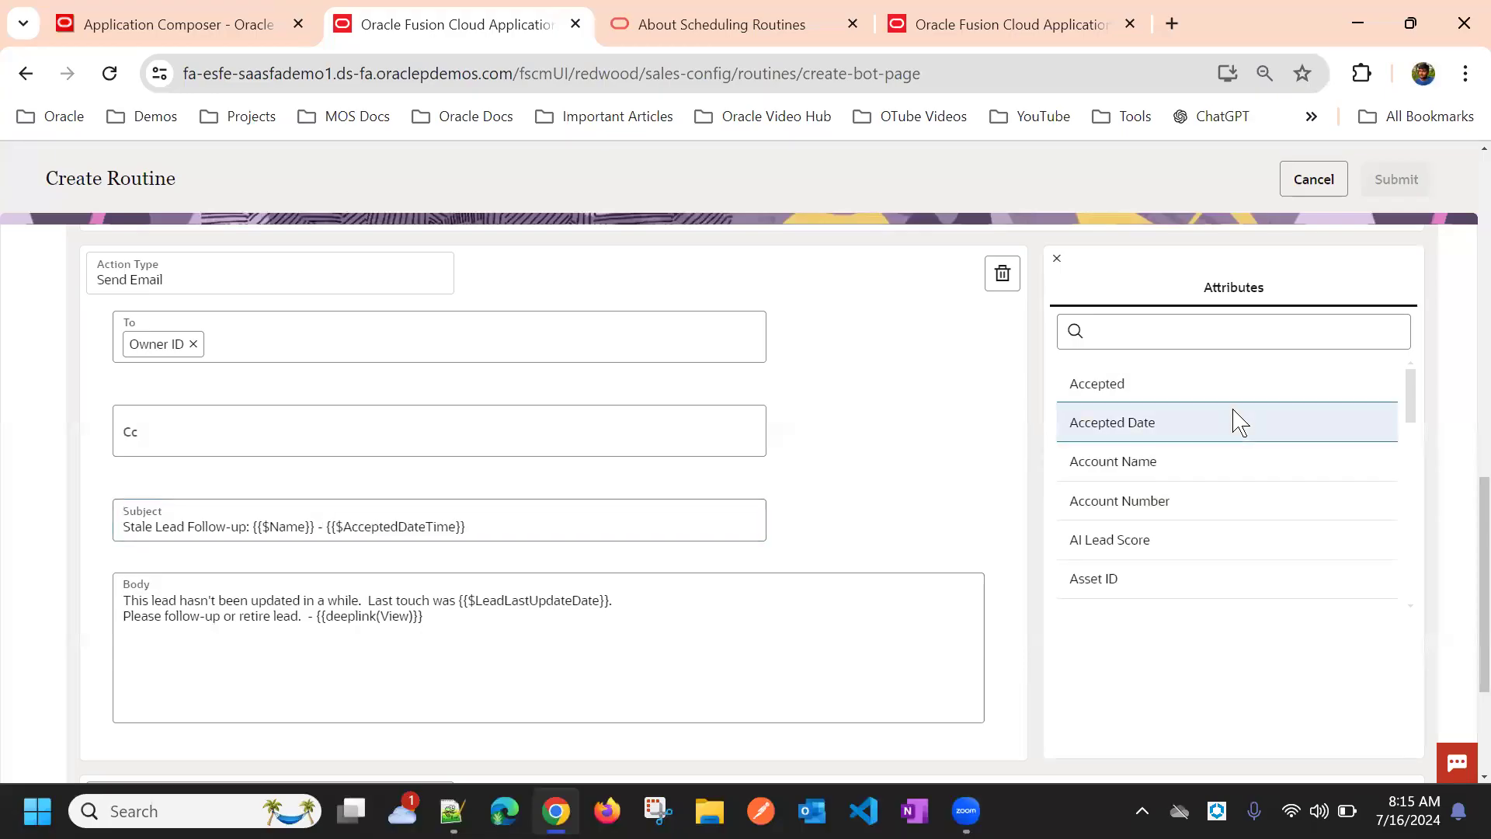
pyautogui.click(629, 522)
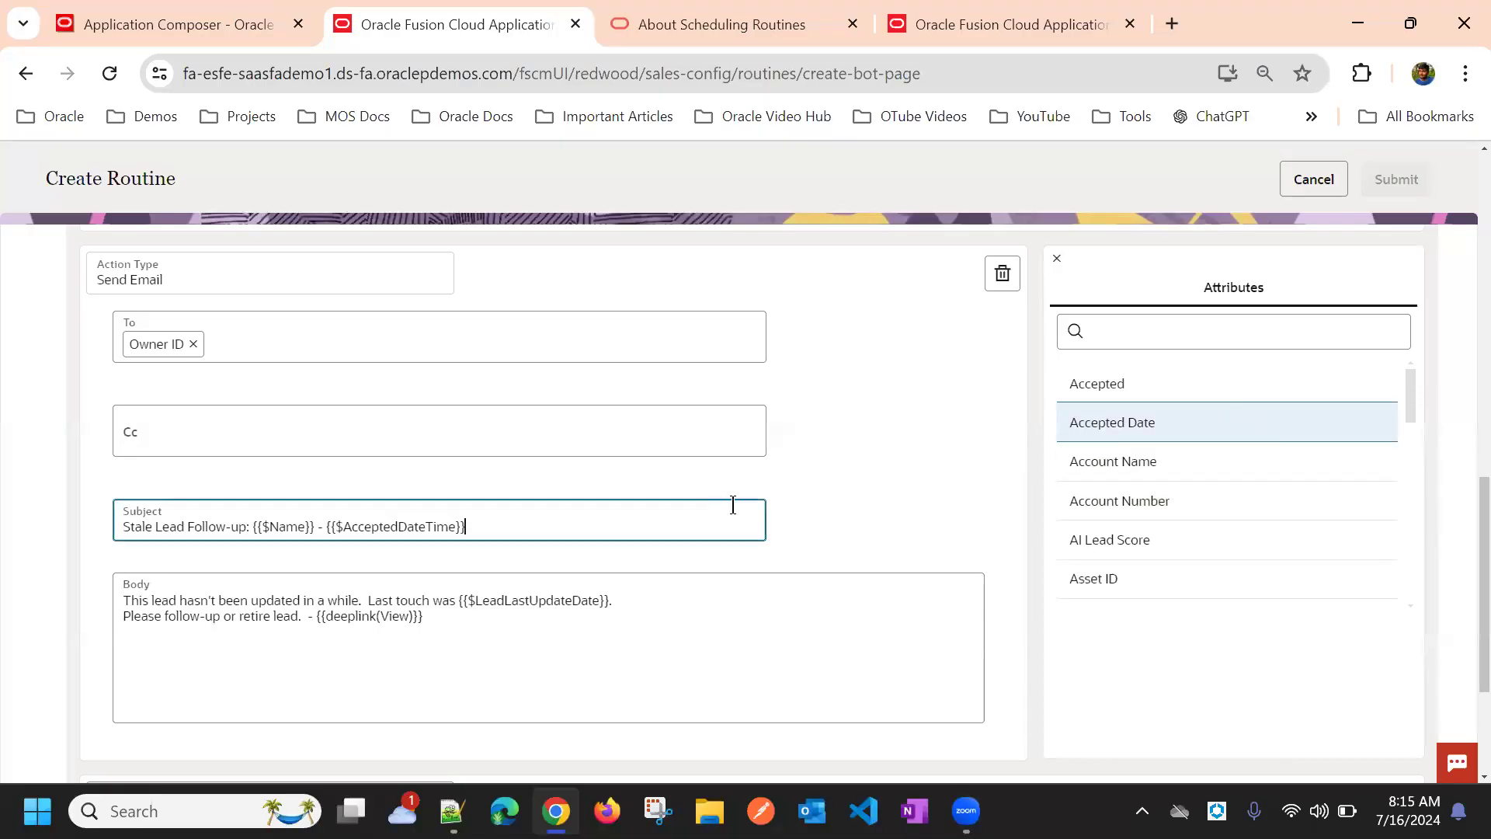
pyautogui.click(1142, 505)
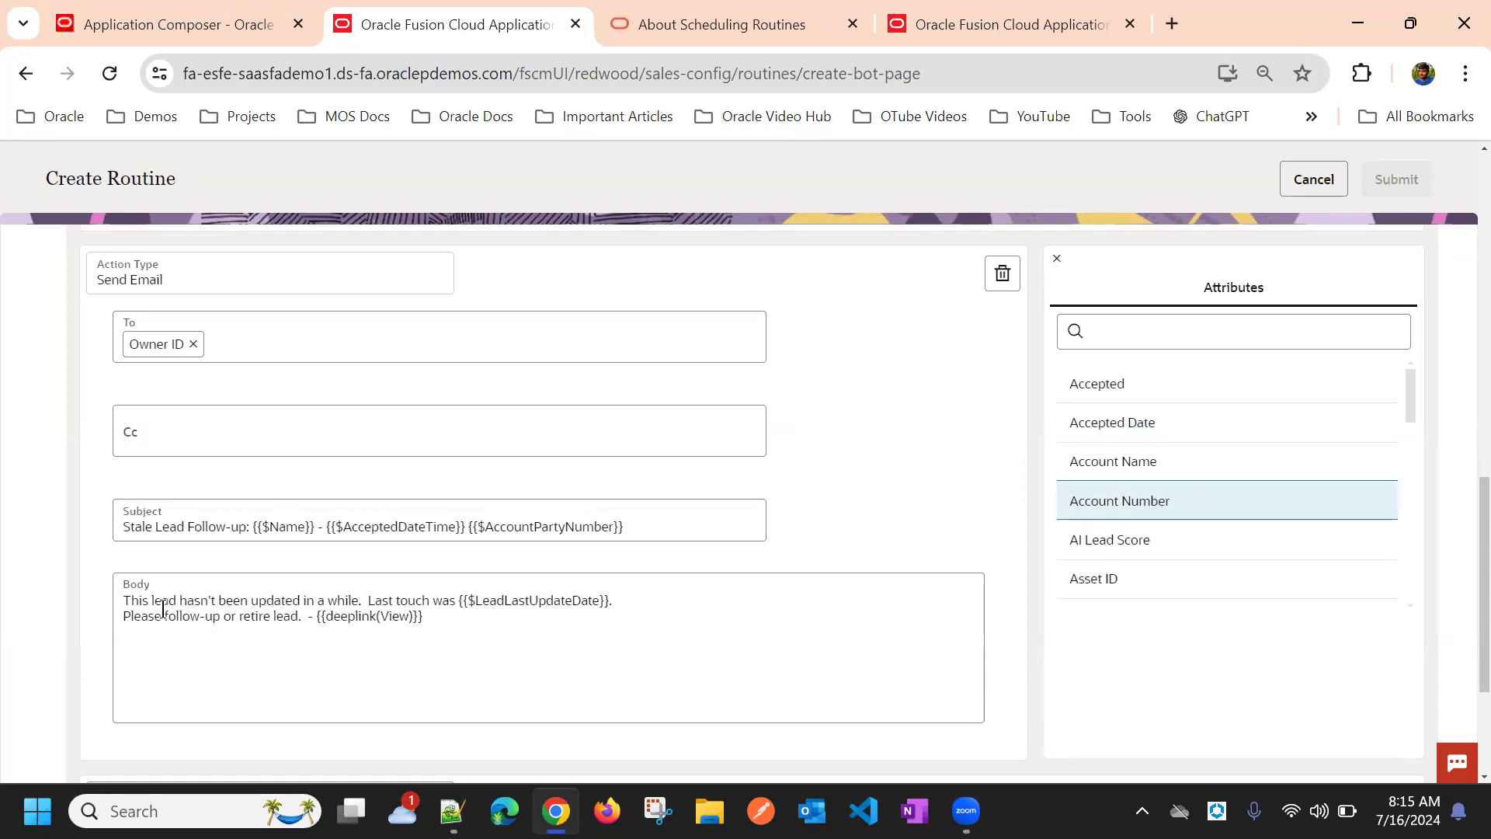
# Examine the Send Email body text and its {{deeplink(View)}} placeholder, and look over the selected actions
pyautogui.scroll(-3, 632, 599)
pyautogui.click(487, 430)
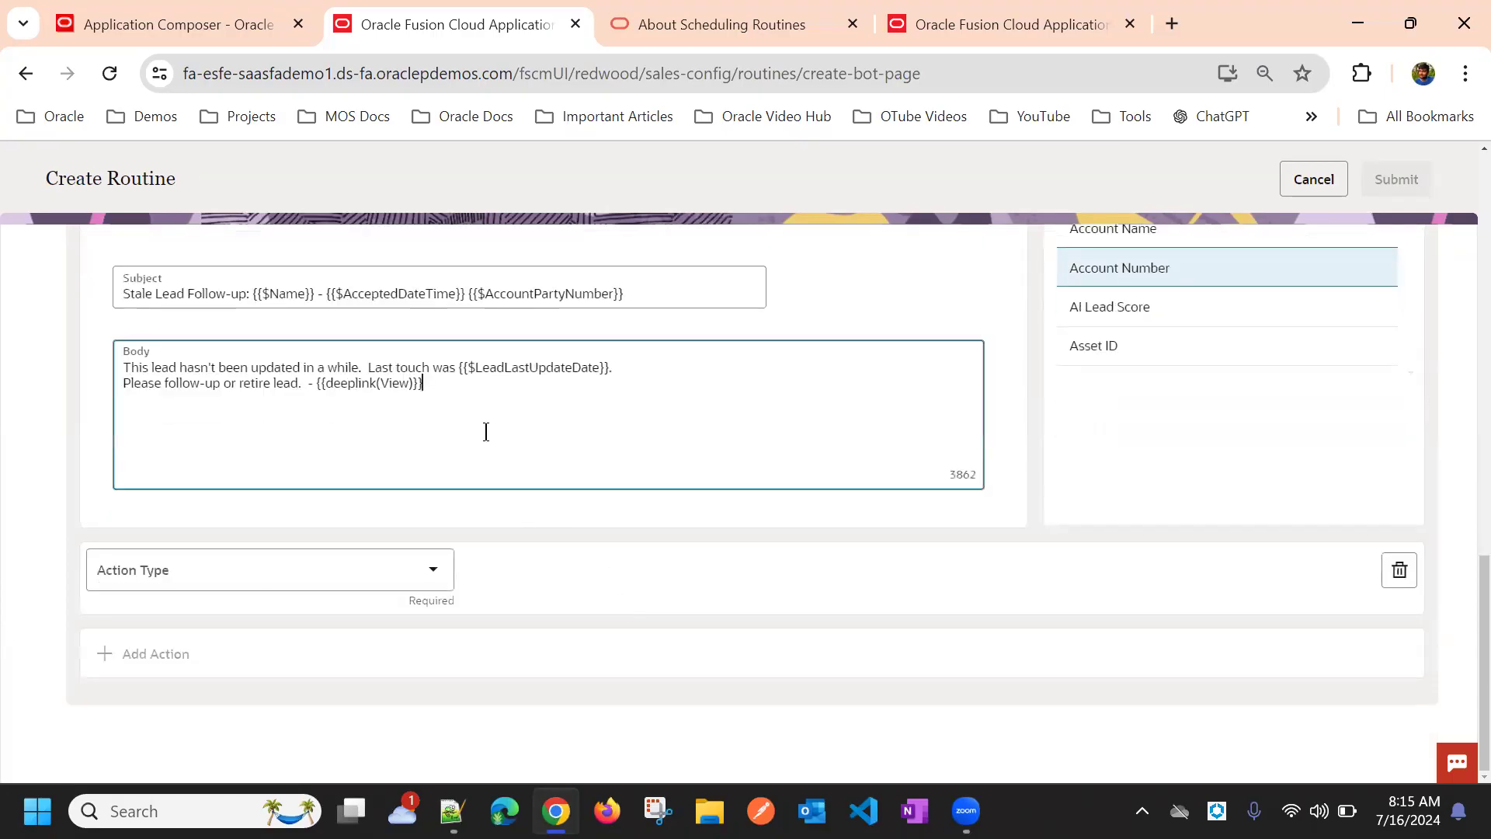
pyautogui.scroll(4, 512, 447)
pyautogui.scroll(-4, 544, 497)
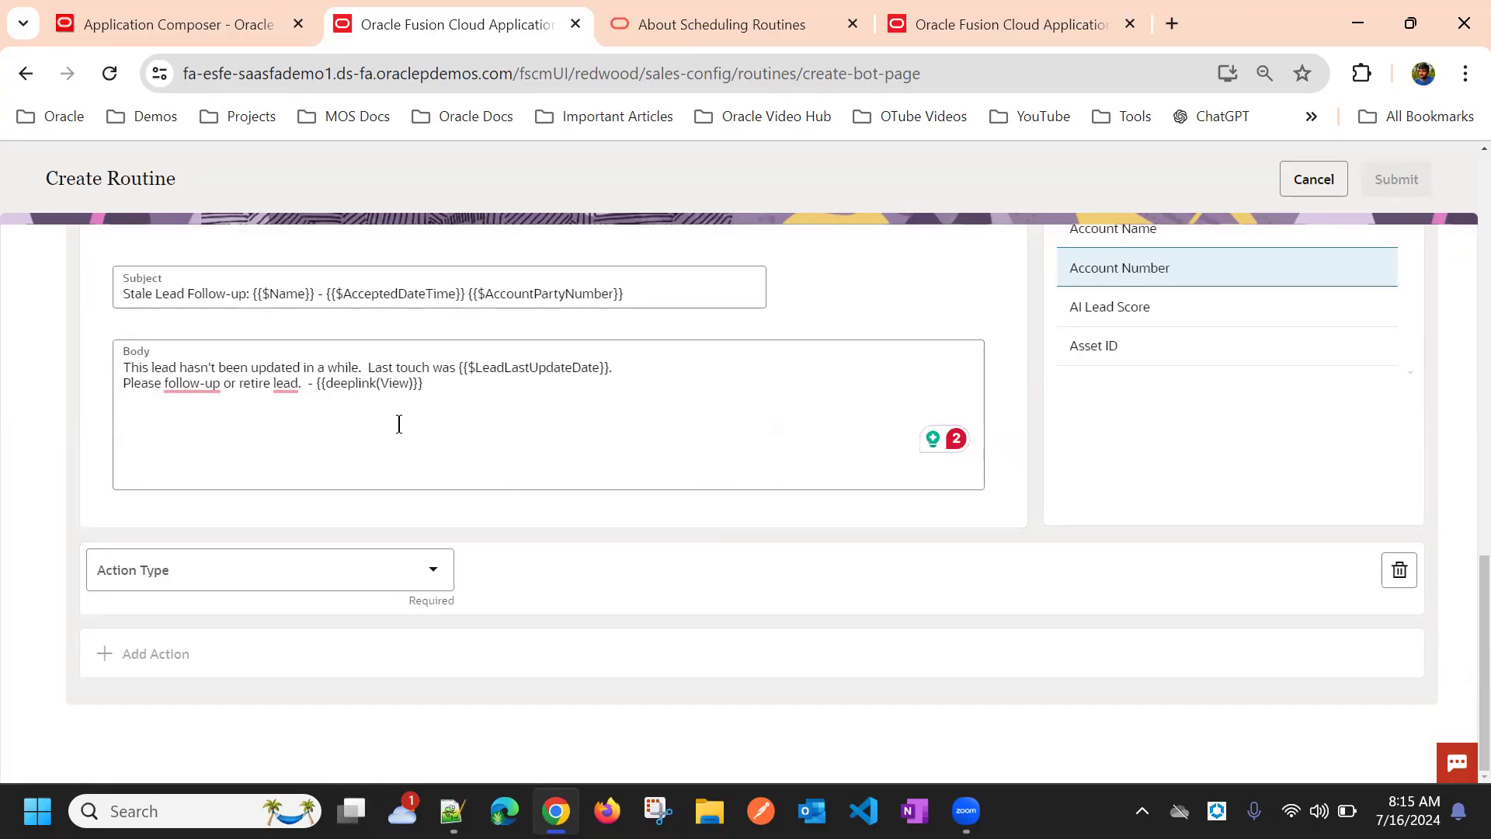
pyautogui.moveTo(315, 382); pyautogui.dragTo(423, 388)
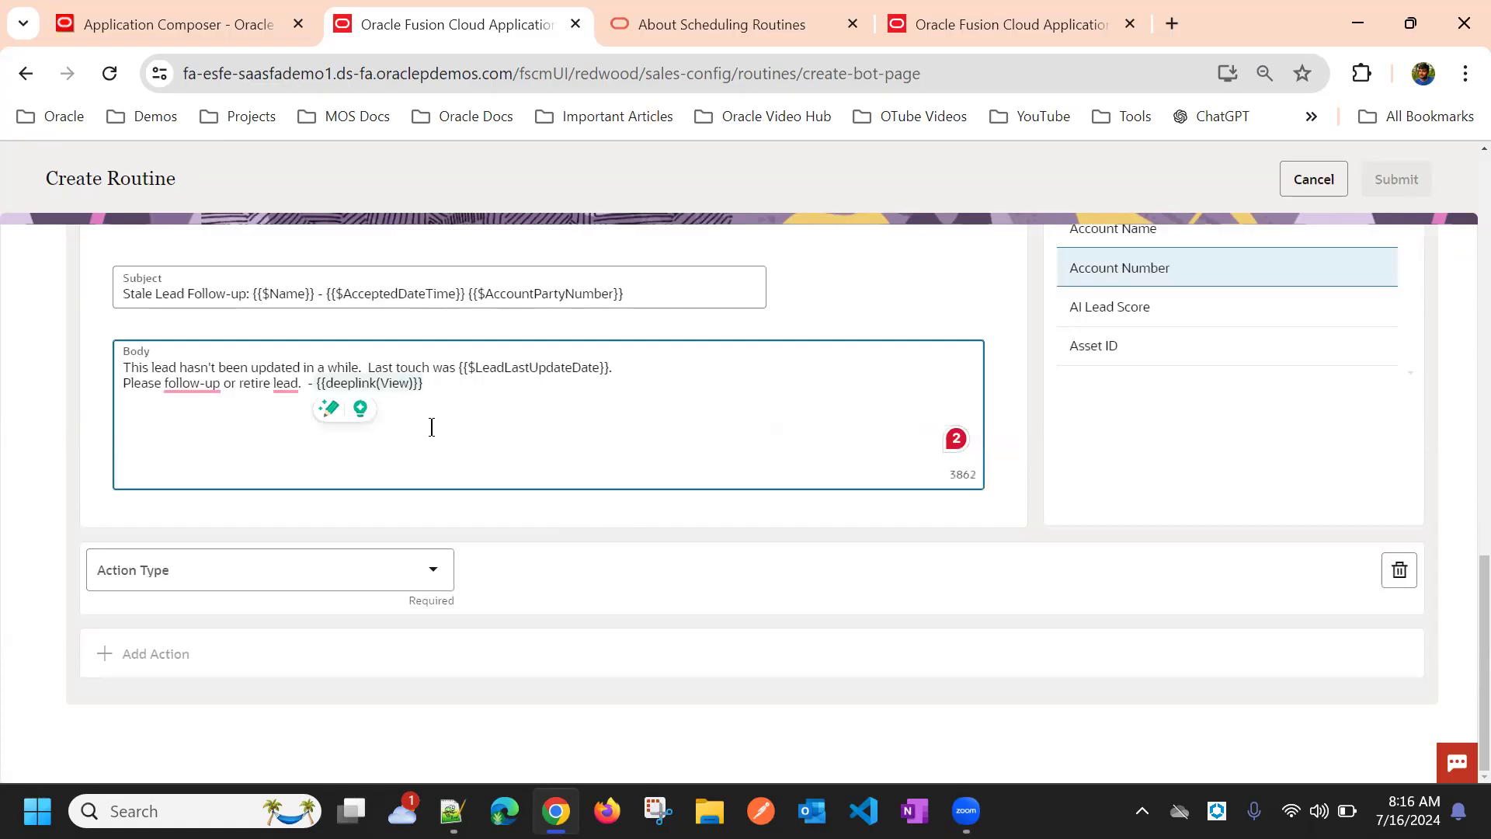
pyautogui.rightClick(315, 382)
pyautogui.click(854, 295)
pyautogui.scroll(2, 845, 320)
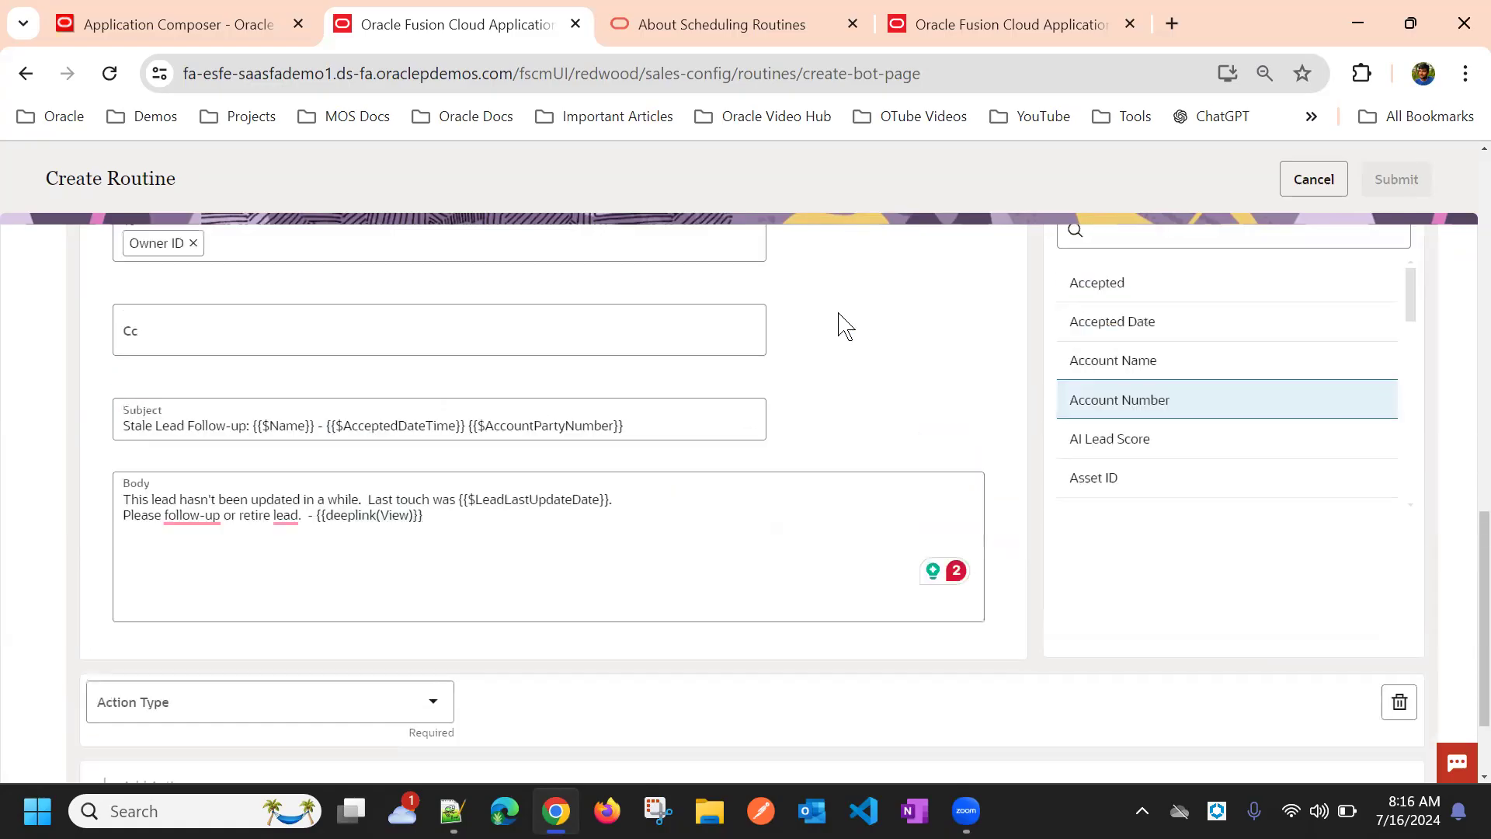
pyautogui.scroll(12, 845, 320)
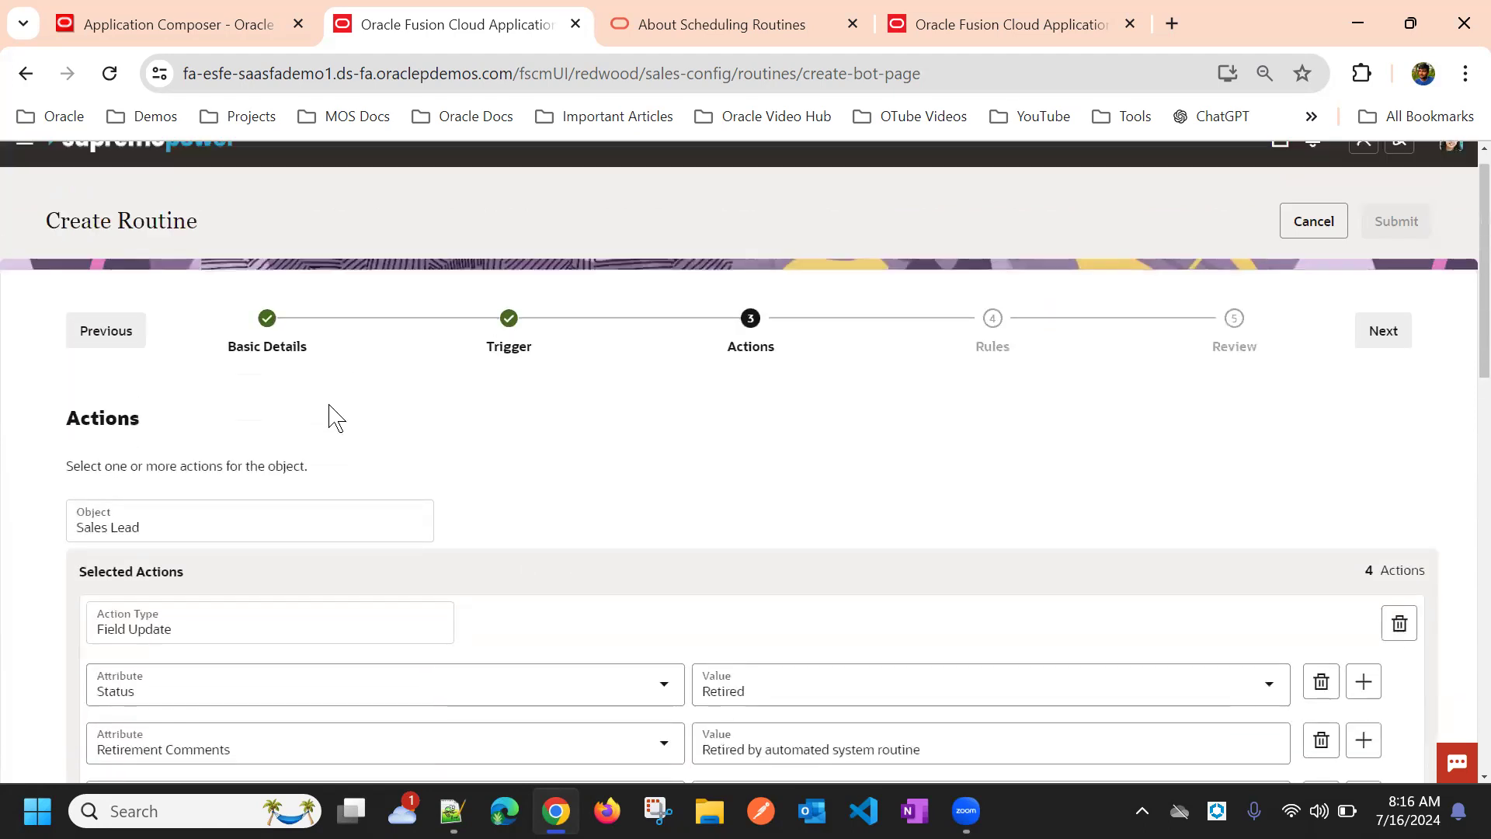
pyautogui.scroll(-10, 295, 327)
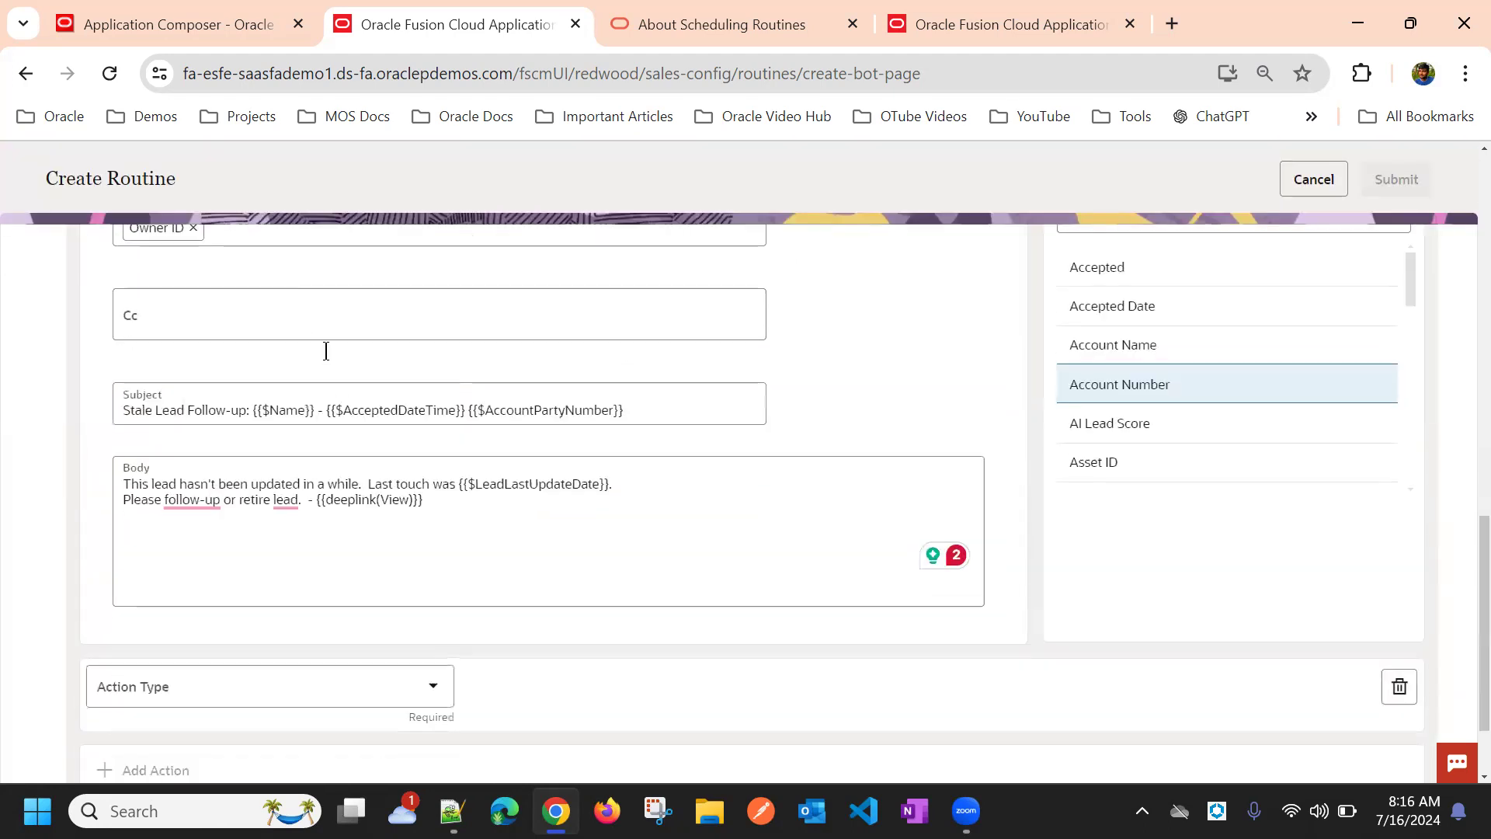
# Highlight the {{deeplink(View)}} placeholder in the Send Email body to examine it
pyautogui.moveTo(317, 505); pyautogui.dragTo(420, 509)
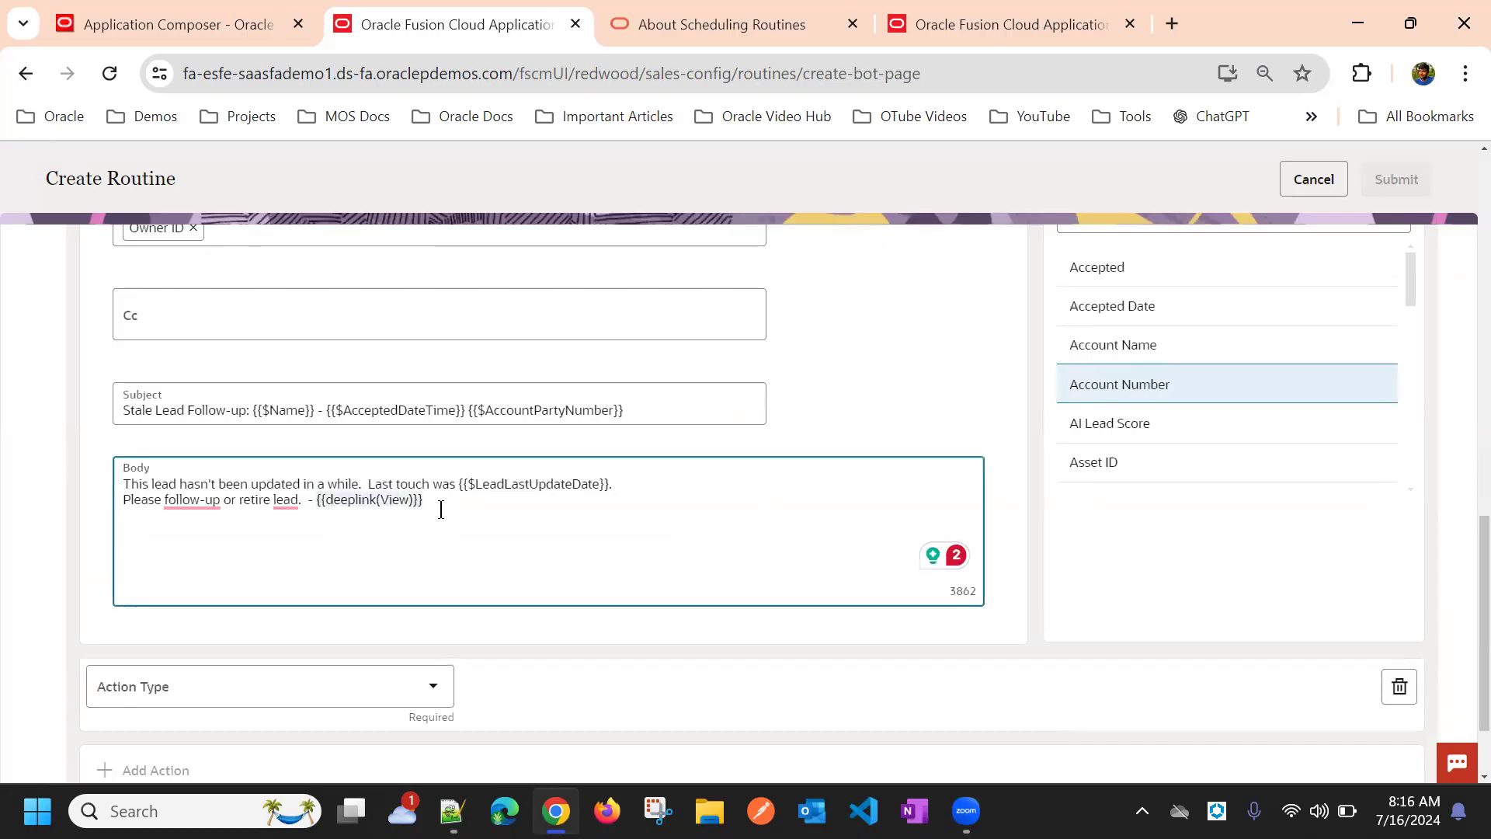
pyautogui.click(901, 396)
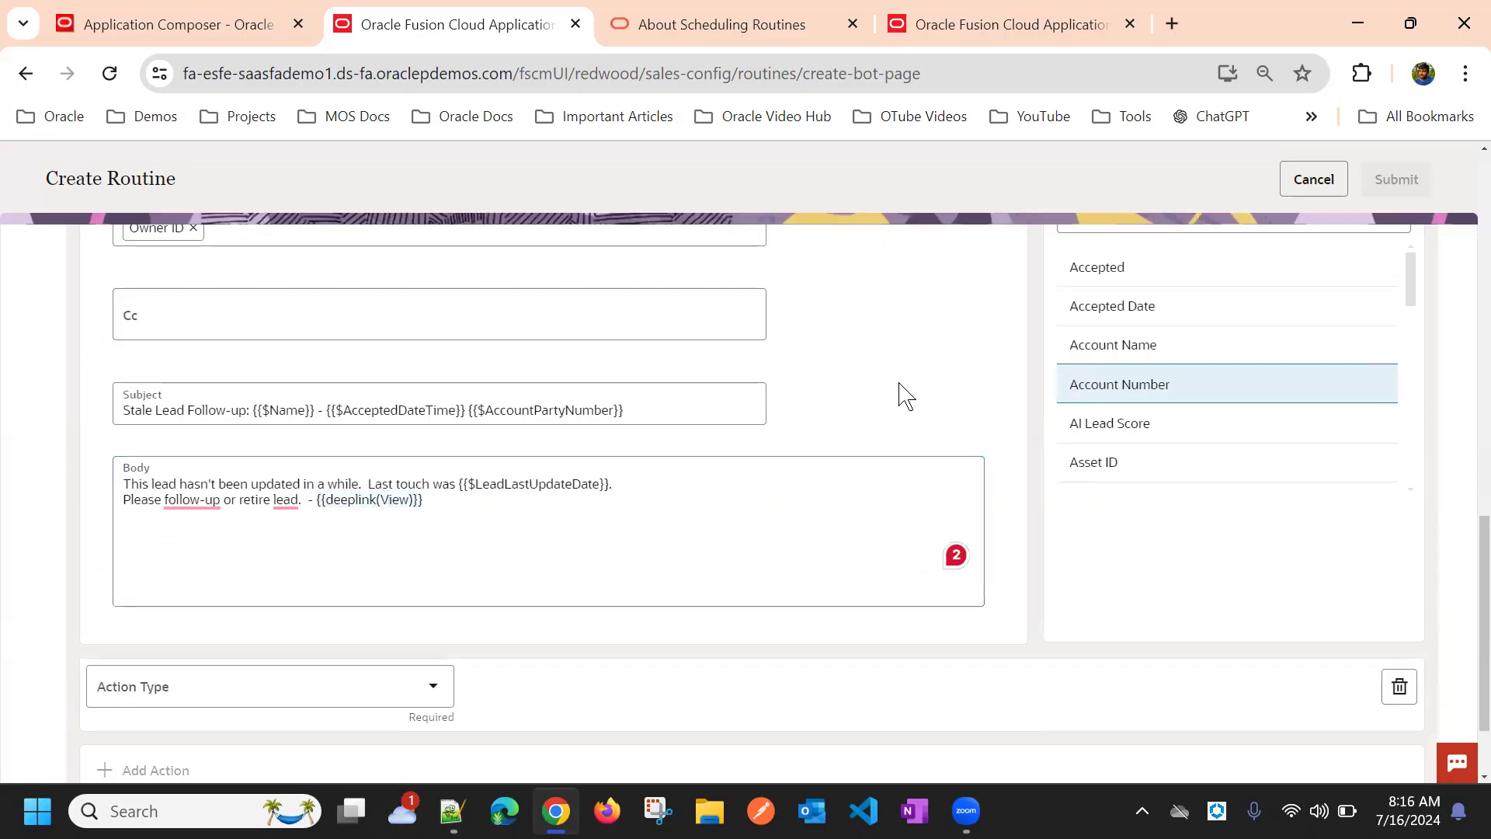
pyautogui.click(318, 501)
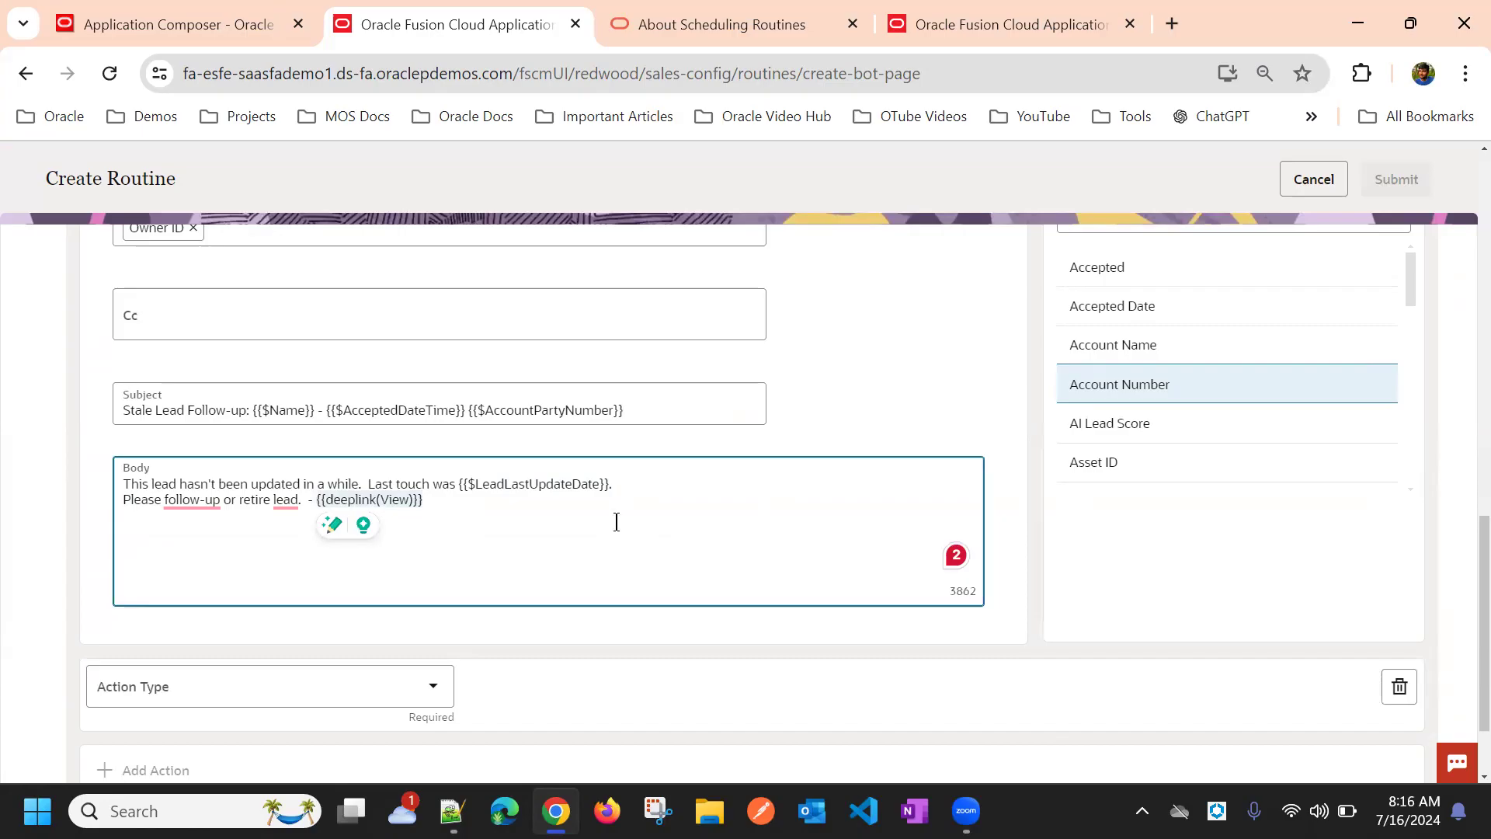
# Set the empty fourth action's type to Convert
pyautogui.scroll(6, 376, 560)
pyautogui.scroll(-5, 556, 432)
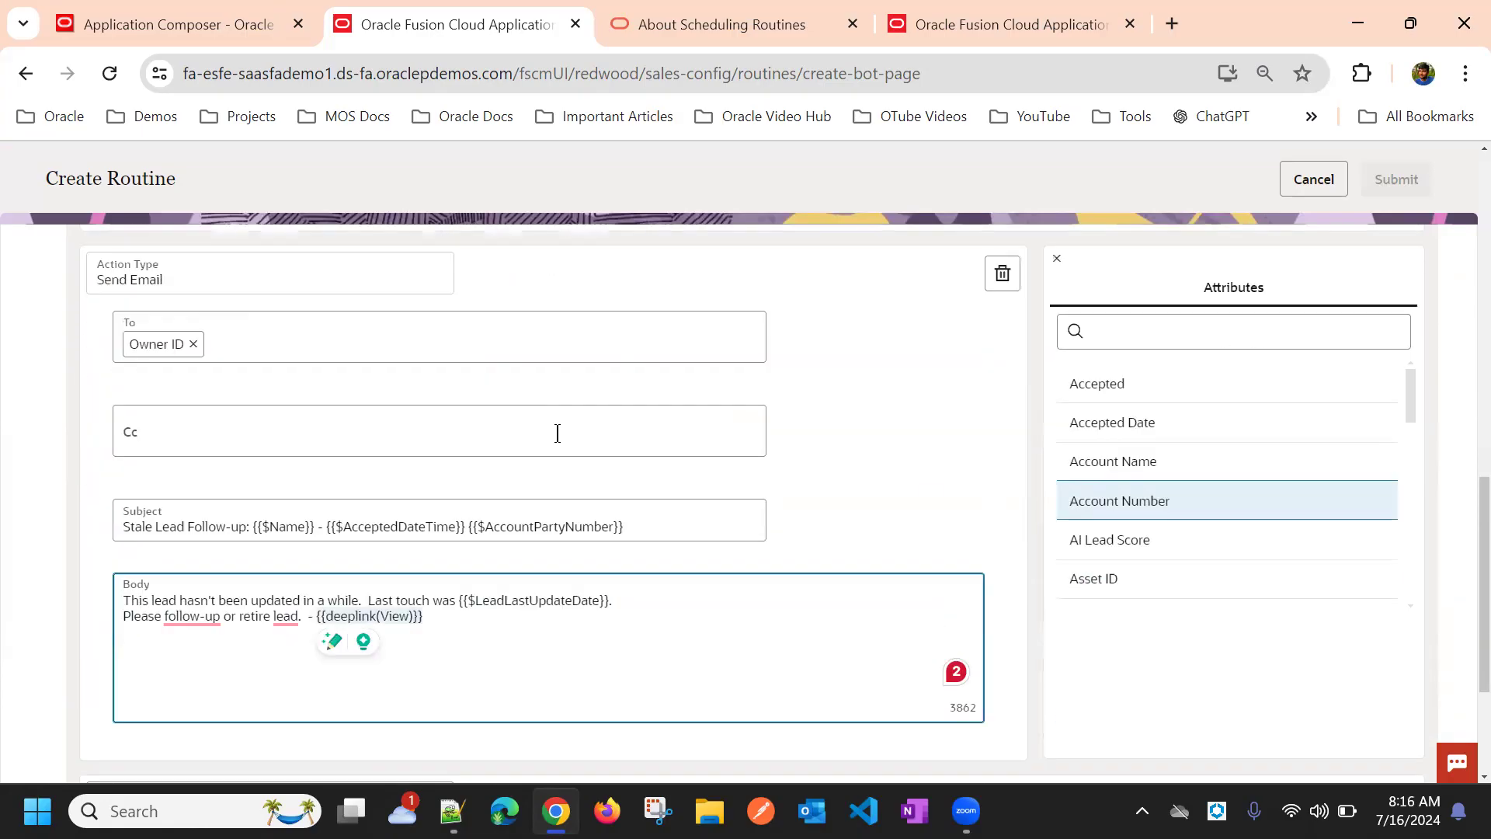
pyautogui.scroll(5, 557, 433)
pyautogui.scroll(-8, 426, 366)
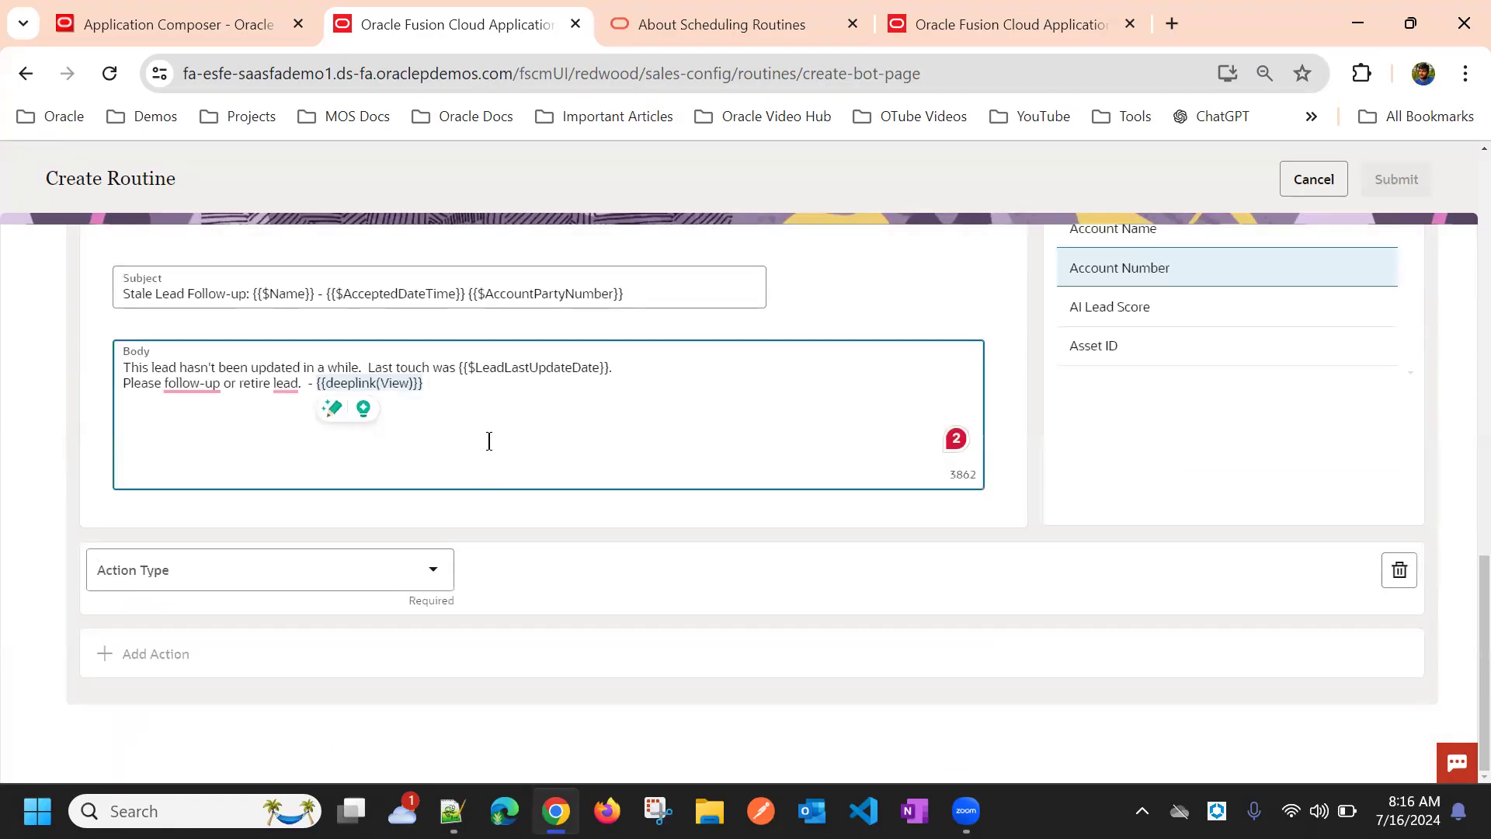
pyautogui.click(406, 571)
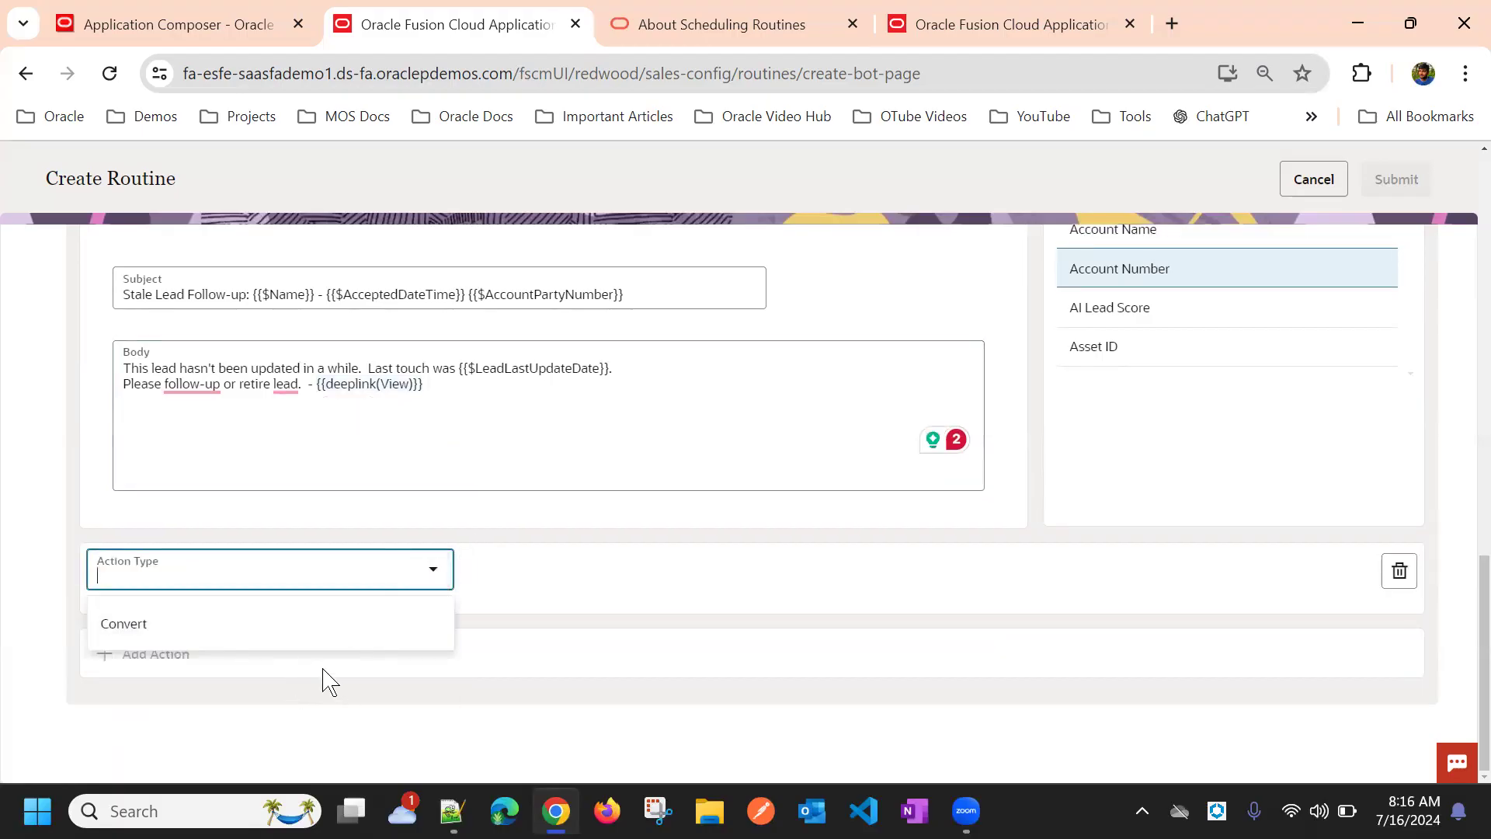
pyautogui.click(184, 625)
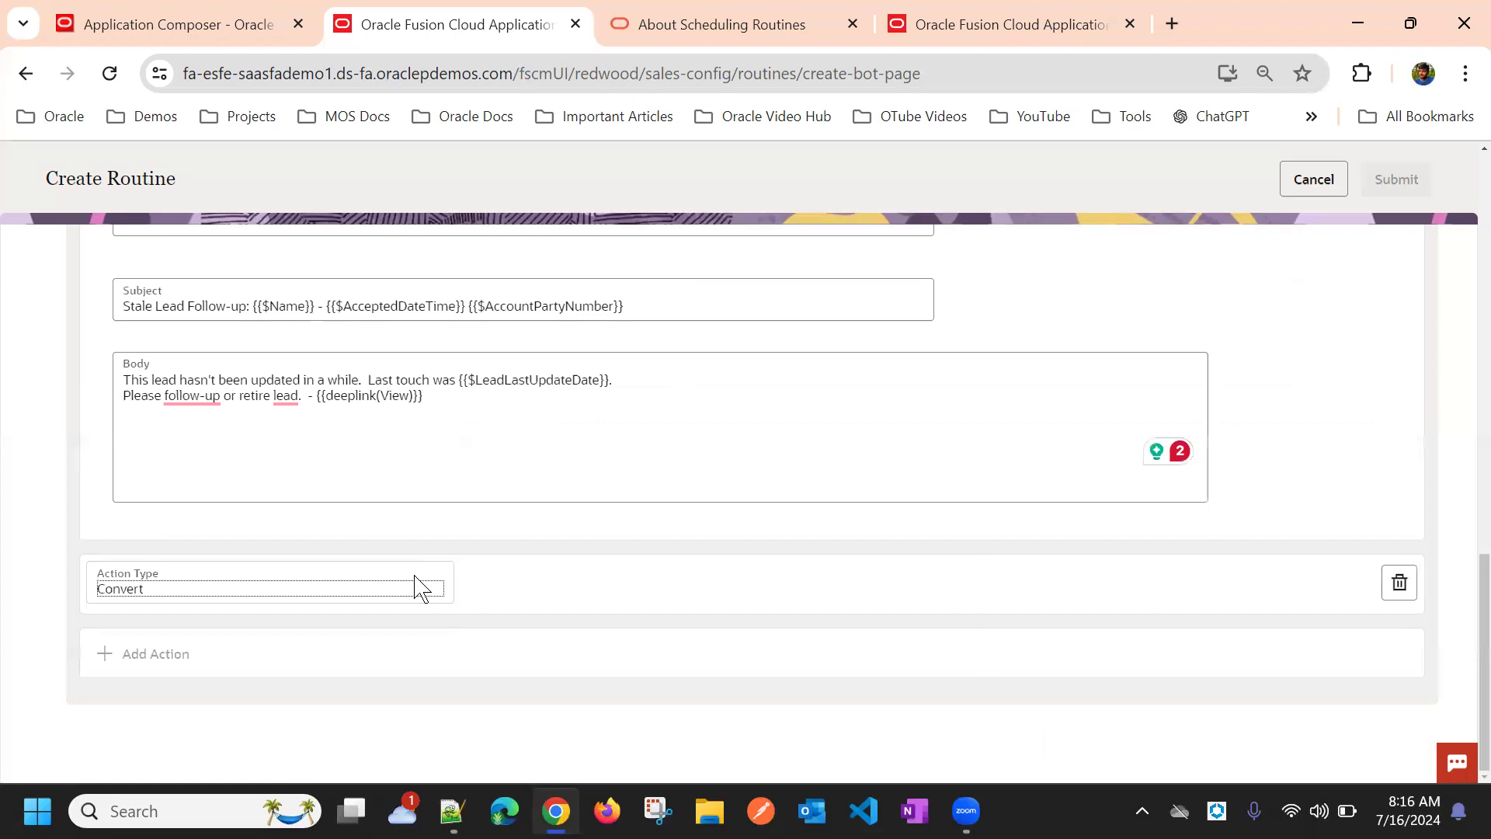
# Review all the selected actions of the new routine, from Field Update through Convert
pyautogui.click(942, 23)
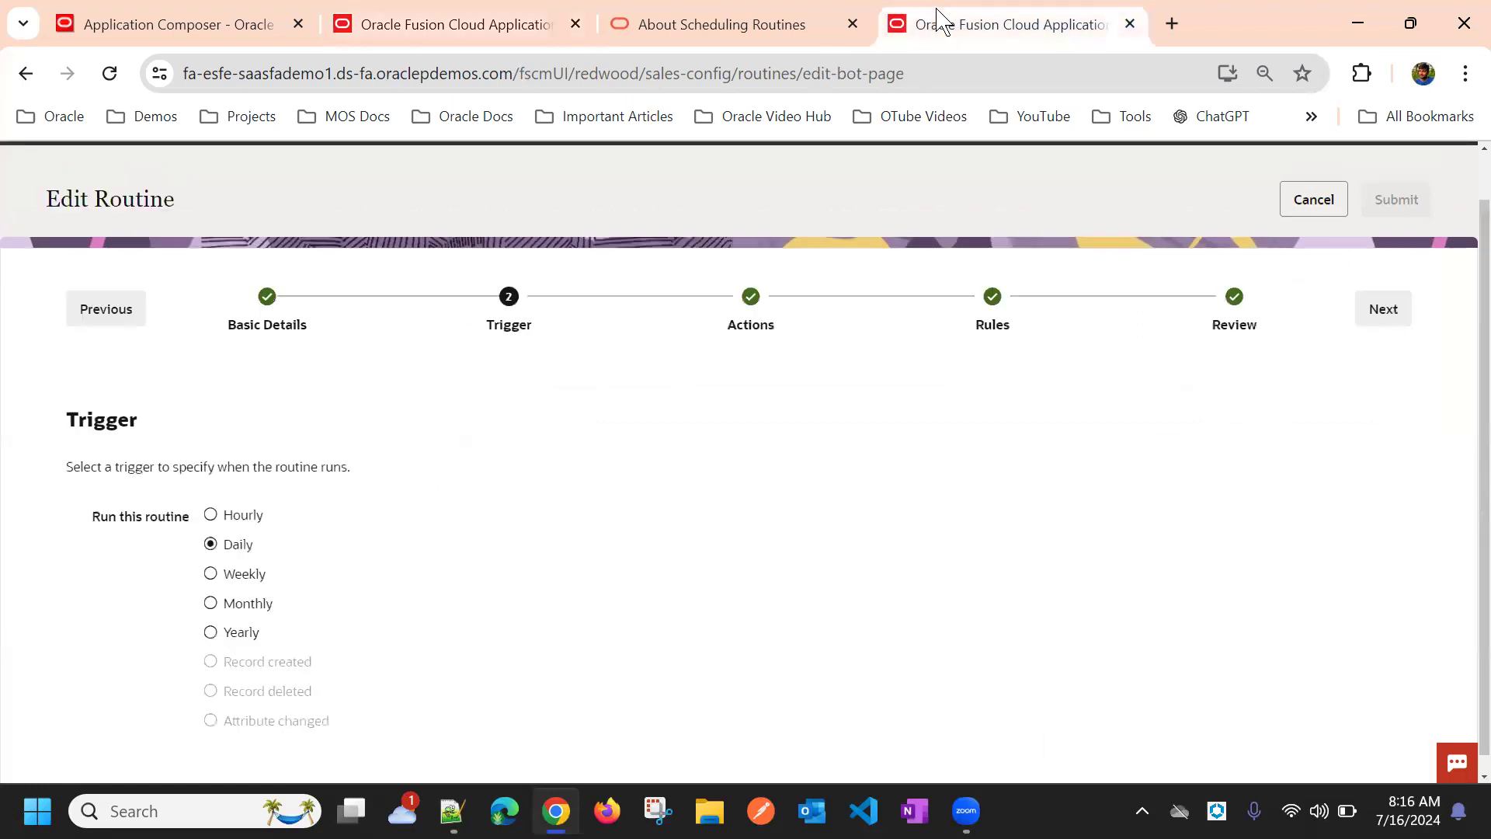
pyautogui.click(526, 20)
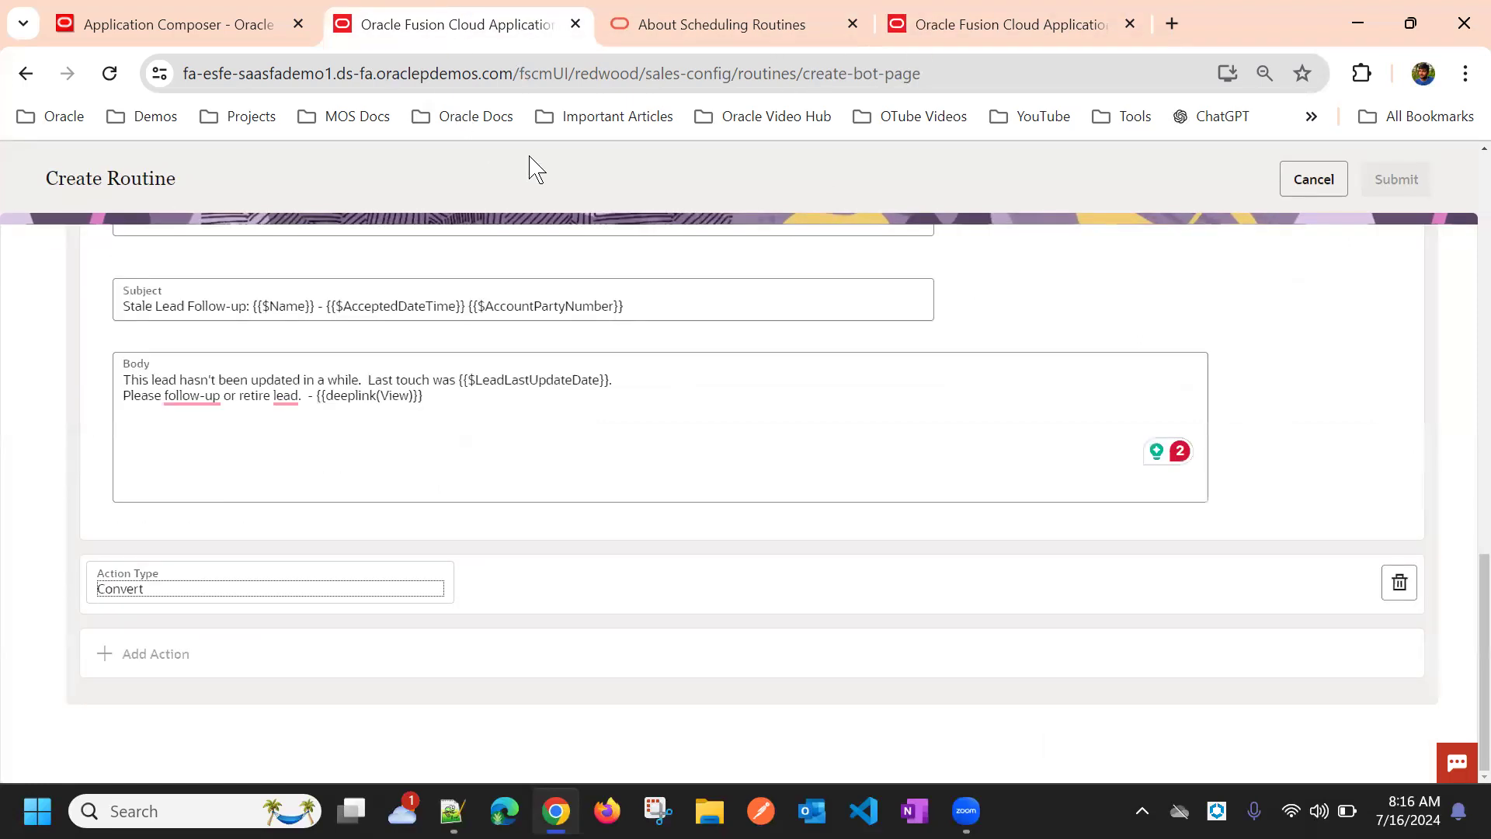
pyautogui.scroll(3, 563, 230)
pyautogui.scroll(10, 350, 263)
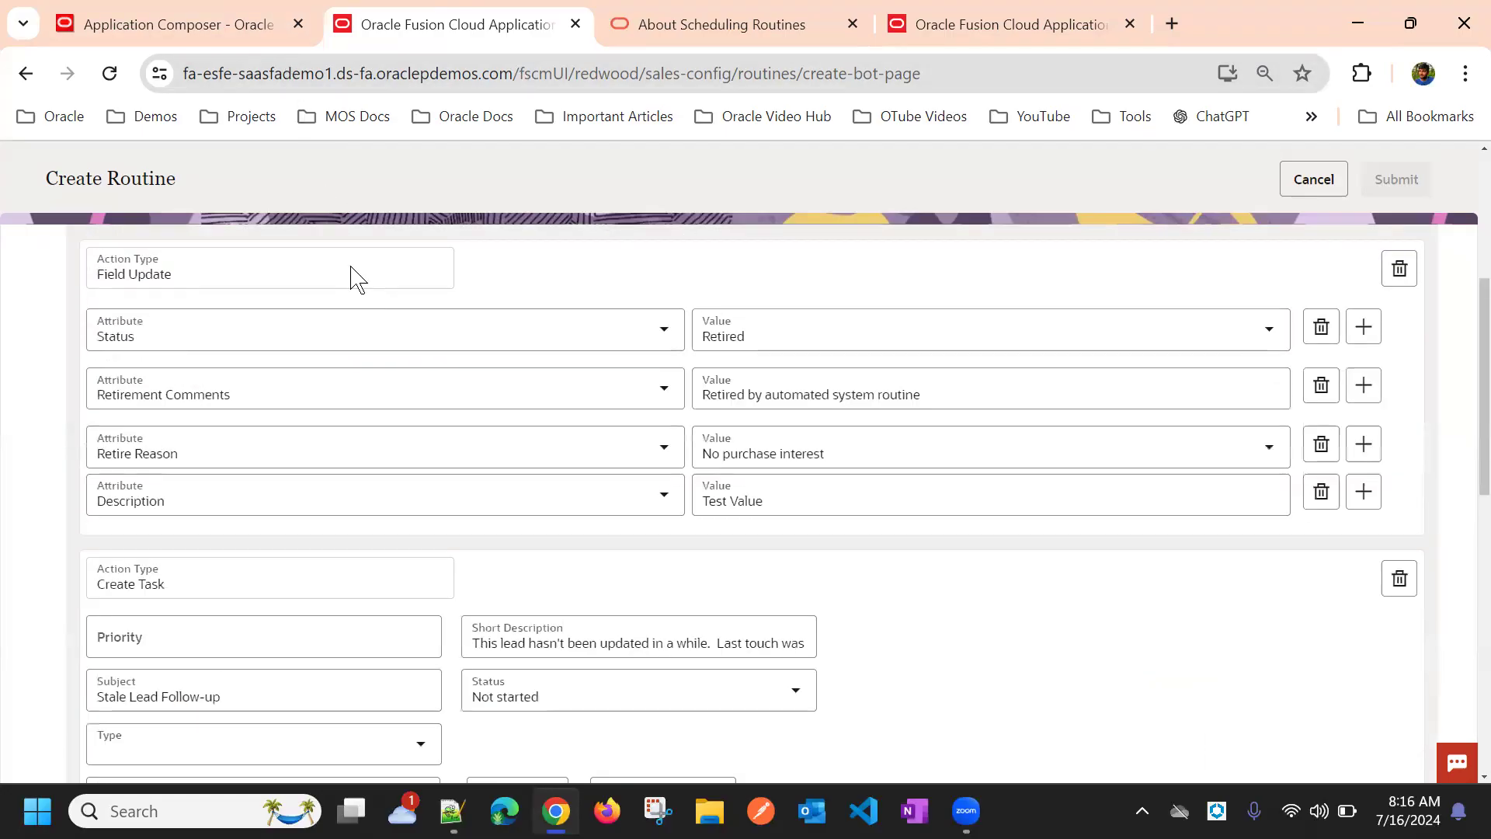
pyautogui.scroll(-15, 352, 277)
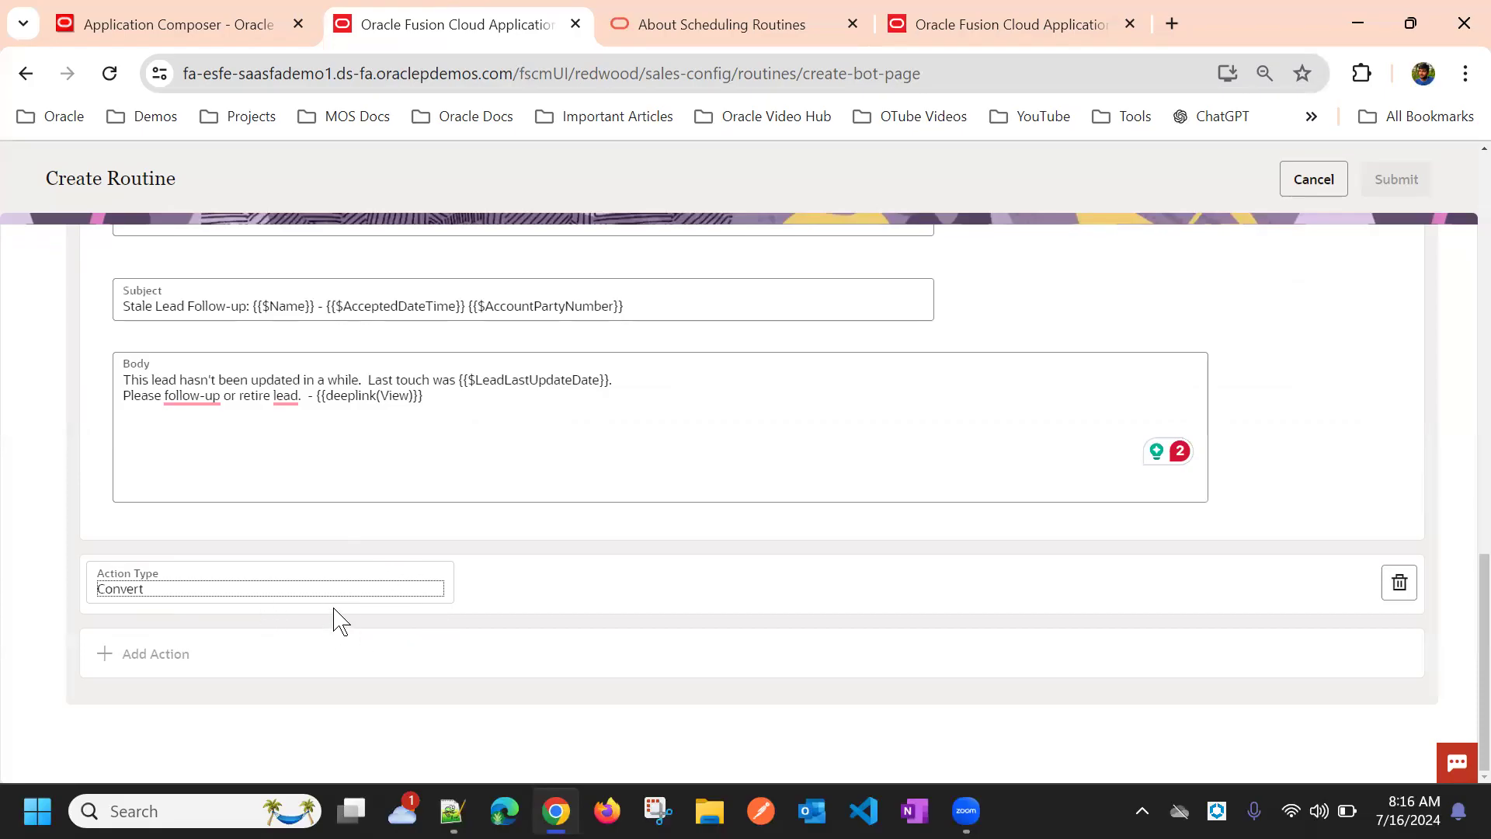
pyautogui.click(593, 596)
pyautogui.scroll(2, 642, 586)
pyautogui.scroll(-2, 656, 599)
pyautogui.scroll(15, 735, 552)
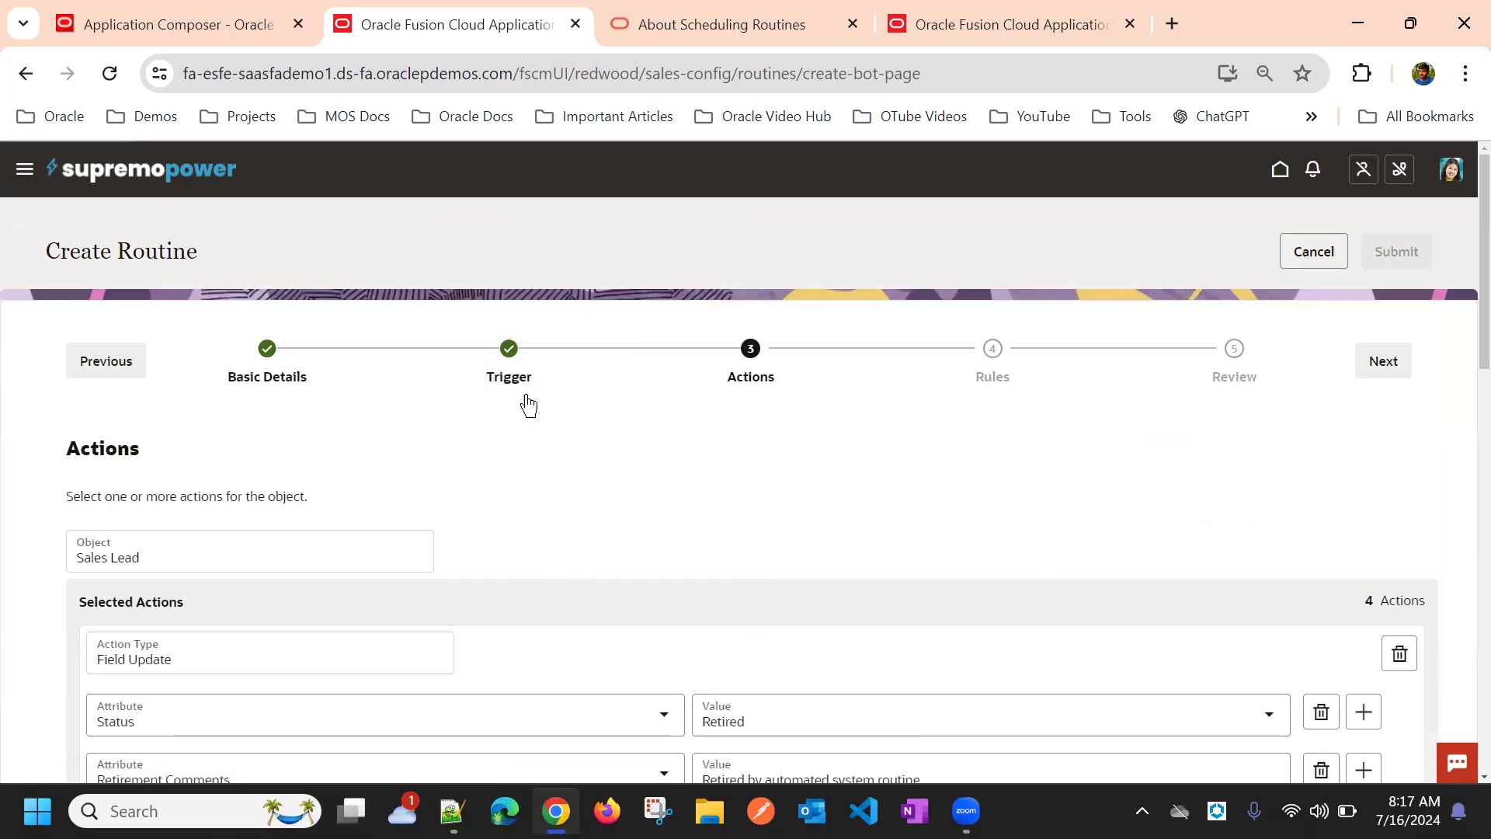
pyautogui.scroll(-3, 890, 380)
pyautogui.scroll(3, 854, 392)
pyautogui.scroll(-2, 1268, 369)
pyautogui.scroll(2, 1321, 310)
# Proceed to the Rules stage and review the Status and Lead Last Update Date conditions for Sales Lead
pyautogui.click(1379, 372)
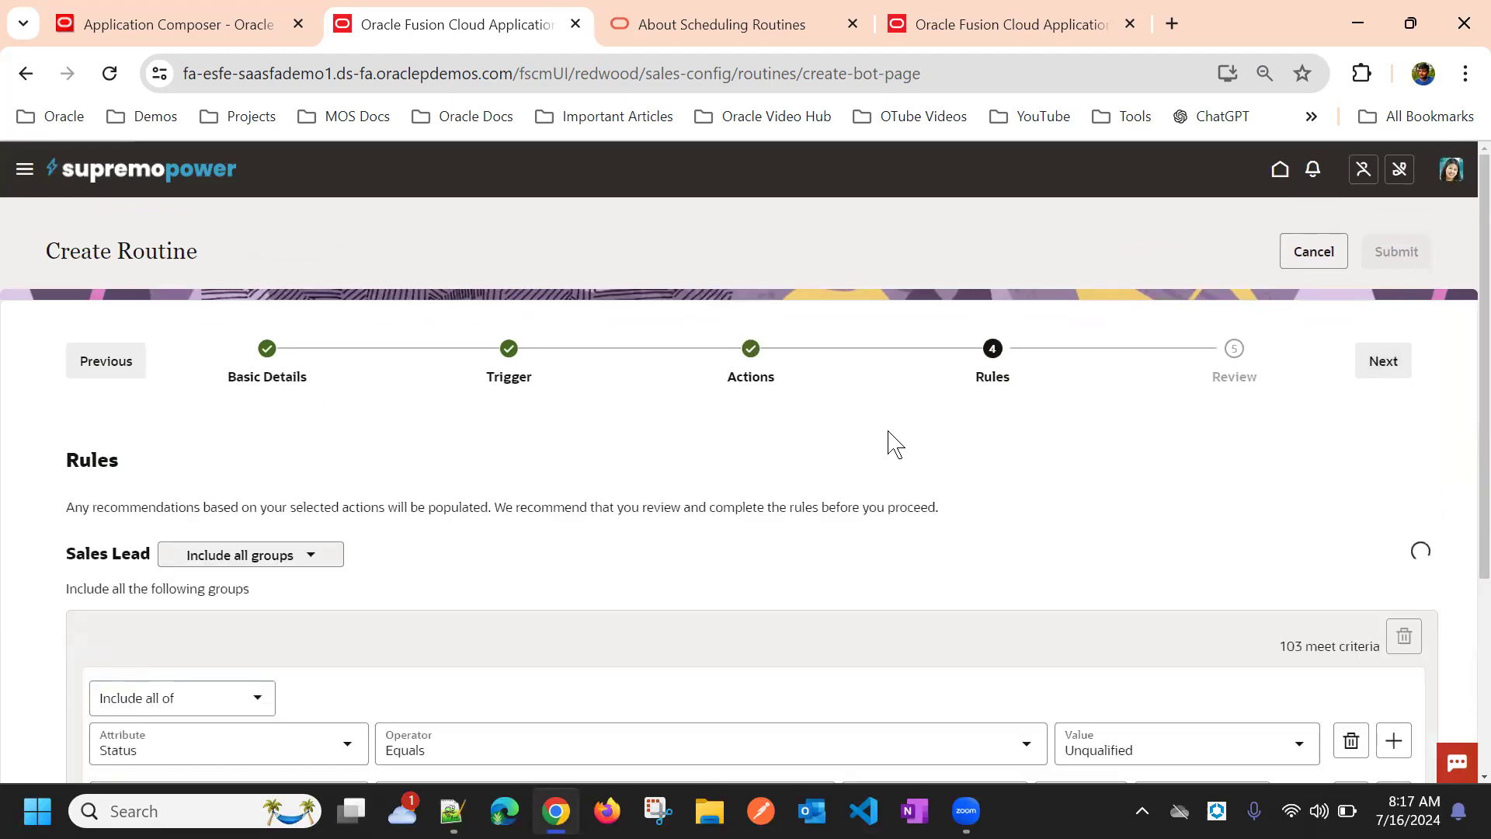
pyautogui.scroll(-4, 895, 445)
pyautogui.scroll(4, 886, 423)
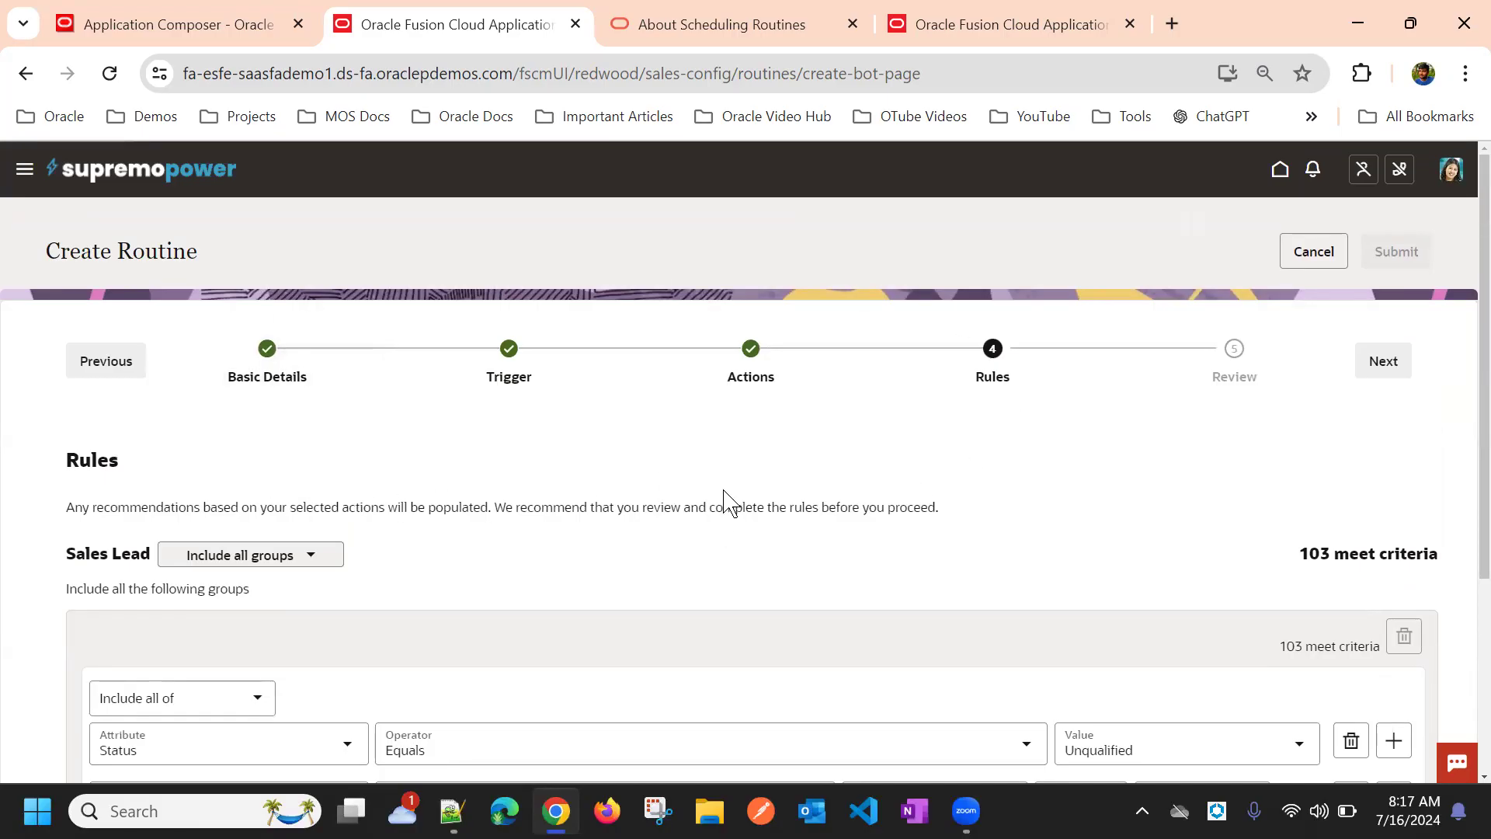
pyautogui.scroll(-4, 730, 505)
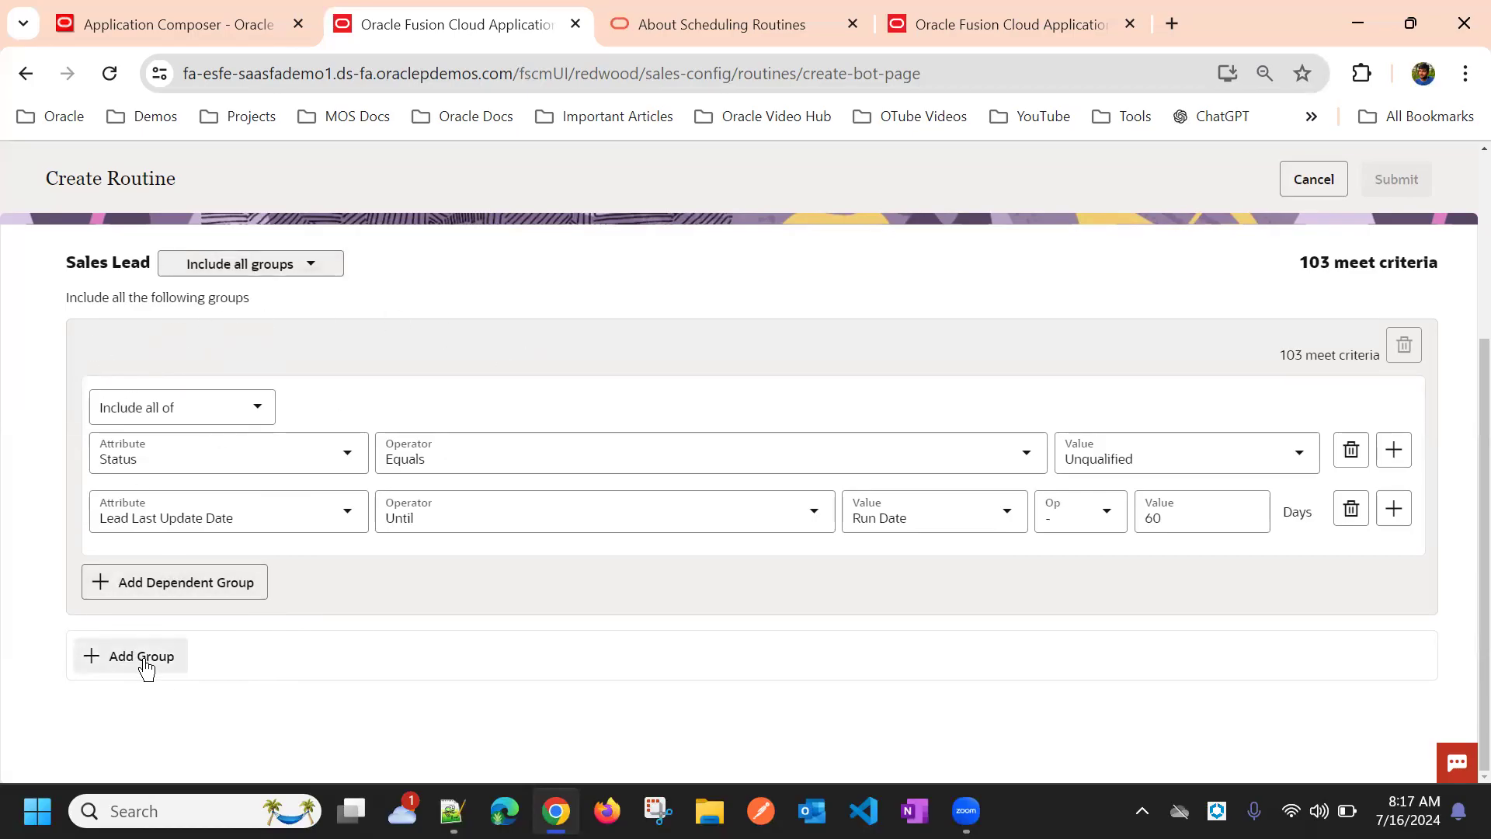
# Examine the group matching options for Sales Lead and keep Include all groups
pyautogui.click(306, 268)
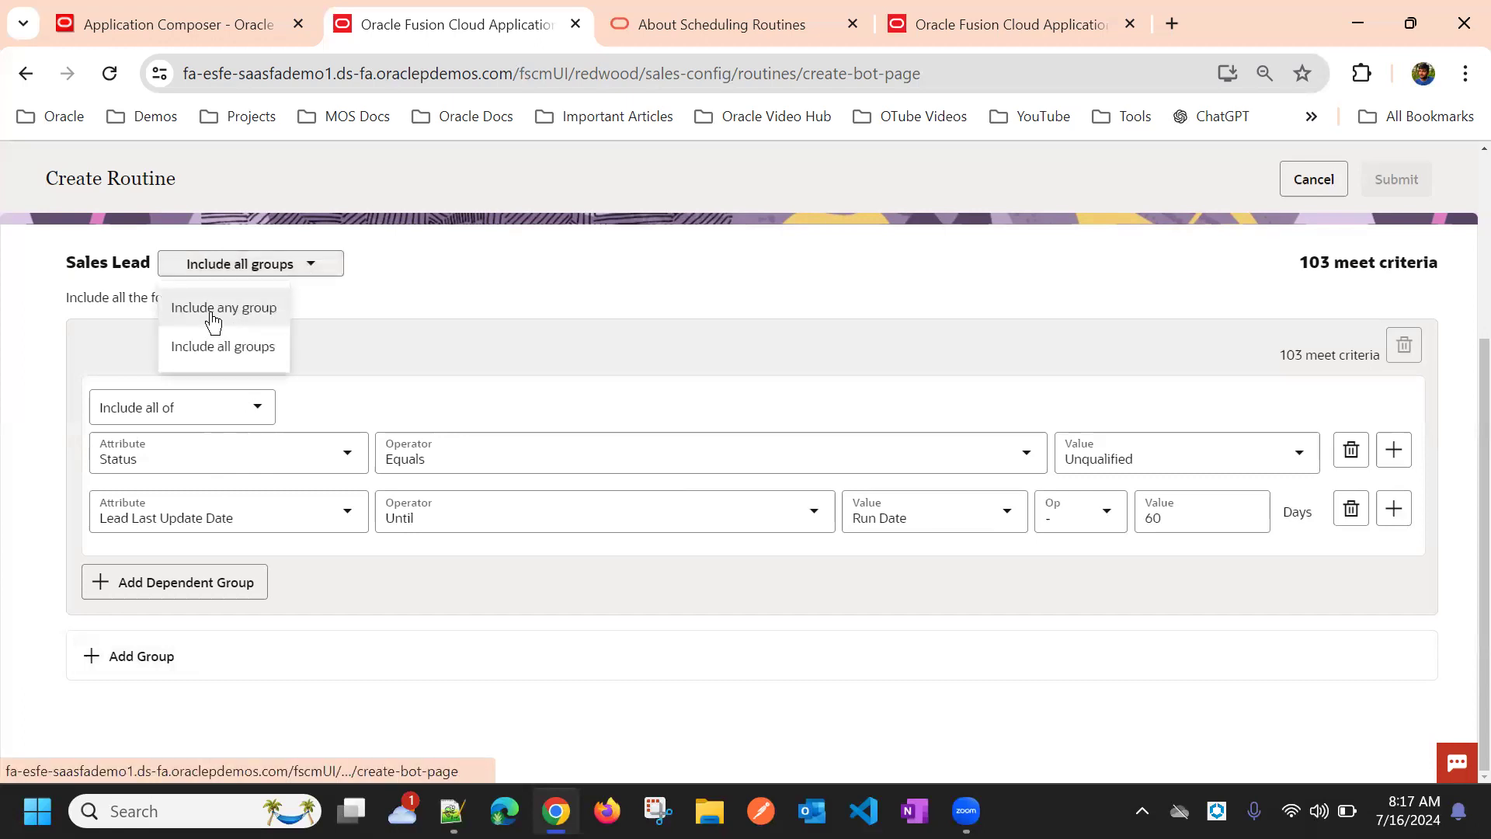
pyautogui.click(386, 330)
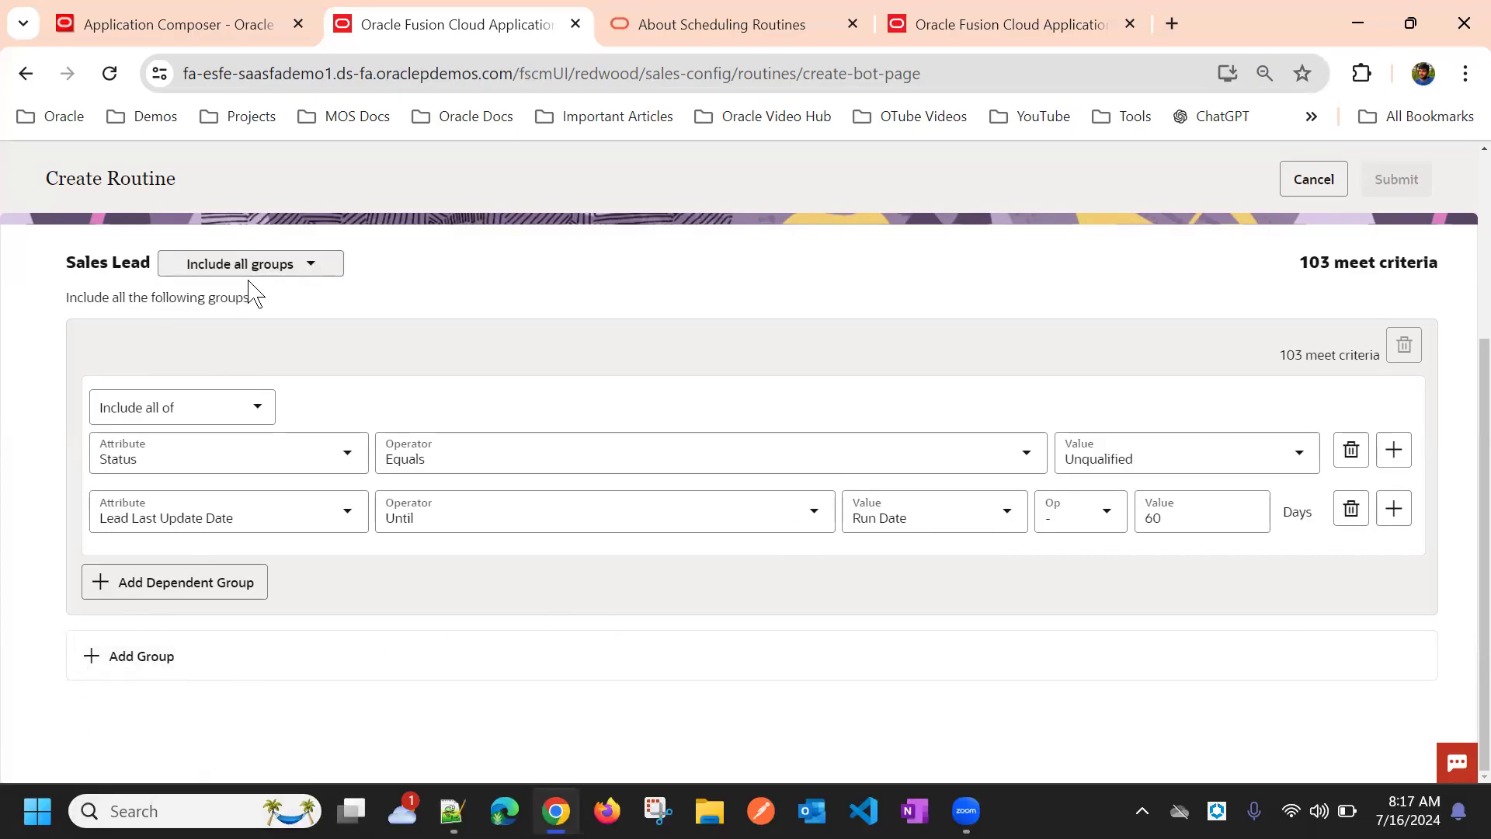
pyautogui.click(310, 266)
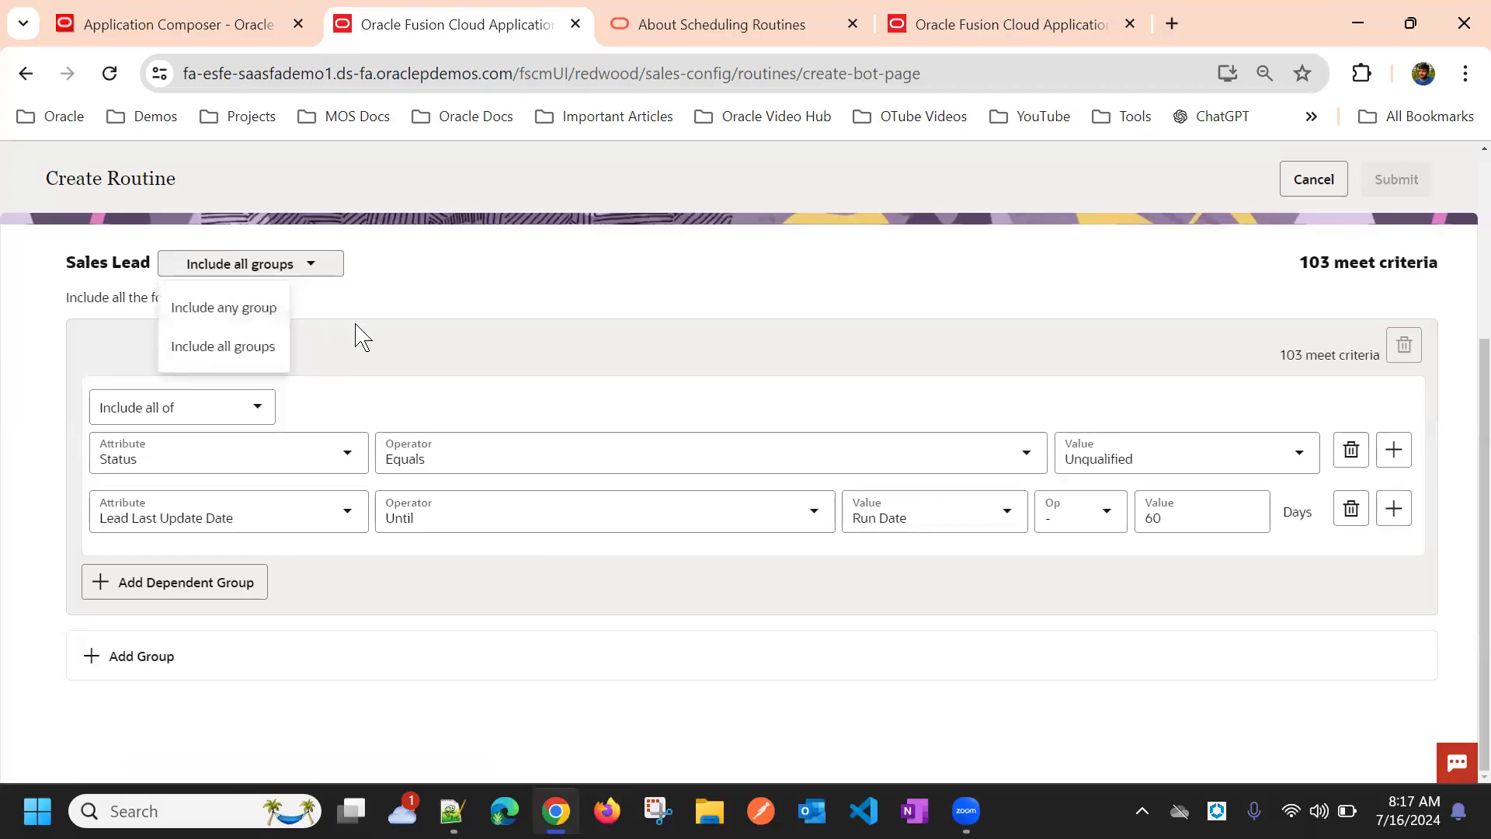
pyautogui.click(257, 359)
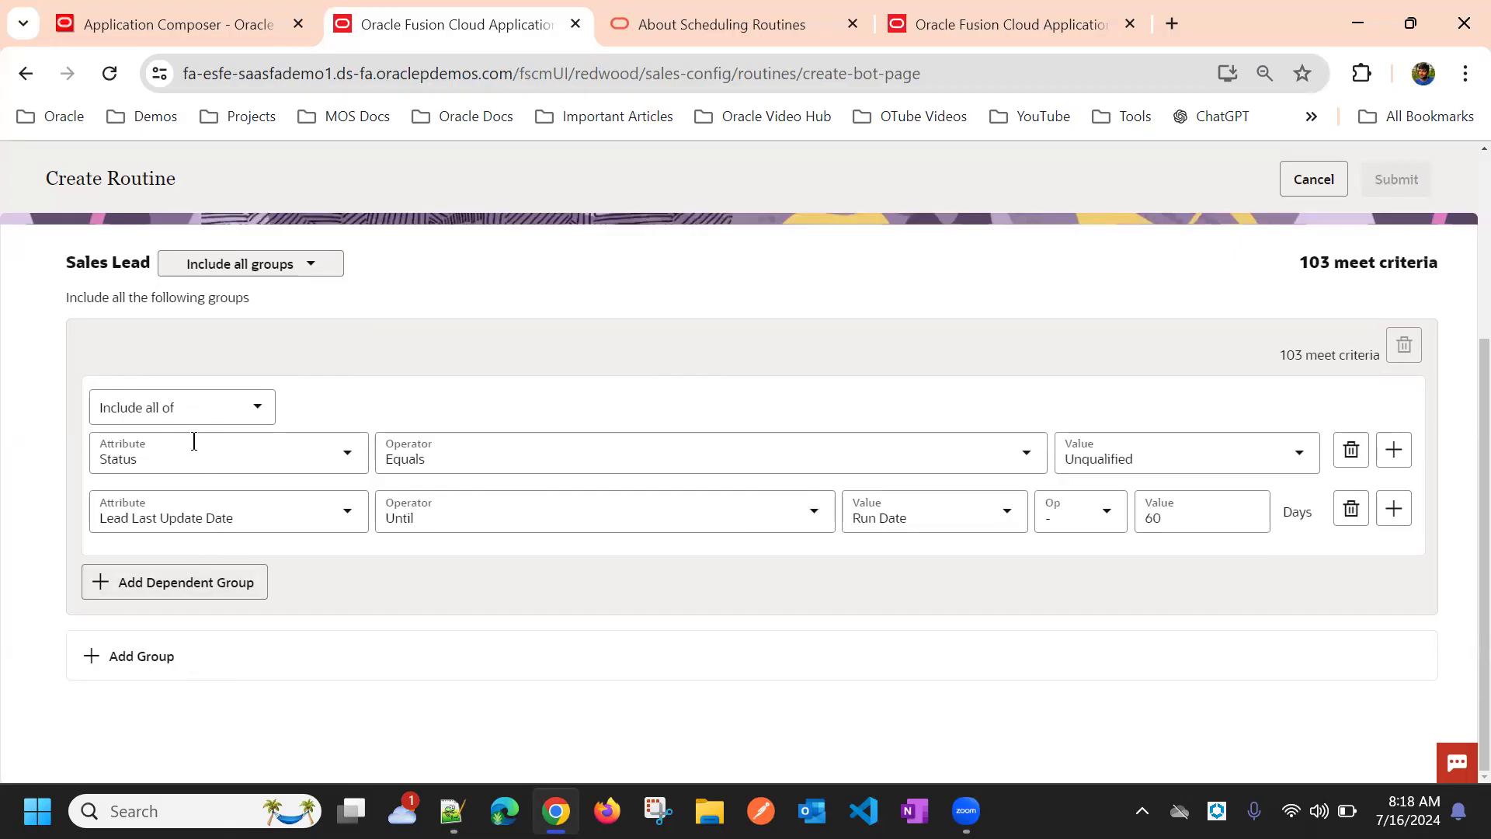
# Examine the Include all of and Include any of options for the first group's conditions without changing the selection
pyautogui.click(197, 414)
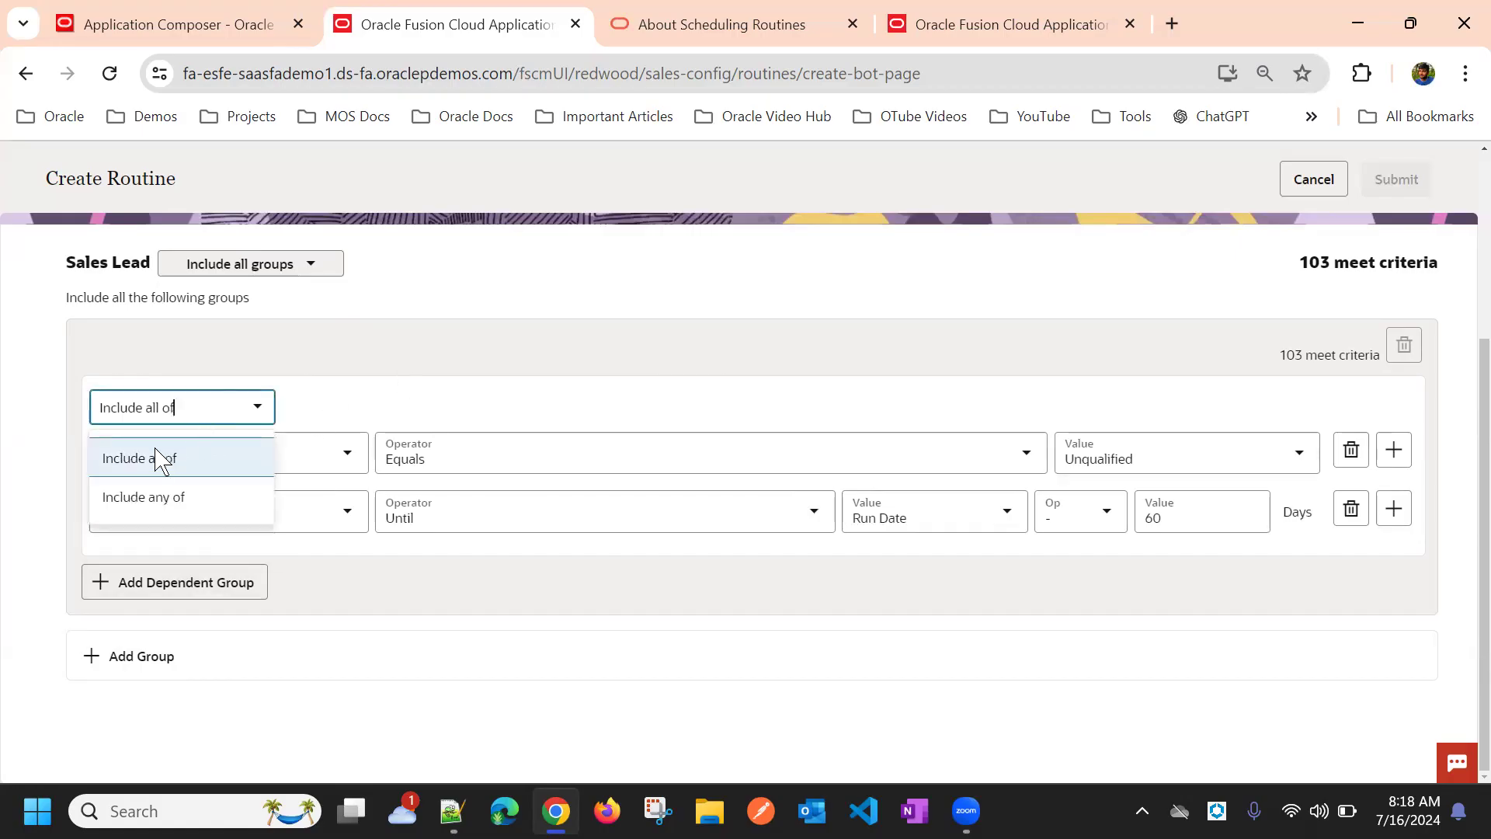
pyautogui.click(501, 404)
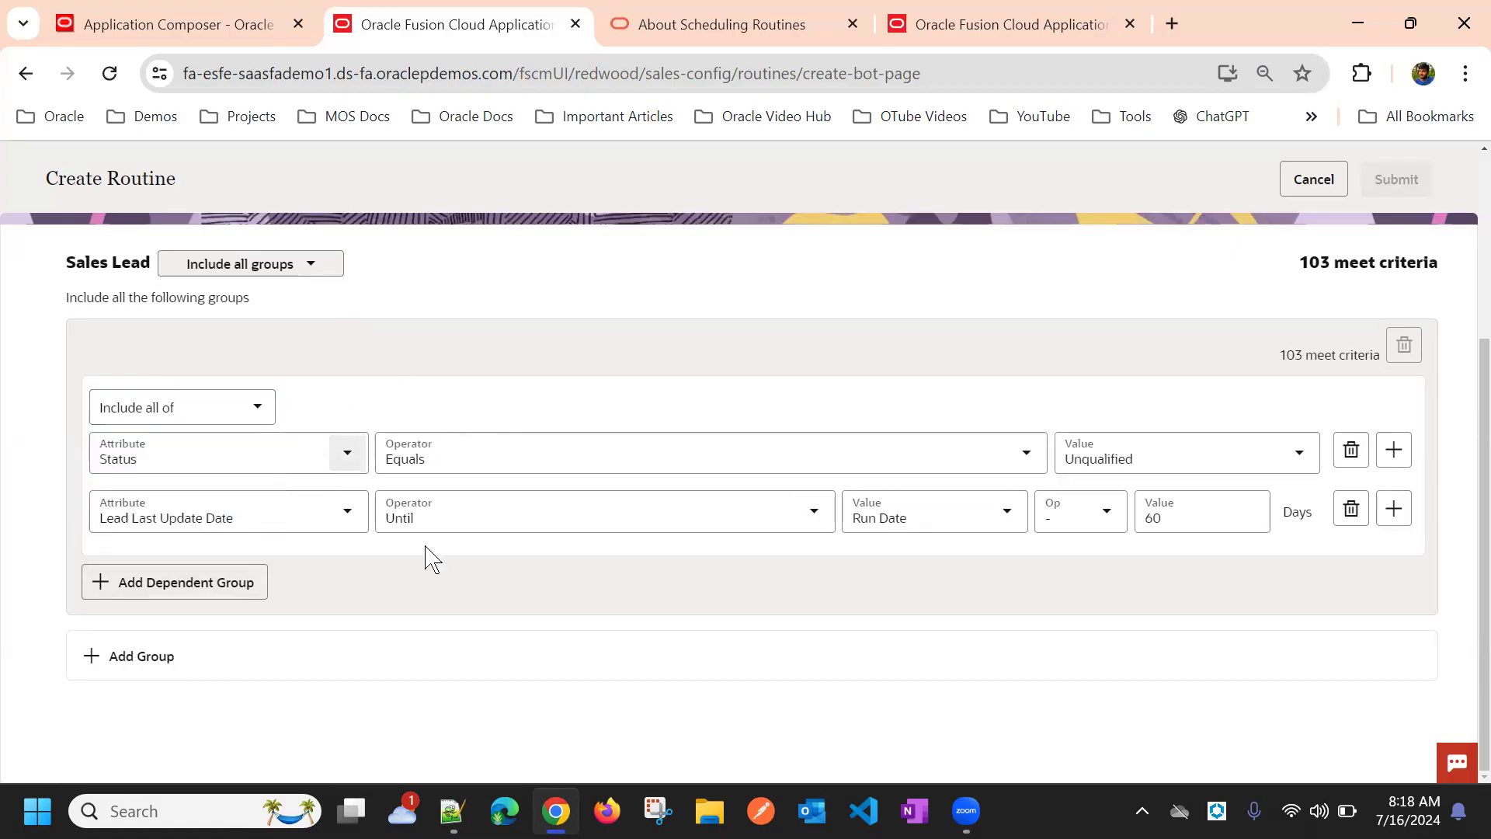
pyautogui.click(233, 407)
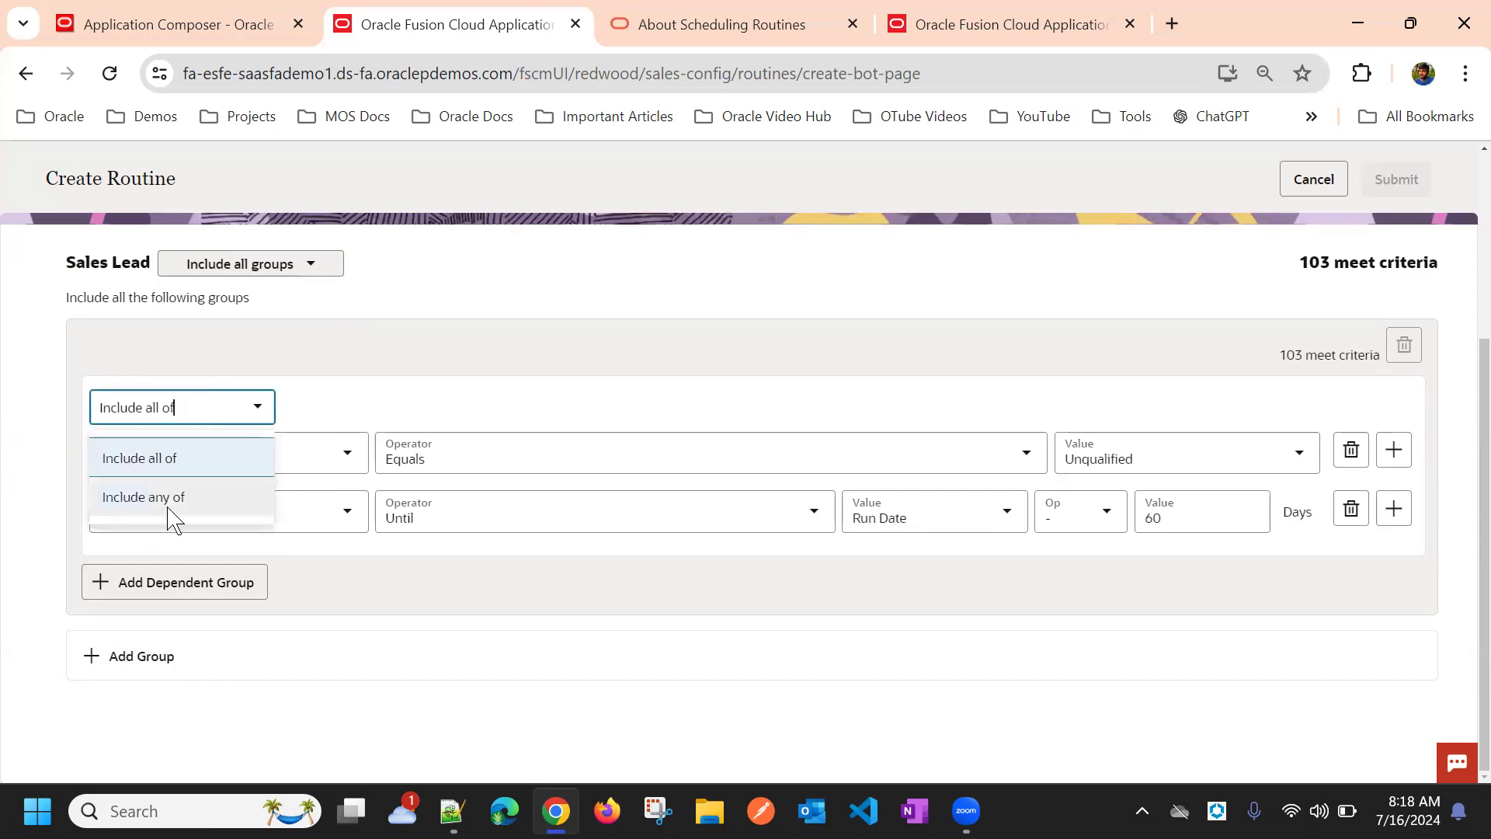
pyautogui.click(435, 419)
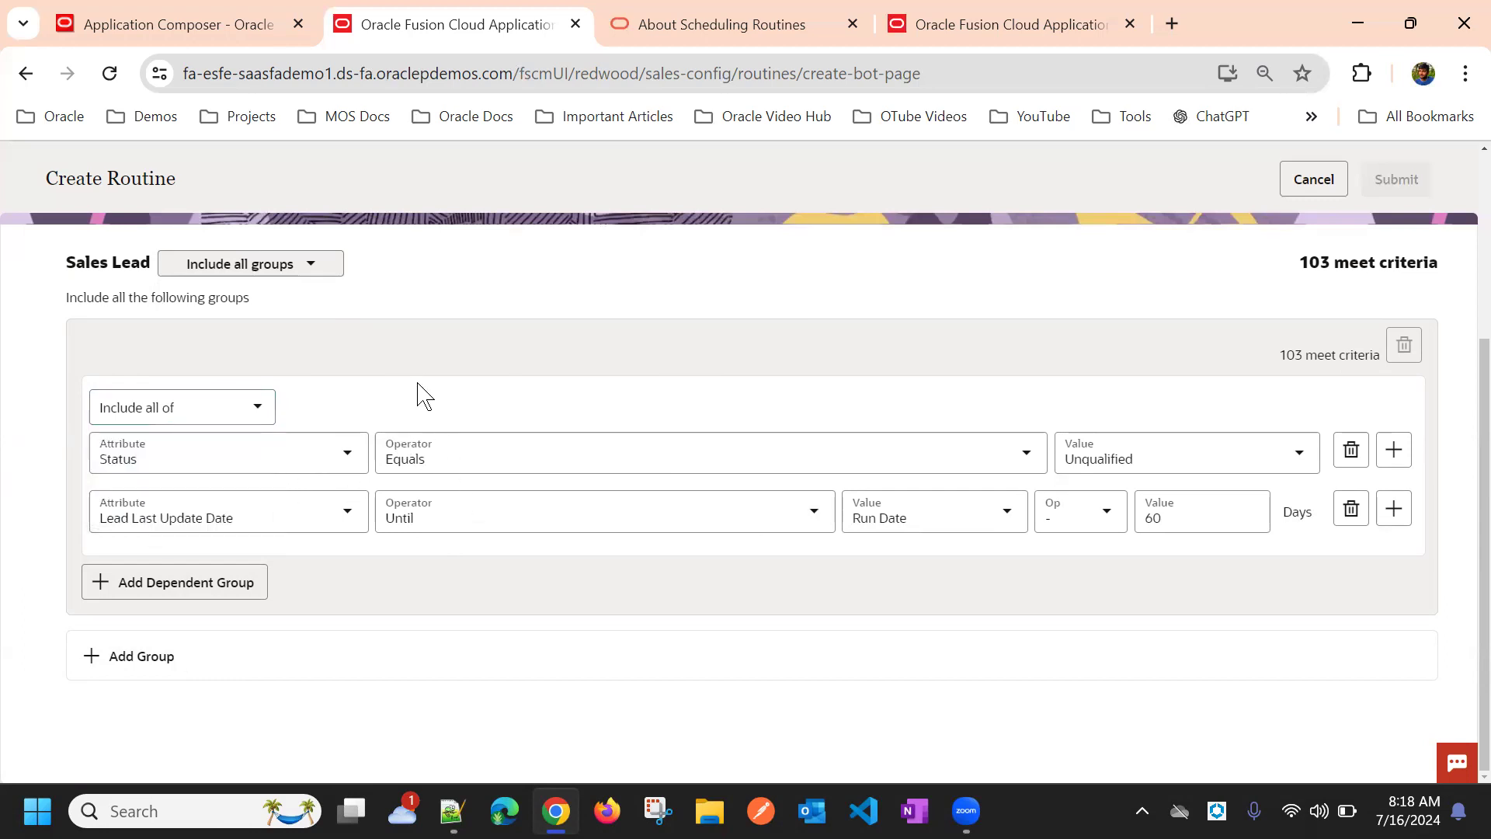
# Add a dependent group to the first rule group and set its dependent object to Sales Lead Product
pyautogui.click(167, 592)
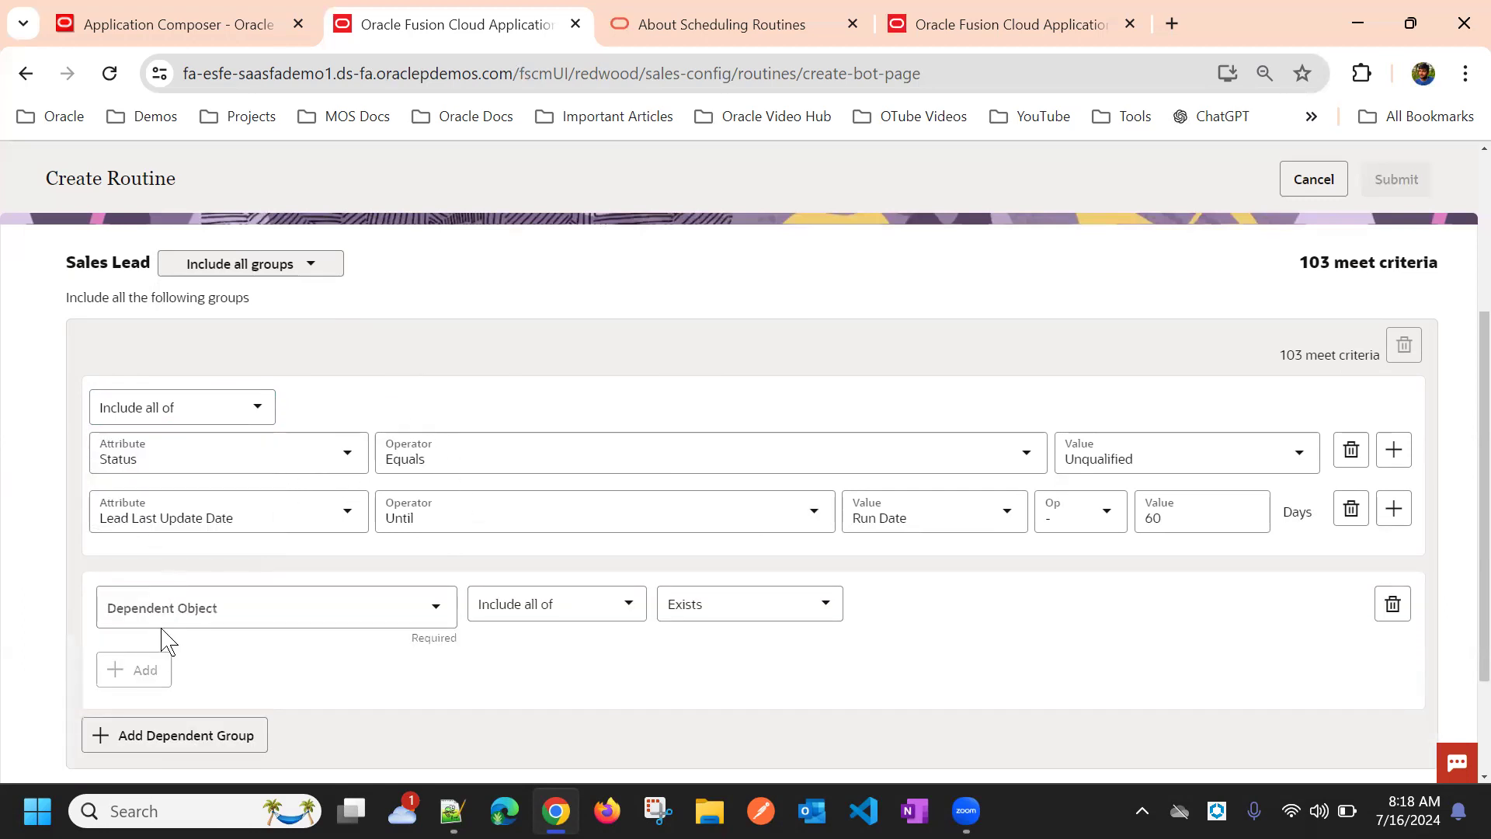
pyautogui.scroll(-1, 333, 572)
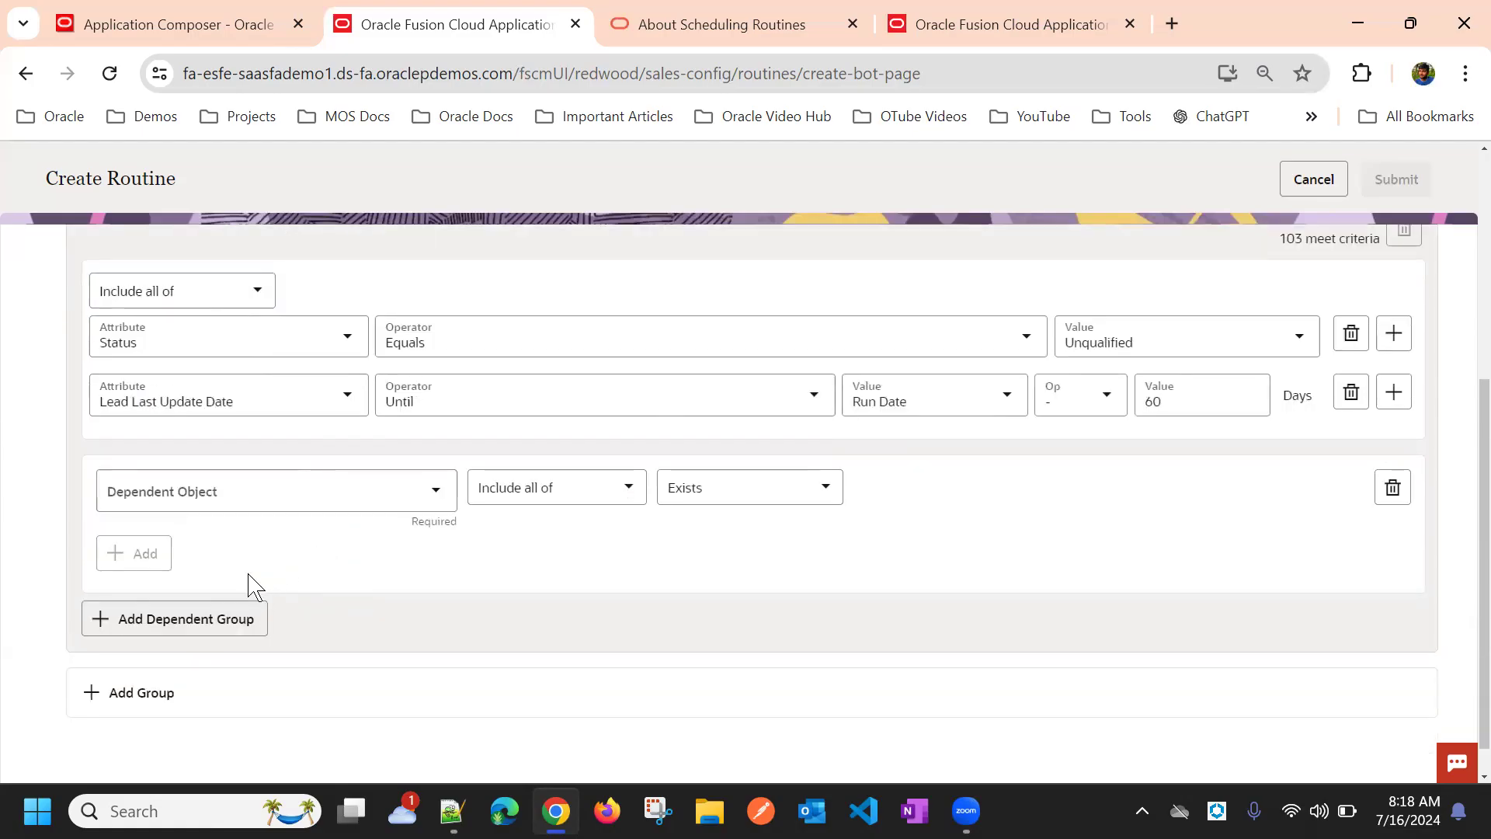
pyautogui.click(165, 291)
pyautogui.click(396, 243)
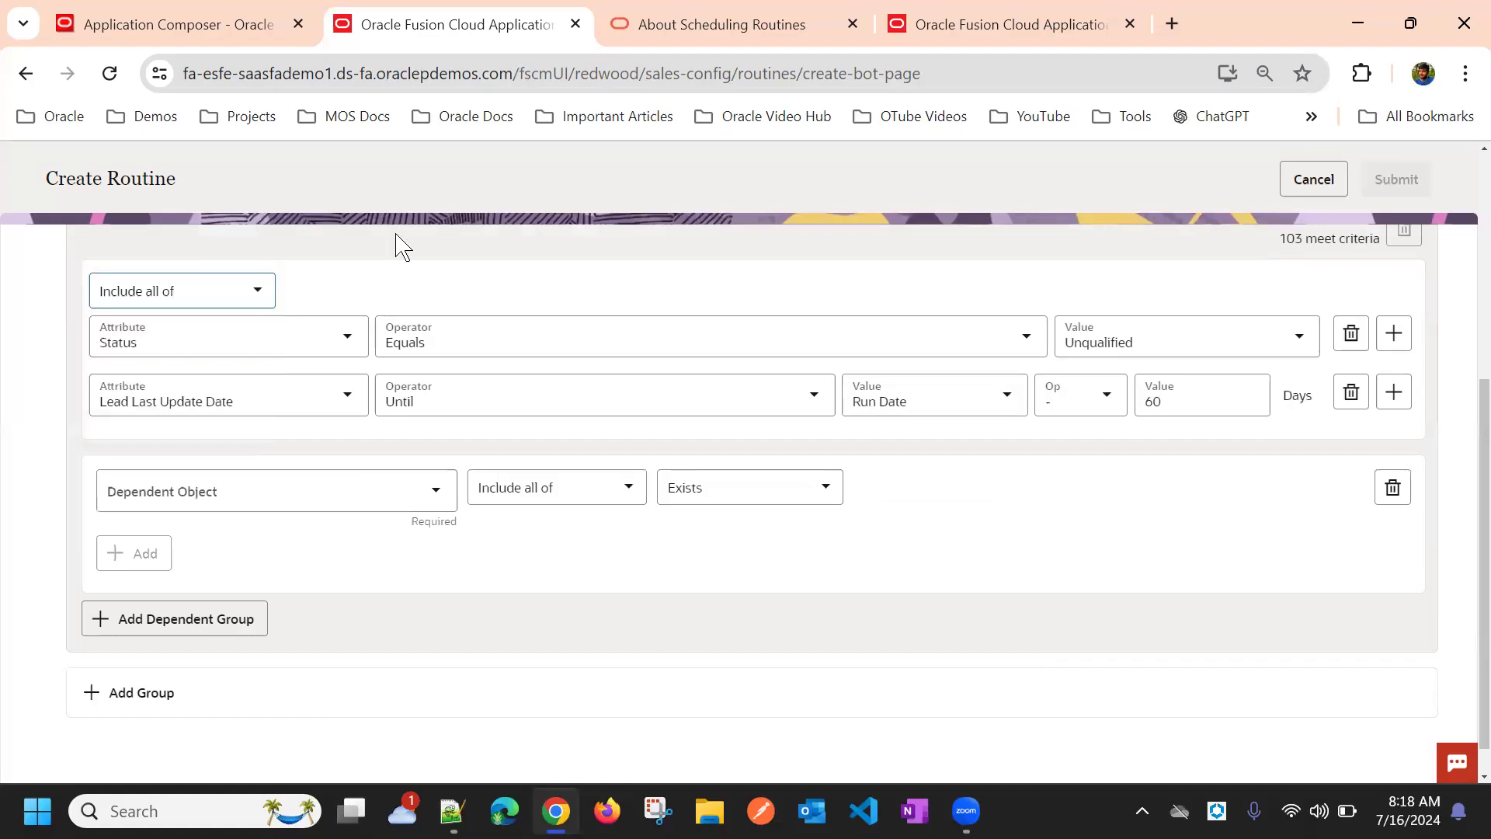
pyautogui.click(279, 484)
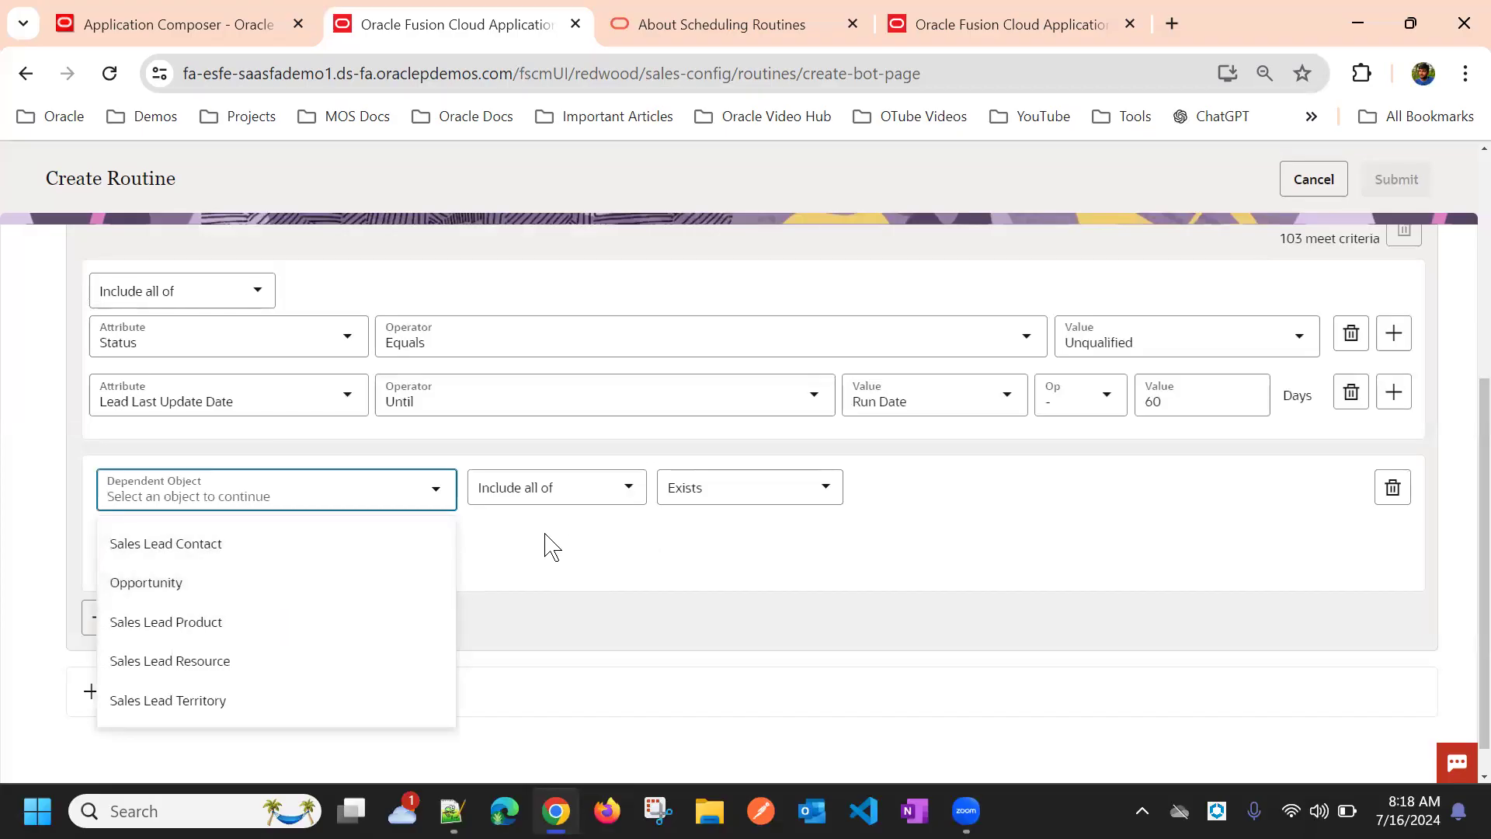
pyautogui.scroll(3, 458, 513)
pyautogui.scroll(1, 627, 509)
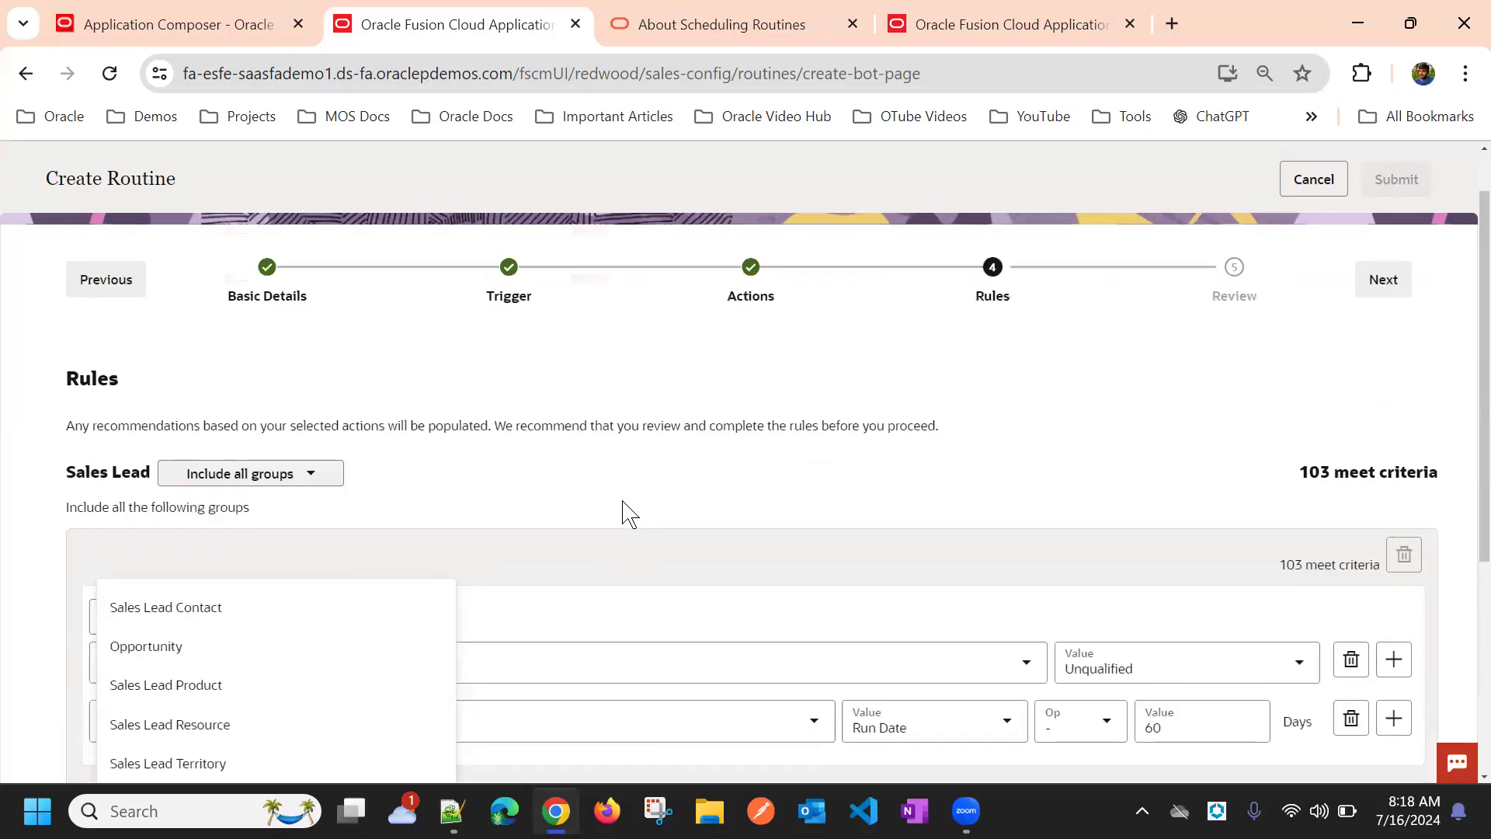
pyautogui.scroll(-4, 342, 602)
pyautogui.scroll(-1, 287, 619)
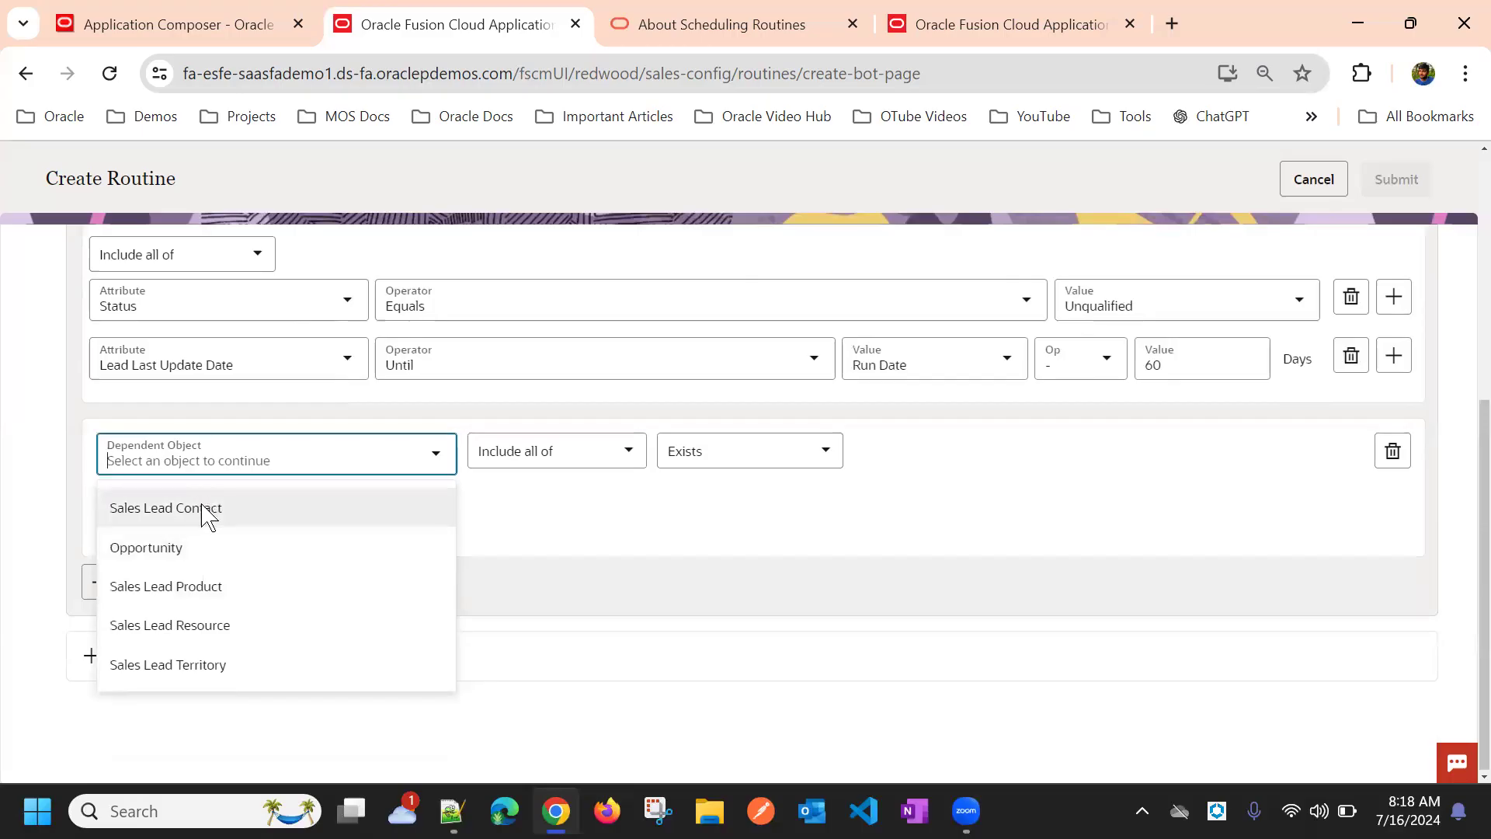
pyautogui.click(228, 586)
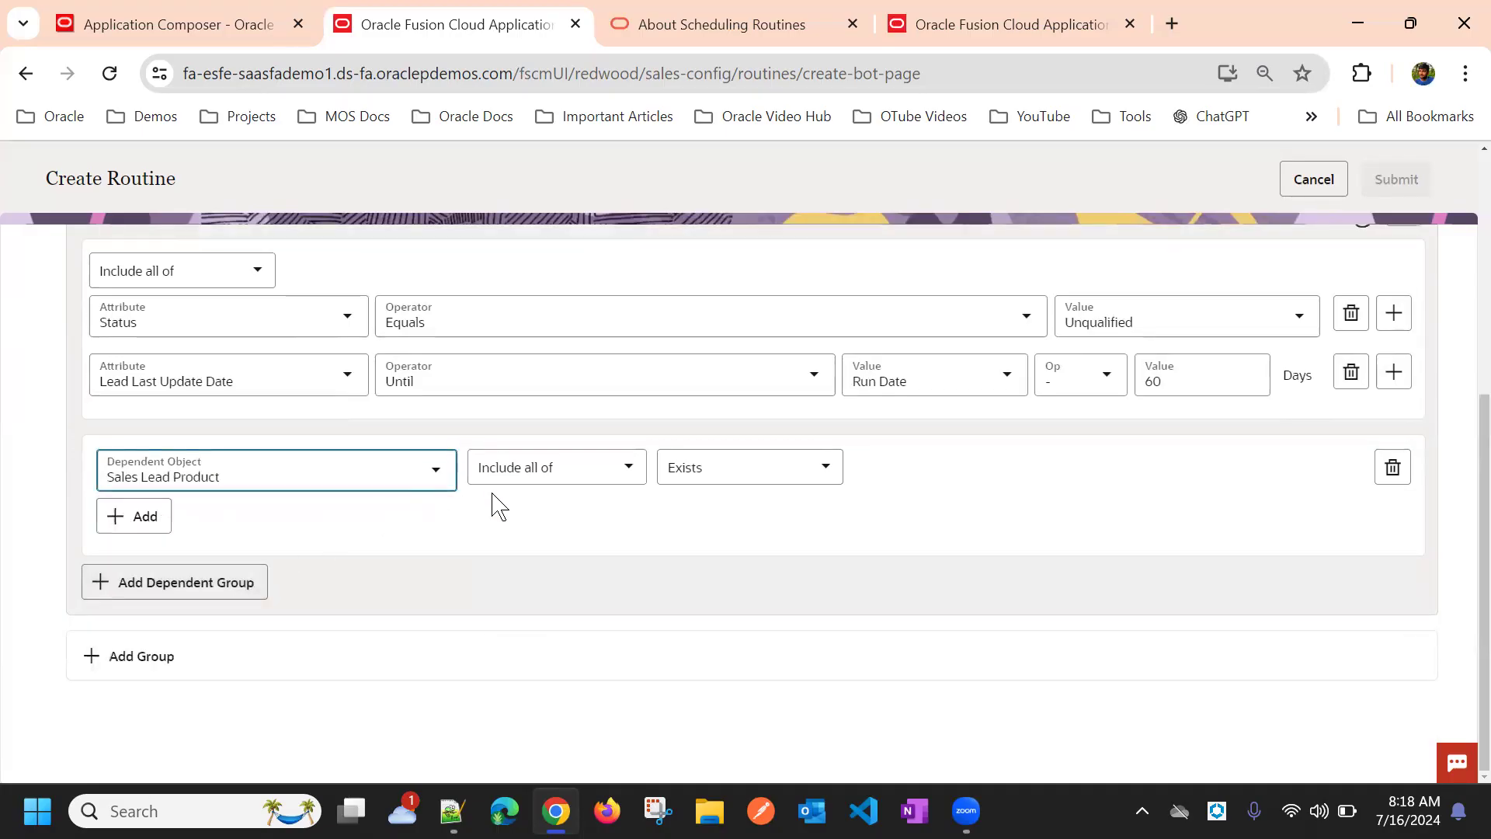
# Set the Sales Lead Product dependent group to Include any of, with the existence option Exists
pyautogui.click(533, 466)
pyautogui.click(548, 519)
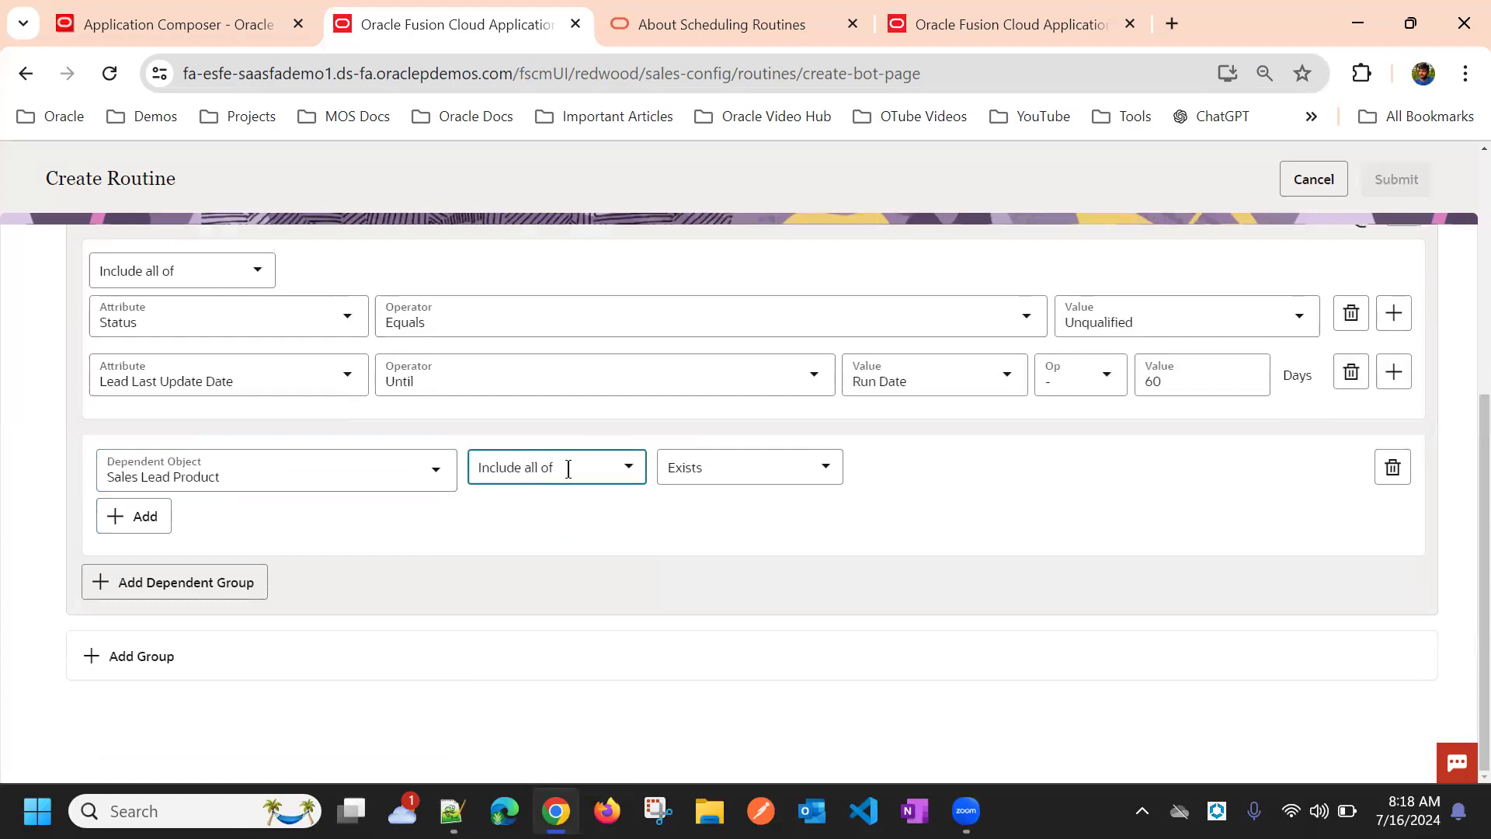
pyautogui.click(725, 466)
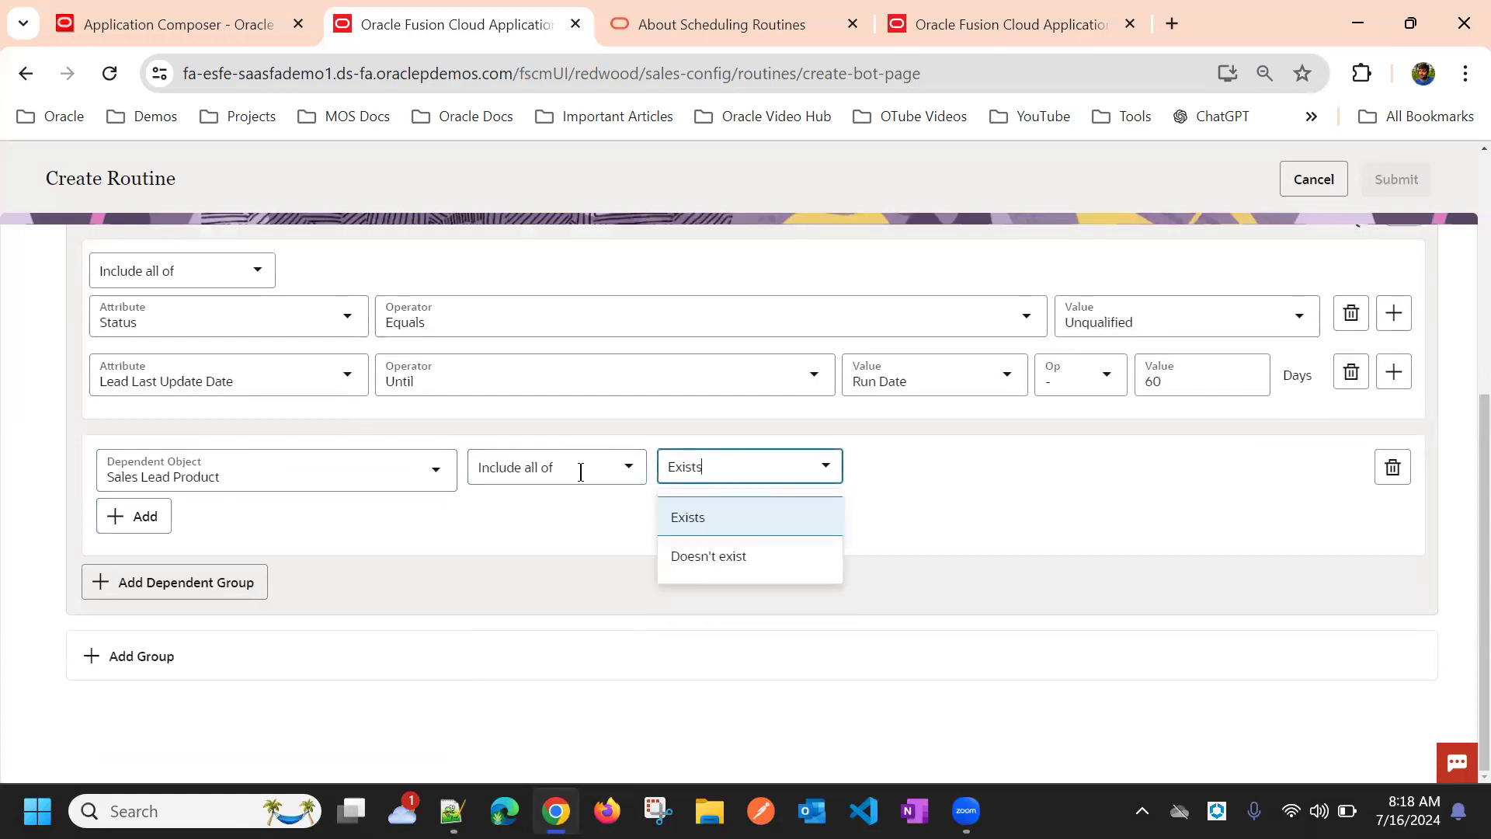
pyautogui.click(580, 472)
pyautogui.click(569, 556)
pyautogui.click(690, 480)
pyautogui.click(615, 535)
pyautogui.click(712, 463)
pyautogui.click(594, 466)
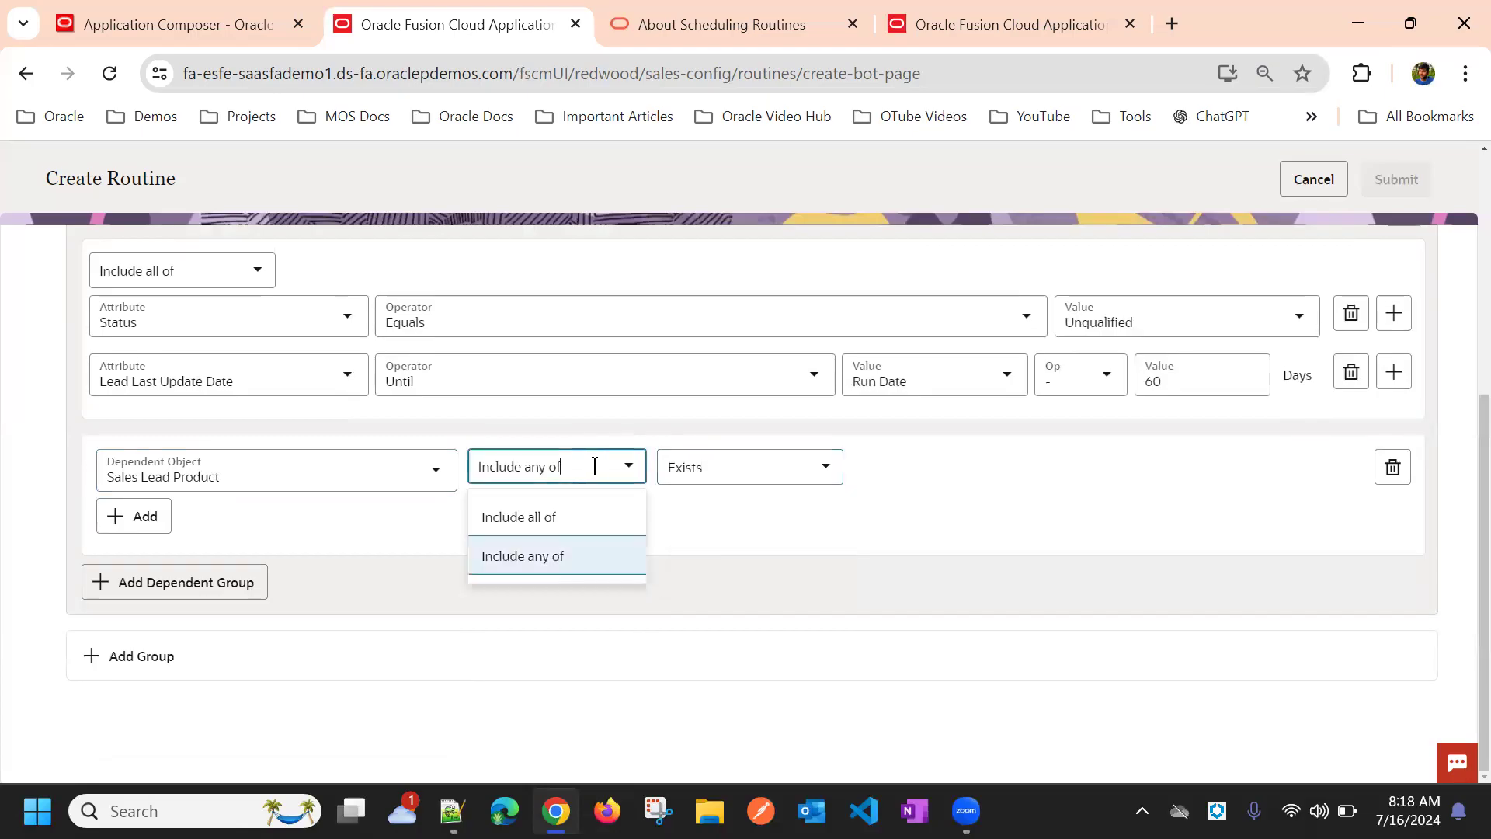
pyautogui.click(377, 544)
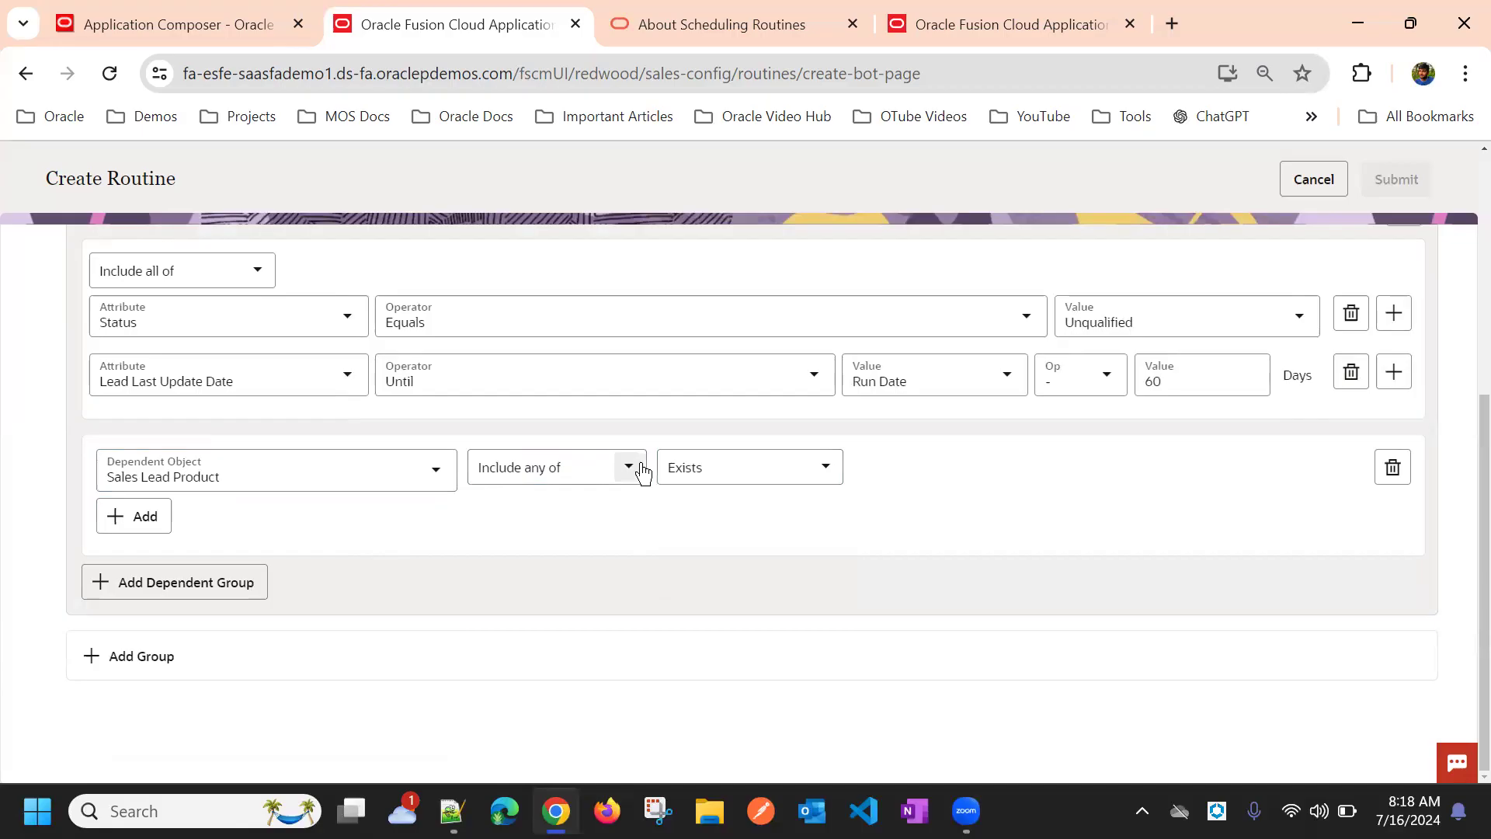
pyautogui.click(708, 466)
pyautogui.click(699, 520)
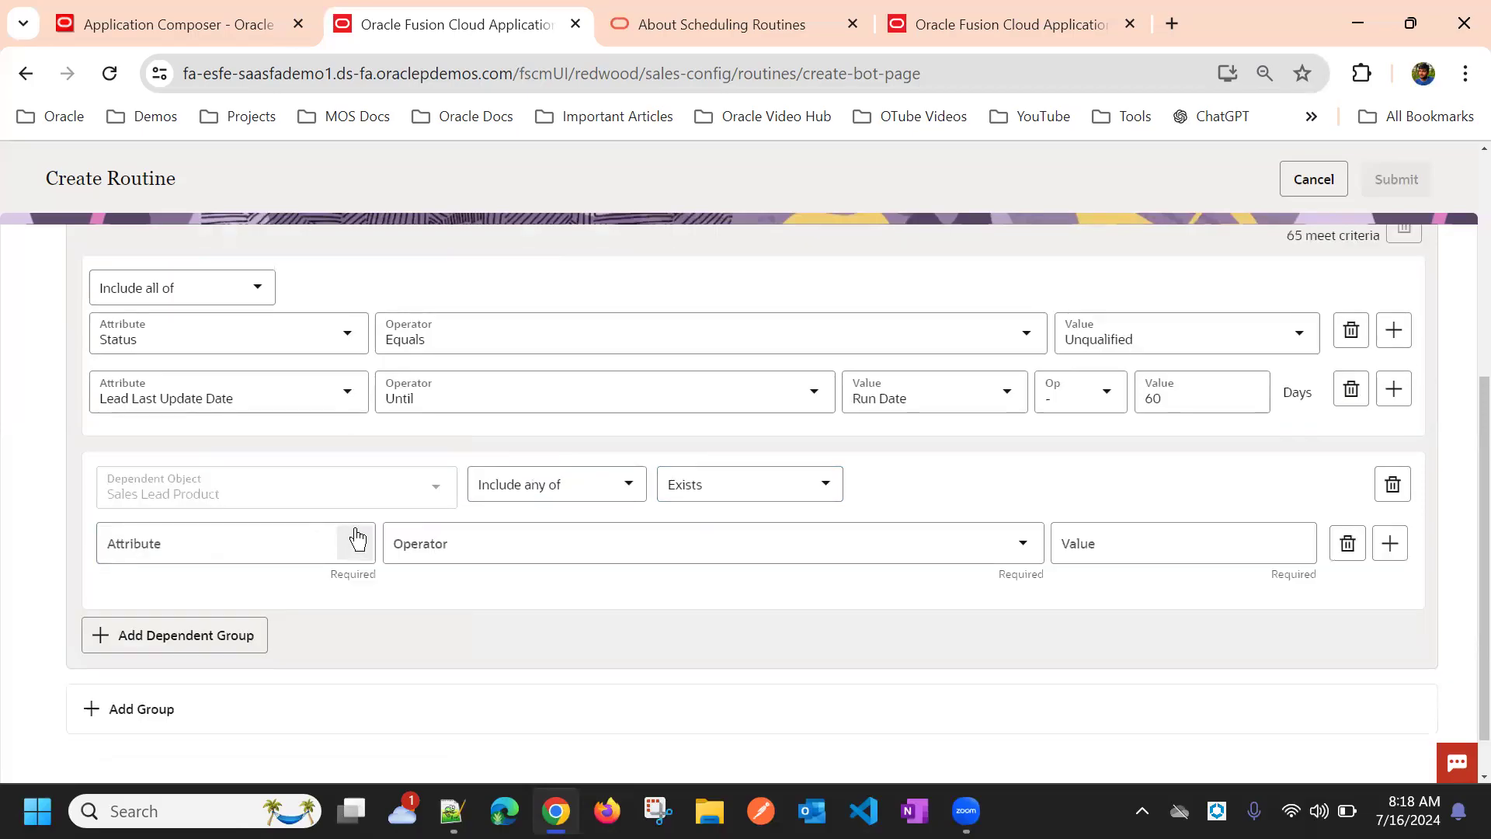
# Choose Item Description as the condition attribute in the Sales Lead Product dependent group, keeping Include any of
pyautogui.click(276, 539)
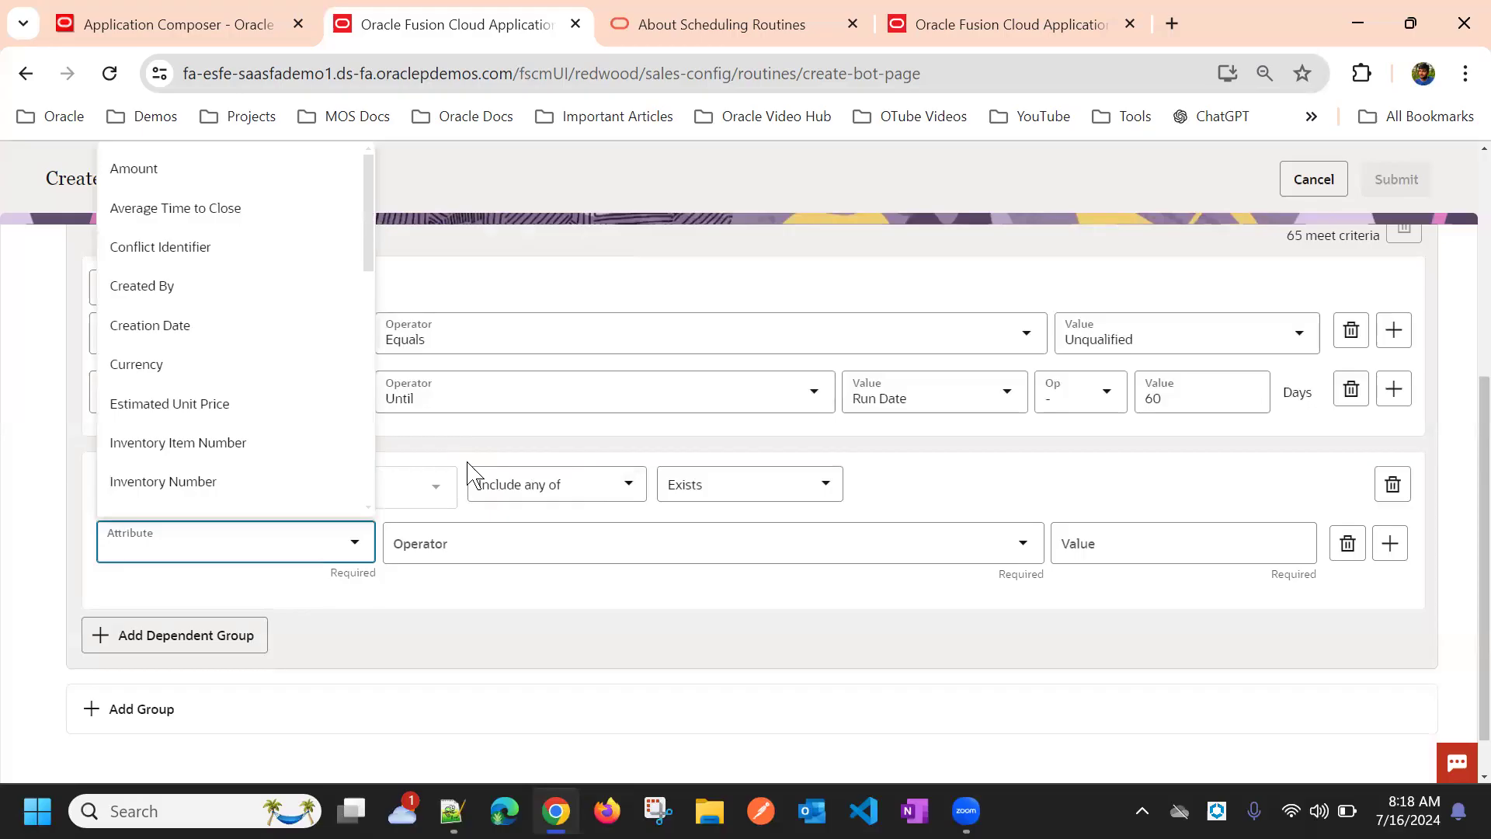
pyautogui.click(575, 491)
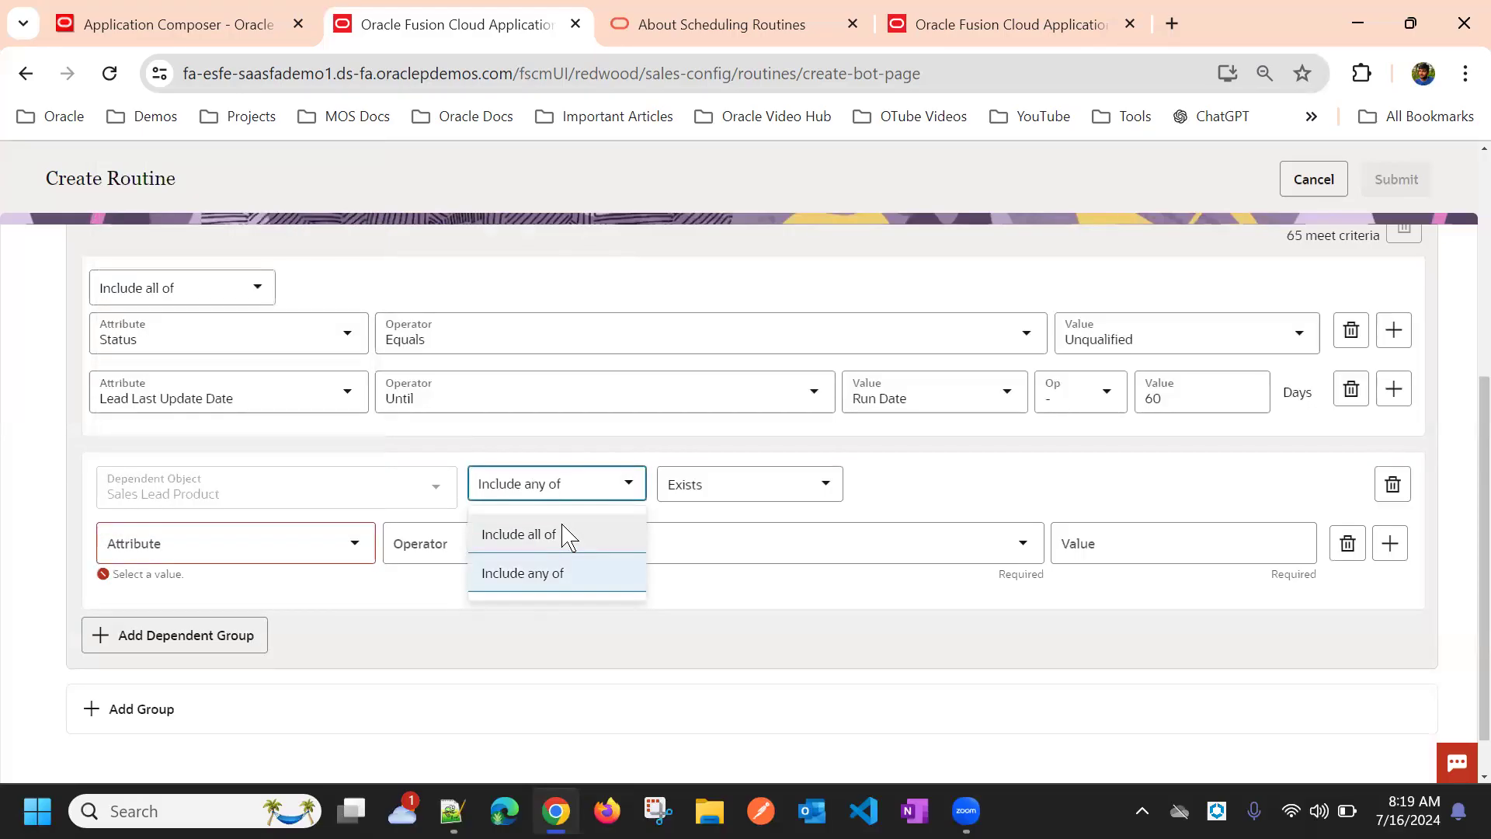
pyautogui.click(489, 574)
pyautogui.click(263, 535)
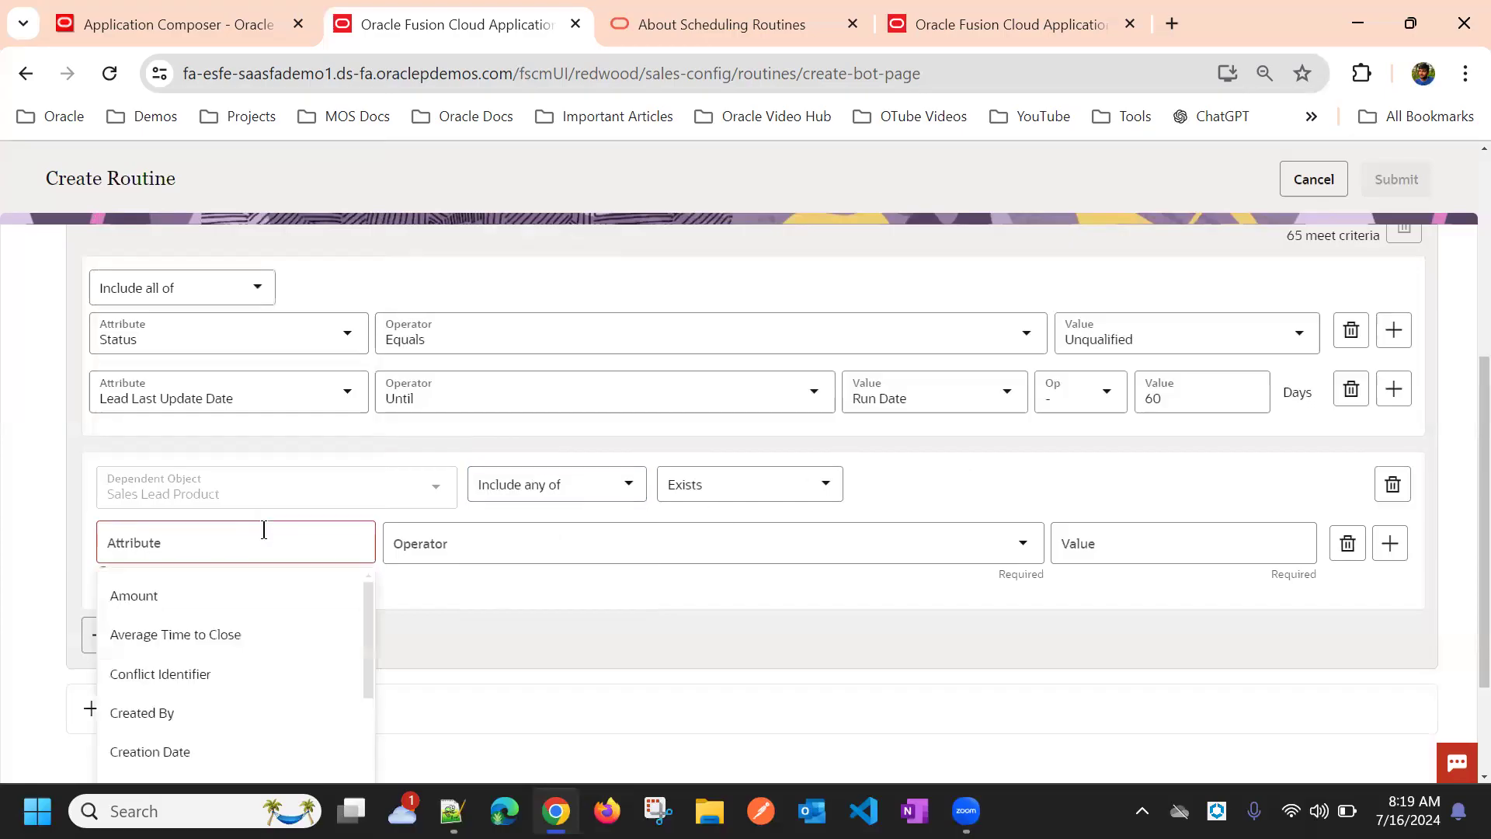
pyautogui.scroll(-3, 214, 350)
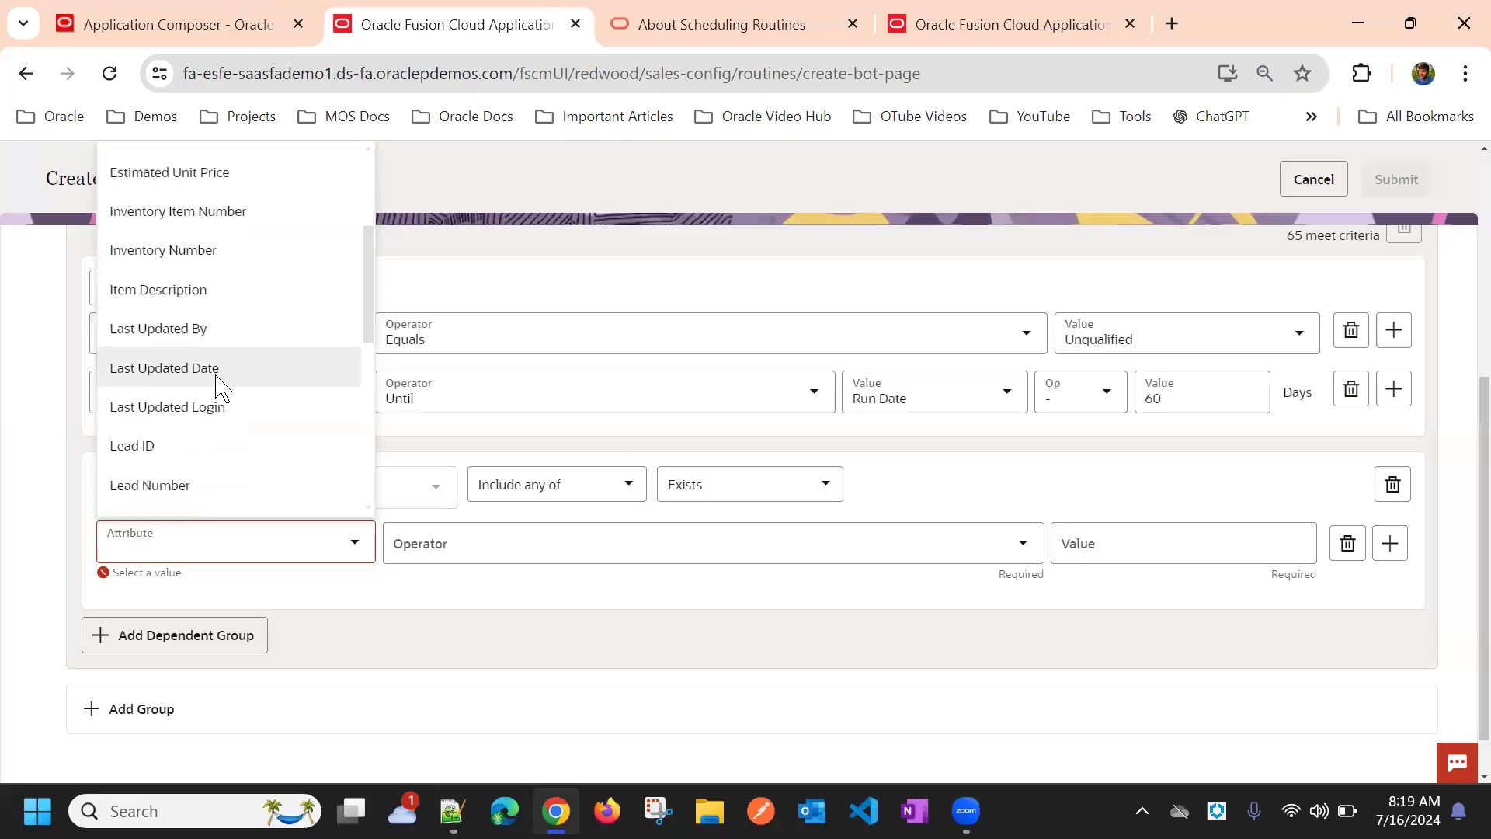
pyautogui.scroll(-2, 206, 466)
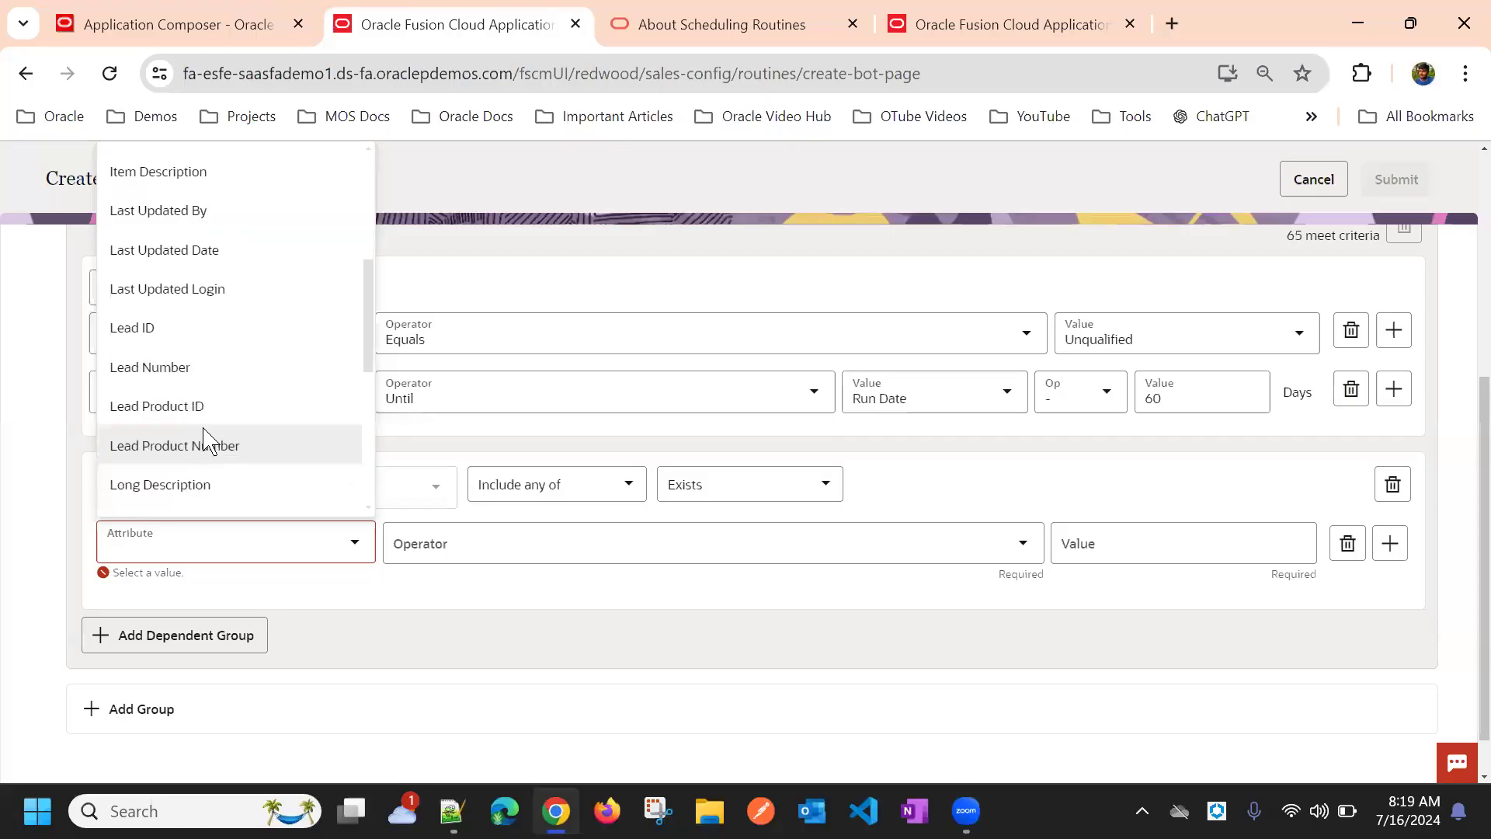
pyautogui.scroll(2, 198, 419)
pyautogui.click(181, 287)
# Complete the Item Description condition with the operator Equals and the value Green Server
pyautogui.click(490, 536)
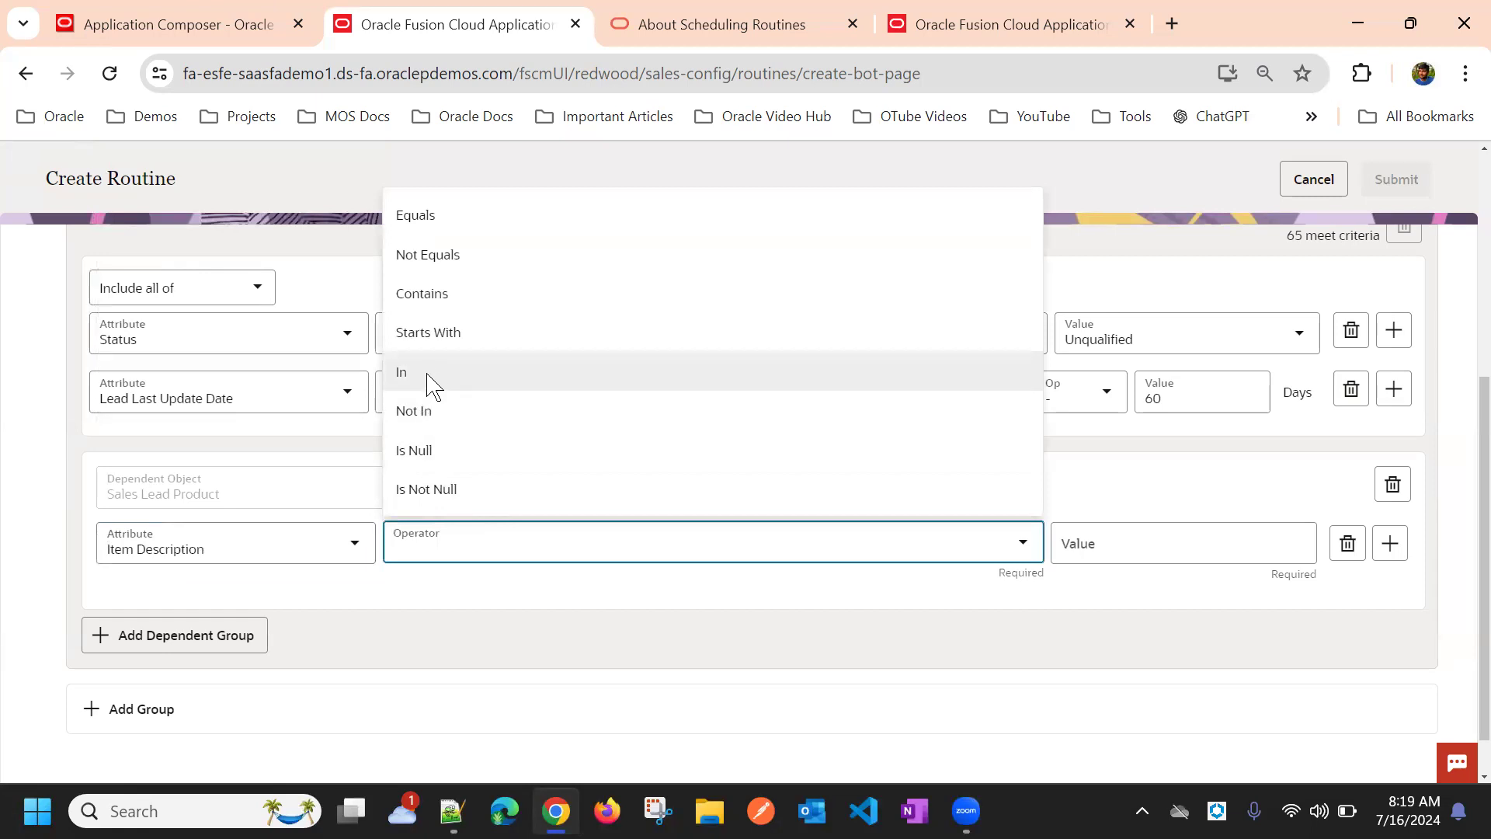
pyautogui.click(469, 222)
pyautogui.click(1148, 538)
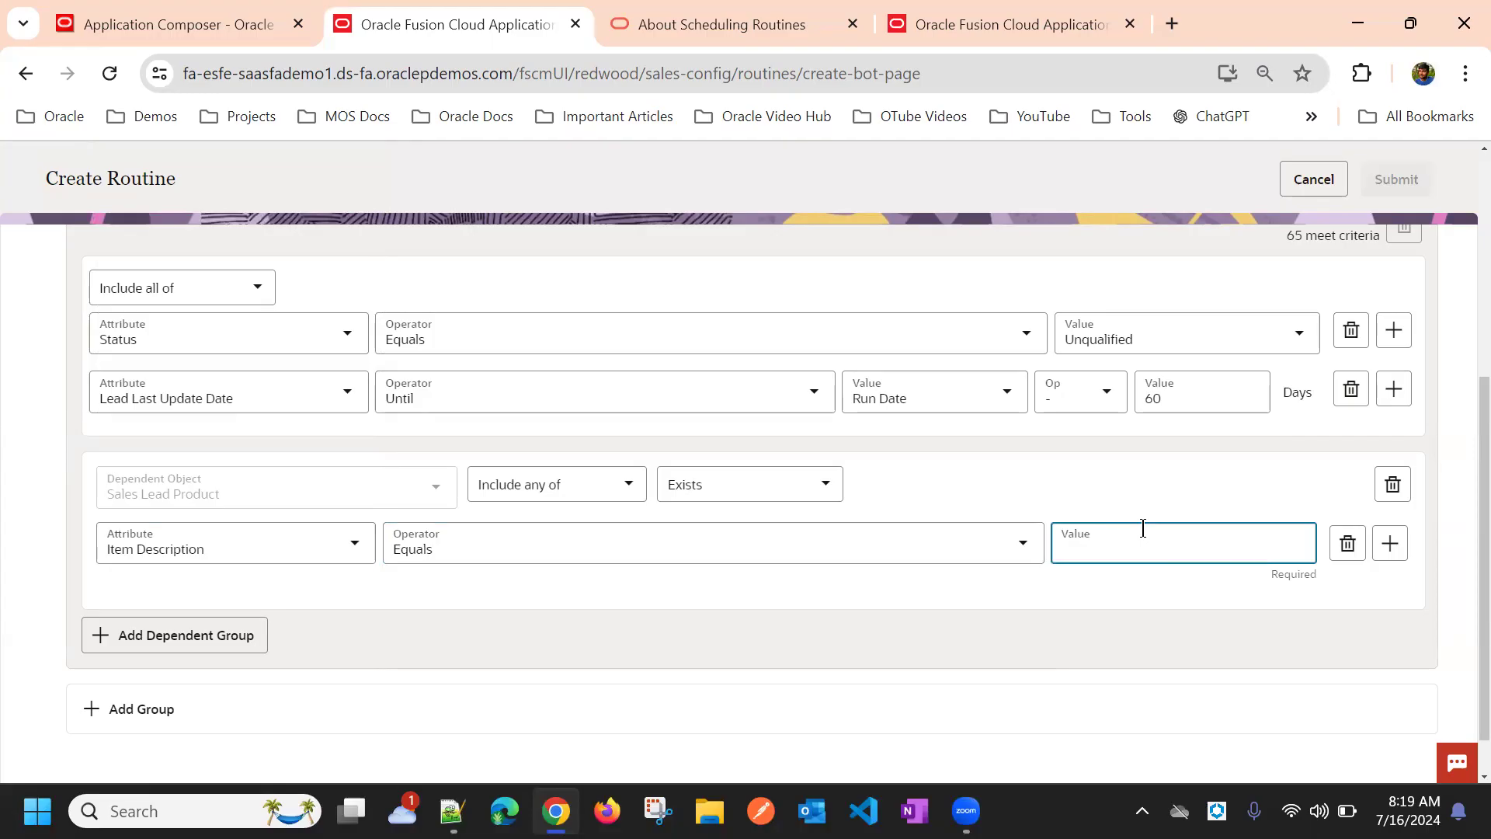
pyautogui.write('Gree')
pyautogui.click(1123, 499)
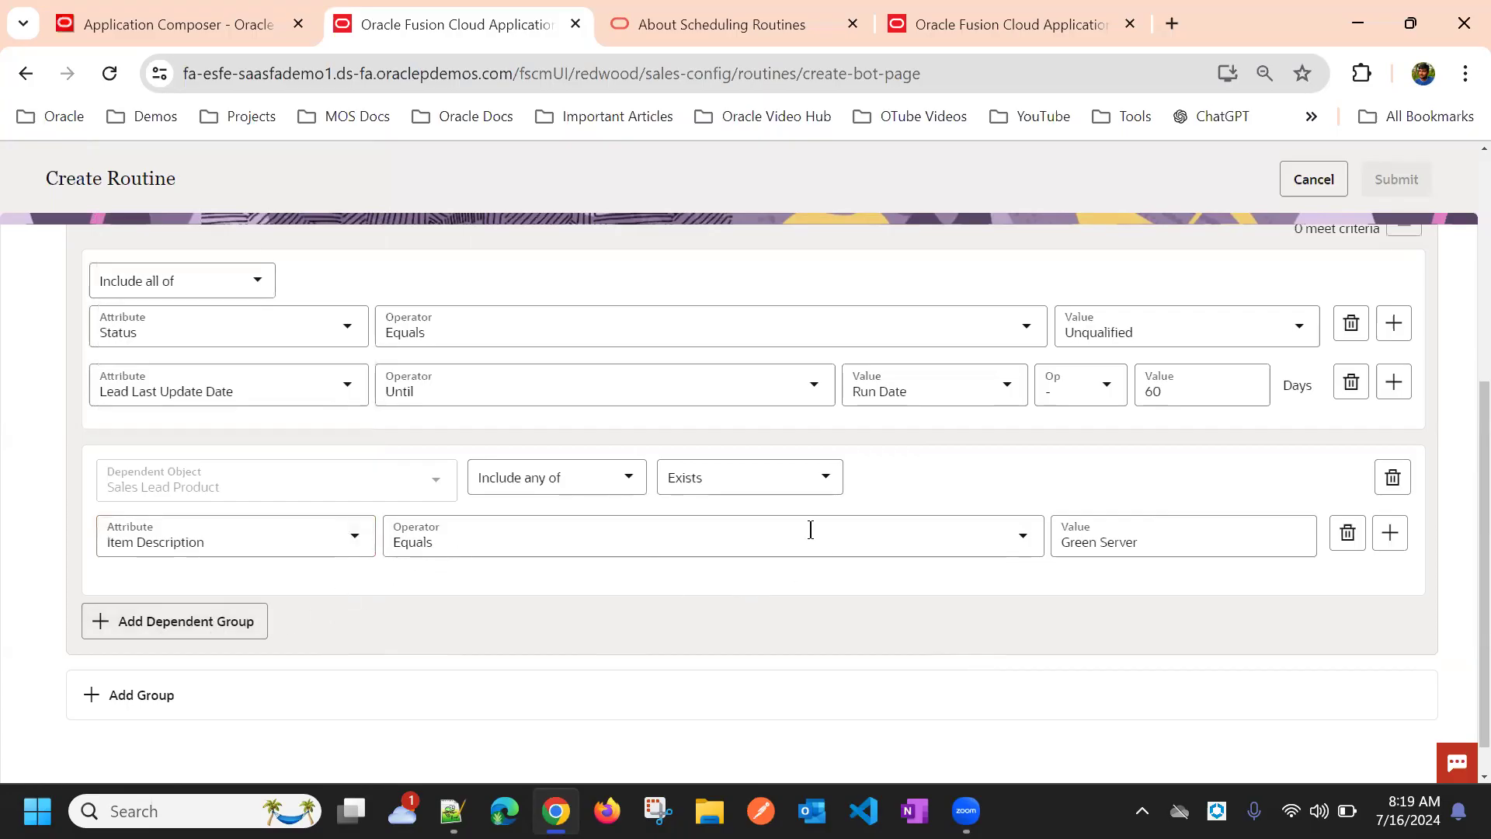
# Review the Sales Lead rule groups together with the dependent product condition and check how many records meet the criteria
pyautogui.scroll(2, 810, 530)
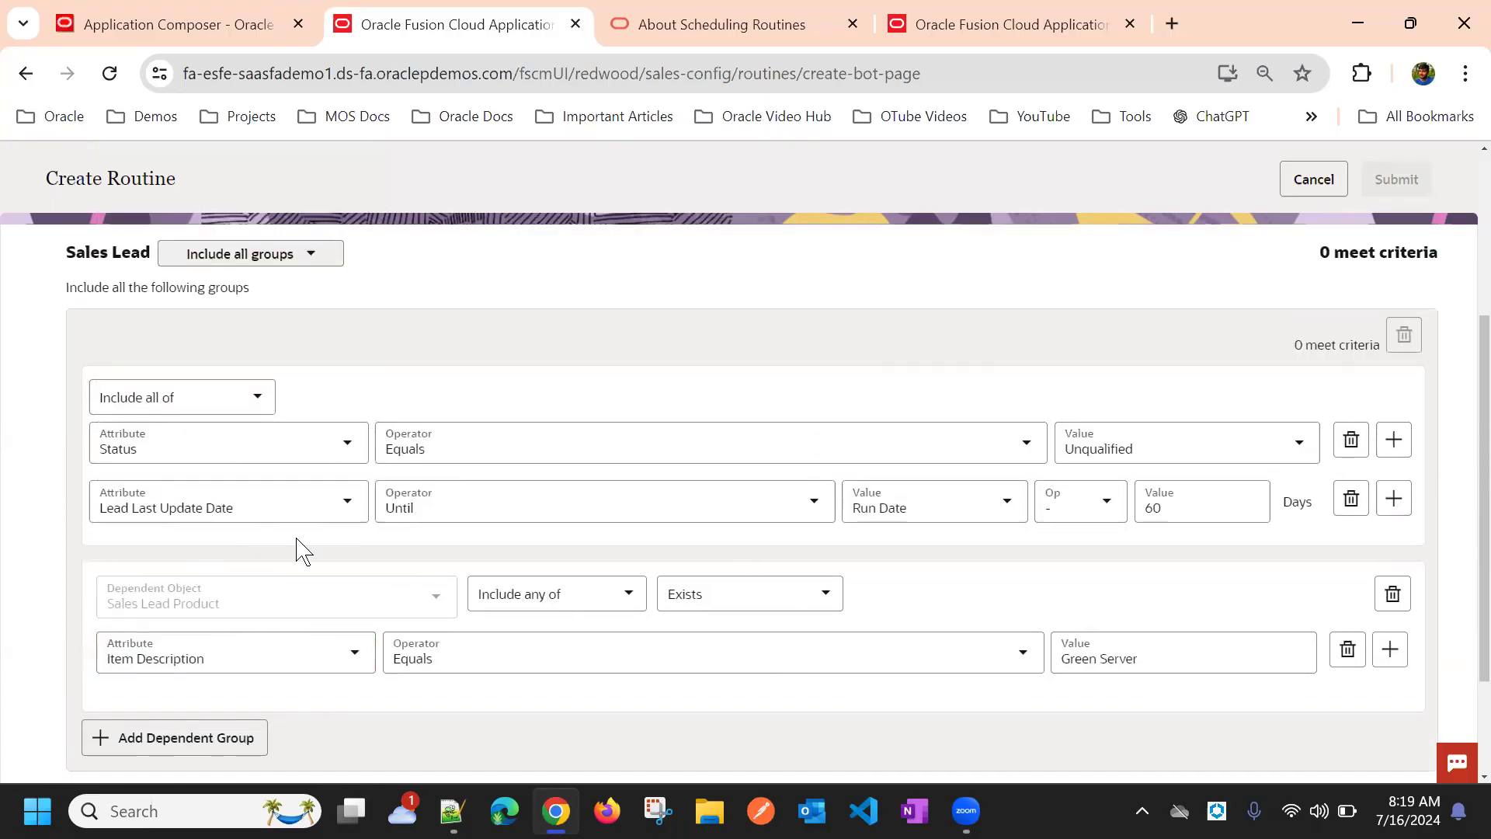
pyautogui.scroll(-2, 380, 536)
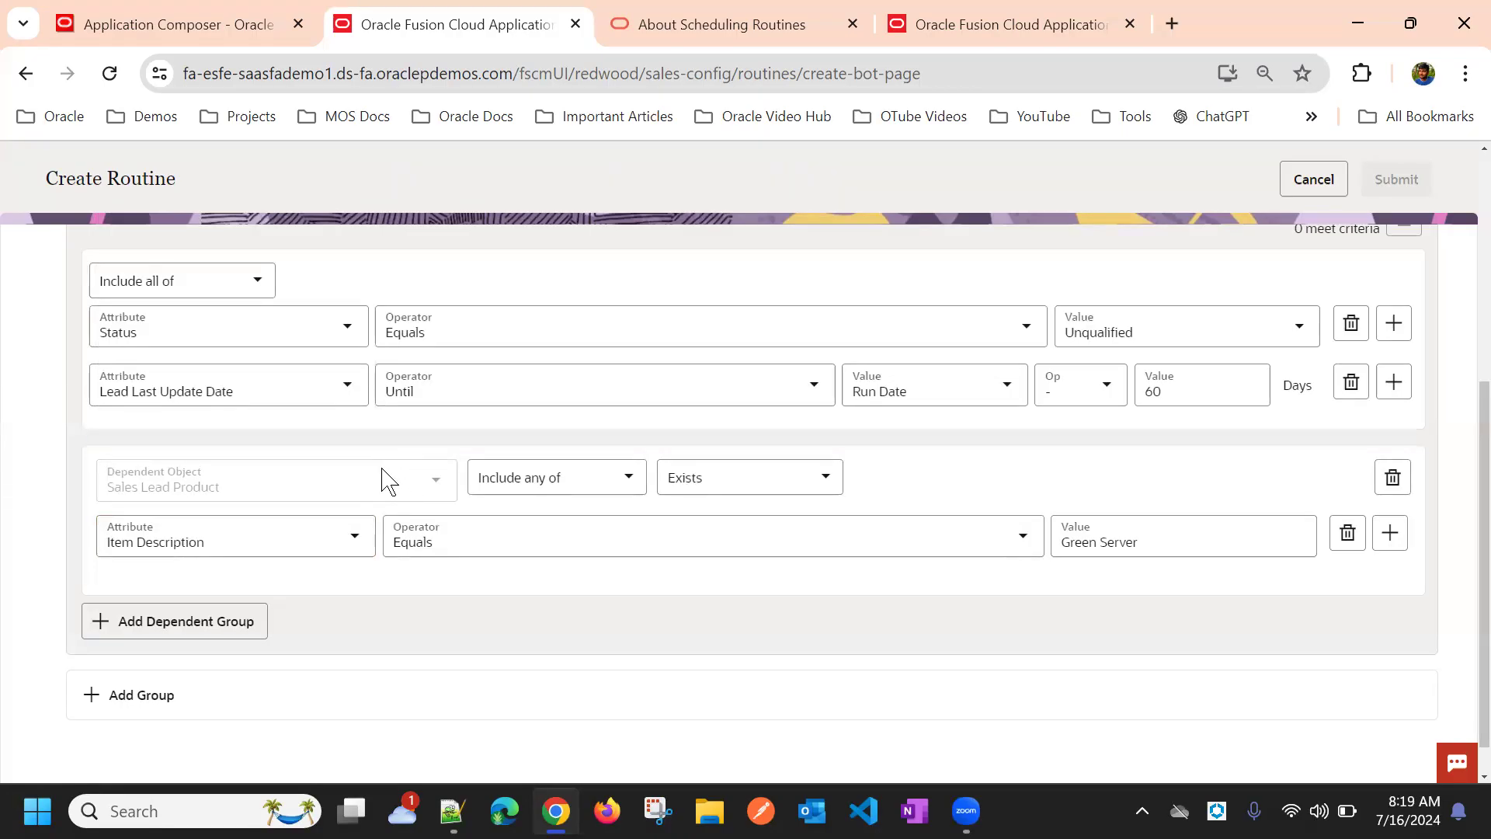
pyautogui.scroll(4, 380, 509)
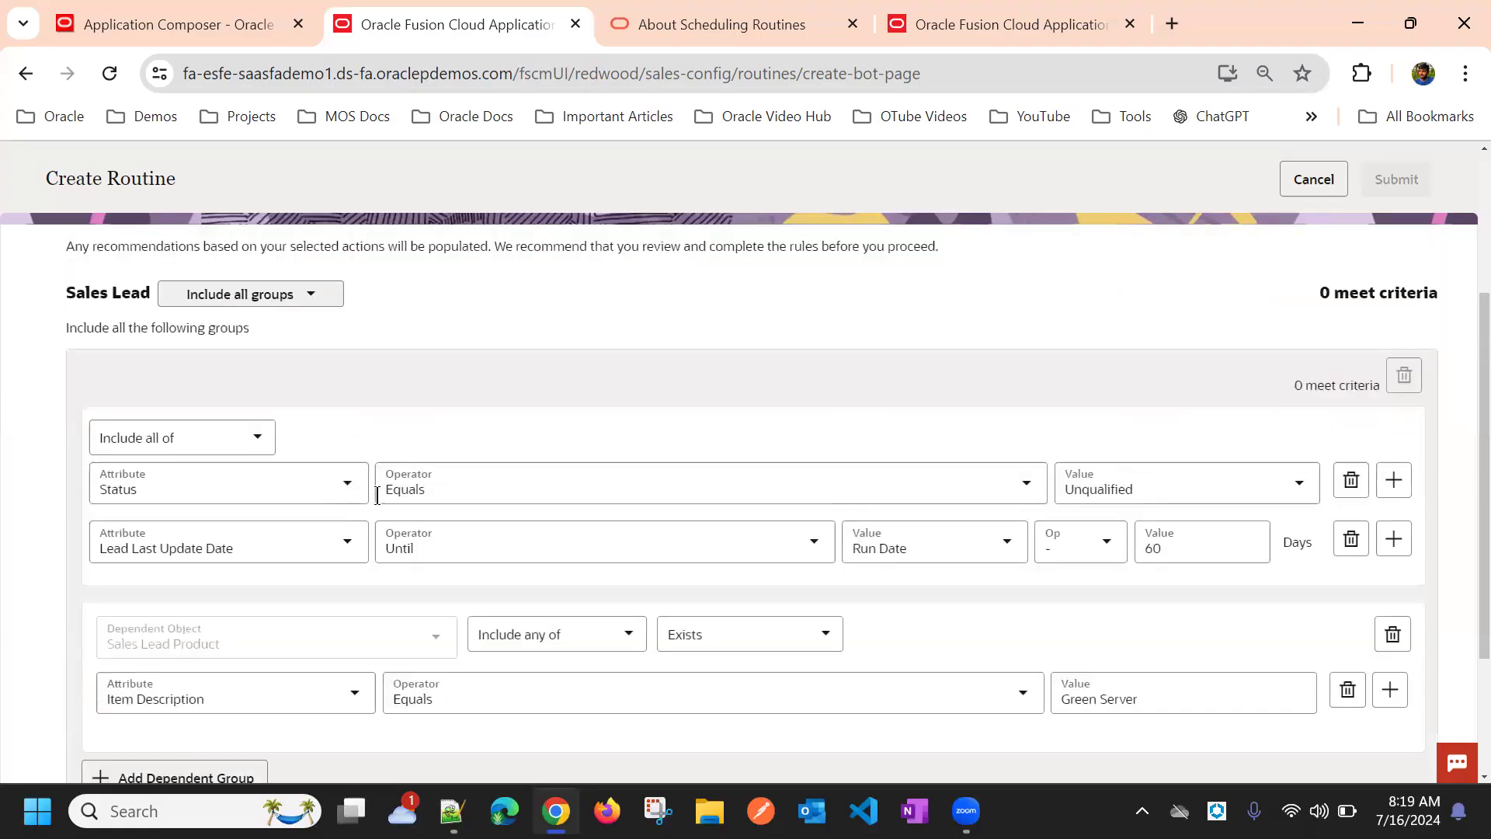
pyautogui.scroll(-4, 447, 505)
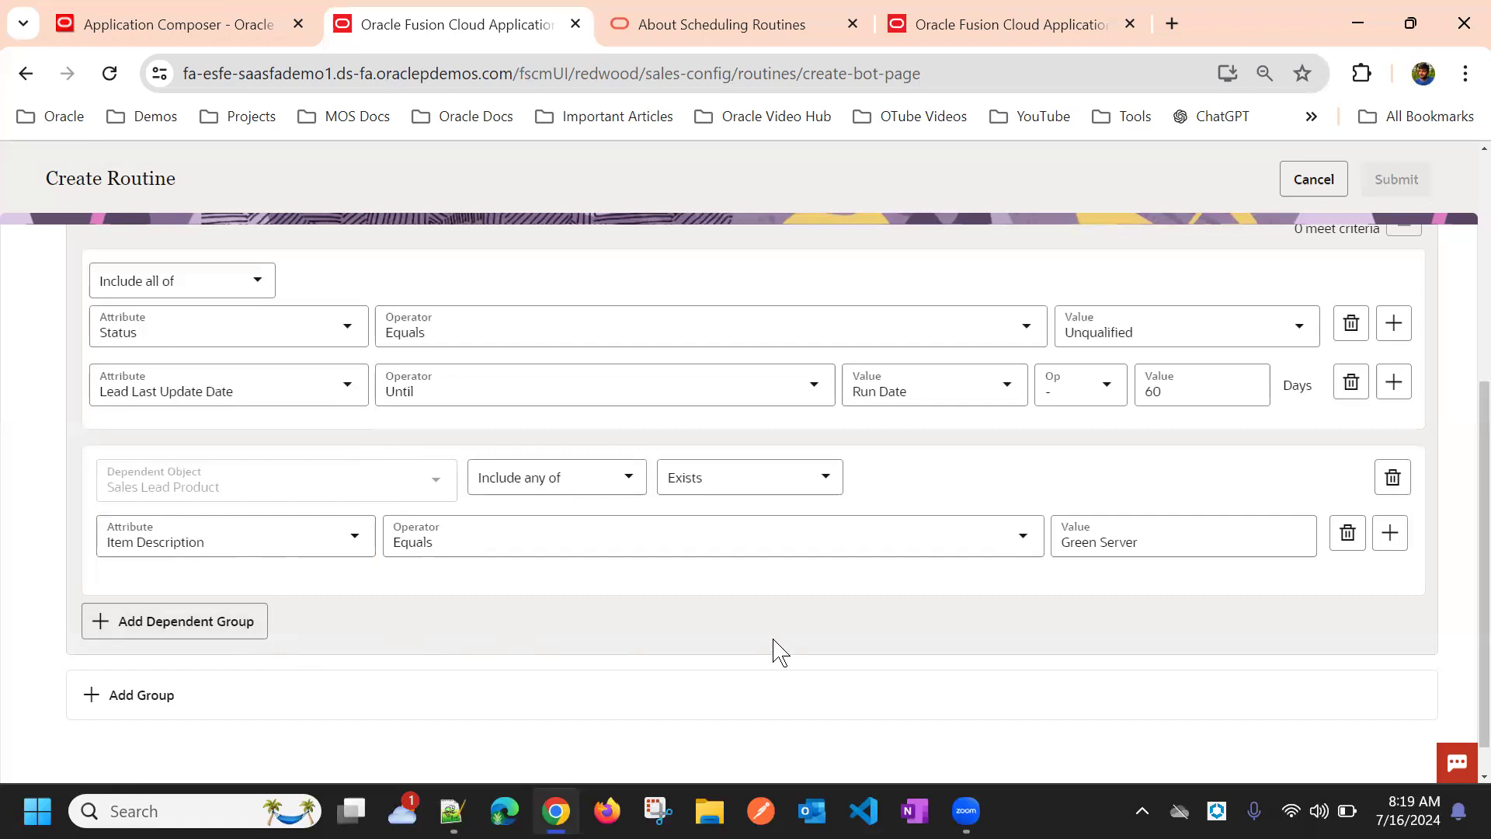
pyautogui.scroll(2, 769, 645)
pyautogui.scroll(-2, 460, 723)
pyautogui.scroll(2, 531, 552)
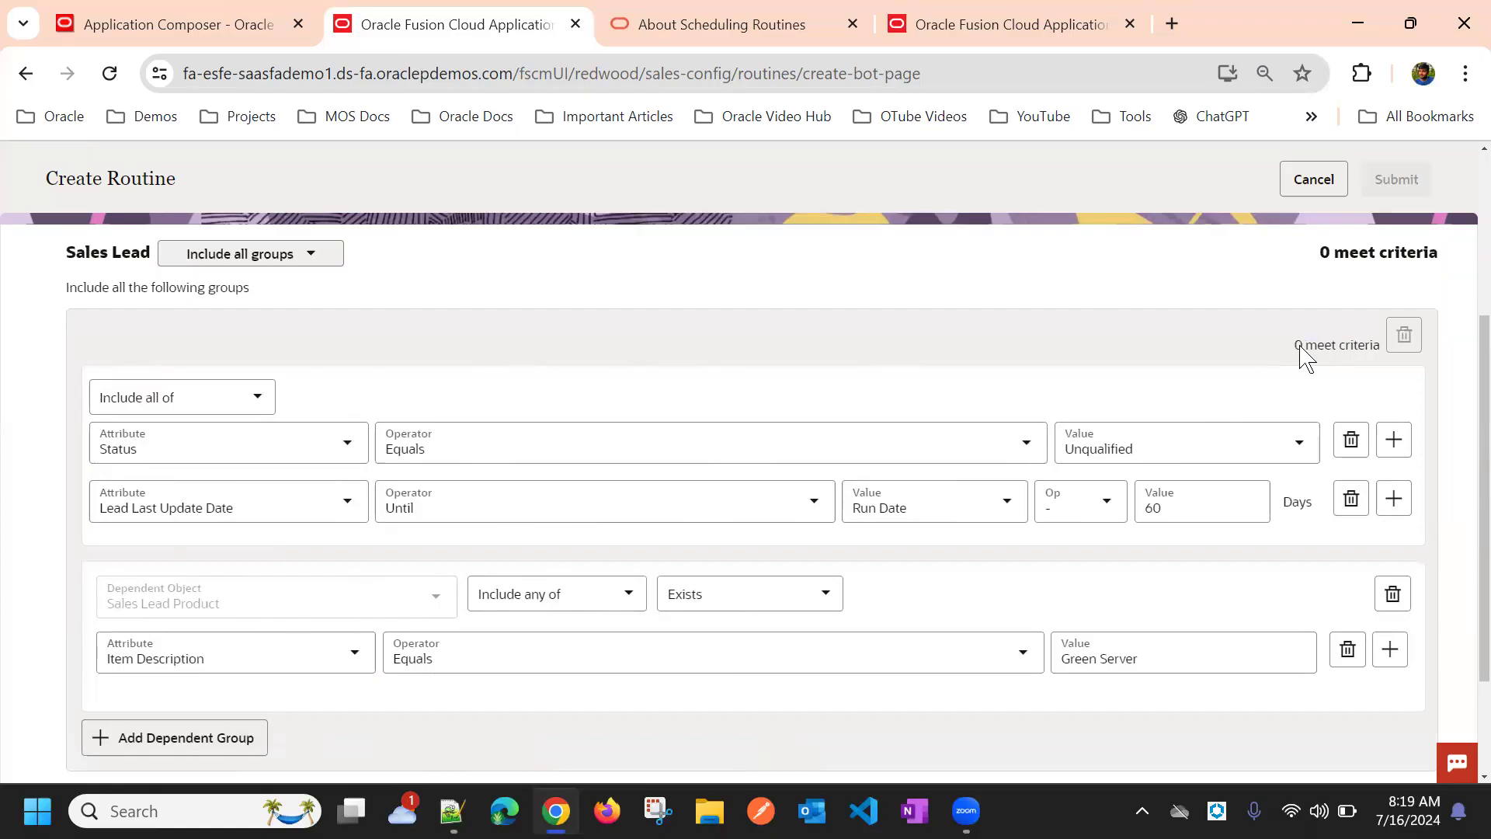
pyautogui.scroll(-2, 714, 579)
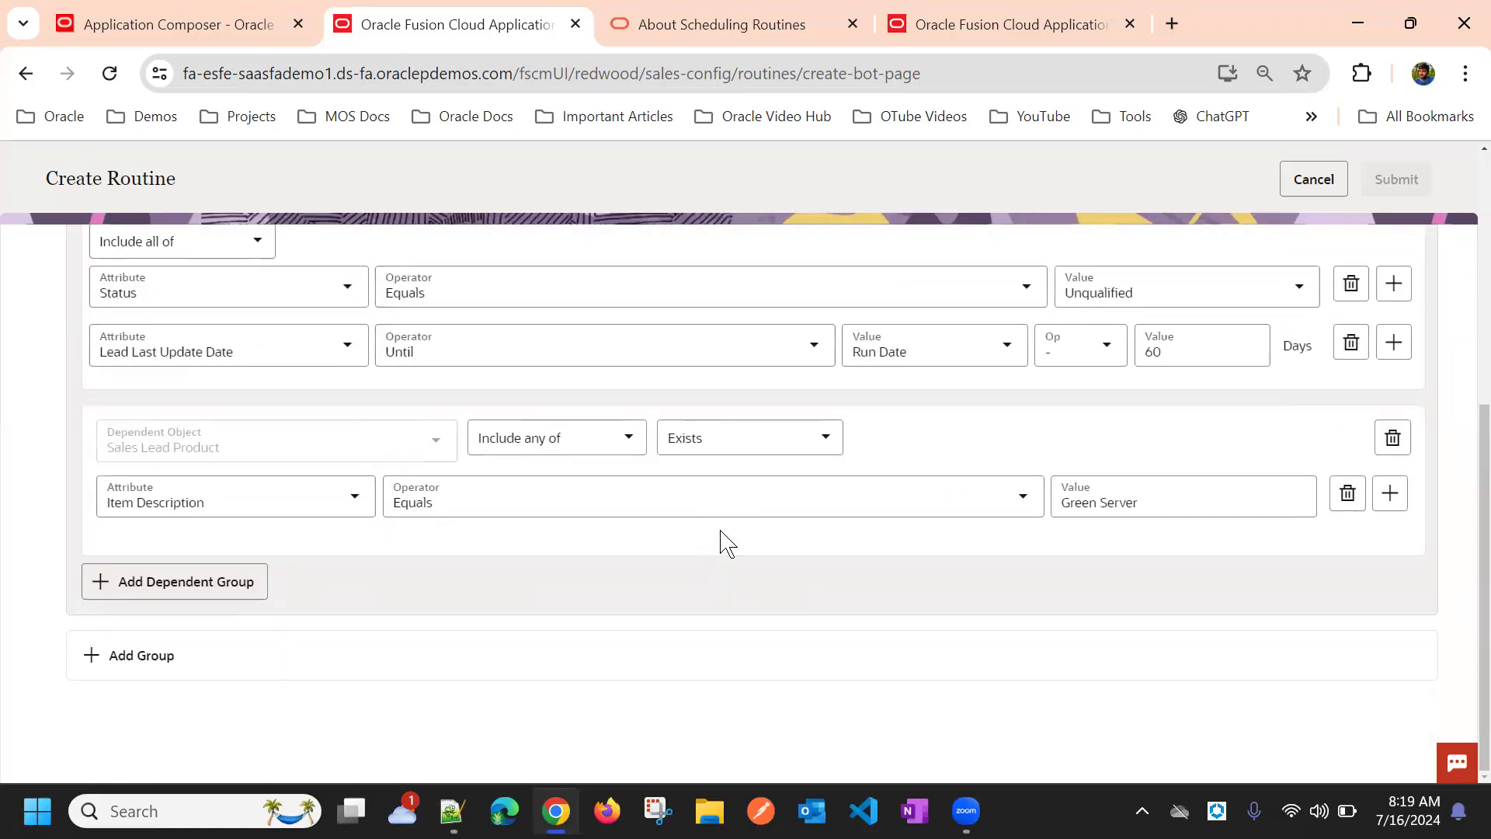
pyautogui.scroll(3, 723, 543)
pyautogui.scroll(2, 452, 500)
pyautogui.scroll(-3, 453, 500)
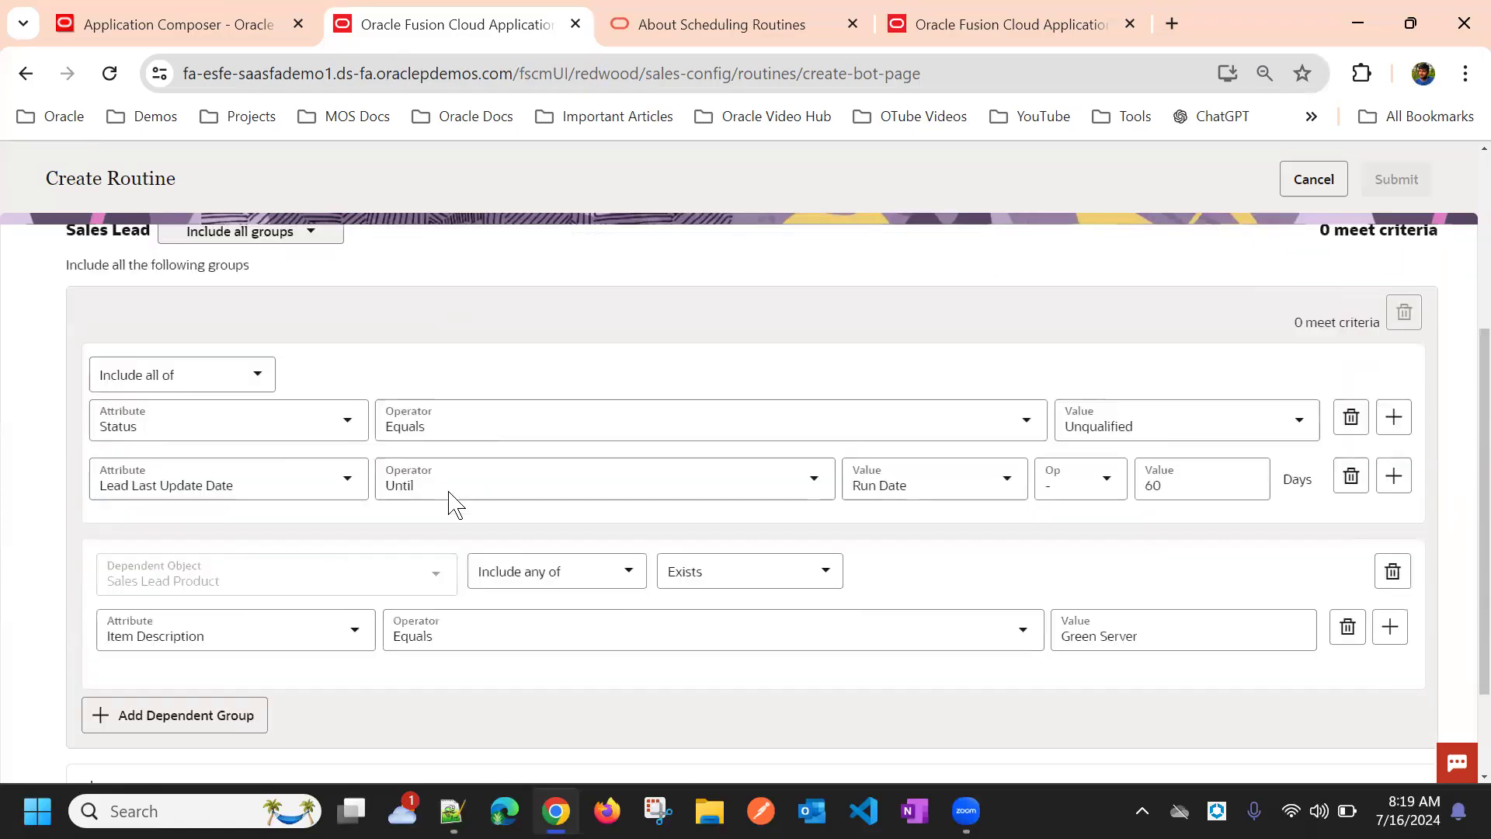
pyautogui.scroll(3, 466, 462)
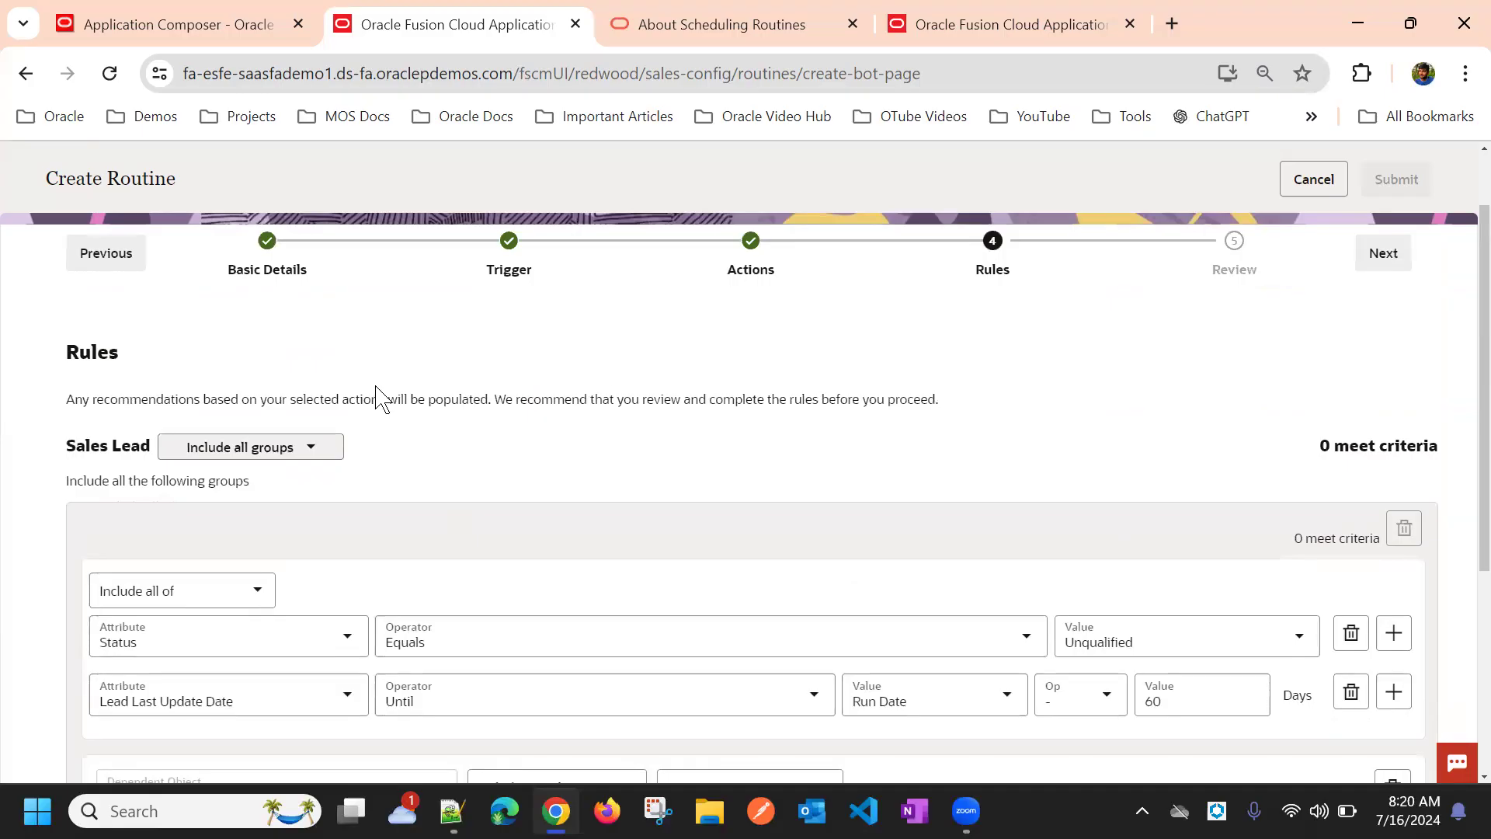
pyautogui.scroll(-2, 377, 399)
pyautogui.moveTo(1319, 336); pyautogui.dragTo(1442, 356)
# Delete the Sales Lead Product dependent group and check the updated number of records meeting the criteria
pyautogui.scroll(-3, 956, 469)
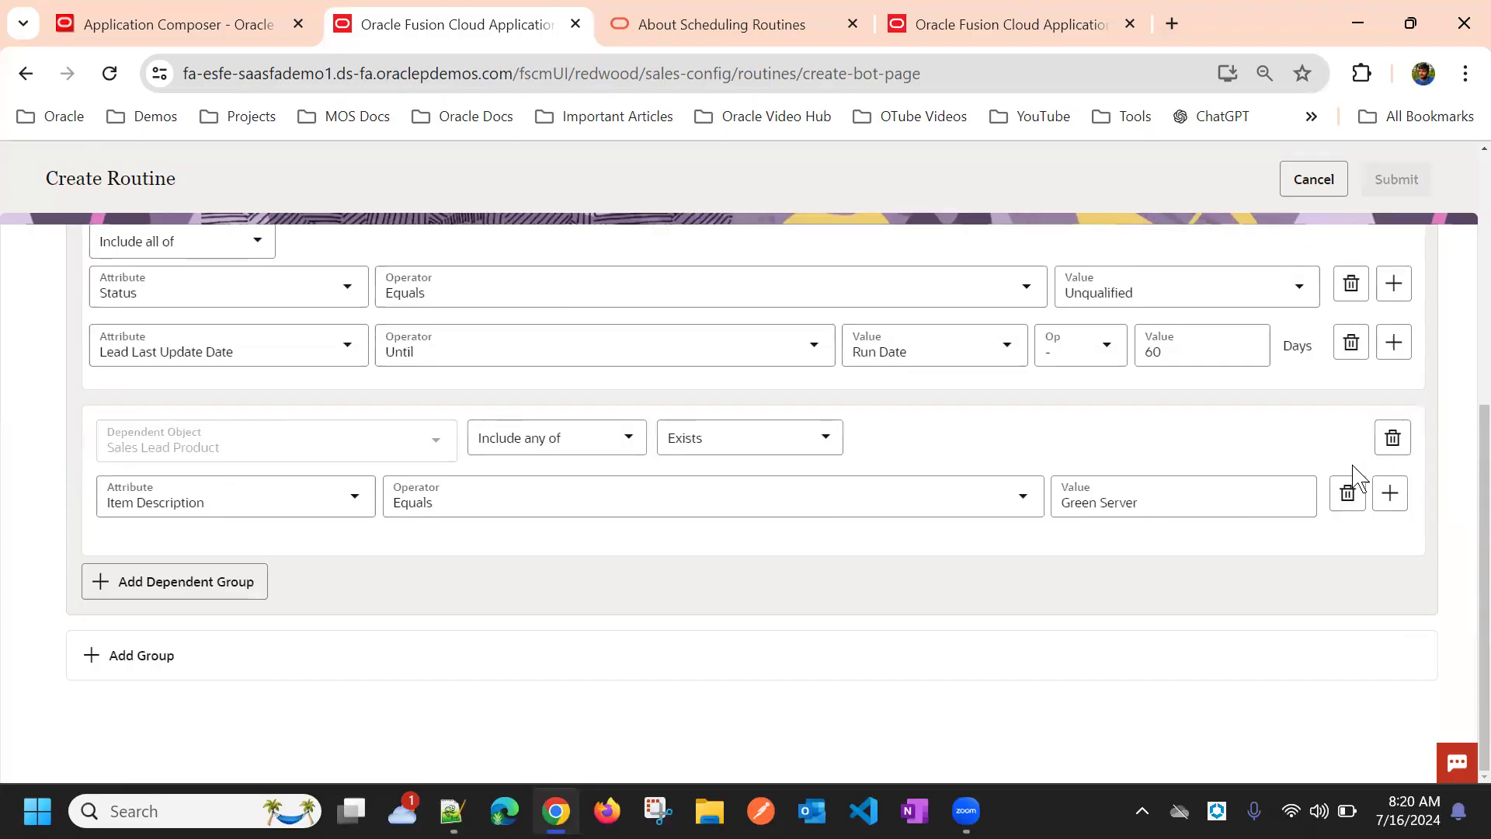
pyautogui.click(1392, 438)
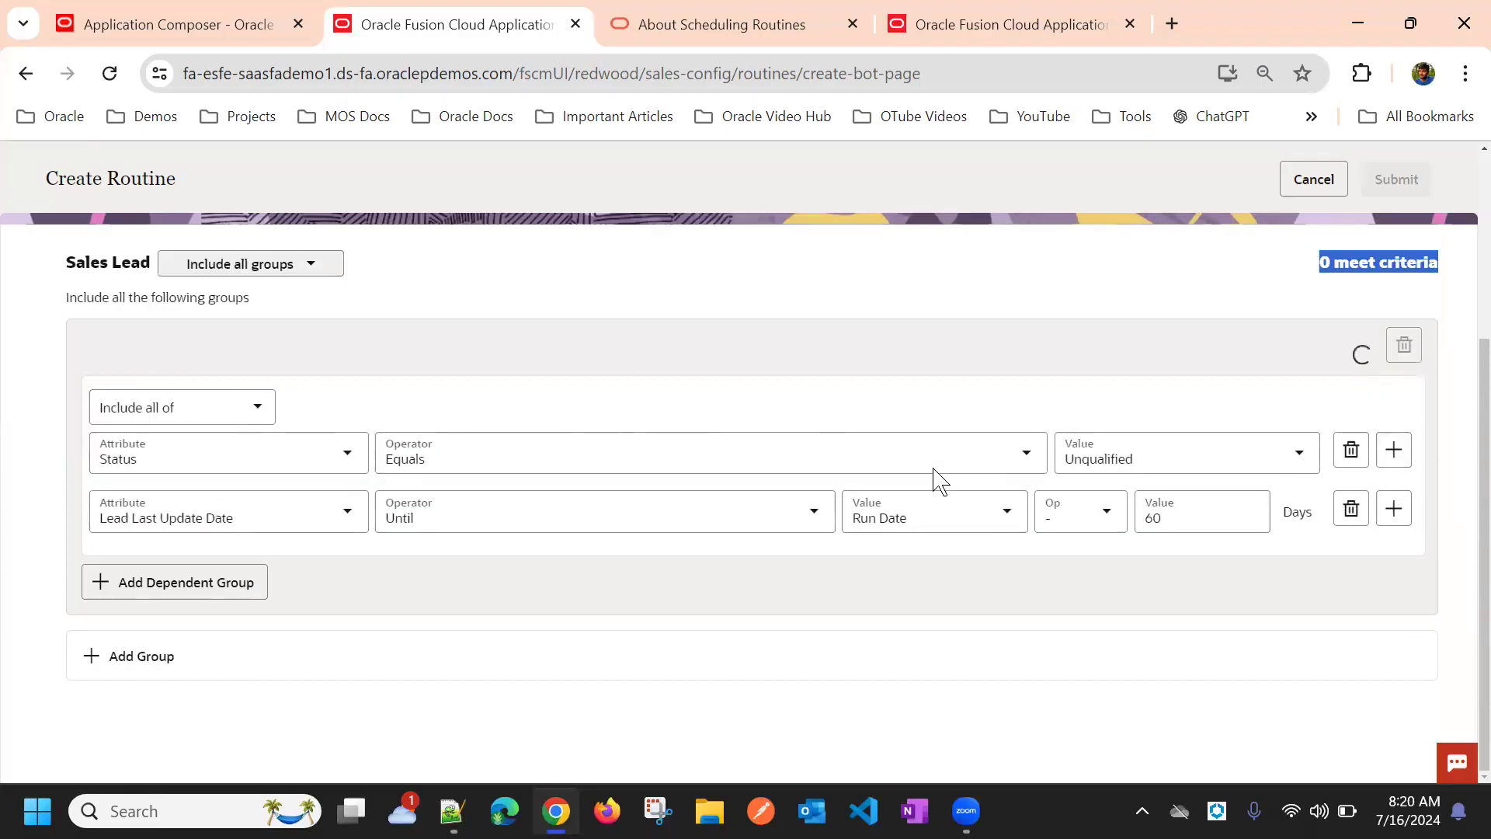
pyautogui.moveTo(1308, 358); pyautogui.dragTo(1375, 370)
pyautogui.click(1196, 315)
pyautogui.moveTo(1301, 261); pyautogui.dragTo(1449, 273)
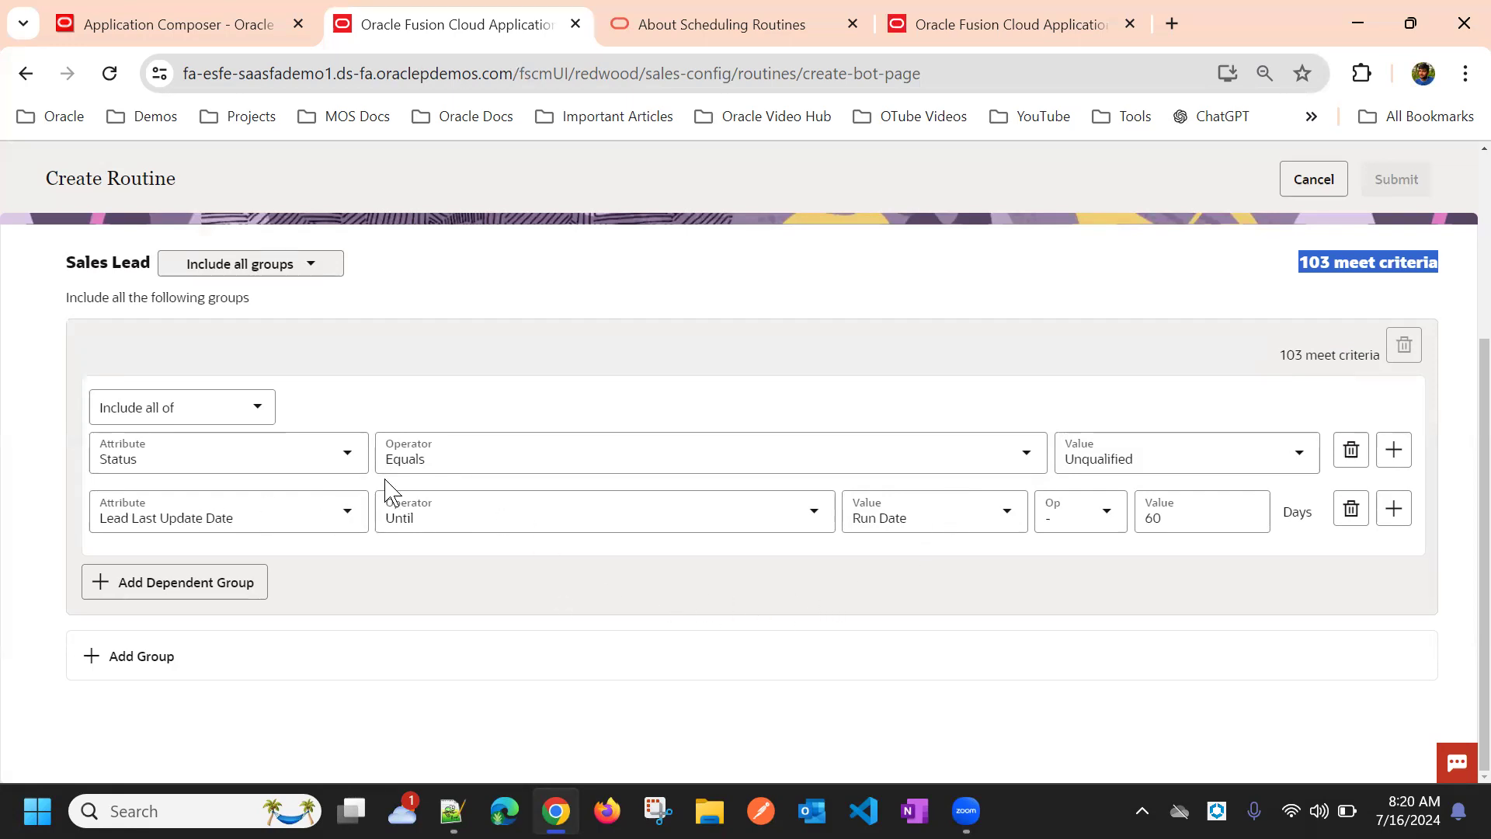
# Examine the operator, date value and plus/minus options of the Lead Last Update Date condition without changing them
pyautogui.click(462, 518)
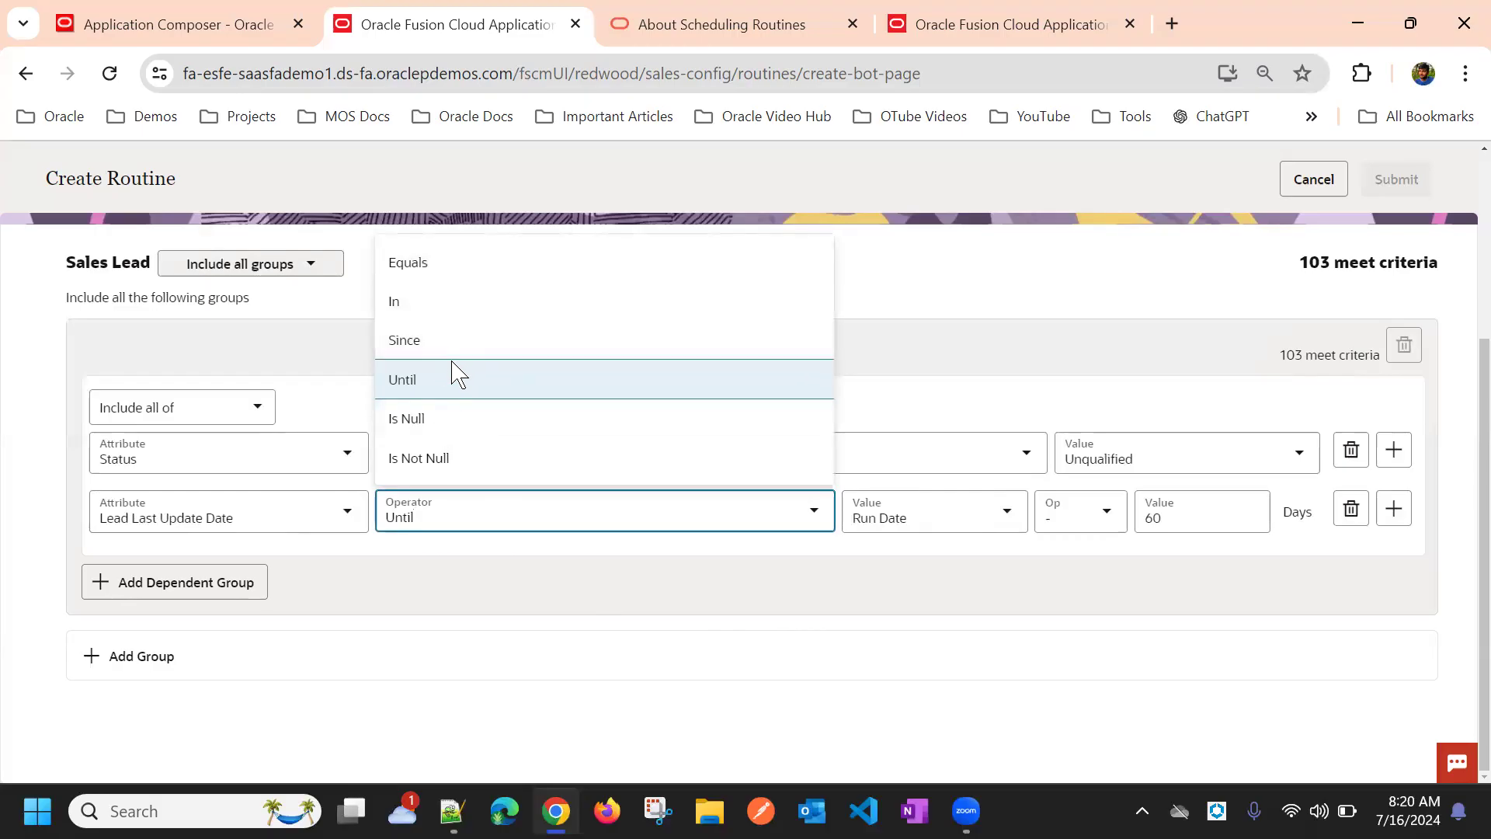
pyautogui.click(929, 507)
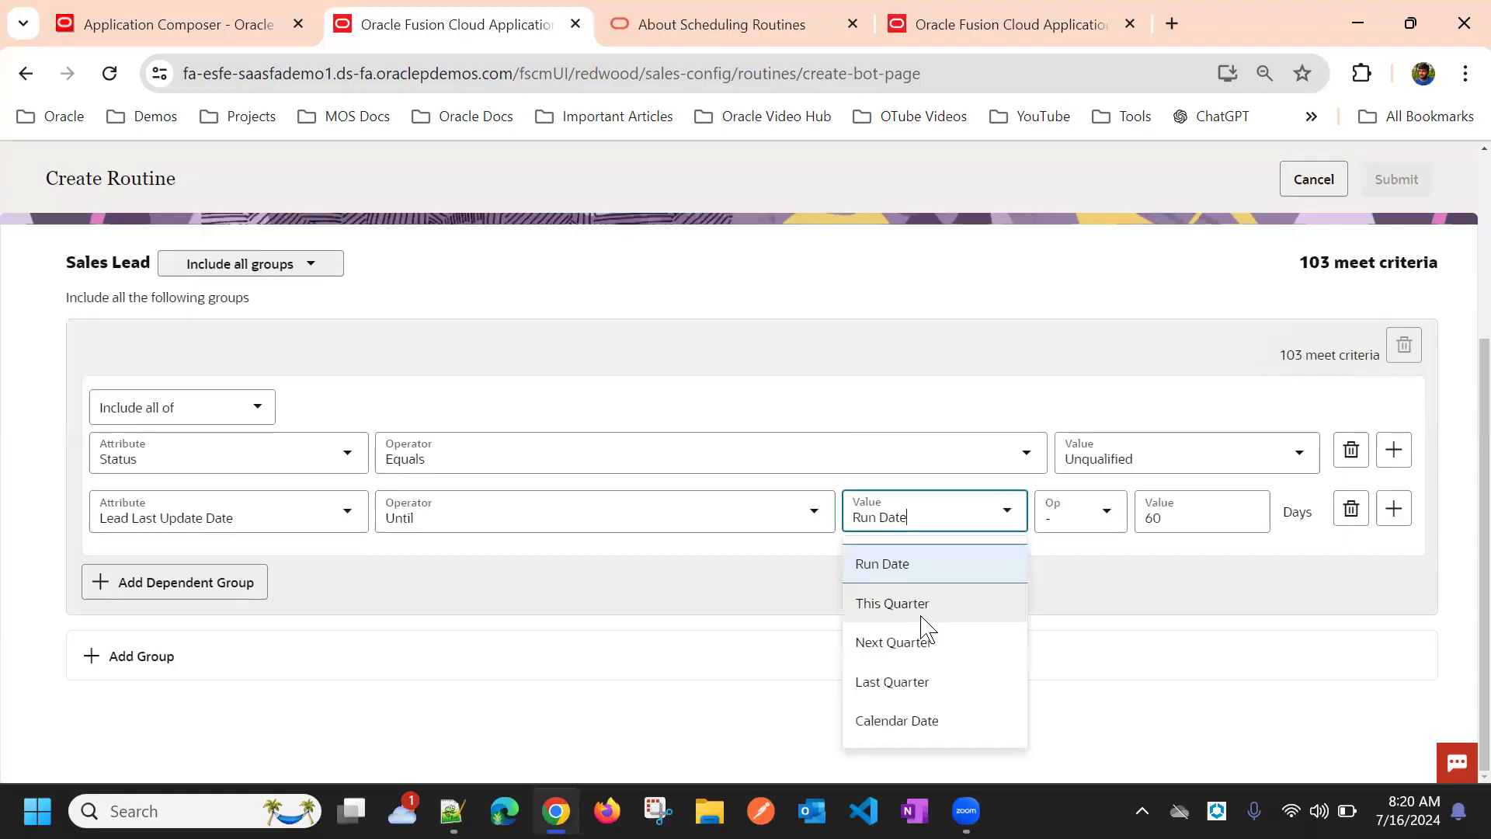
pyautogui.click(1069, 548)
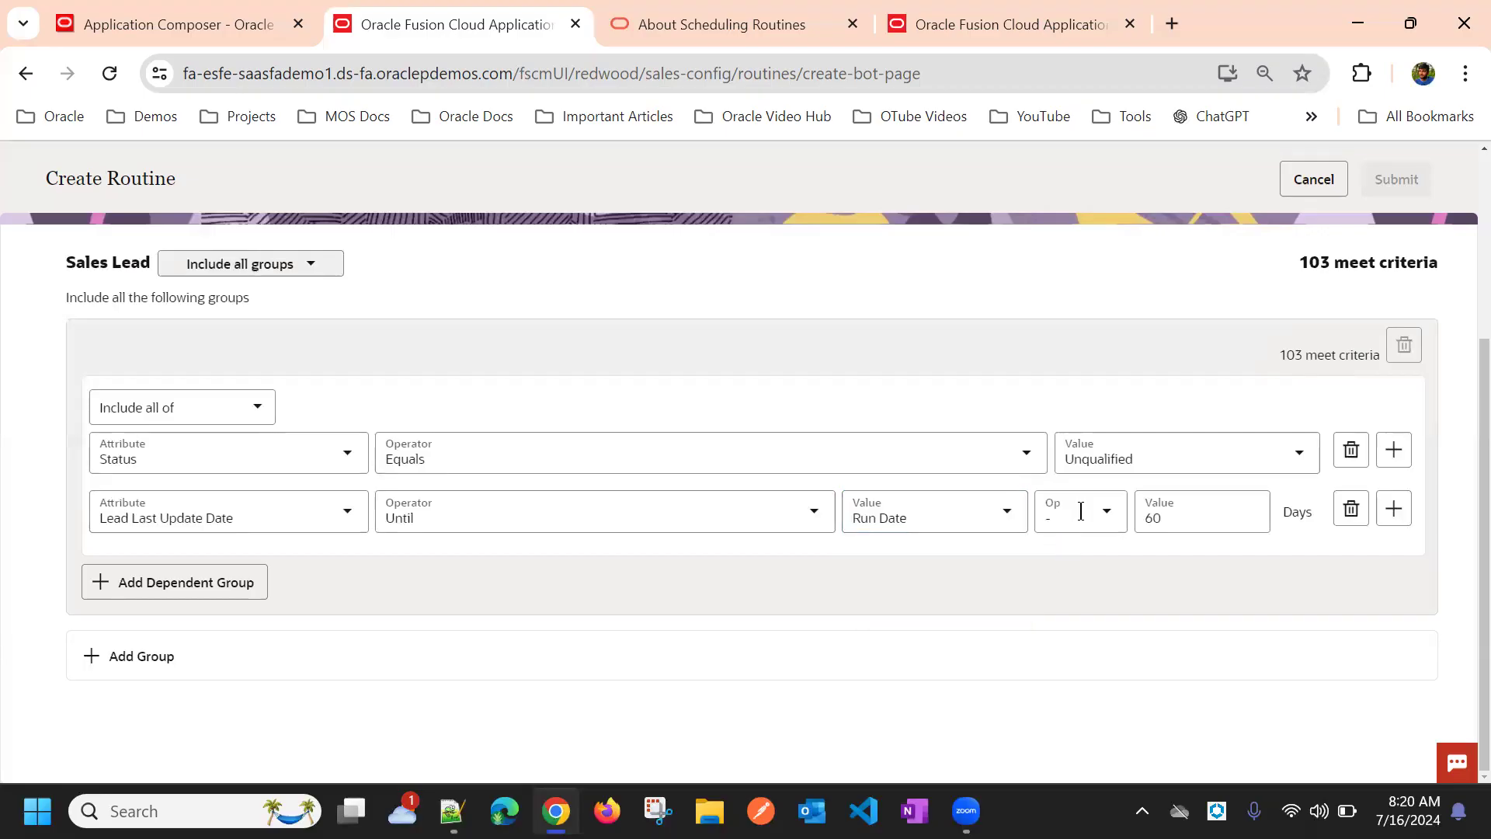
pyautogui.click(1090, 519)
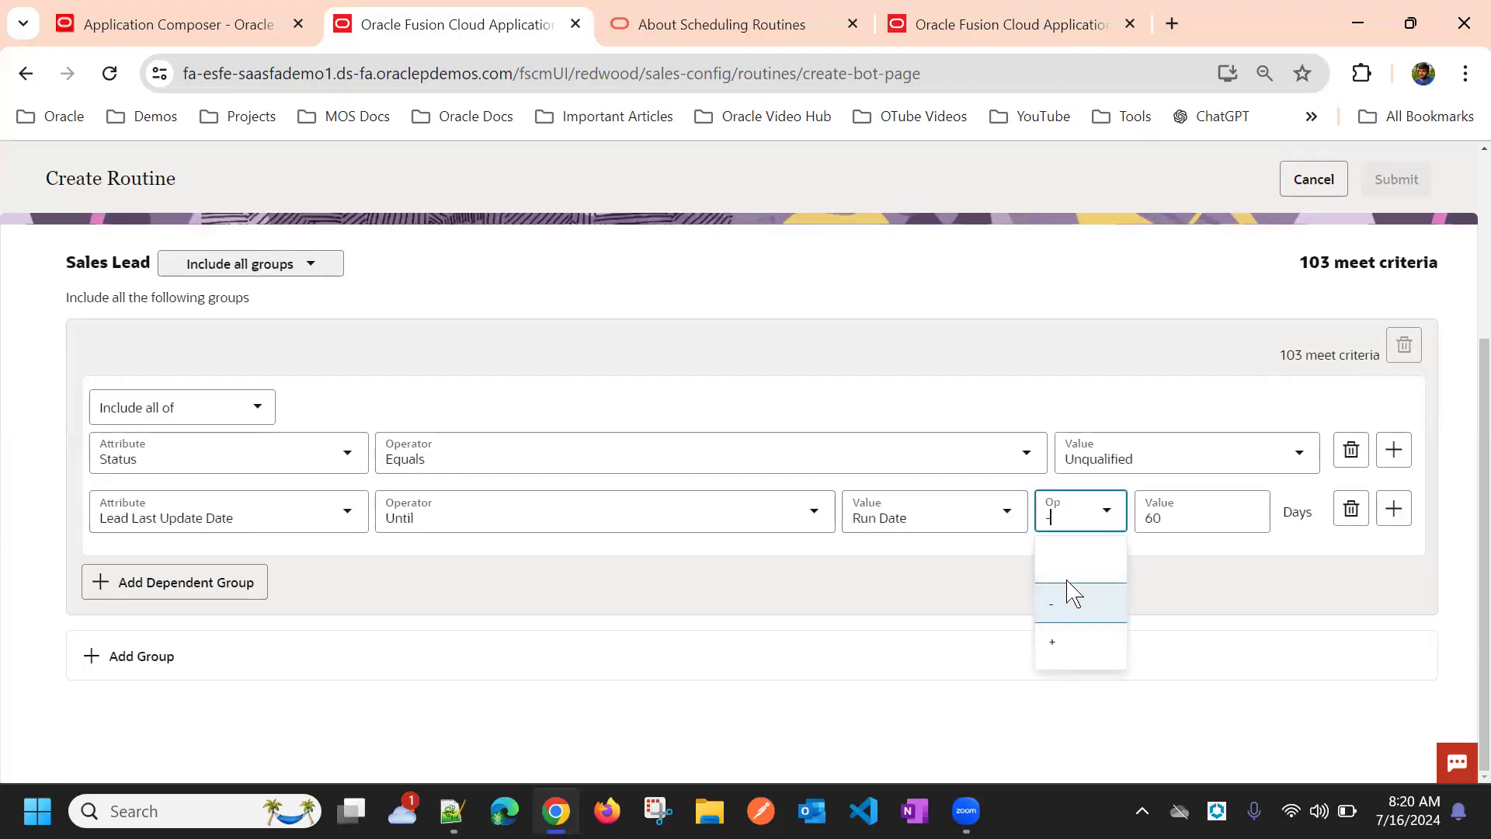
pyautogui.click(1180, 600)
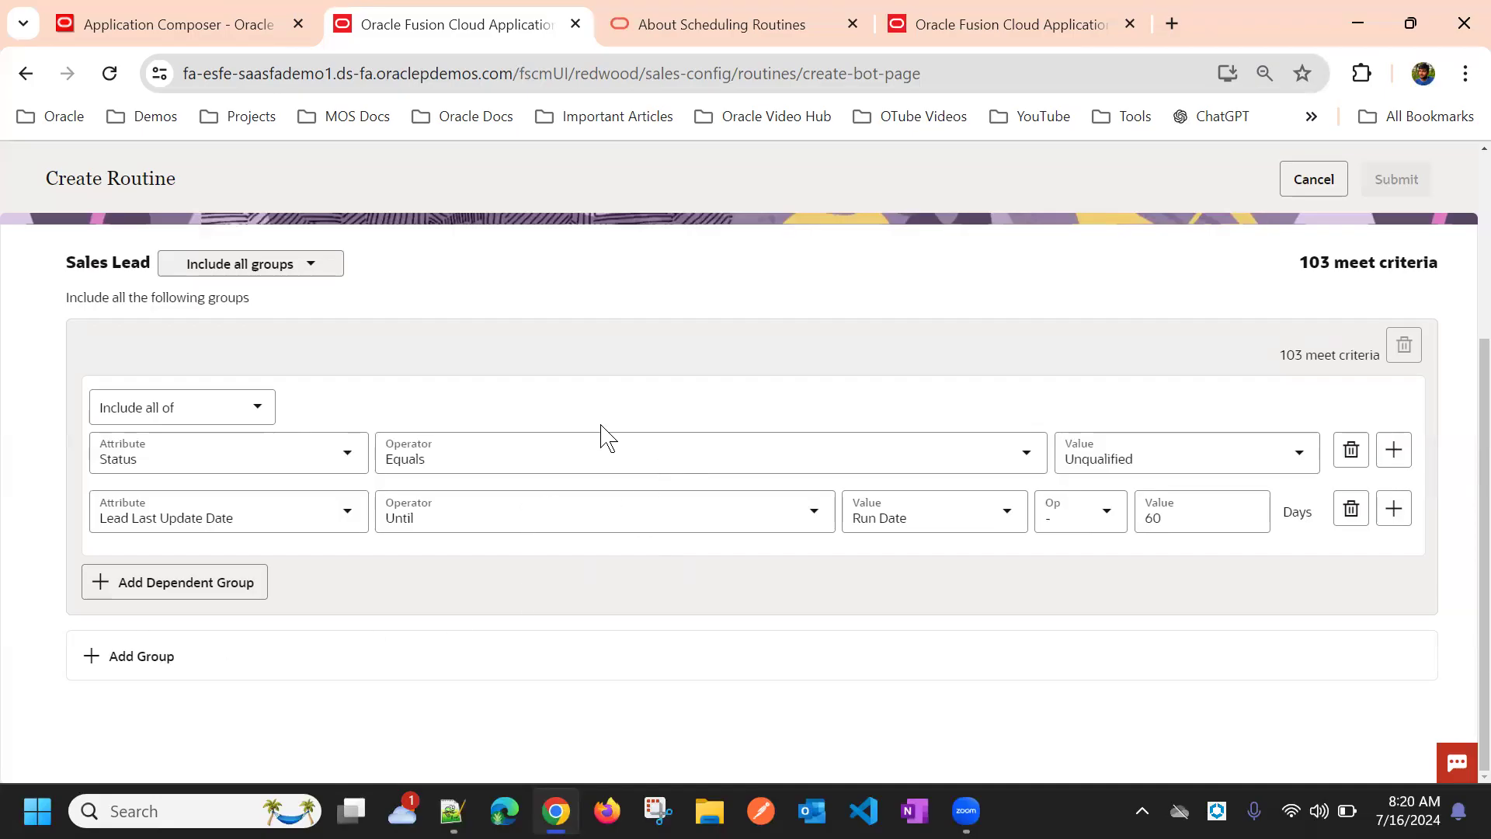
# Finish the Rules stage and proceed to the routine's Review stage
pyautogui.scroll(1, 599, 423)
pyautogui.scroll(2, 1119, 432)
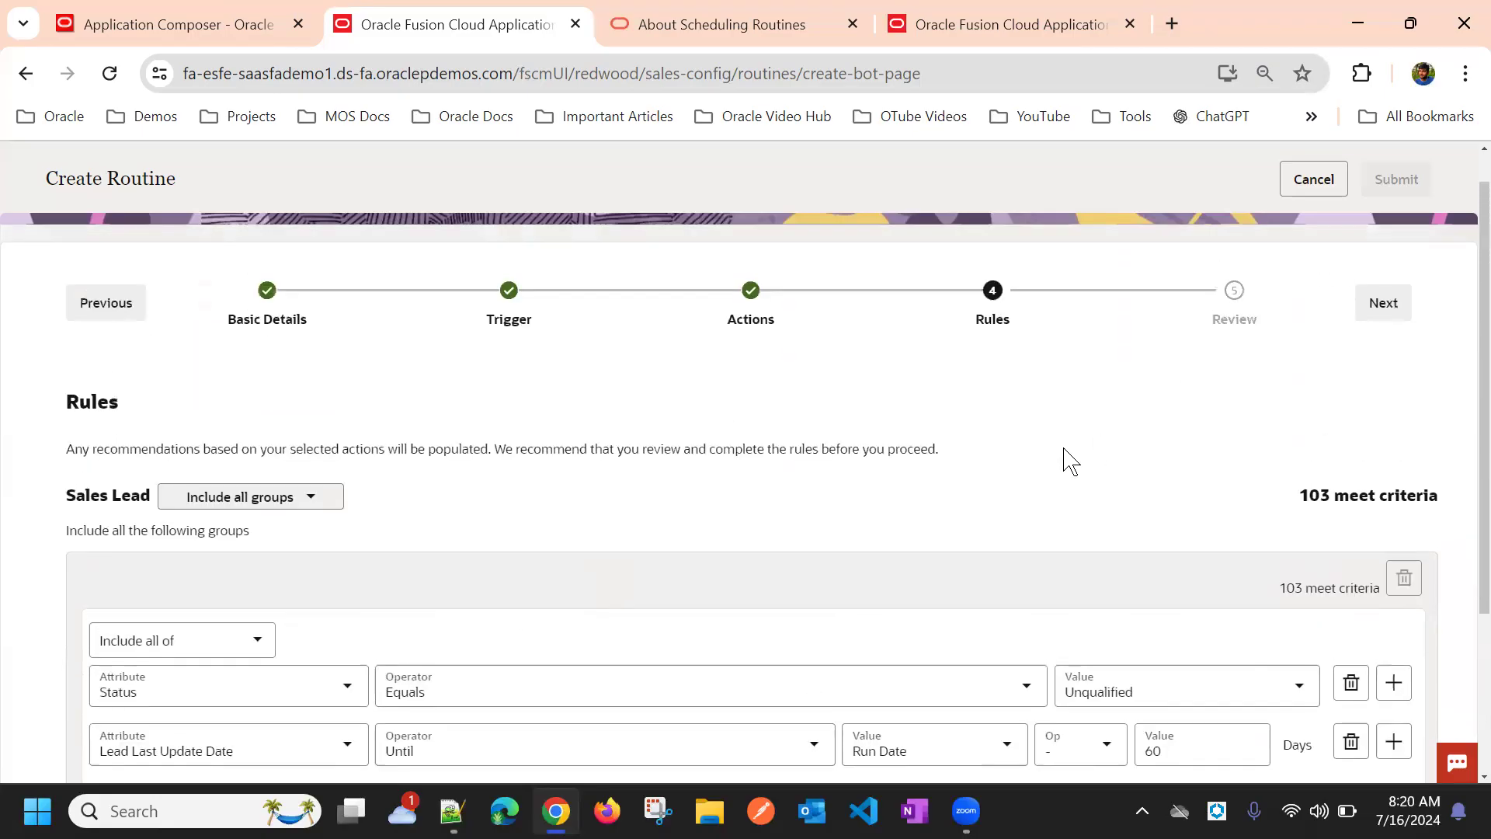
pyautogui.scroll(-4, 1092, 516)
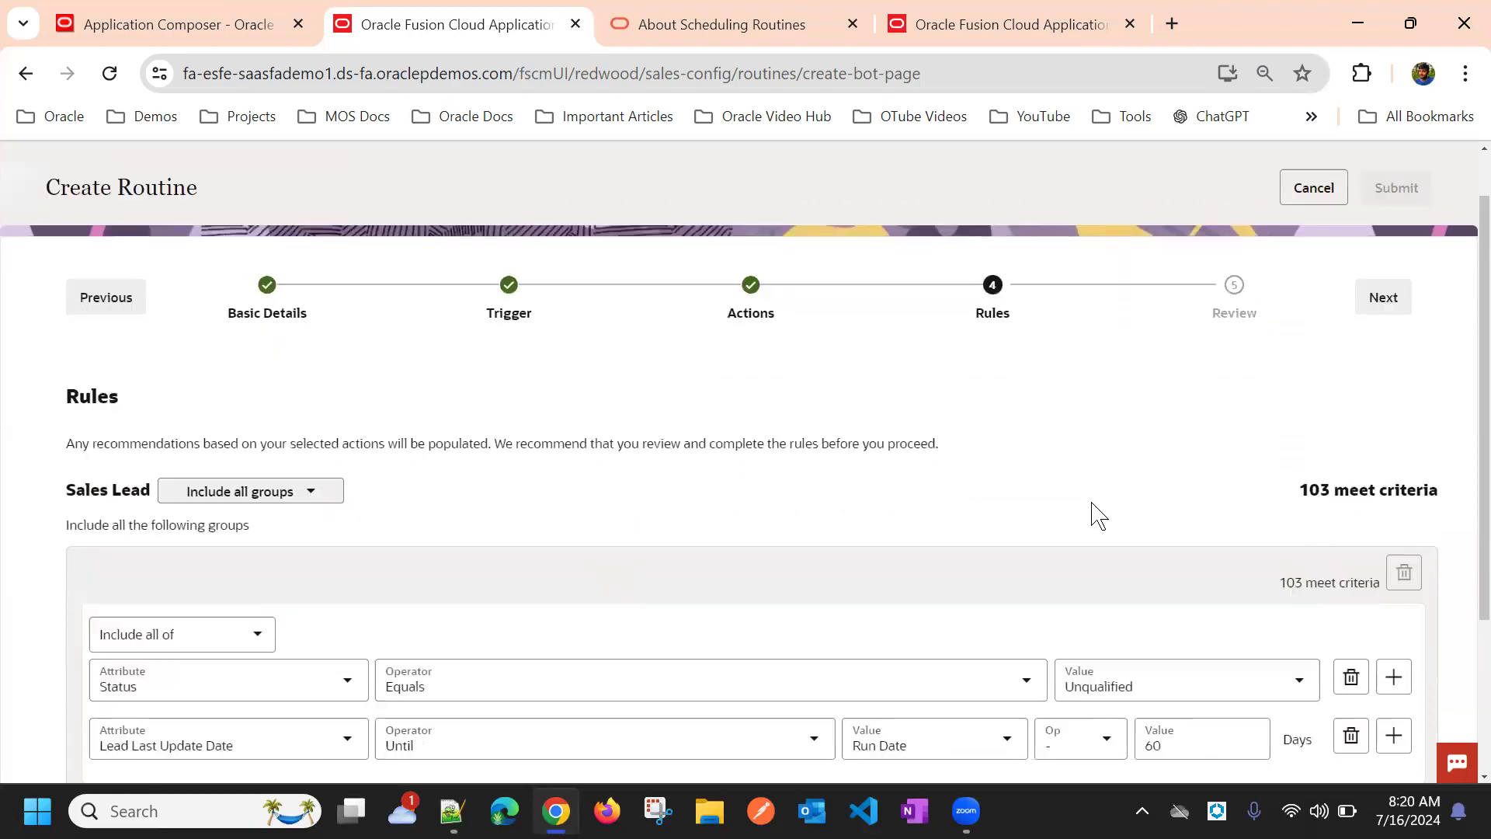
pyautogui.scroll(3, 1243, 412)
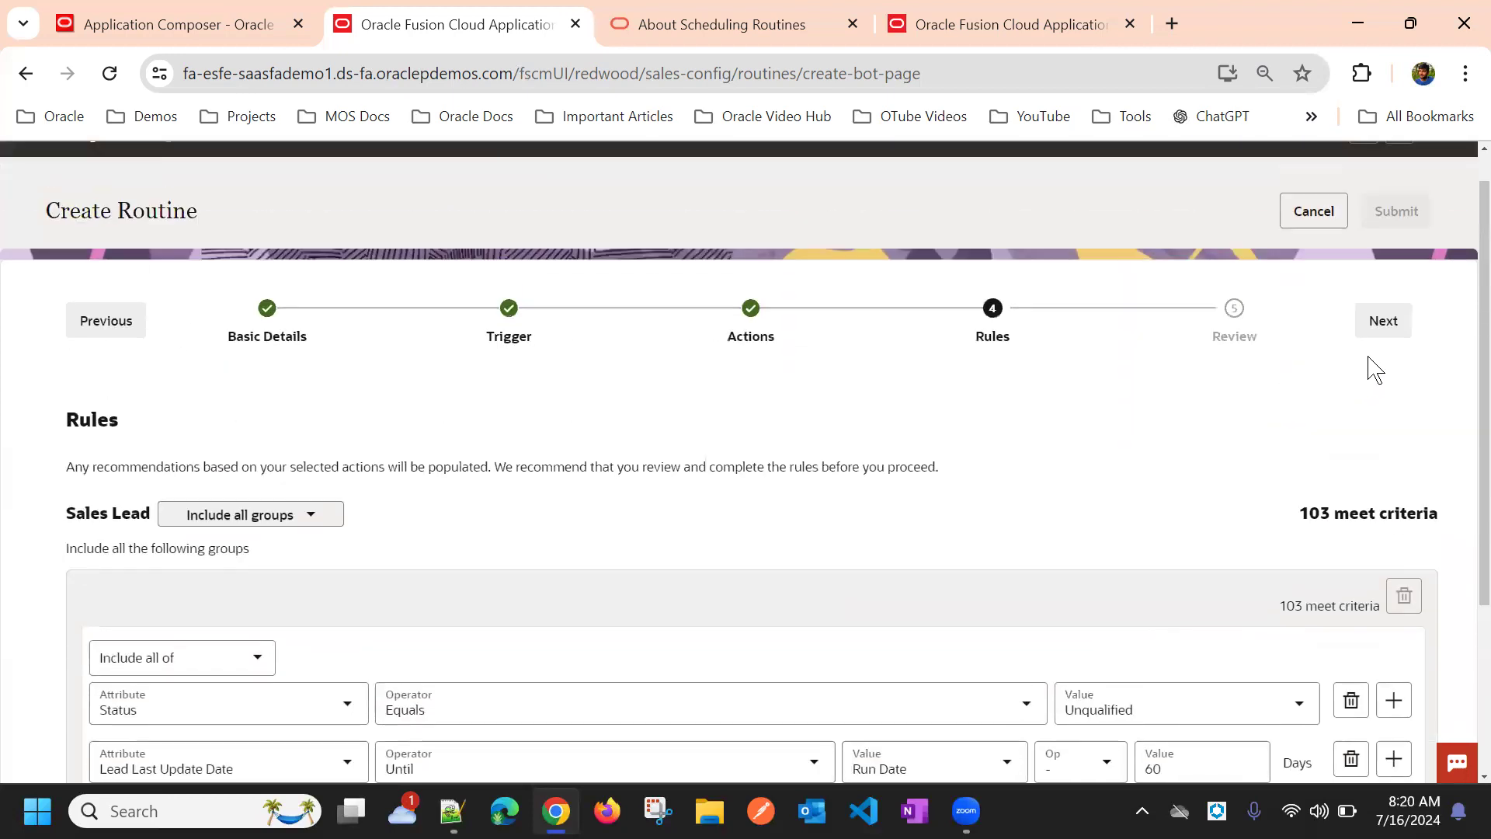
pyautogui.click(1385, 321)
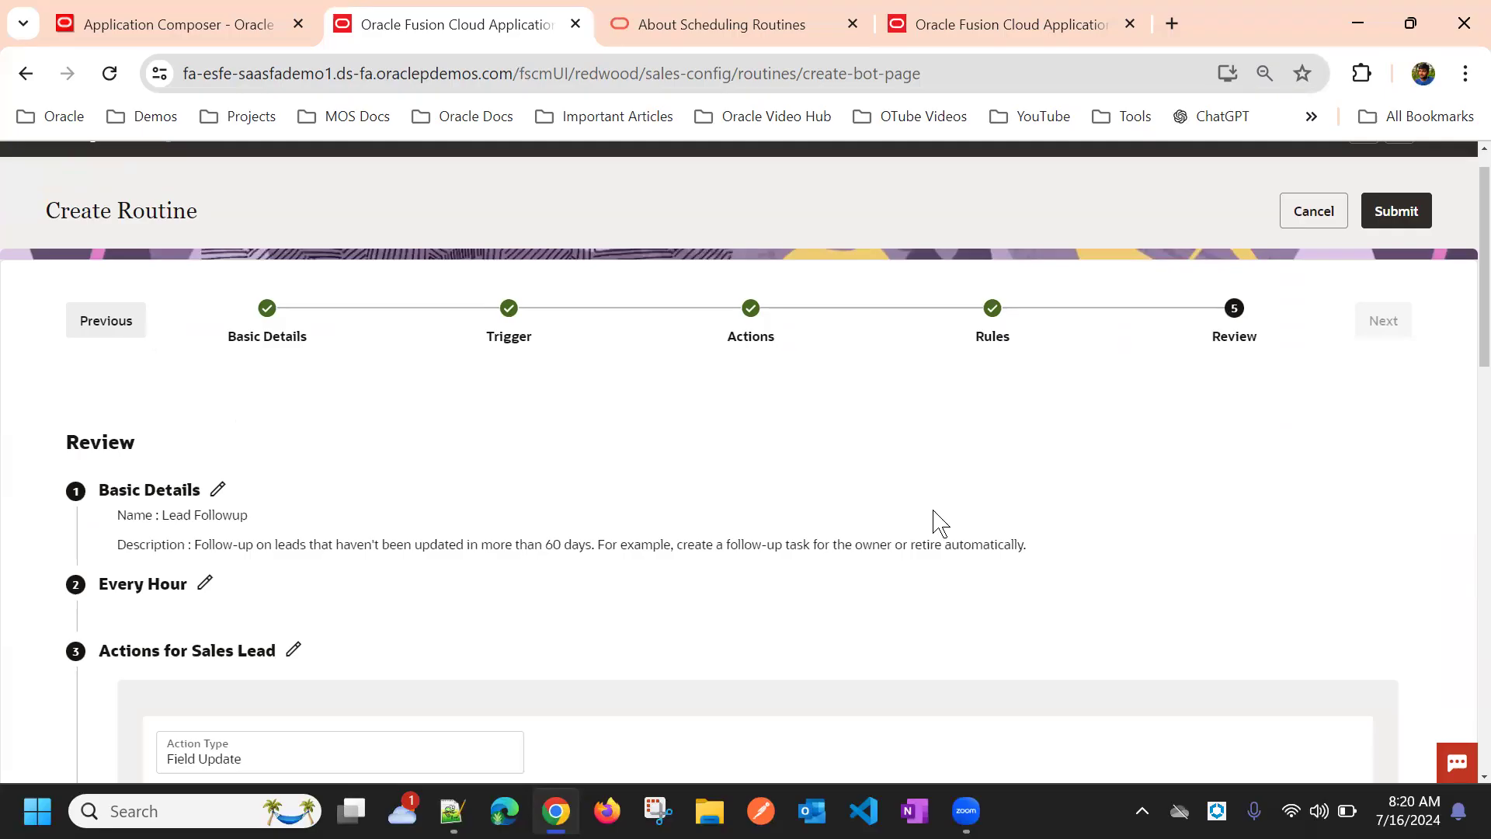
# Review the summary of details, trigger, actions and rules, submit the Lead Followup routine, and dismiss the confirmation
pyautogui.scroll(-5, 917, 533)
pyautogui.scroll(-5, 609, 653)
pyautogui.scroll(1, 625, 637)
pyautogui.scroll(-1, 668, 614)
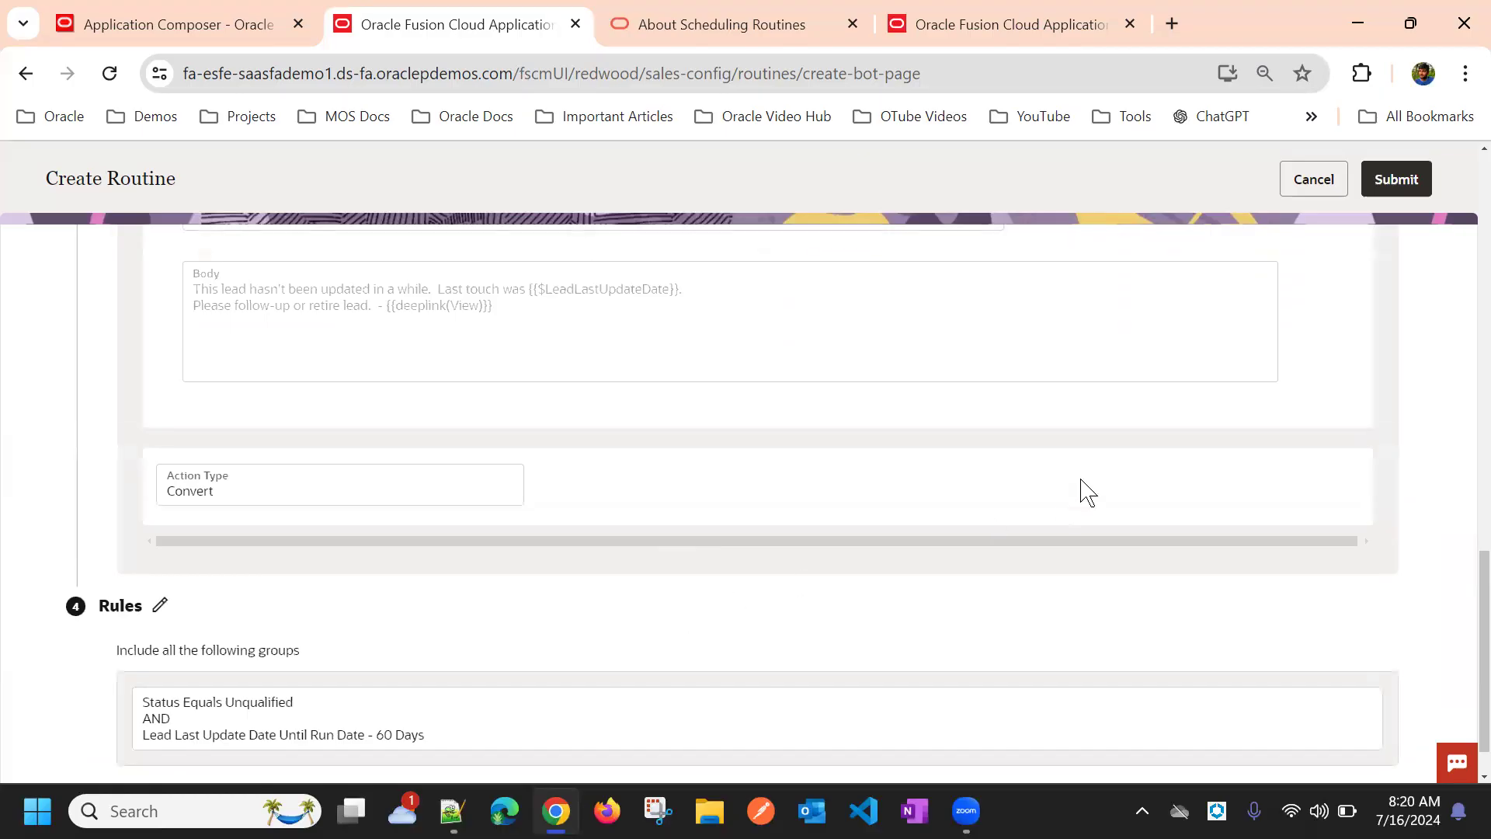
pyautogui.scroll(10, 1079, 492)
pyautogui.click(1389, 187)
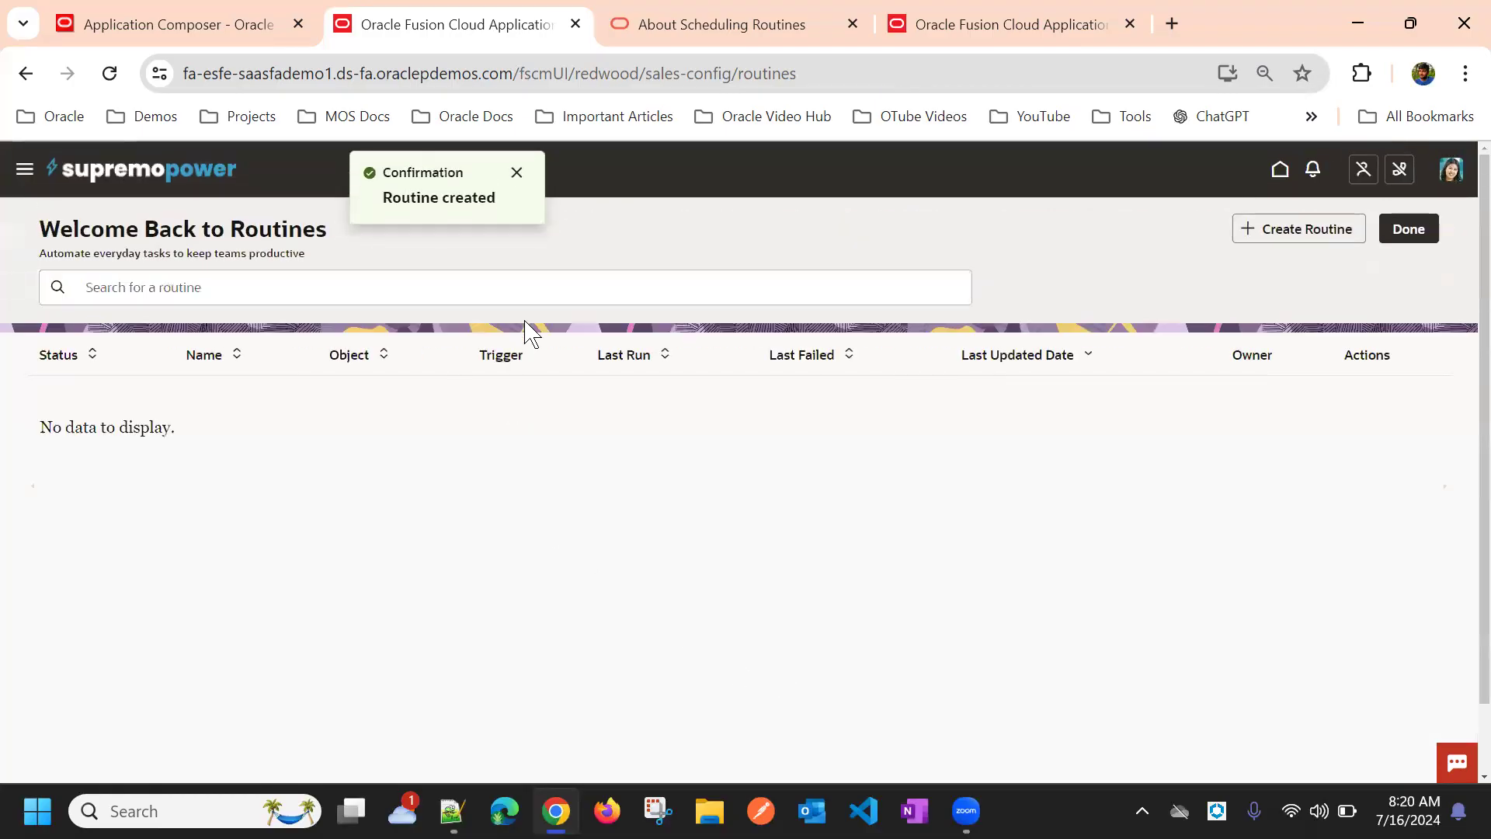
pyautogui.click(520, 177)
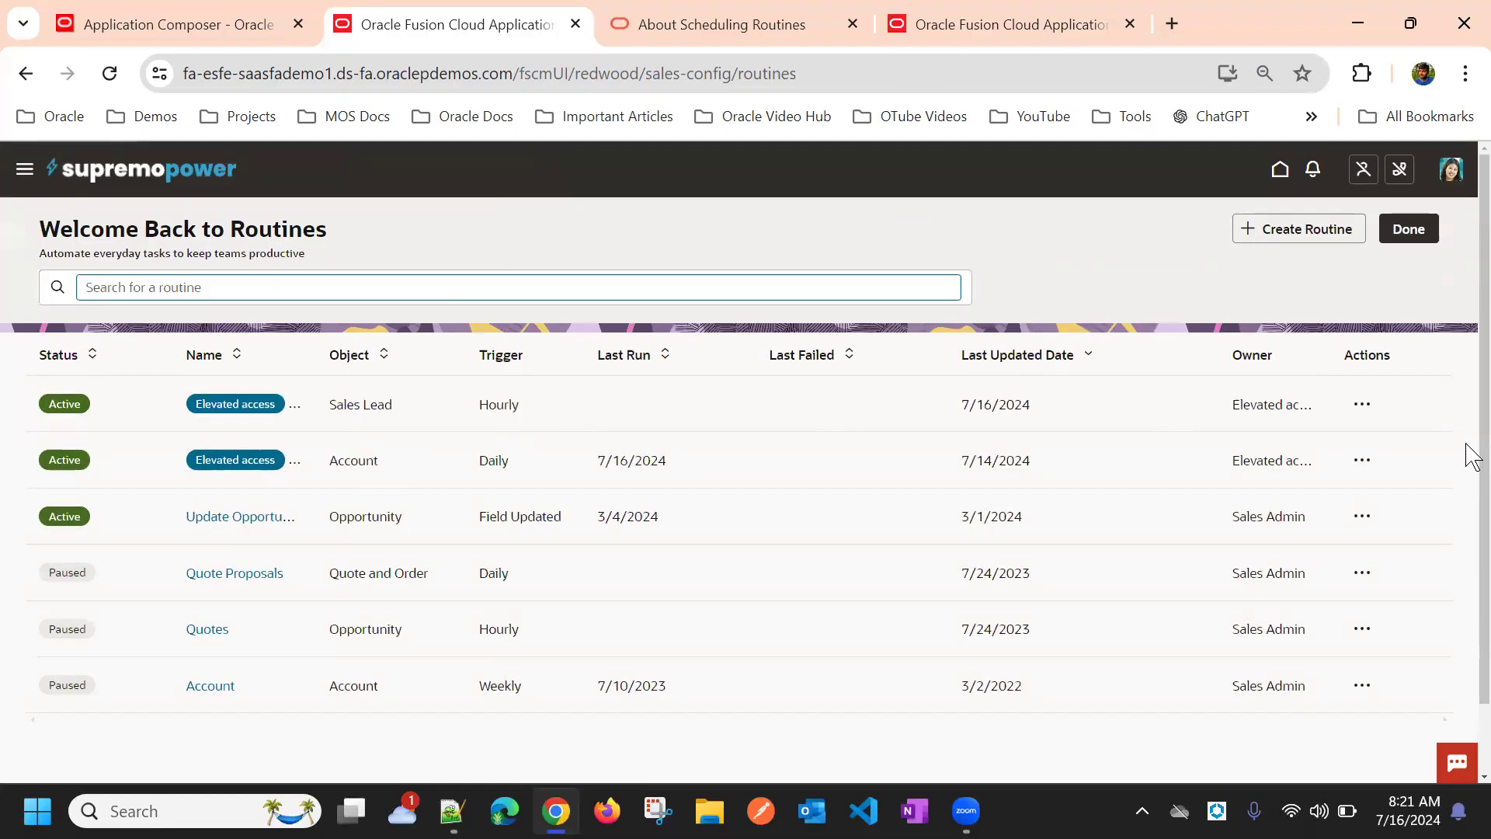
# Open the new Sales Lead routine for editing, view its trigger options, and cancel without changes
pyautogui.click(1361, 399)
pyautogui.click(1330, 491)
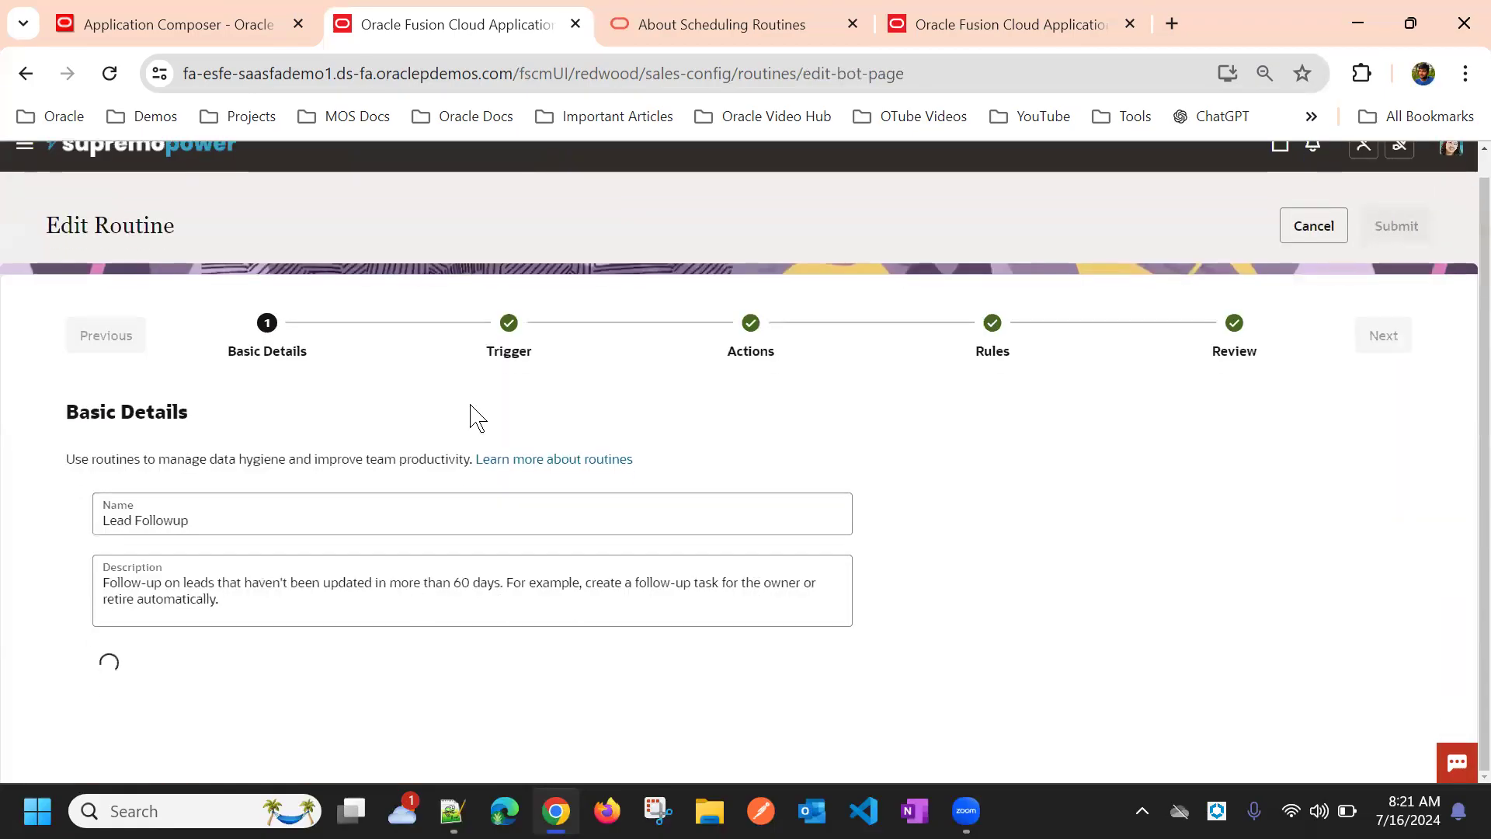
pyautogui.click(500, 359)
pyautogui.scroll(-1, 855, 388)
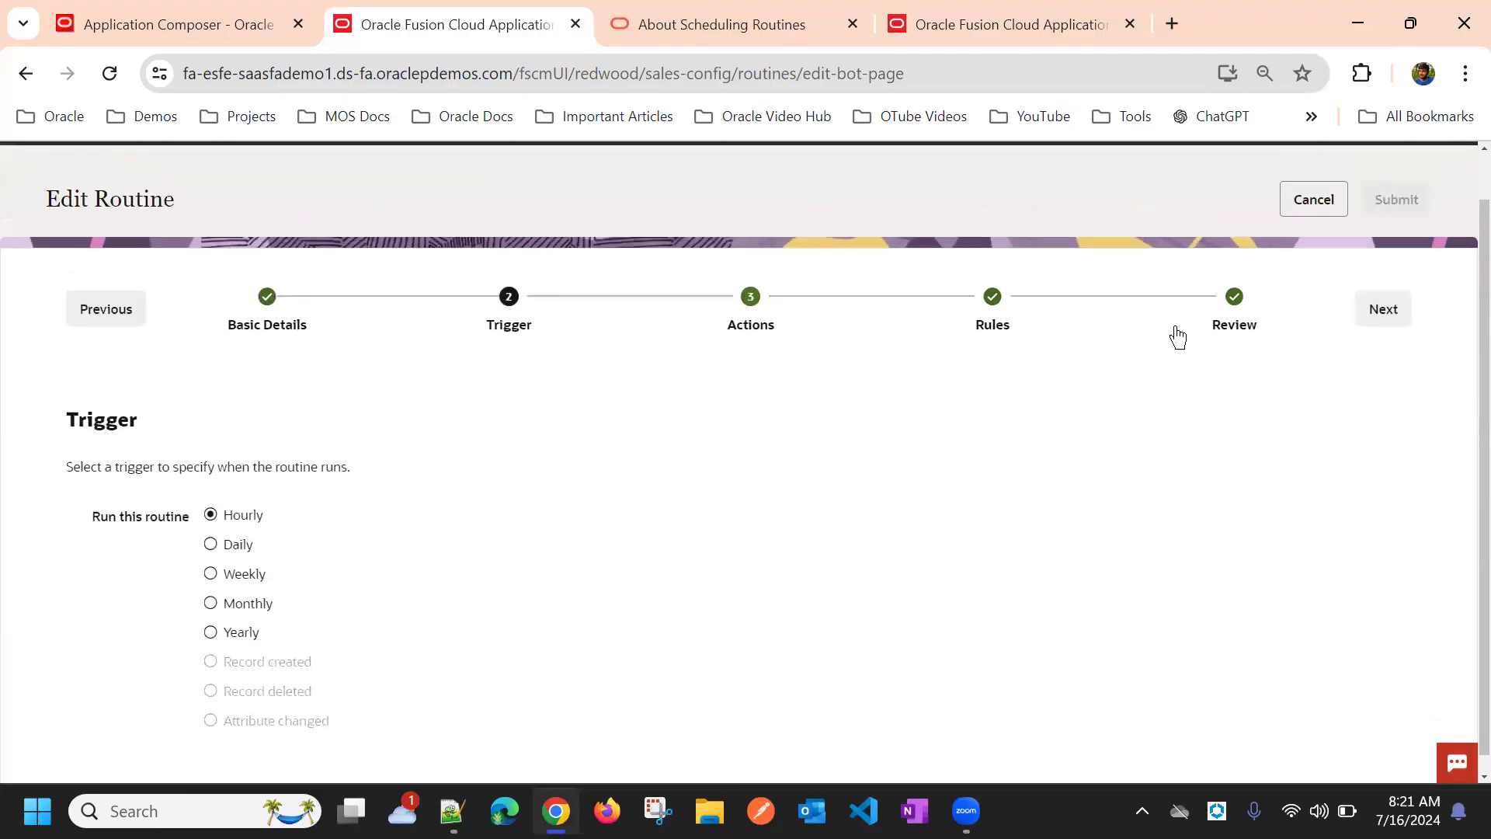
pyautogui.click(1312, 200)
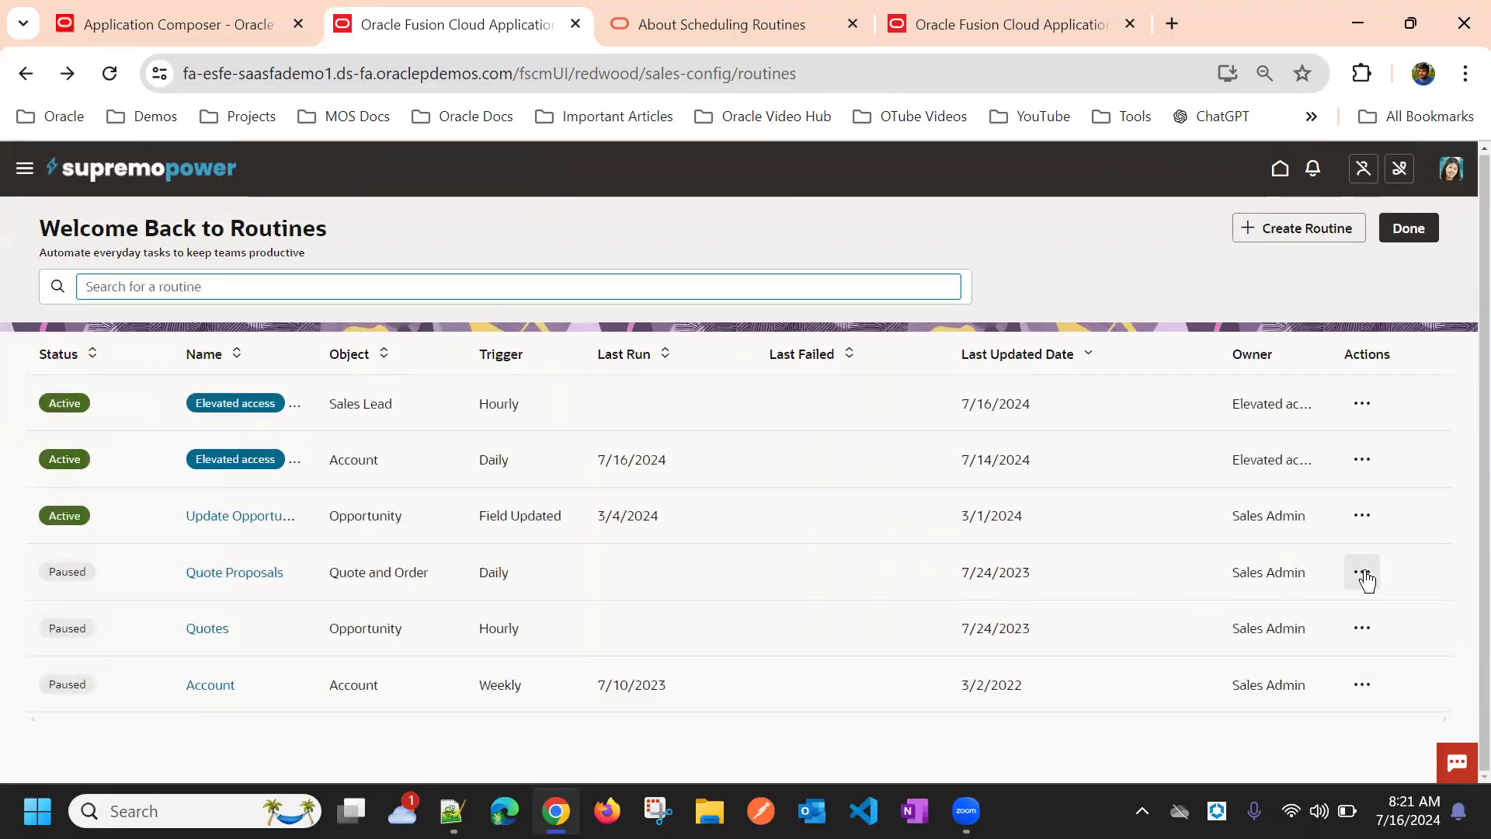
# Open the Quote Proposals routine for editing, view its trigger options, and cancel without changes
pyautogui.click(1363, 573)
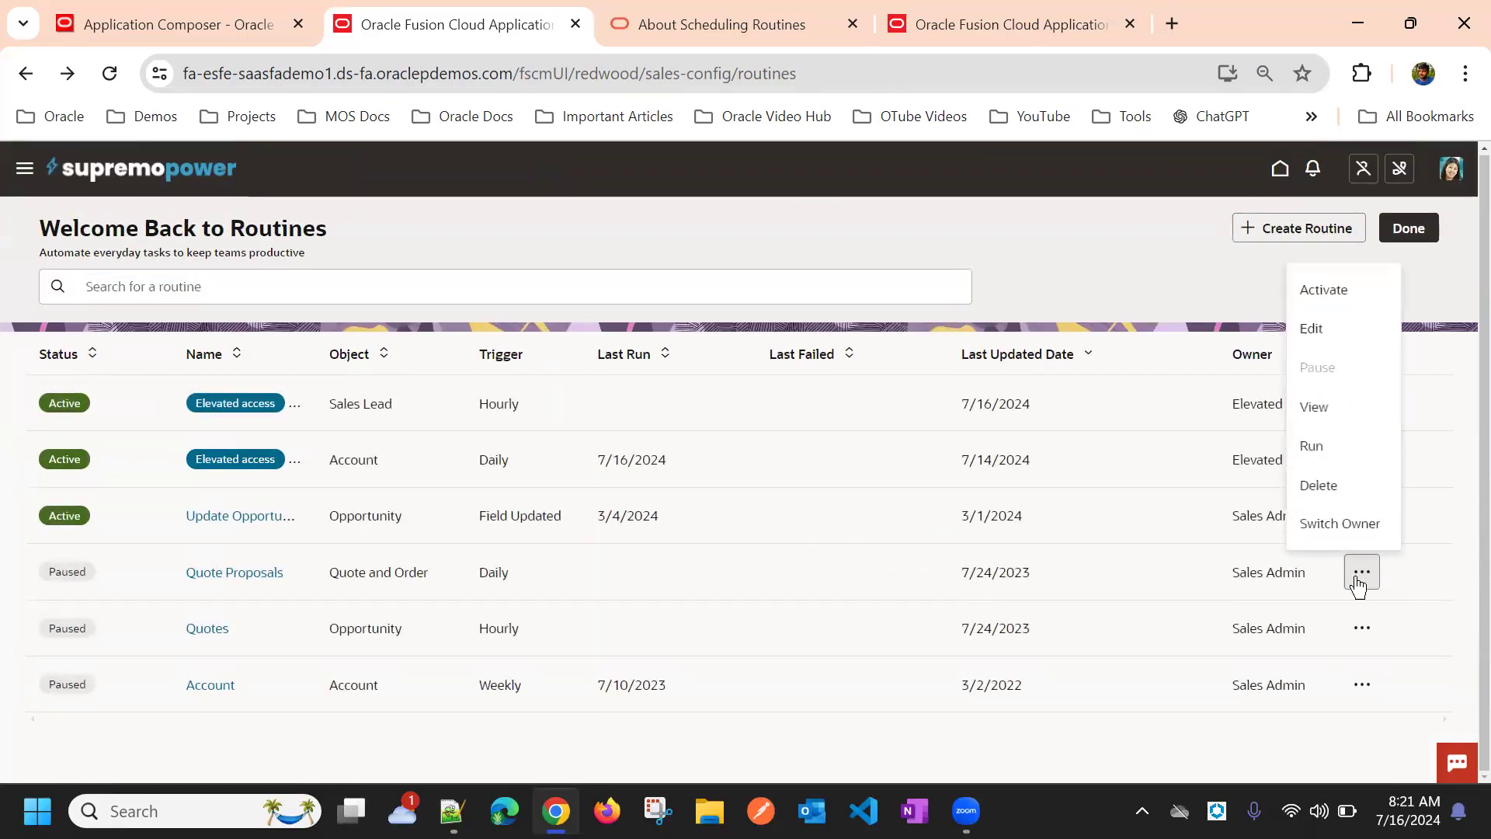
pyautogui.click(1318, 326)
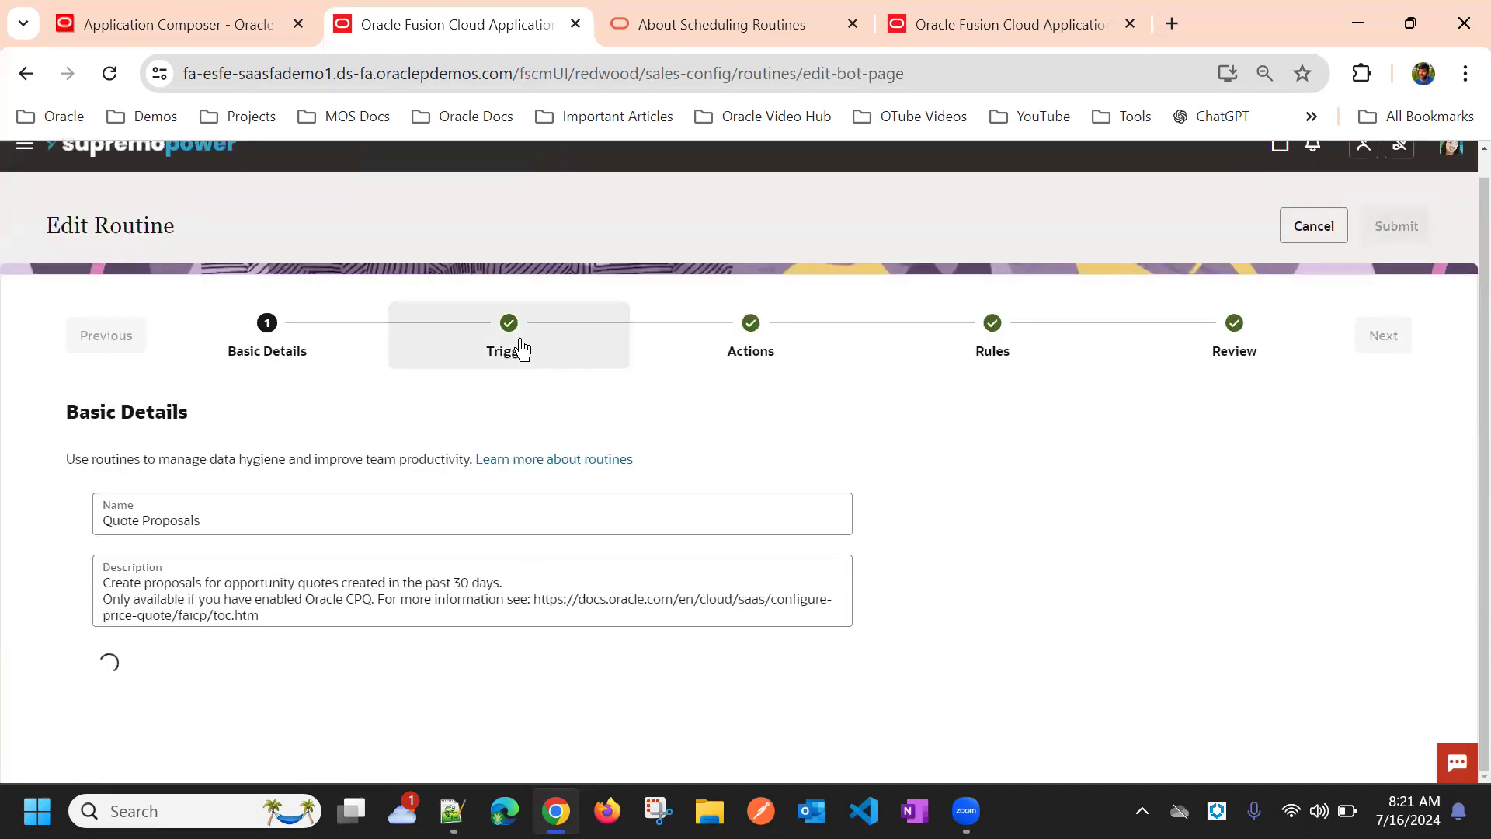
pyautogui.click(522, 352)
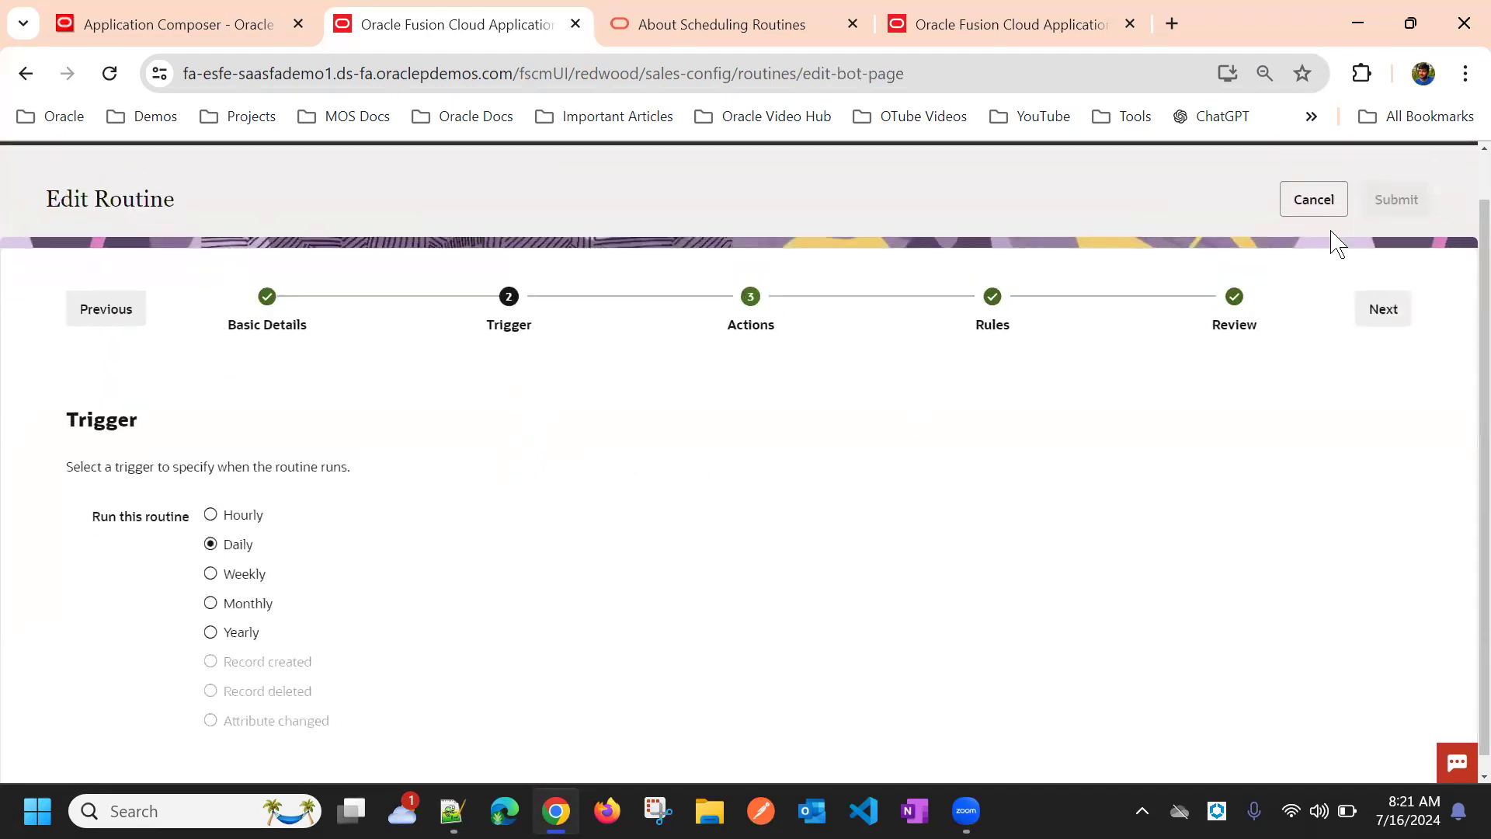
pyautogui.click(1327, 247)
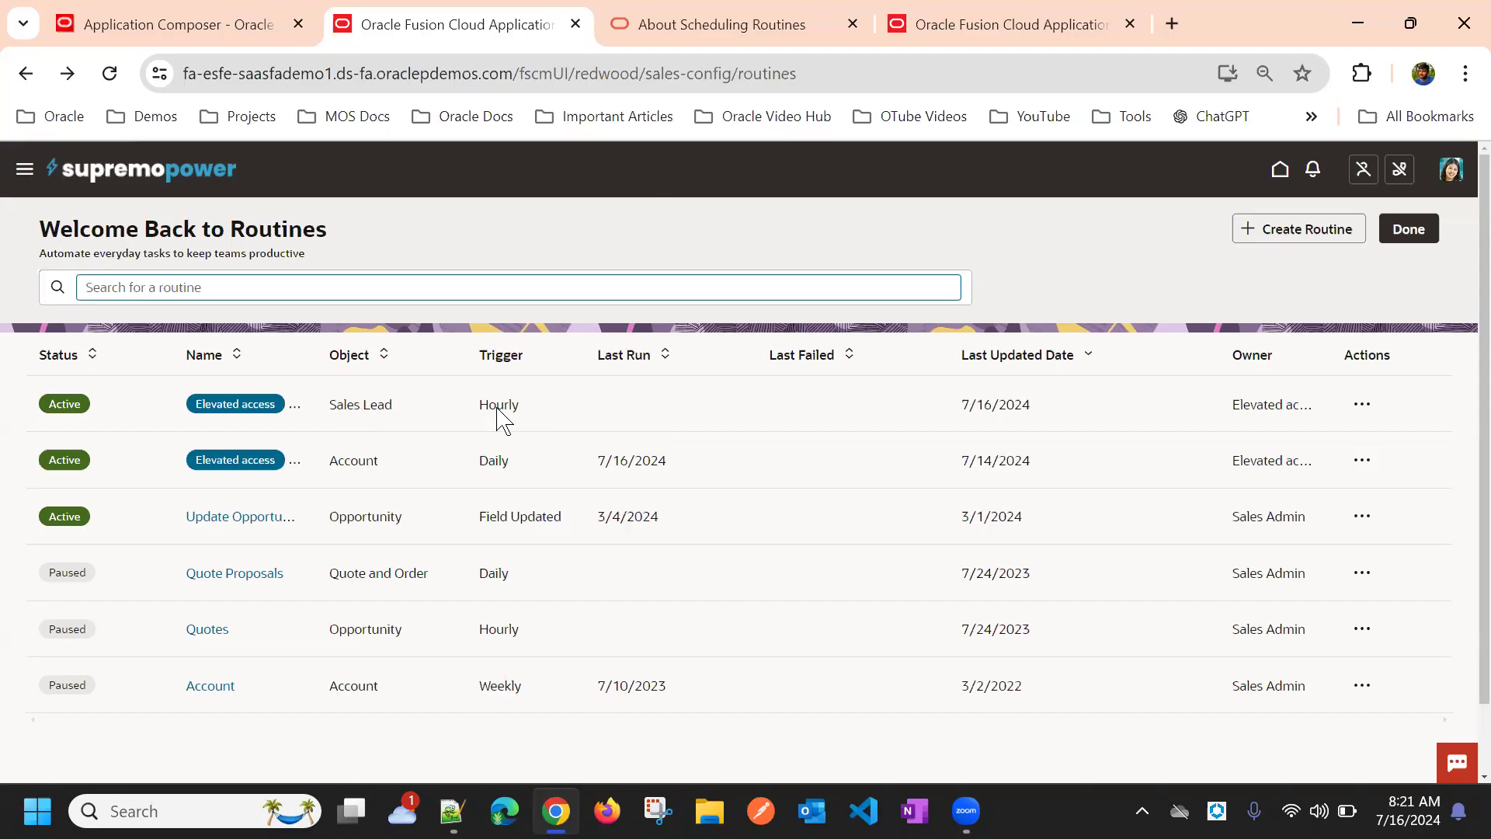
# Switch to the About Scheduling Routines documentation and examine the Routine Scheduling Details table
pyautogui.click(673, 17)
pyautogui.scroll(-4, 693, 471)
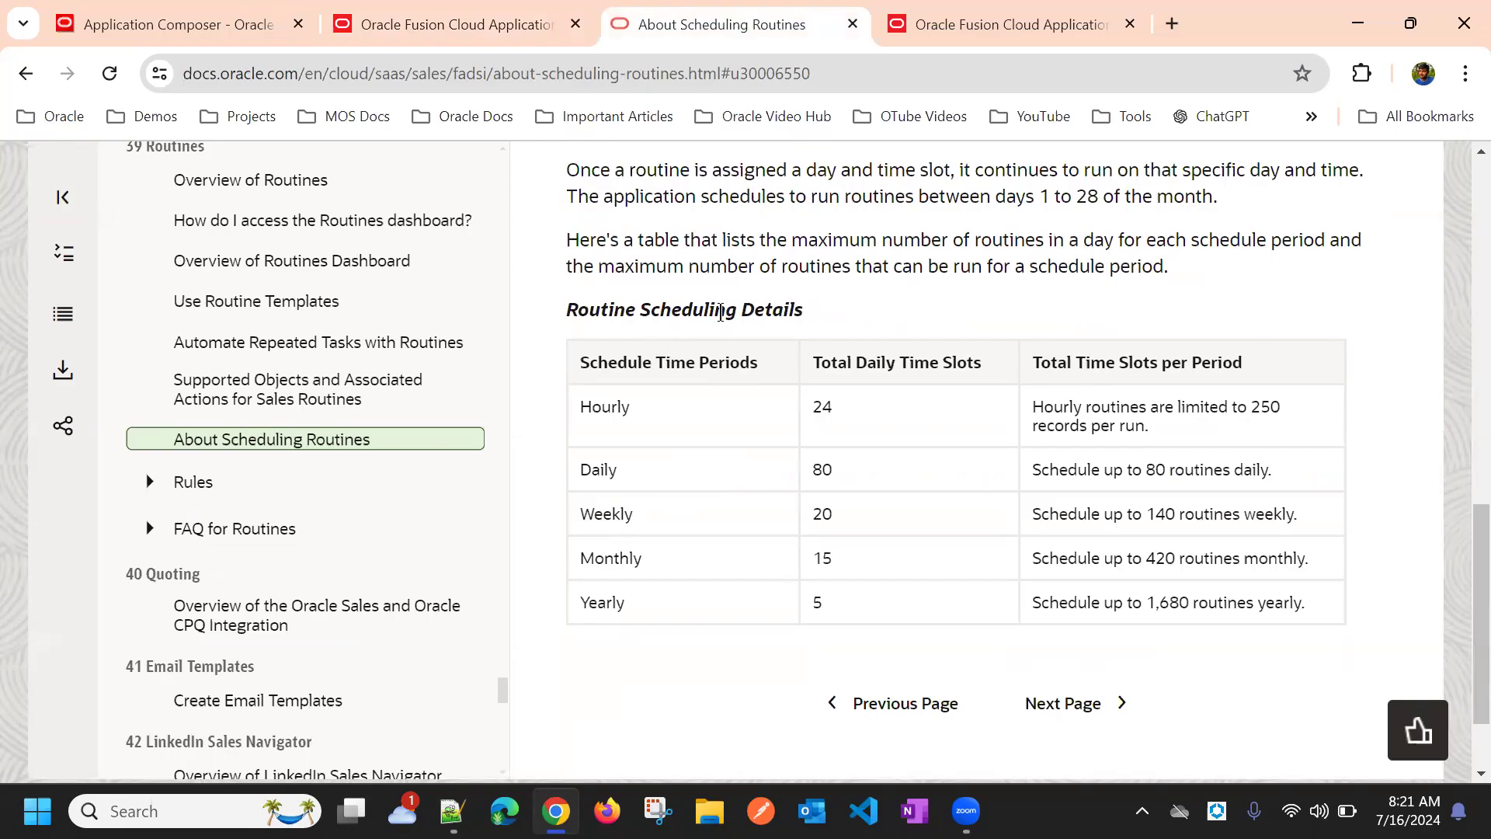
pyautogui.tripleClick(720, 312)
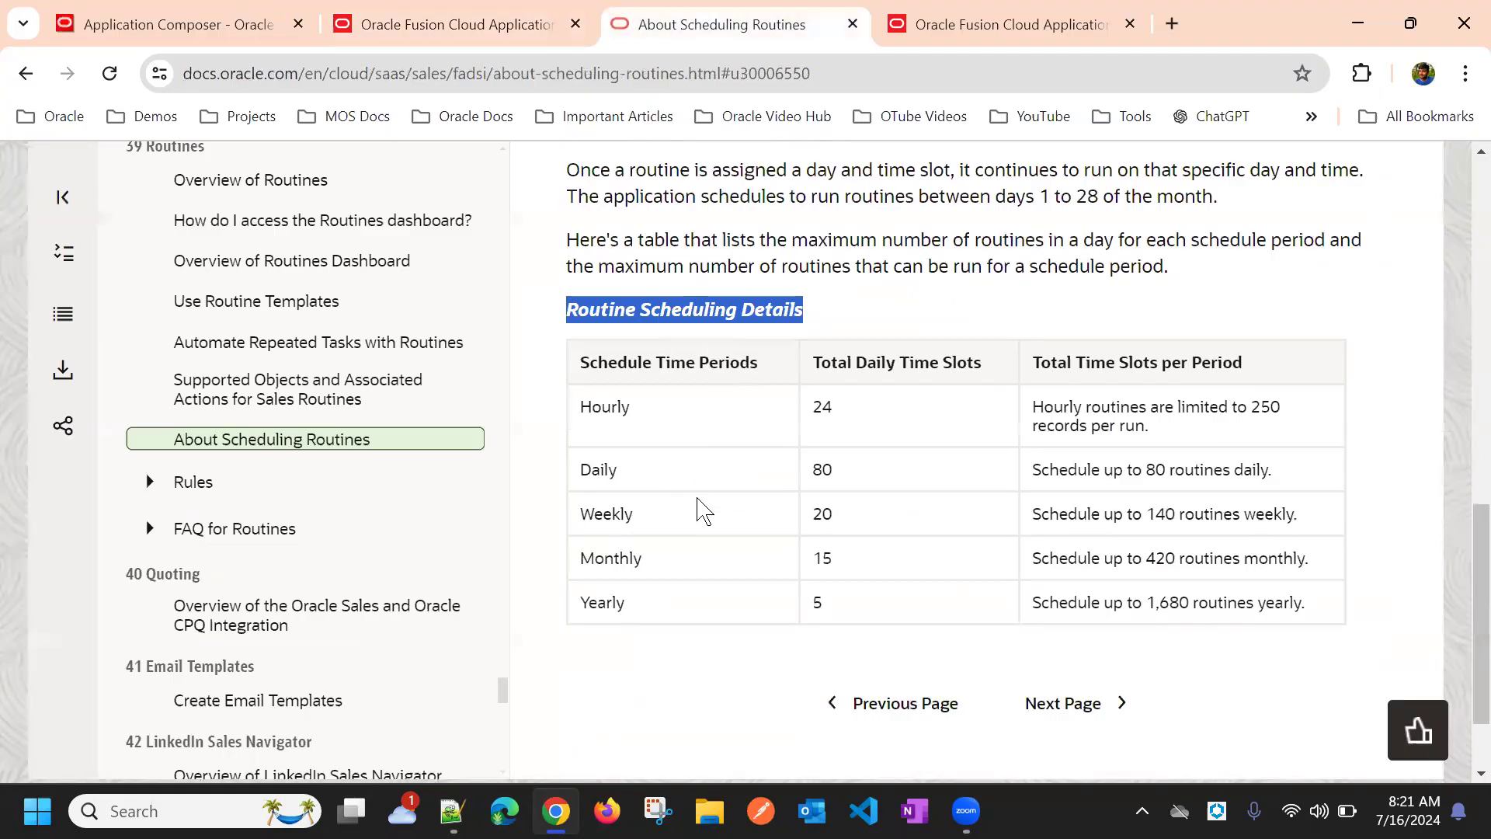
pyautogui.click(661, 382)
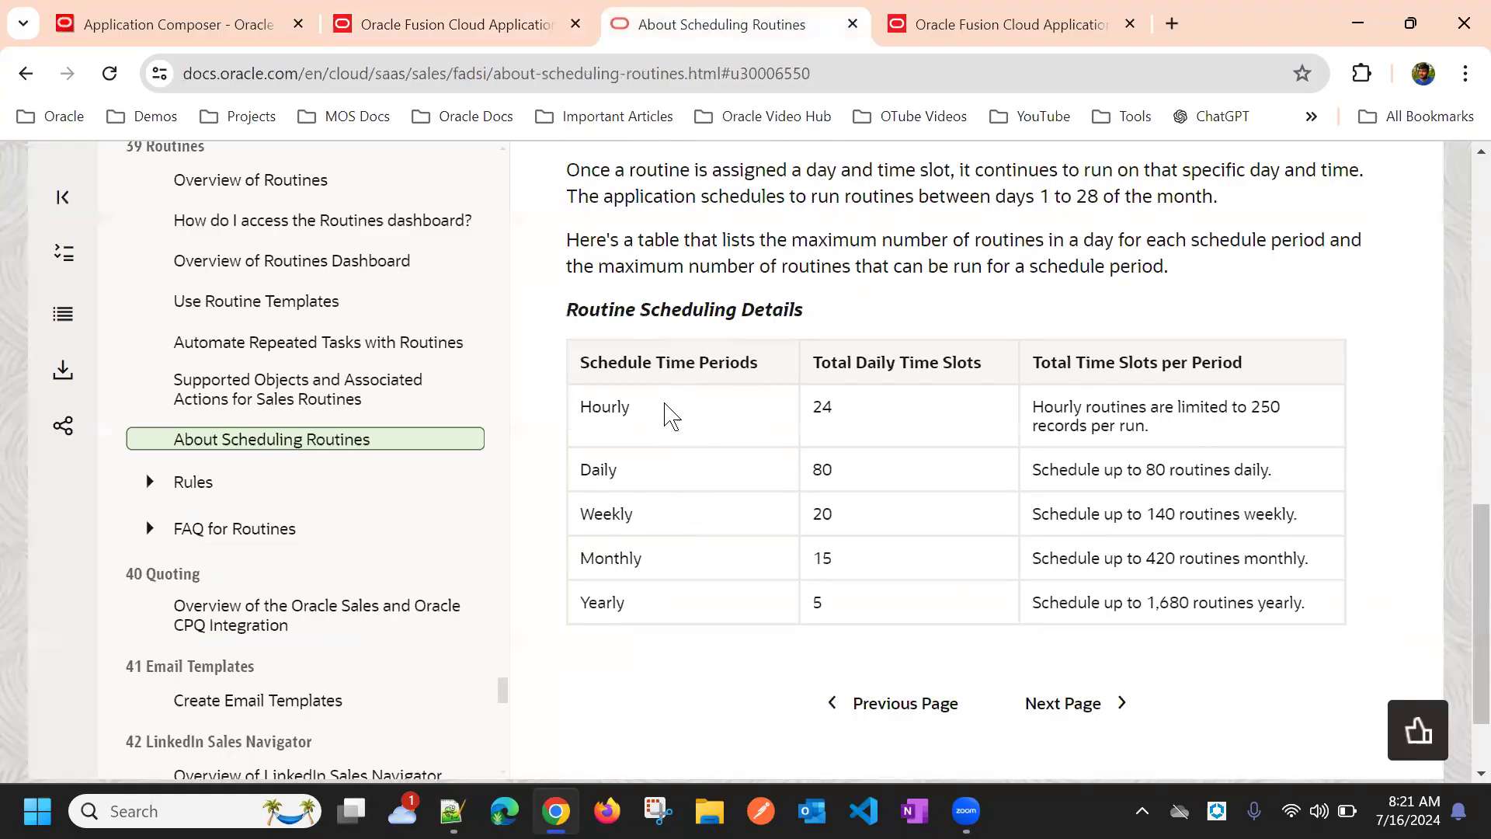
# Examine the documented optimal-performance limits on daily time slots, routines per slot and rows processed
pyautogui.scroll(5, 660, 427)
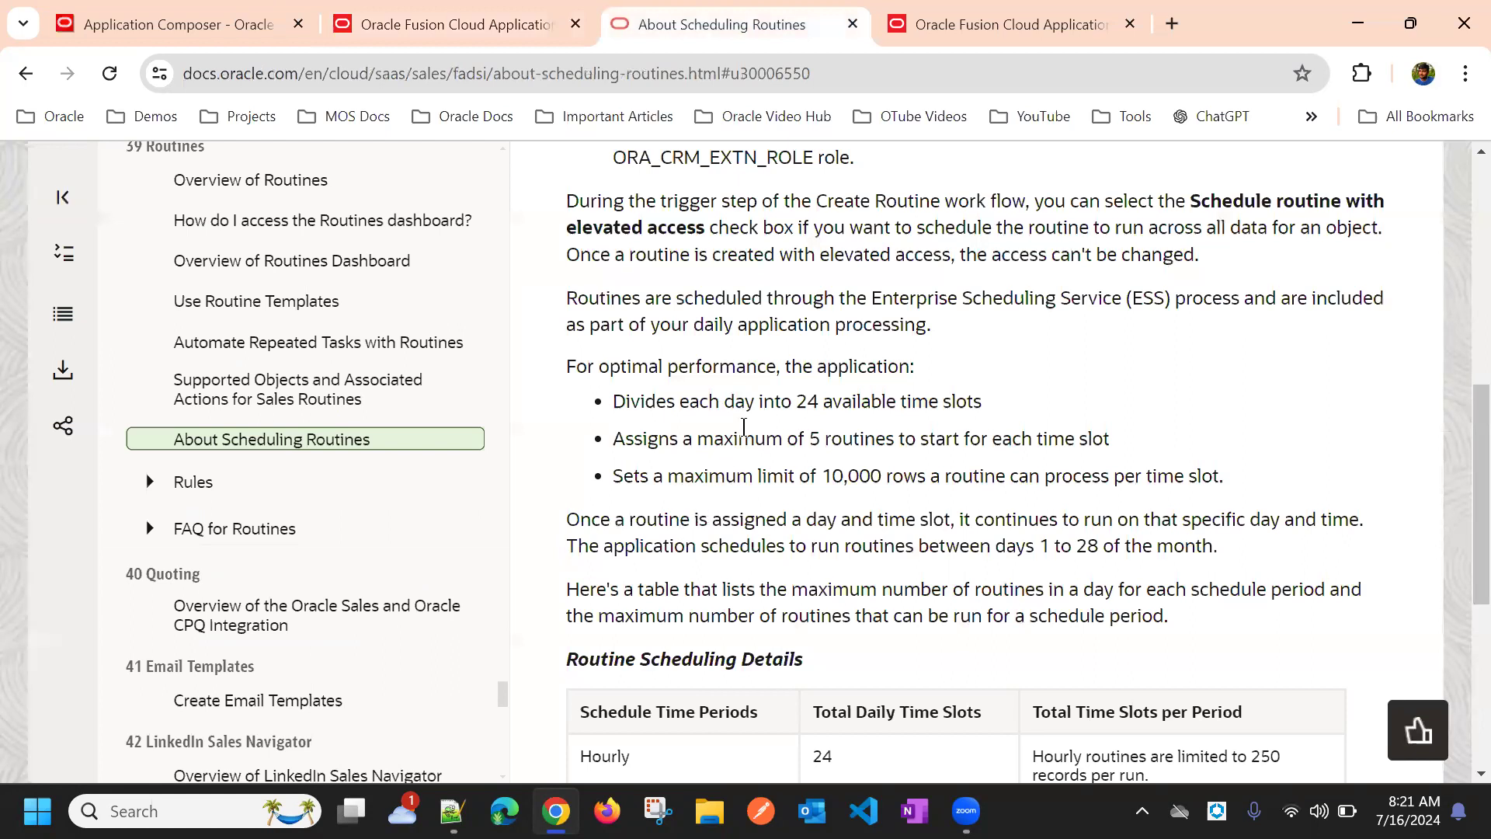
pyautogui.moveTo(796, 405); pyautogui.dragTo(991, 419)
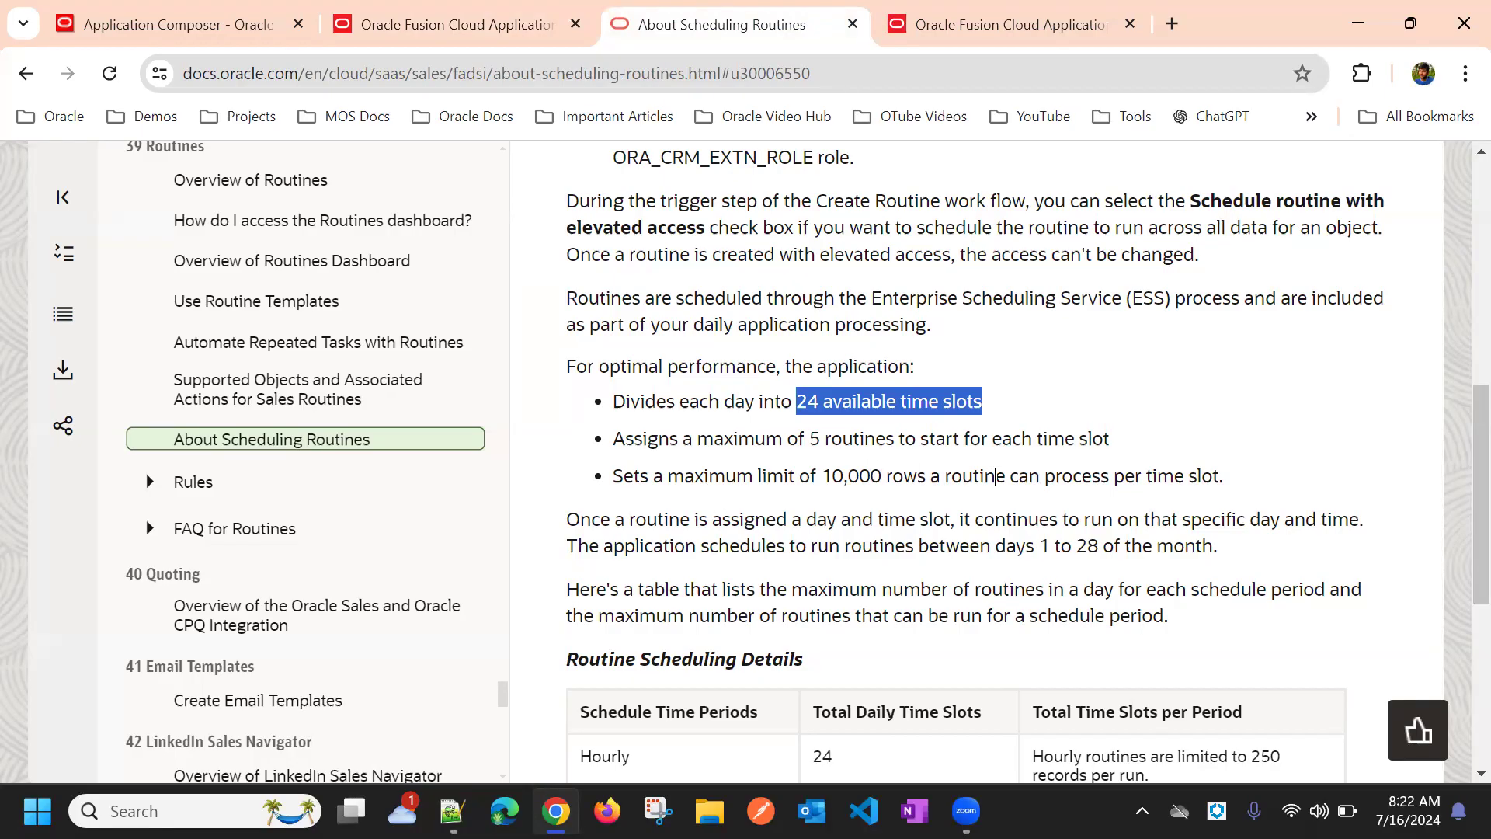
pyautogui.moveTo(810, 438); pyautogui.dragTo(885, 438)
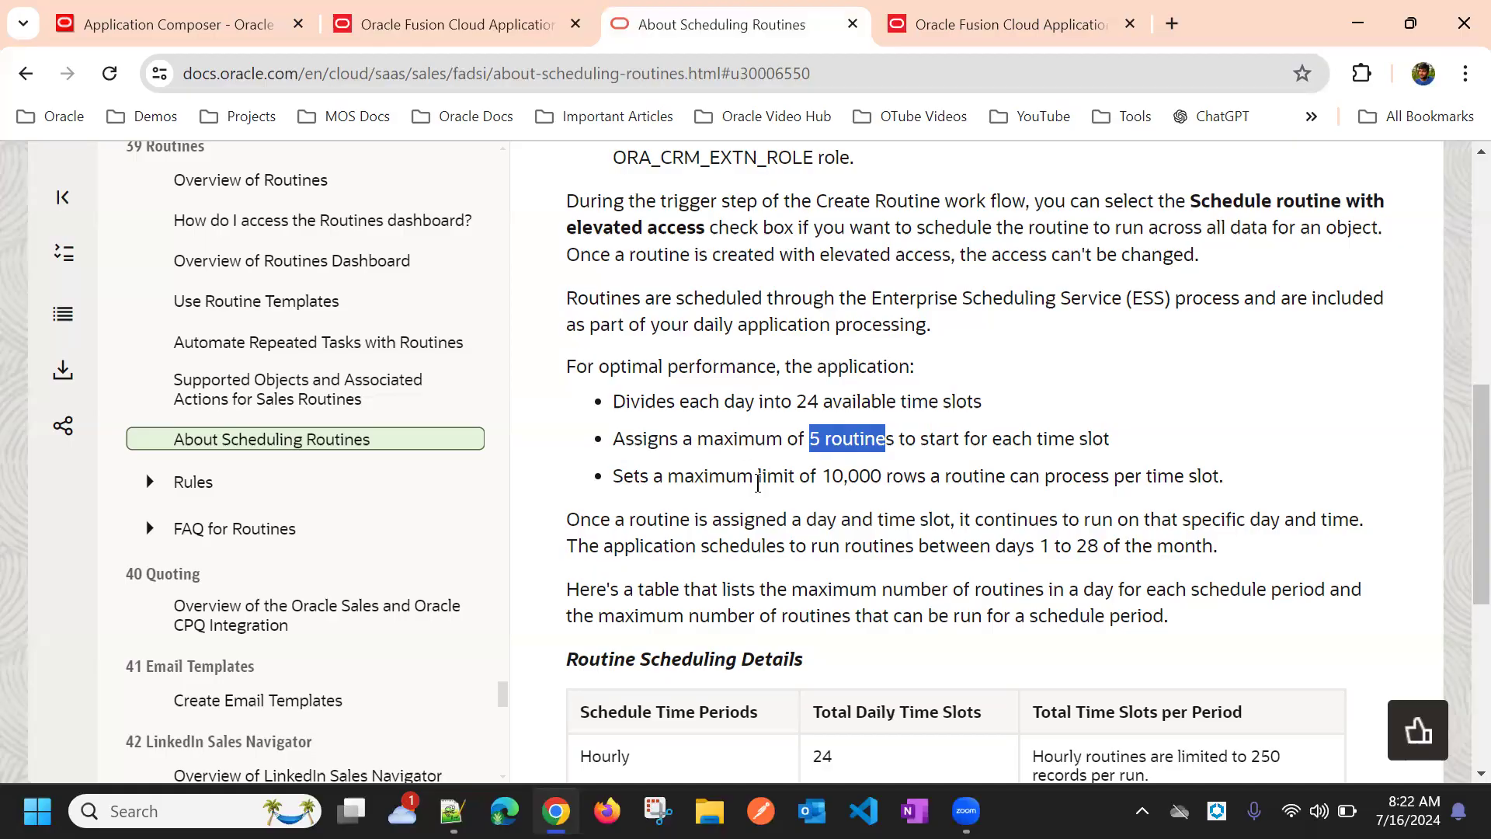
pyautogui.scroll(-1, 867, 458)
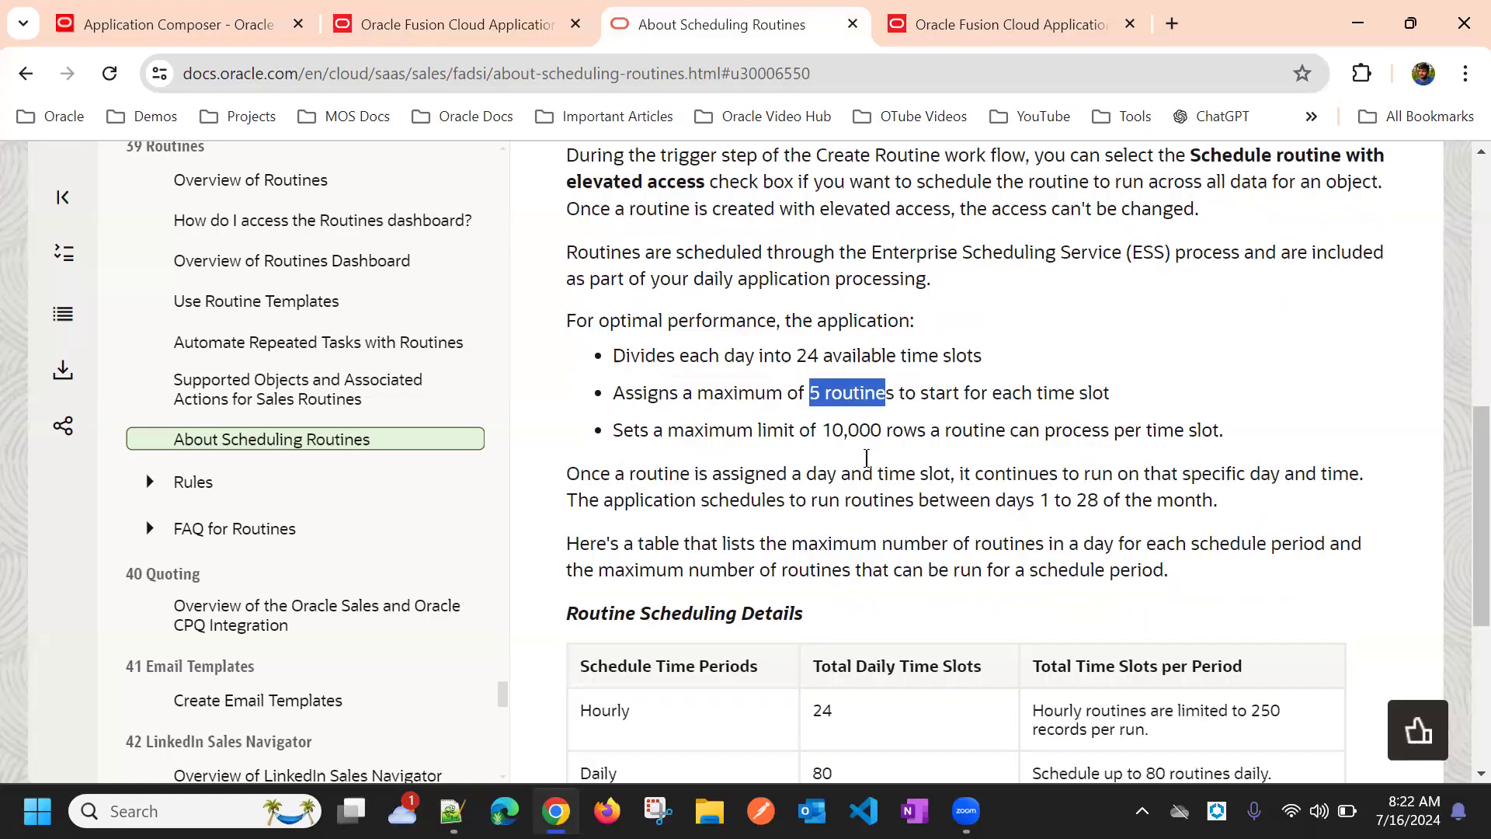
pyautogui.scroll(-1, 867, 458)
pyautogui.scroll(-1, 864, 429)
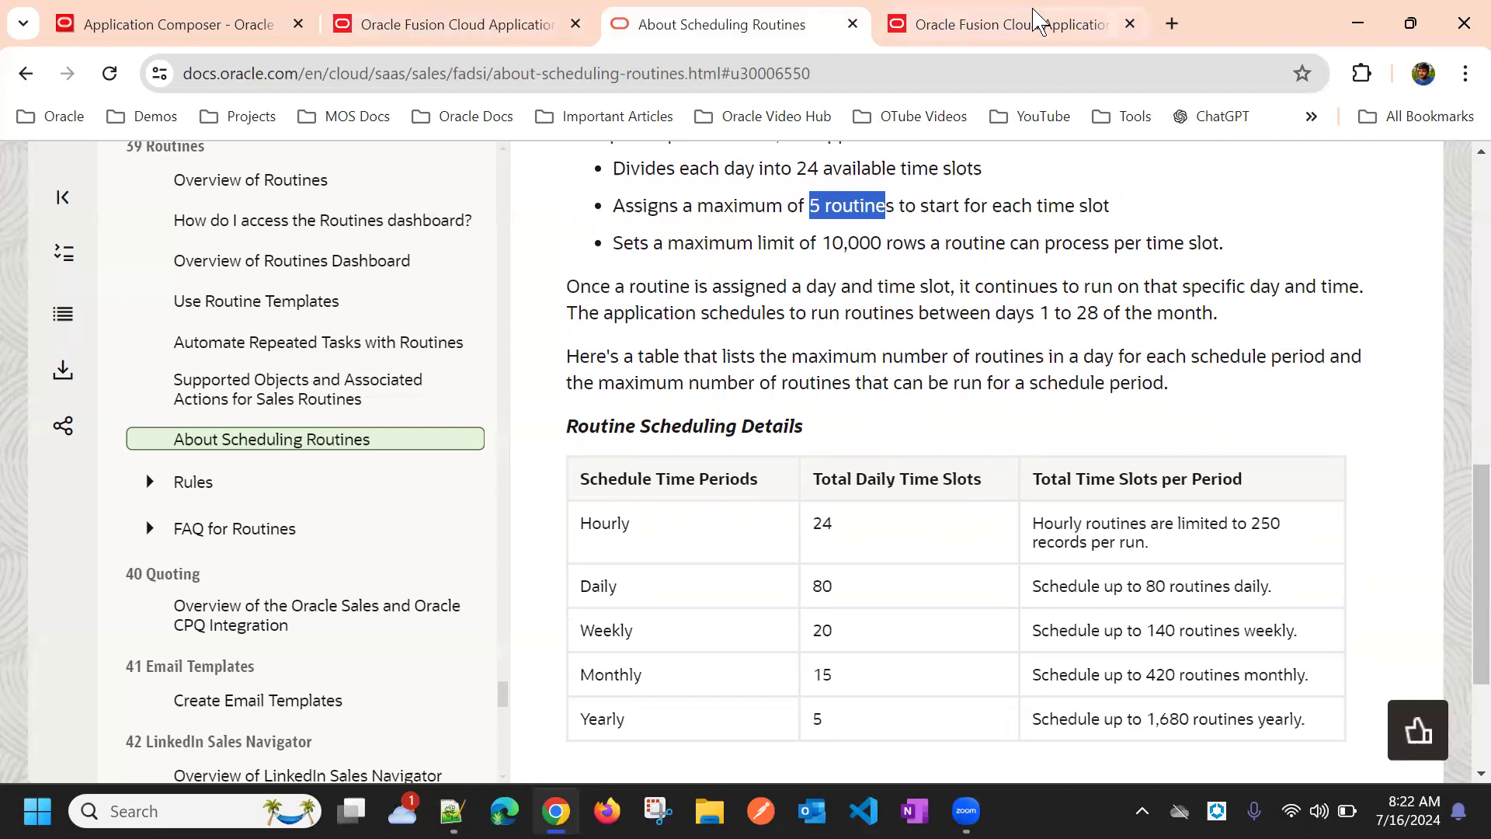
# Reread the time slot limits and compare them with the daily slots and period limits for each schedule in the table
pyautogui.scroll(3, 817, 312)
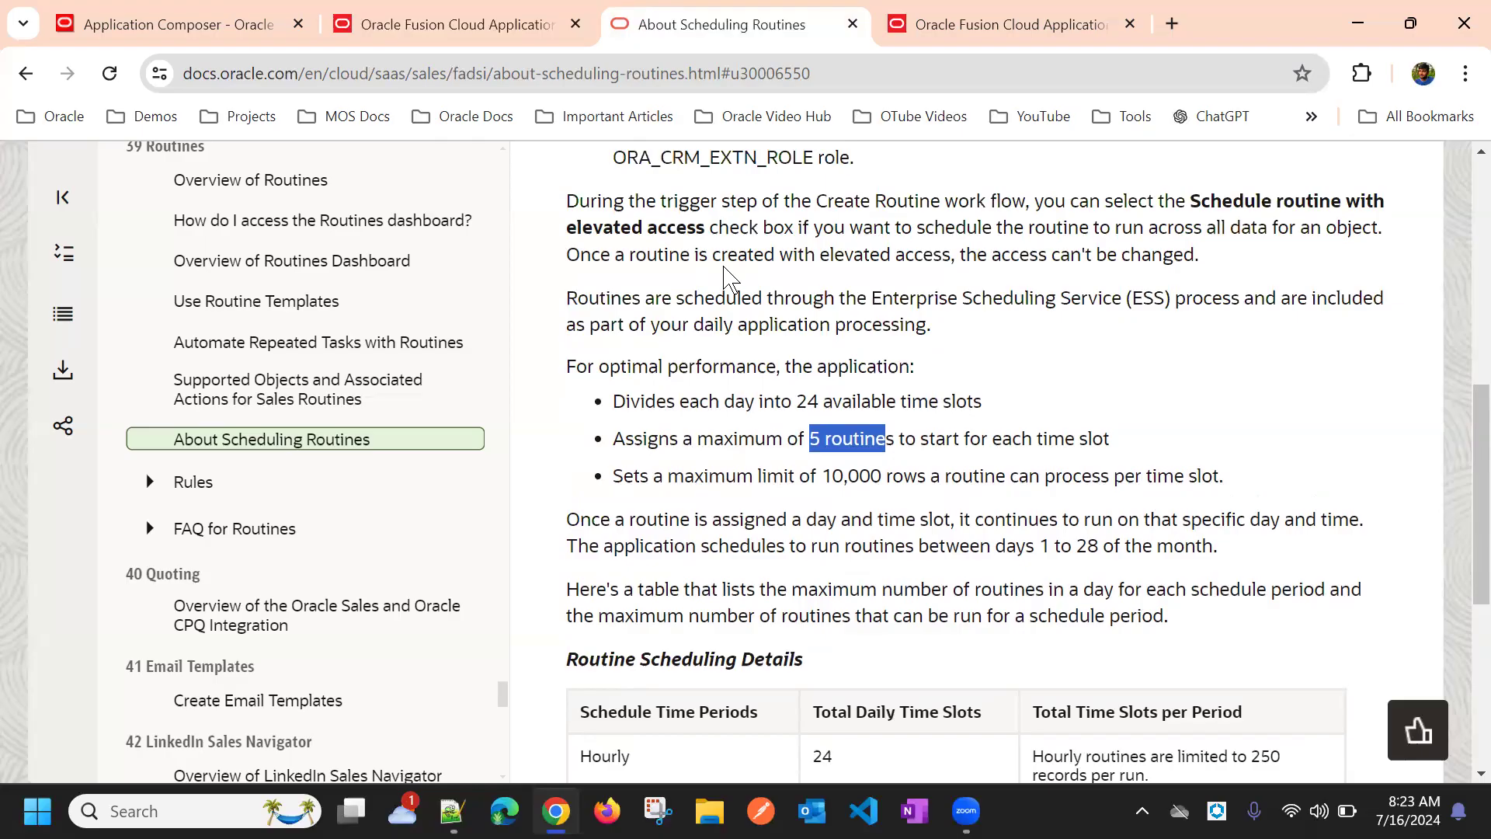
pyautogui.click(923, 517)
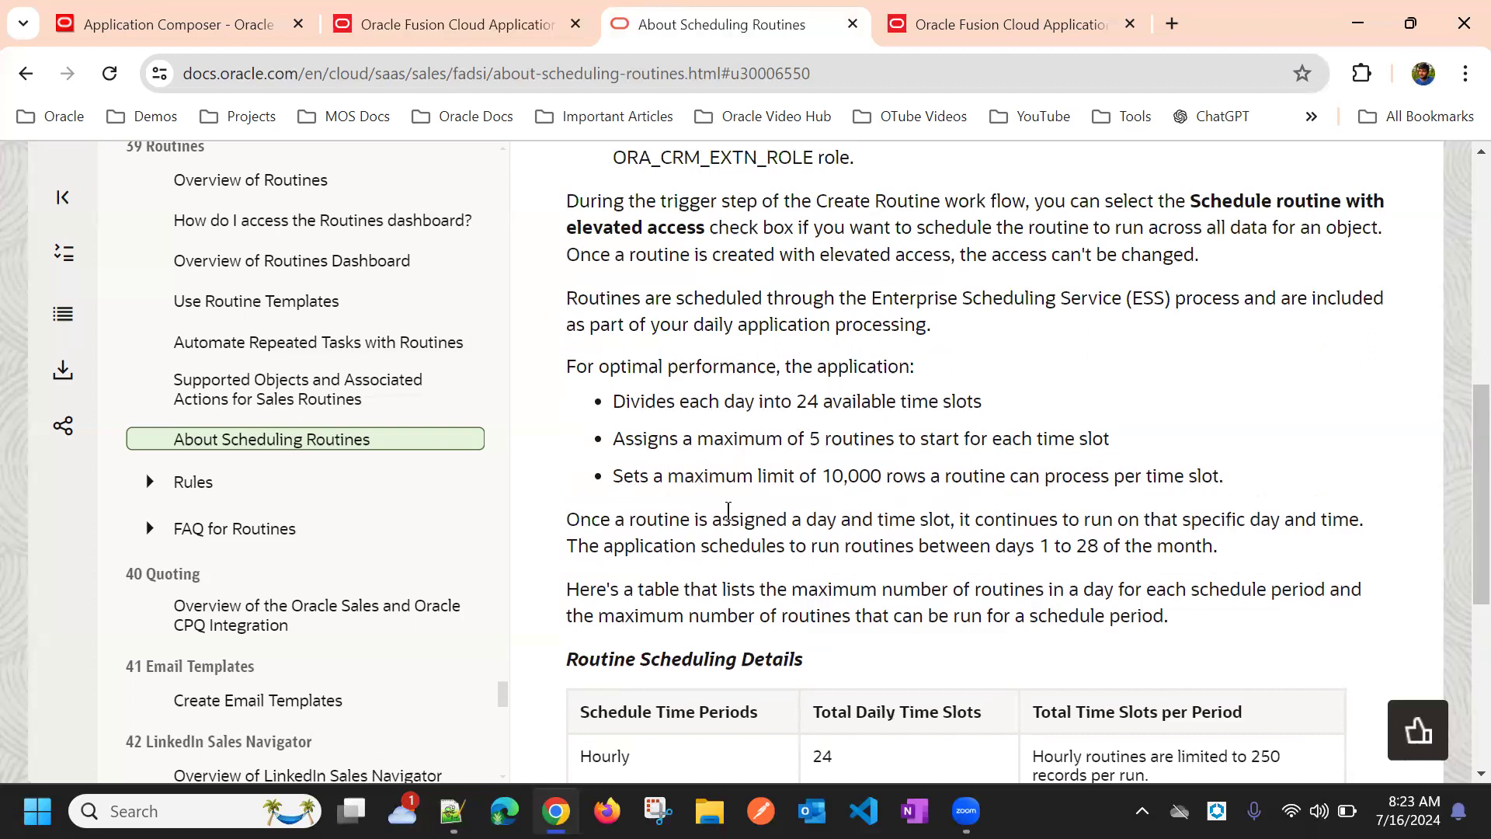
pyautogui.moveTo(573, 519); pyautogui.dragTo(591, 520)
pyautogui.moveTo(825, 400); pyautogui.dragTo(999, 393)
pyautogui.click(825, 552)
pyautogui.scroll(-3, 825, 541)
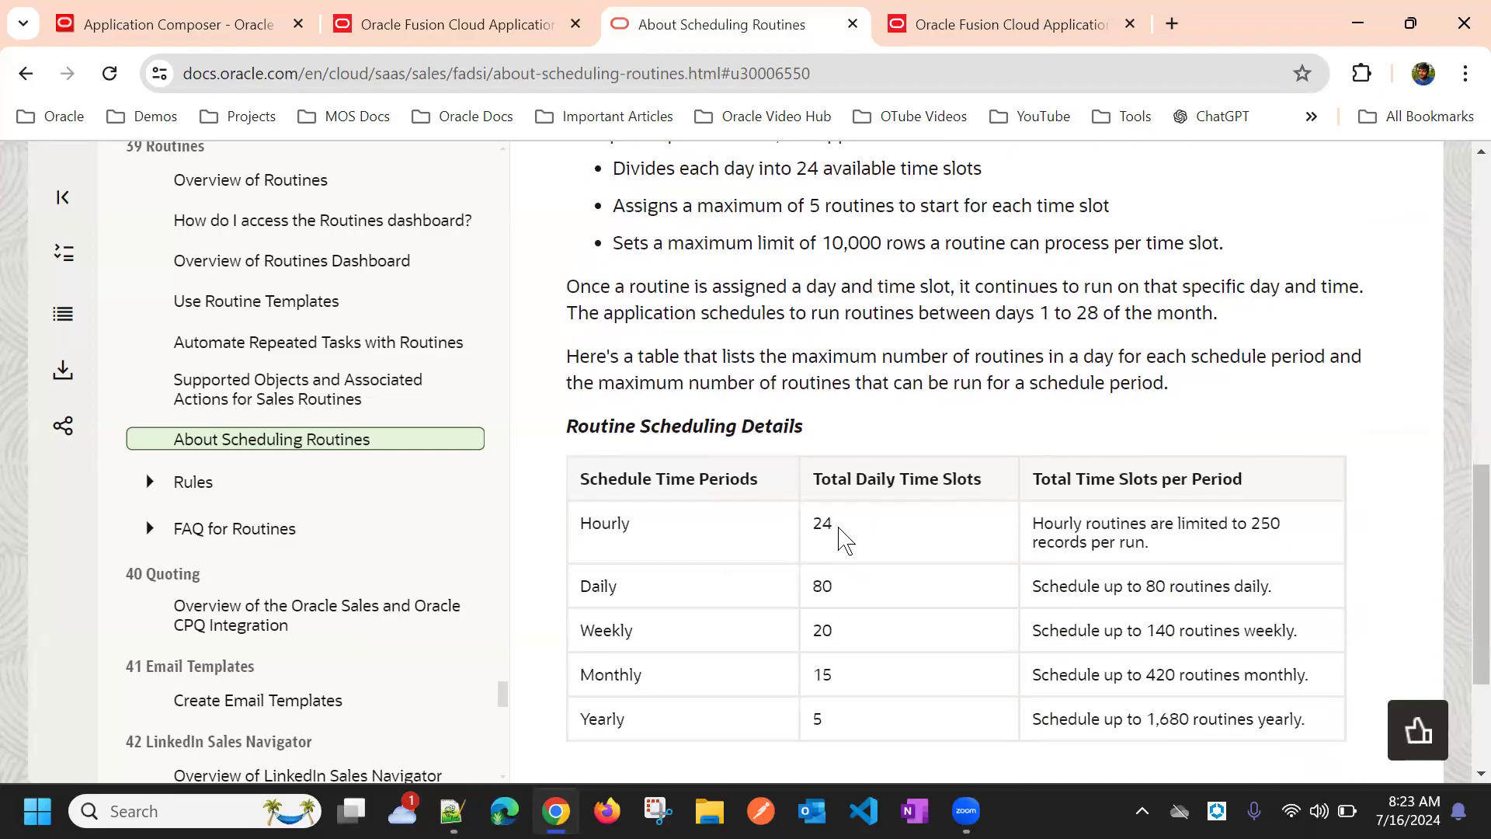
pyautogui.scroll(-2, 833, 530)
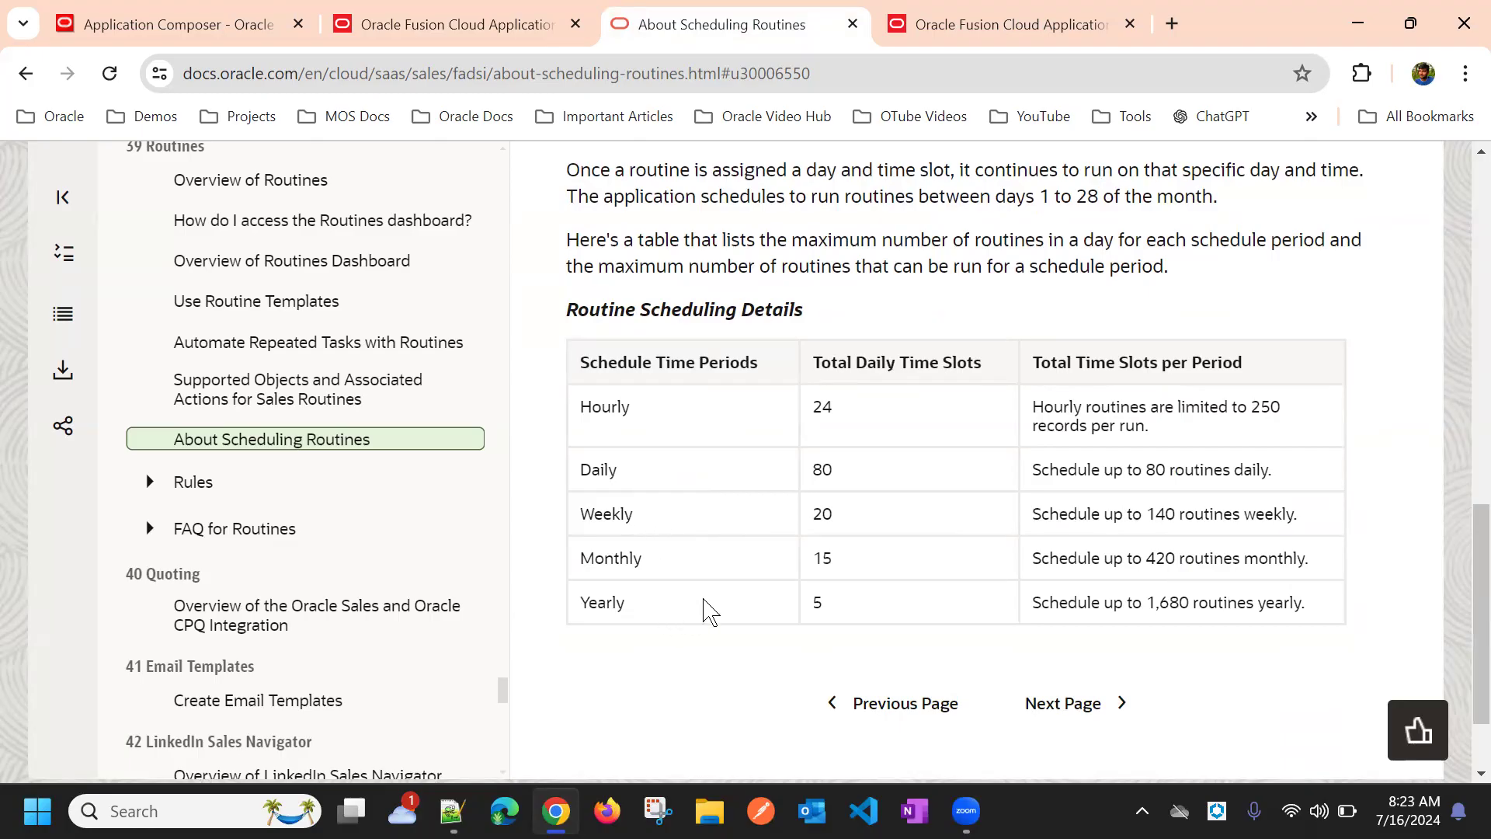
# Examine the documented privileges, job roles and elevated access option required for scheduling routines
pyautogui.scroll(3, 987, 509)
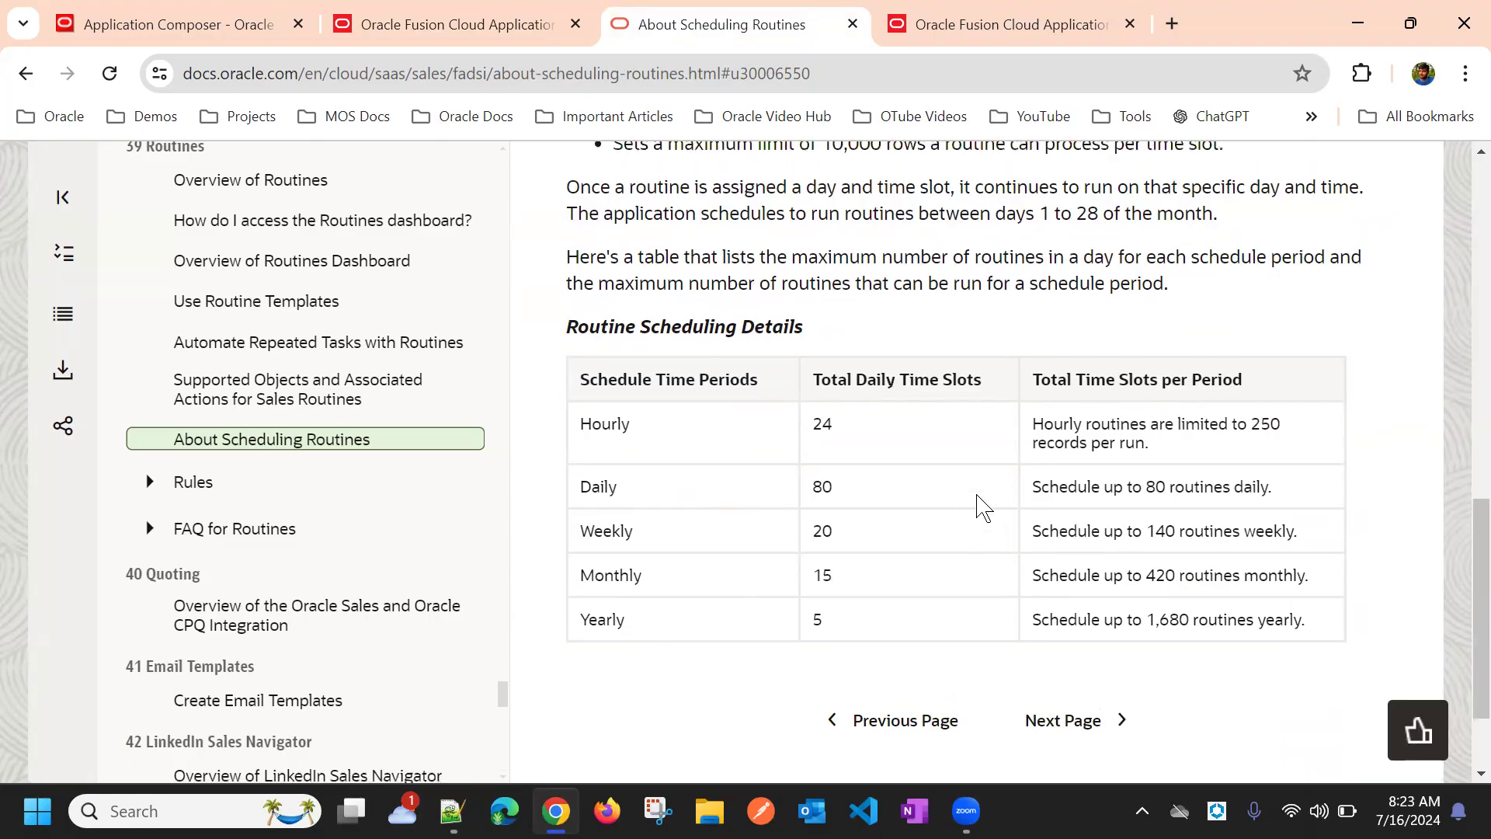
pyautogui.scroll(4, 928, 398)
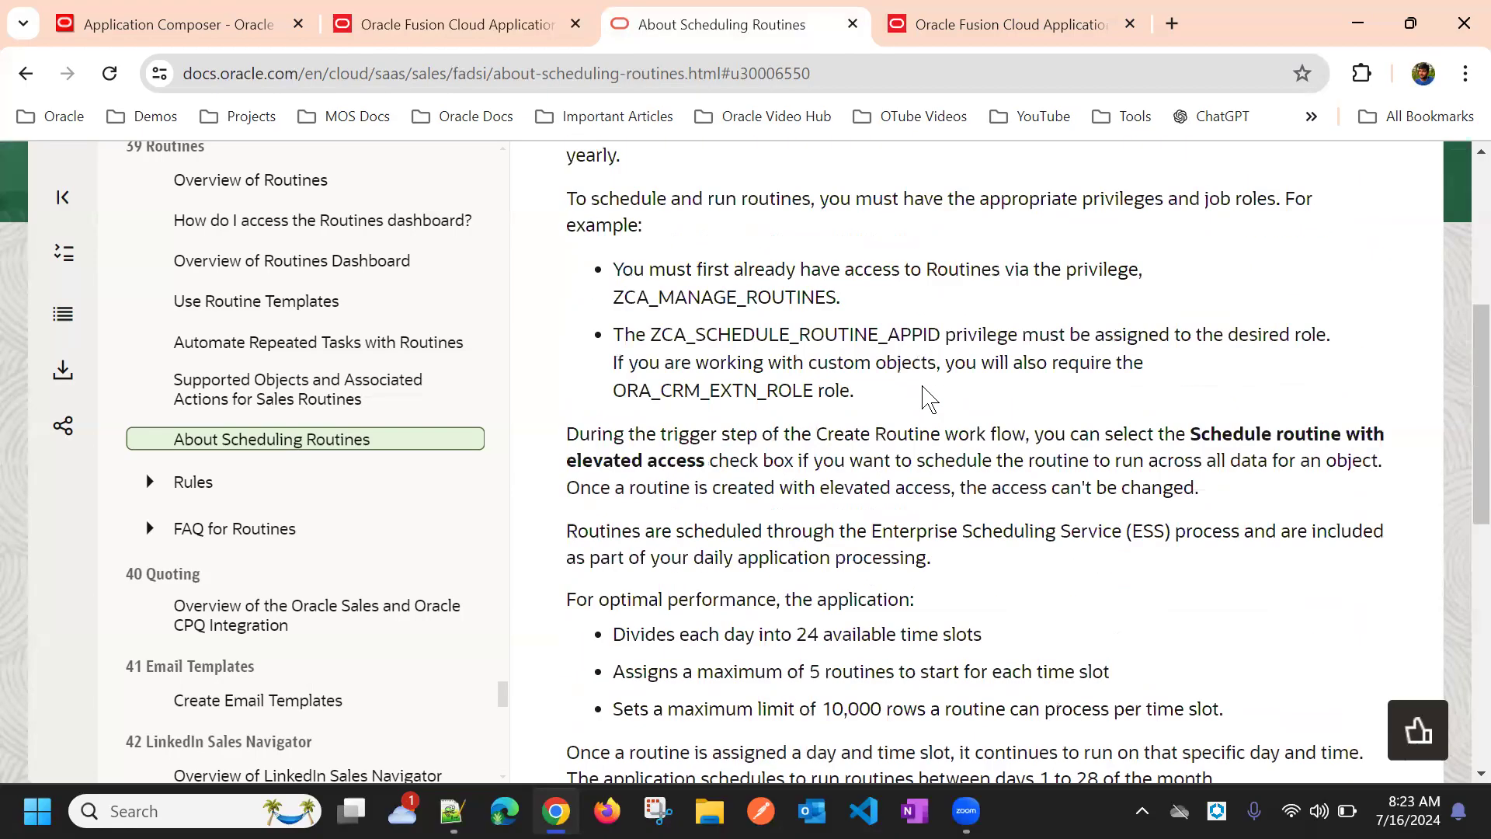
pyautogui.scroll(2, 899, 469)
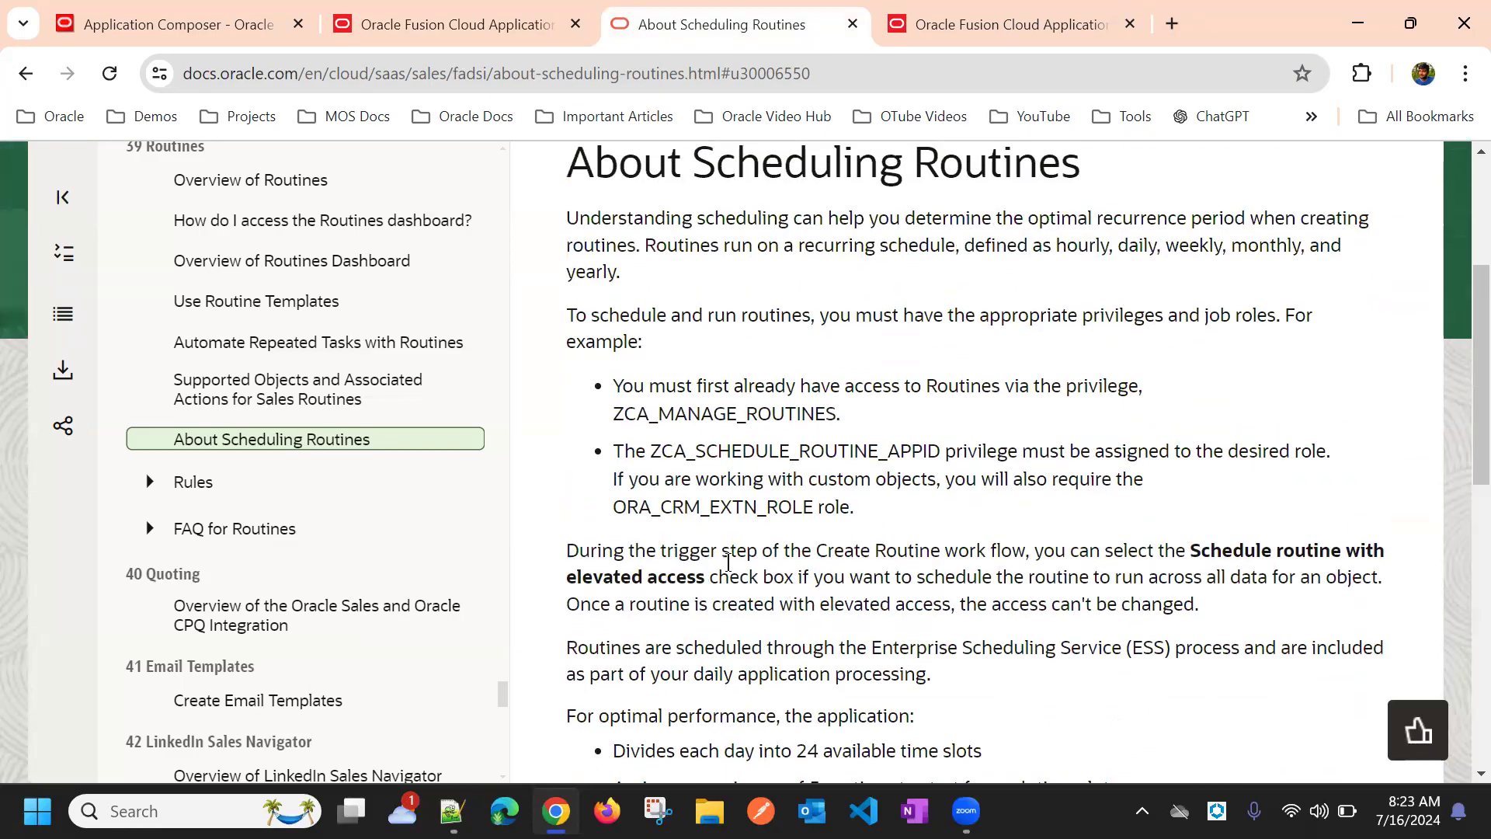
pyautogui.scroll(2, 753, 466)
pyautogui.scroll(-3, 765, 440)
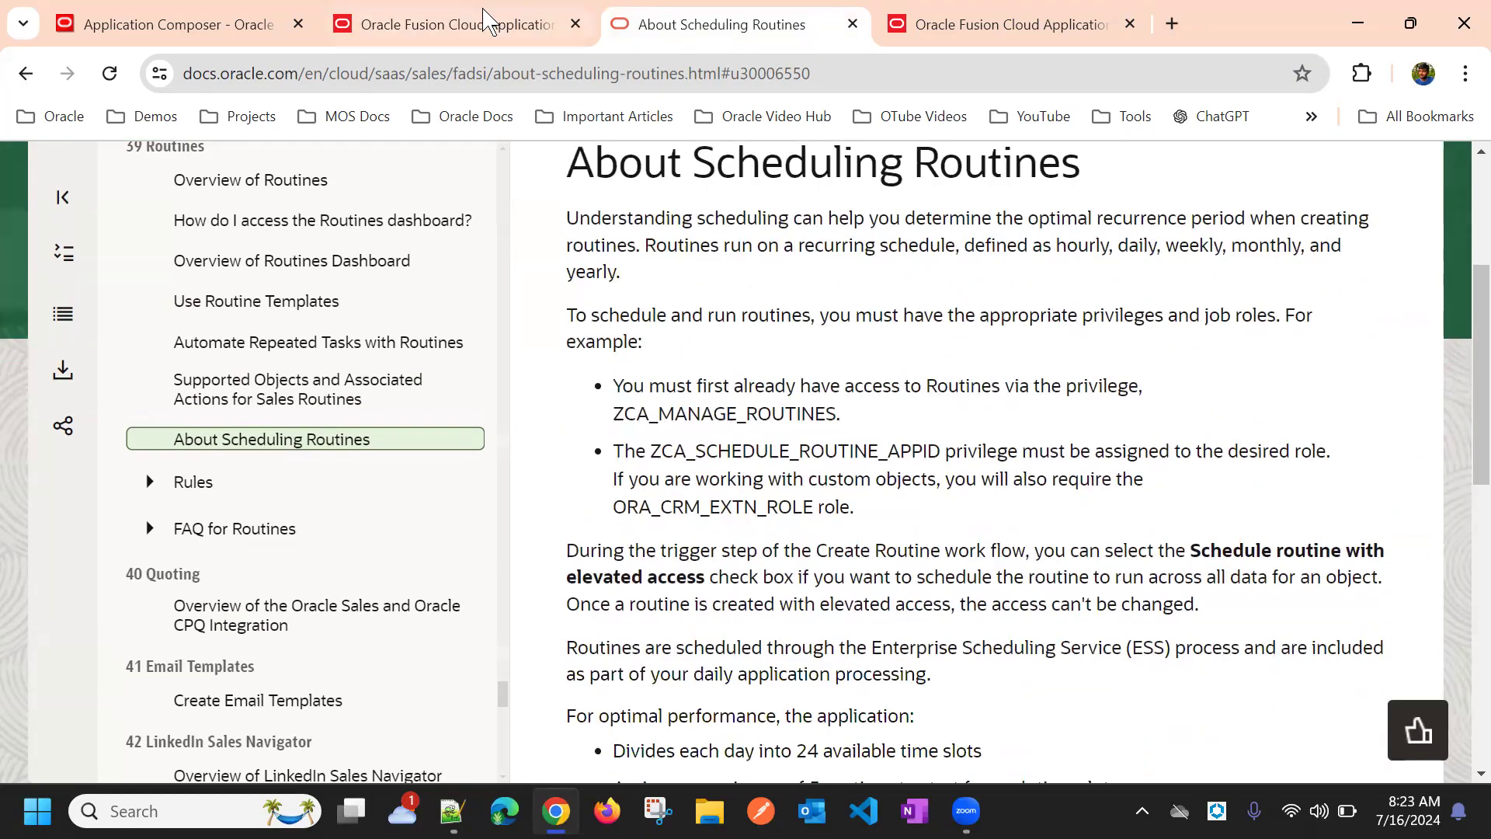
# Return to the Routines dashboard and open the Sandboxes page from the Configuration group
pyautogui.click(495, 25)
pyautogui.click(812, 232)
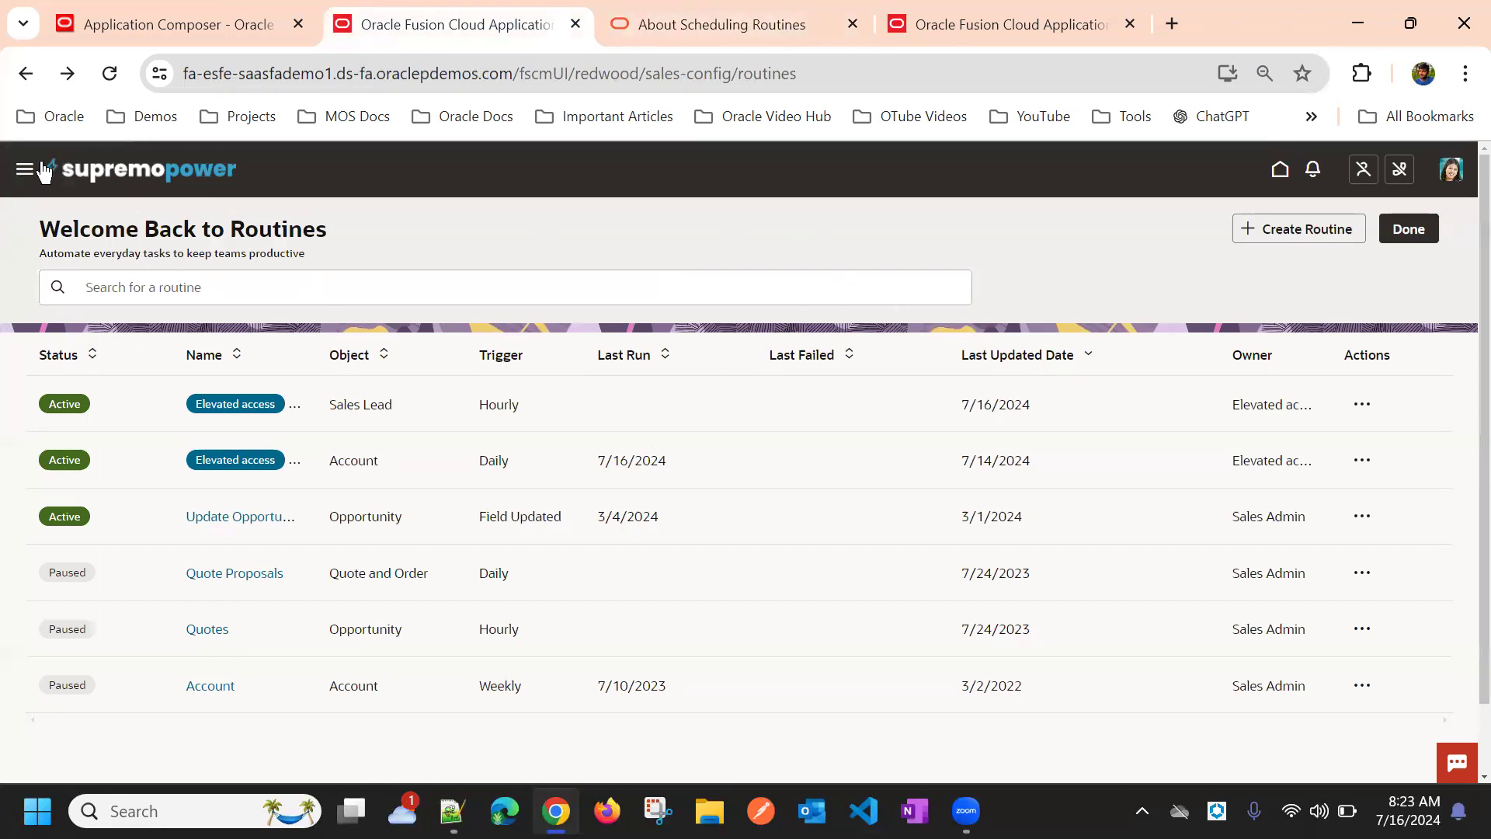
pyautogui.click(22, 169)
pyautogui.scroll(-8, 520, 423)
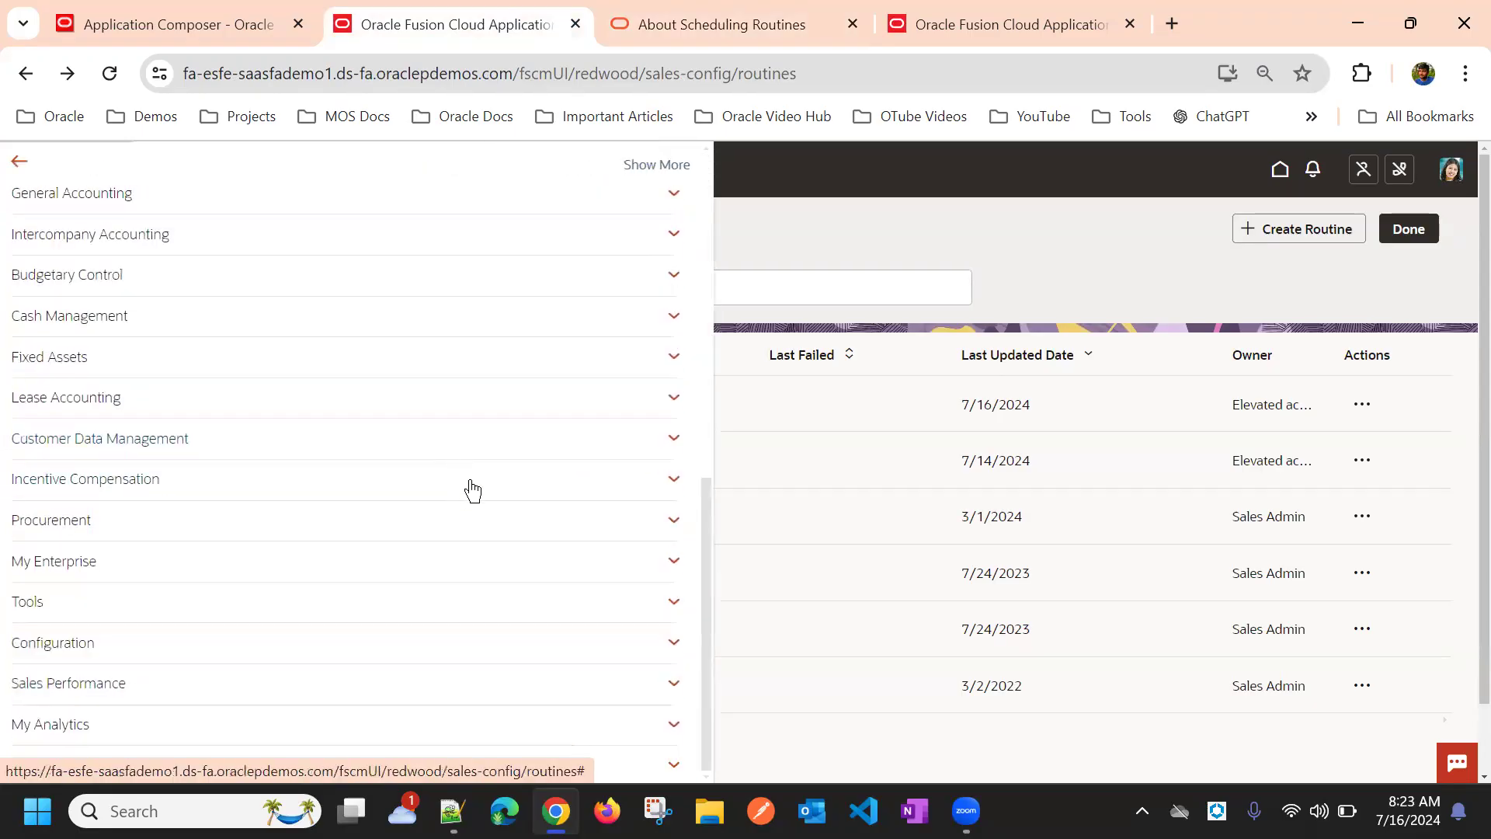
pyautogui.click(196, 651)
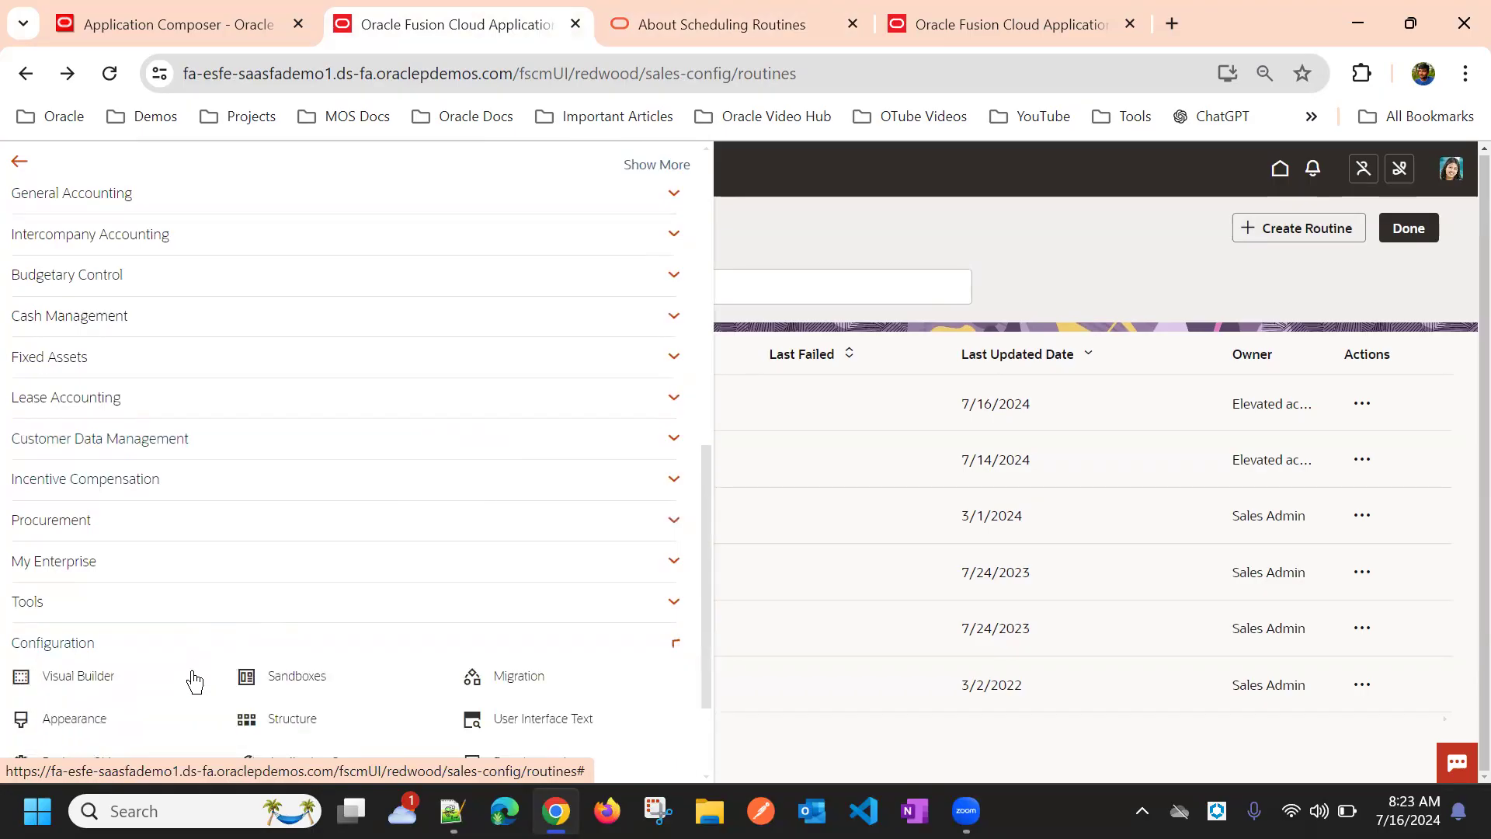
pyautogui.click(267, 676)
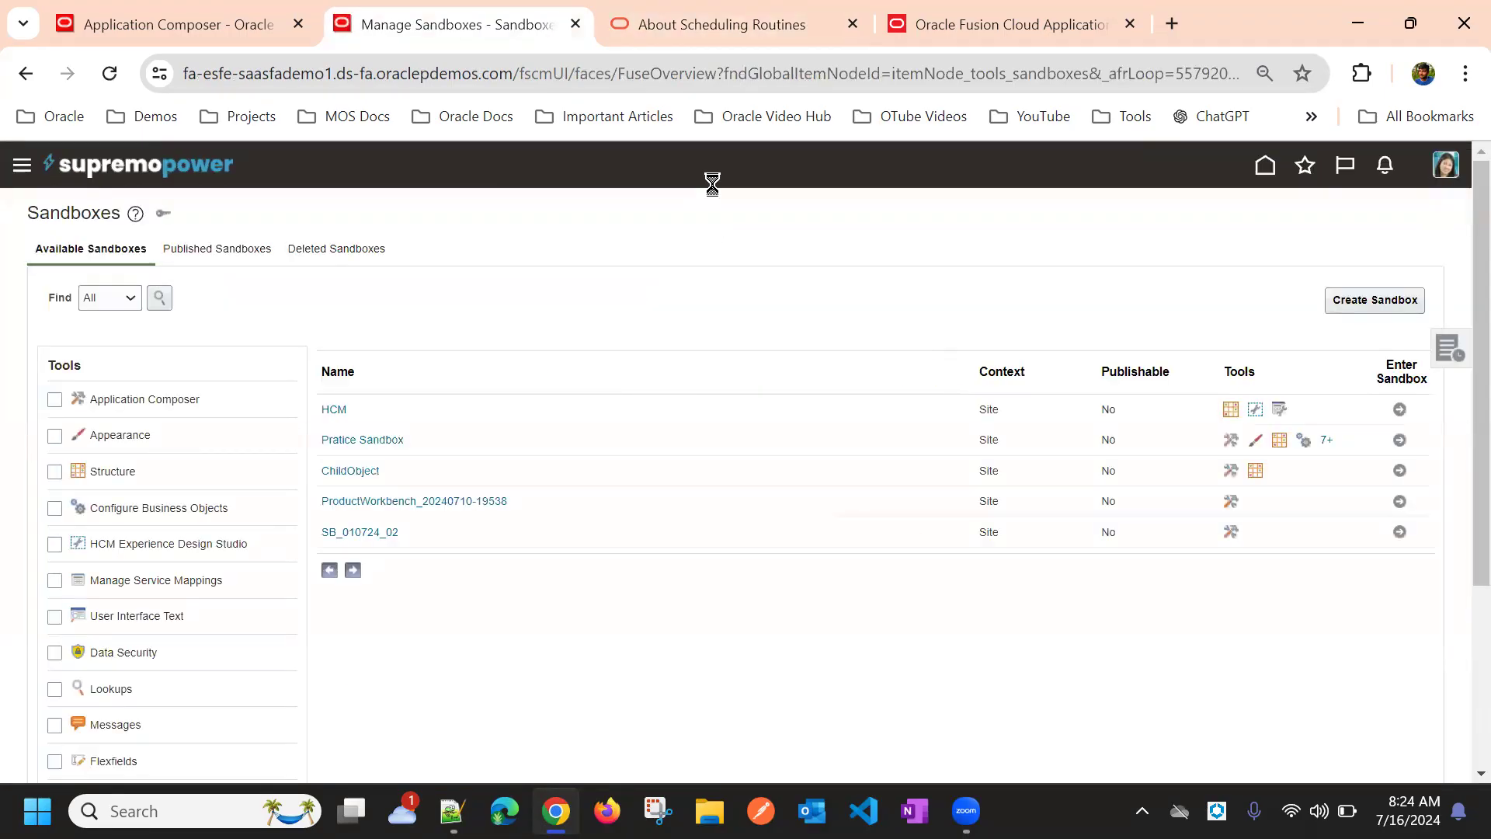
# Switch to the routine already open for editing and go back to its Basic Details stage
pyautogui.click(895, 37)
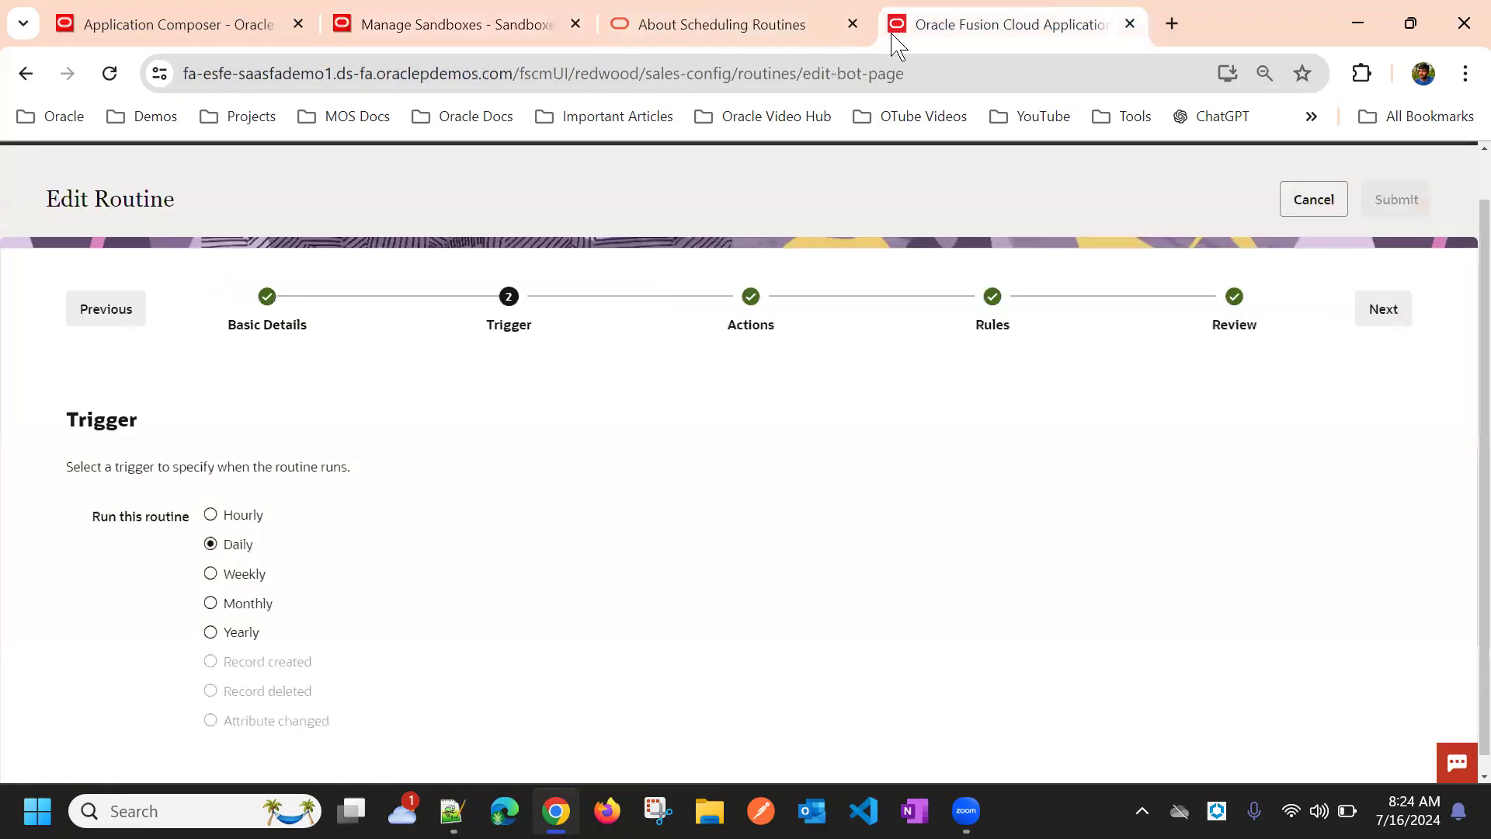
pyautogui.click(431, 23)
pyautogui.click(973, 23)
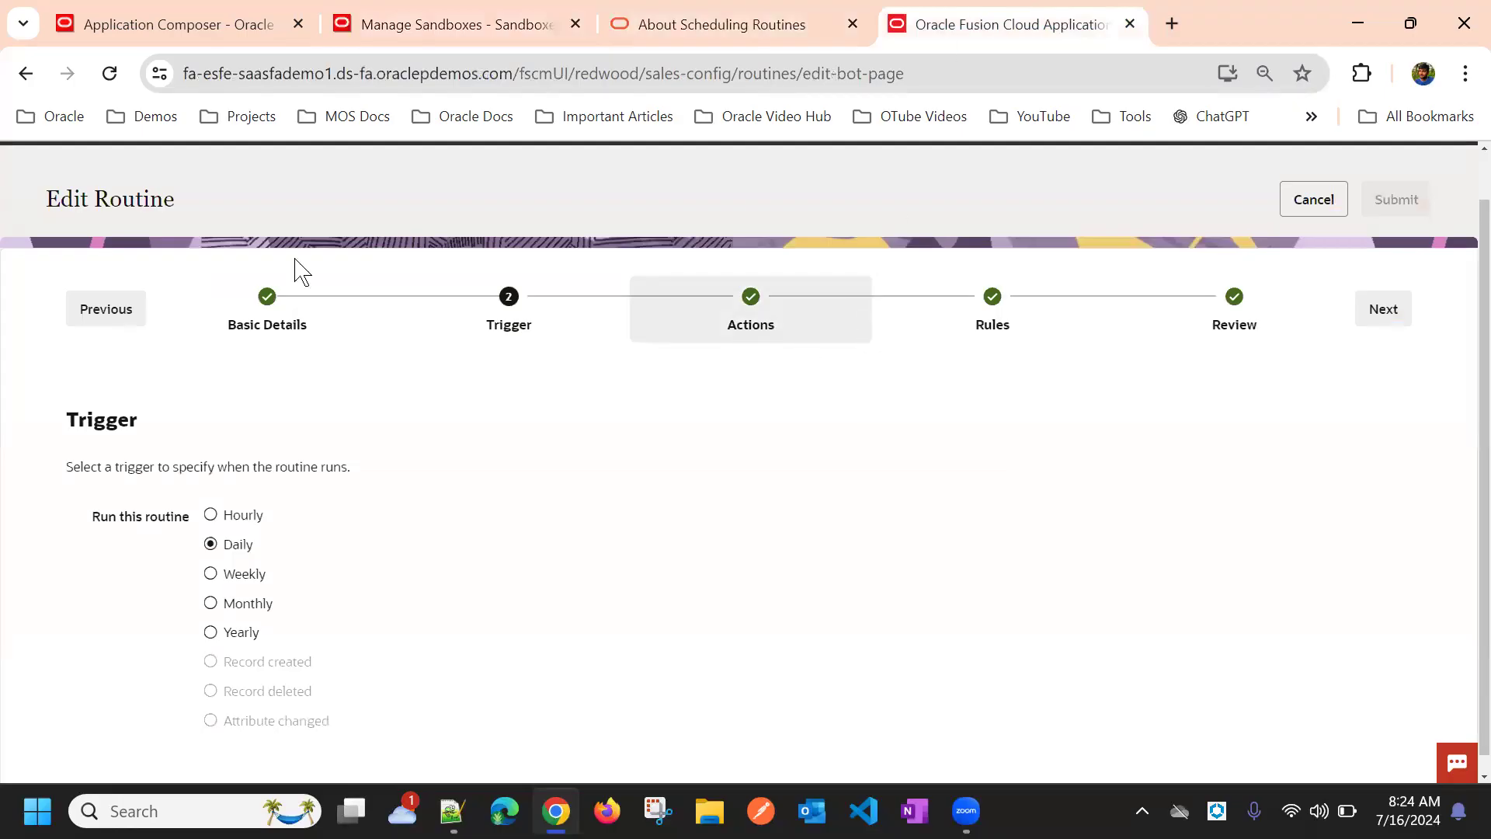
pyautogui.click(109, 309)
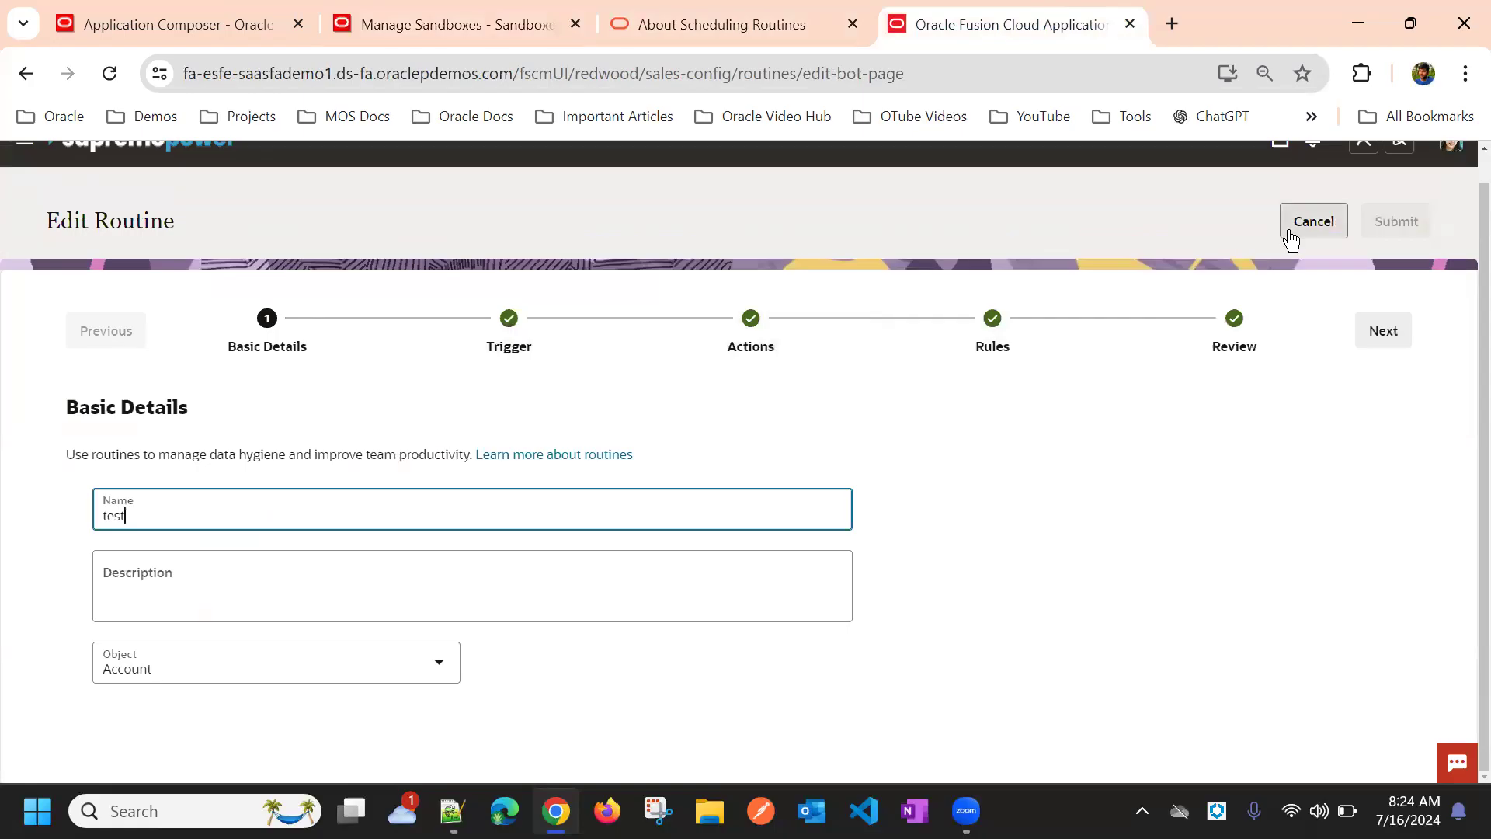
# Try changing the test routine's object to Opportunity, accept clearing its actions and rules, and cancel the edit
pyautogui.click(273, 664)
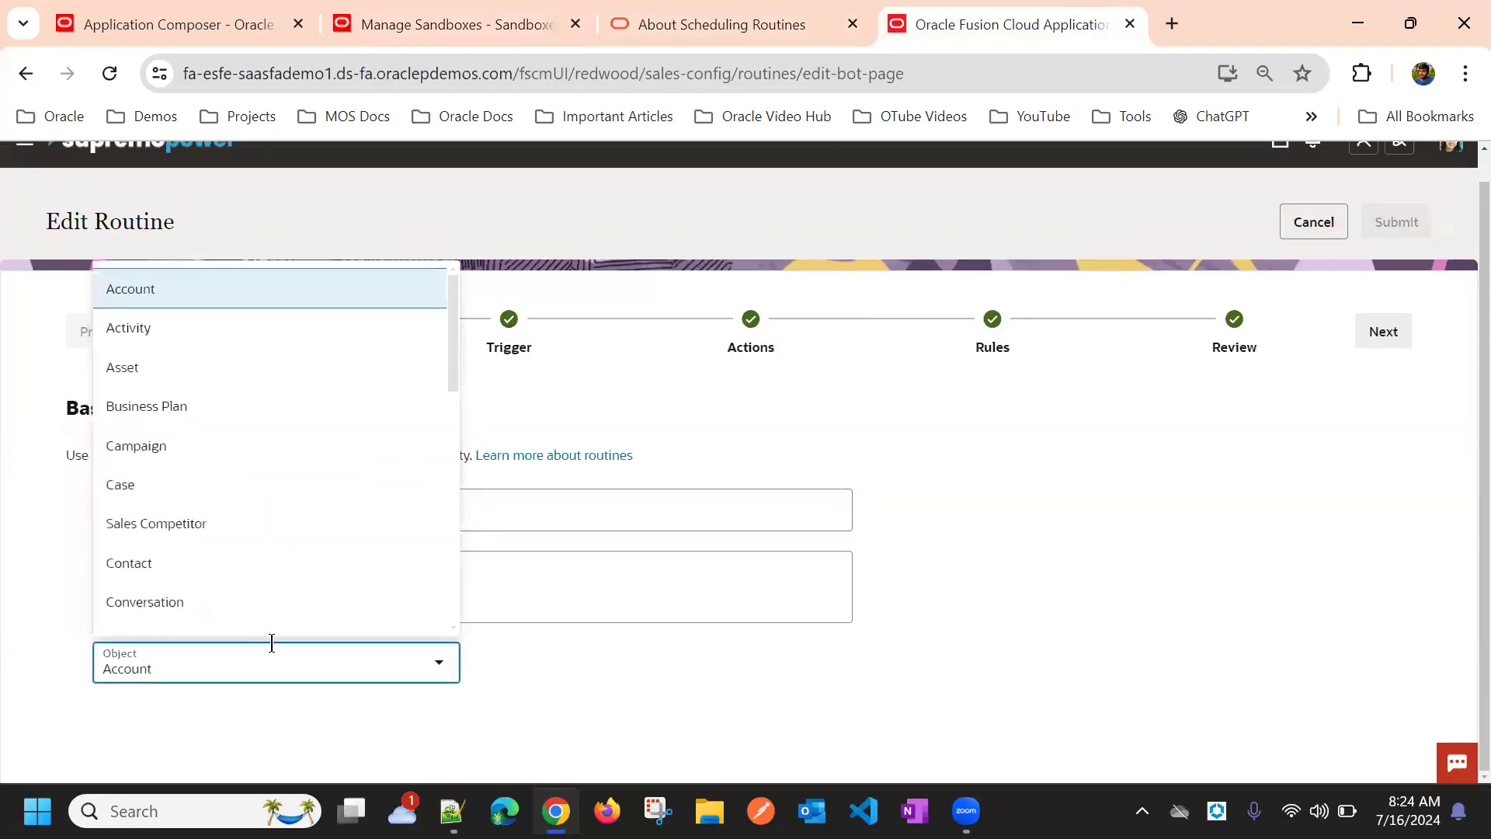
pyautogui.scroll(1, 280, 603)
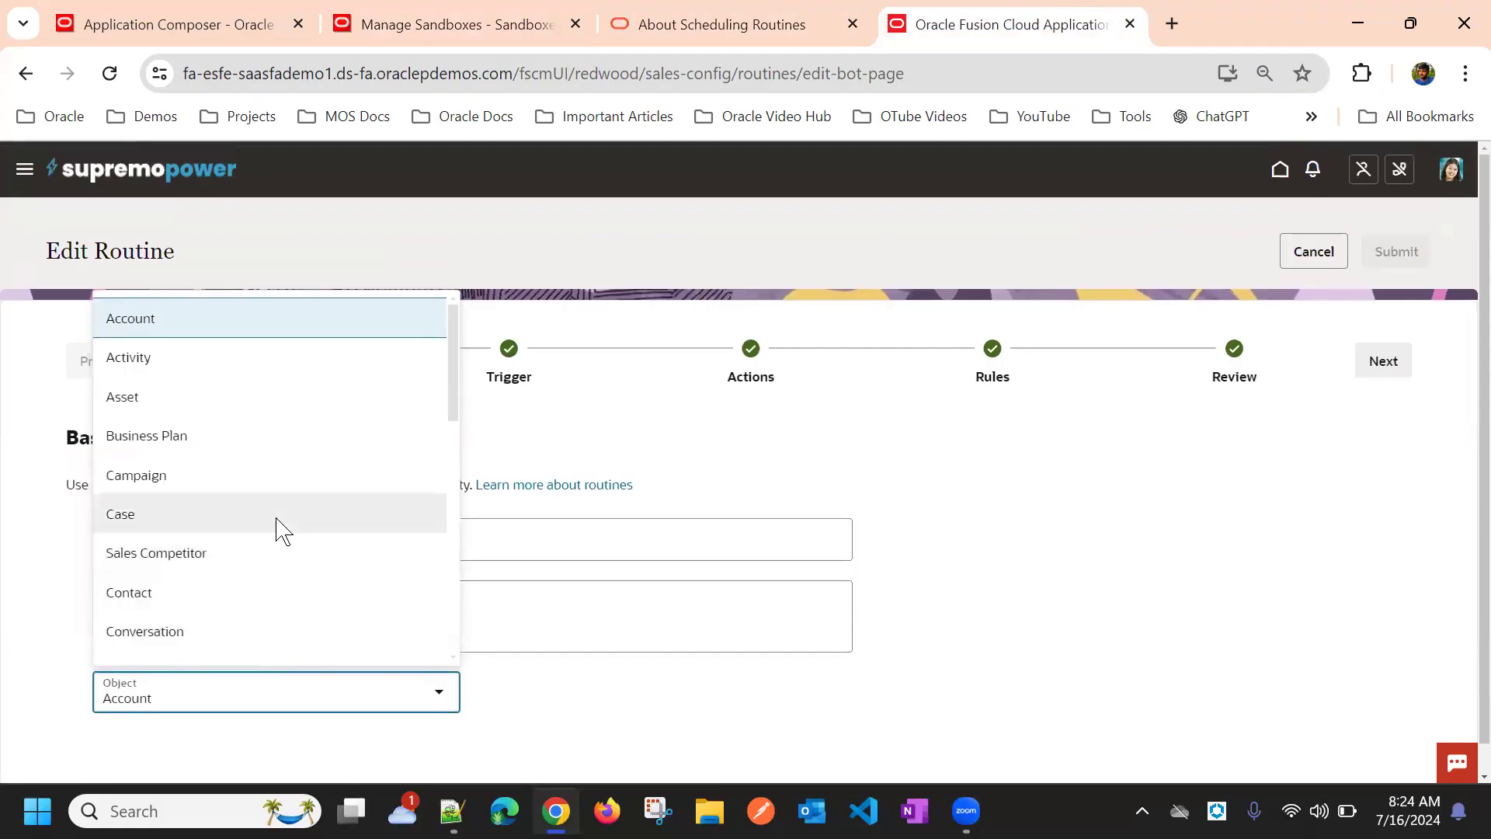
pyautogui.write('o')
pyautogui.press('BackSpace')
pyautogui.press('BackSpace')
pyautogui.press('BackSpace')
pyautogui.press('BackSpace')
pyautogui.press('BackSpace')
pyautogui.press('BackSpace')
pyautogui.press('BackSpace')
pyautogui.press('BackSpace')
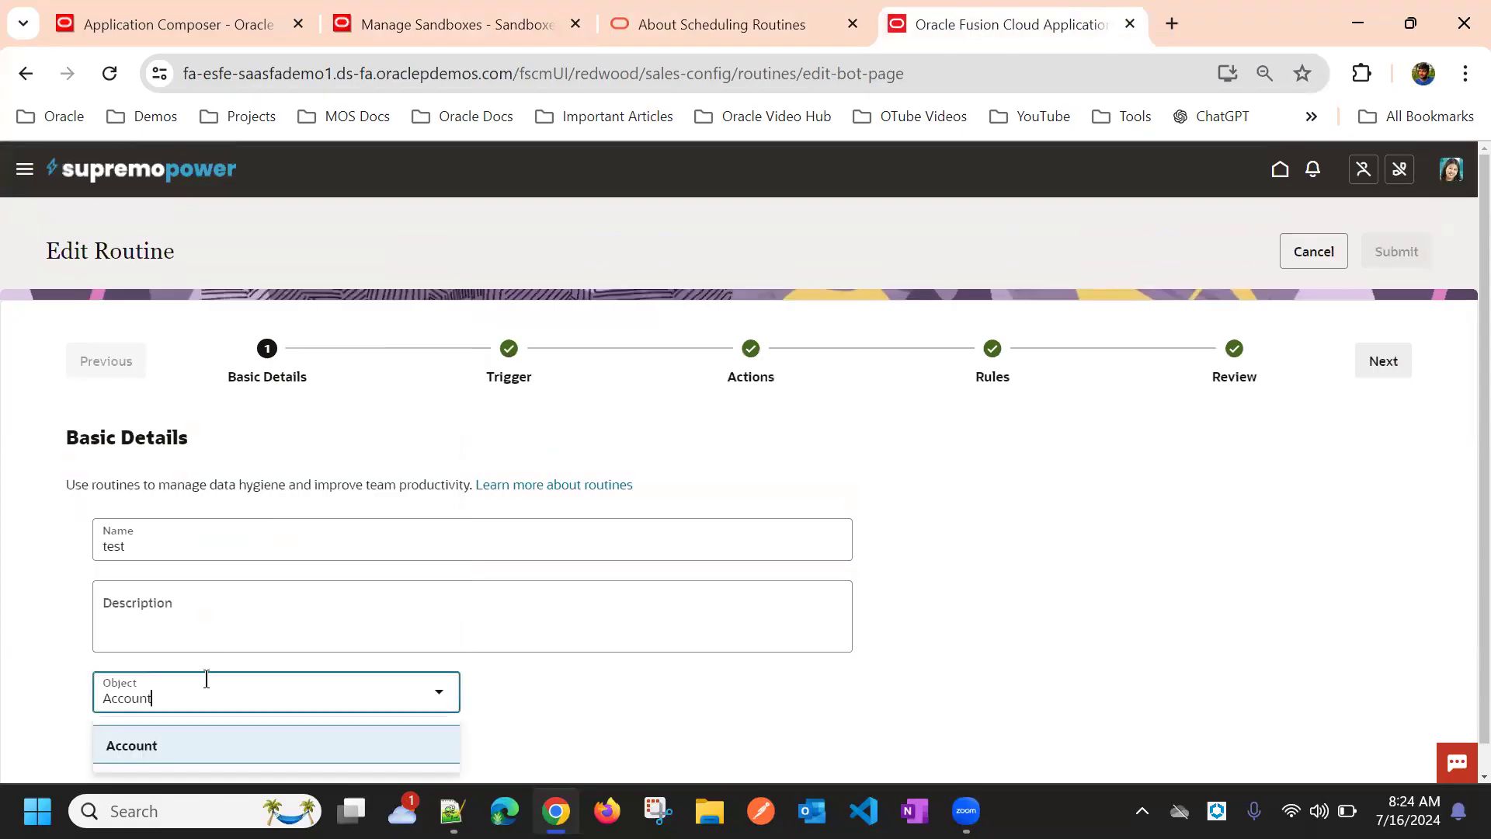
pyautogui.write('opp')
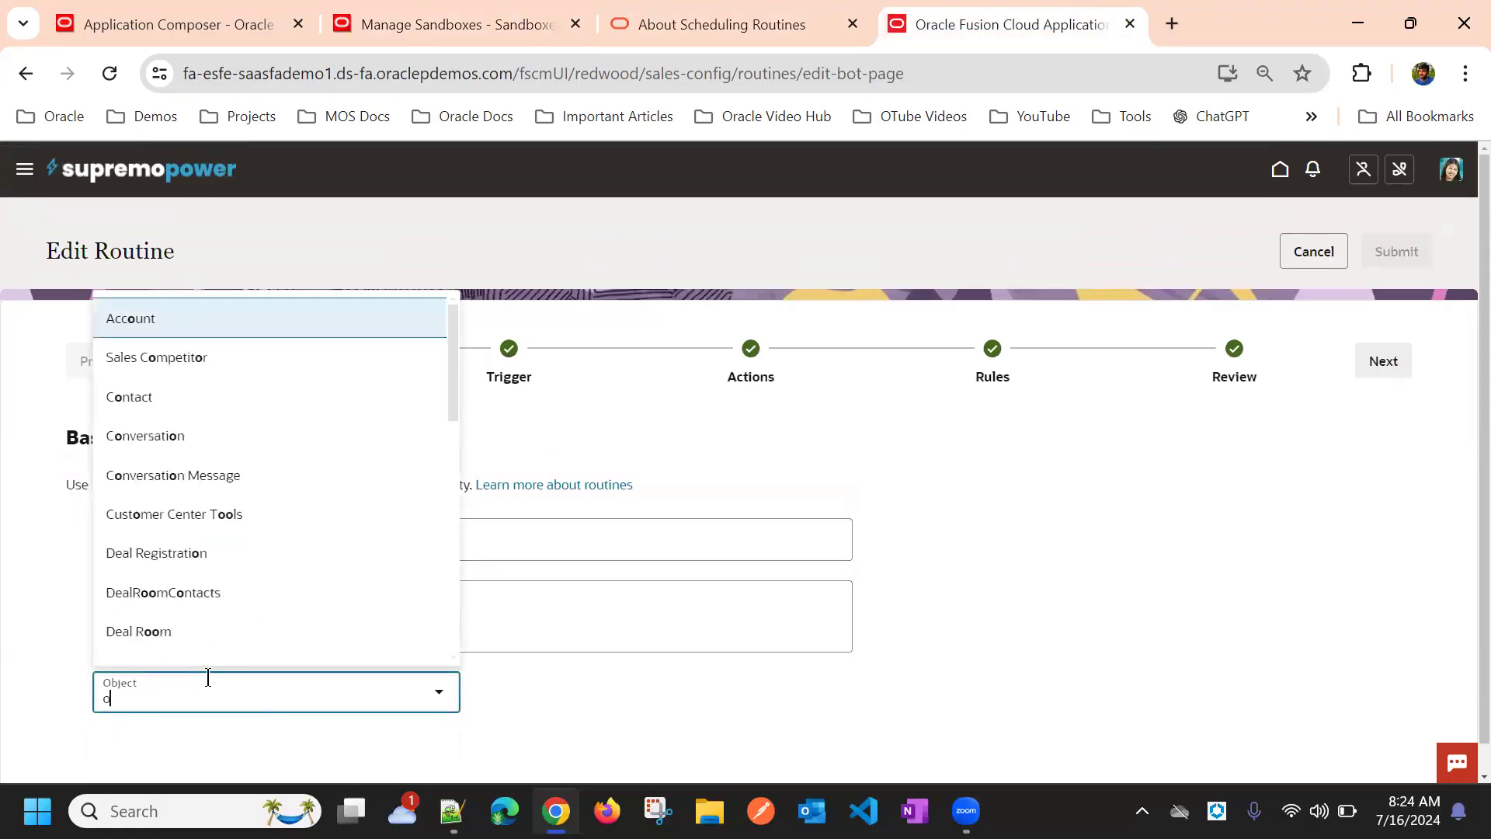
pyautogui.click(220, 558)
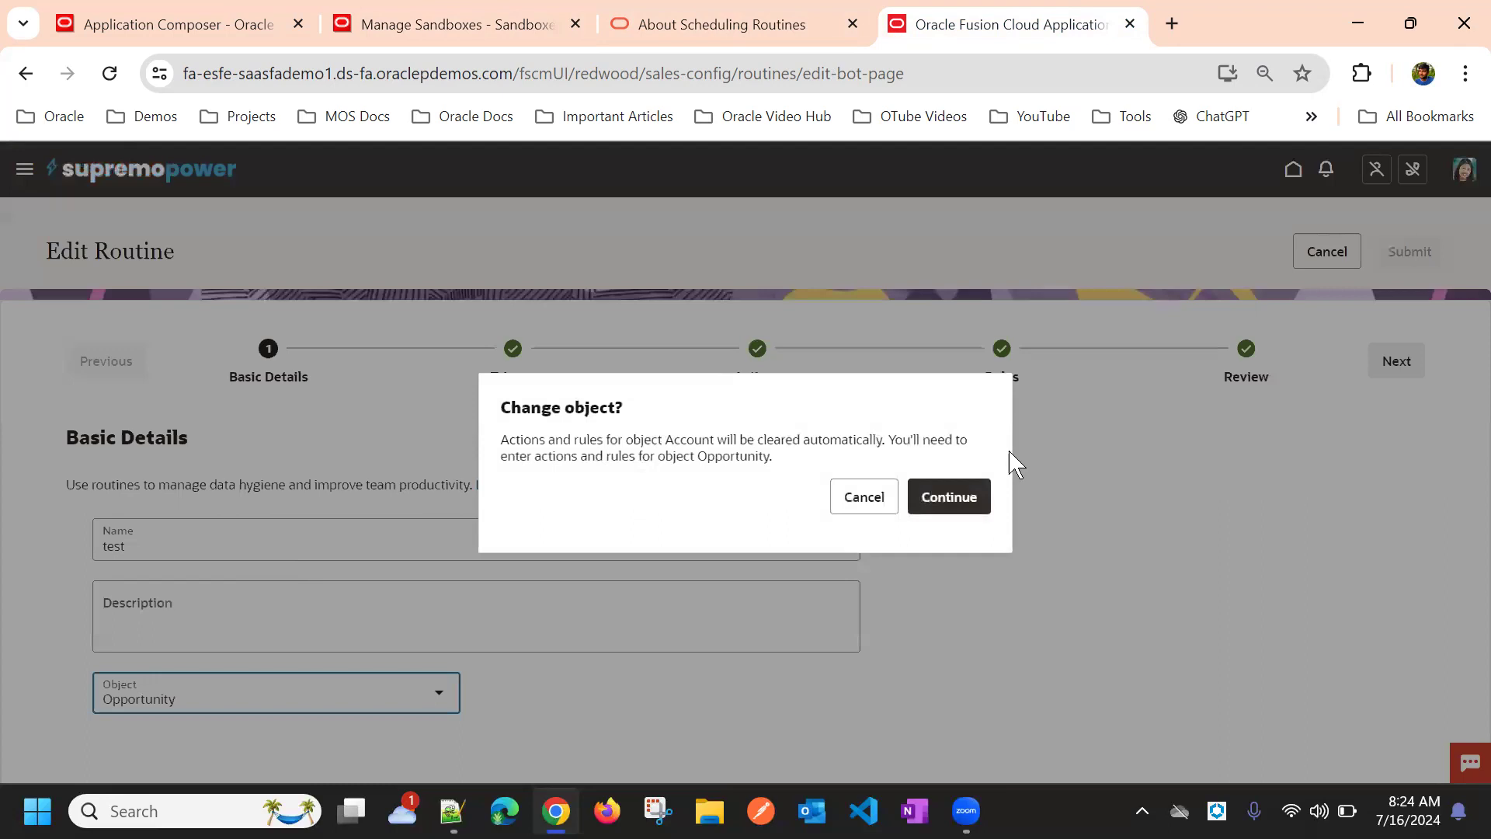
pyautogui.click(963, 498)
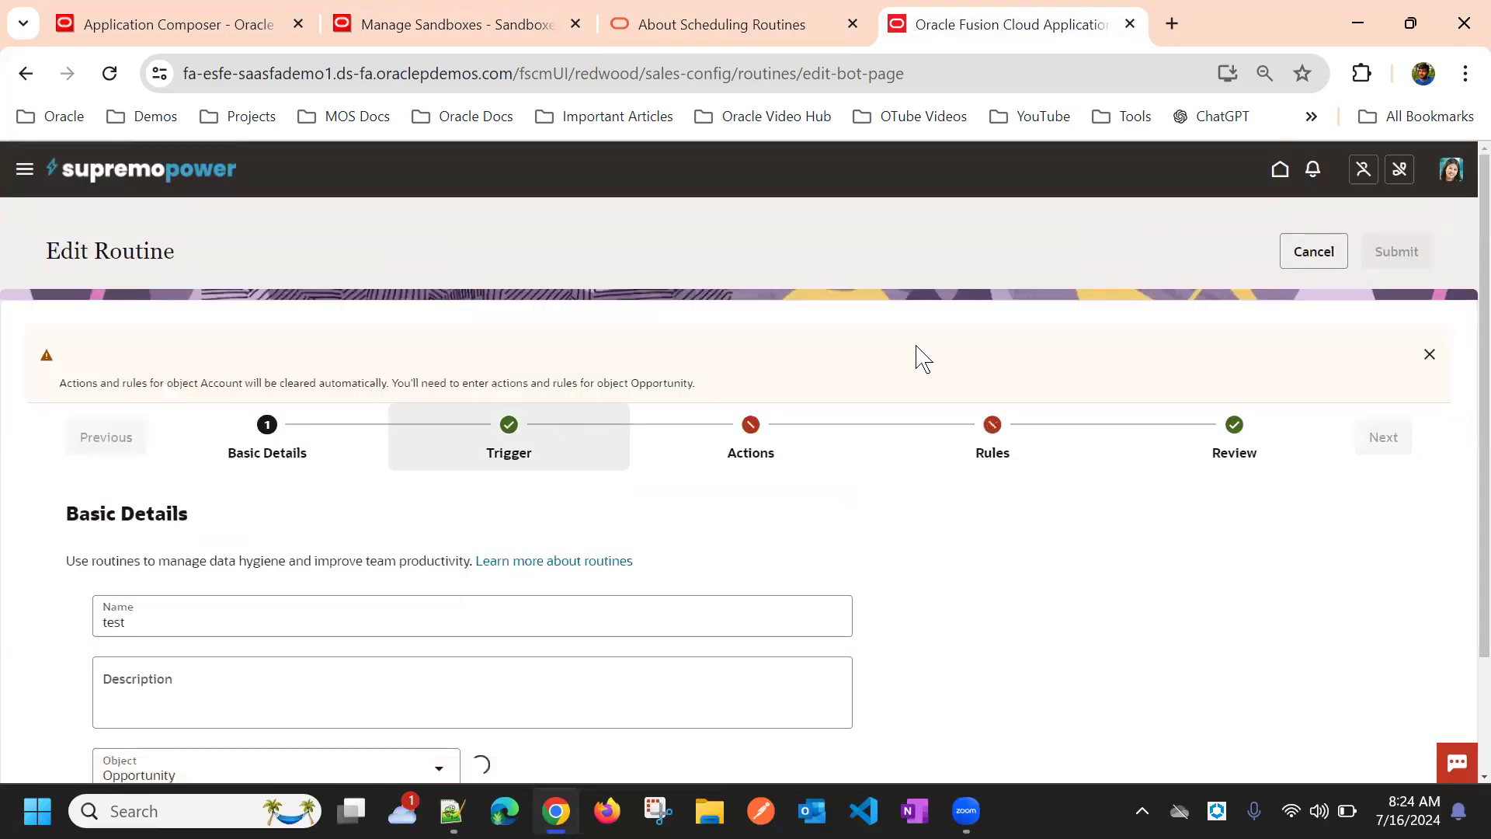
pyautogui.click(1281, 263)
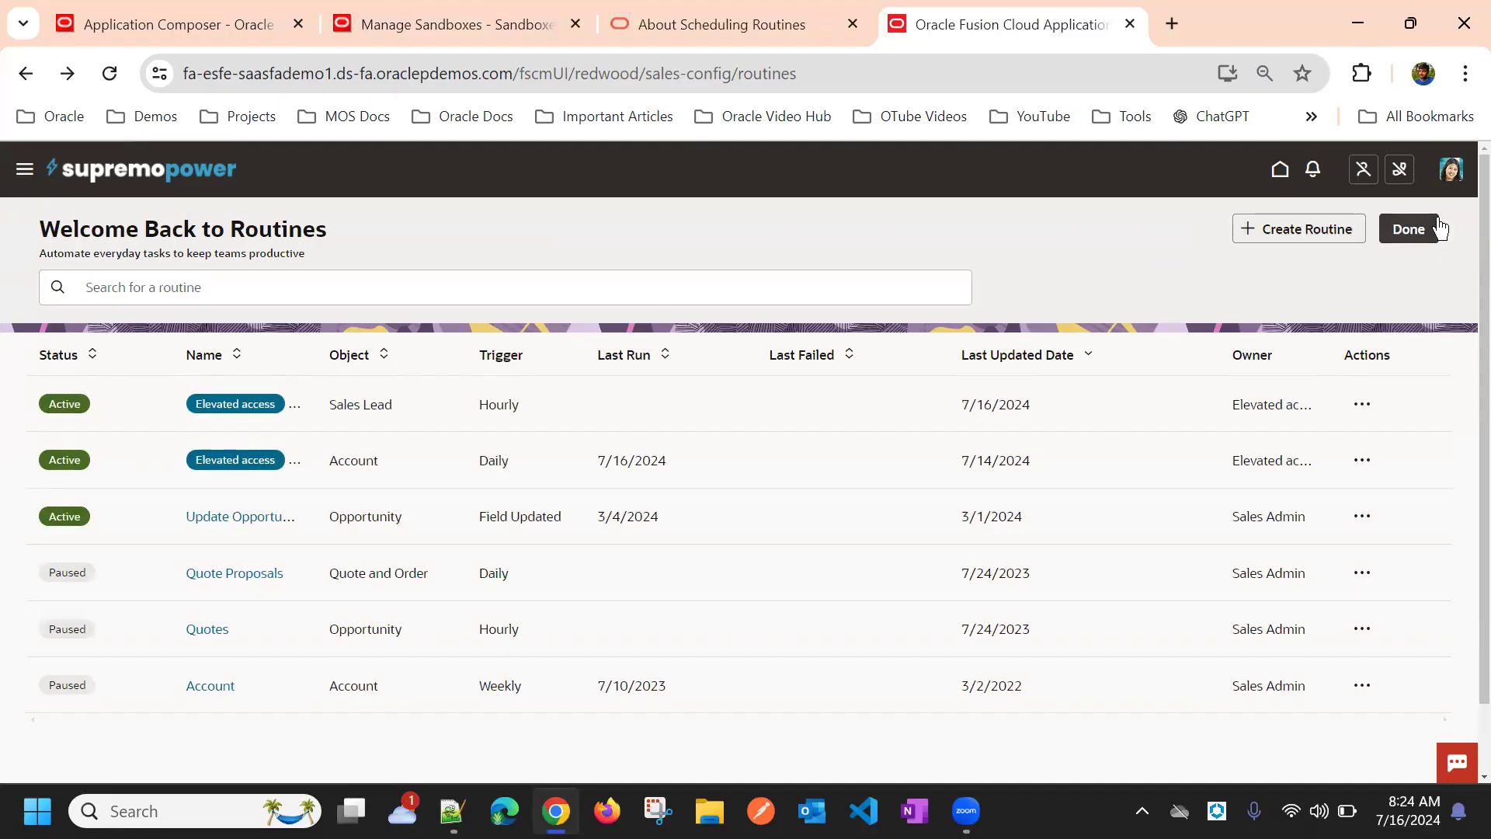
pyautogui.click(1321, 231)
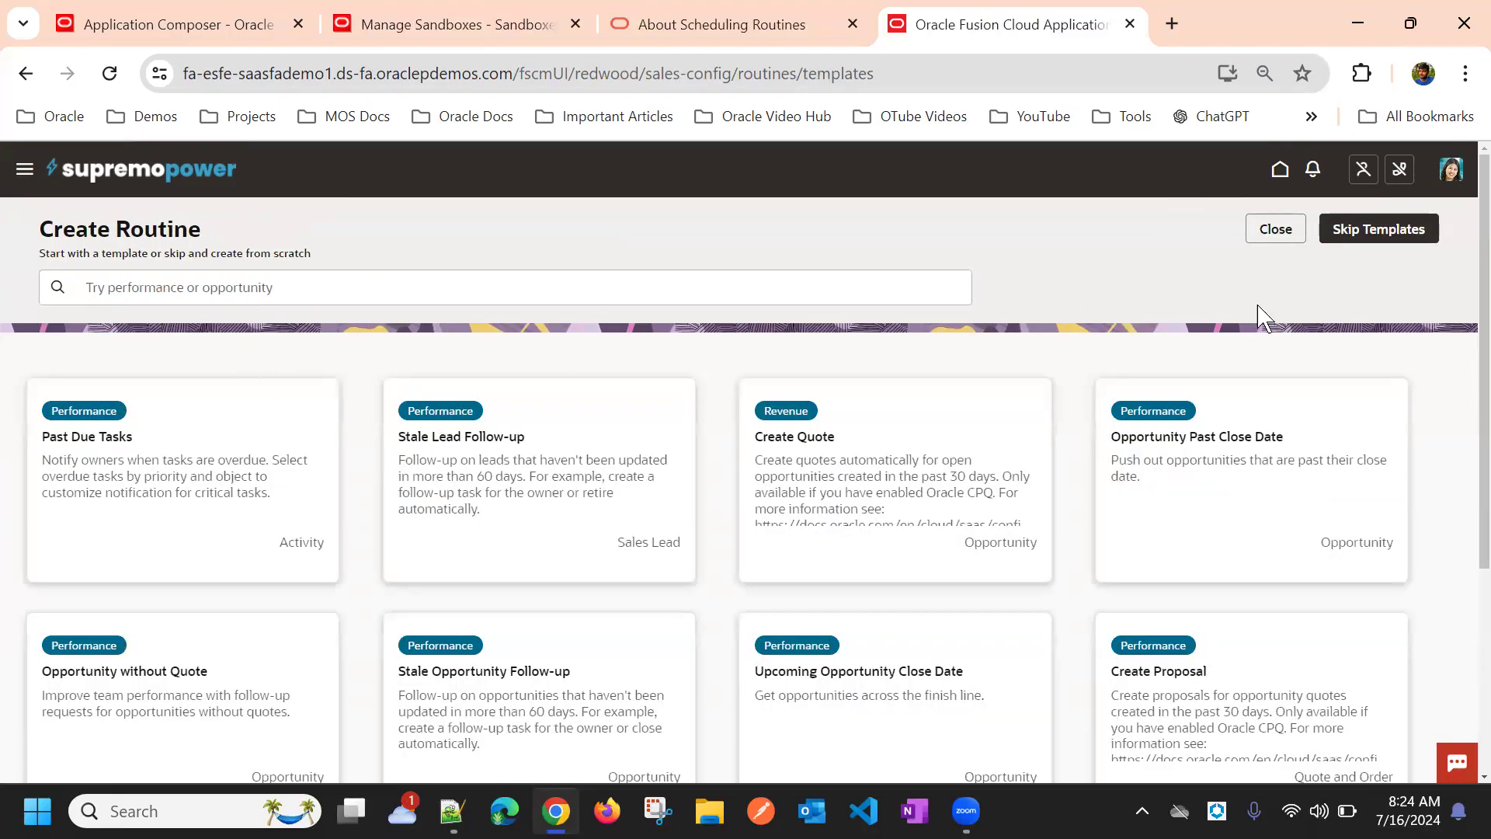
pyautogui.click(1352, 229)
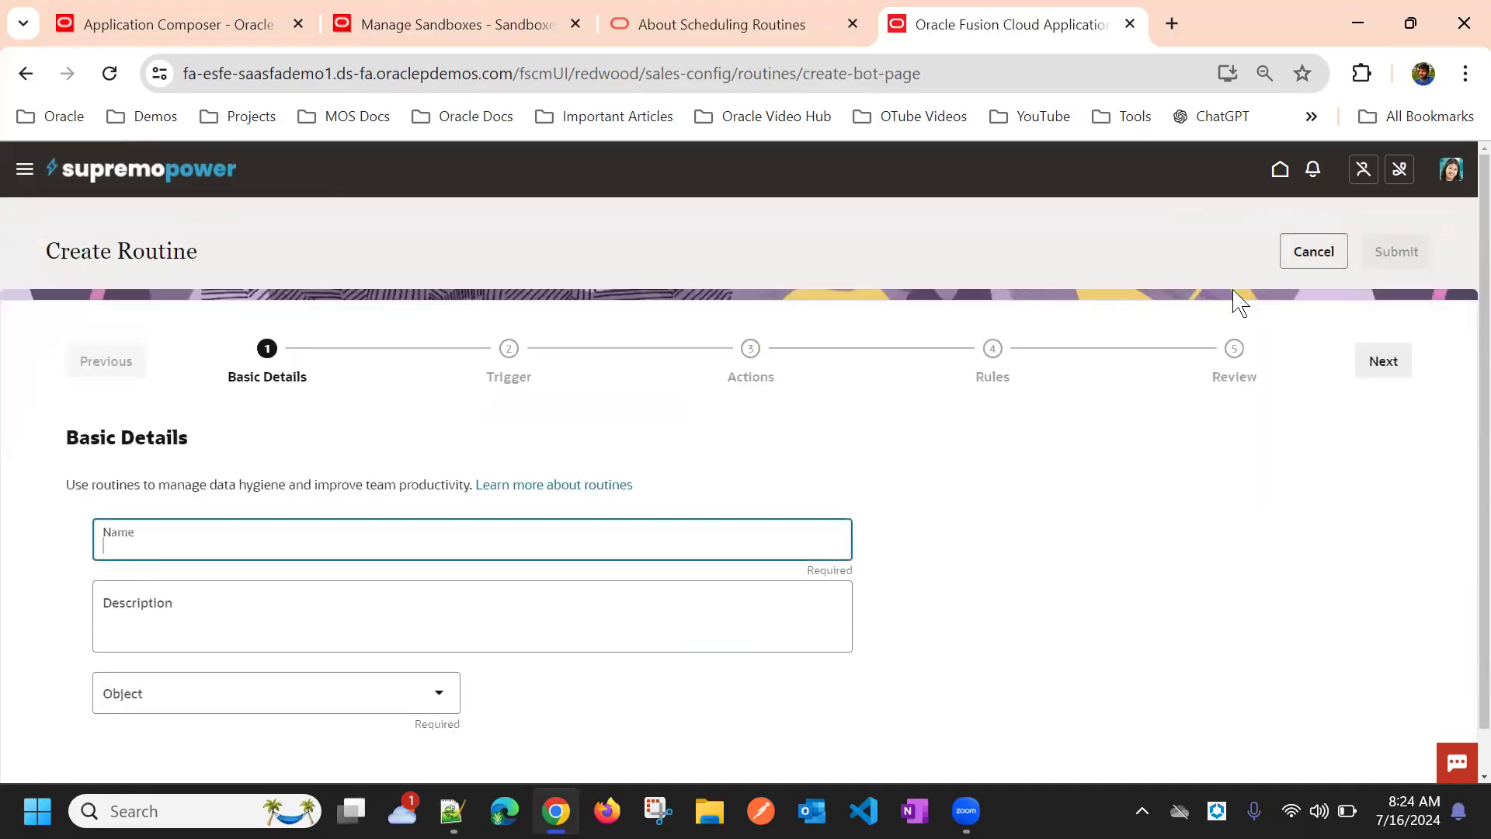
pyautogui.click(1314, 249)
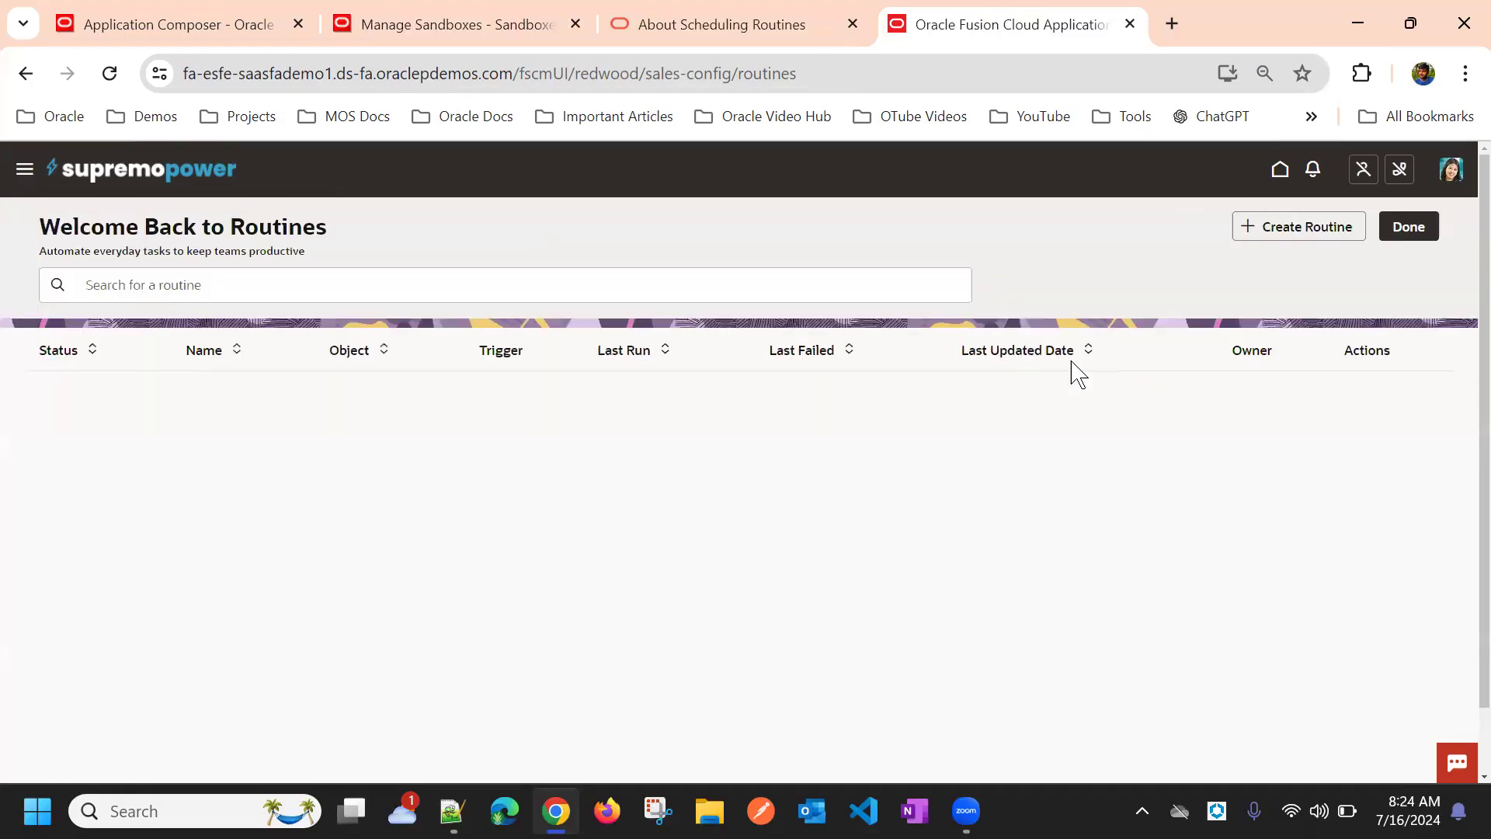
# Start a routine from scratch without a template, naming it opporty update and choosing the Opportunity object
pyautogui.click(1336, 235)
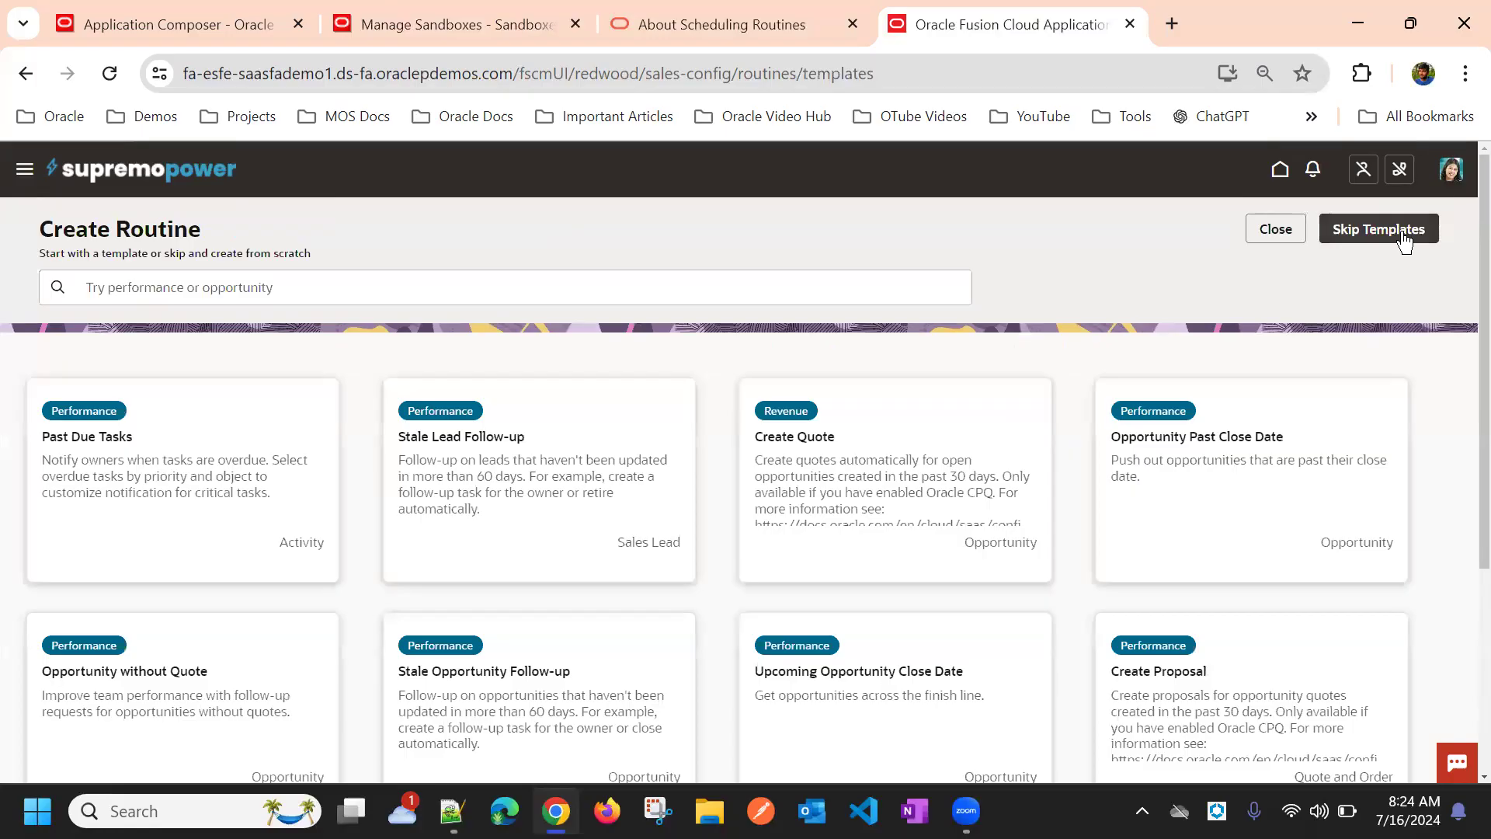
pyautogui.click(1404, 235)
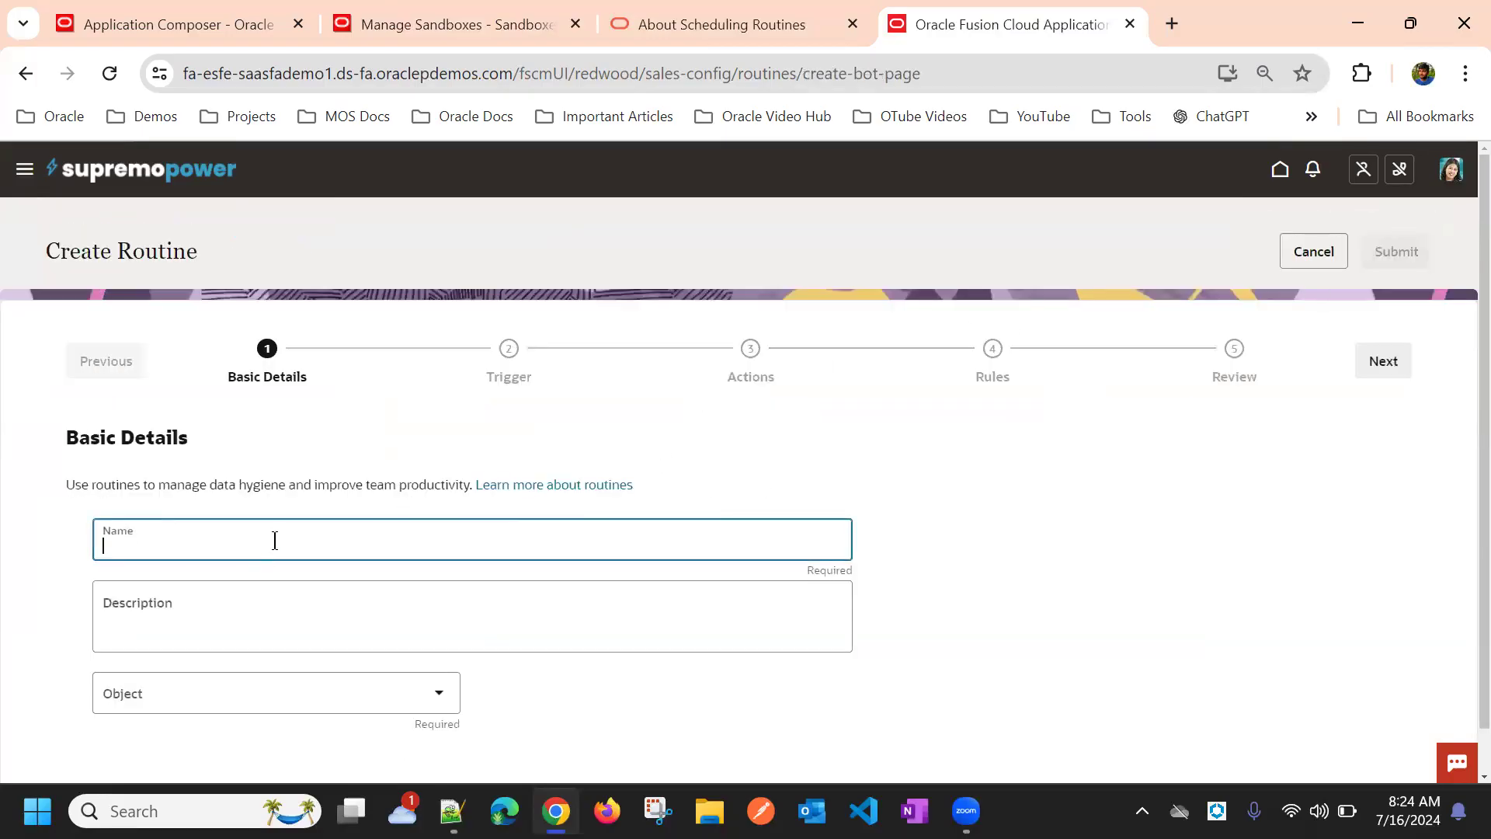
pyautogui.write('oppp')
pyautogui.write('rty upd')
pyautogui.write('ate')
pyautogui.click(356, 695)
pyautogui.write('opp')
pyautogui.click(286, 559)
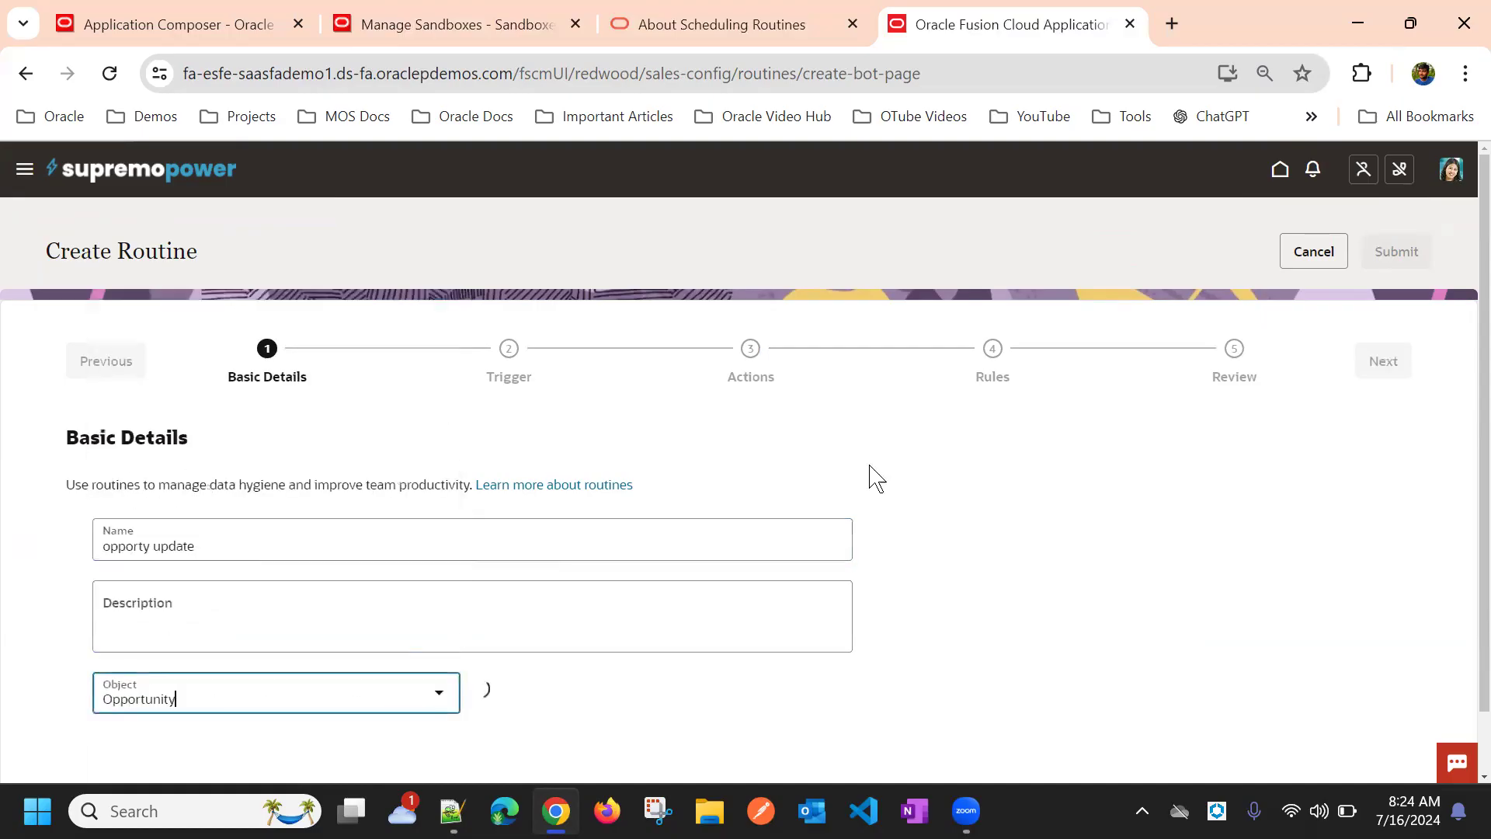
pyautogui.moveTo(515, 360); pyautogui.dragTo(593, 358)
# Advance the new routine past its trigger to the Actions stage and review the action types offered for Opportunity
pyautogui.click(1396, 366)
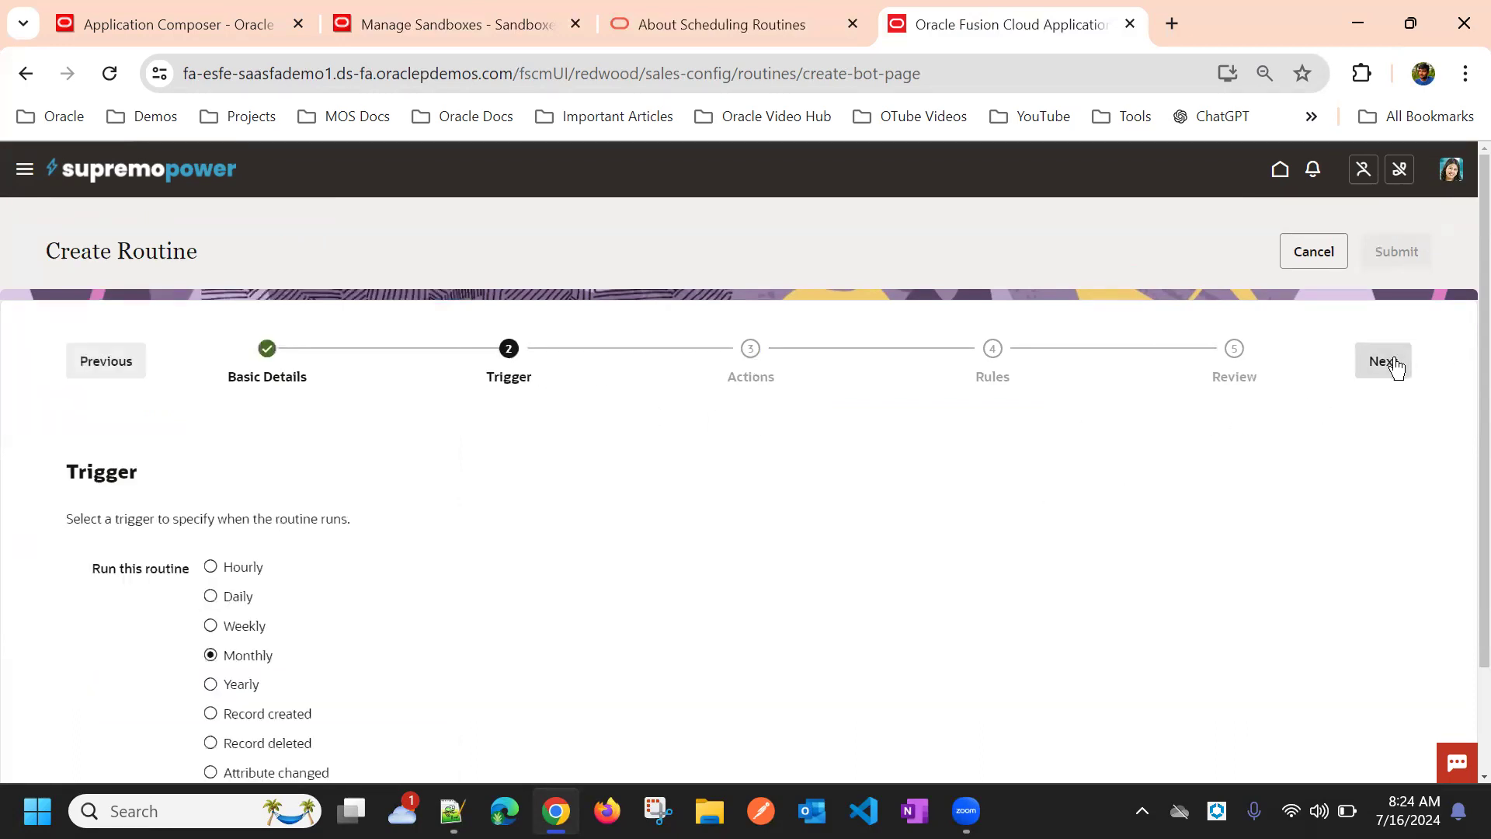
pyautogui.click(1396, 365)
pyautogui.scroll(-1, 609, 508)
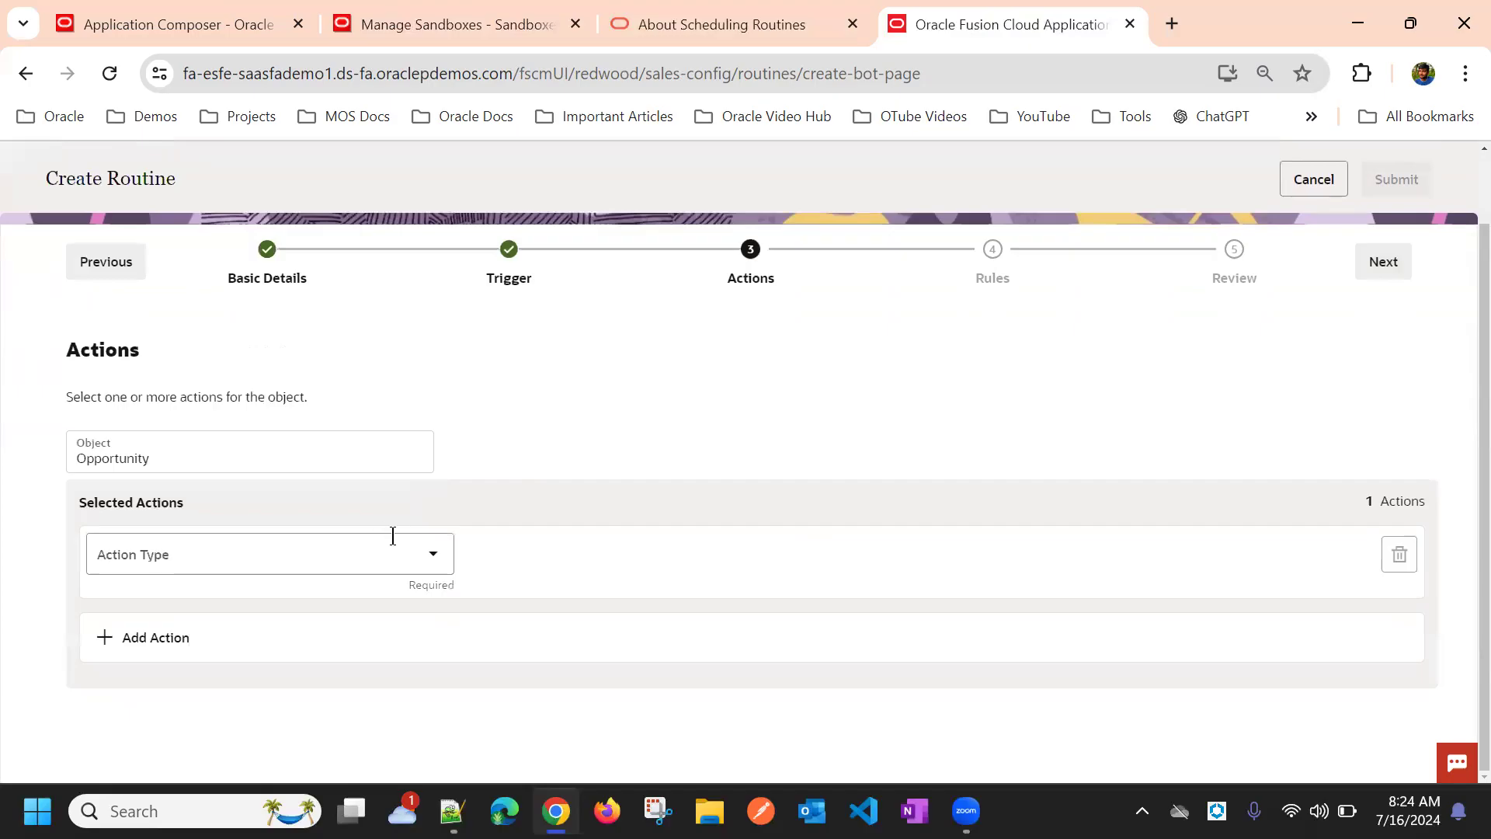
pyautogui.click(392, 536)
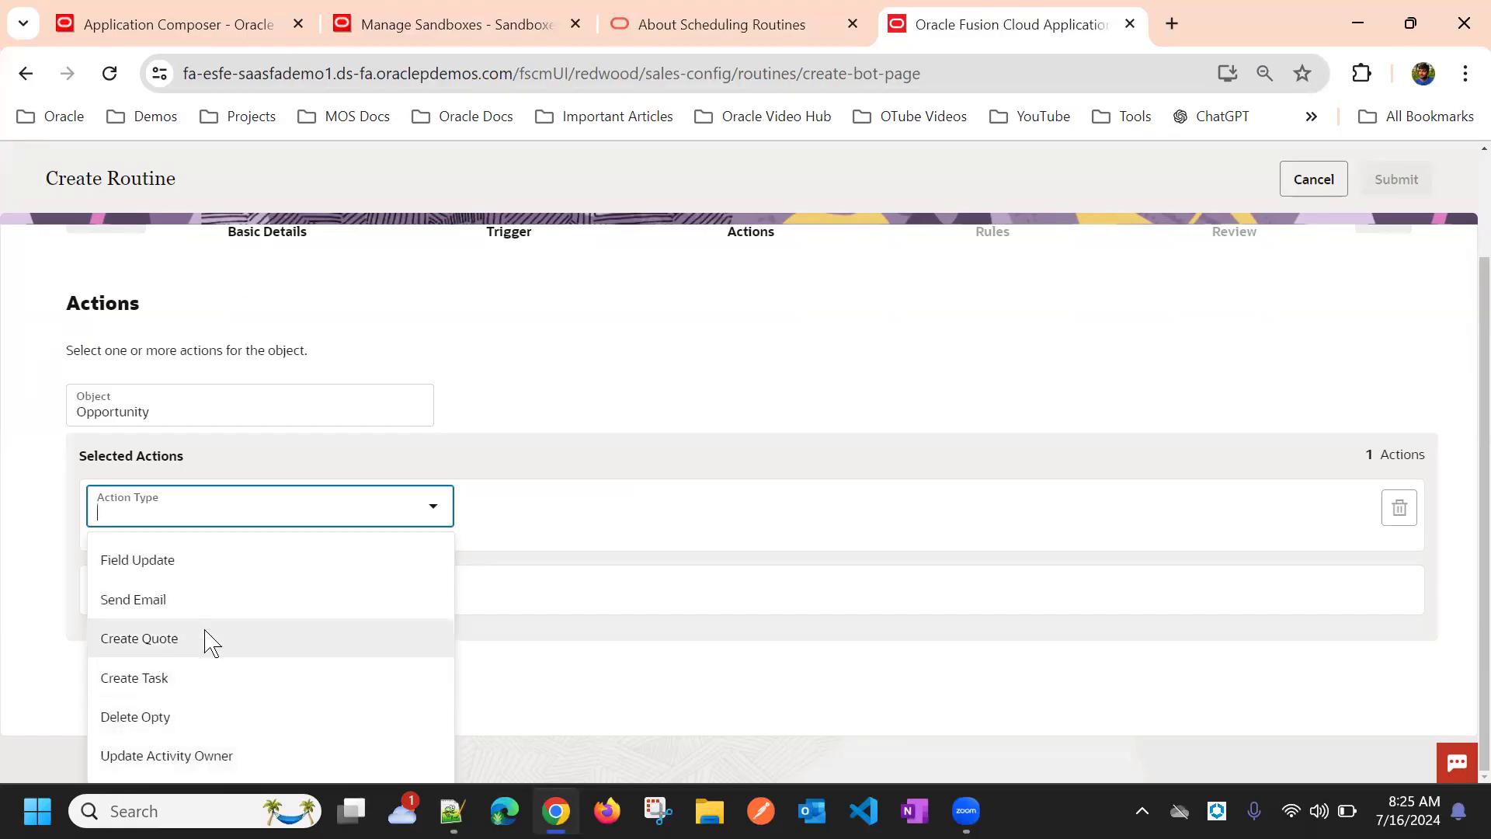
pyautogui.click(798, 355)
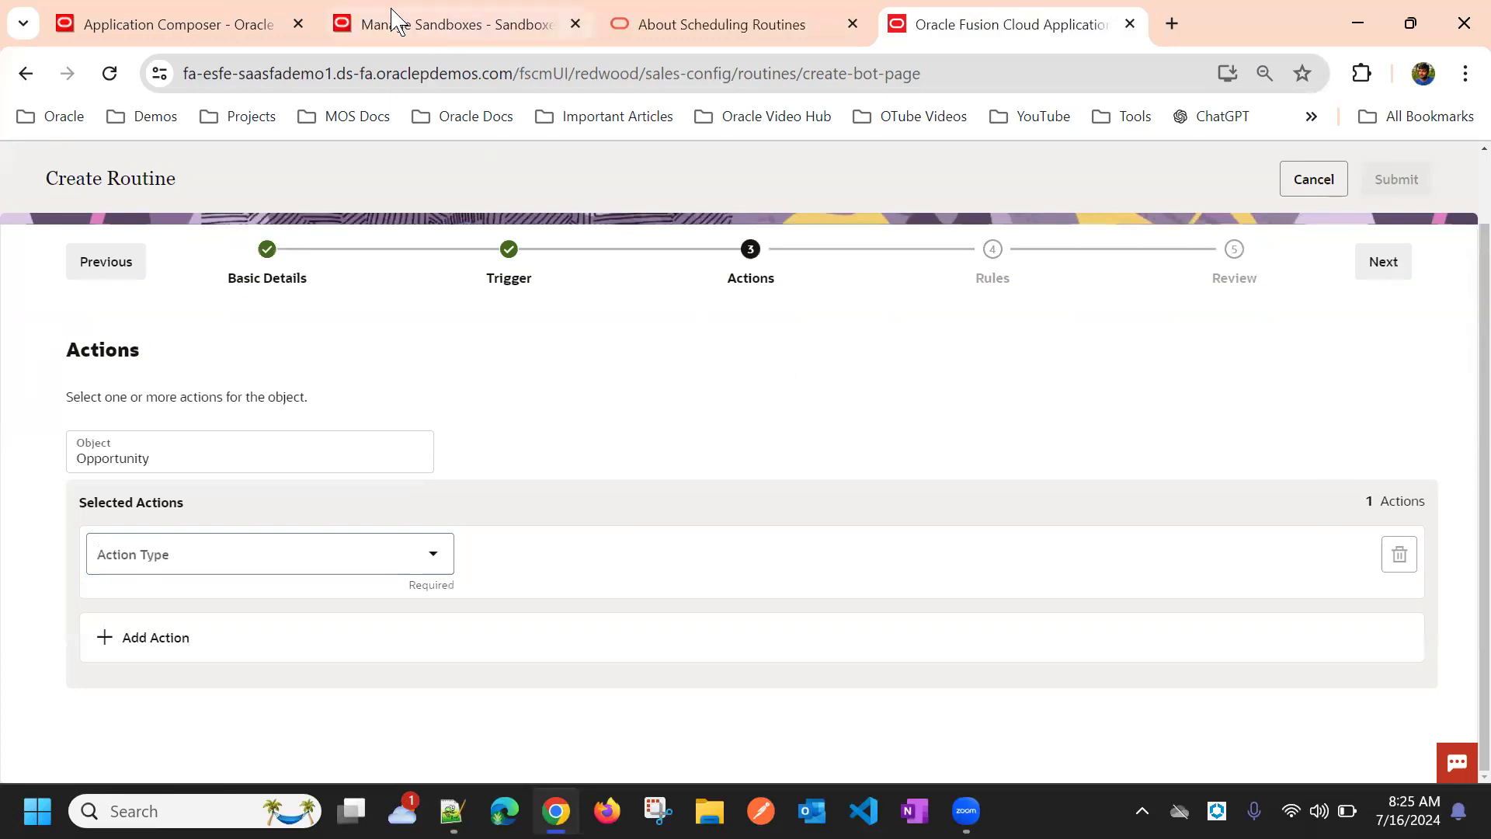
# Check the Application Composer overview for the Smart Actions entry and switch to the Sandboxes page
pyautogui.click(210, 23)
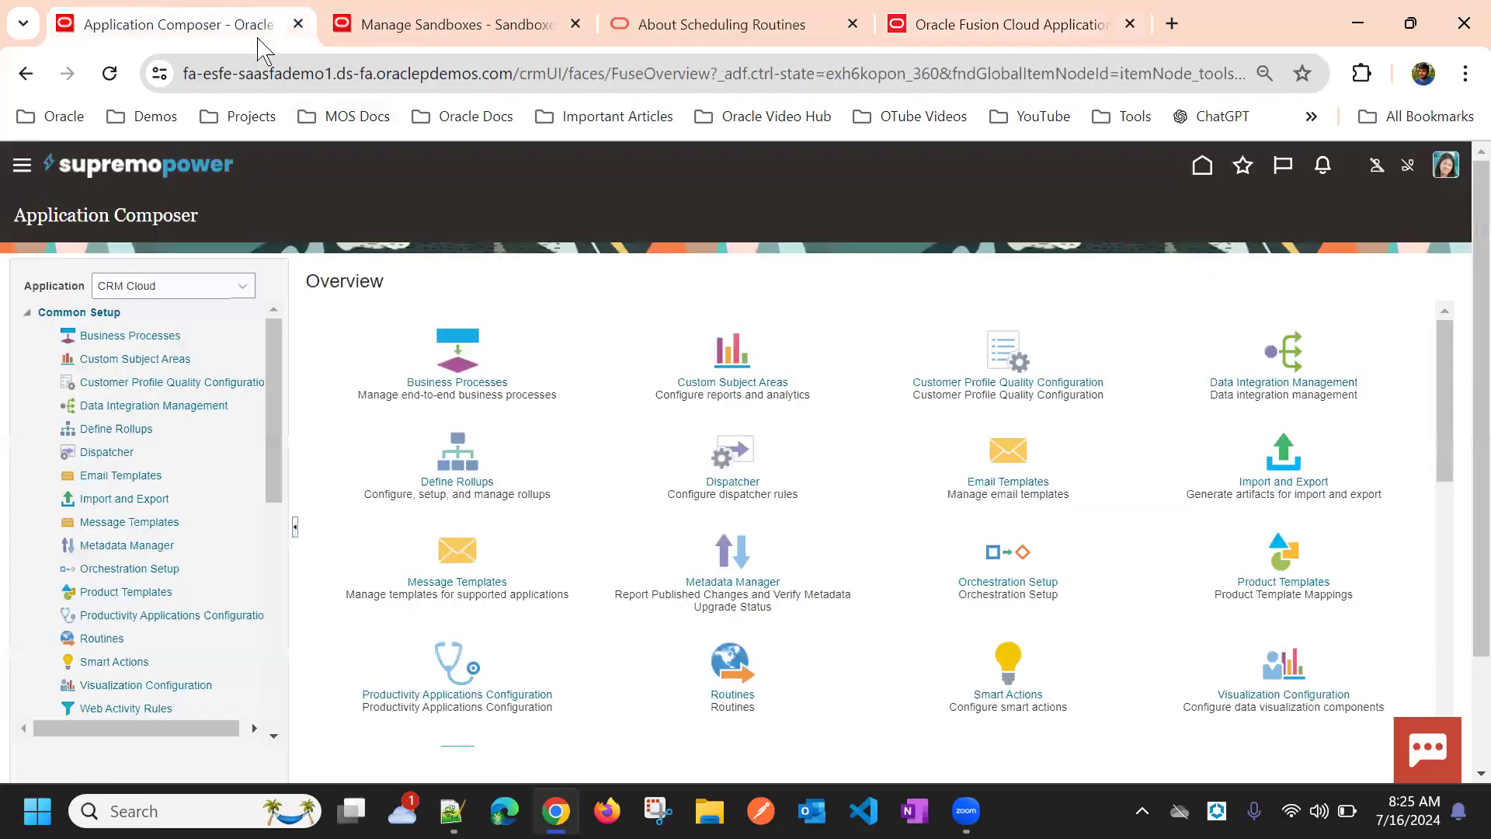
pyautogui.scroll(-2, 898, 655)
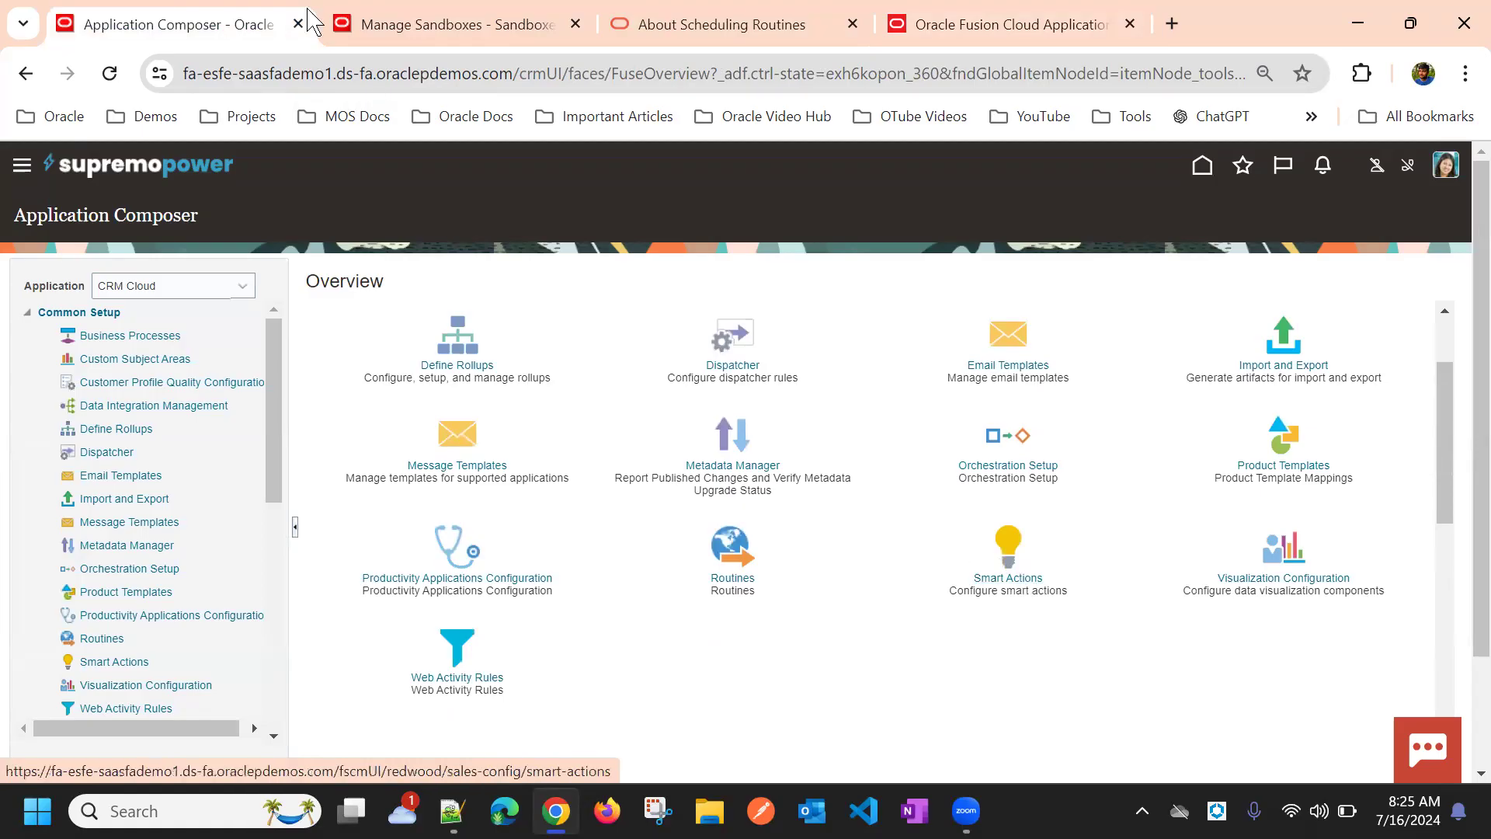
pyautogui.click(456, 22)
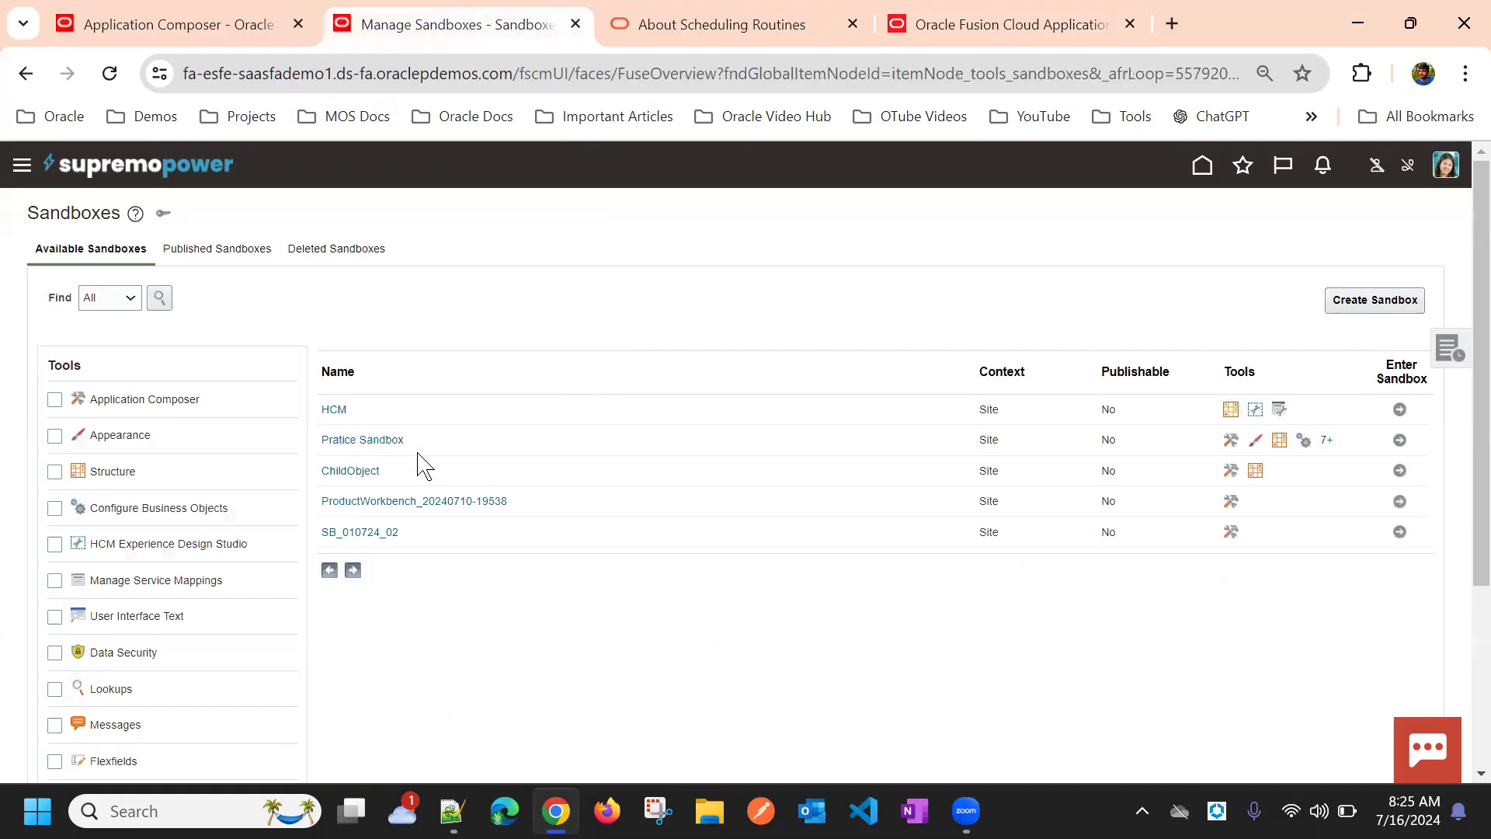
# Create and enter a publishable sandbox named SmartActions1 with Application Composer as its active tool
pyautogui.click(1353, 301)
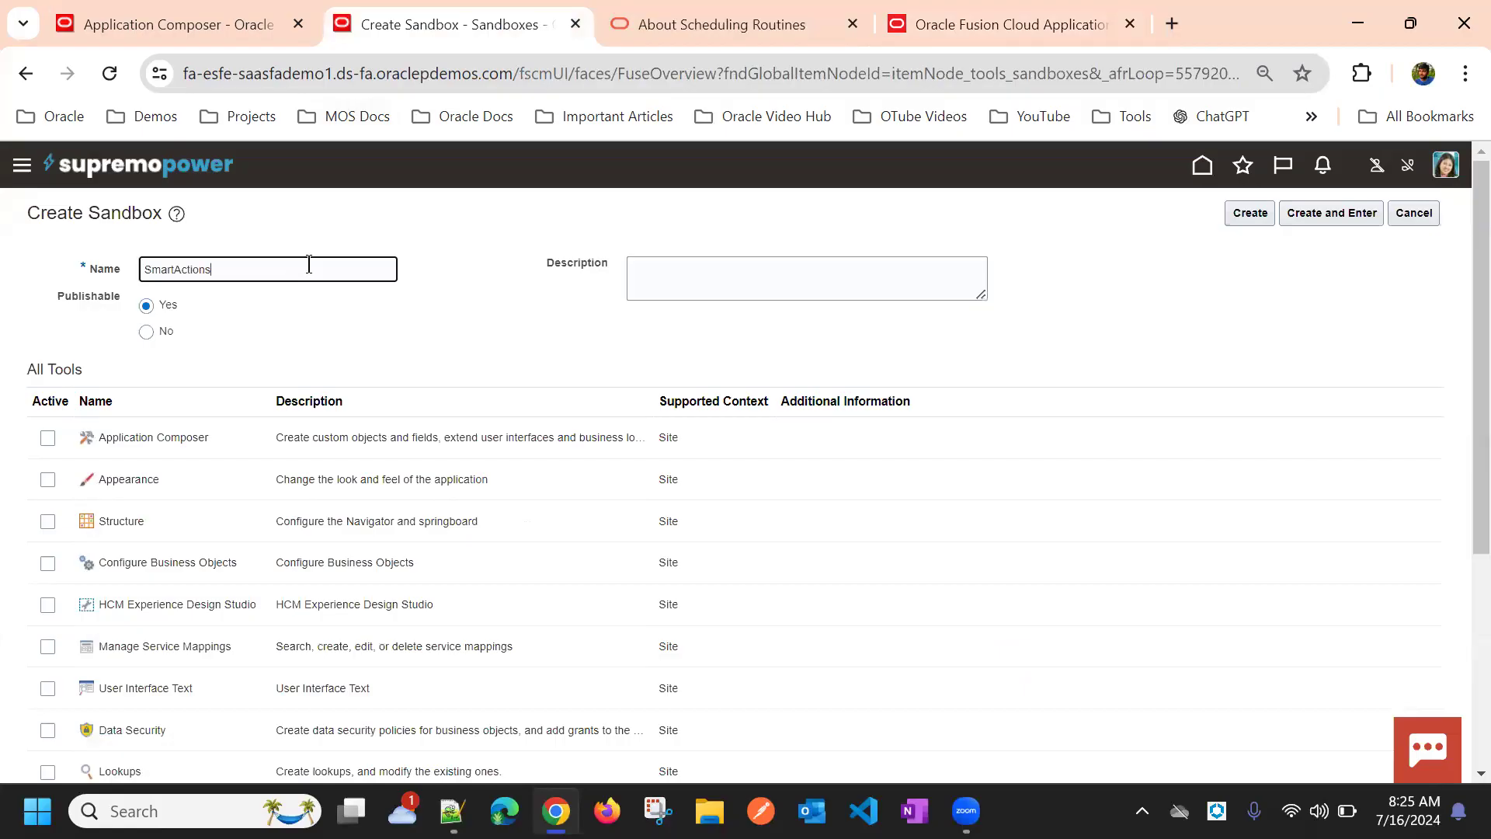
pyautogui.click(48, 437)
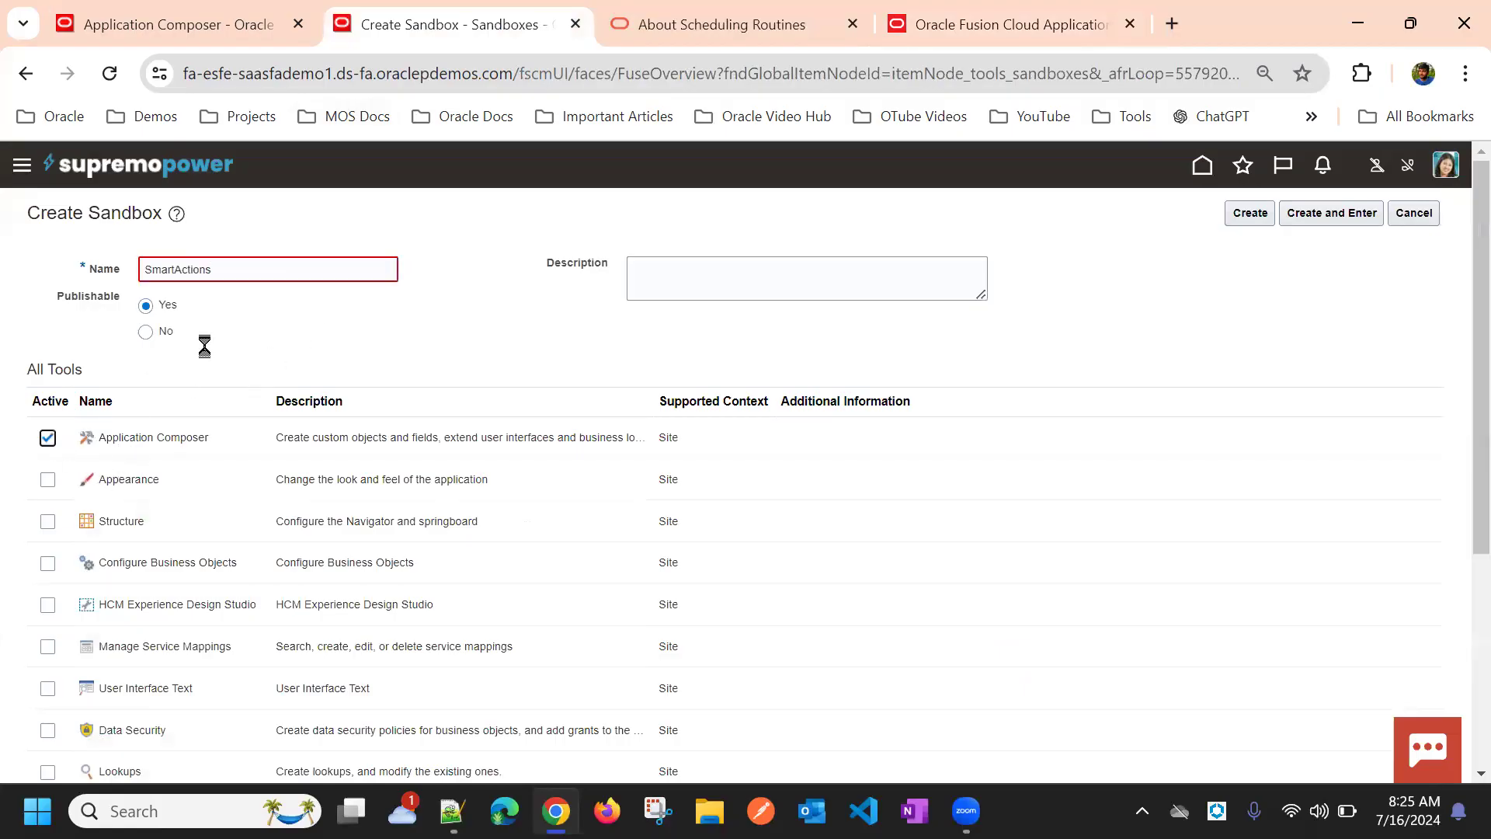
pyautogui.click(239, 266)
pyautogui.write('1')
pyautogui.click(542, 292)
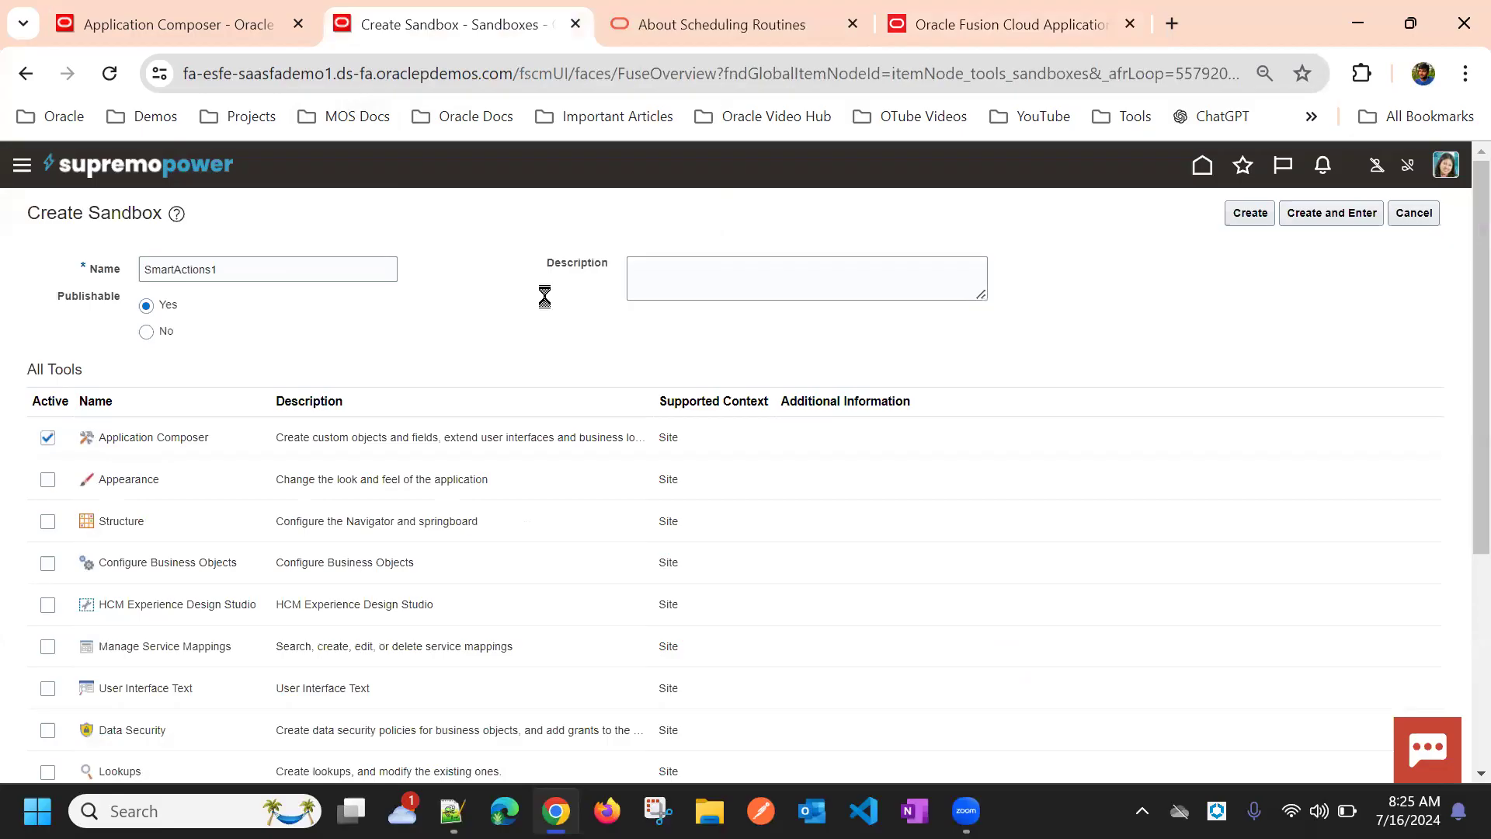
pyautogui.click(1333, 215)
pyautogui.click(621, 24)
pyautogui.click(538, 22)
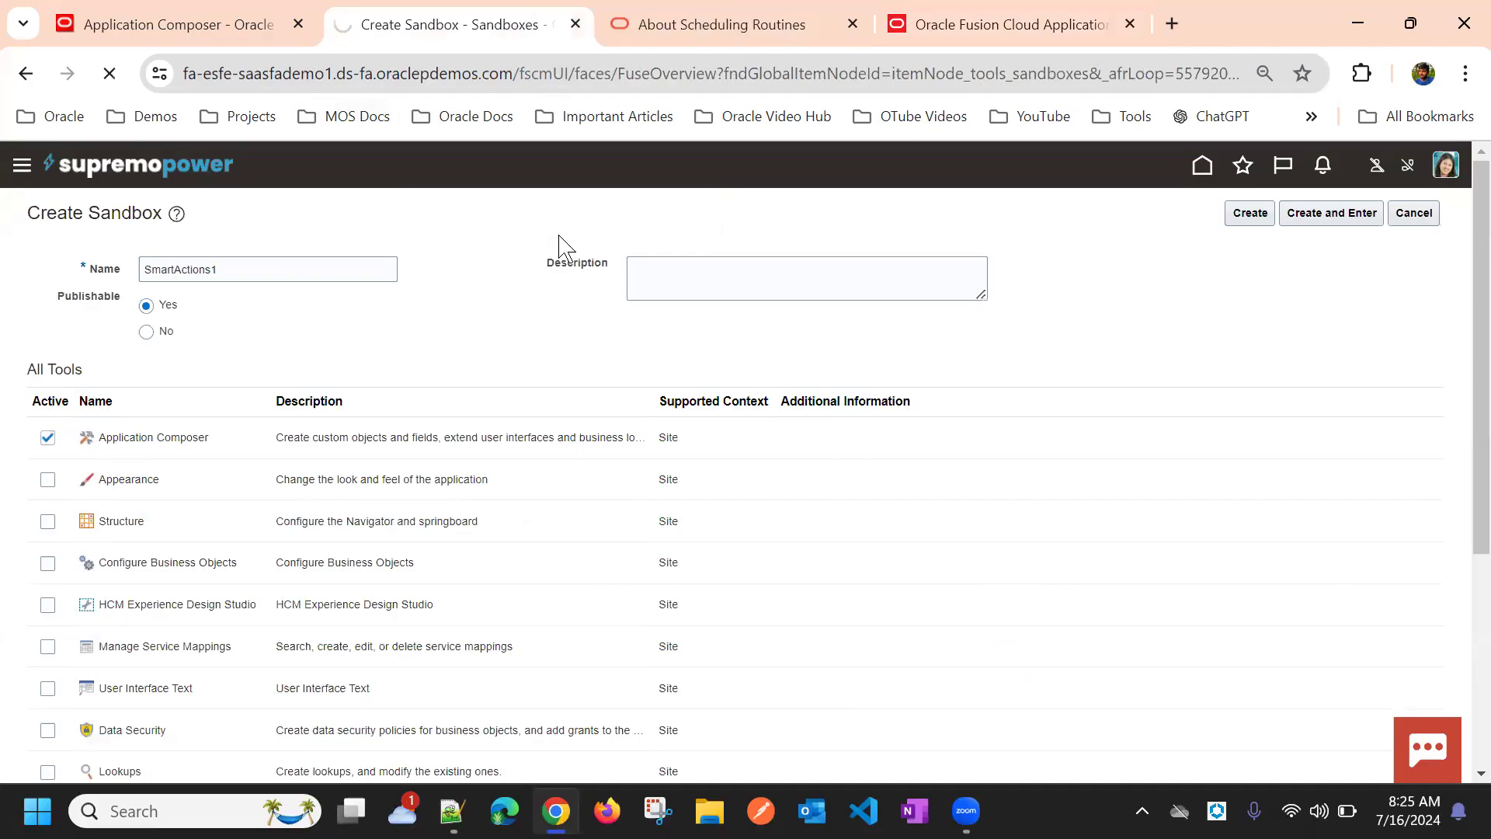
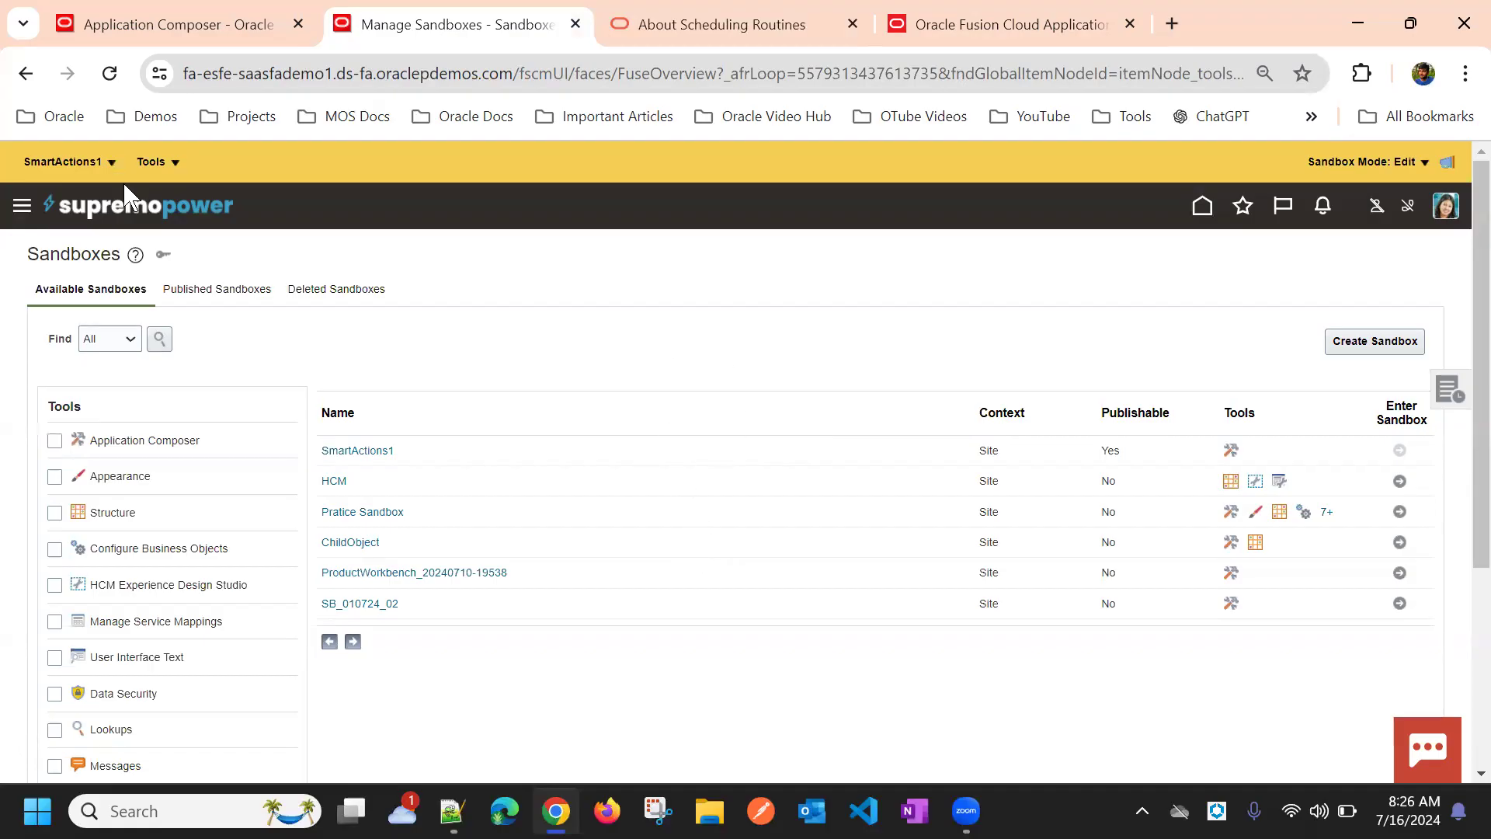
# Open Application Composer within the SmartActions1 sandbox and bring up its Smart Actions page
pyautogui.click(153, 162)
pyautogui.click(157, 196)
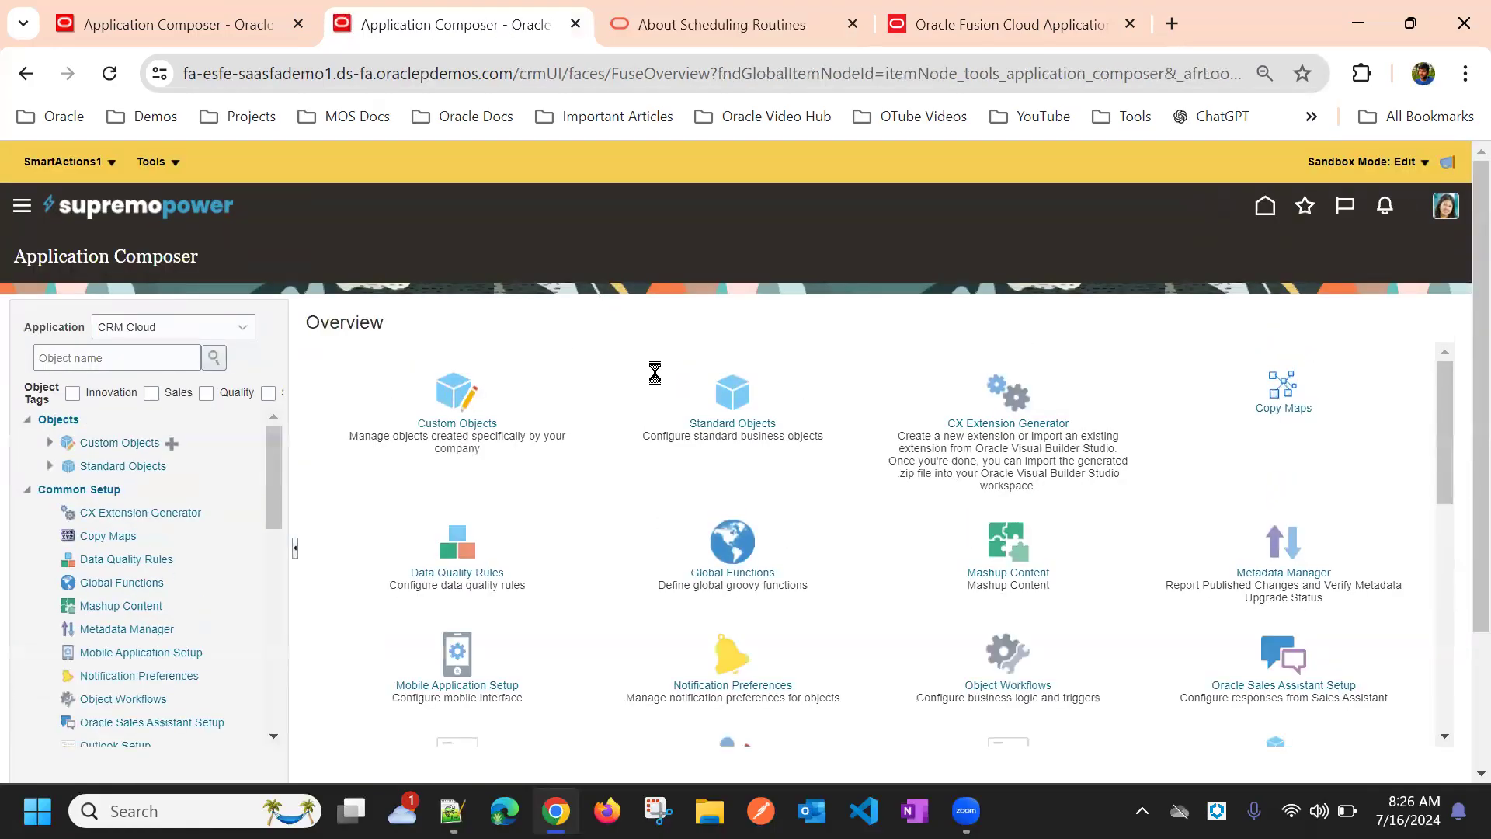
pyautogui.scroll(-3, 908, 548)
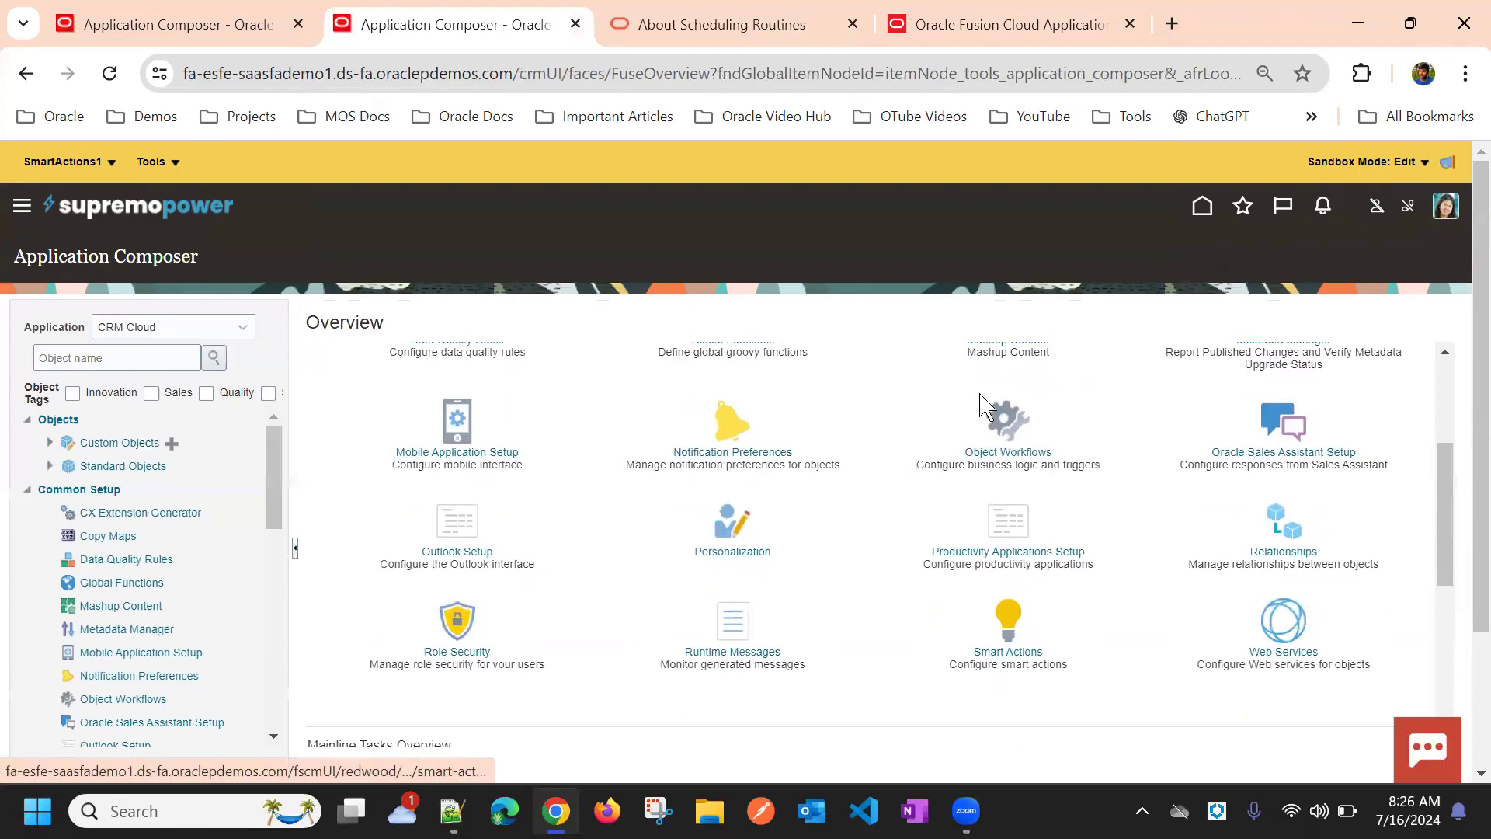
pyautogui.click(1010, 657)
pyautogui.click(481, 21)
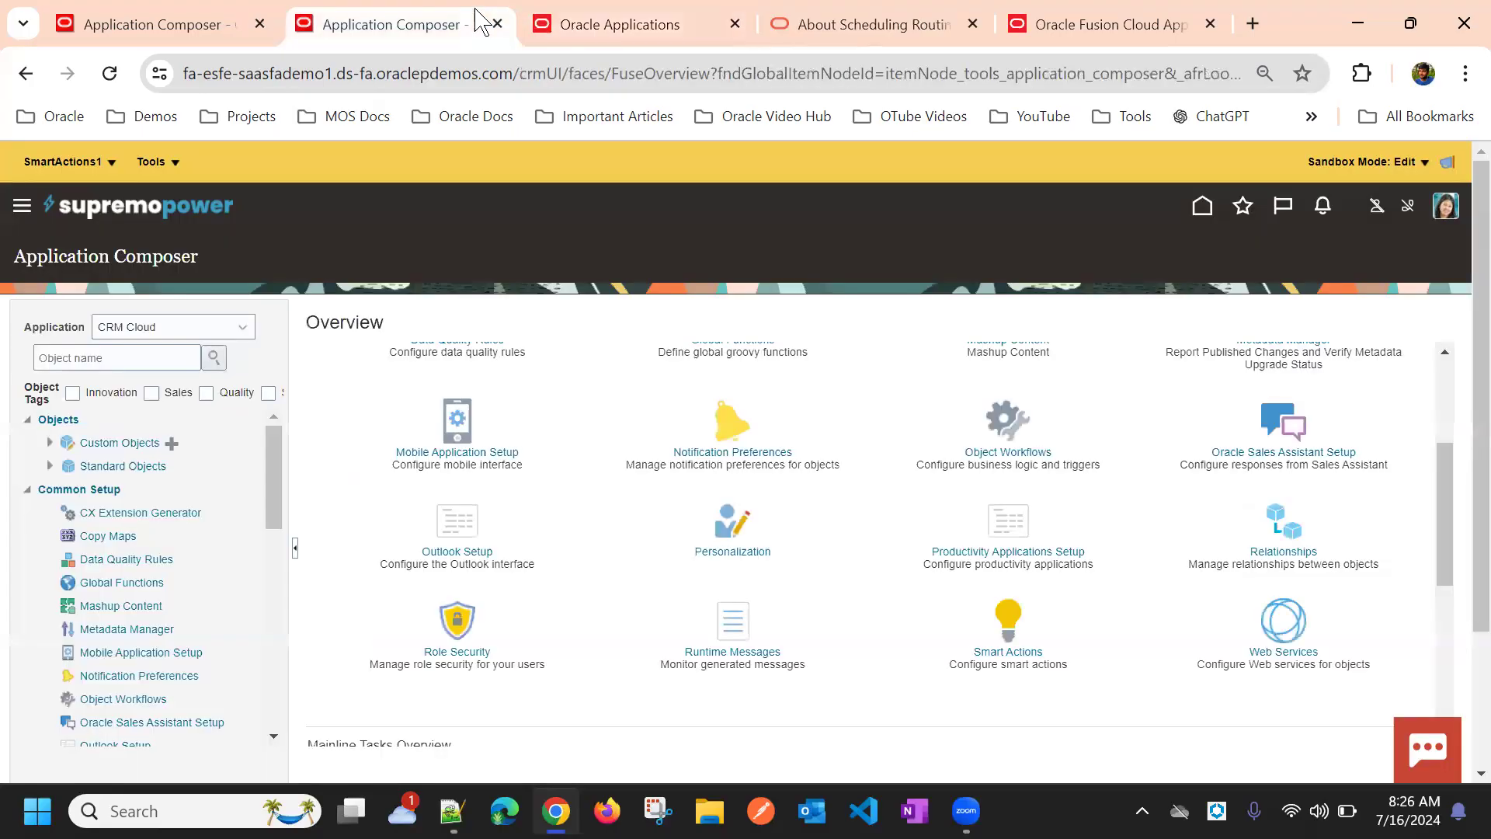
pyautogui.click(773, 23)
pyautogui.click(627, 24)
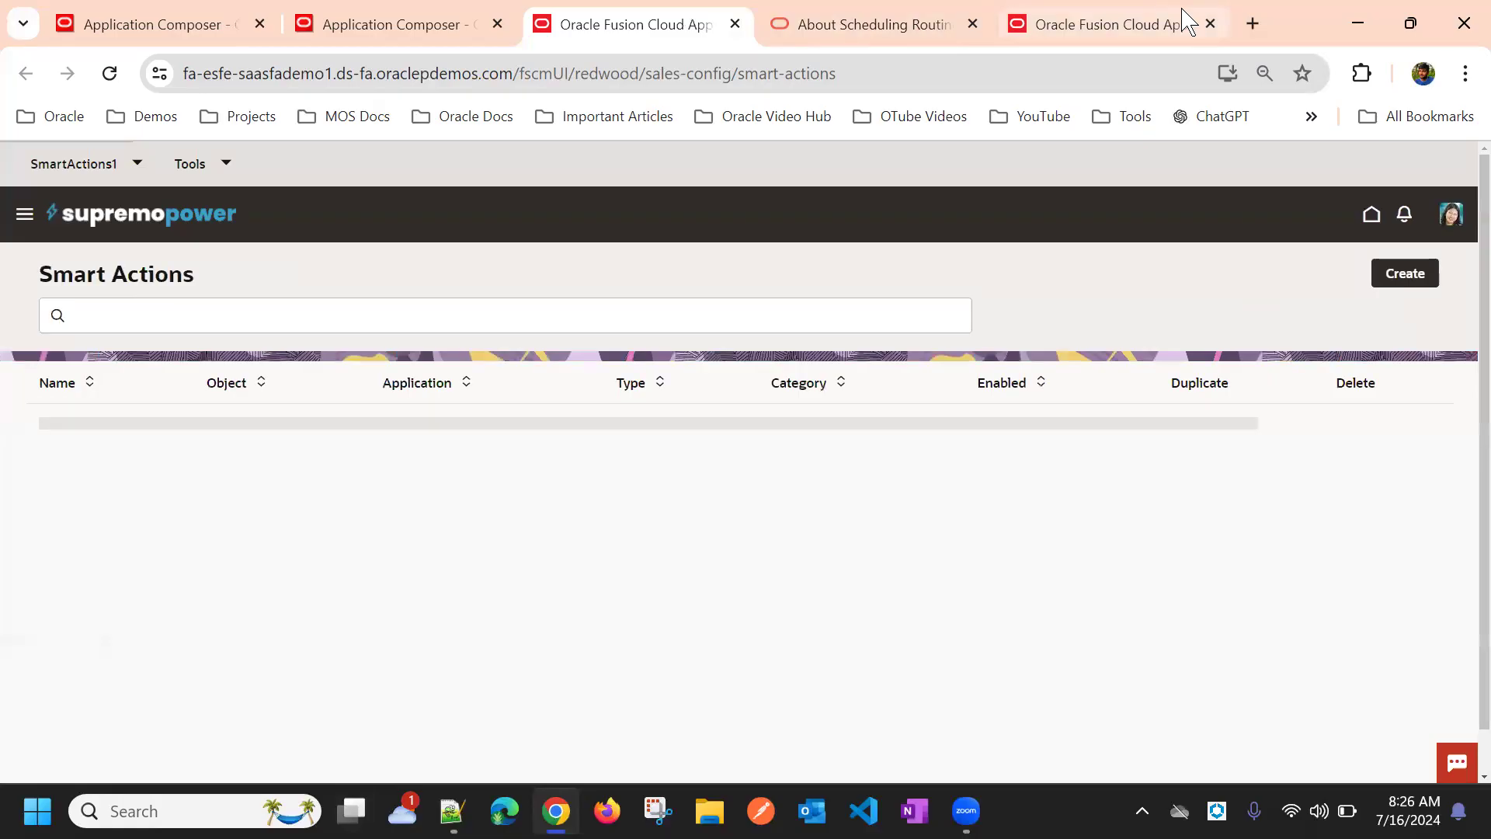
# Cancel the unfinished Opportunity routine and reload the Routines page to check whether routines are editable inside the sandbox
pyautogui.click(1187, 21)
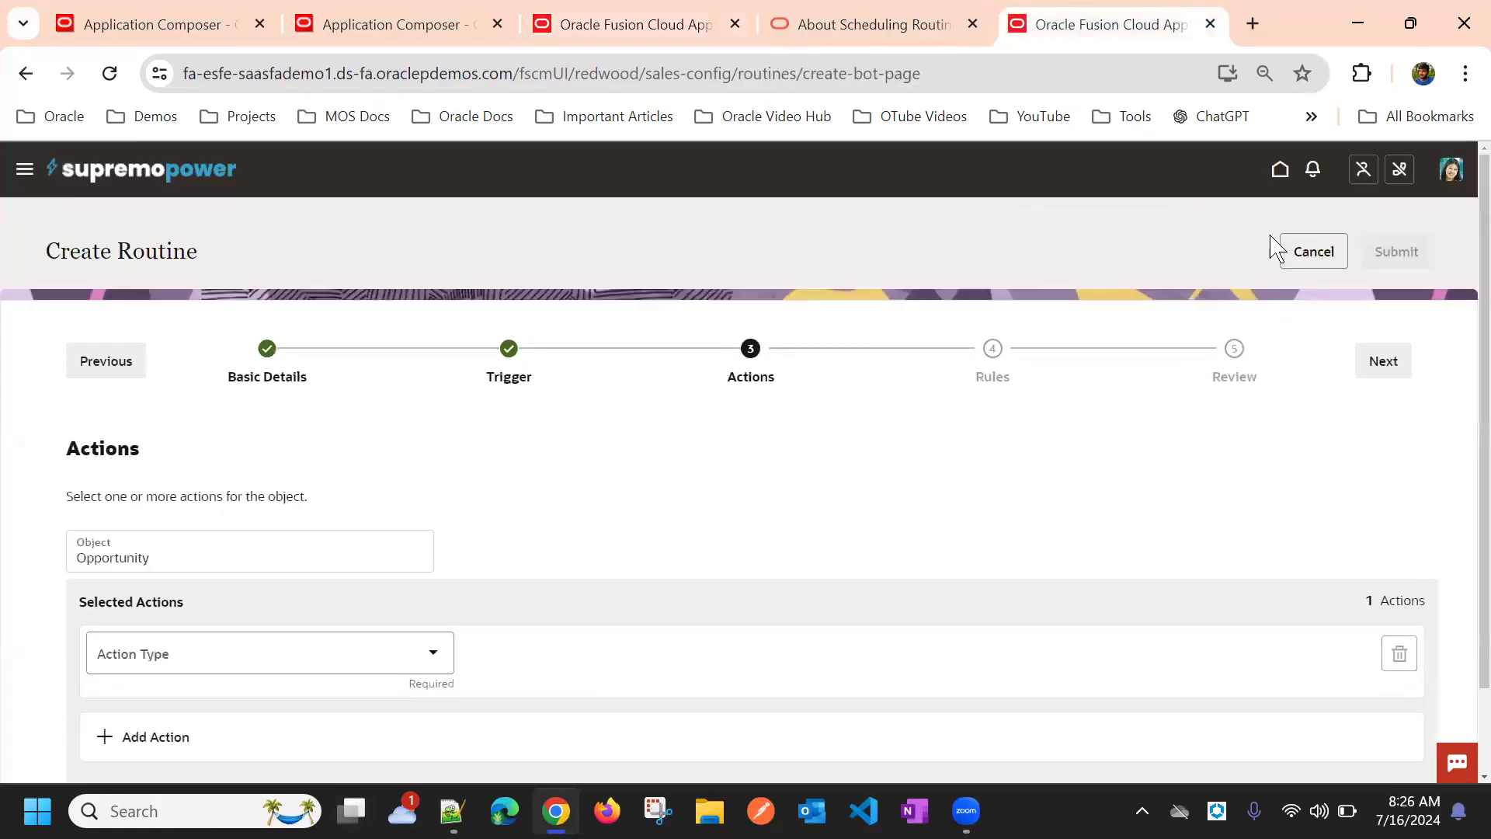
pyautogui.click(1321, 250)
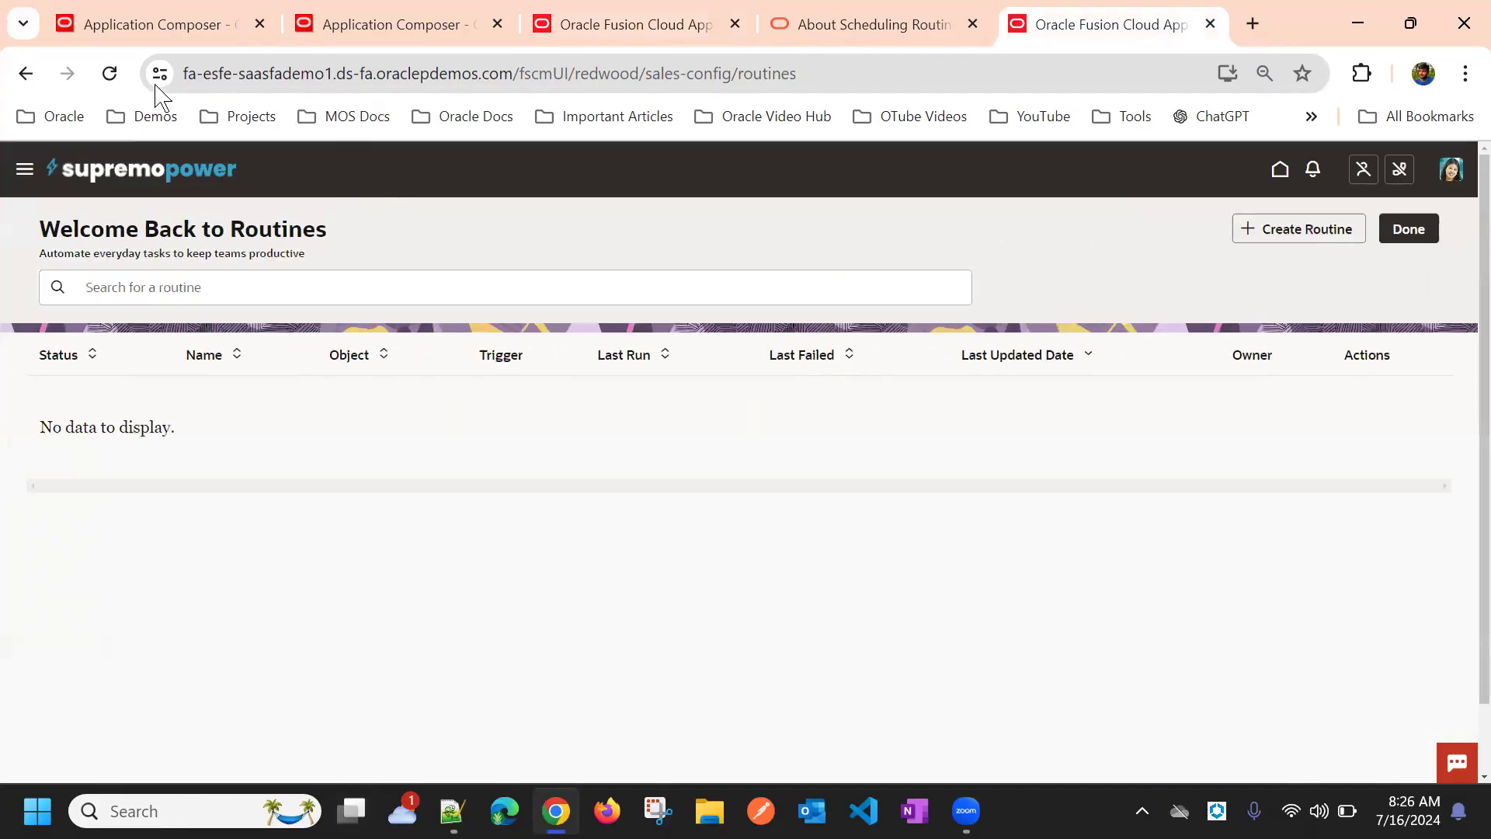
pyautogui.click(113, 73)
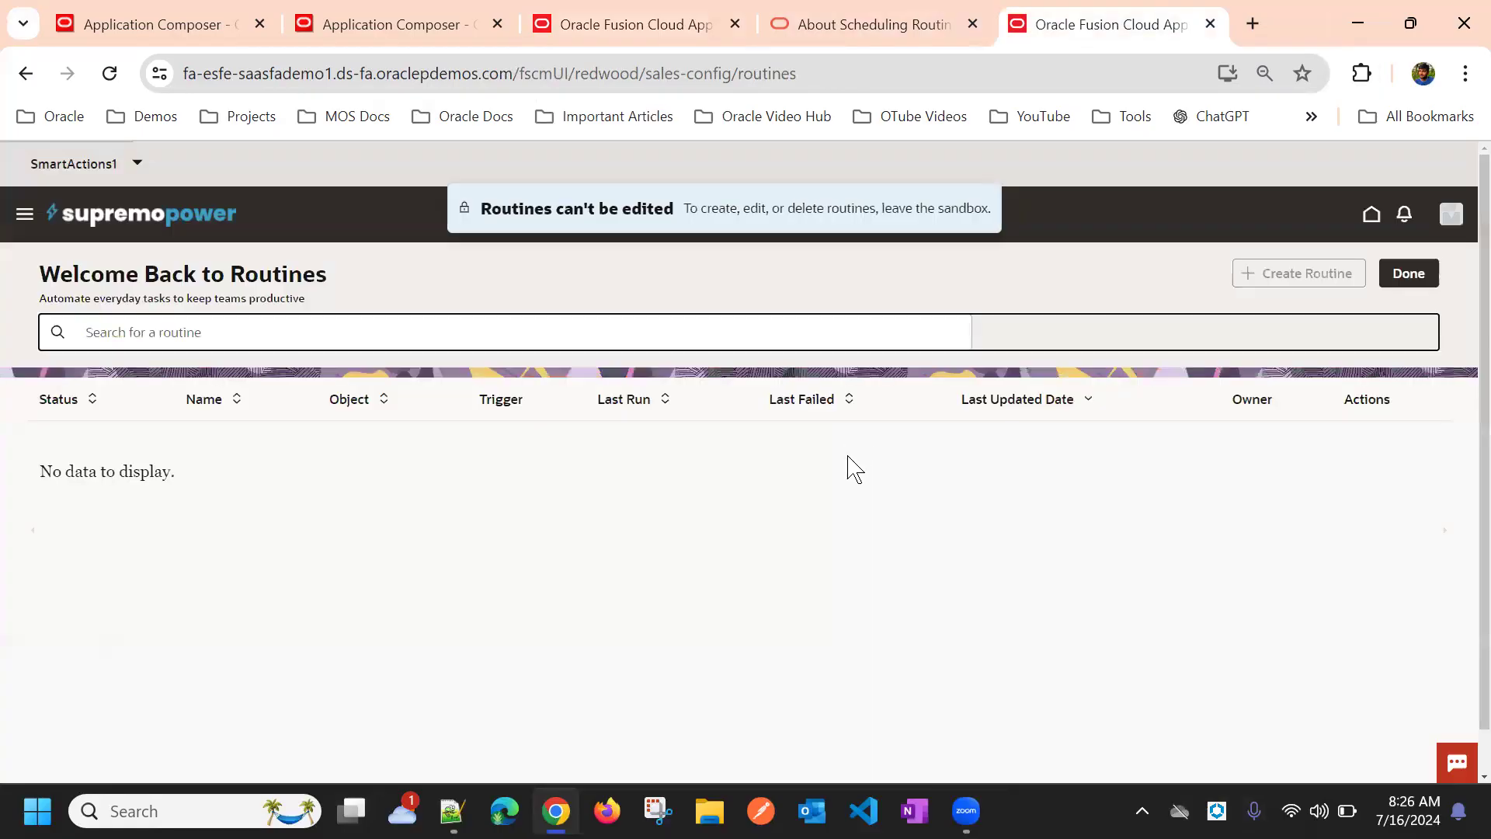
pyautogui.tripleClick(544, 201)
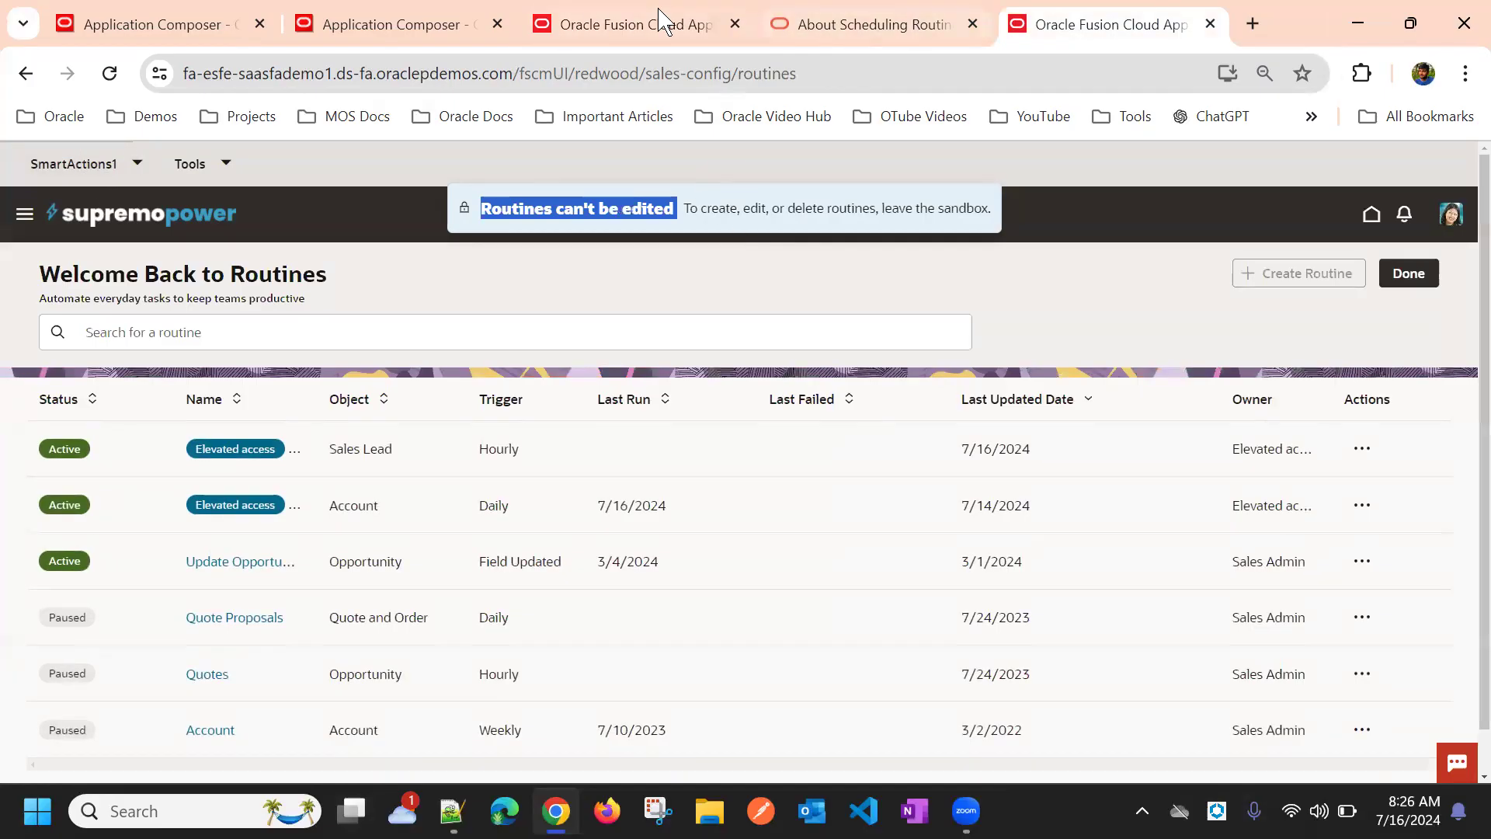
# Return to the Smart Actions page and start a new smart action of the REST-based kind
pyautogui.click(408, 20)
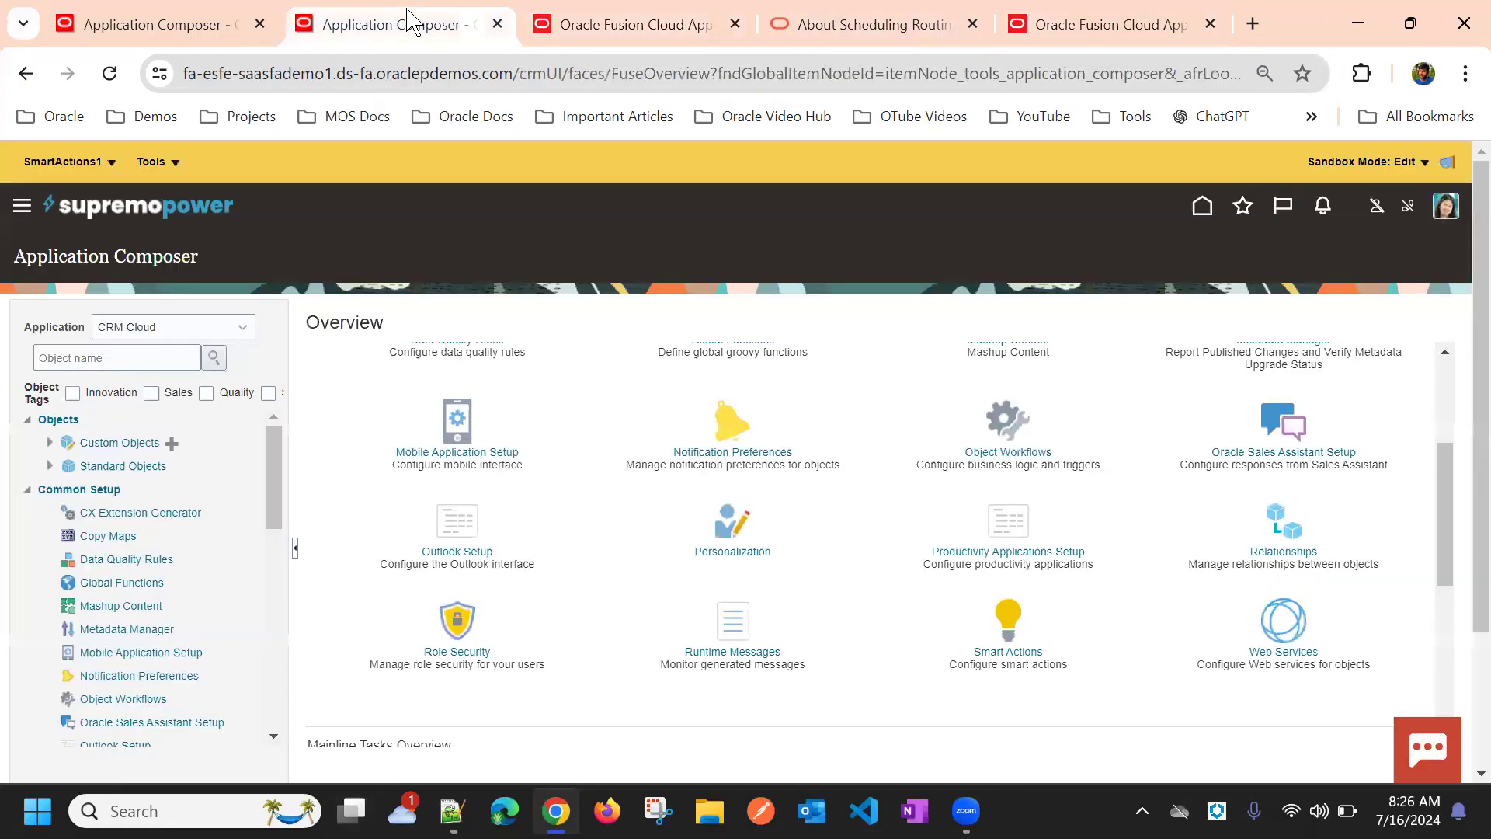
pyautogui.click(882, 23)
pyautogui.click(633, 24)
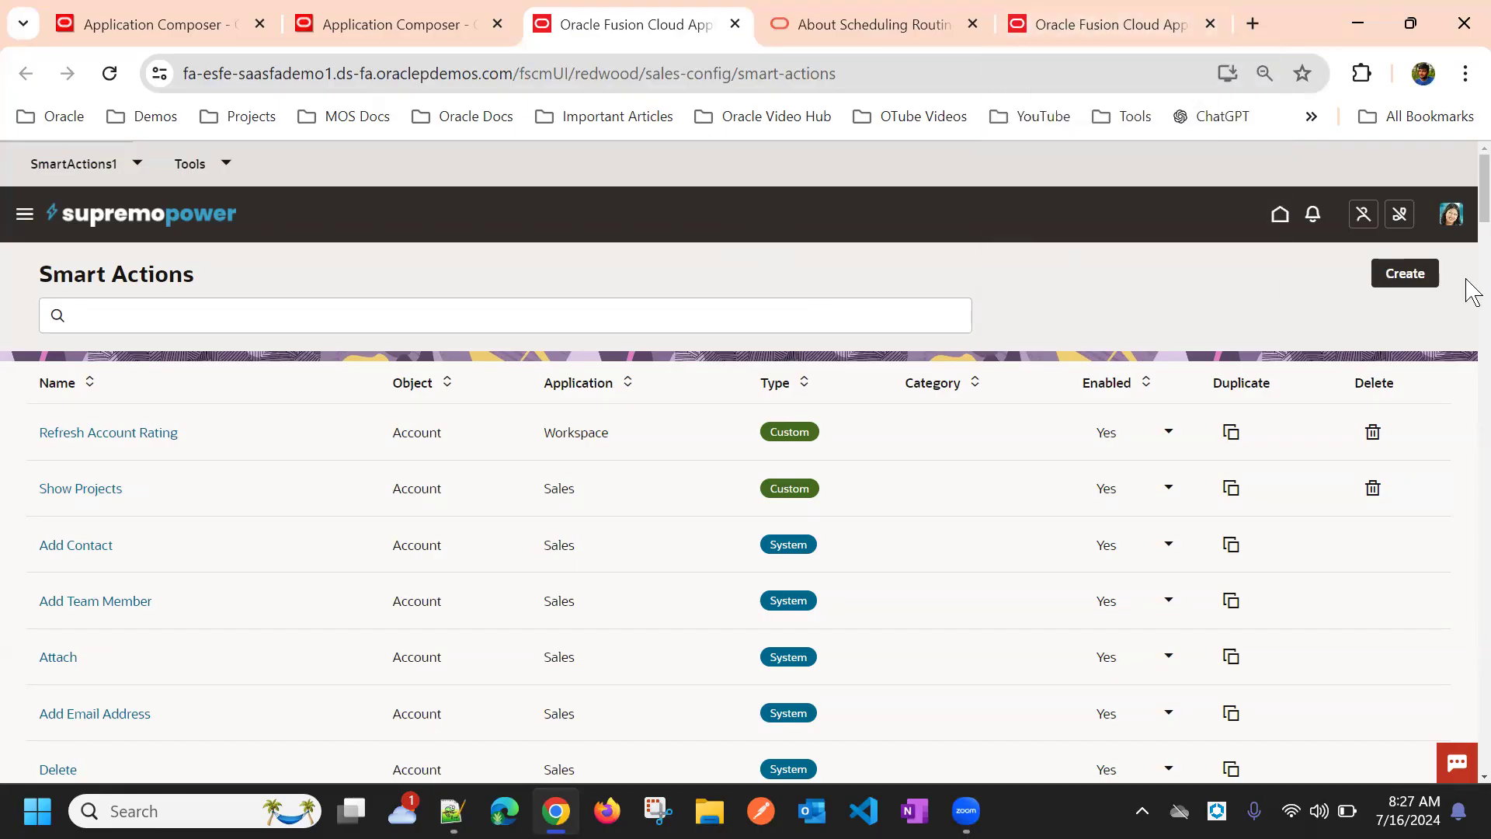
pyautogui.click(1395, 276)
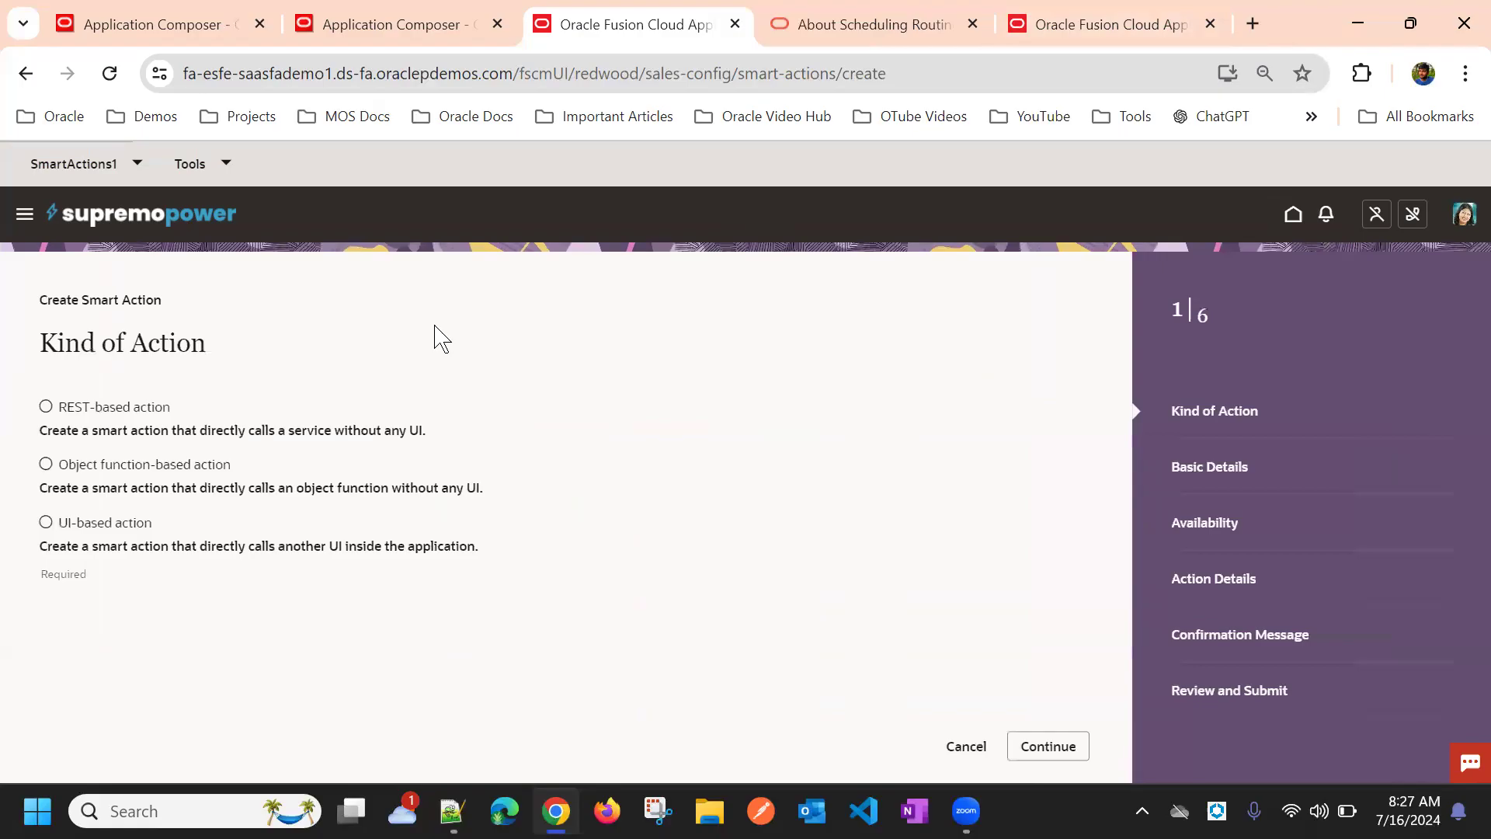
pyautogui.doubleClick(100, 414)
pyautogui.click(68, 408)
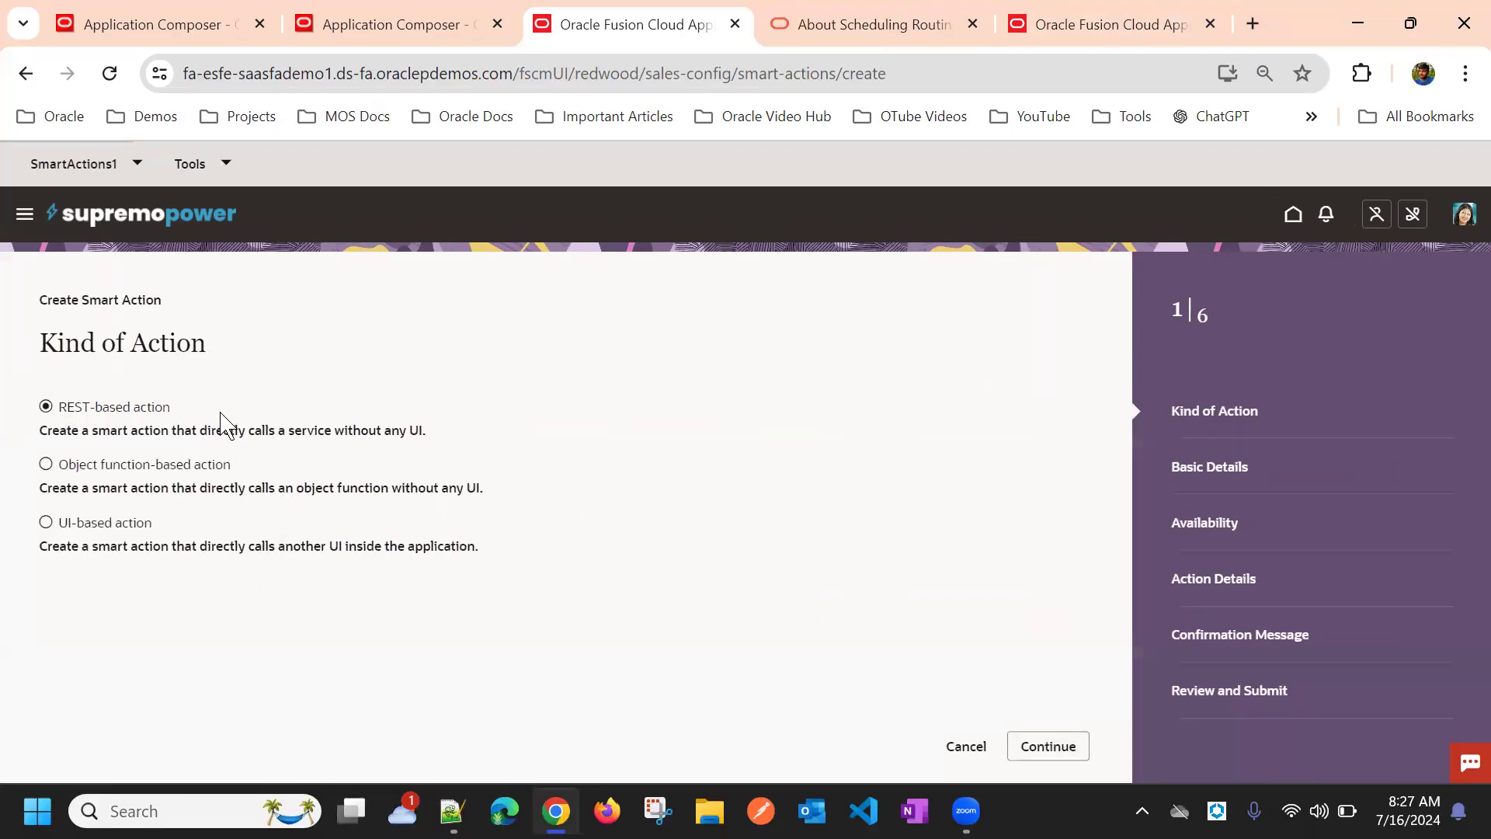
pyautogui.click(1049, 746)
# Fill in the smart action's basic details with the name Update Contact and the Opportunity object, and continue to Availability
pyautogui.click(327, 404)
pyautogui.click(325, 404)
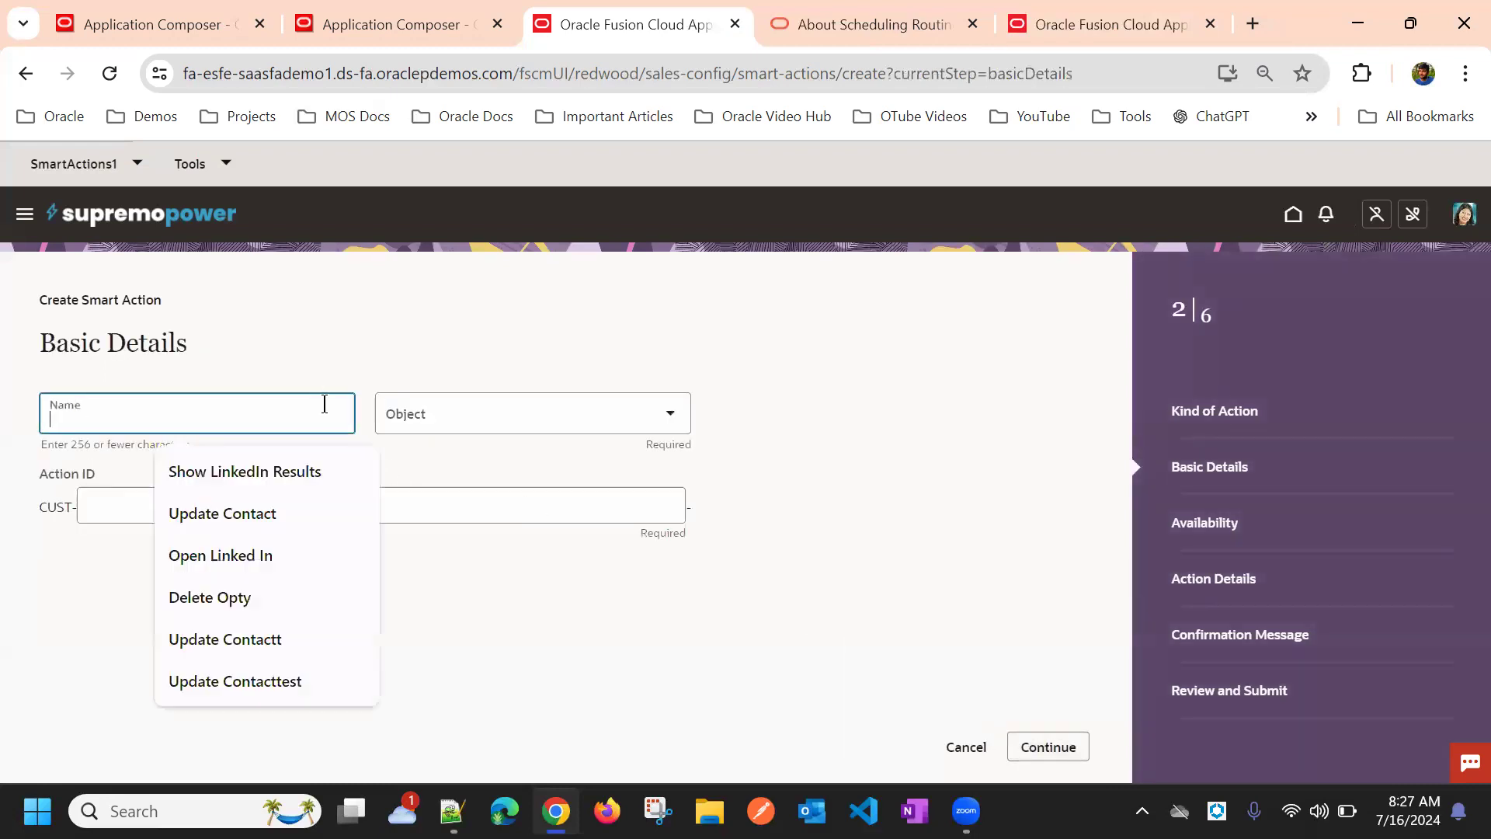
pyautogui.click(341, 510)
pyautogui.click(452, 402)
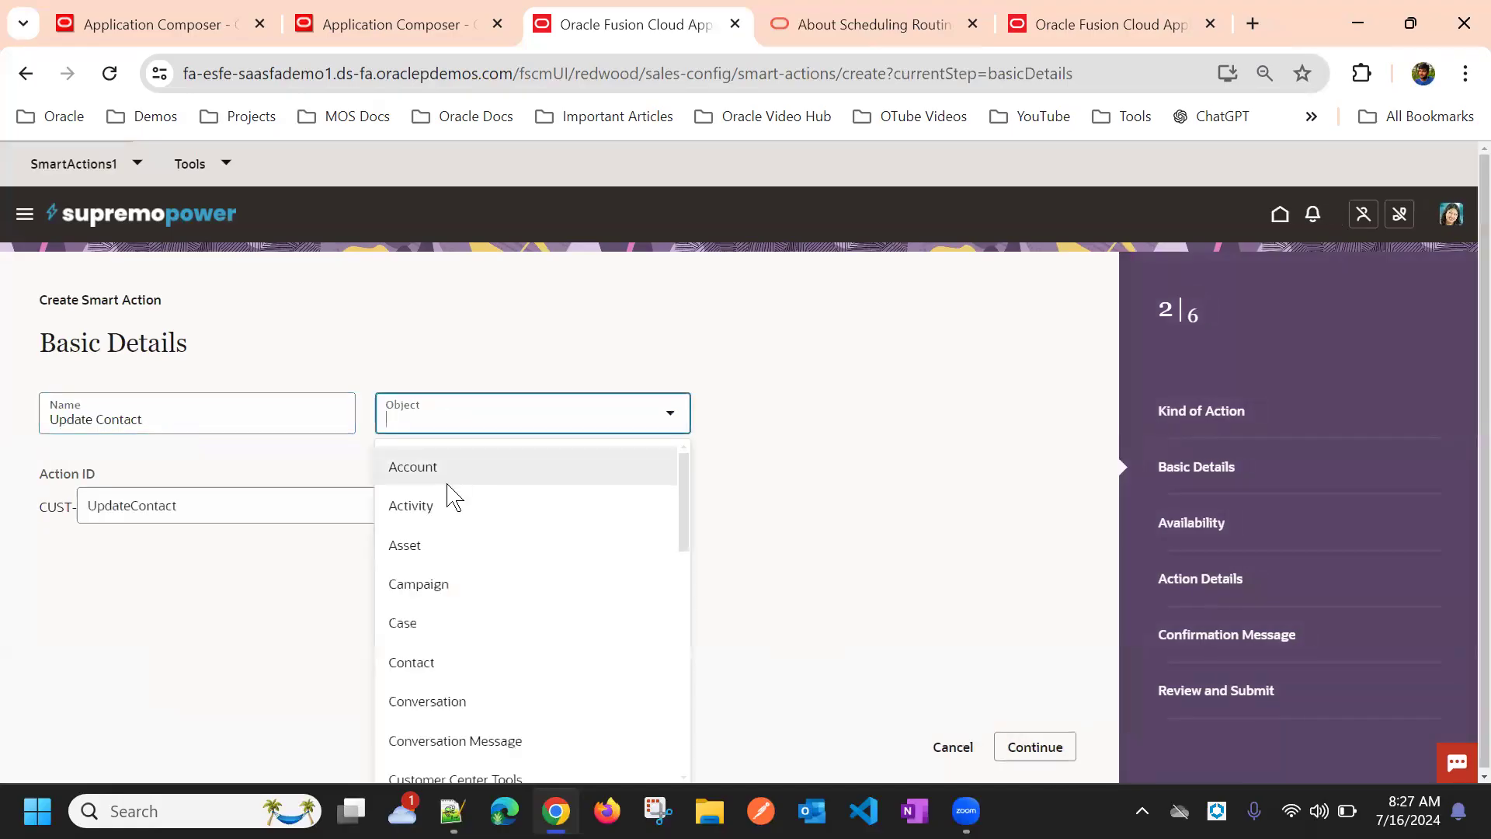
pyautogui.write('opp')
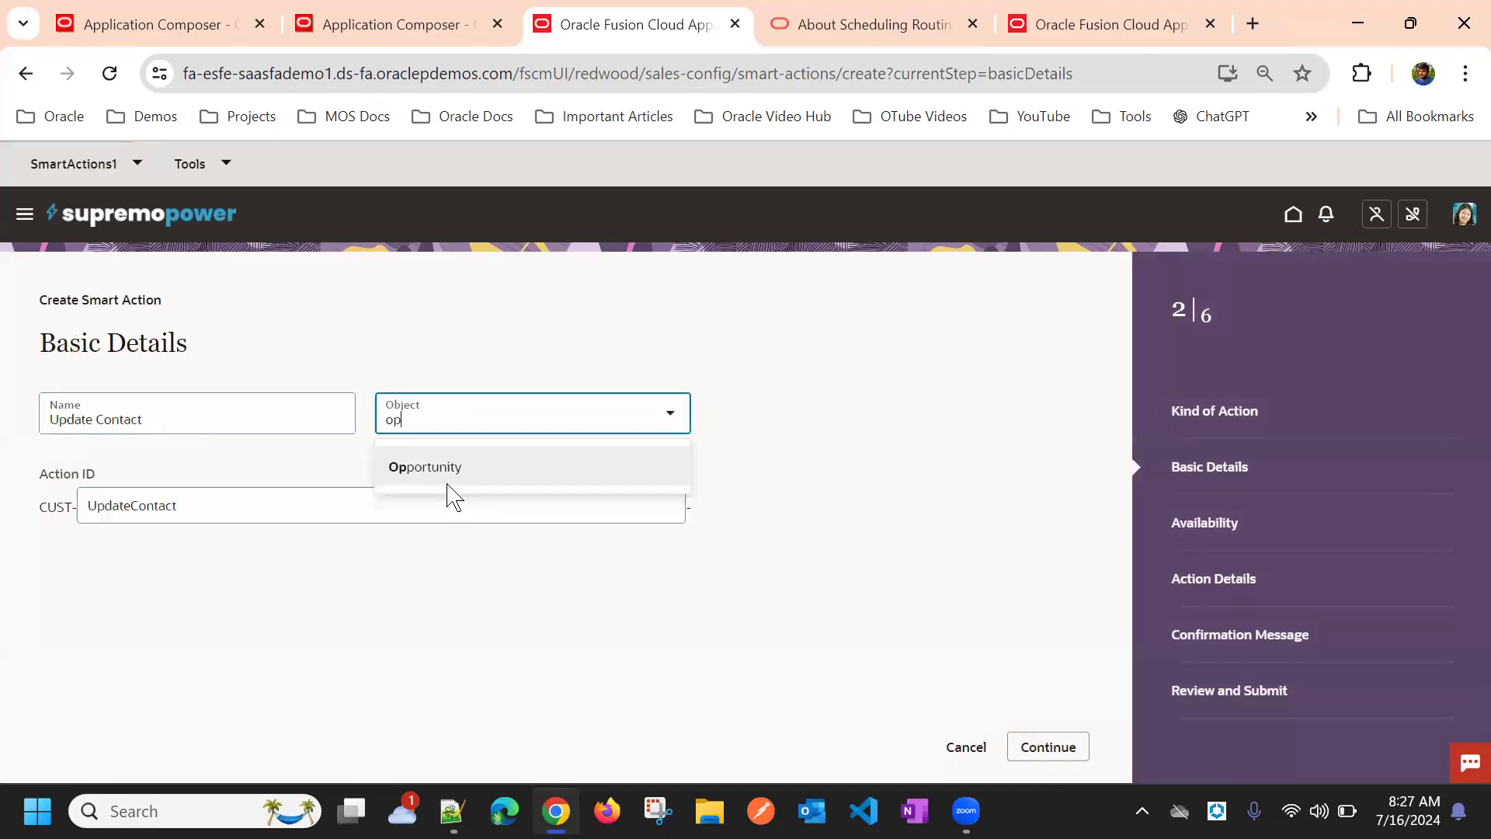
pyautogui.click(449, 480)
pyautogui.click(1055, 763)
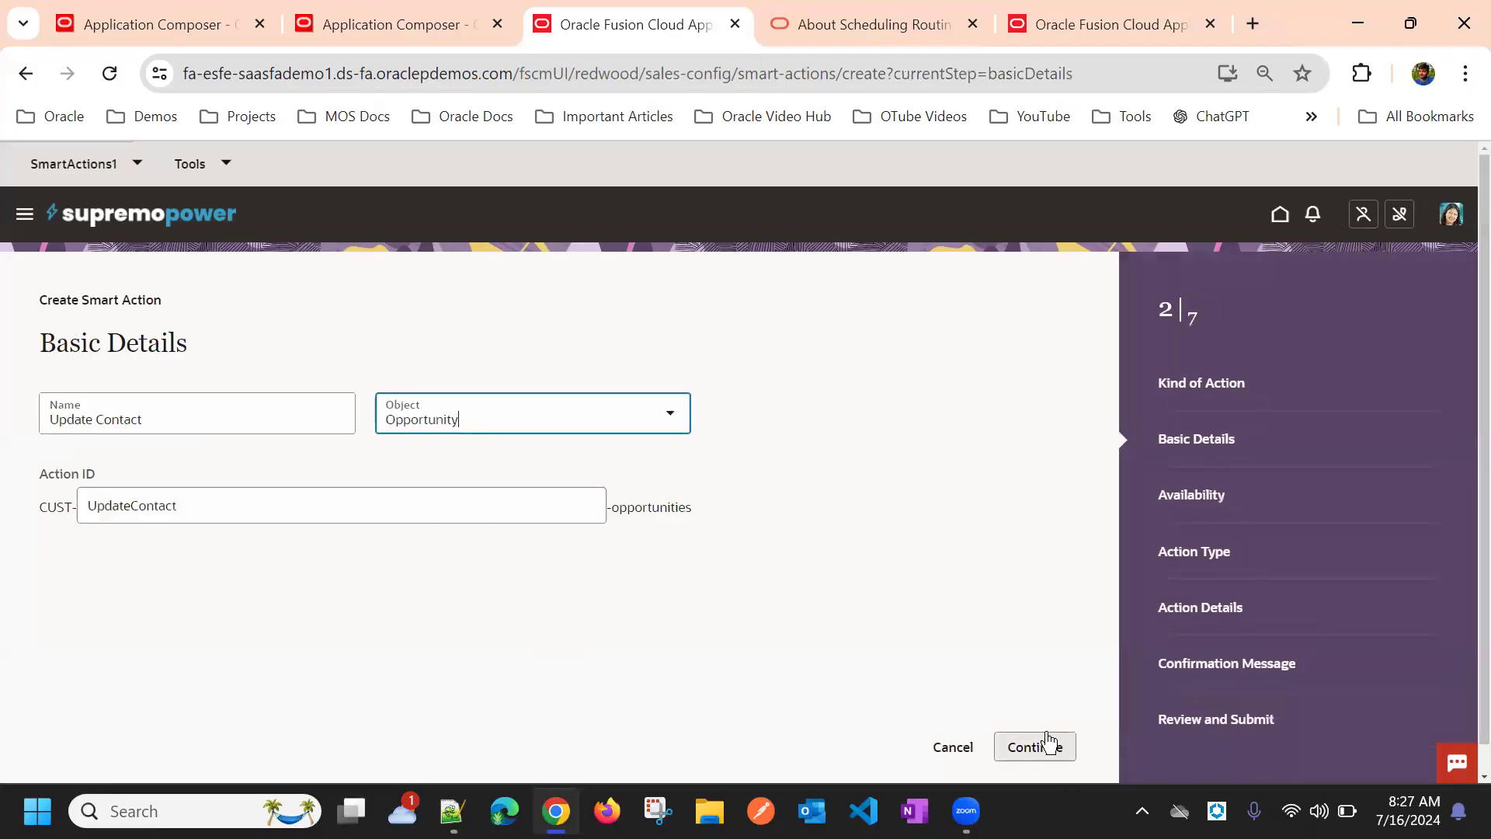
# Cancel the current smart action and start a new one of the REST-based kind, continuing to Basic Details
pyautogui.click(303, 445)
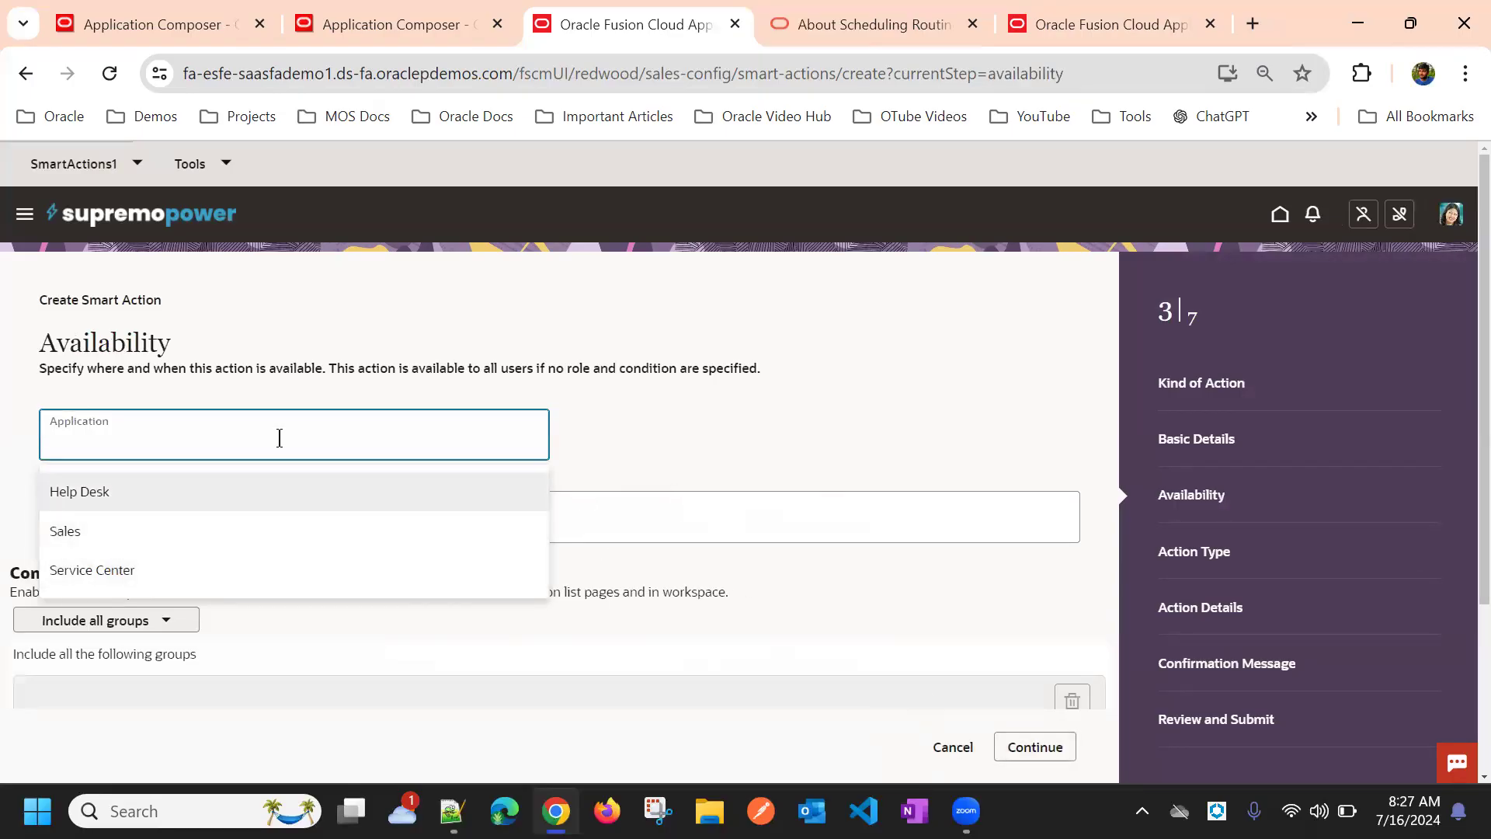
pyautogui.click(963, 750)
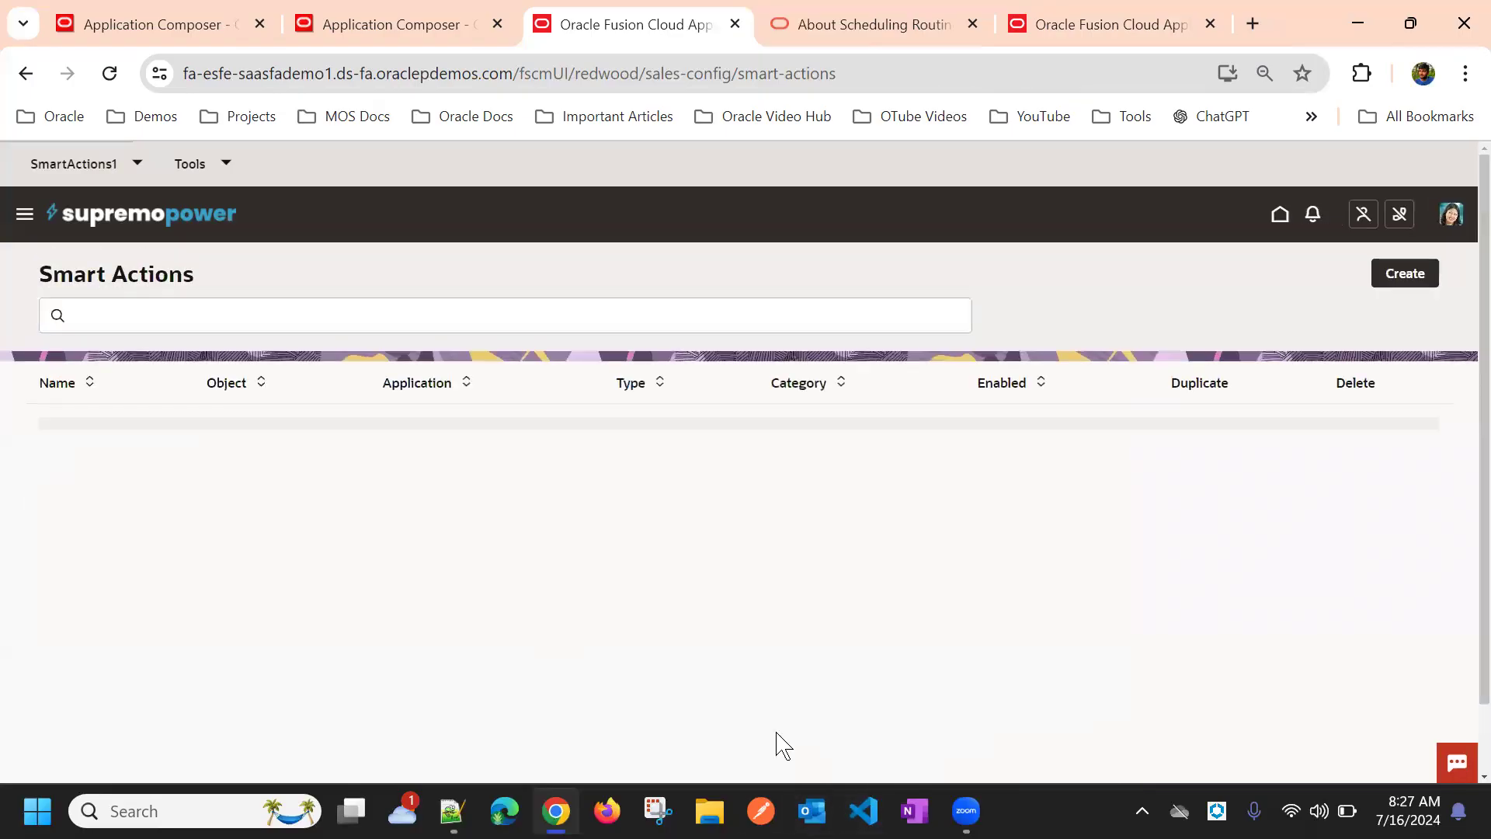
pyautogui.click(1414, 278)
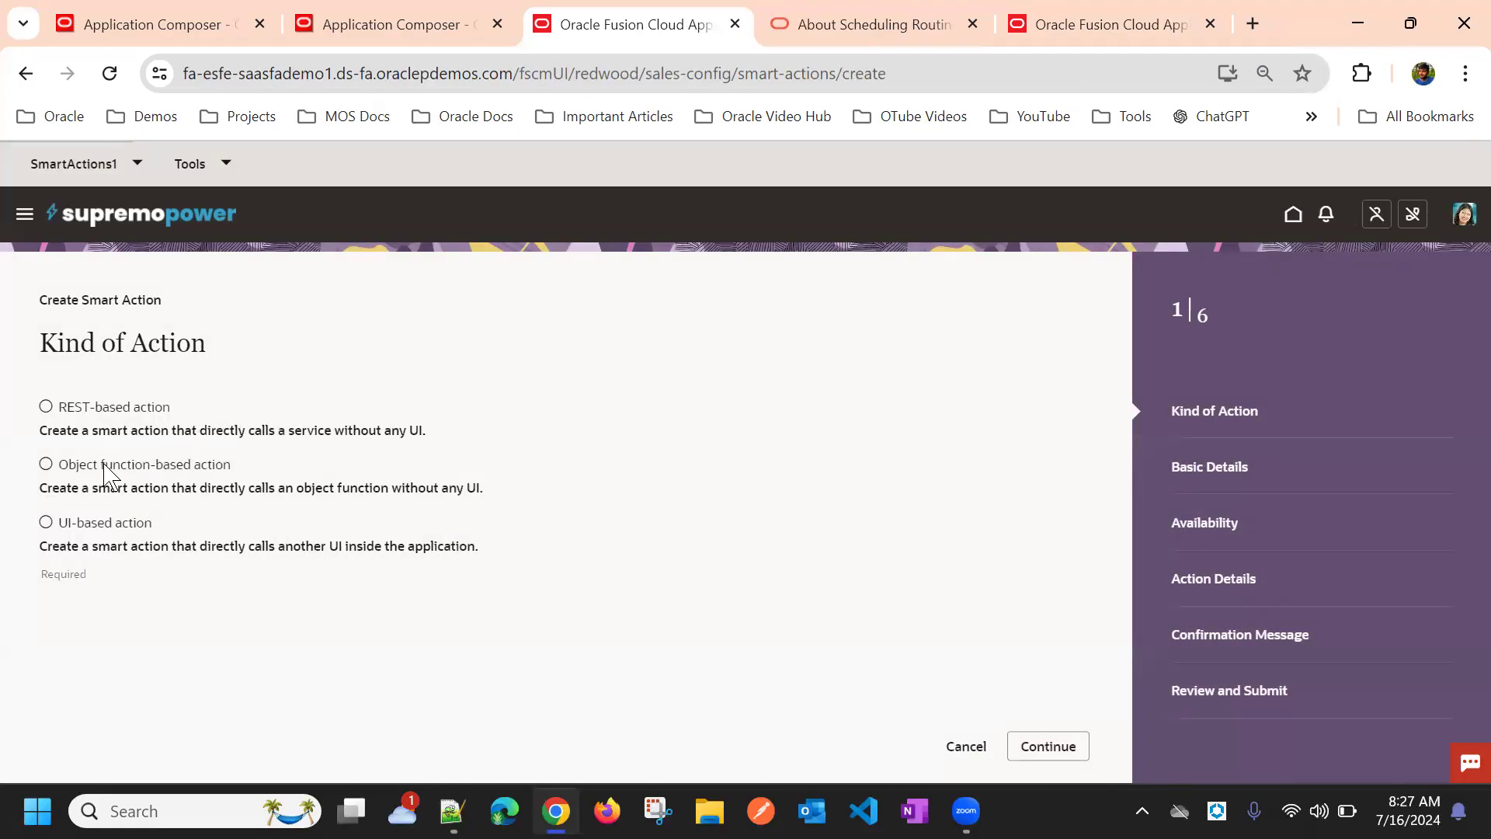
pyautogui.click(85, 416)
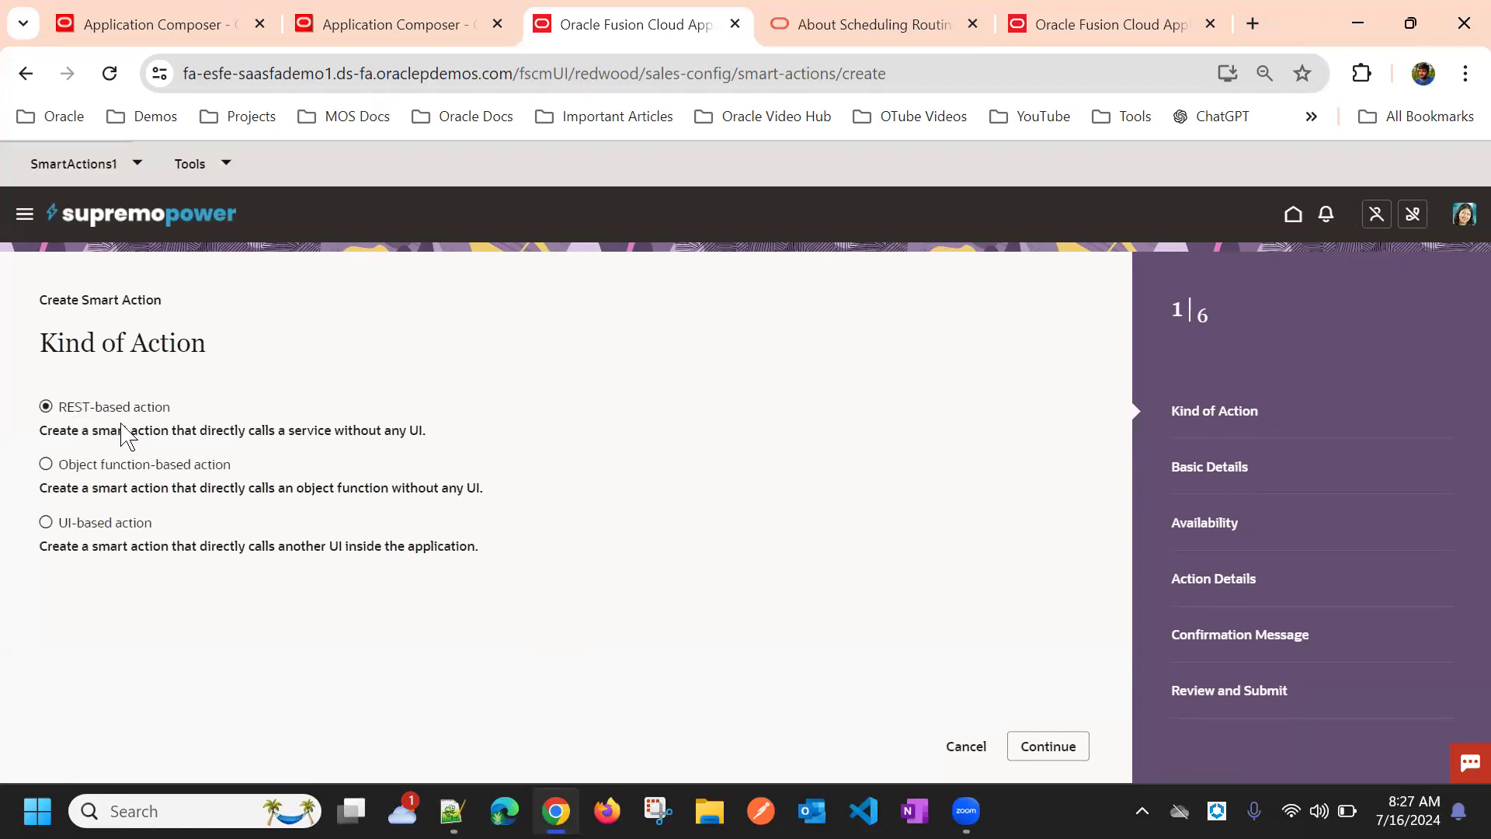
pyautogui.click(1084, 748)
# Name the smart action Update Opty Status, assign it to the Opportunity object, and continue to Availability
pyautogui.click(172, 419)
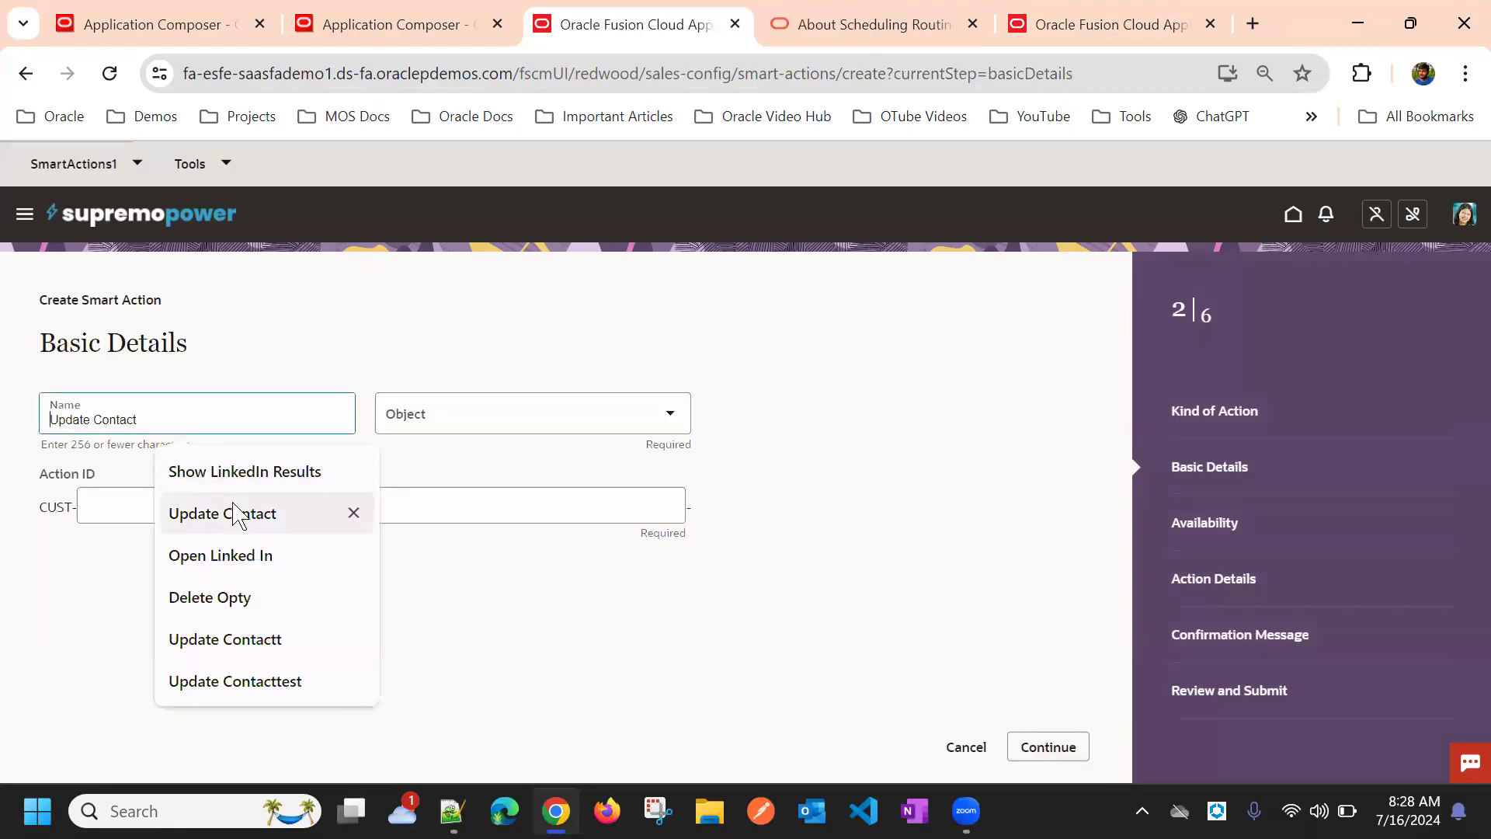
pyautogui.write('Update')
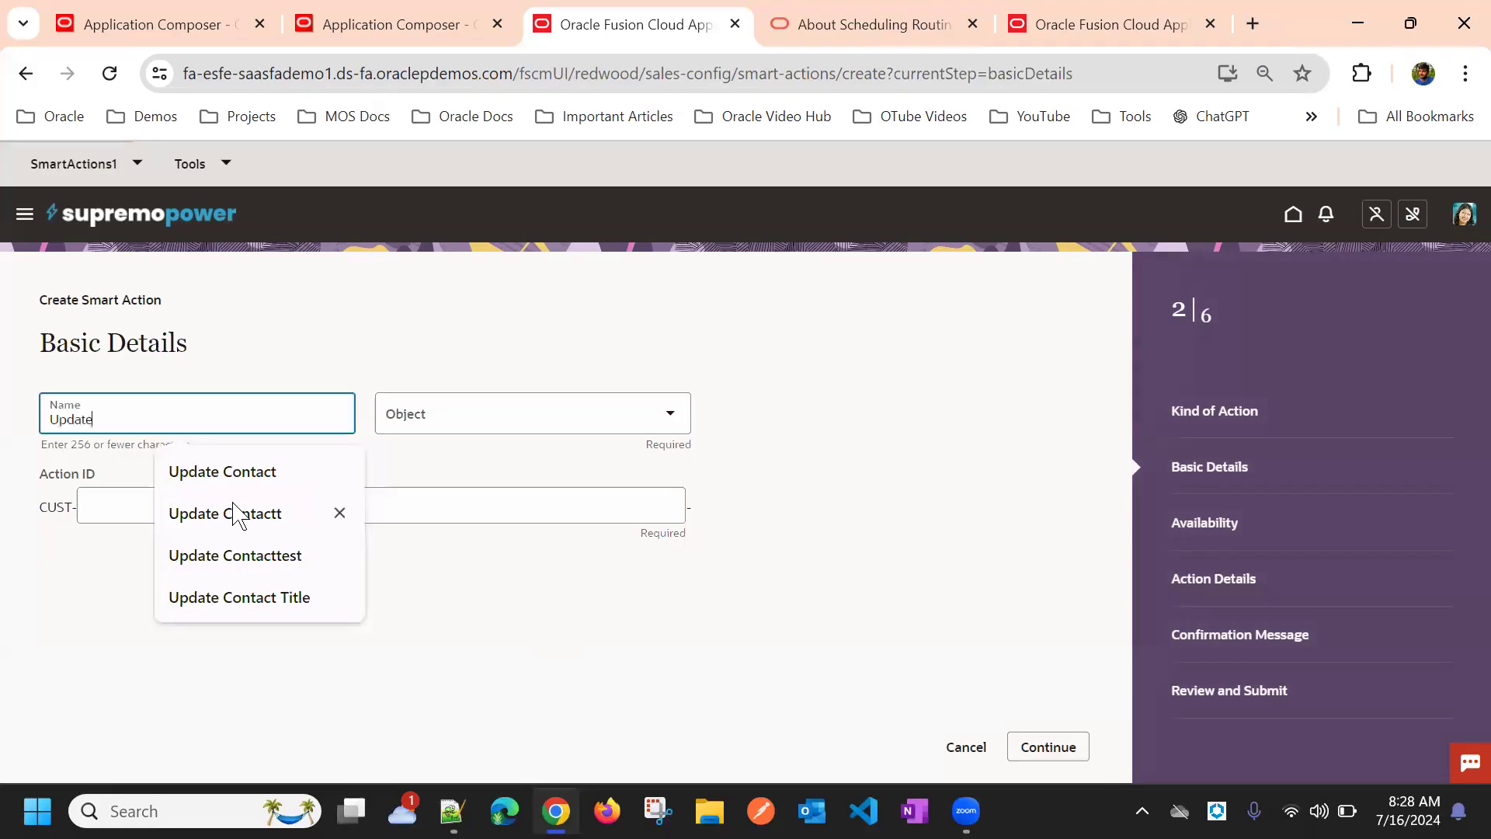
pyautogui.write(' Opty  Statu')
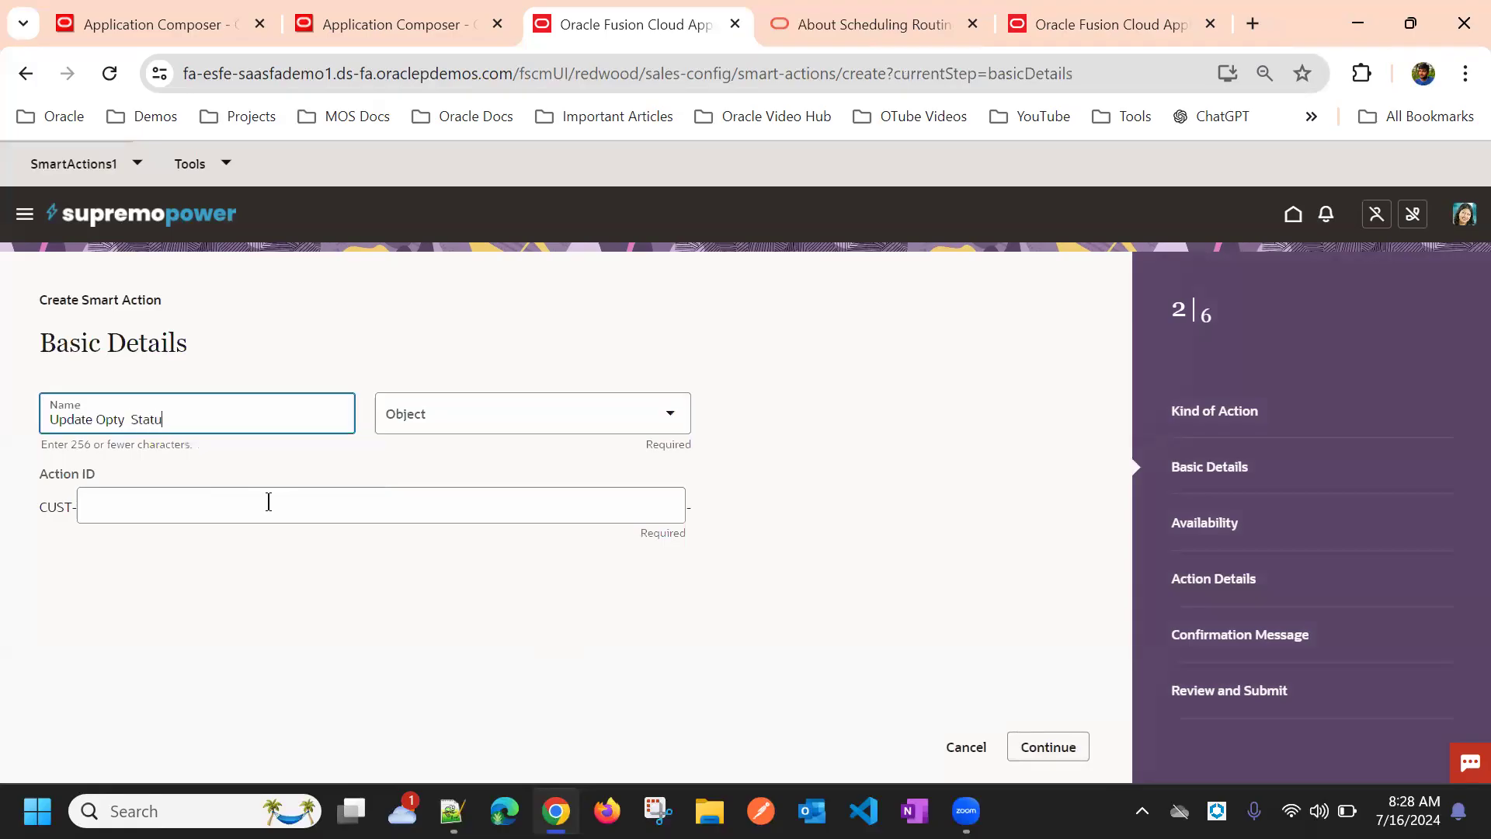
pyautogui.click(459, 280)
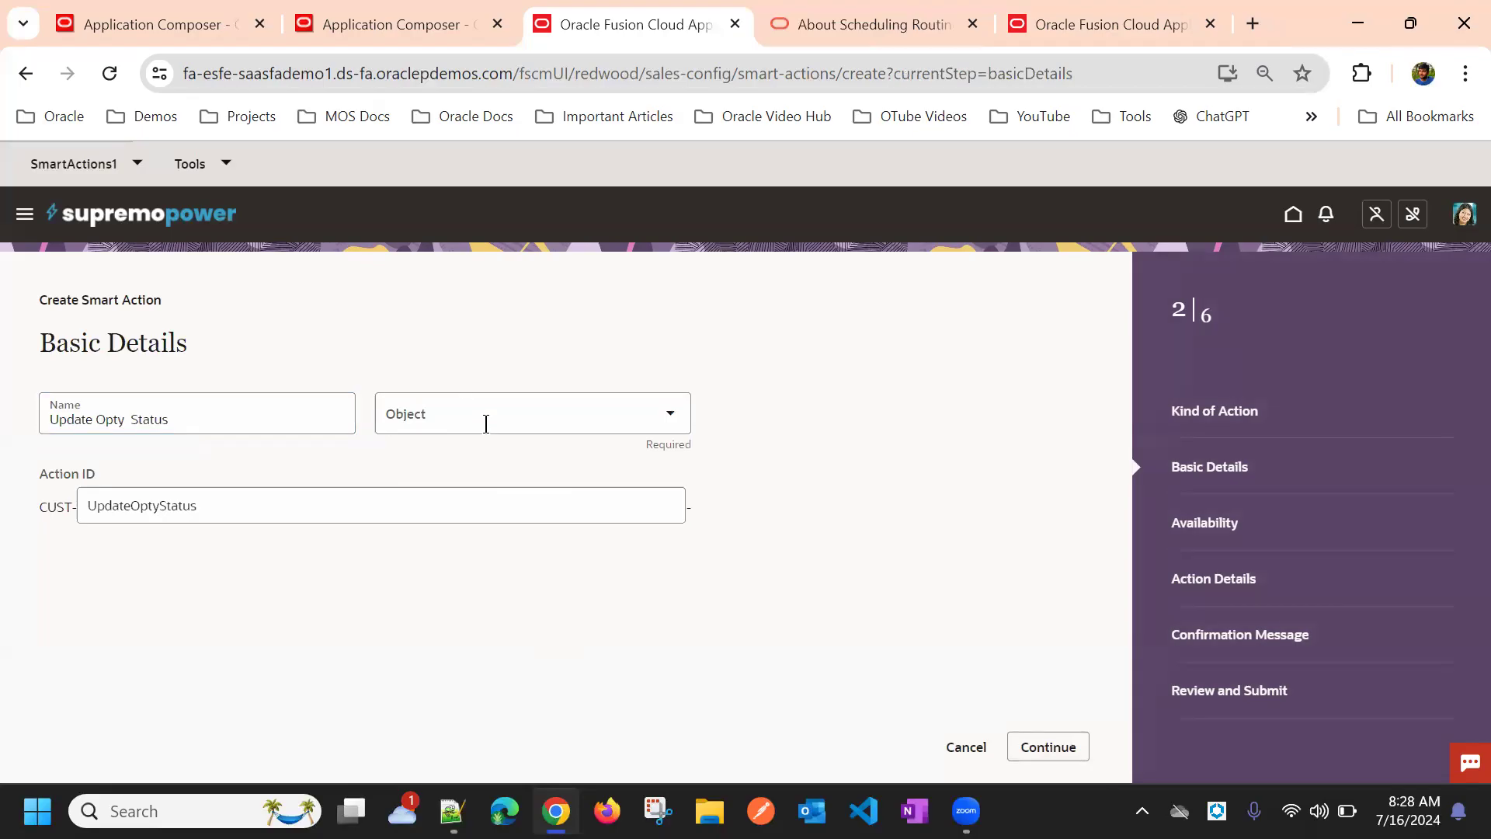
pyautogui.click(485, 423)
pyautogui.write('opp')
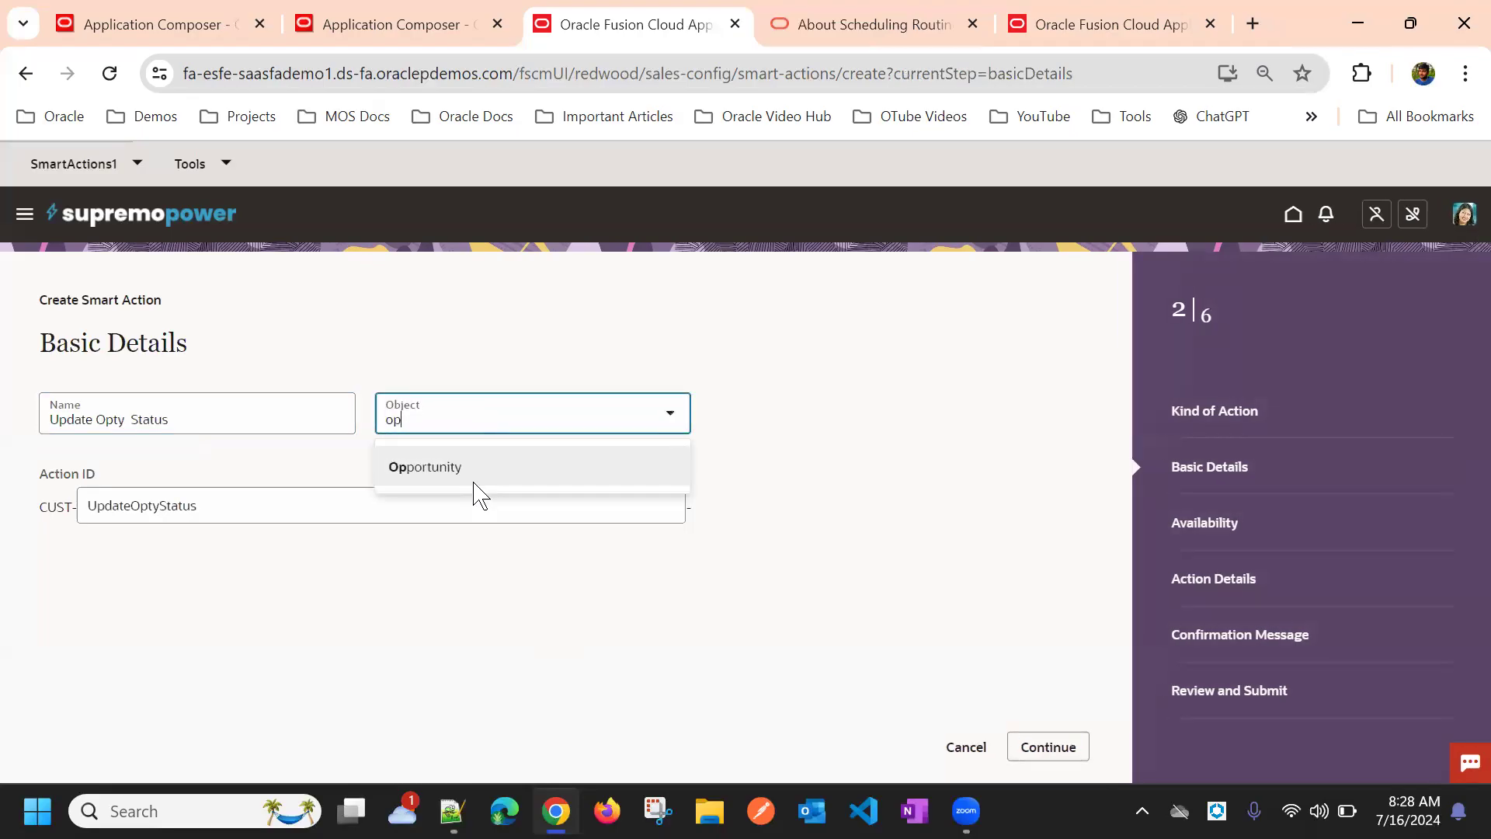
pyautogui.click(473, 469)
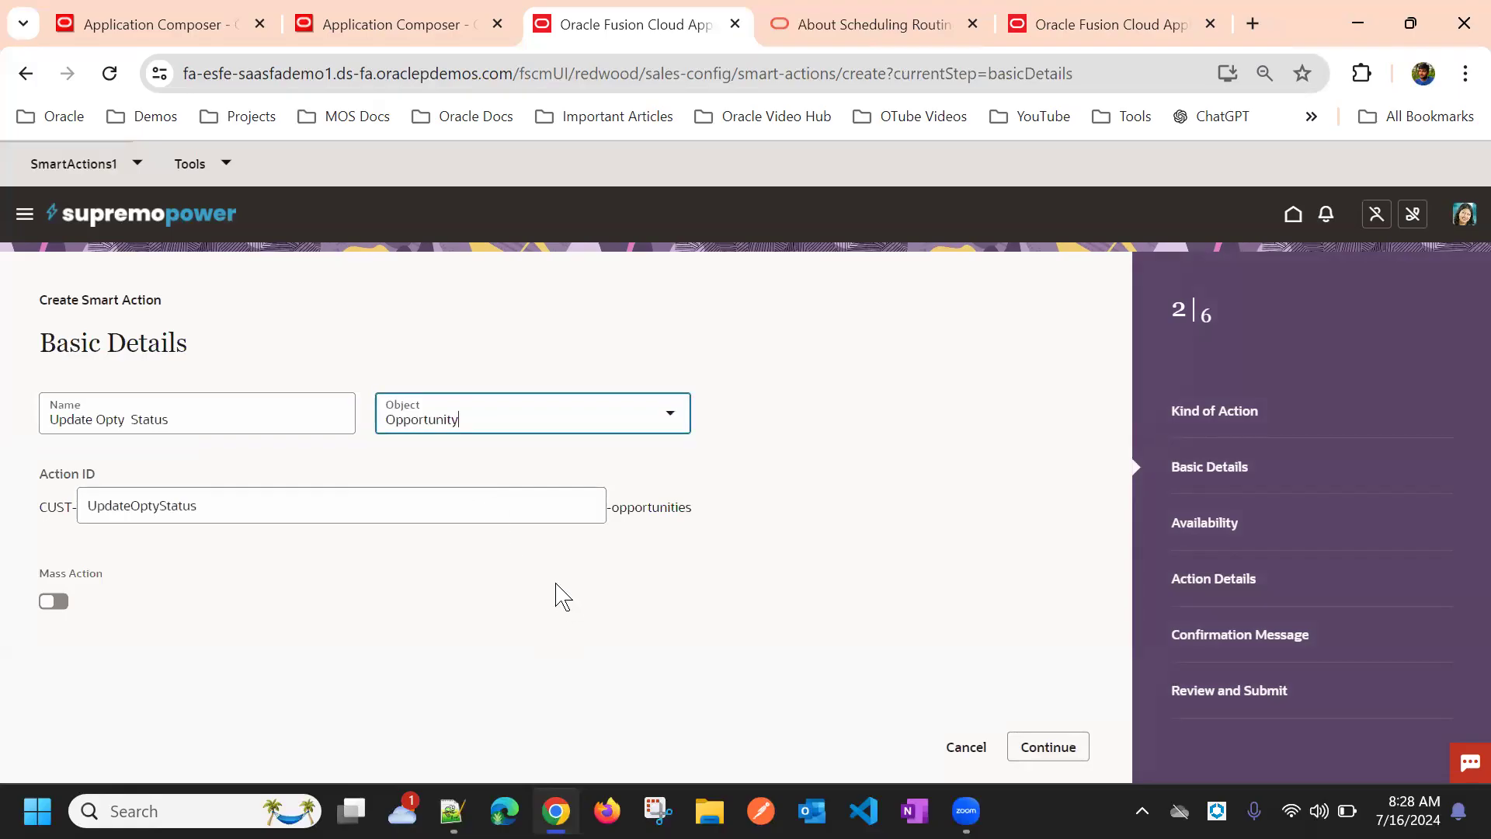
pyautogui.click(1040, 746)
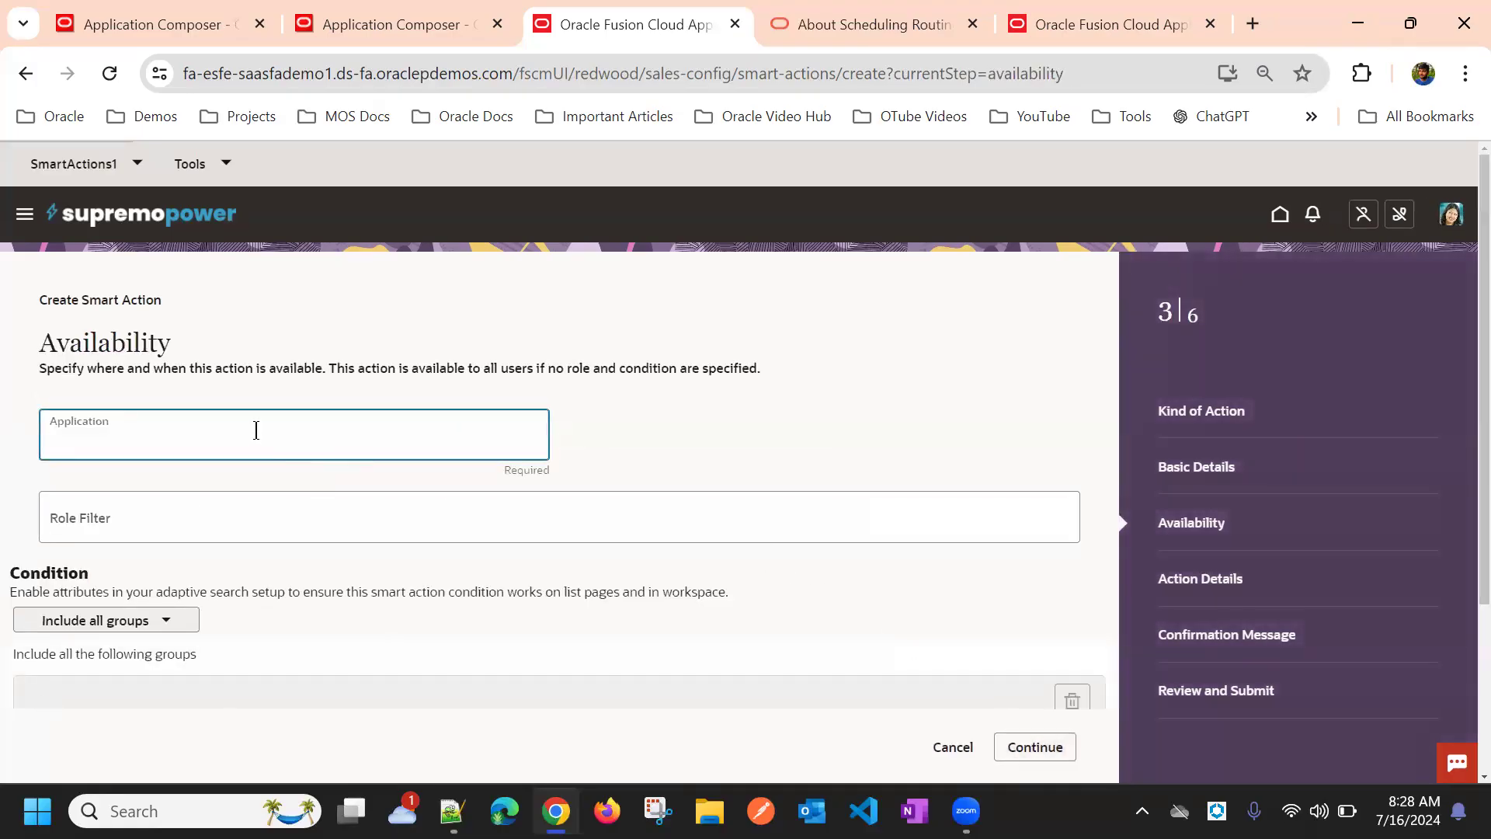
# Make the smart action available in the Routines application without any role filter or condition, and continue to Action Details
pyautogui.click(257, 430)
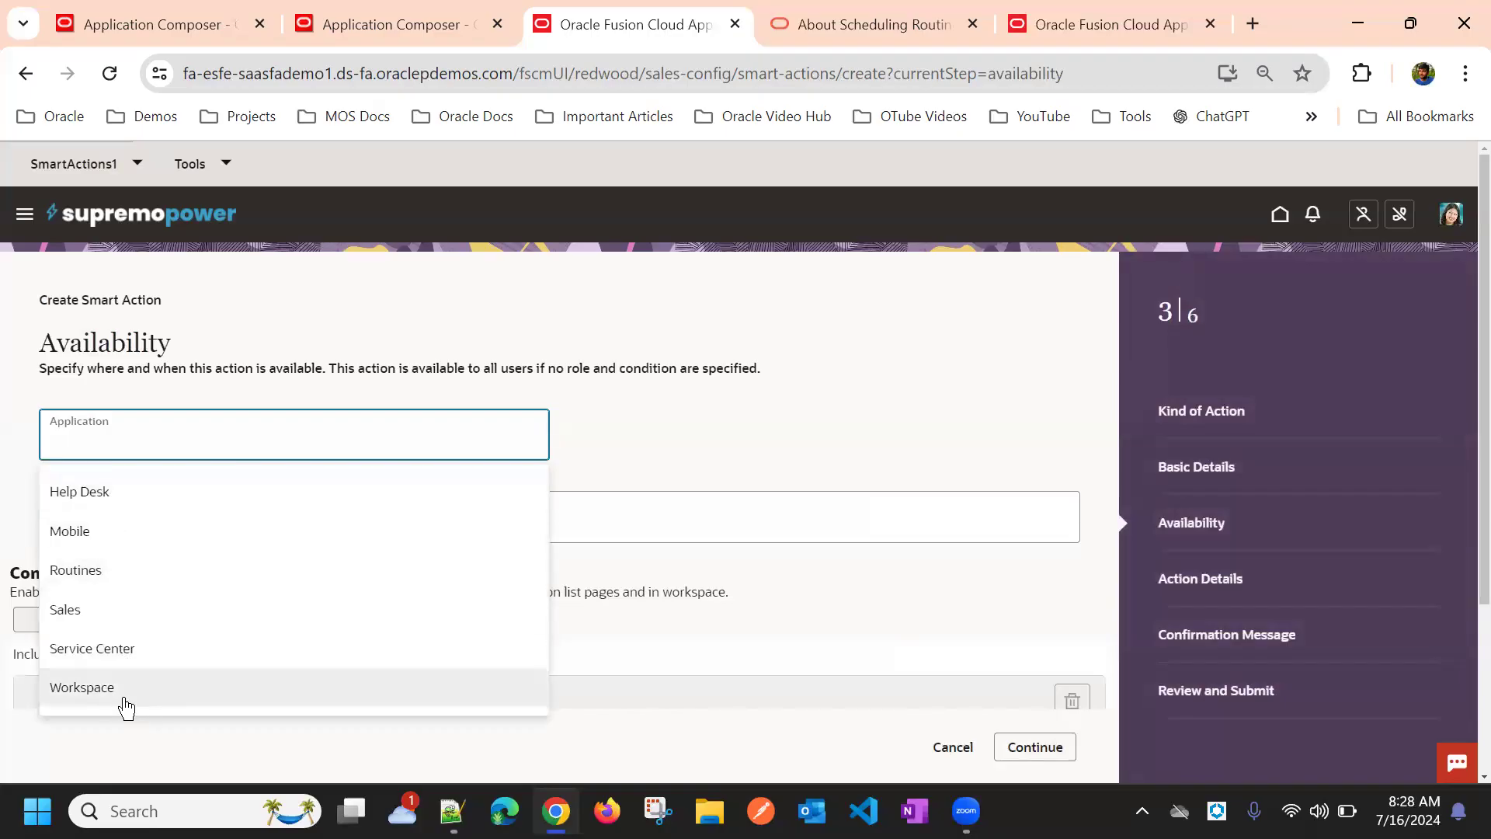
pyautogui.click(72, 575)
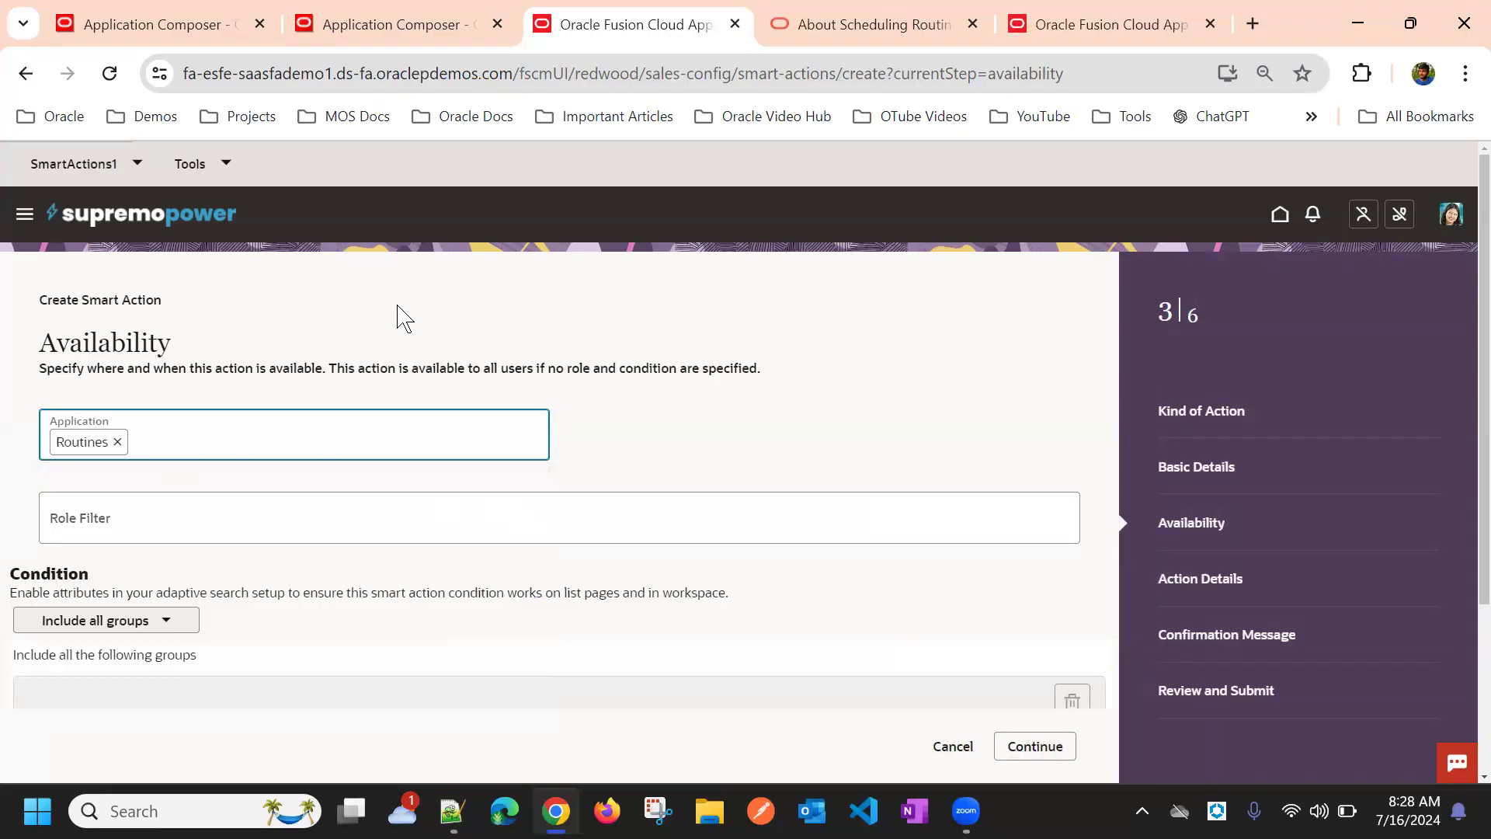
pyautogui.click(1068, 21)
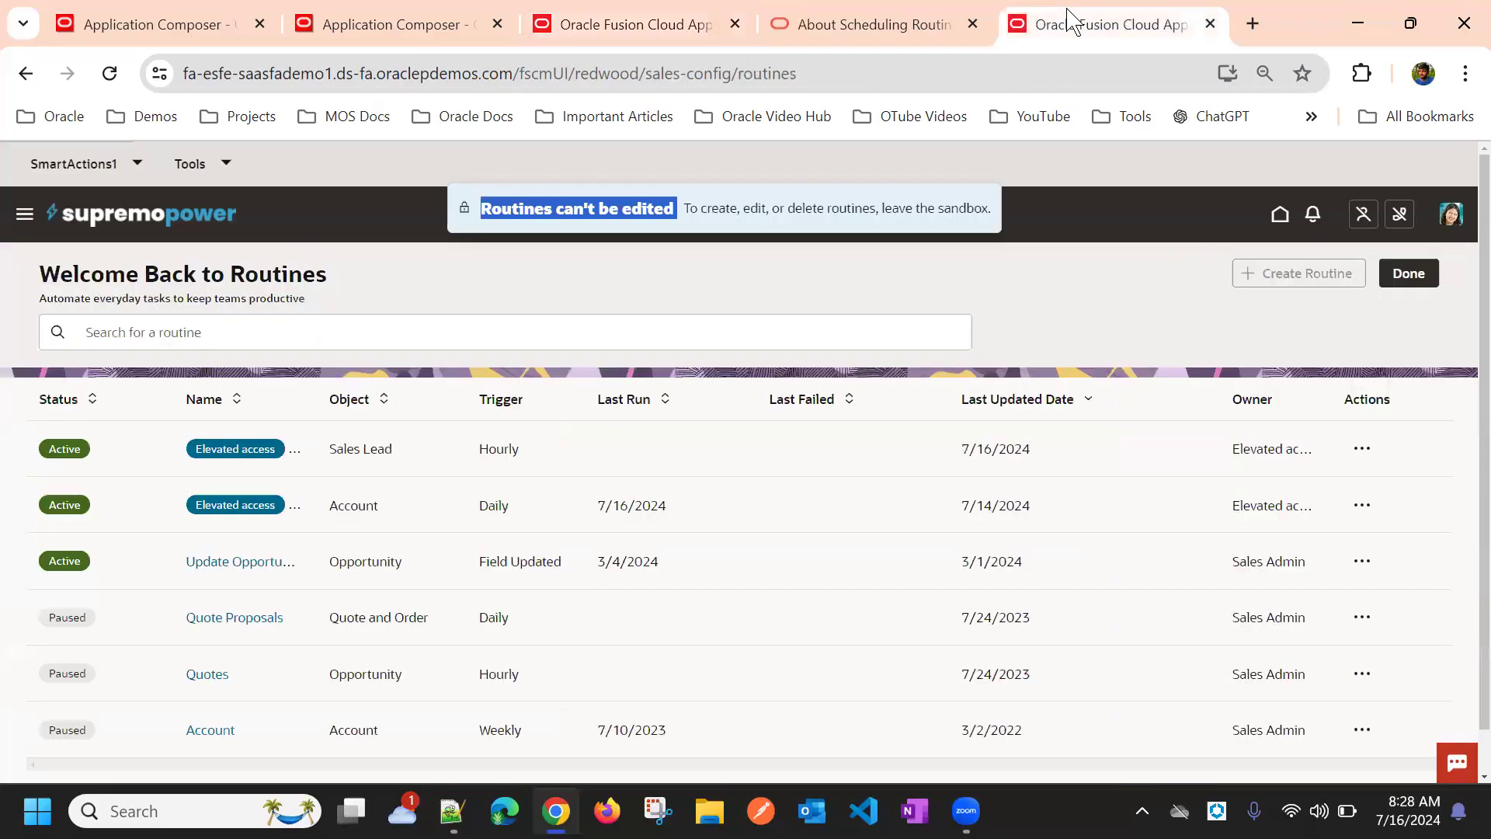
pyautogui.click(592, 21)
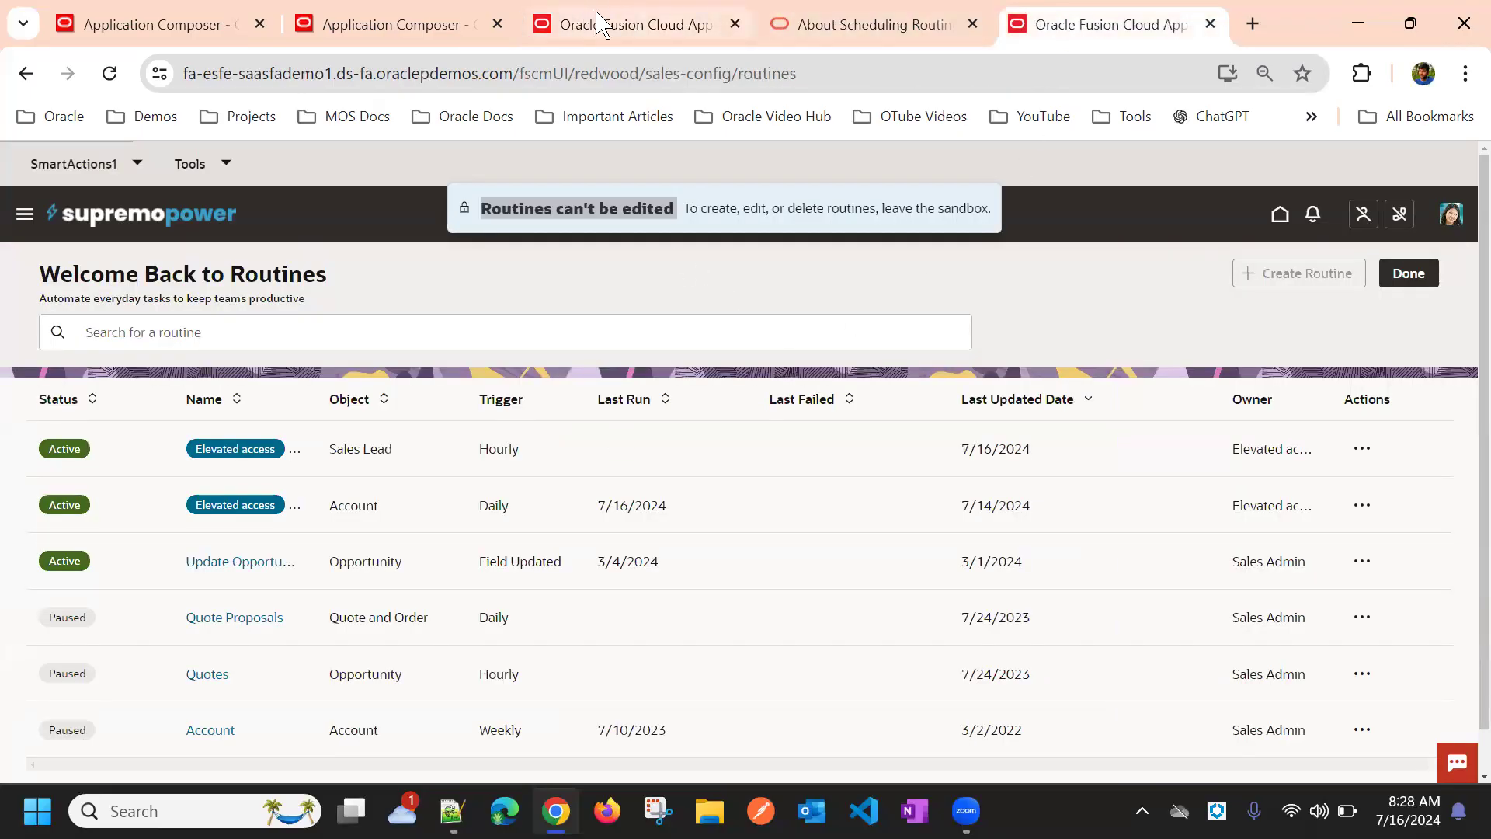
pyautogui.scroll(-3, 737, 496)
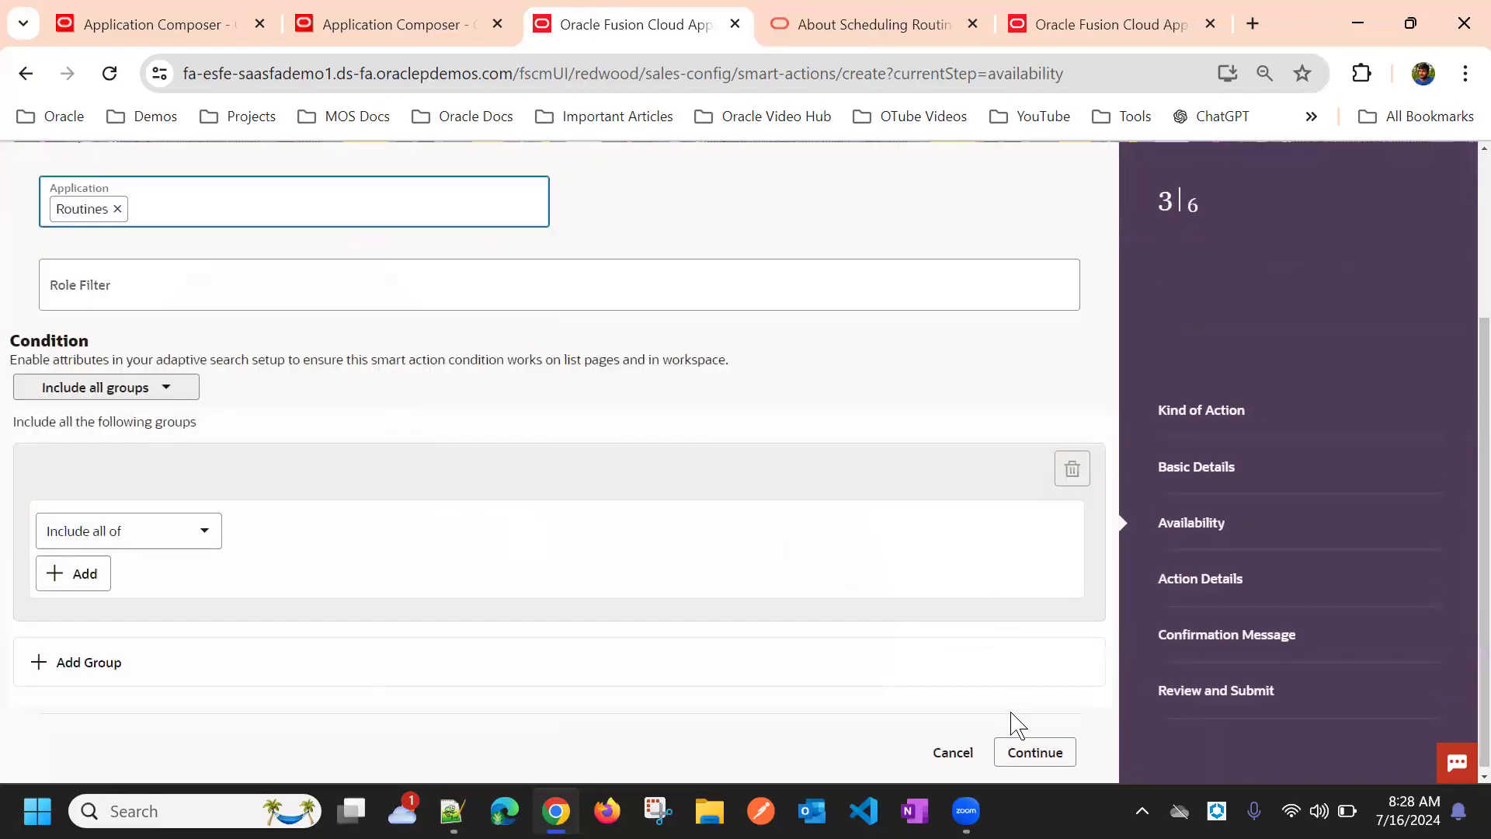
pyautogui.click(1024, 747)
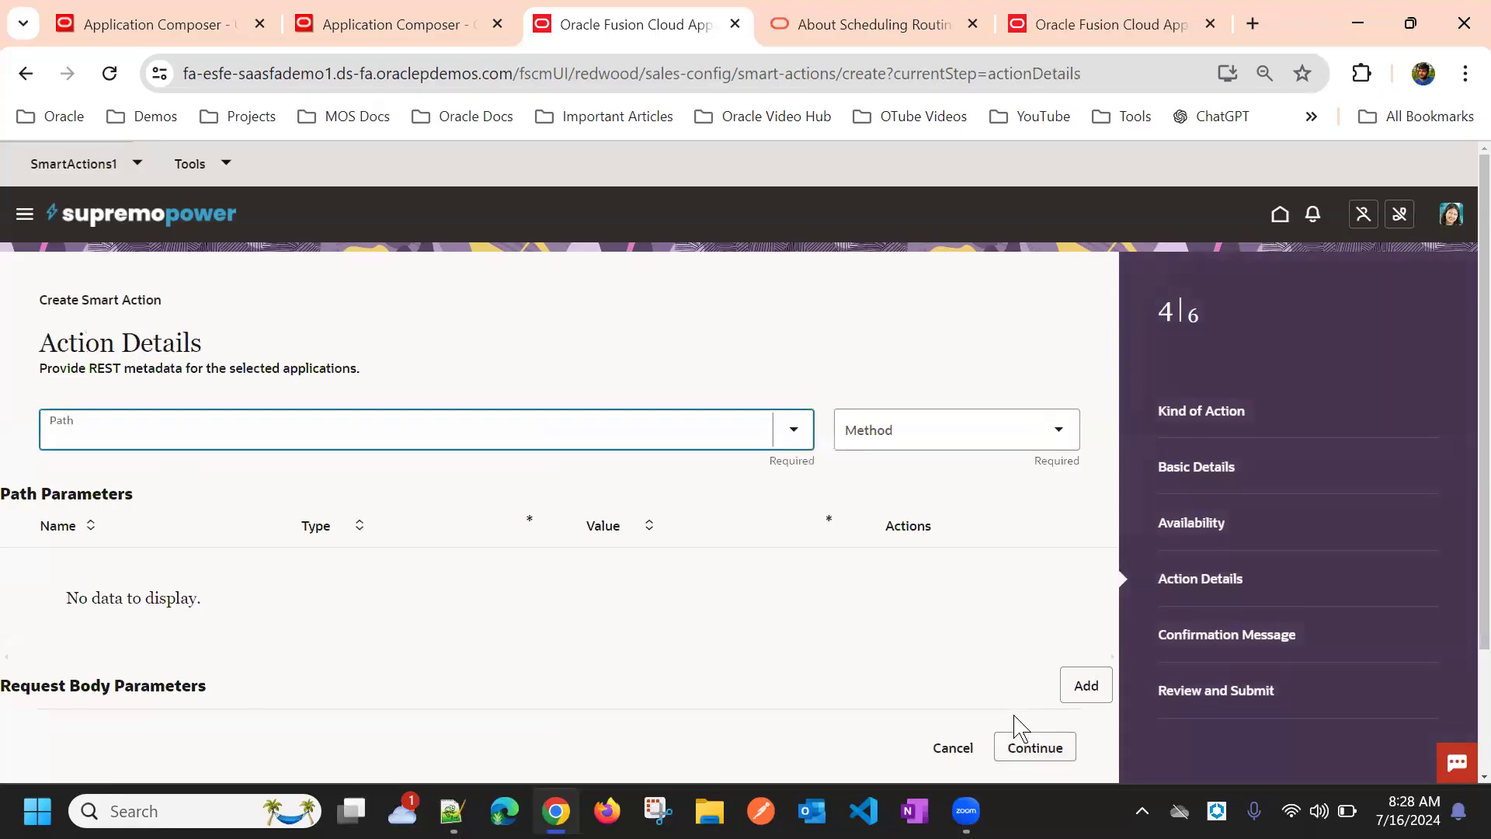
# Choose the path /crmRestApi/resources/11.13.18.05/opportunities/{opportunities_Id} with the PATCH method and set its path parameter to Opportunity ID (OptyId)
pyautogui.click(792, 429)
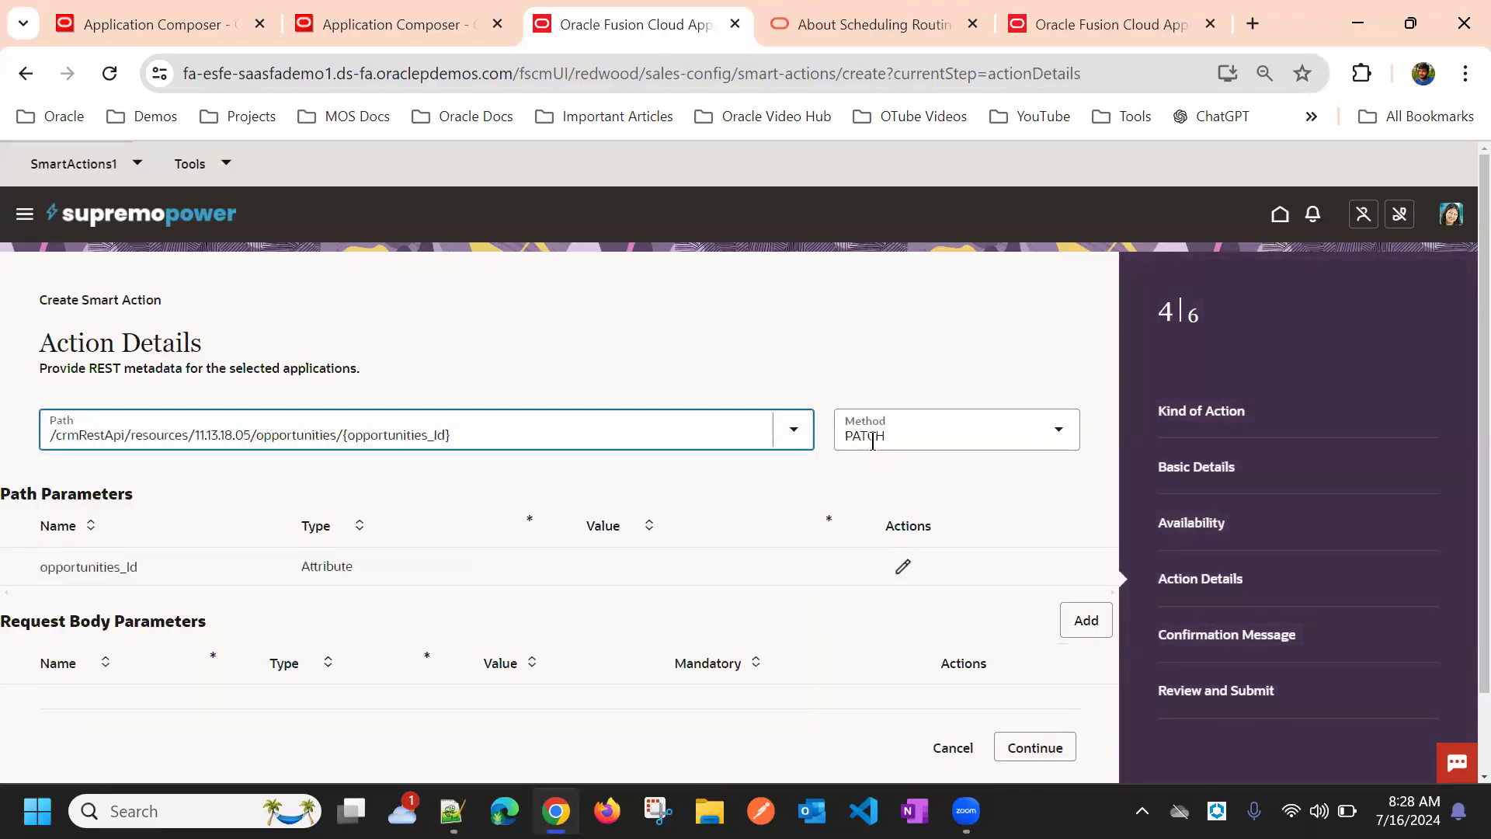
pyautogui.click(895, 569)
pyautogui.click(722, 571)
pyautogui.click(466, 315)
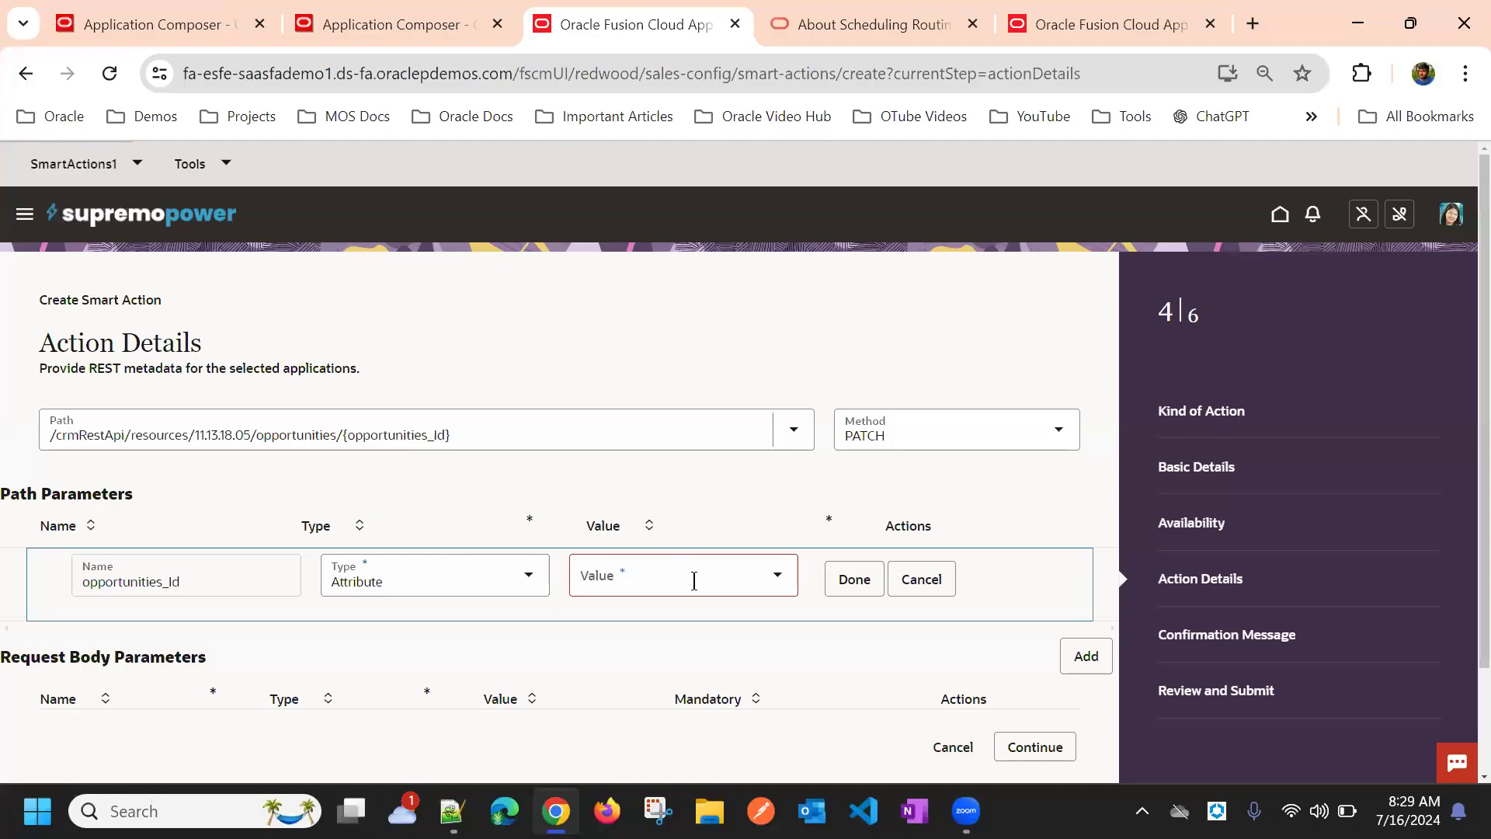
pyautogui.click(776, 572)
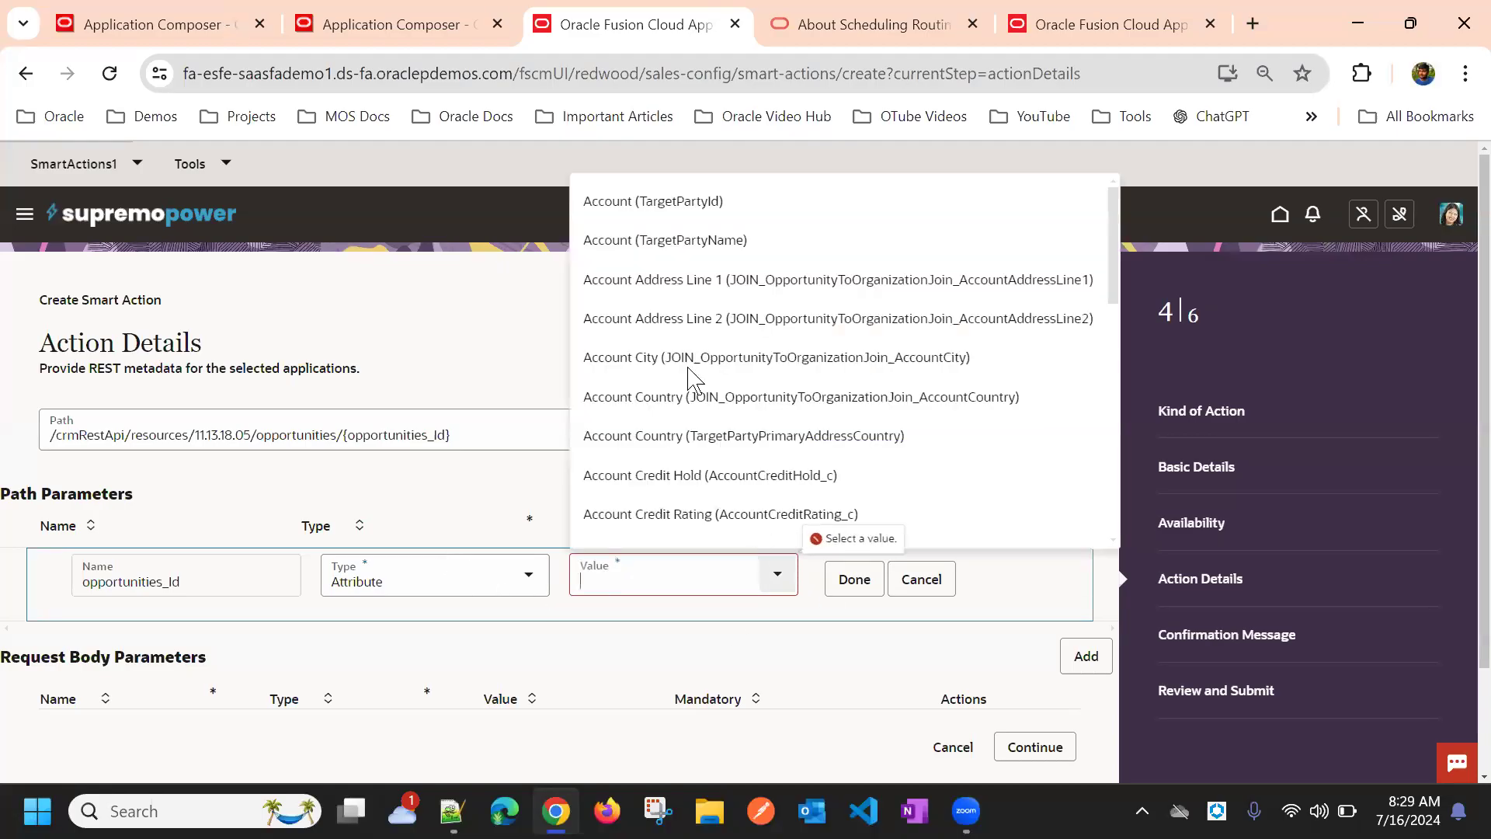
pyautogui.write('o')
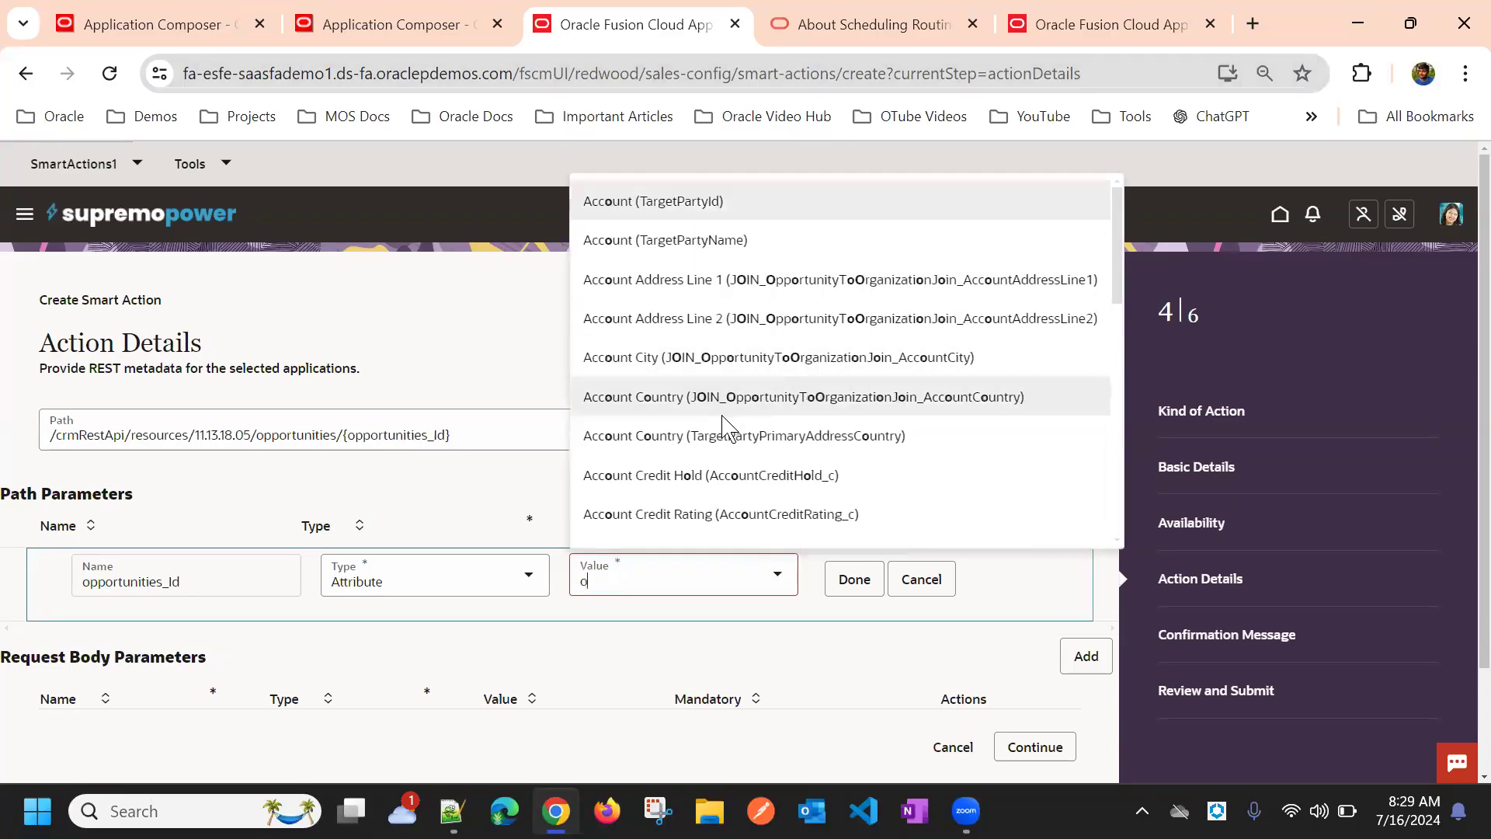
pyautogui.write('pty')
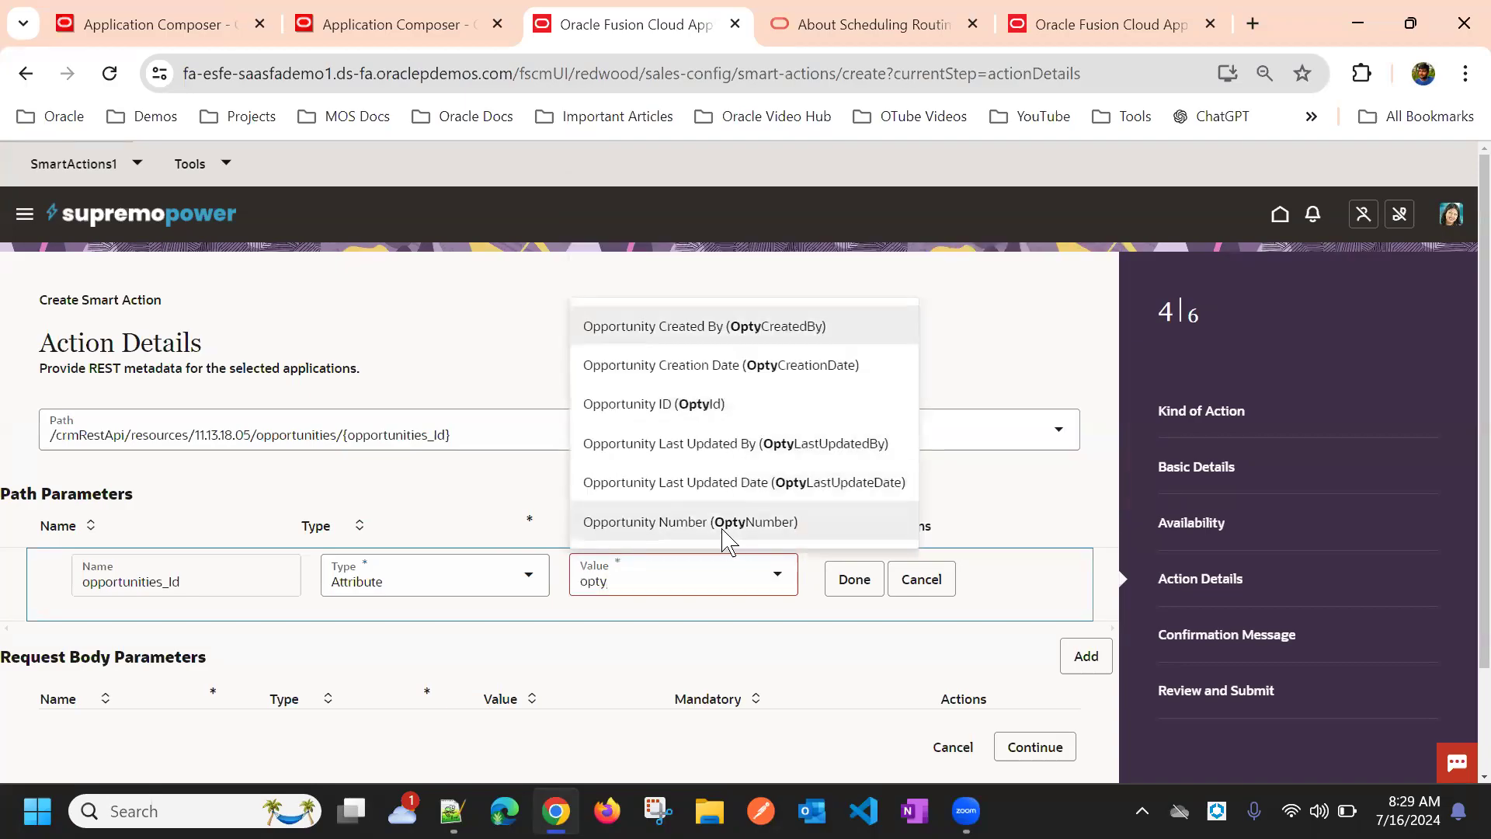
pyautogui.click(684, 406)
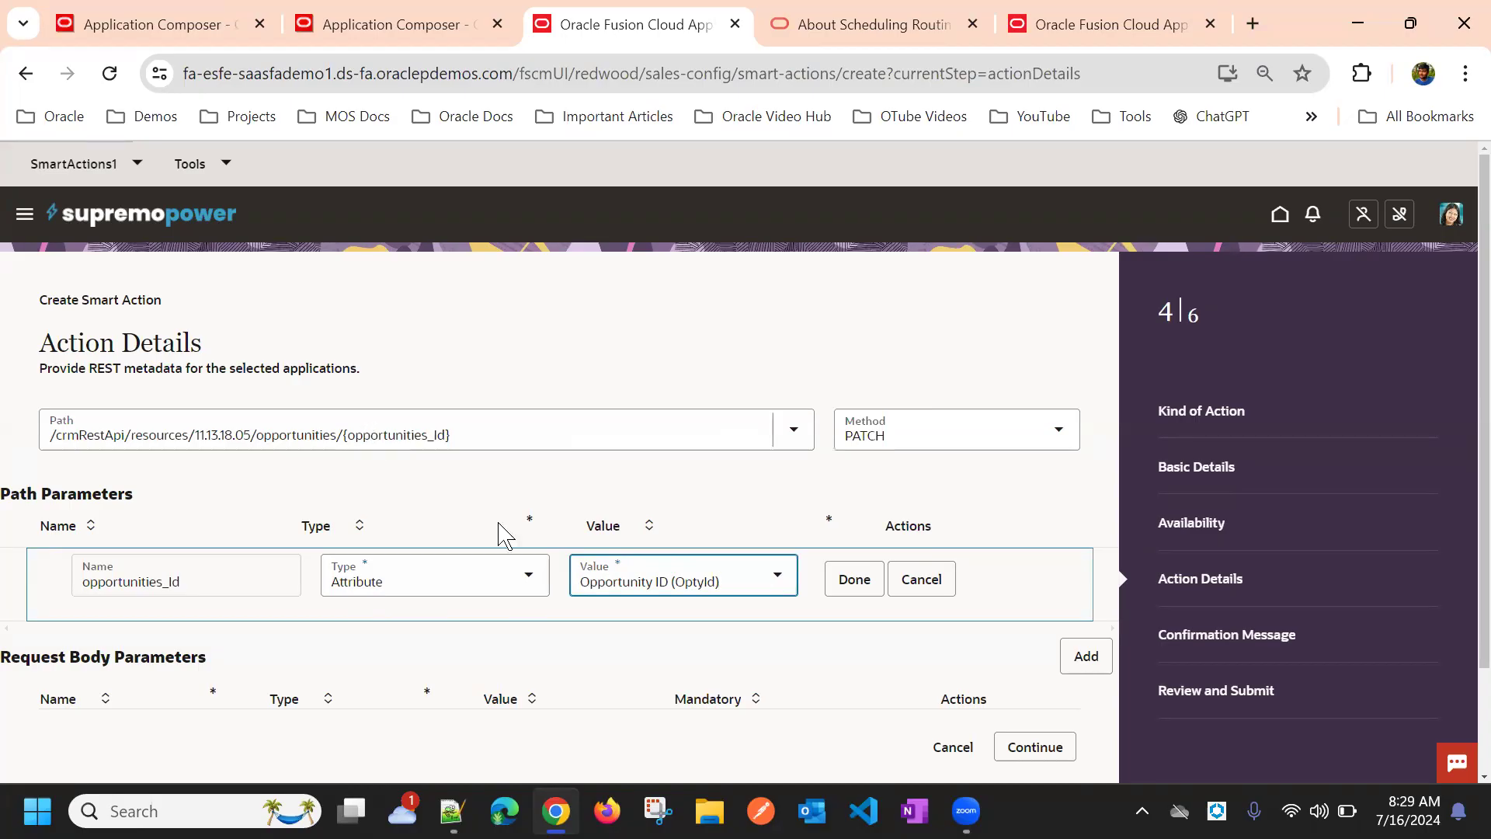
# Change the opportunities_Id path parameter's value to Opportunity Number (OptyNumber) and finish editing the row
pyautogui.moveTo(723, 585); pyautogui.dragTo(592, 556)
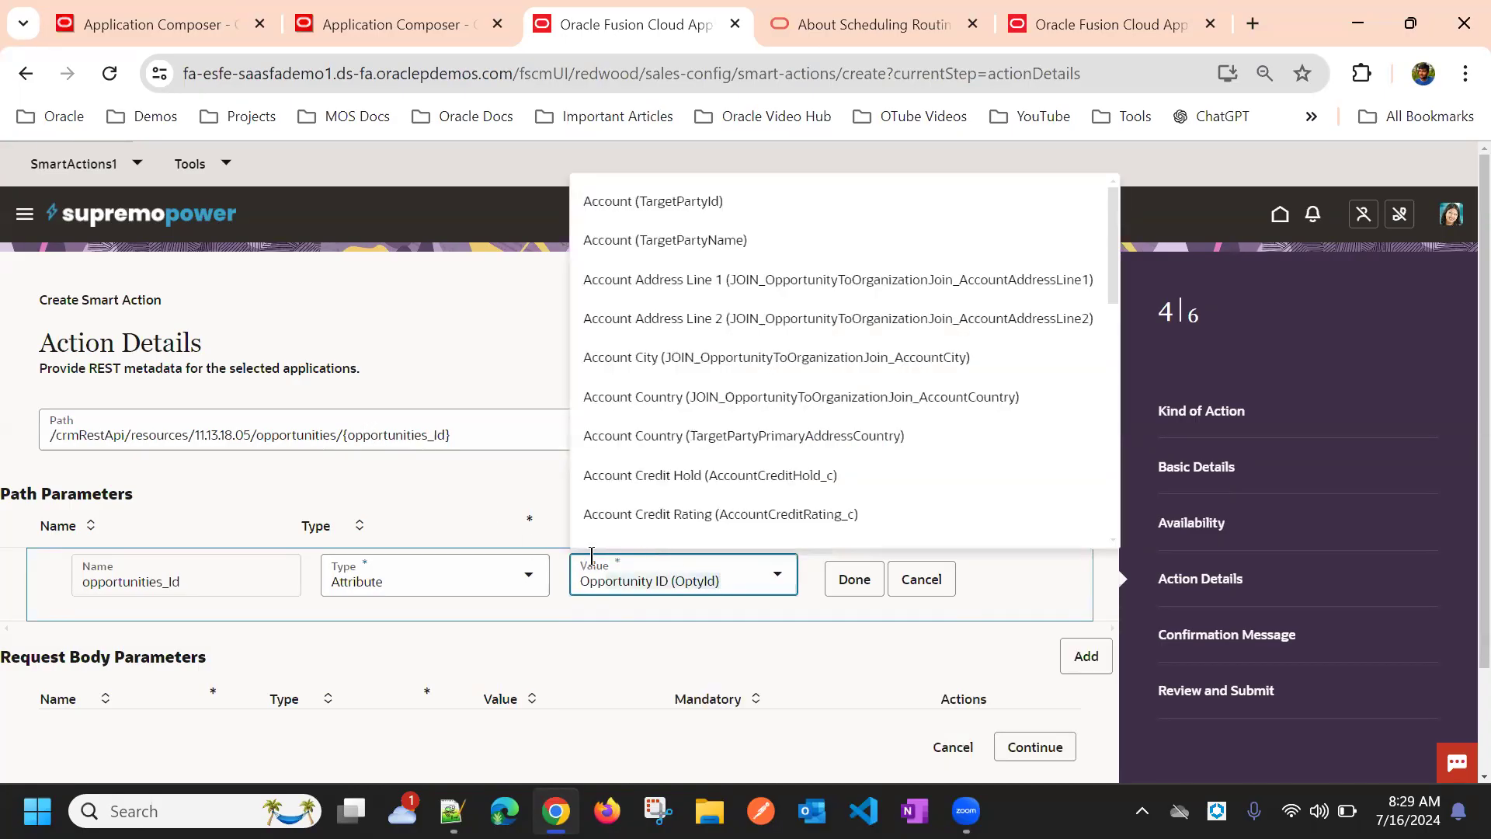
pyautogui.press('BackSpace')
pyautogui.write('opty')
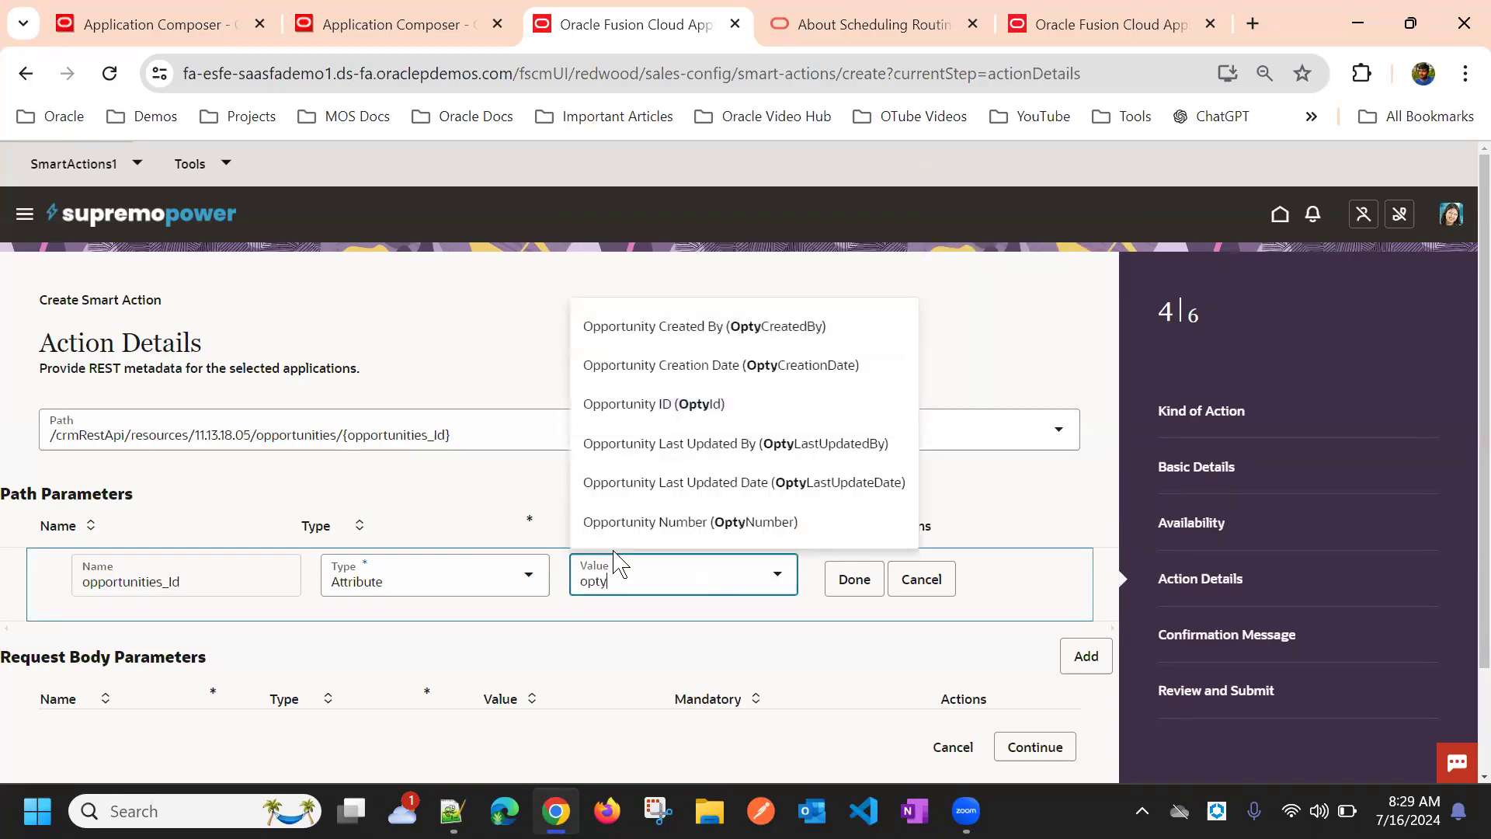
pyautogui.click(621, 522)
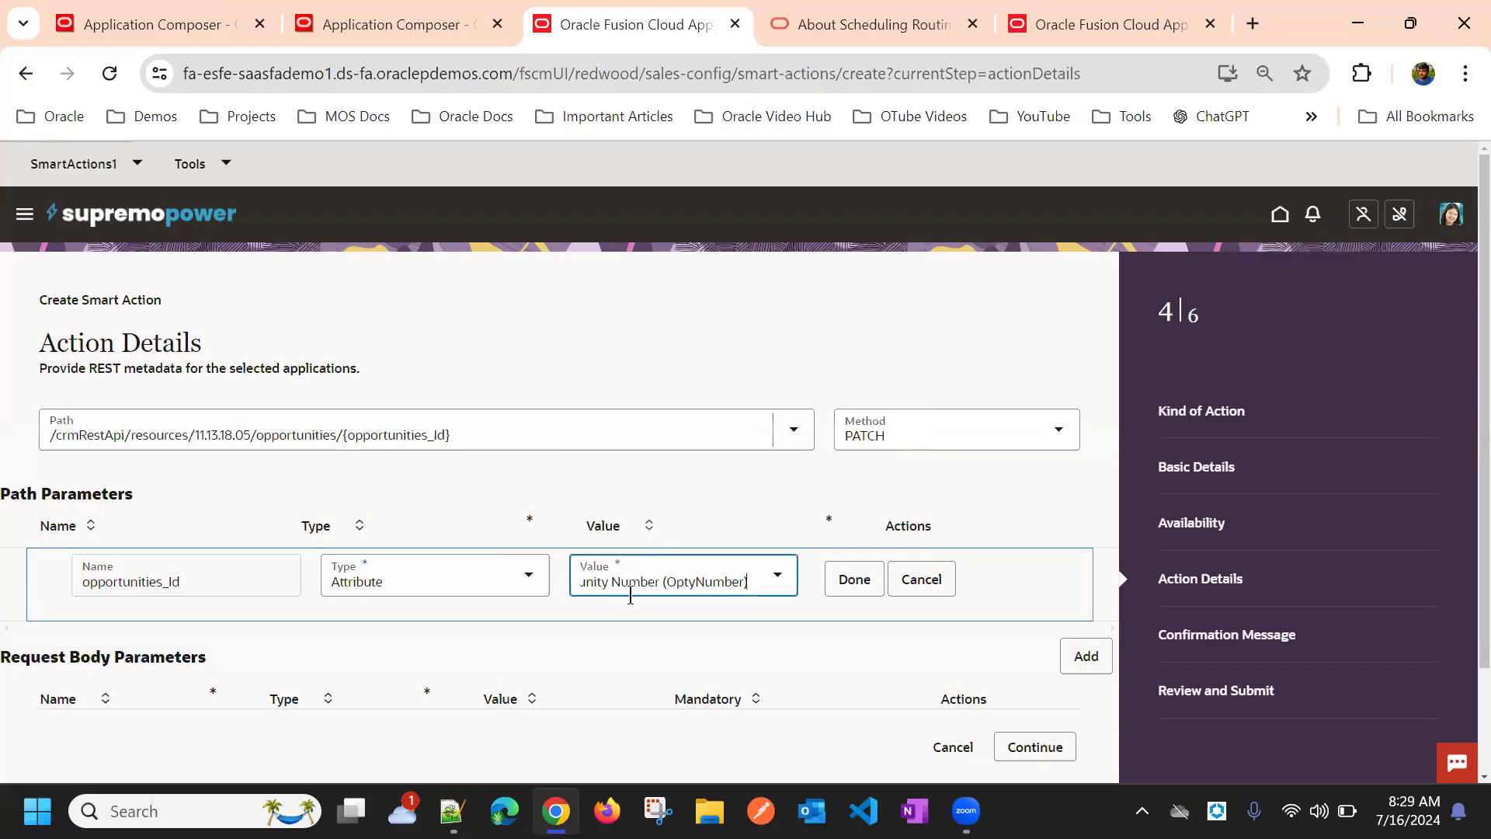
pyautogui.click(693, 522)
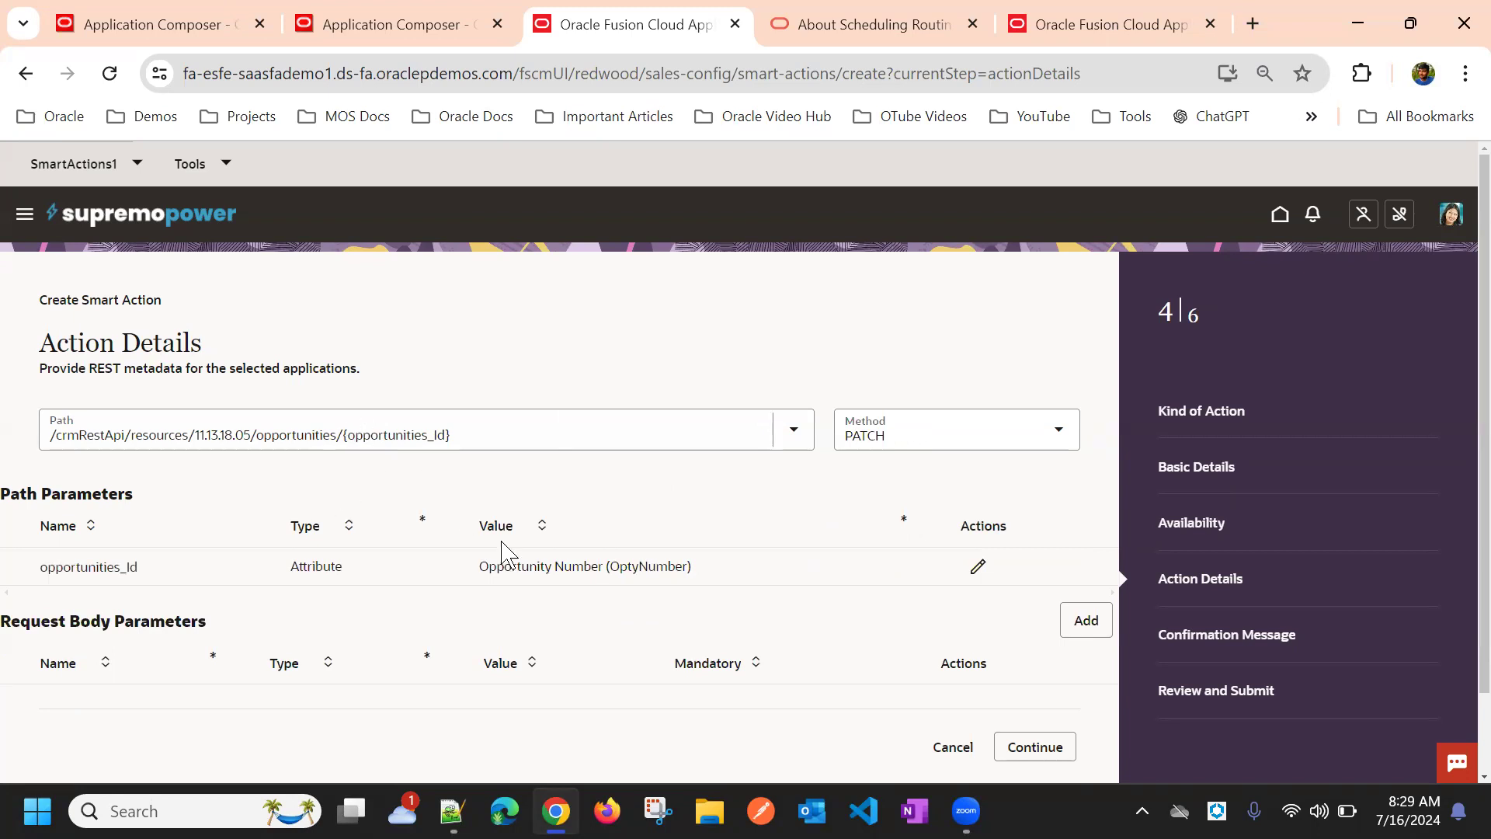
# Add a request body parameter and set its name to Status (StatusCode)
pyautogui.scroll(-1, 785, 587)
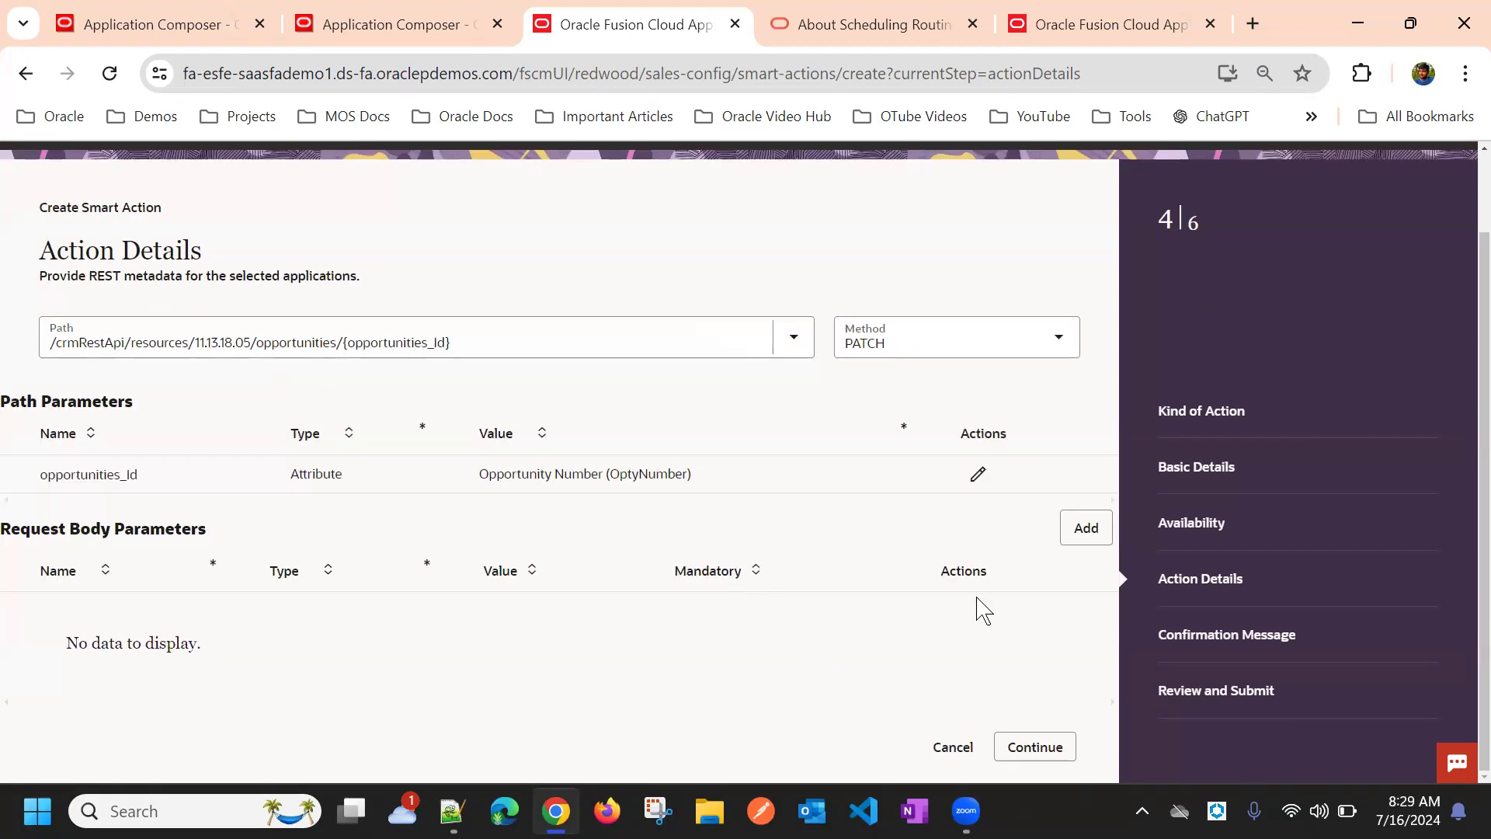
pyautogui.click(1088, 537)
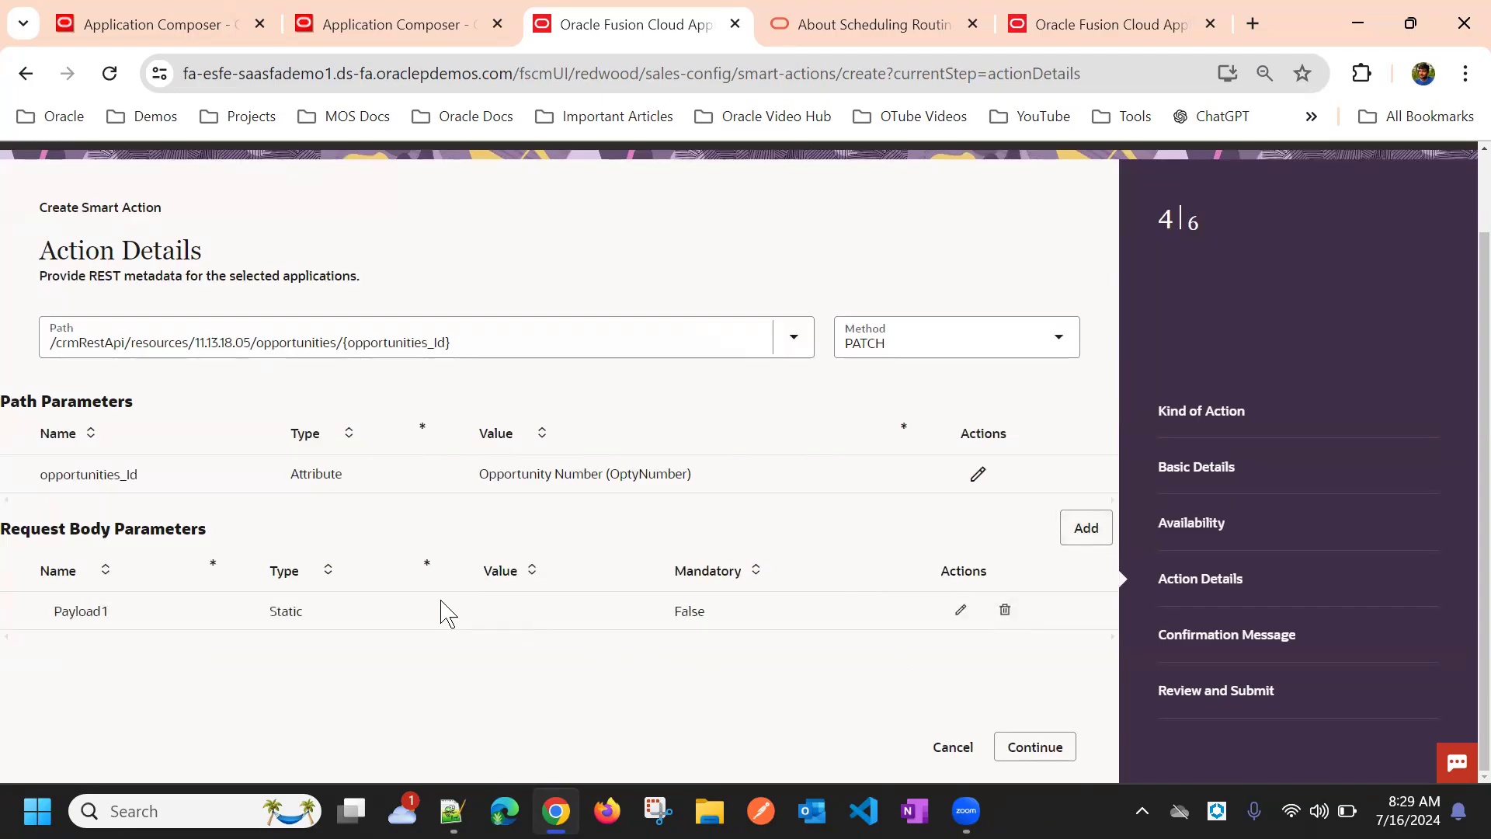
pyautogui.click(960, 610)
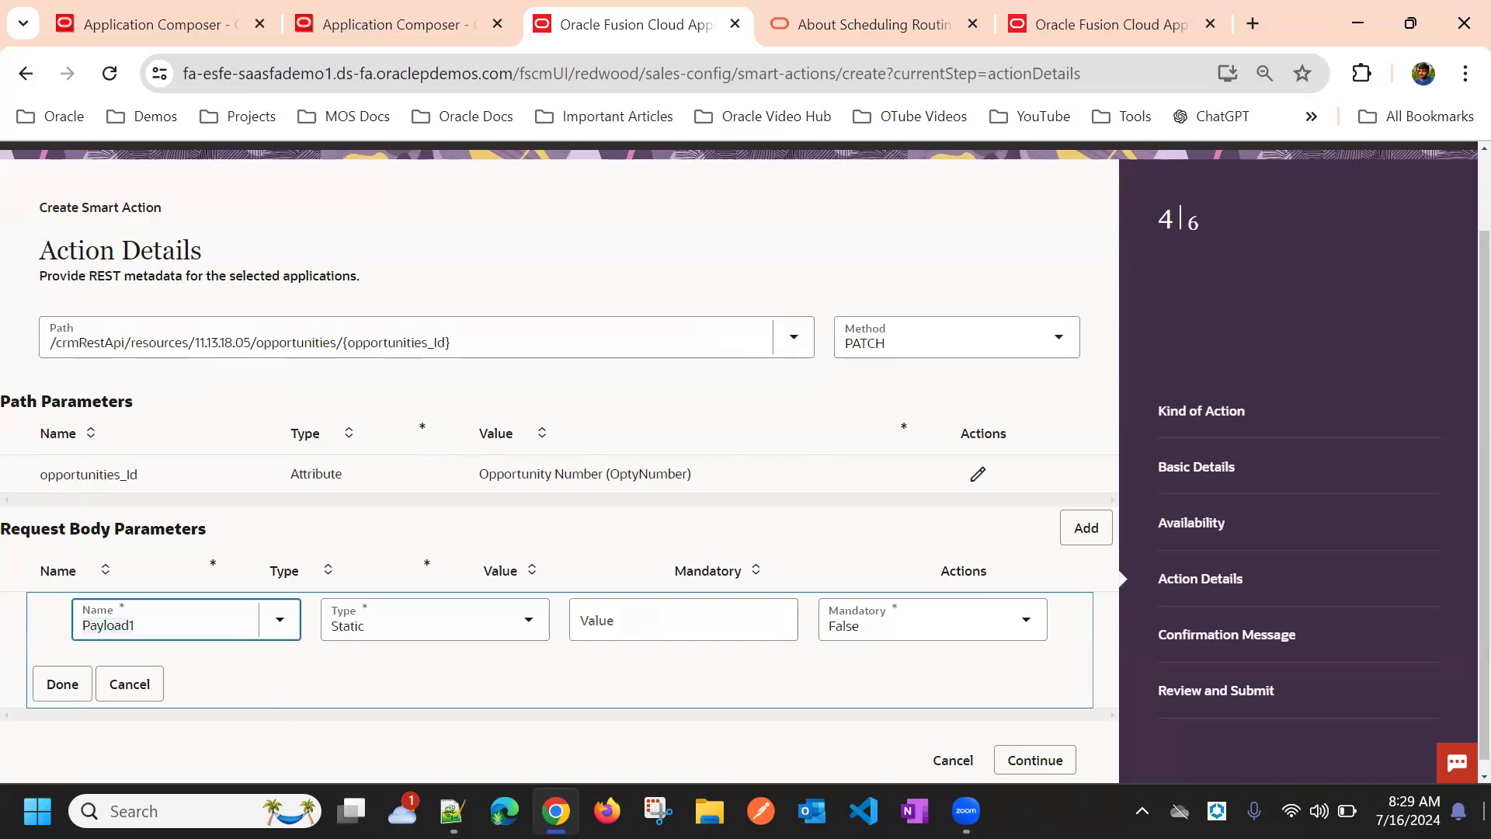
pyautogui.hotkey('ctrl', 'a')
pyautogui.press('BackSpace')
pyautogui.click(264, 625)
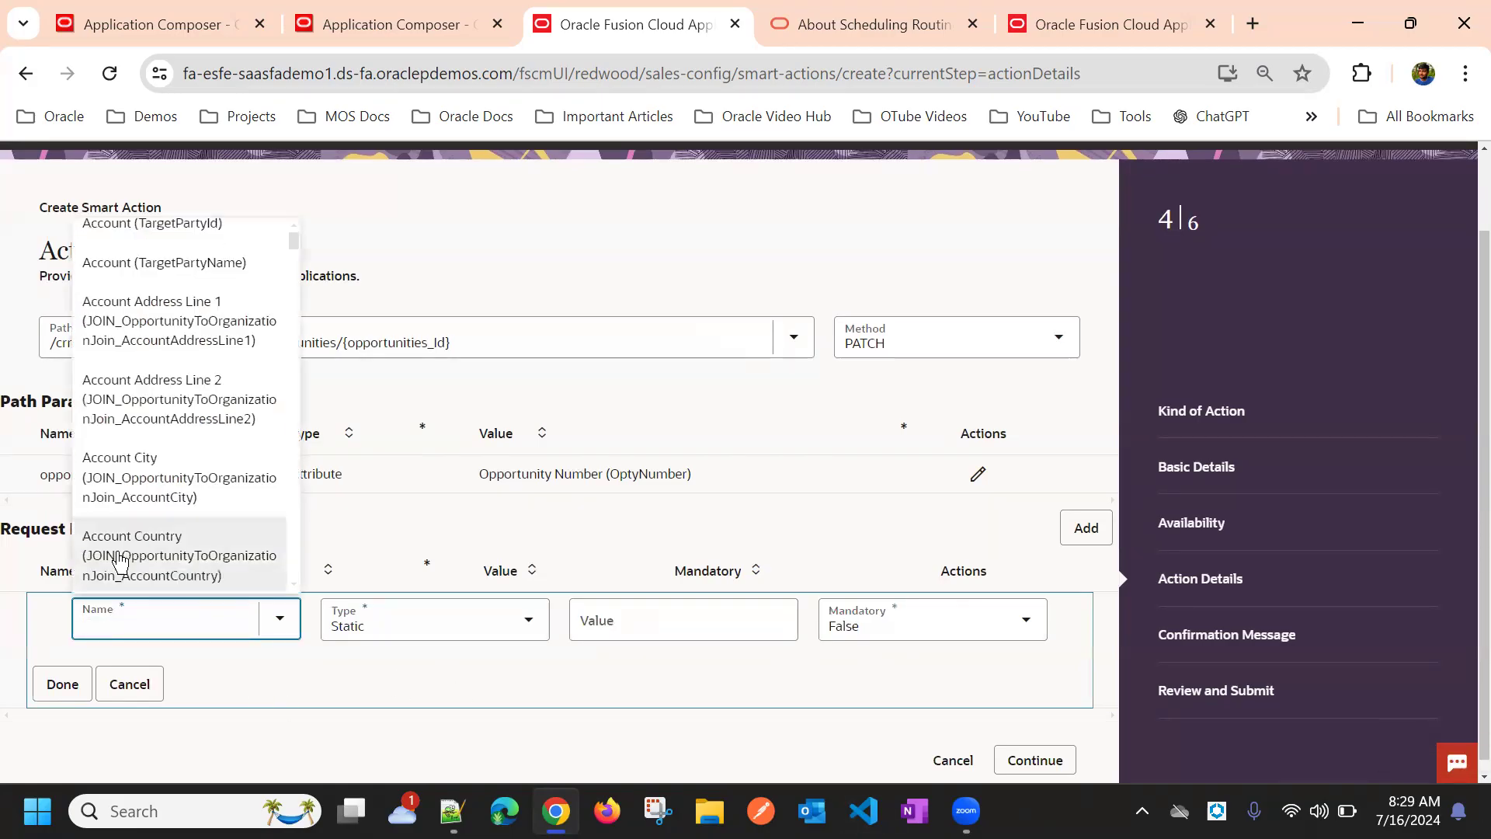
pyautogui.click(268, 633)
pyautogui.click(266, 628)
pyautogui.scroll(-15, 211, 467)
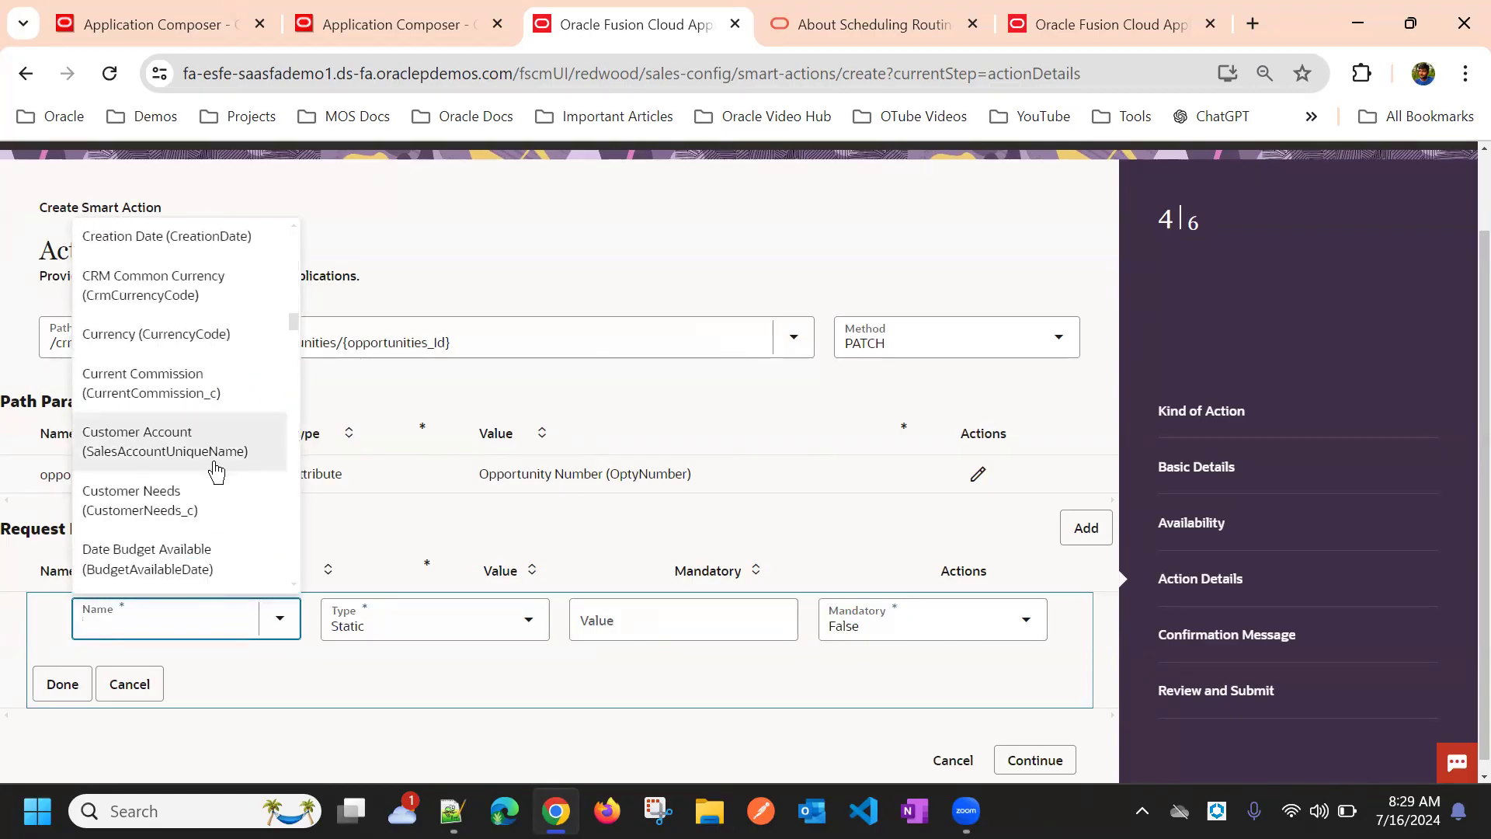
pyautogui.write('stat')
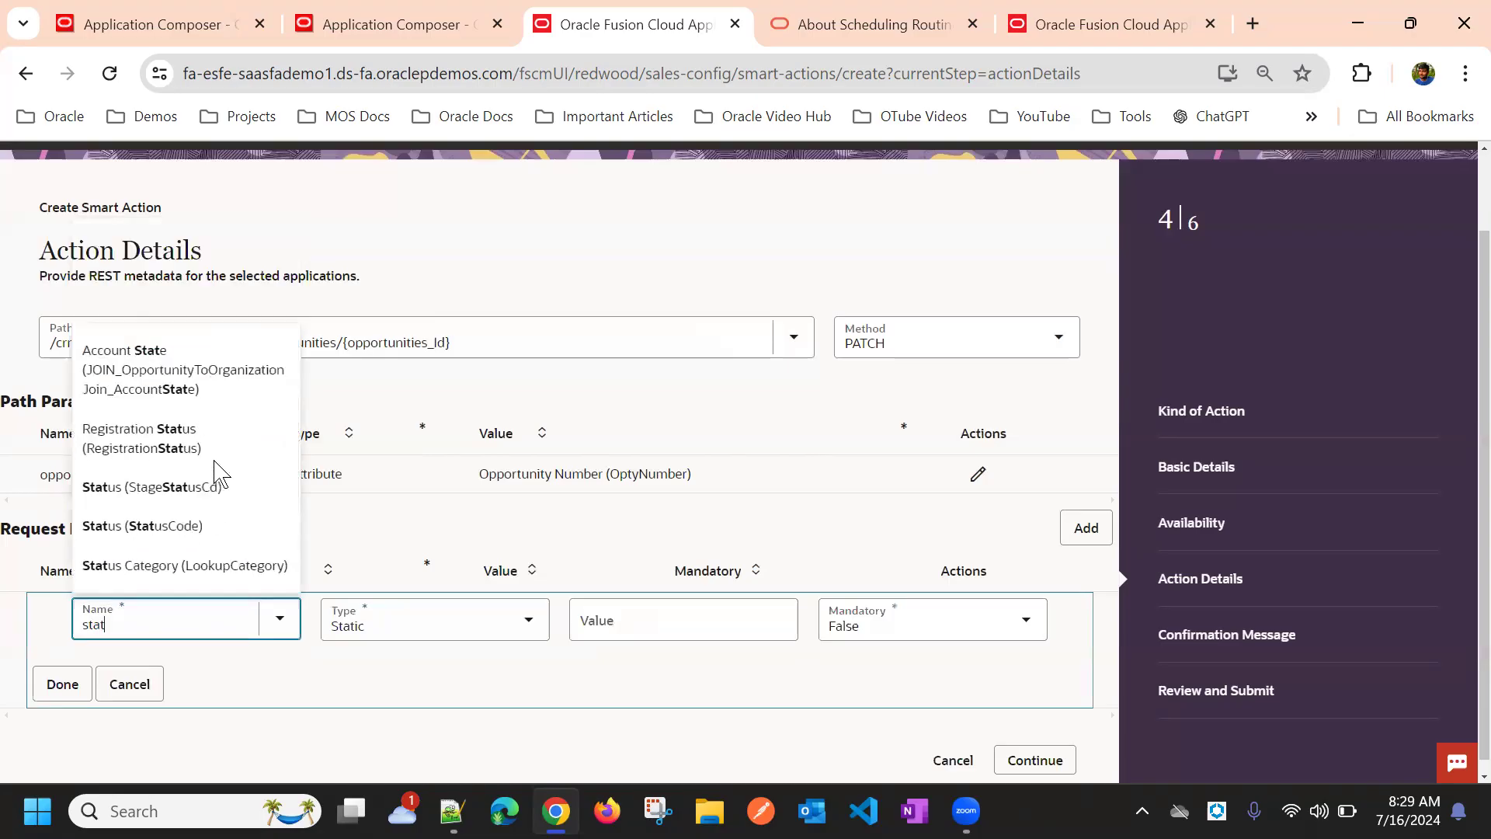
pyautogui.click(224, 528)
# Keep the Status parameter's type as Static, set its value to OPEN, and finish editing the row
pyautogui.click(398, 631)
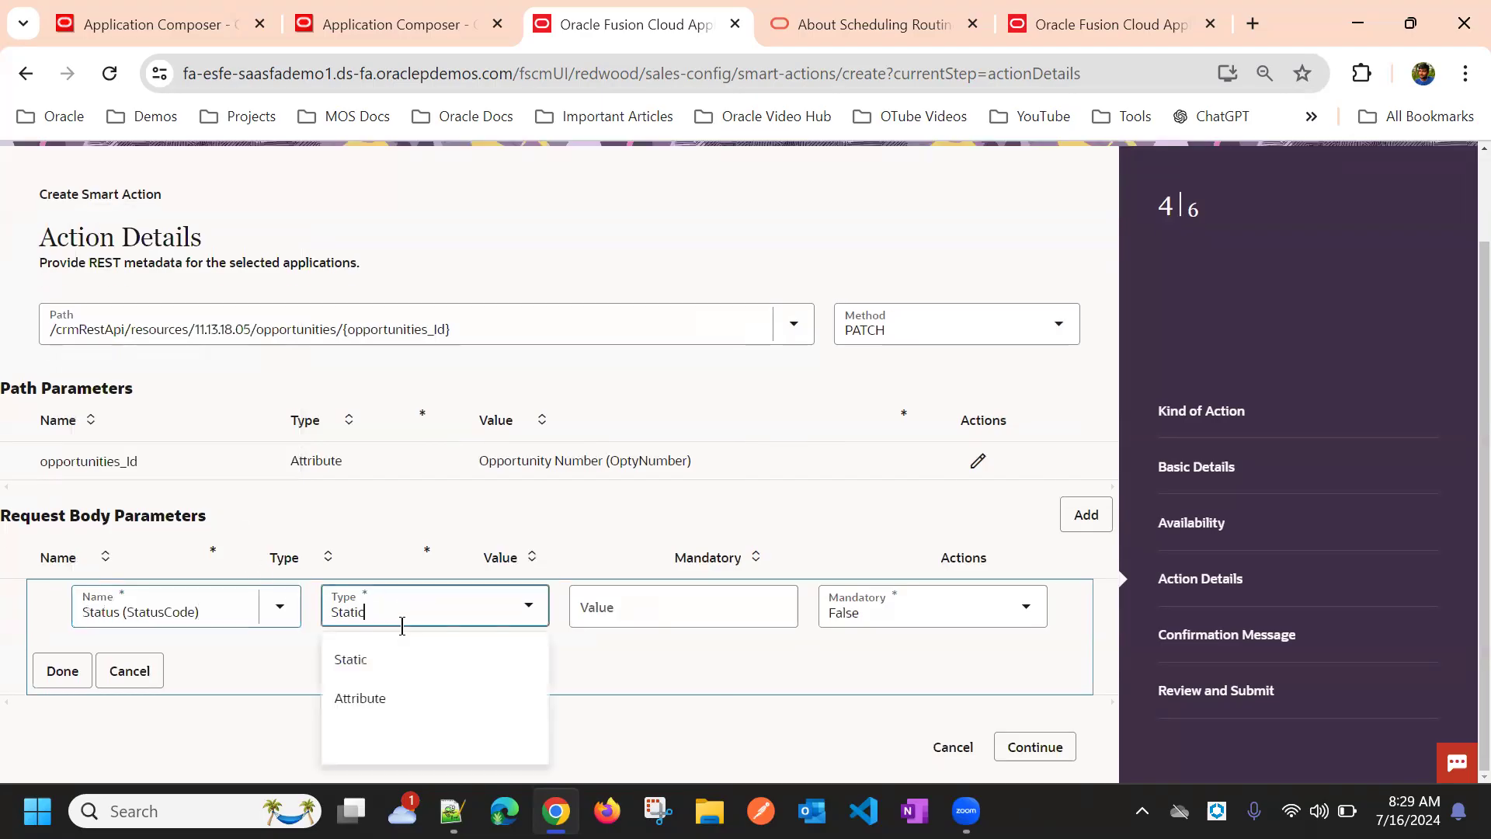
pyautogui.click(638, 609)
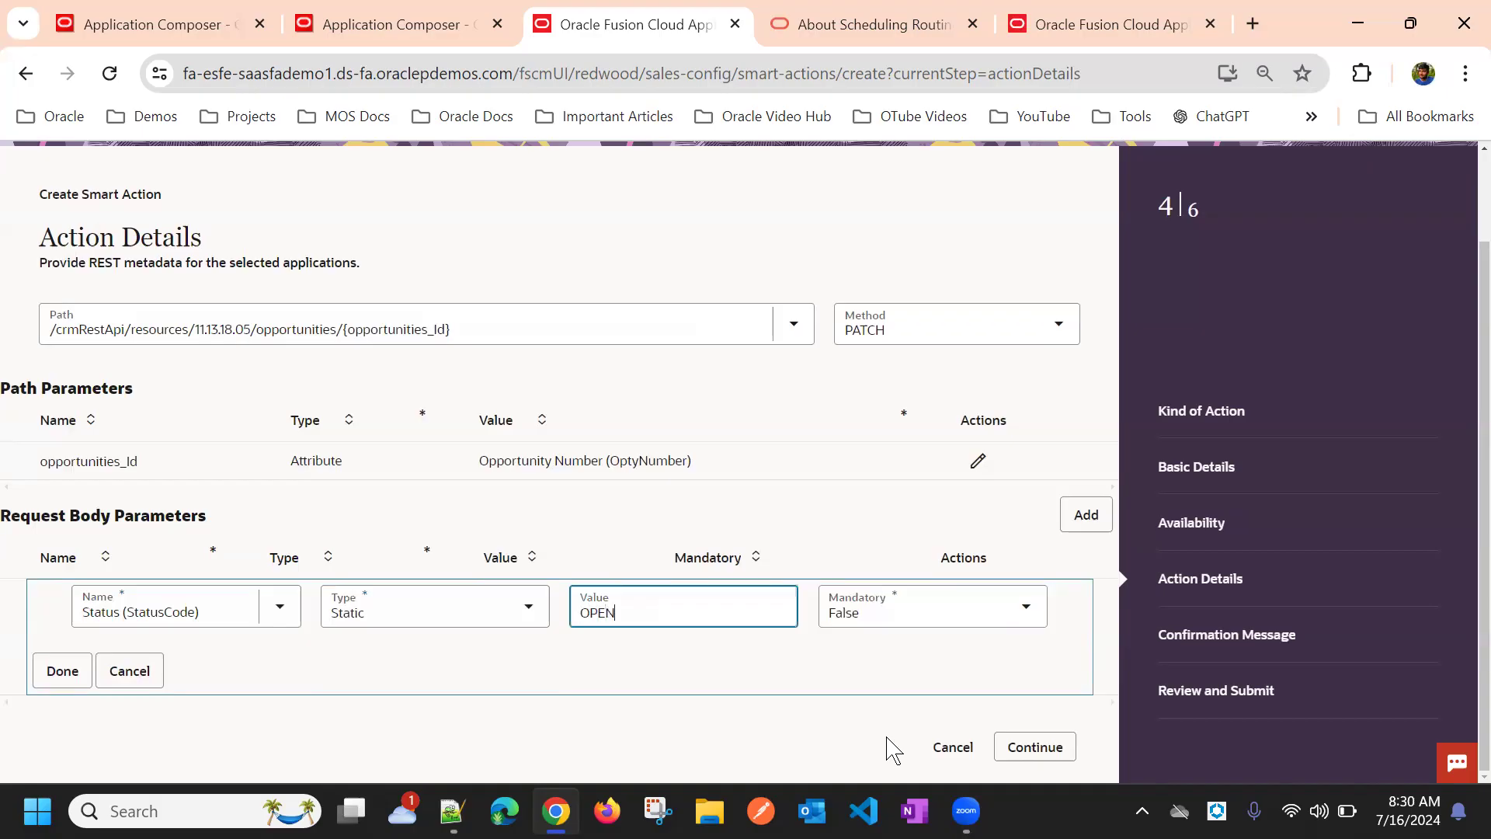
pyautogui.click(775, 404)
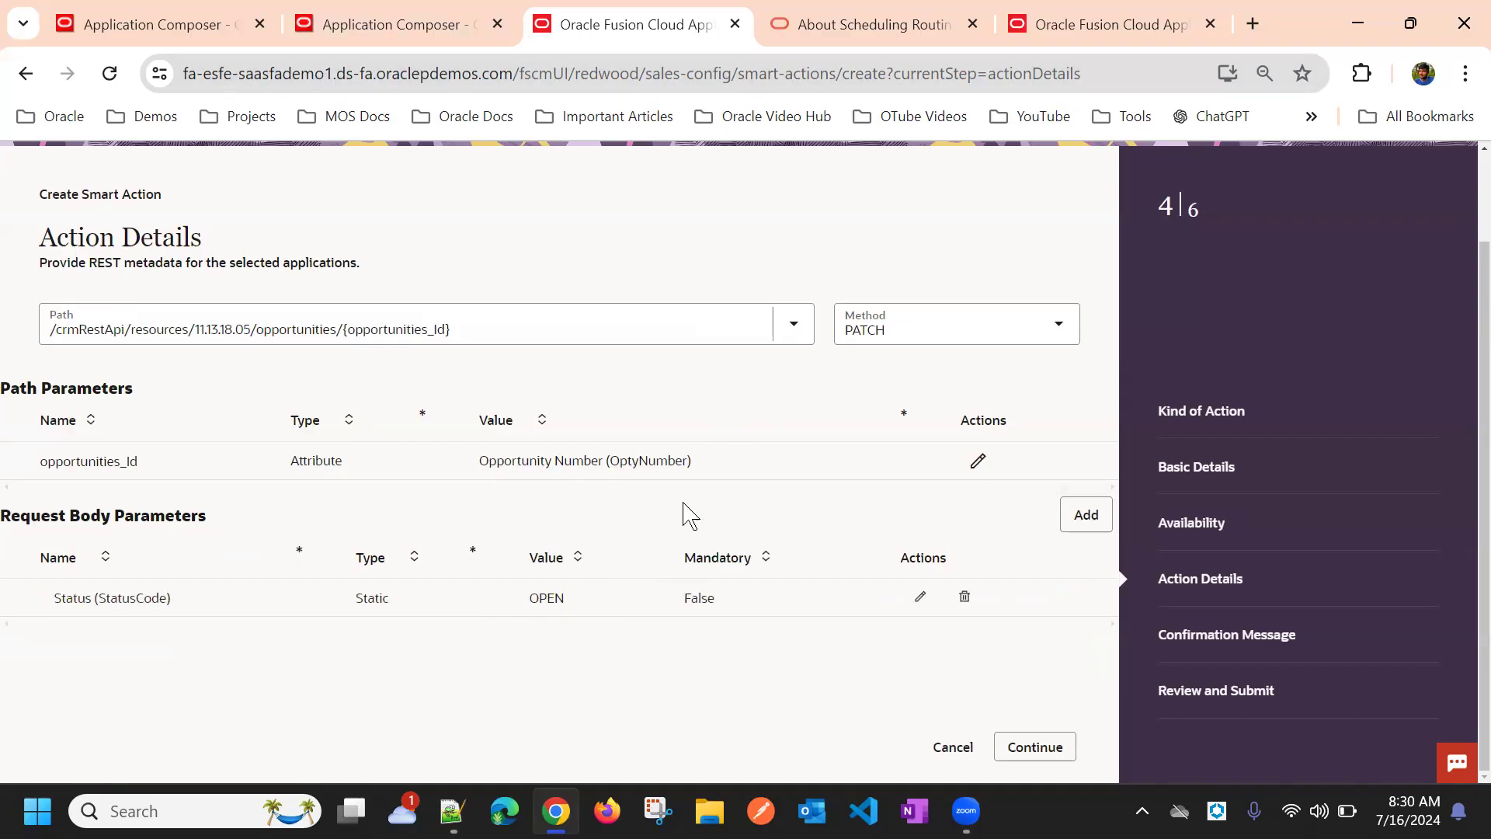
# Leave all confirmation messages blank and proceed to Review and Submit
pyautogui.click(1038, 747)
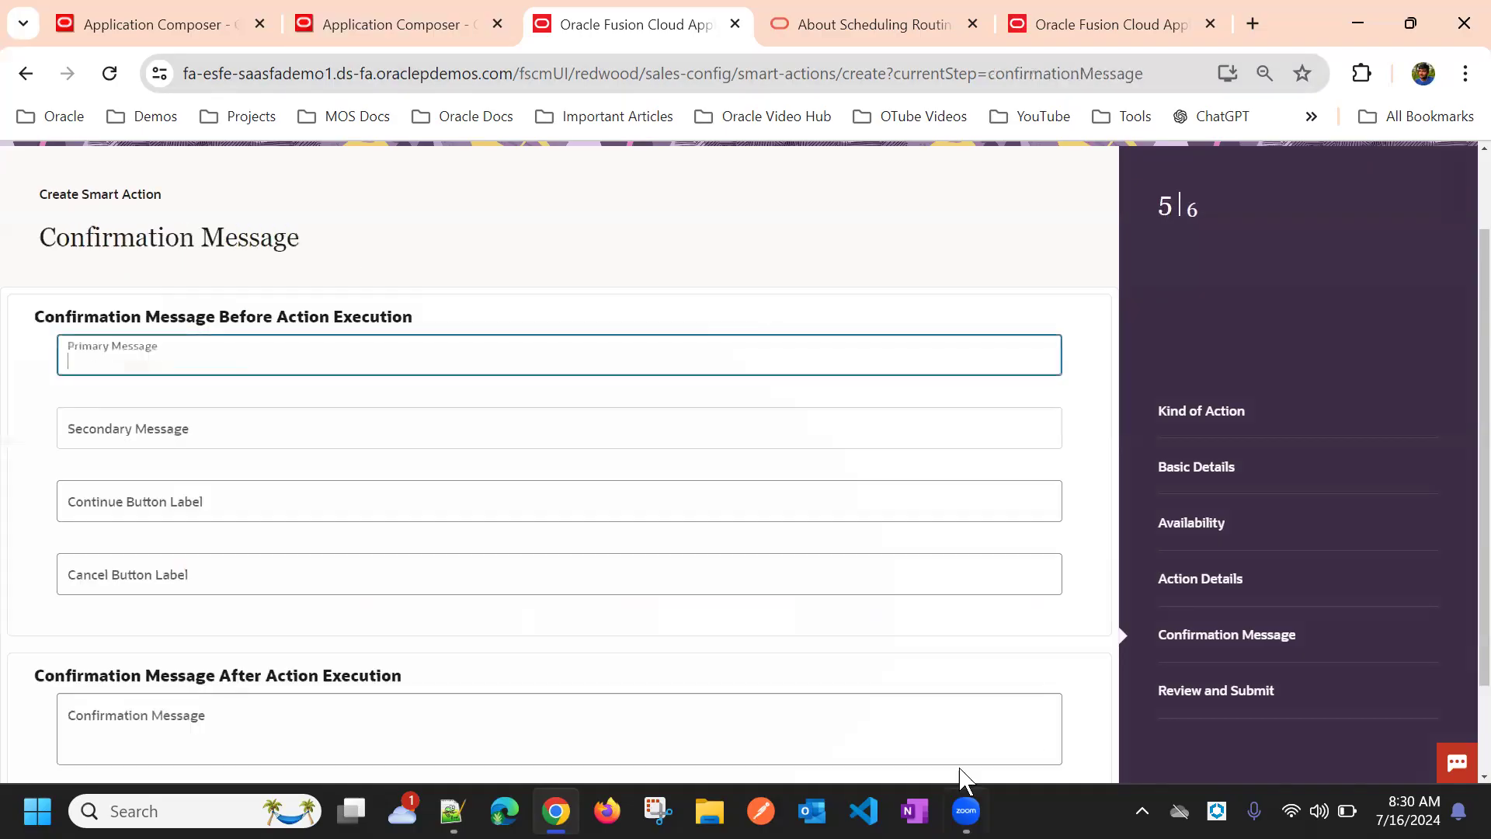
pyautogui.scroll(-1, 779, 647)
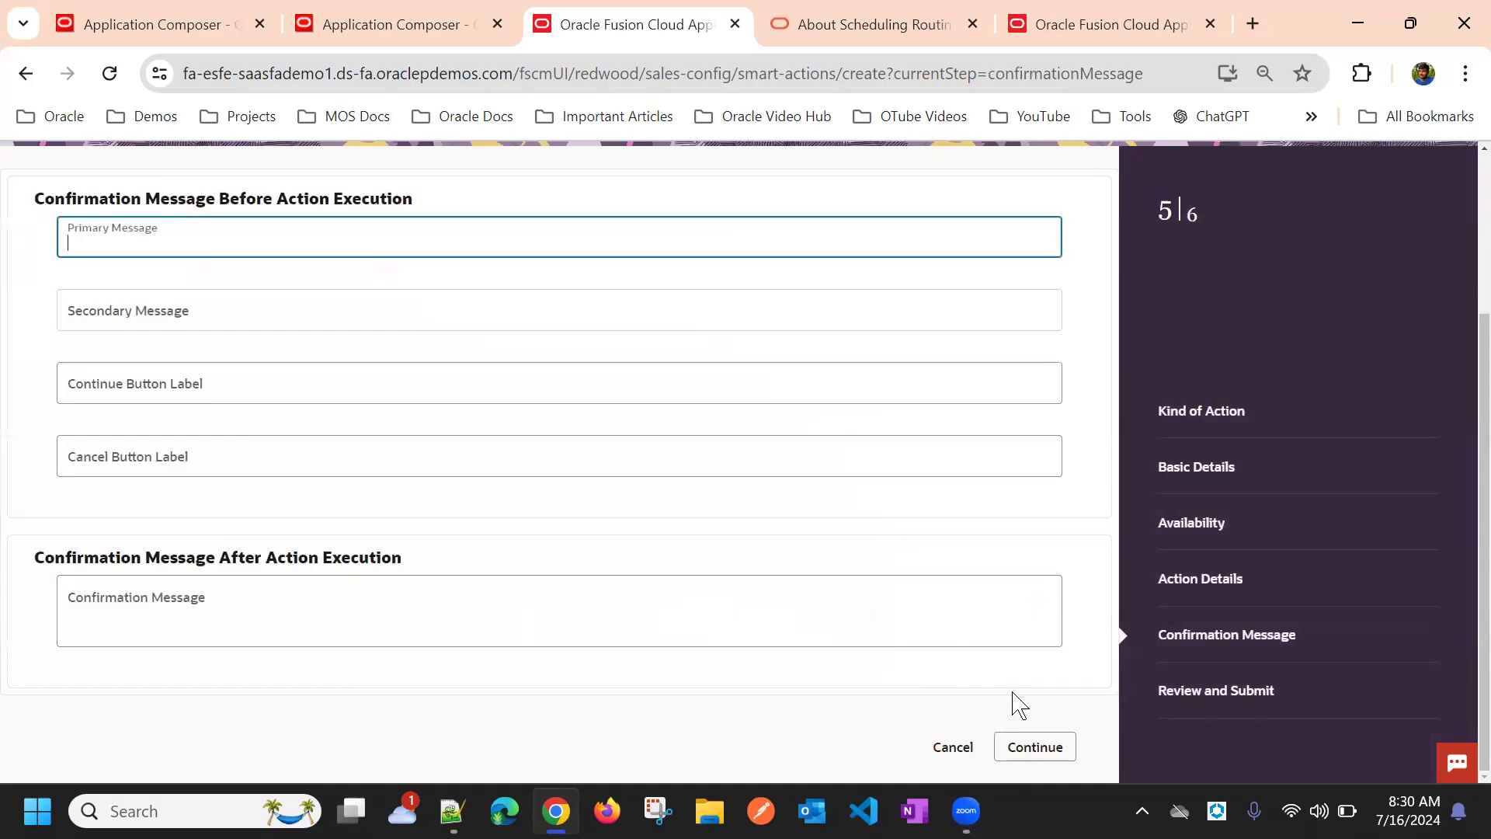
pyautogui.click(1049, 749)
pyautogui.scroll(-2, 862, 628)
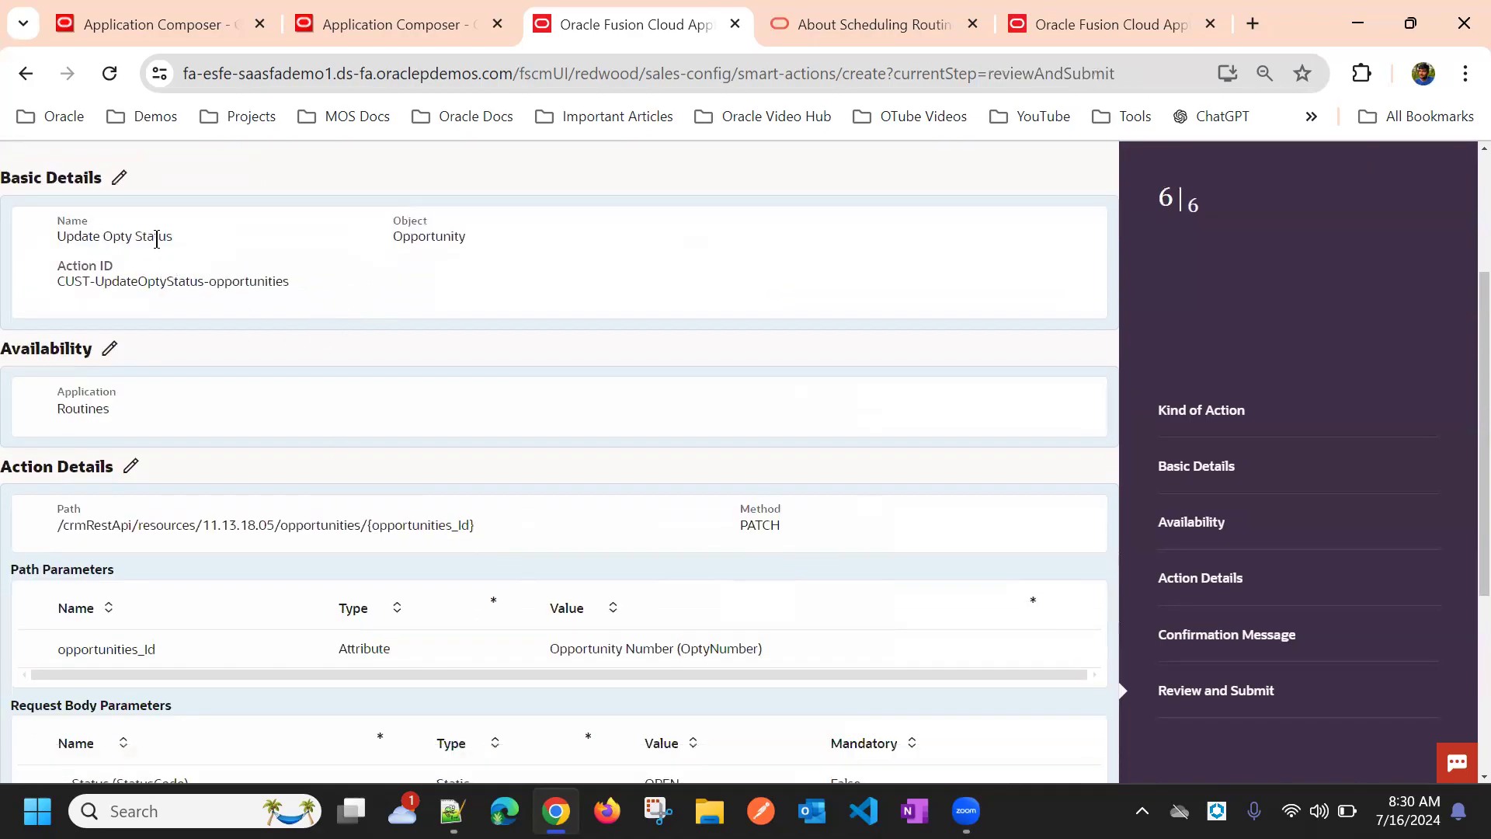
# Reopen the smart action's basic details, rename it Update Opty Status to open, and continue to Availability
pyautogui.click(119, 177)
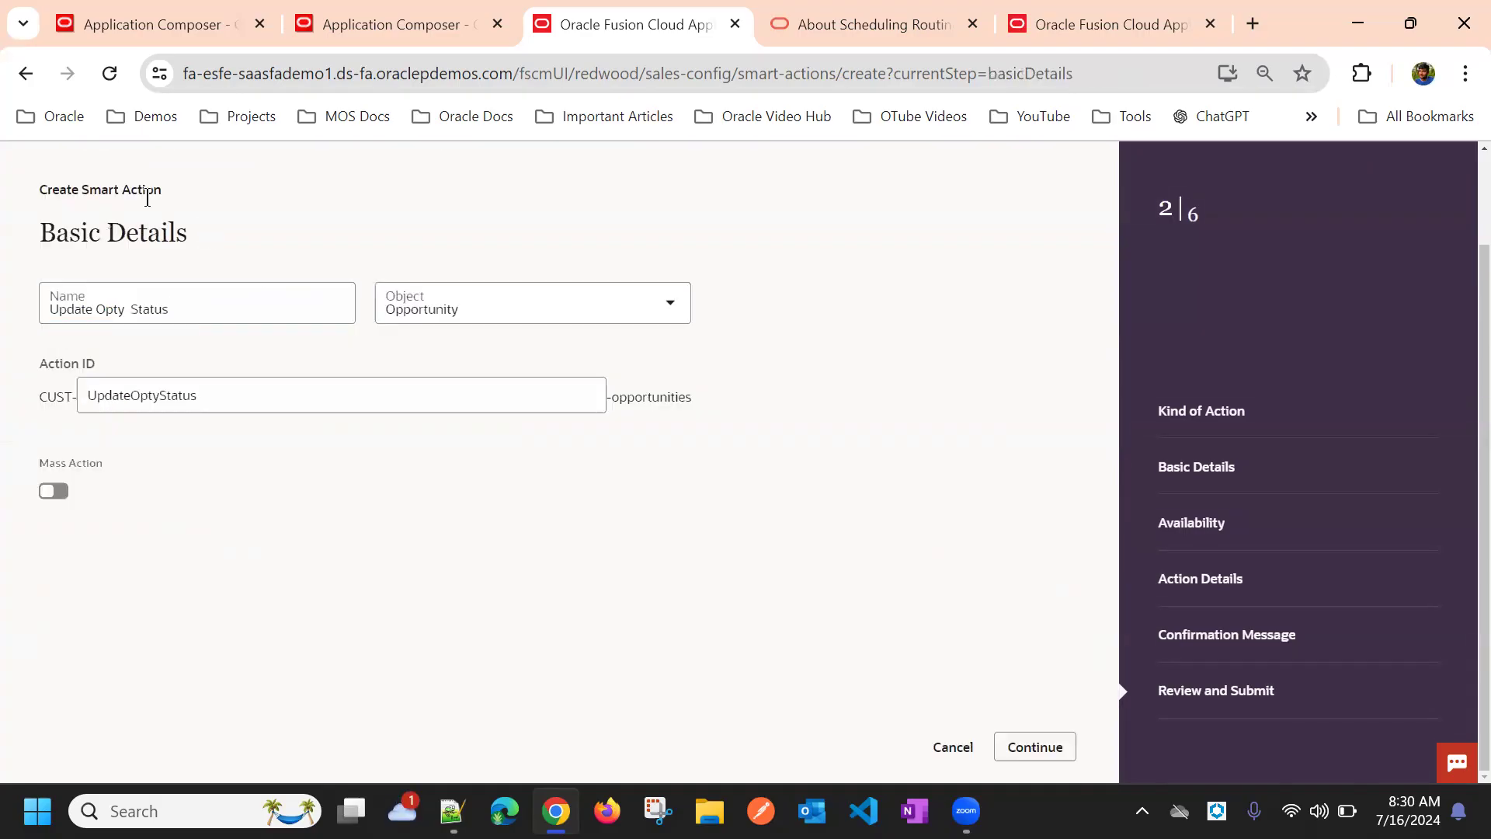
pyautogui.click(267, 305)
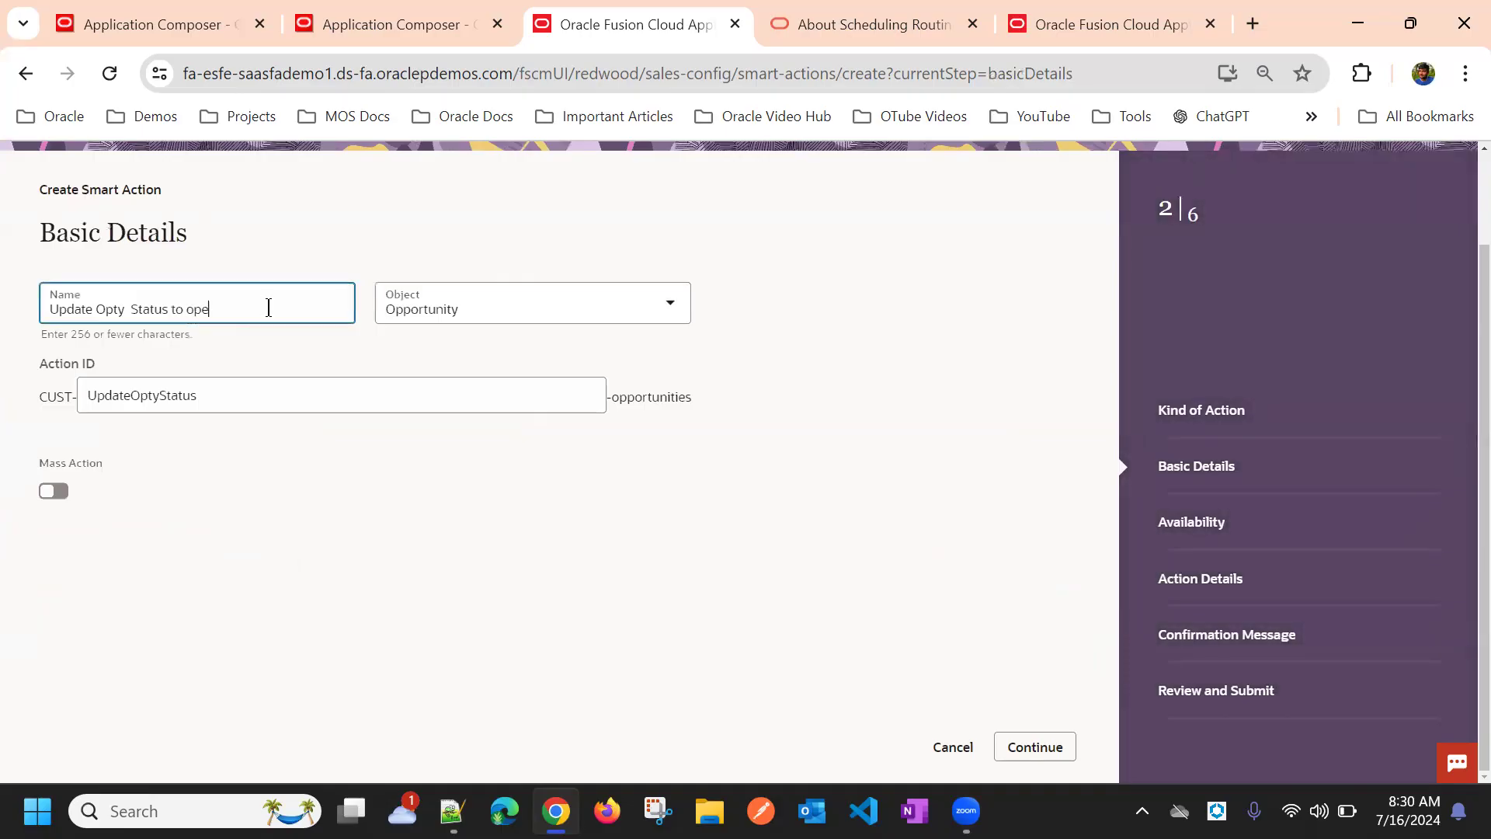
pyautogui.write('to open')
pyautogui.click(1024, 750)
# Keep the Routines availability and the remaining settings as they are, and submit the smart action
pyautogui.scroll(-1, 466, 427)
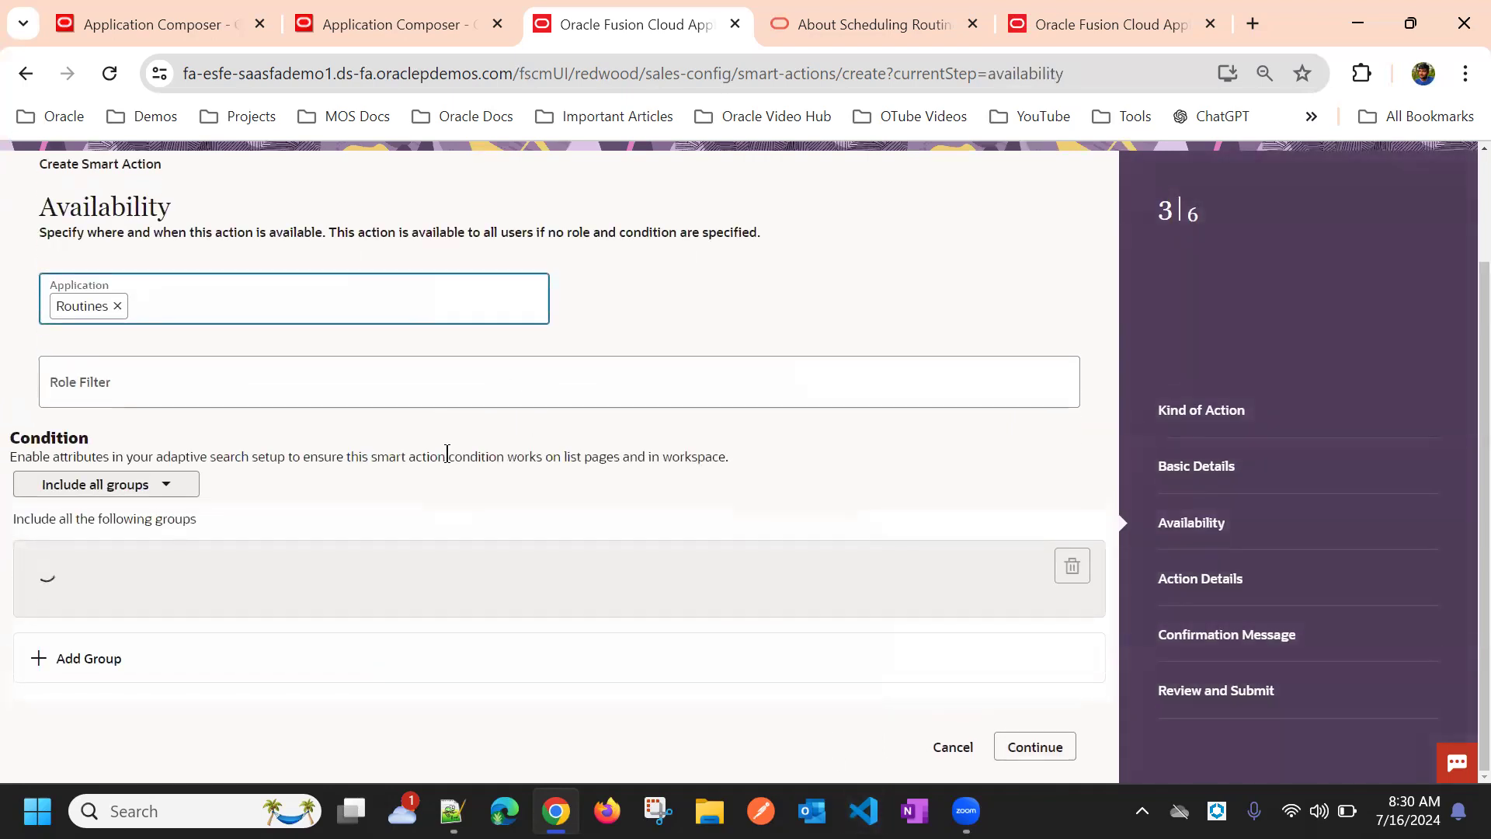
pyautogui.scroll(-1, 614, 503)
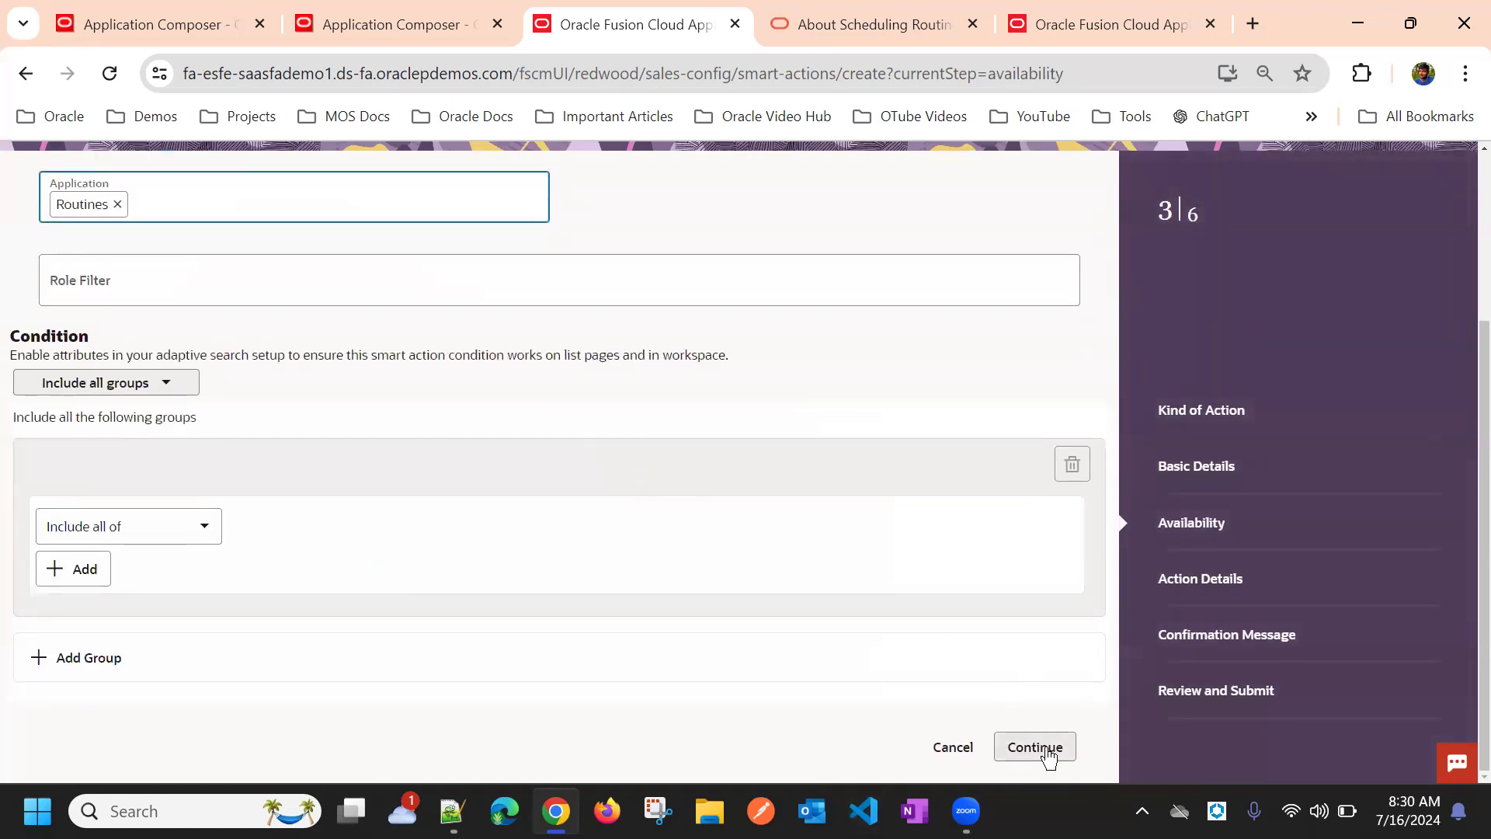
pyautogui.scroll(2, 558, 353)
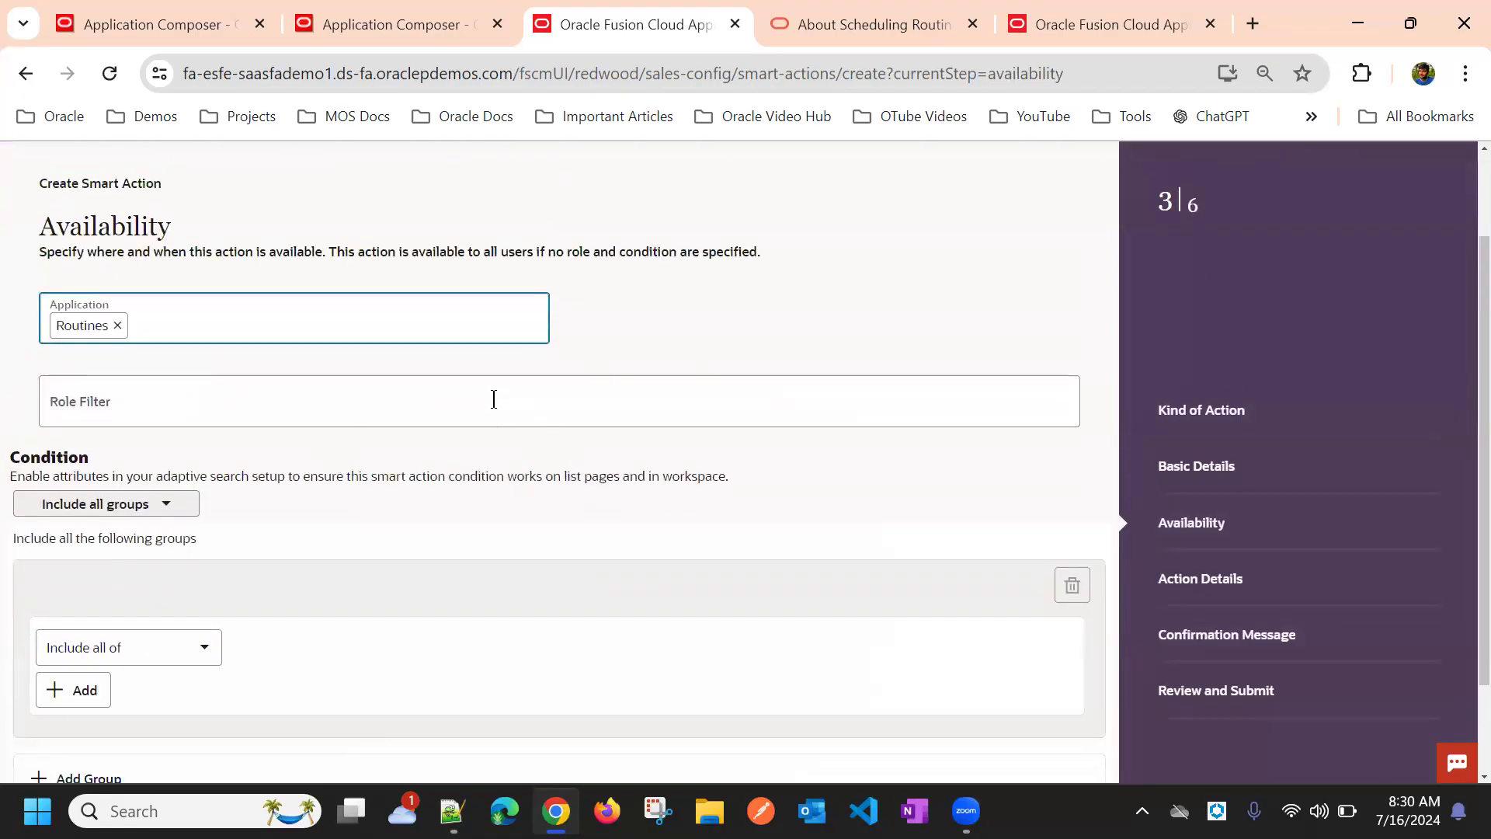
pyautogui.click(660, 294)
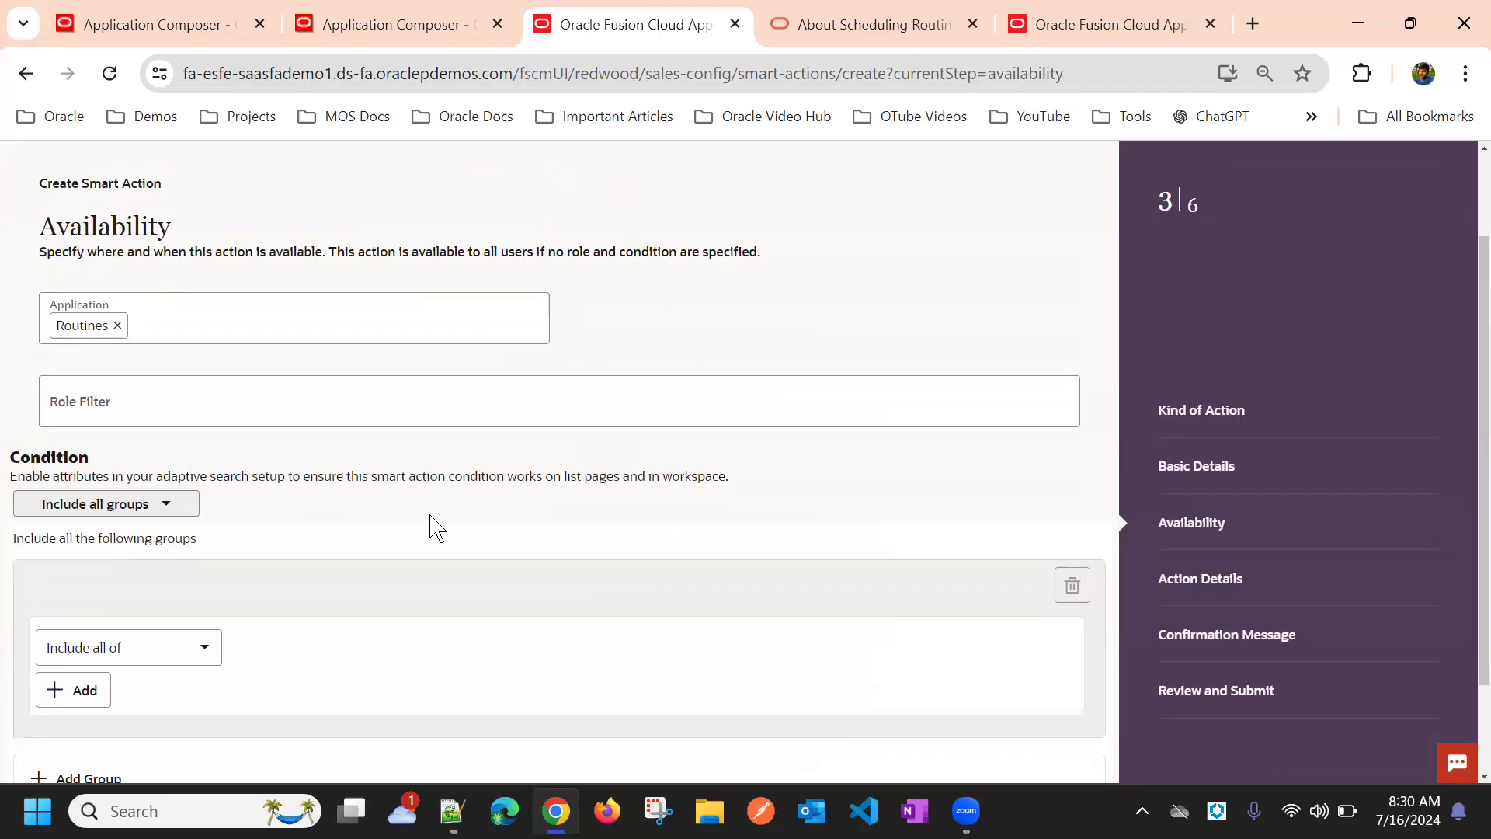
pyautogui.scroll(-2, 830, 365)
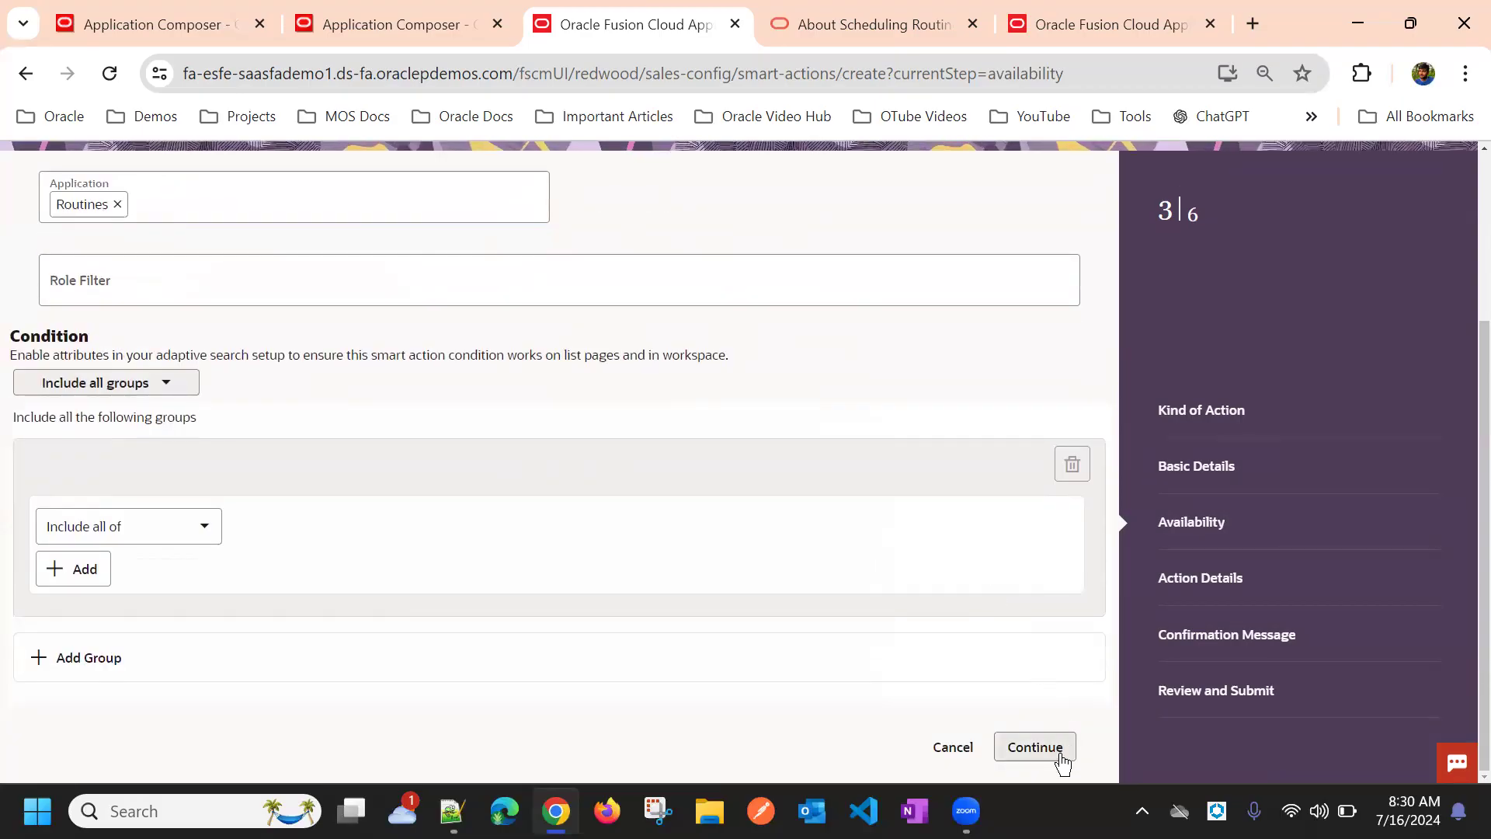
pyautogui.click(1036, 748)
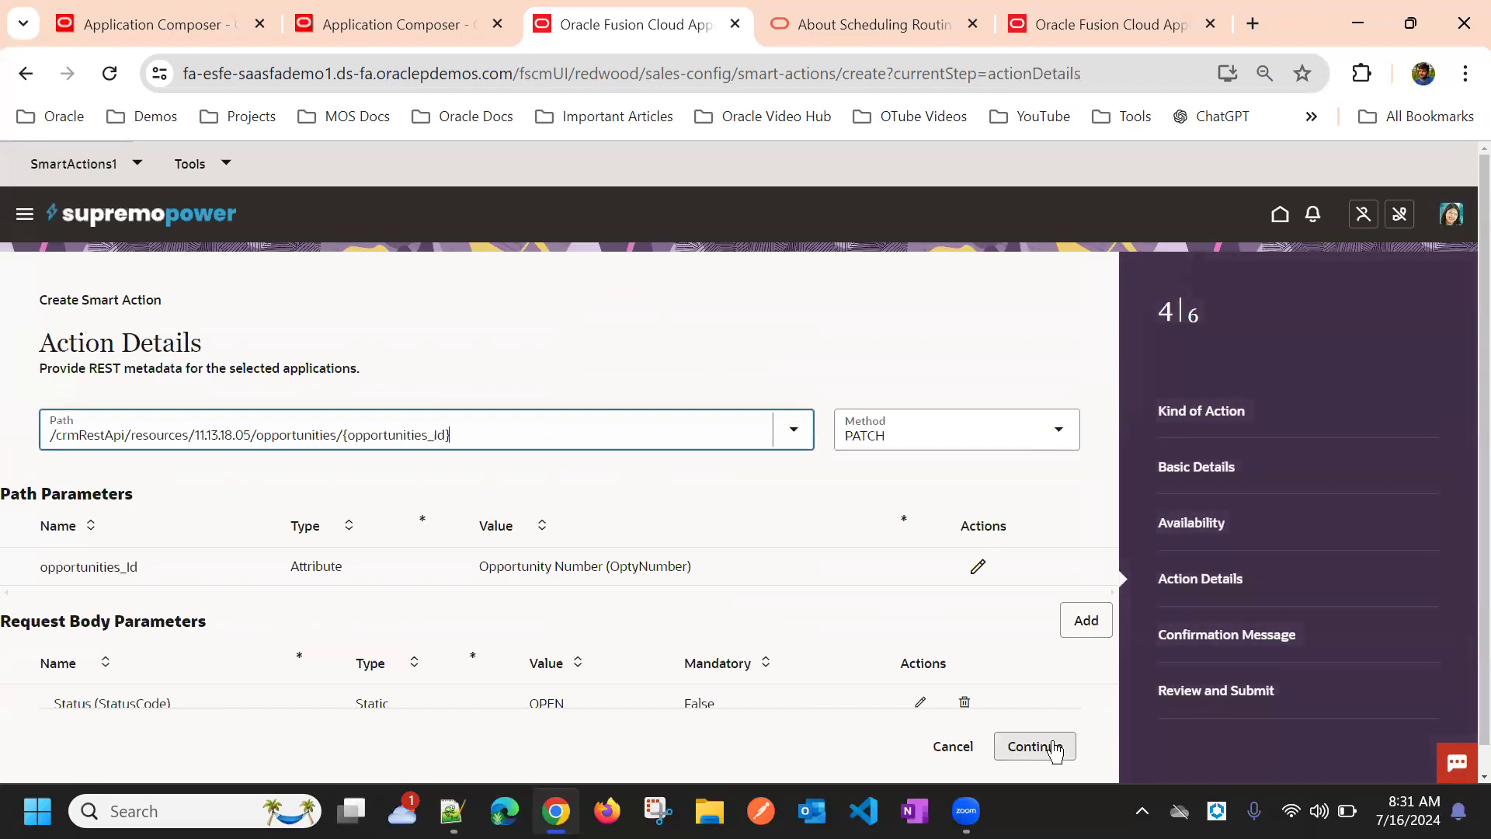
pyautogui.click(1053, 747)
pyautogui.click(1054, 748)
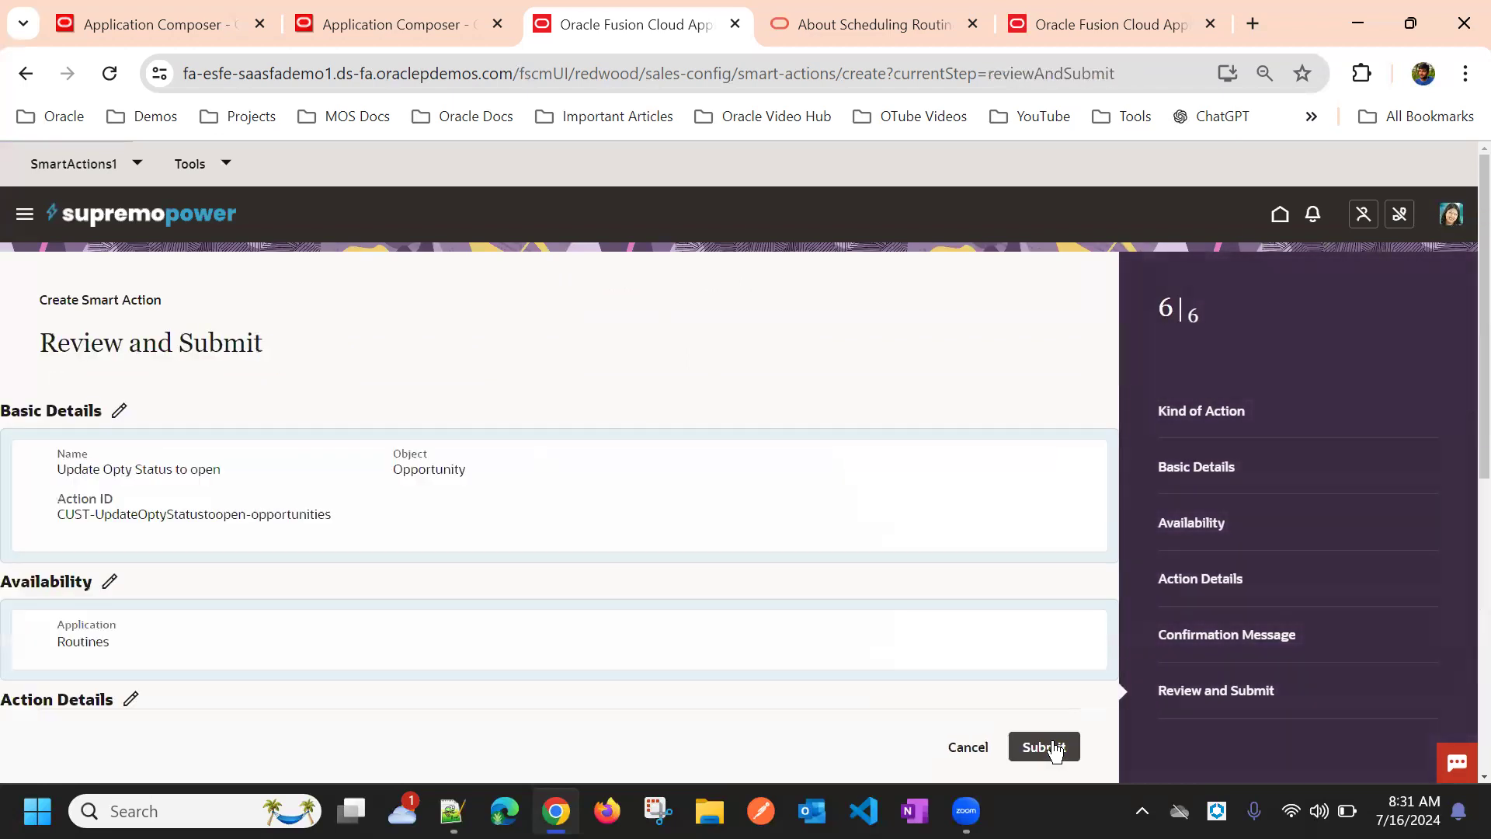
pyautogui.click(1044, 747)
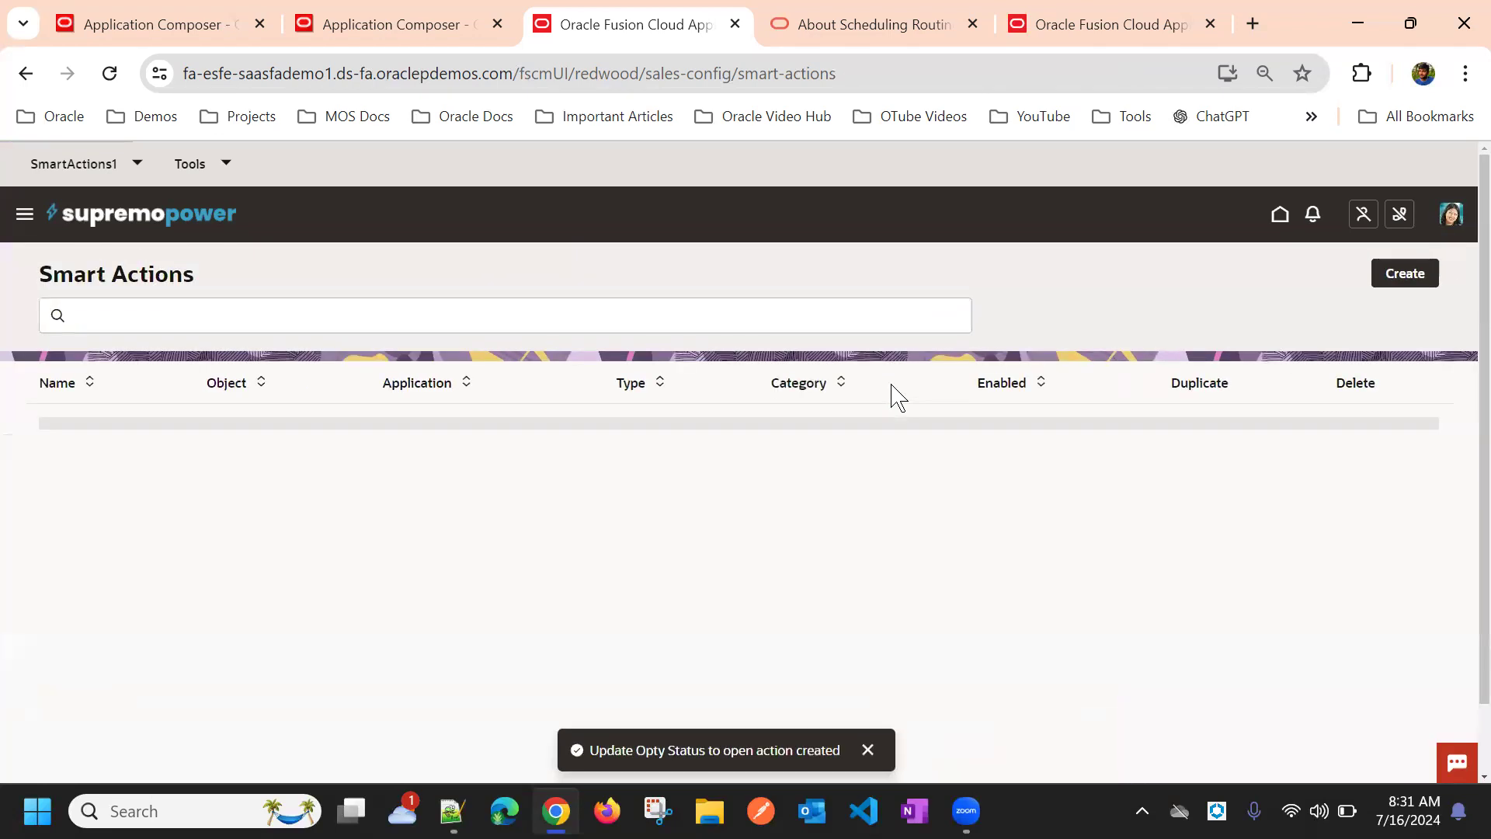
# Open the SmartActions1 sandbox details, publish the sandbox, and return to the sandbox list
pyautogui.click(138, 165)
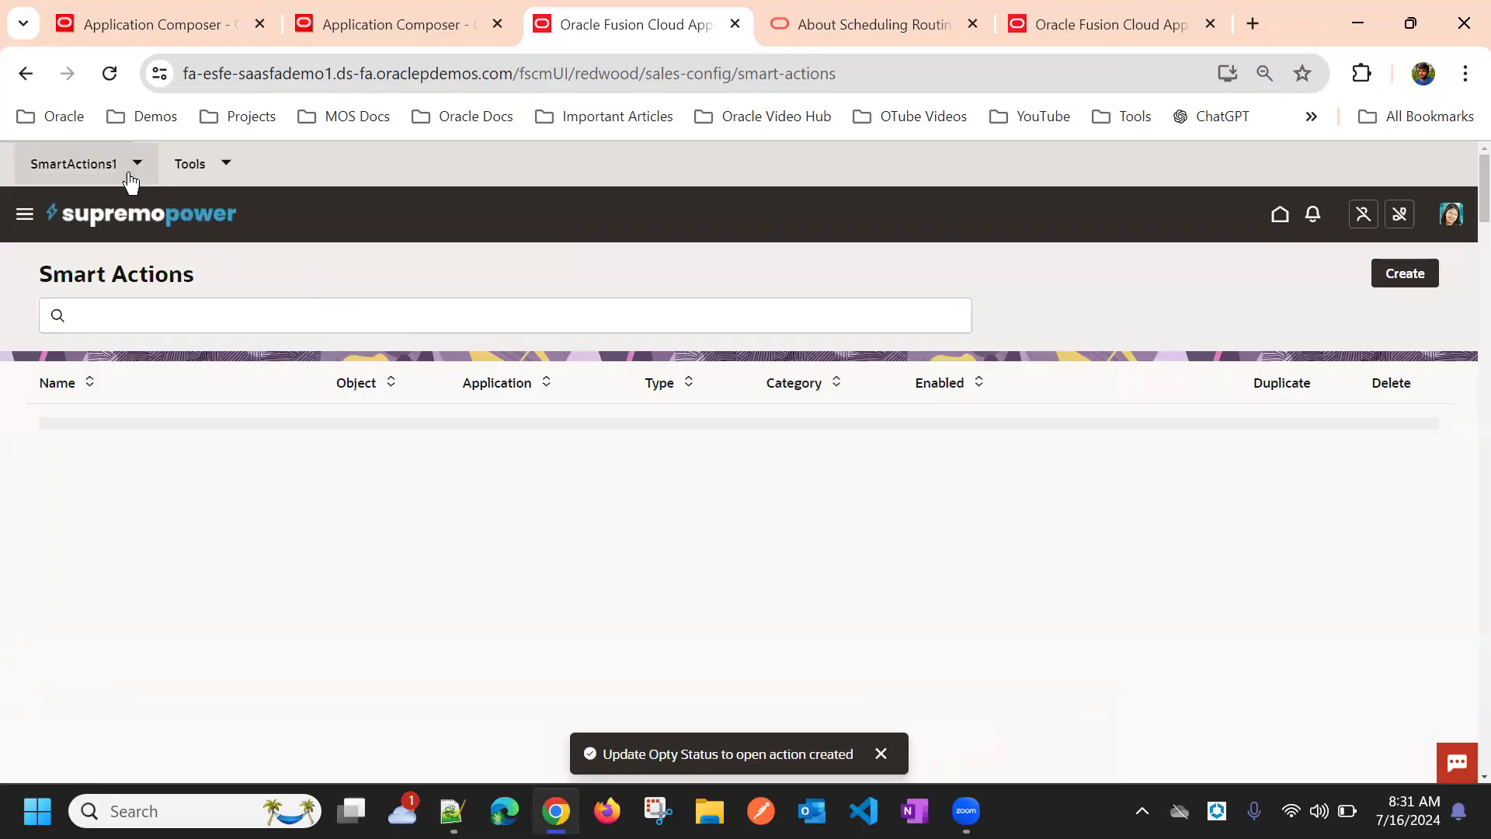
pyautogui.click(109, 264)
pyautogui.click(888, 525)
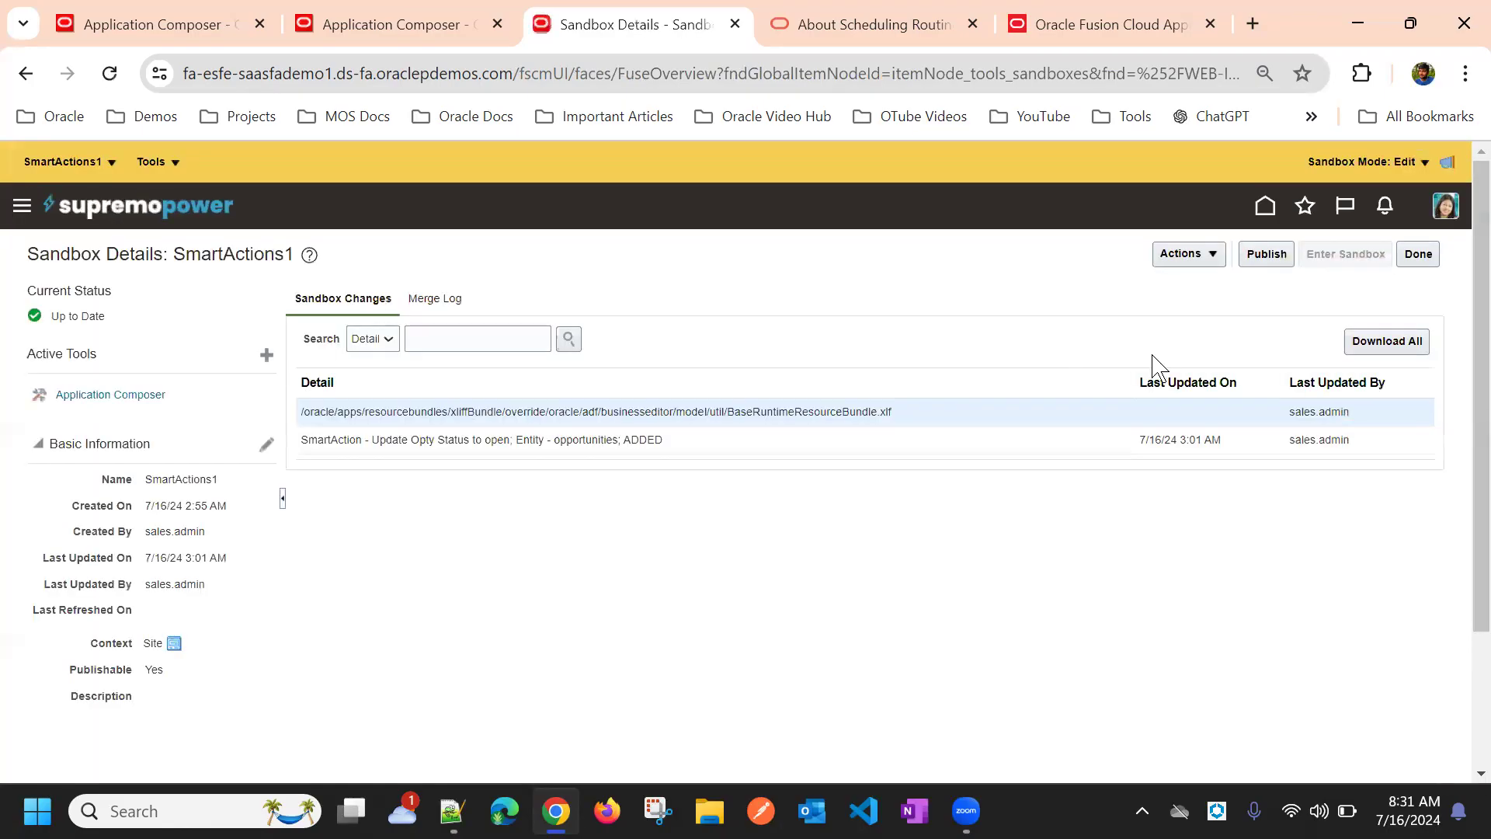
pyautogui.click(1243, 257)
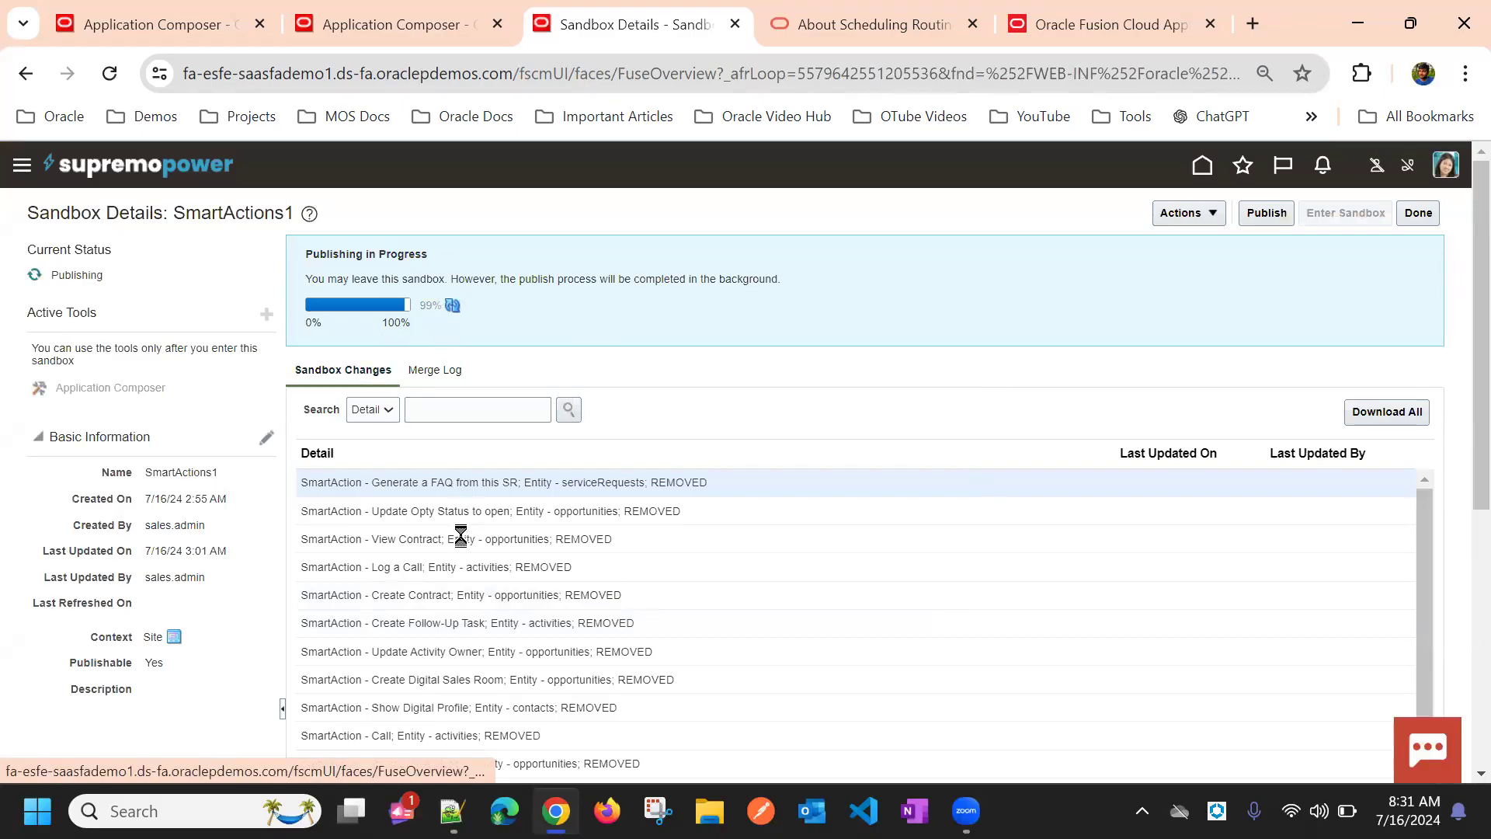
pyautogui.click(1419, 214)
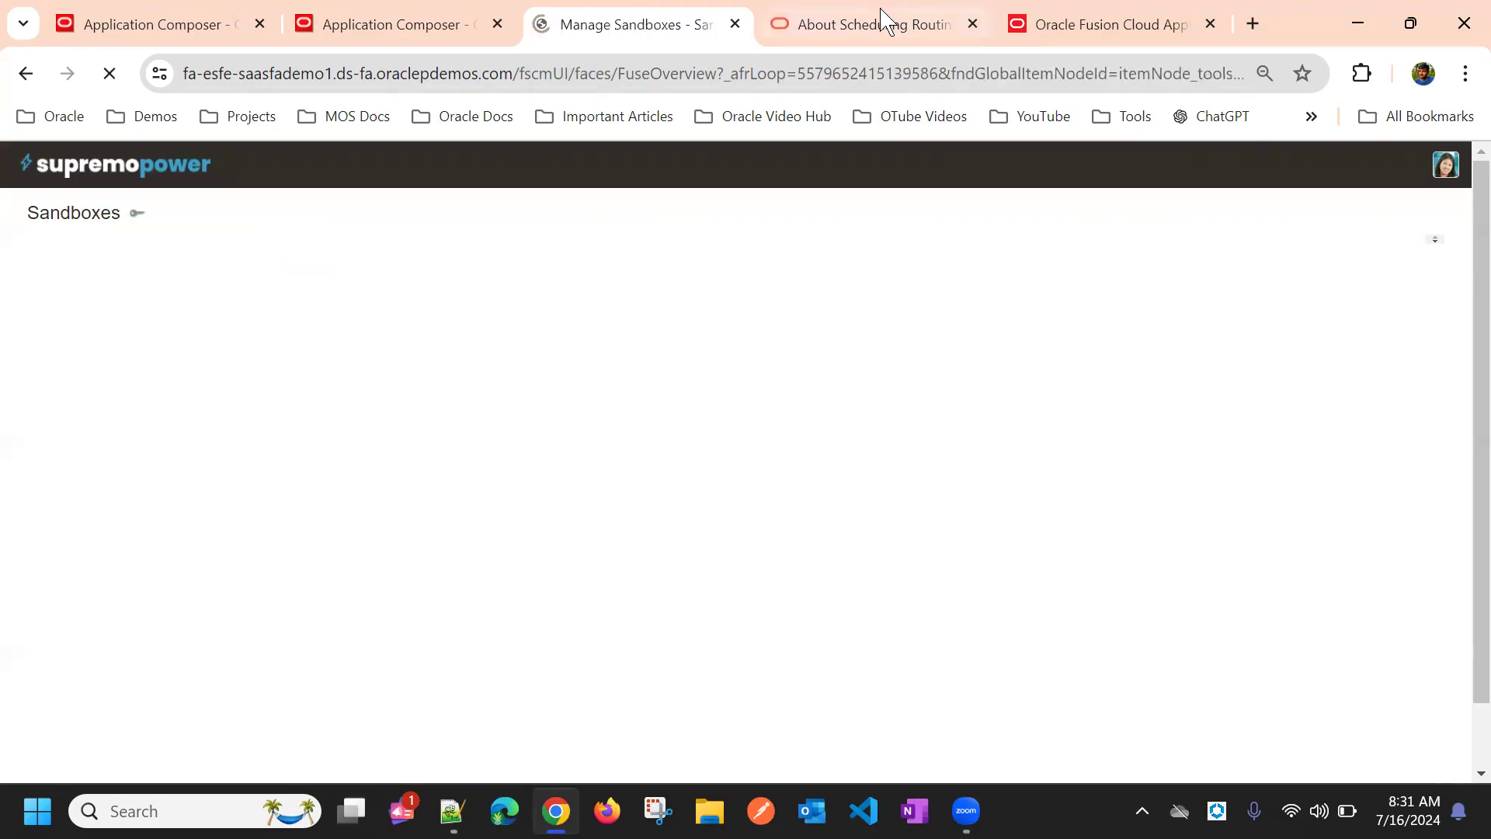
# Reload the Routines page in its browser tab and start creating a routine without a template
pyautogui.click(1051, 24)
pyautogui.click(109, 73)
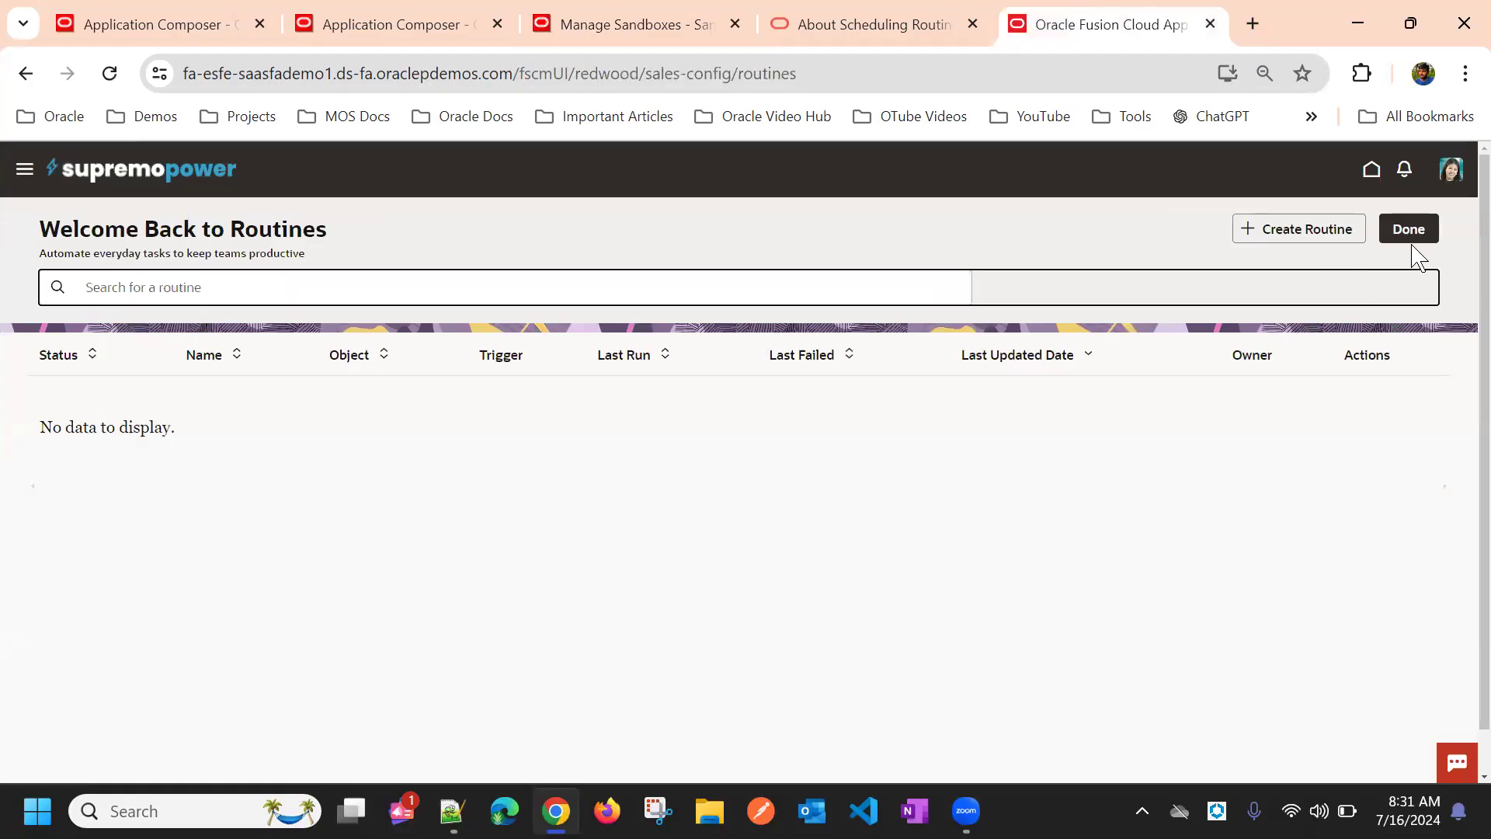
pyautogui.click(1359, 233)
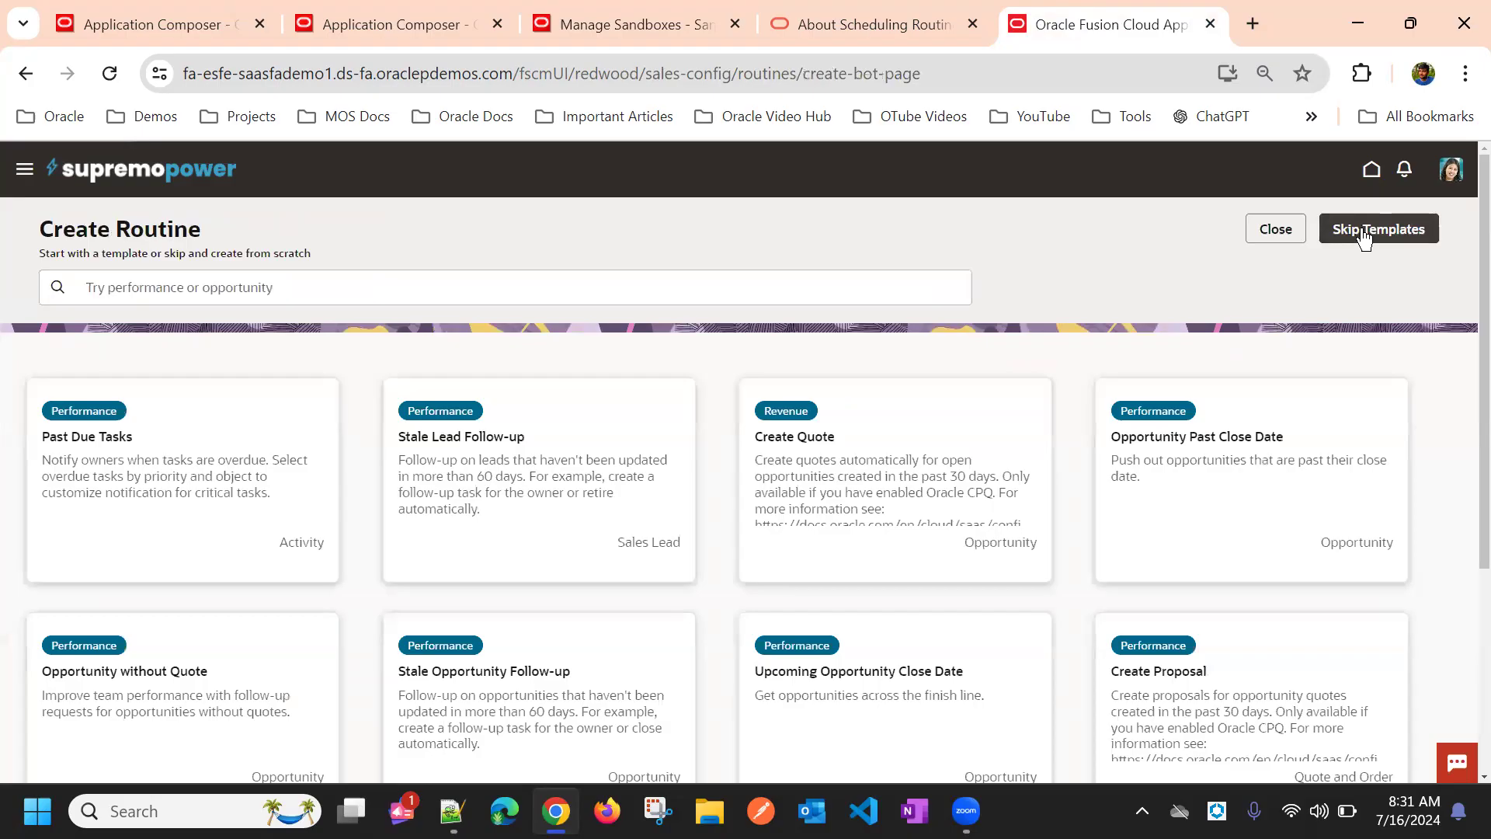
pyautogui.click(1365, 233)
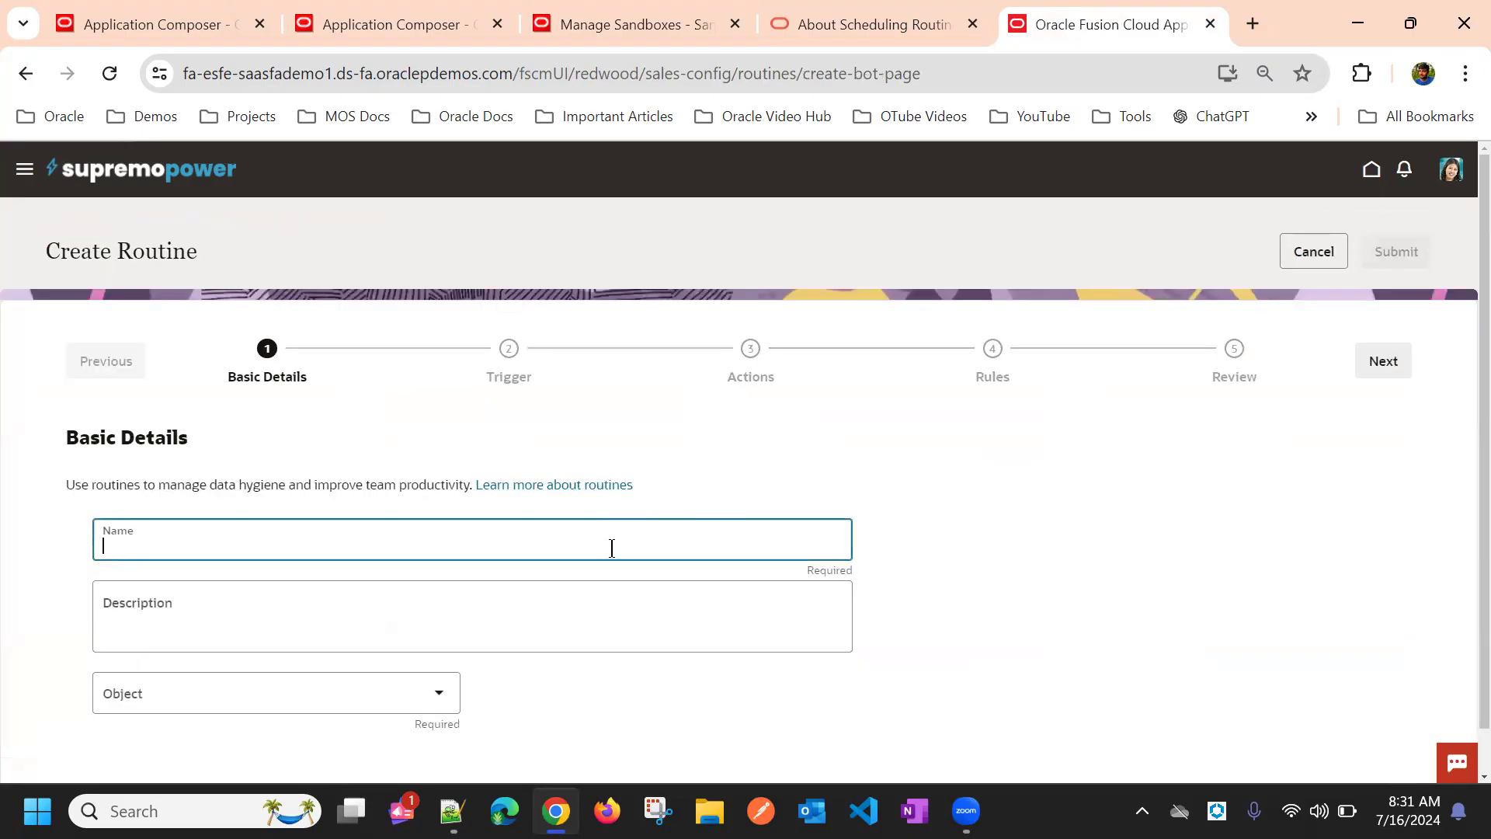
# Name the routine Opty Status Update to Open and assign it to the Opportunity object
pyautogui.write('Opty Sta')
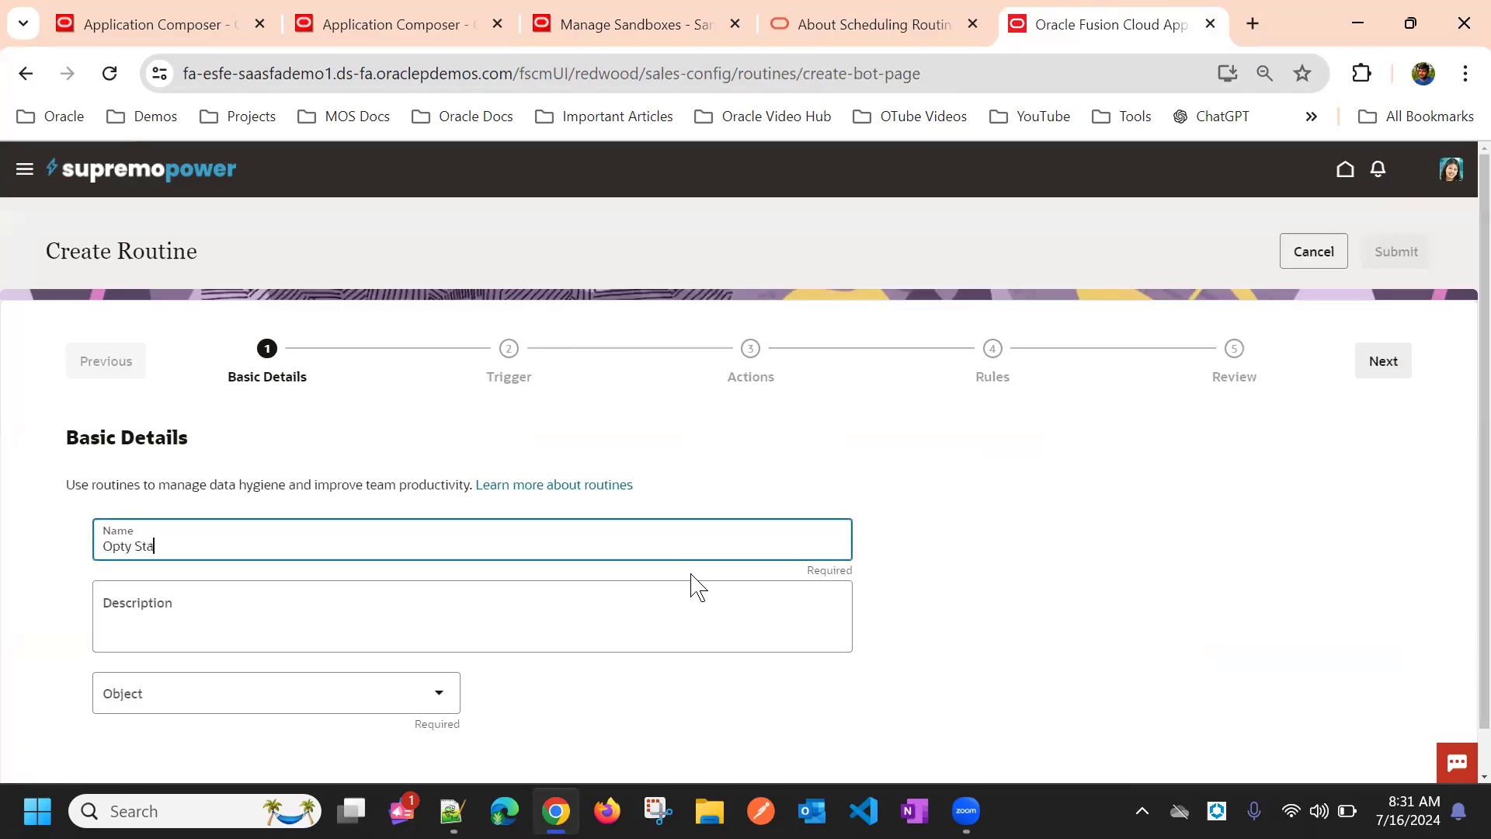
pyautogui.write('tus Update to Open')
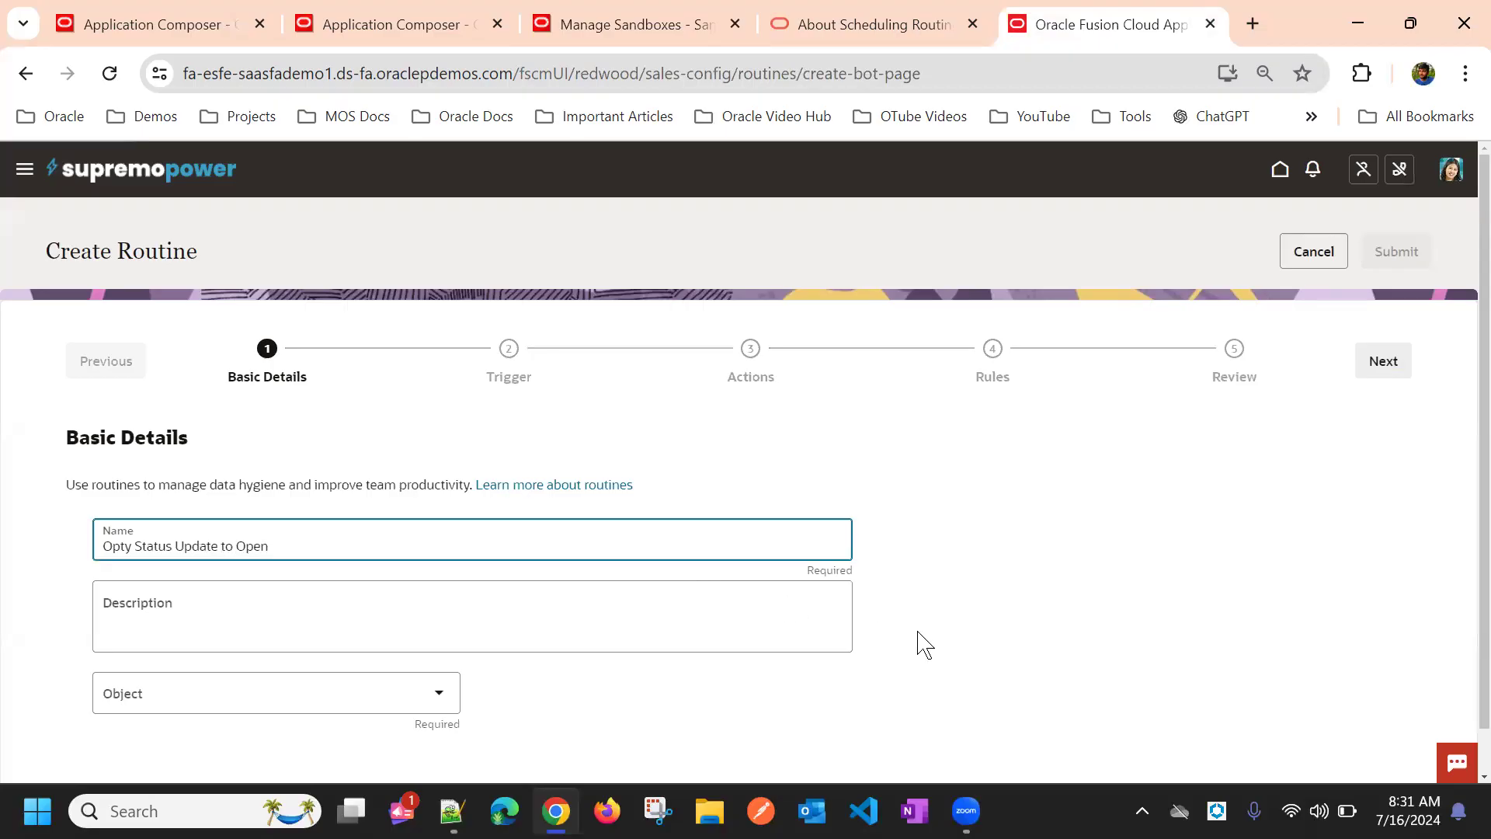
pyautogui.click(962, 610)
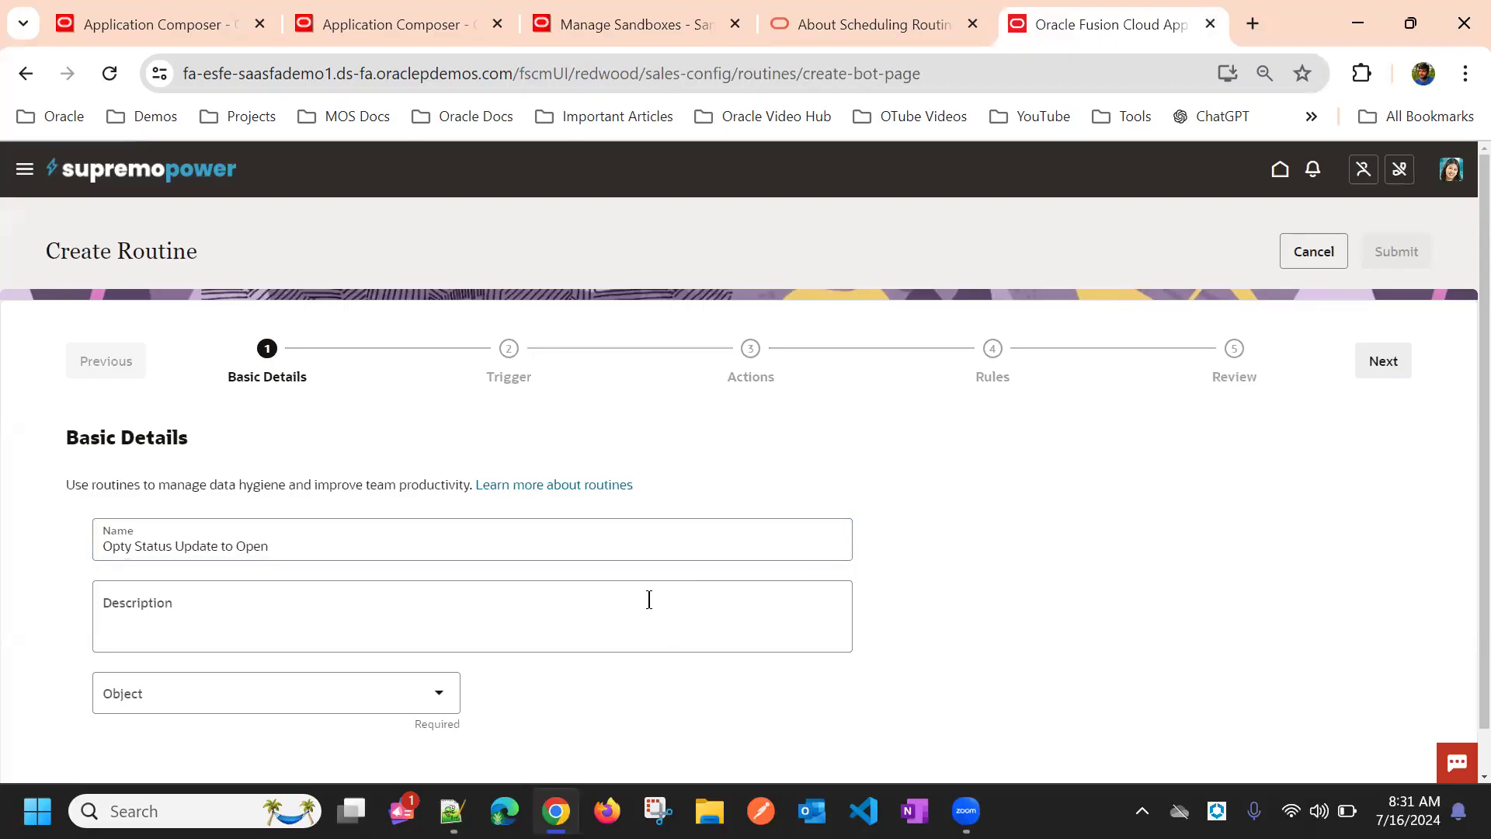
pyautogui.click(412, 693)
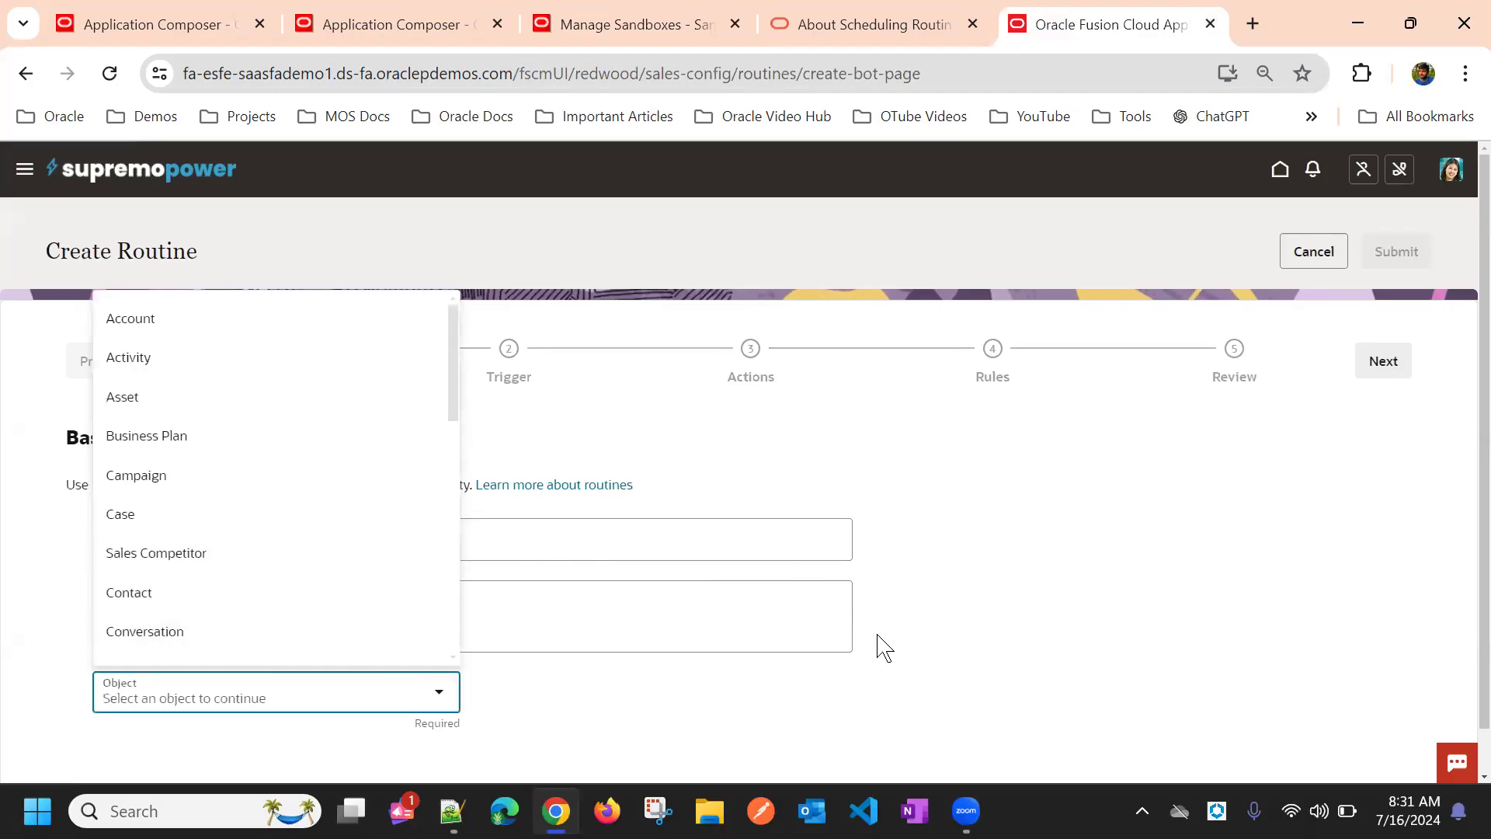
pyautogui.write('Op')
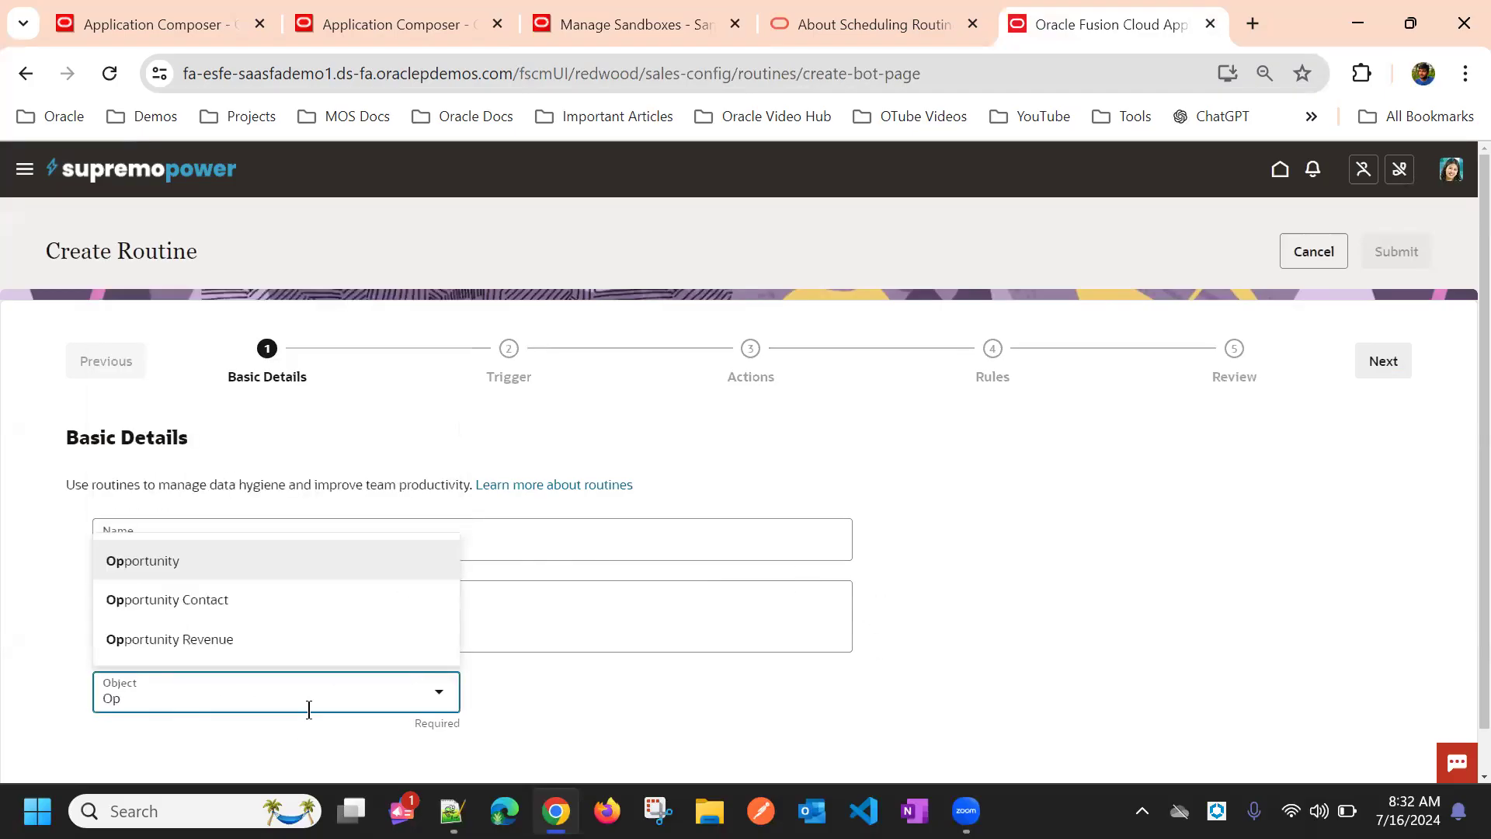
pyautogui.click(285, 560)
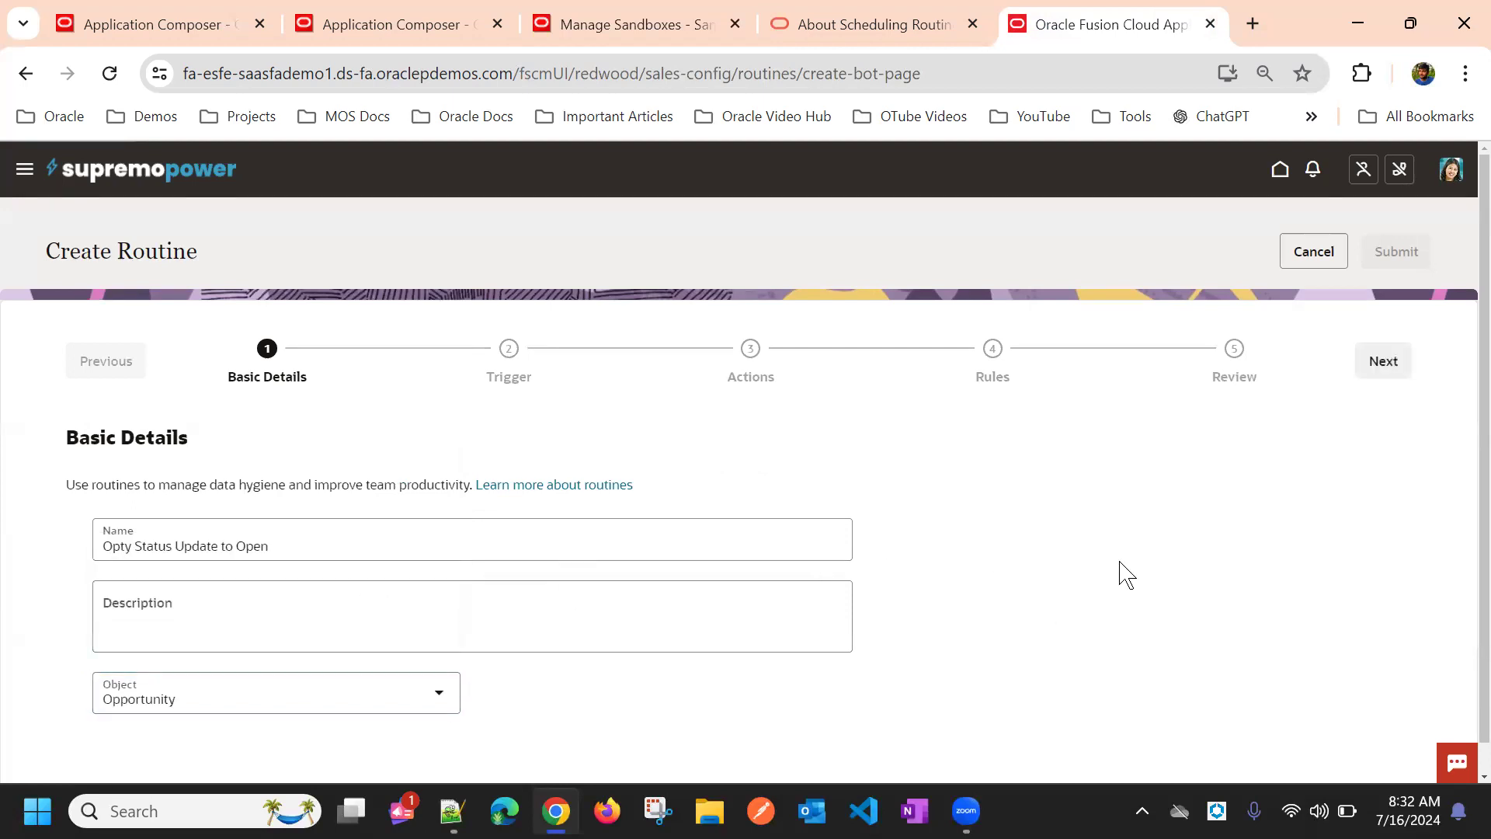
# Keep the Monthly trigger and choose Update Opty Status to open as the routine's action
pyautogui.click(1366, 375)
pyautogui.scroll(-2, 803, 526)
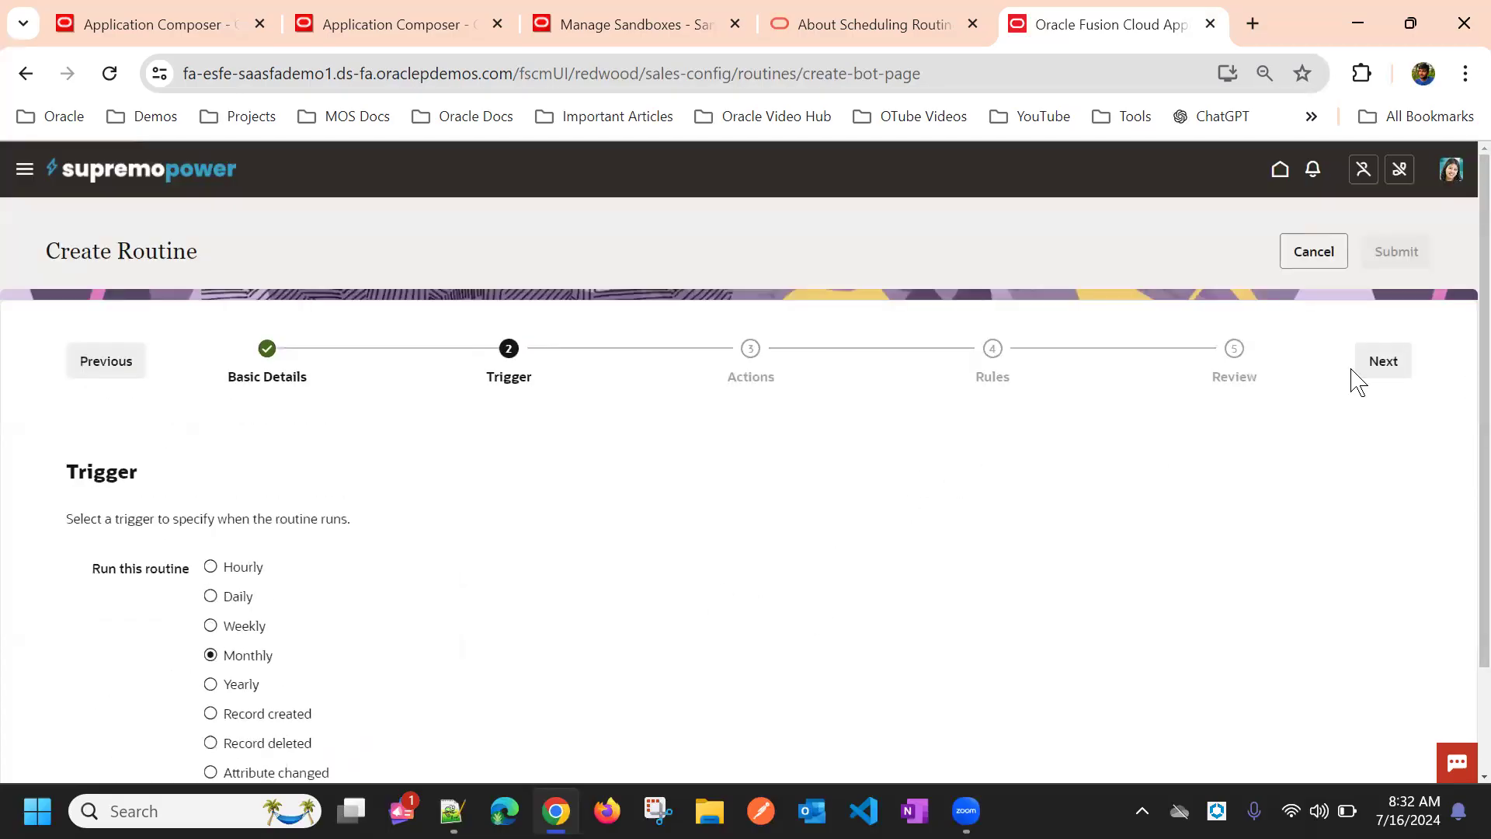
pyautogui.click(1370, 371)
pyautogui.scroll(-1, 1079, 528)
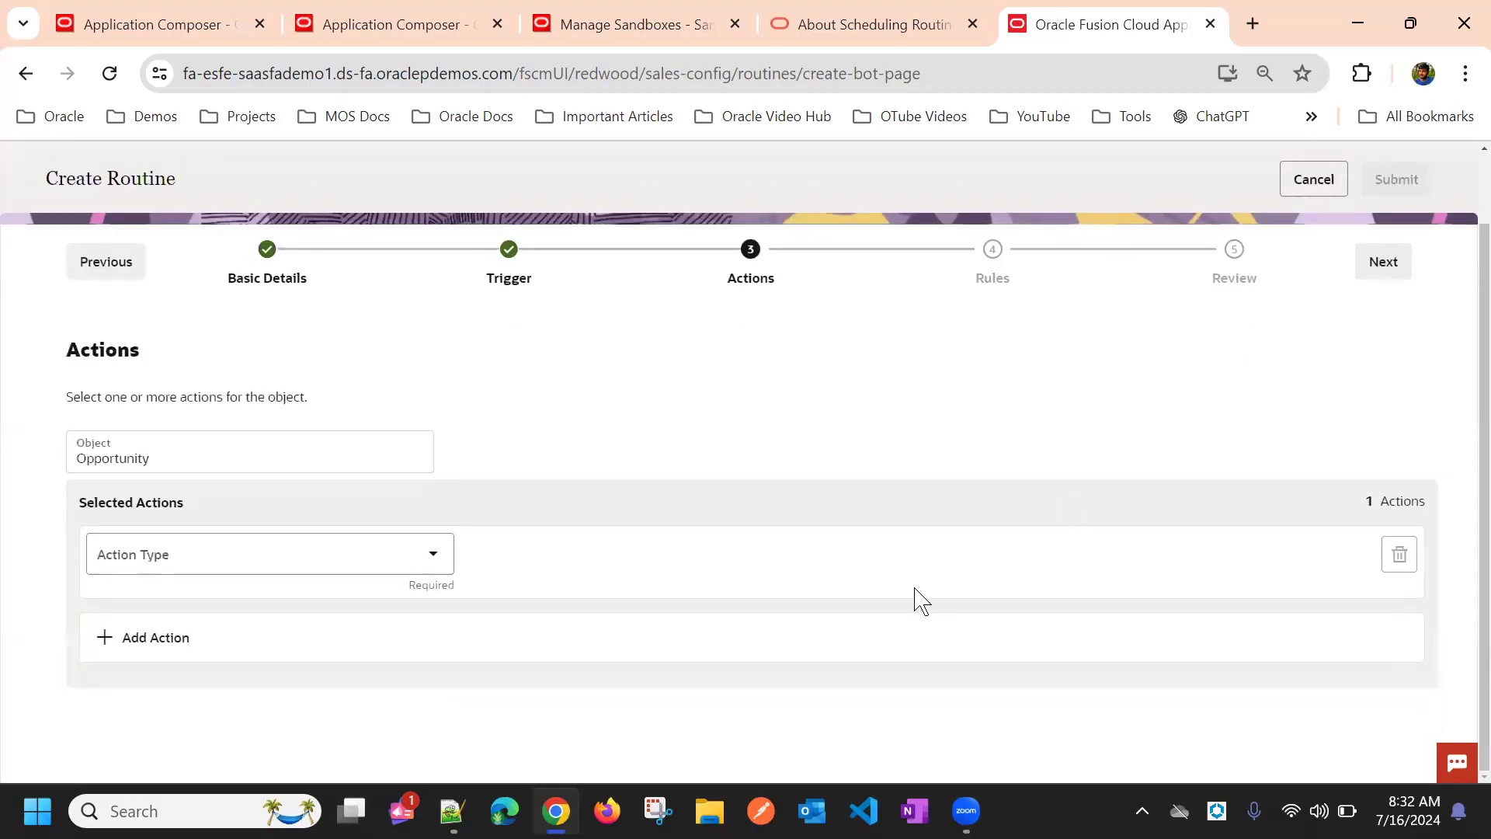
pyautogui.click(435, 553)
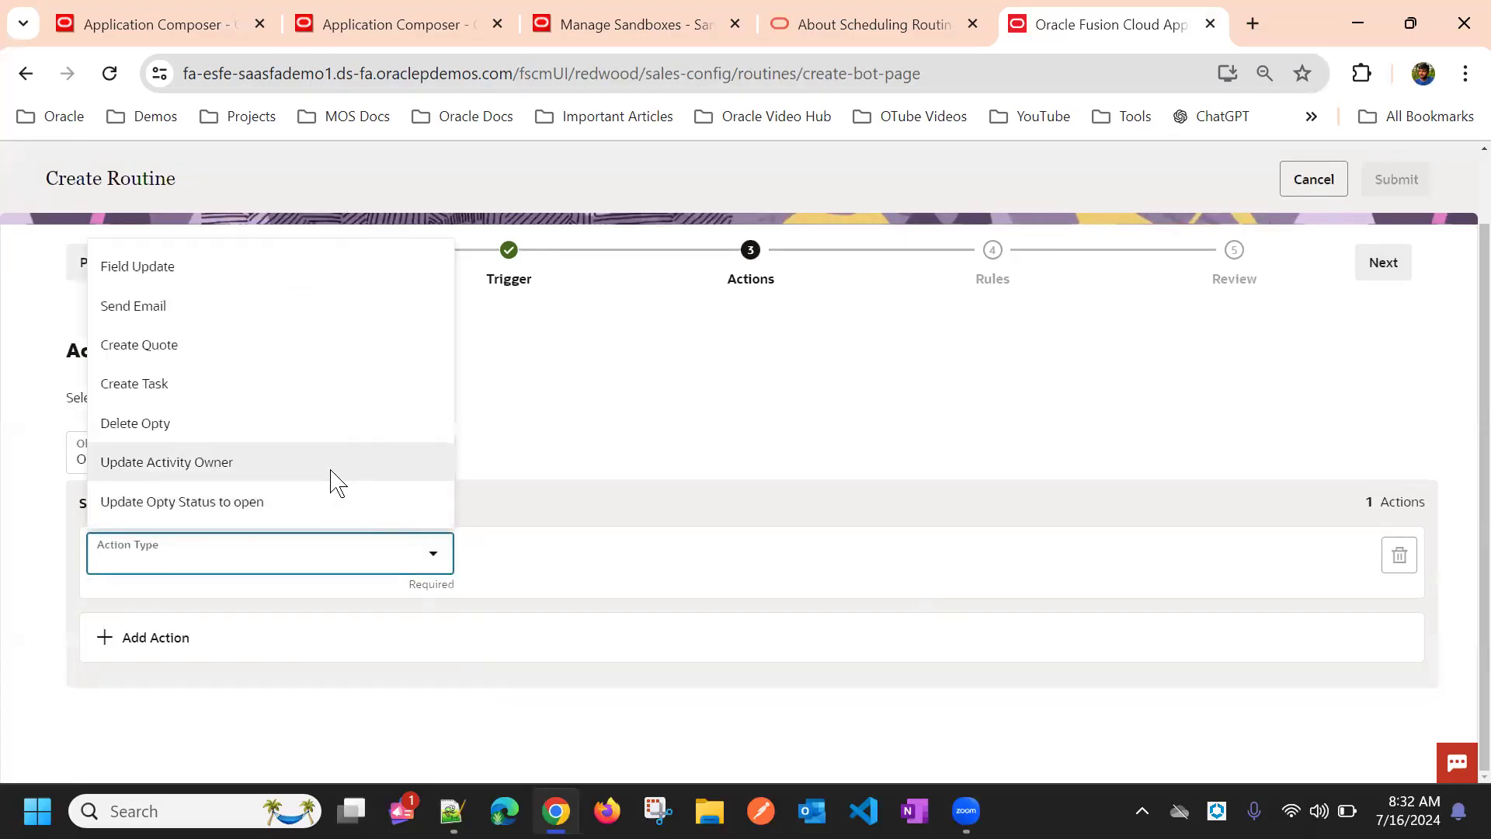
pyautogui.click(289, 502)
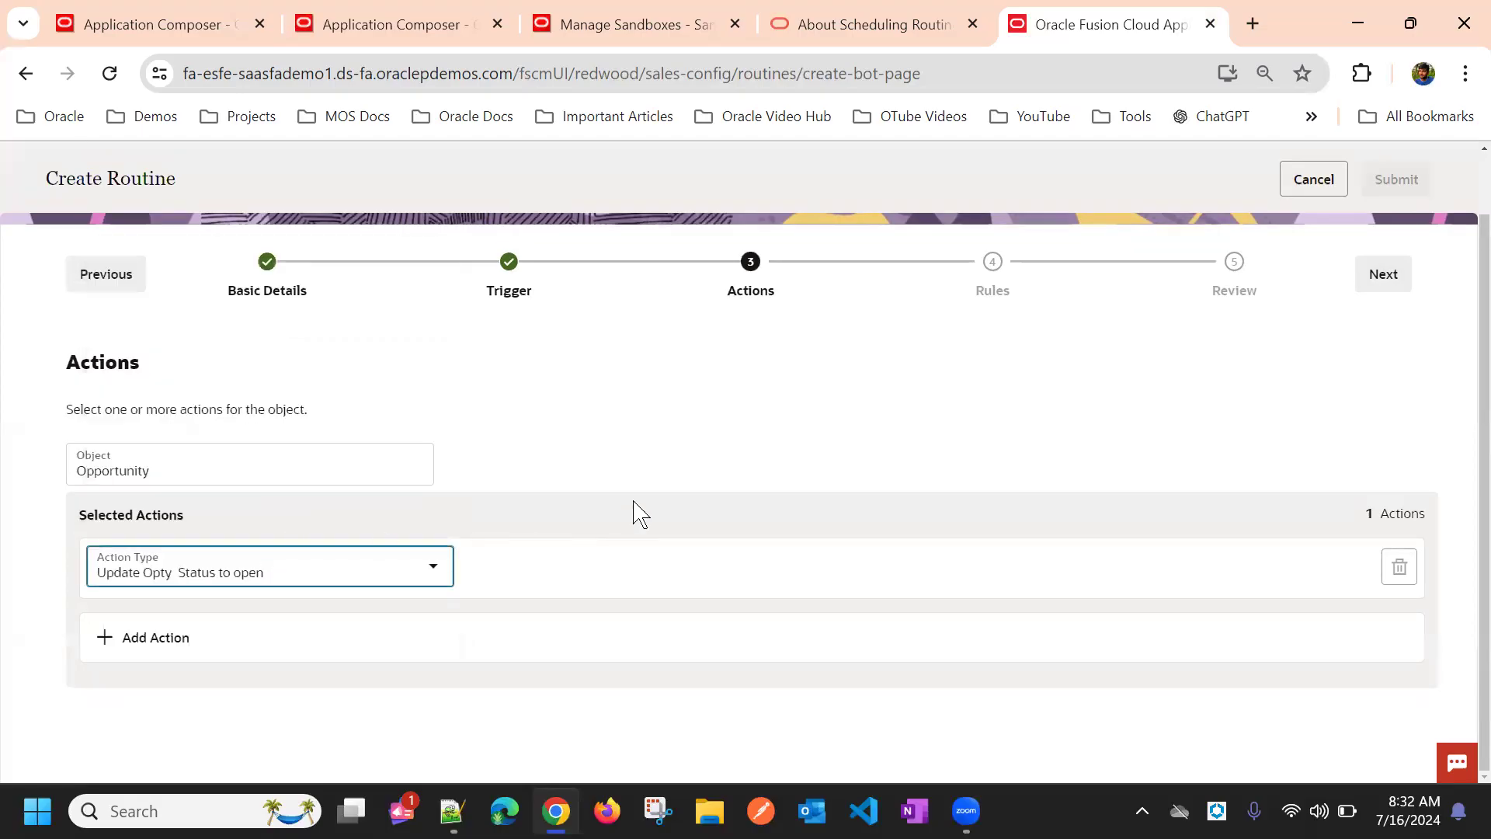
# Proceed to the routine's rules and start an Opportunity condition on the Status attribute with the Equals operator
pyautogui.click(1384, 273)
pyautogui.scroll(-3, 761, 508)
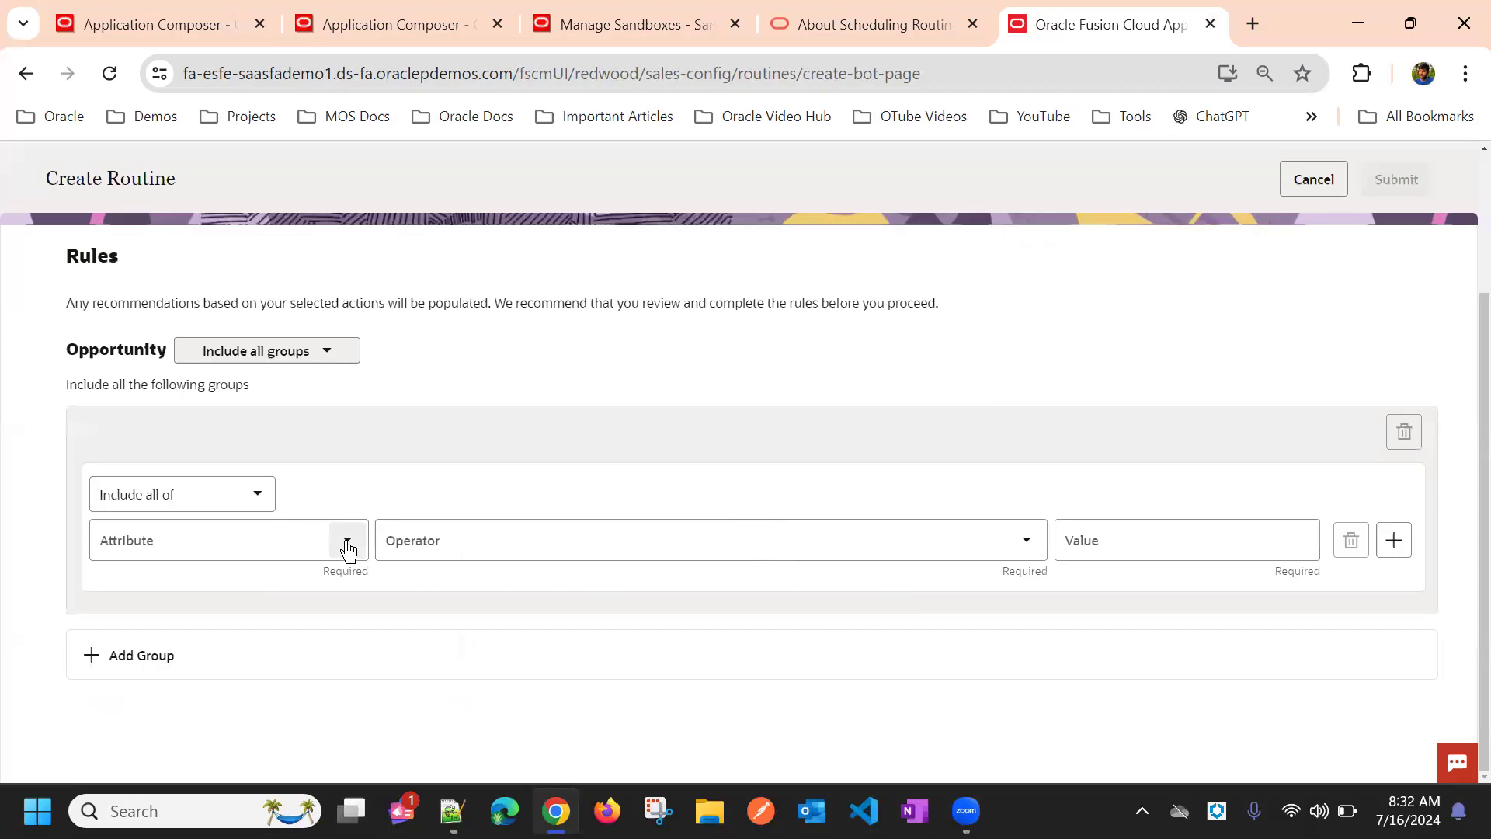
pyautogui.click(348, 547)
pyautogui.write('statu')
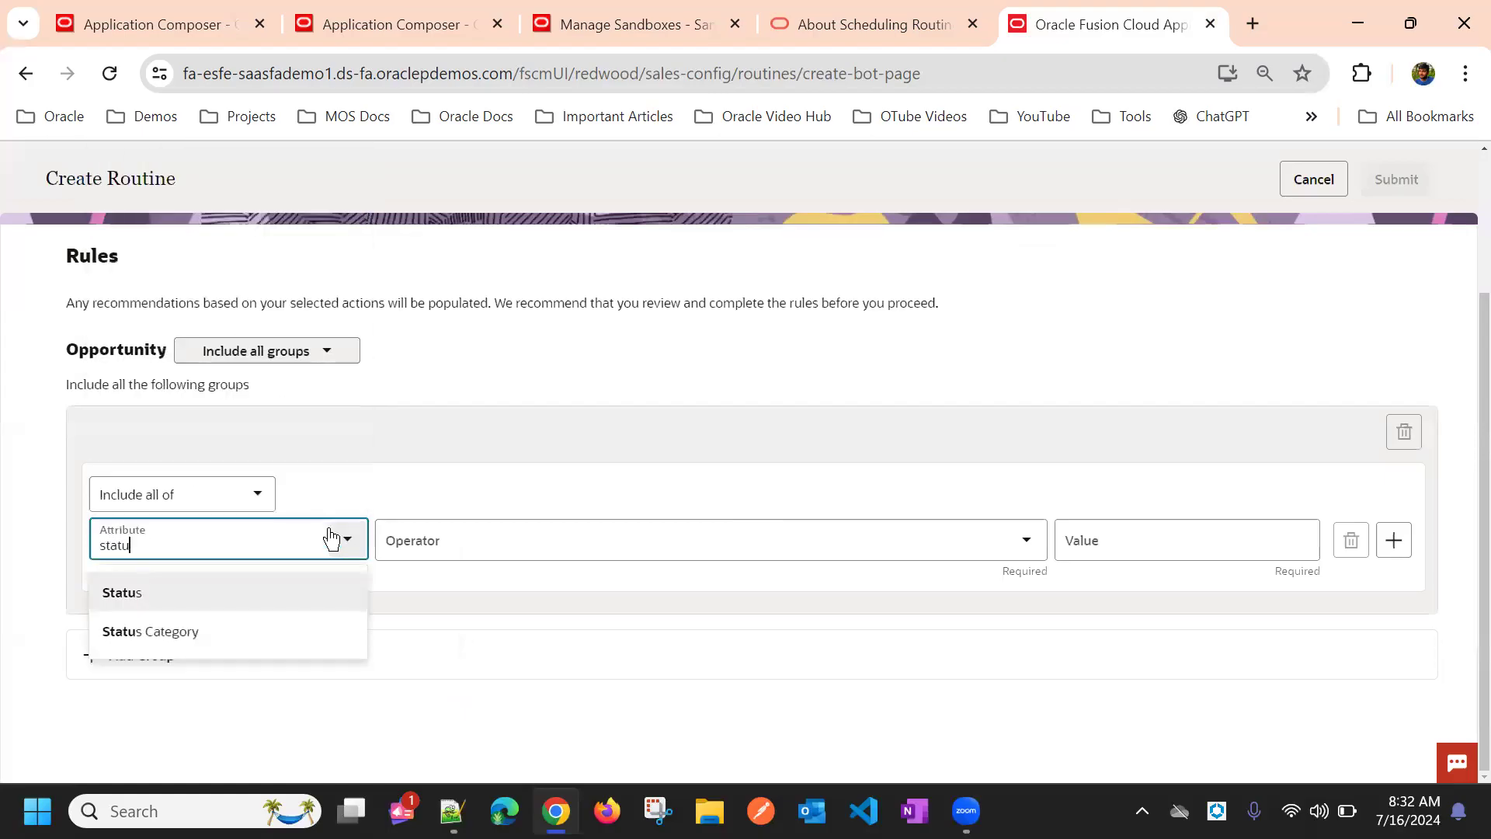
pyautogui.click(307, 594)
pyautogui.click(703, 543)
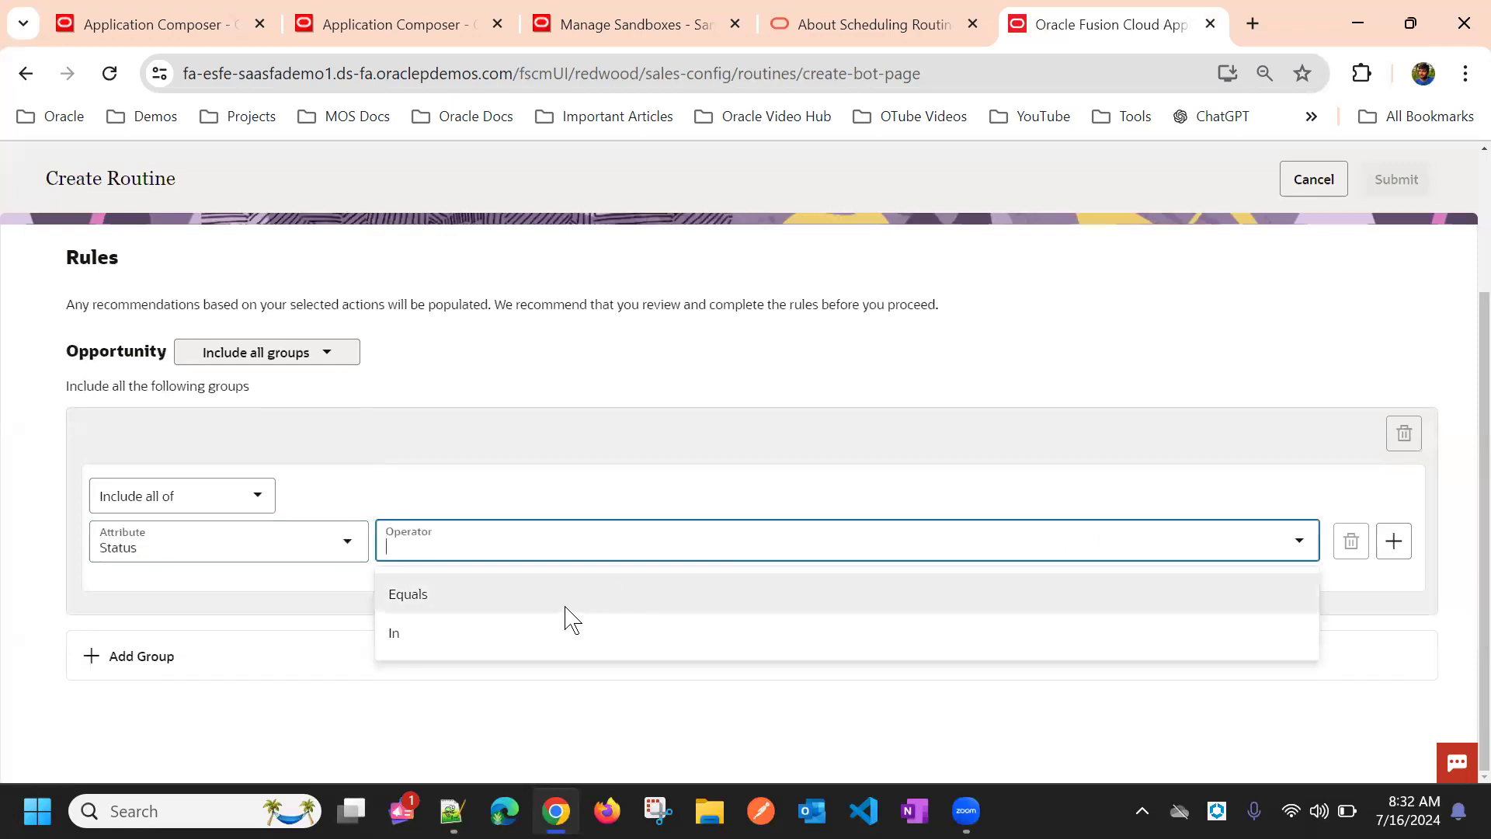
pyautogui.click(544, 603)
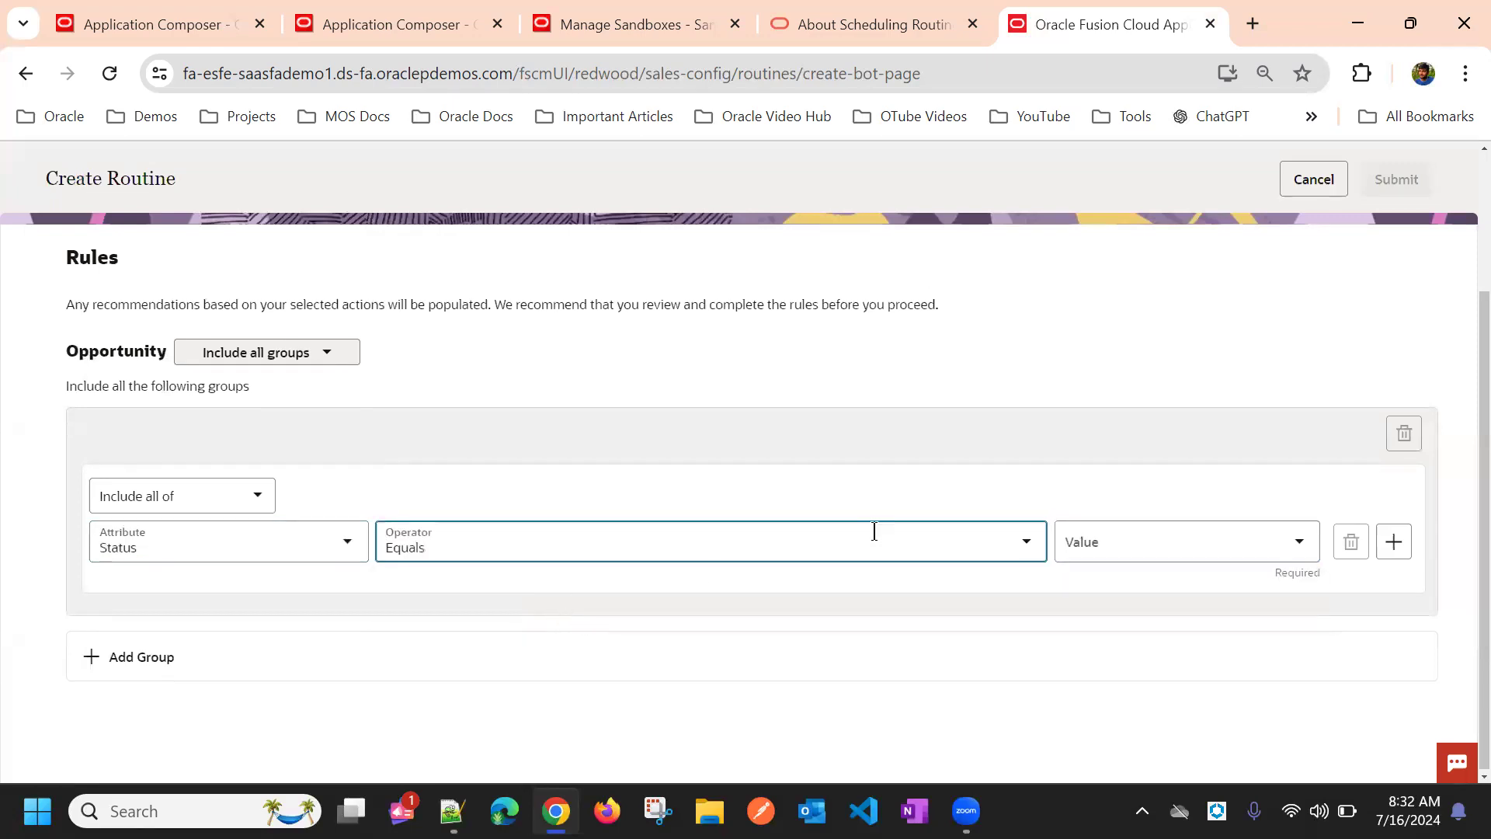
# Try No Sale as the value of the Status condition, and settle on Lost instead
pyautogui.click(1122, 551)
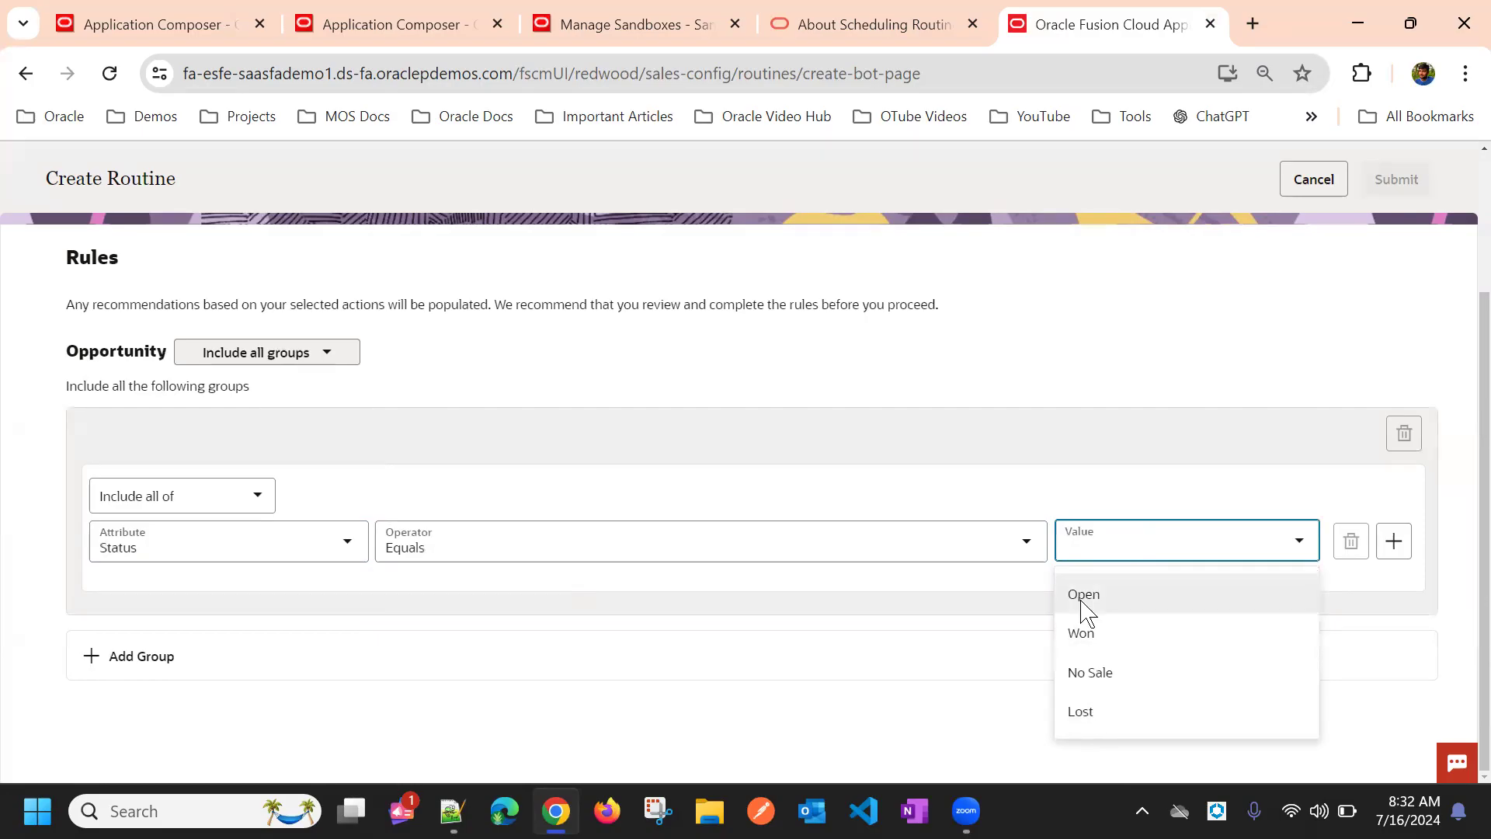
pyautogui.click(1103, 674)
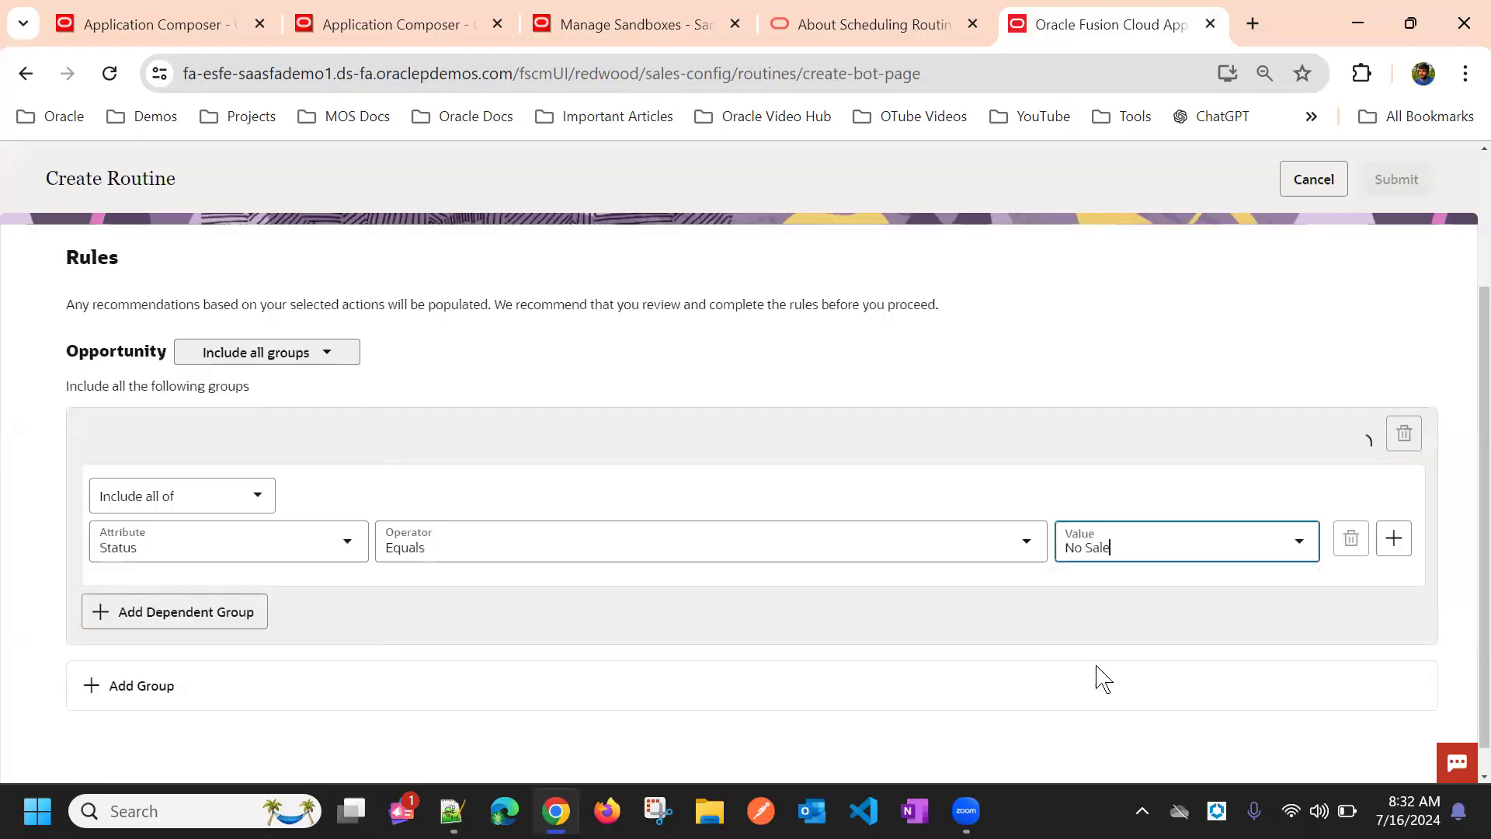
pyautogui.click(1121, 546)
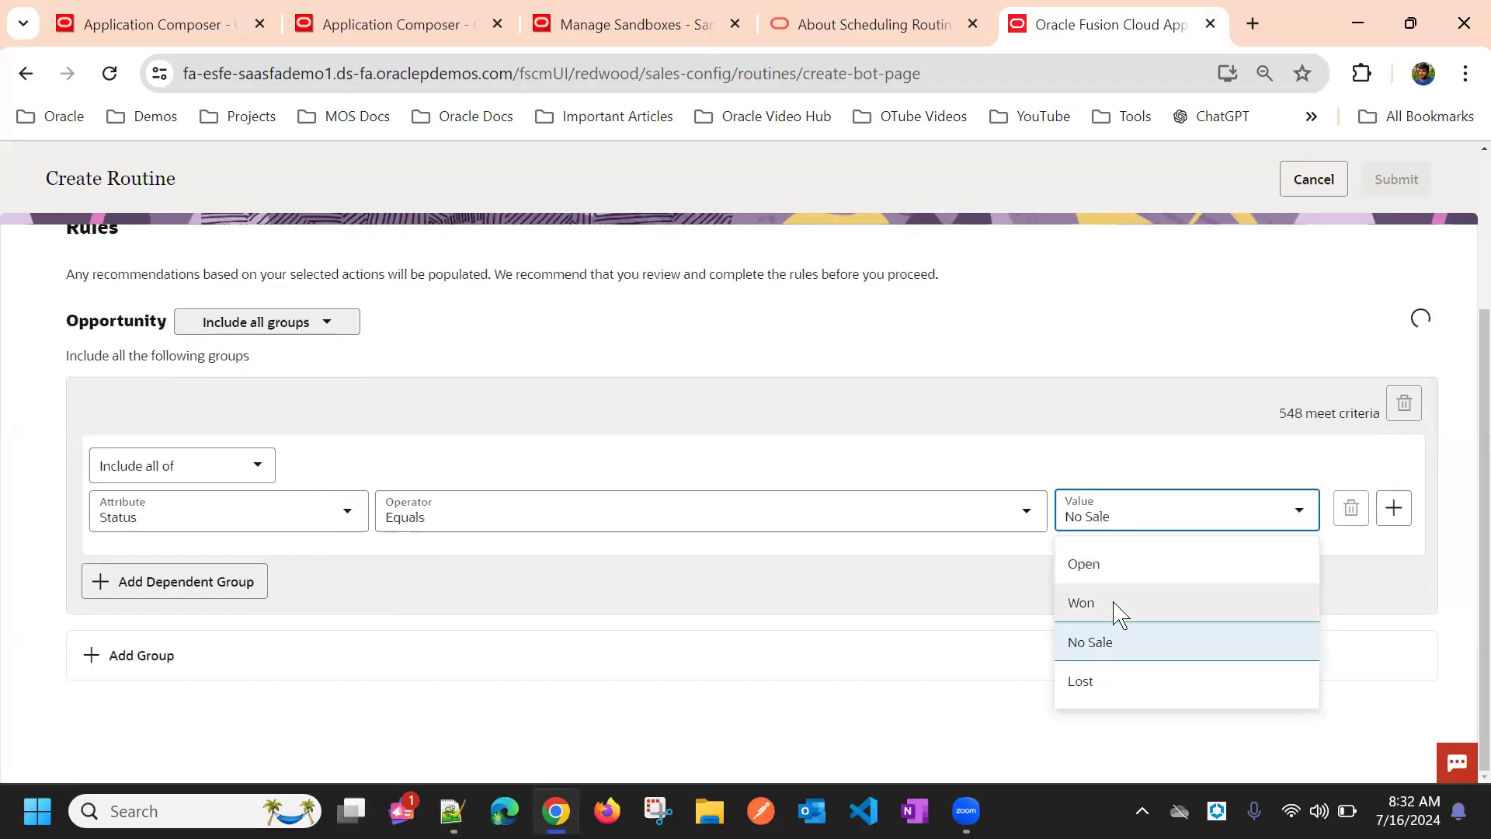
pyautogui.click(1109, 688)
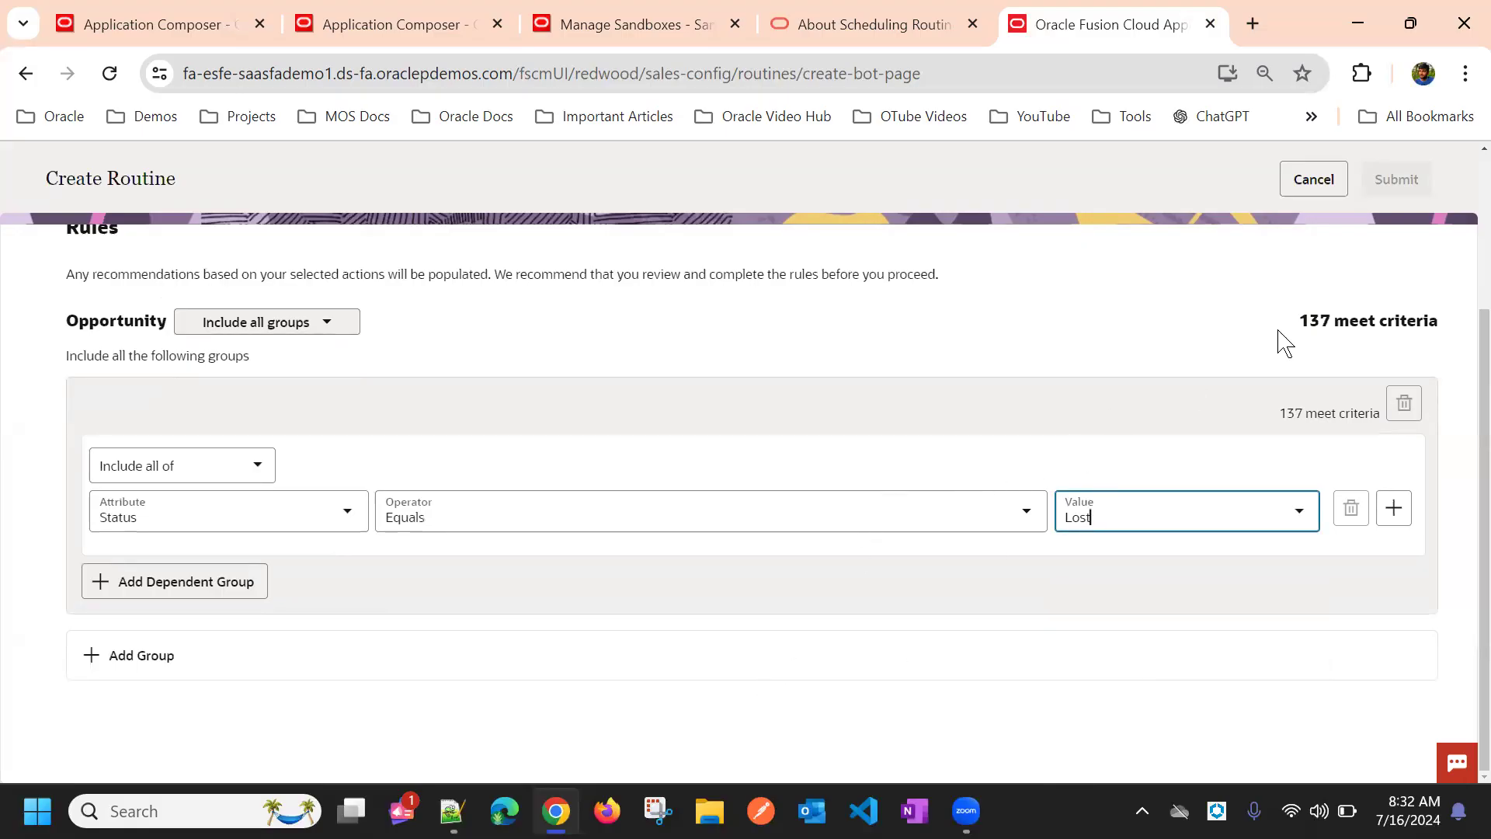
pyautogui.click(1132, 447)
# Review the routine's summary, submit the routine, and dismiss the confirmation
pyautogui.scroll(2, 1165, 451)
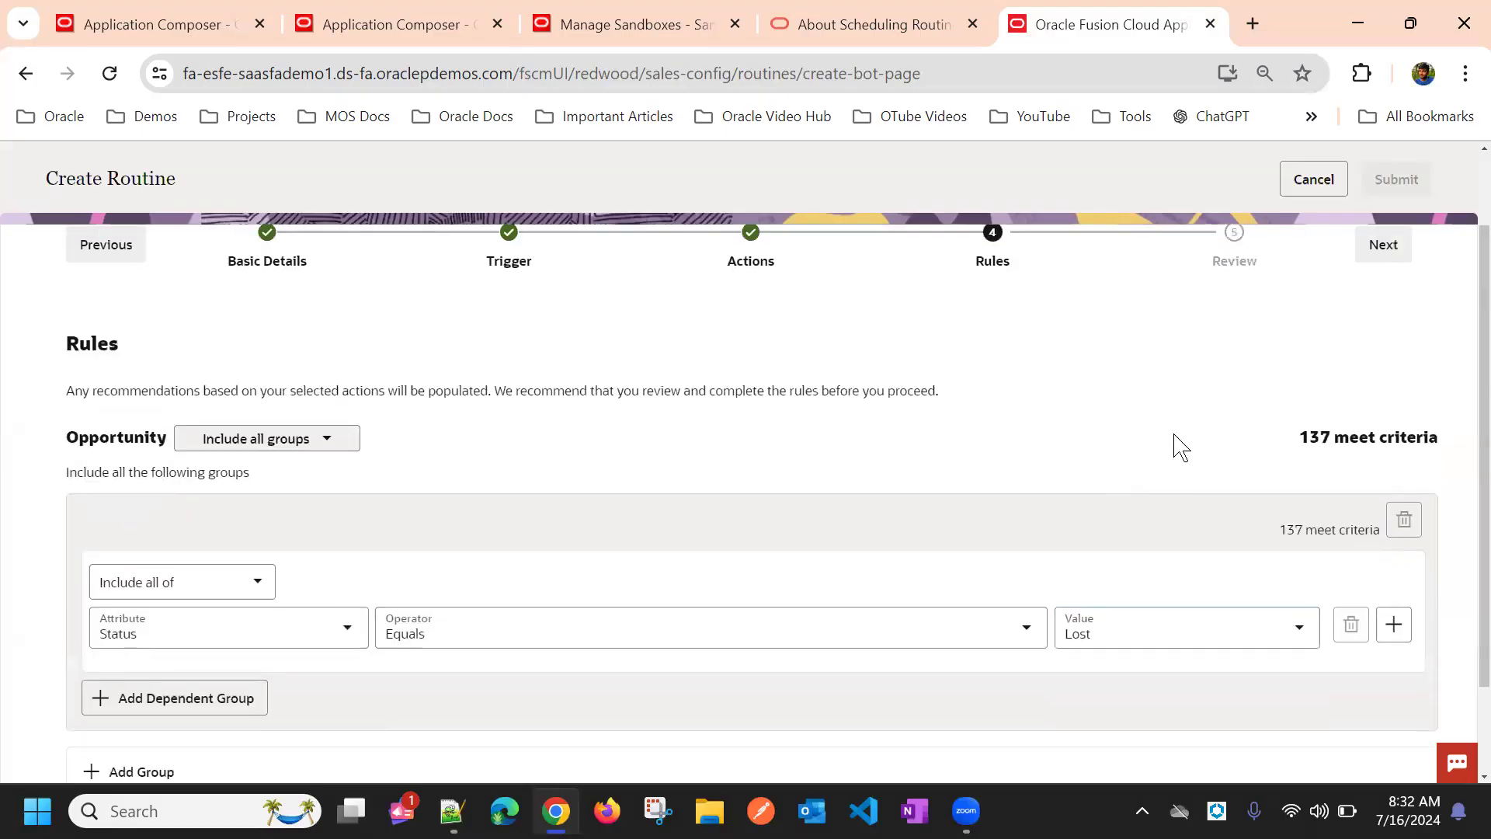
pyautogui.click(1367, 255)
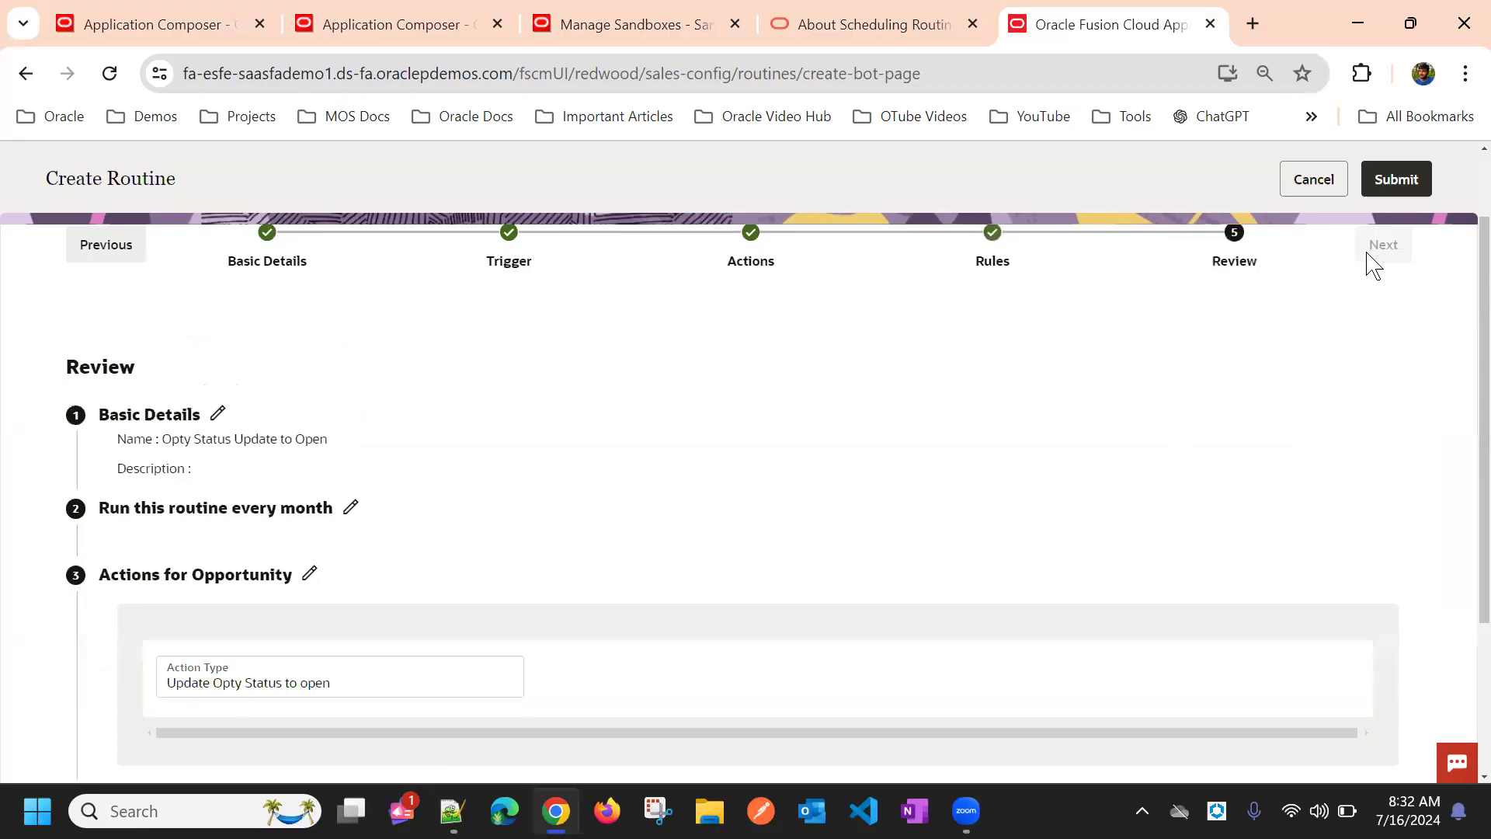
pyautogui.scroll(-1, 1320, 451)
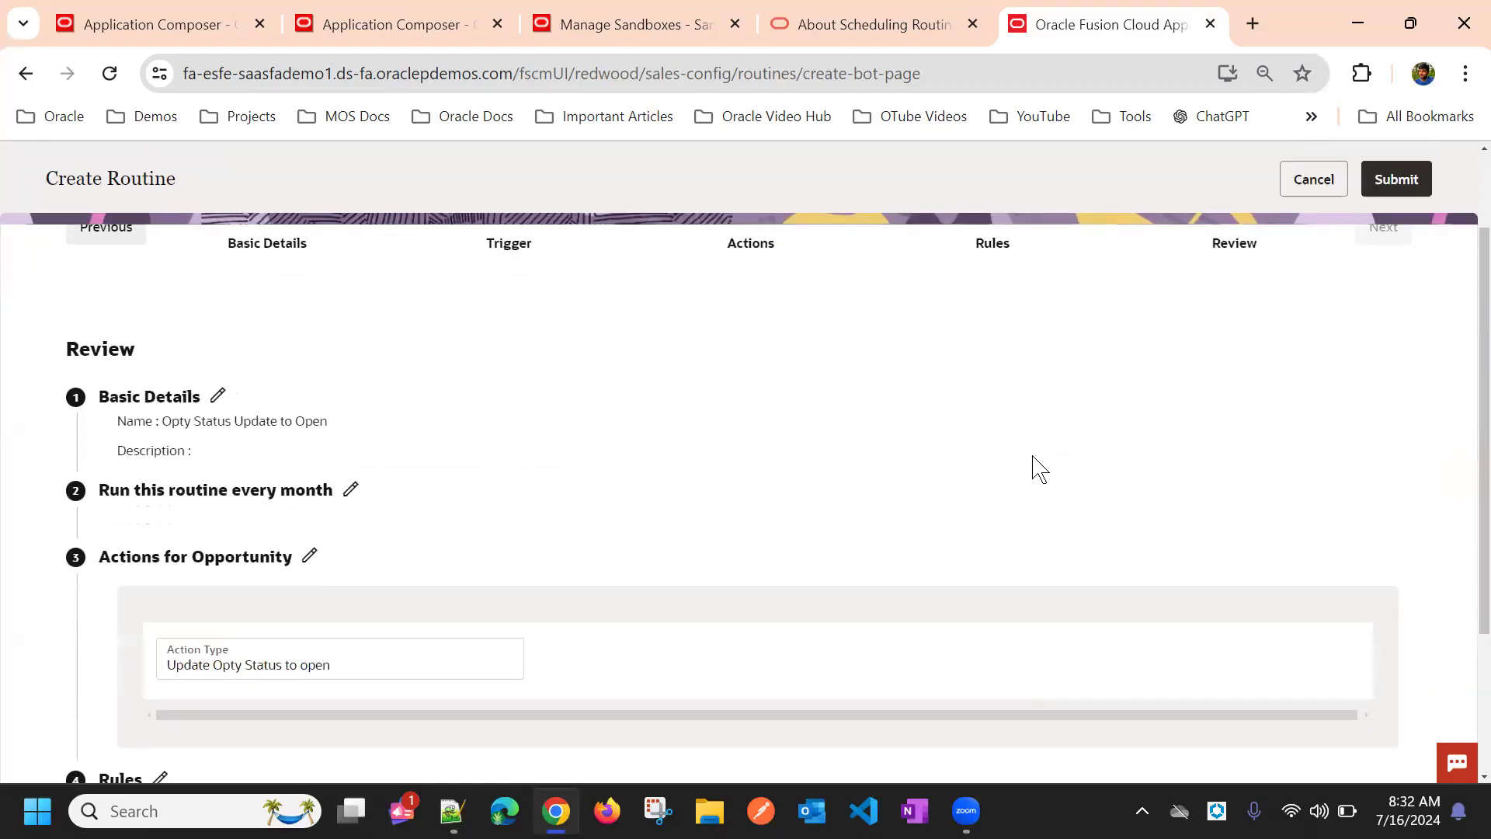
pyautogui.scroll(2, 1367, 311)
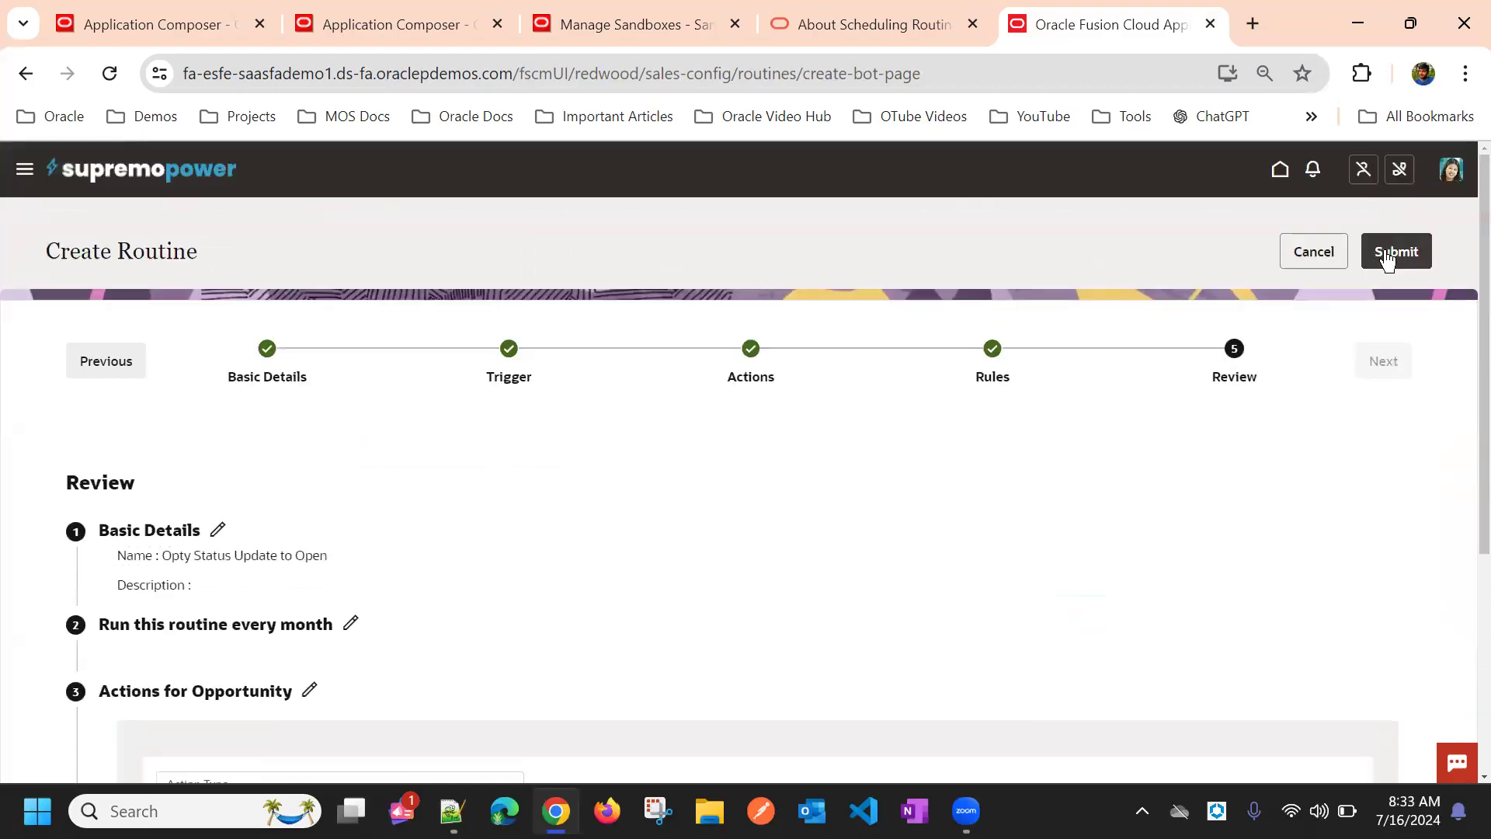
pyautogui.click(1389, 256)
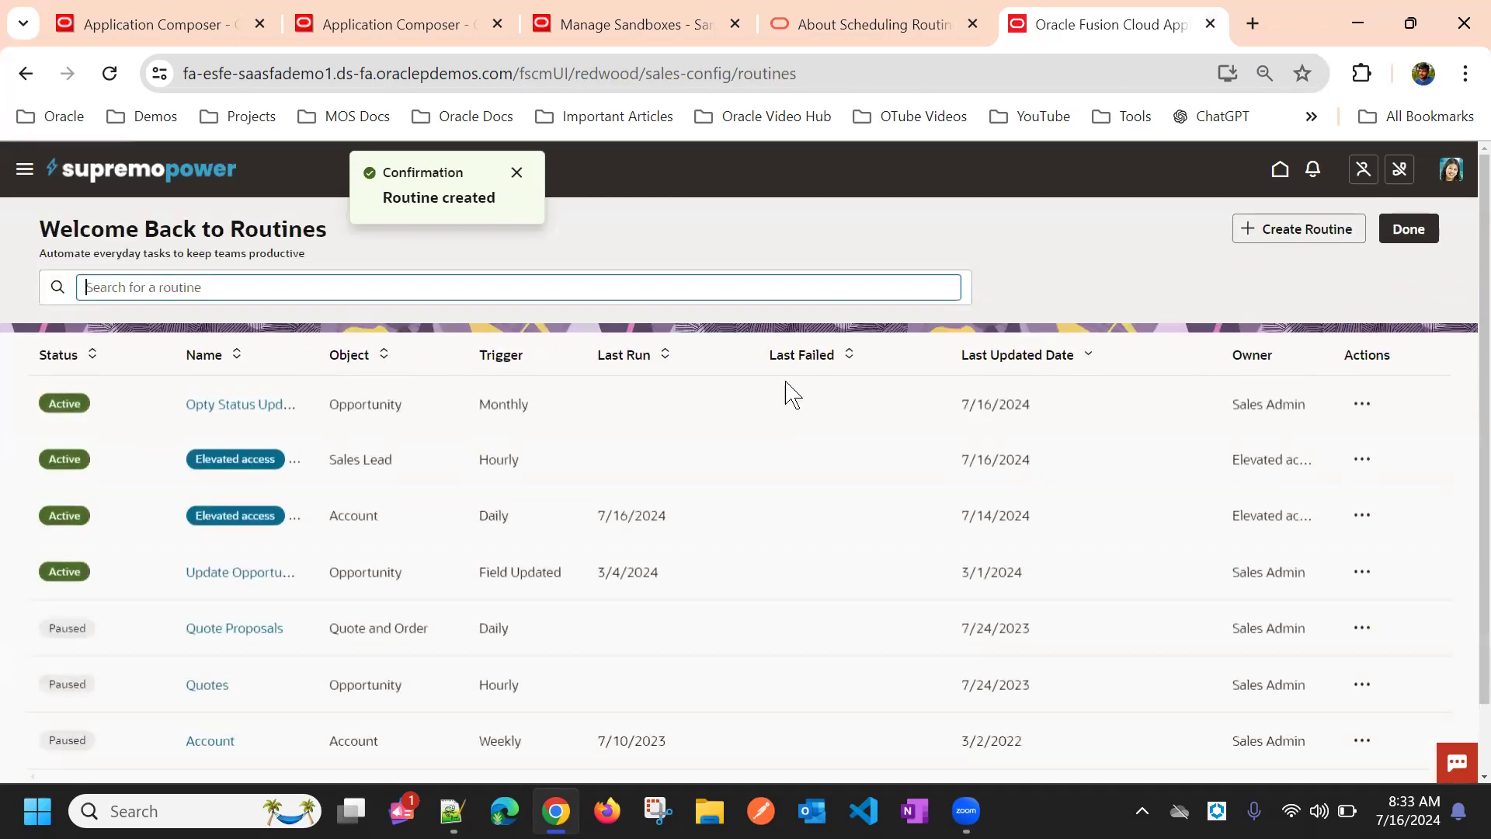
pyautogui.click(517, 172)
# Run the Opty Status Update to Open routine from the Routines list and dismiss the confirmation
pyautogui.click(507, 403)
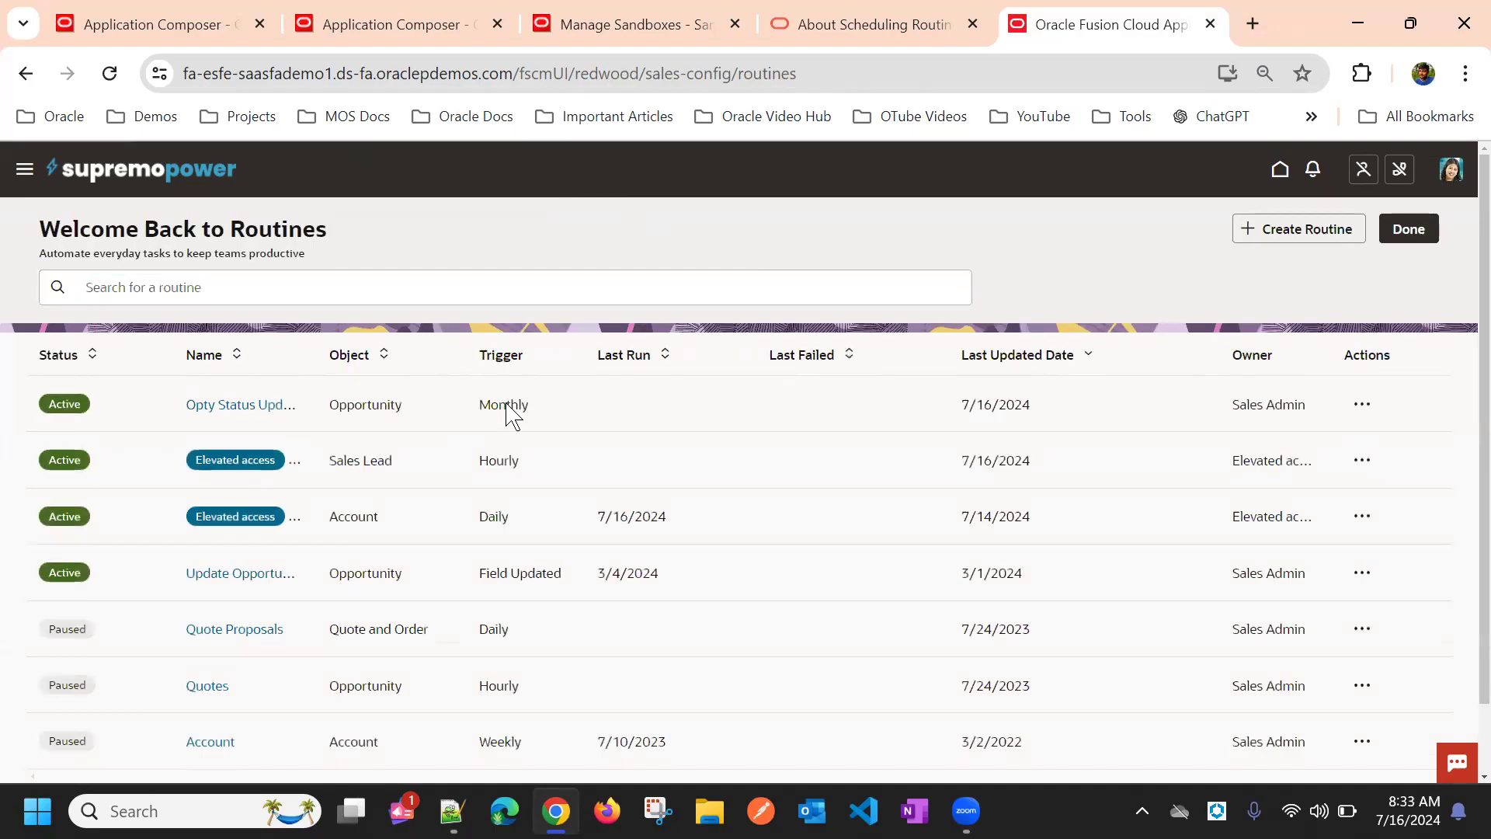
pyautogui.click(1364, 405)
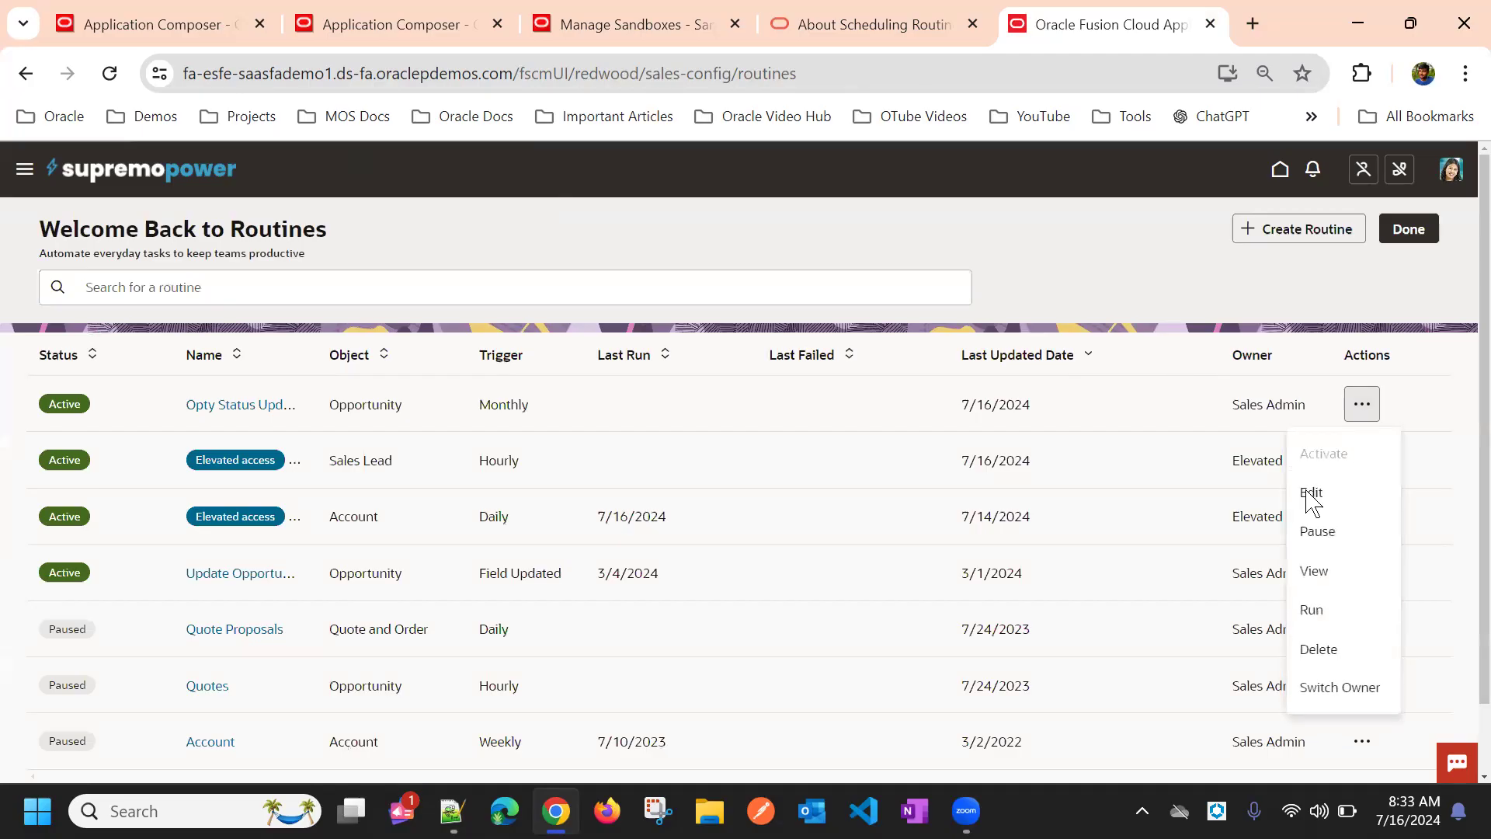
pyautogui.click(1320, 613)
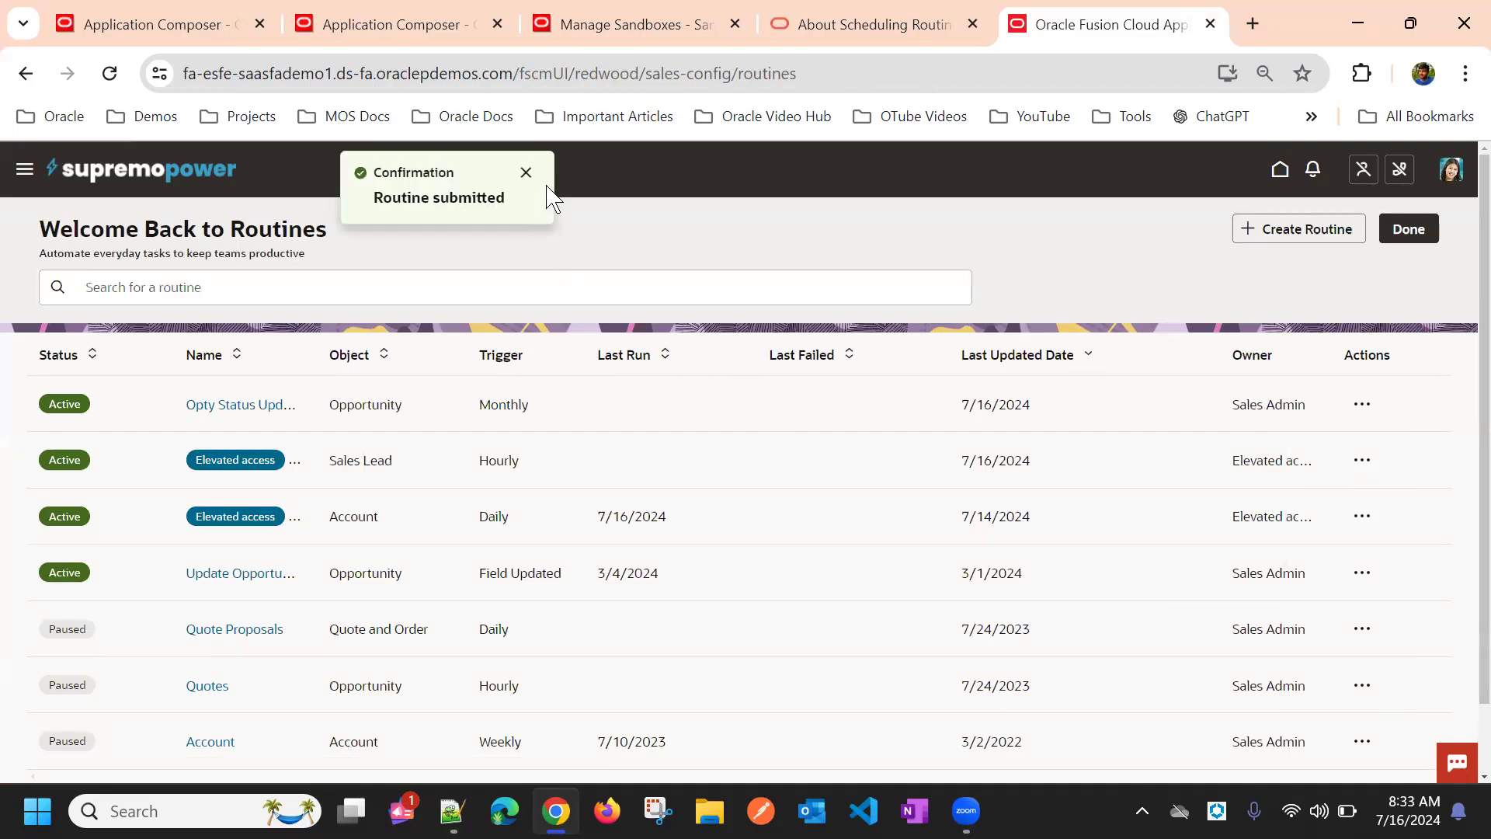
pyautogui.click(528, 172)
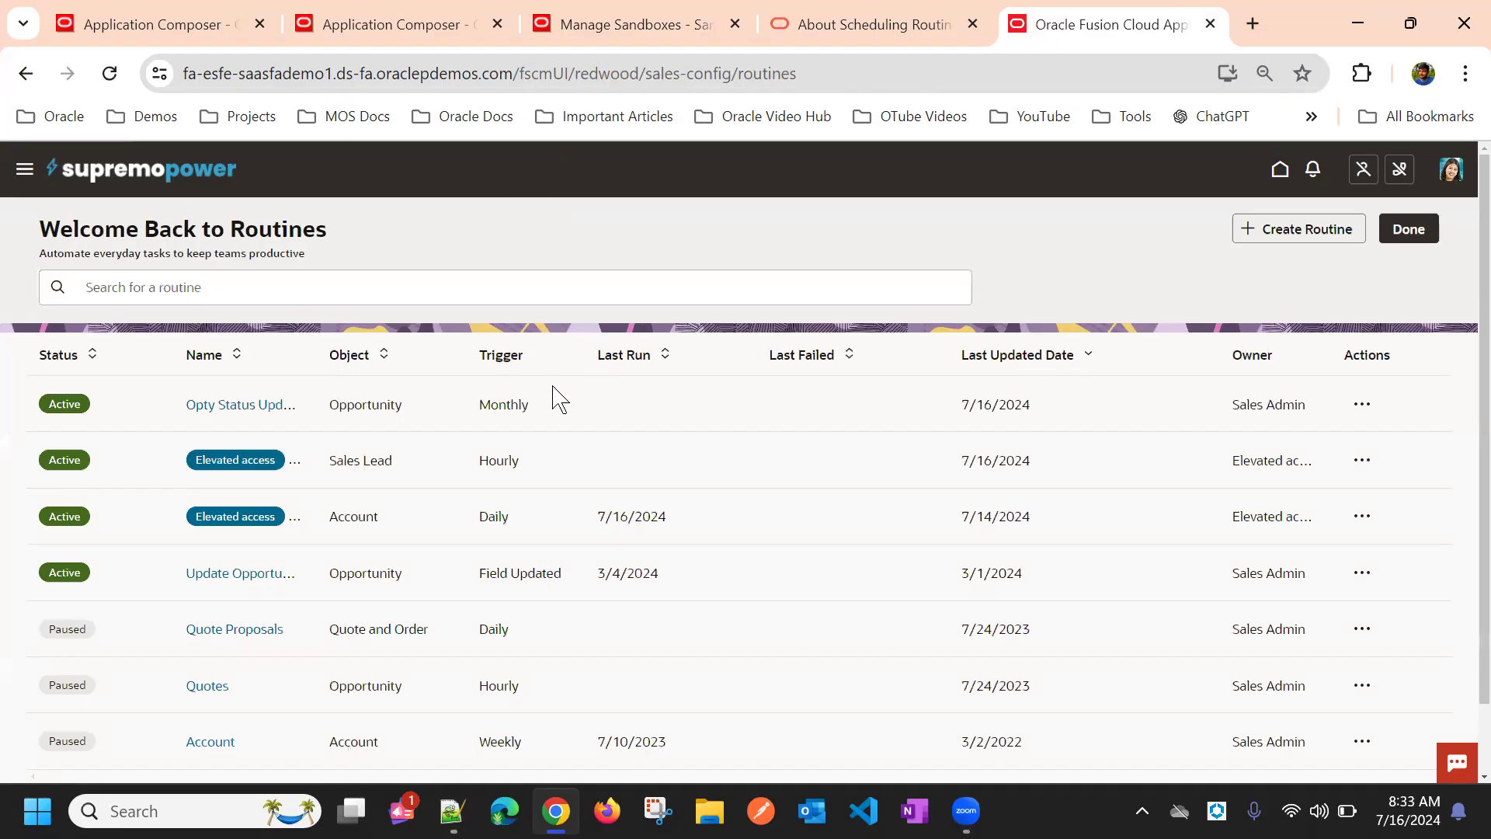
# Open the run history of the Opty Status Update to Open routine and refresh it repeatedly to check the run's progress
pyautogui.click(1370, 409)
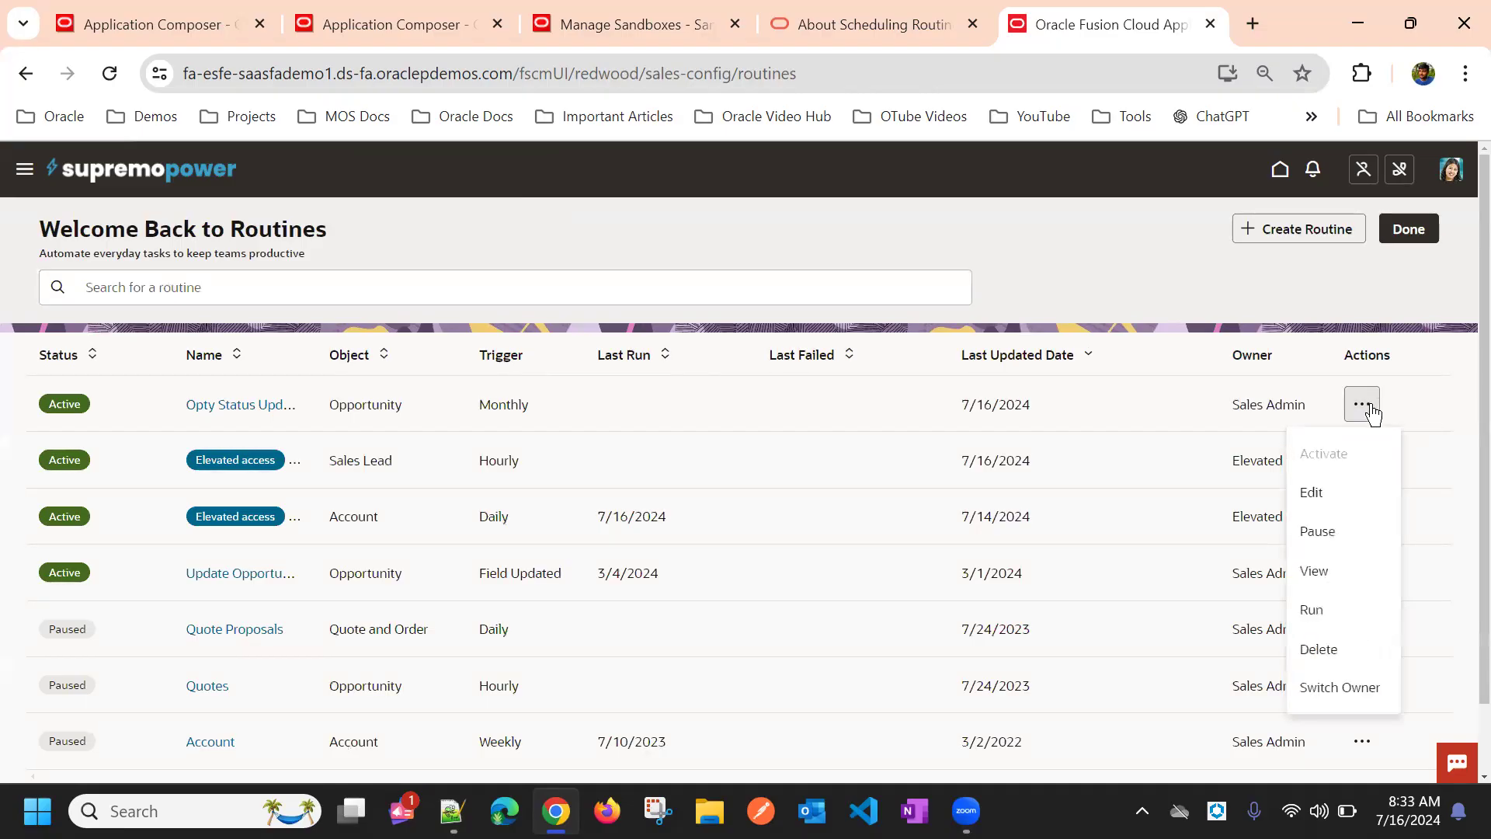
pyautogui.click(1319, 576)
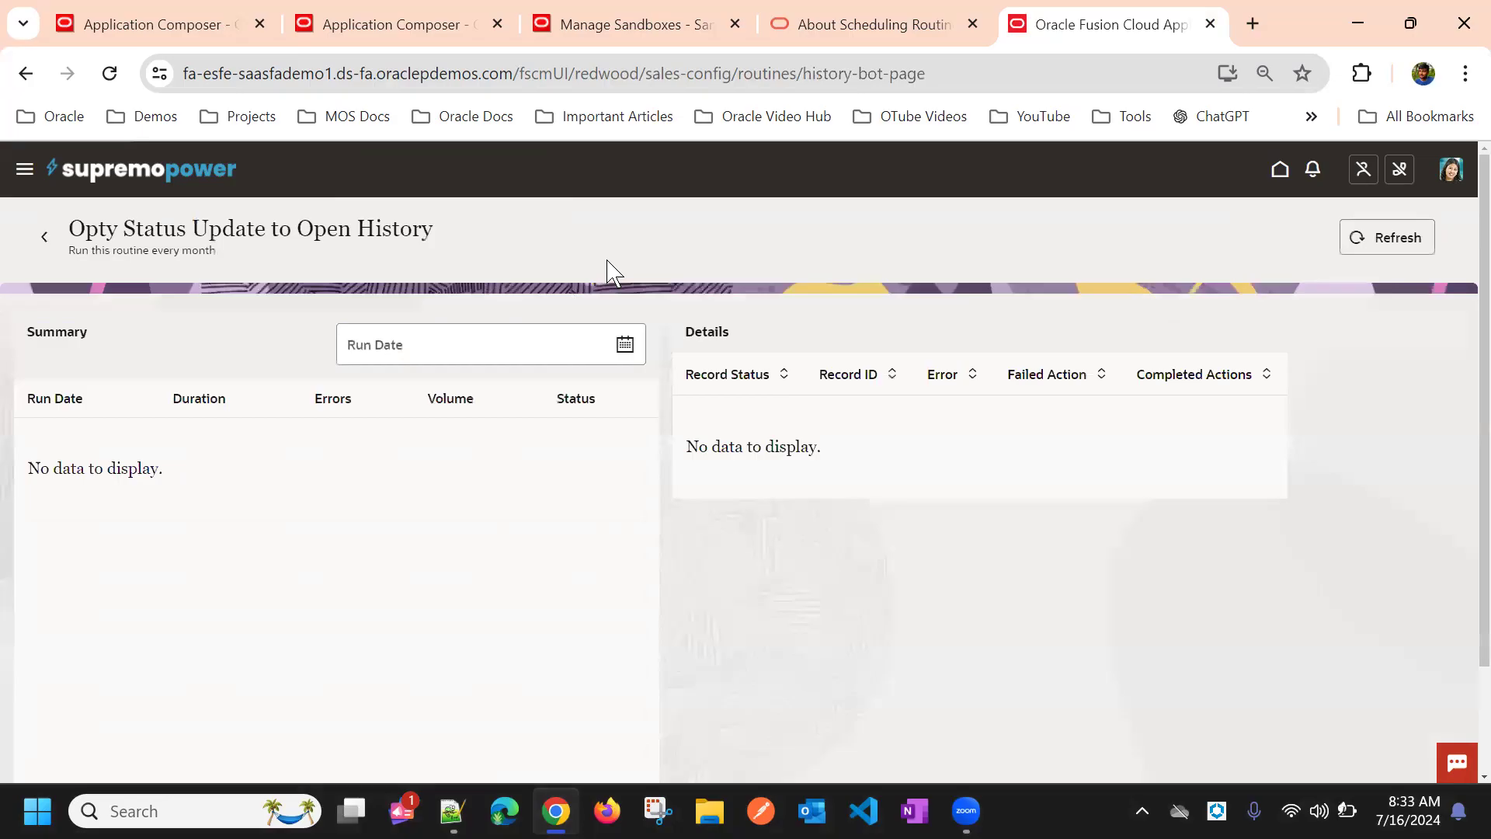
pyautogui.click(1363, 243)
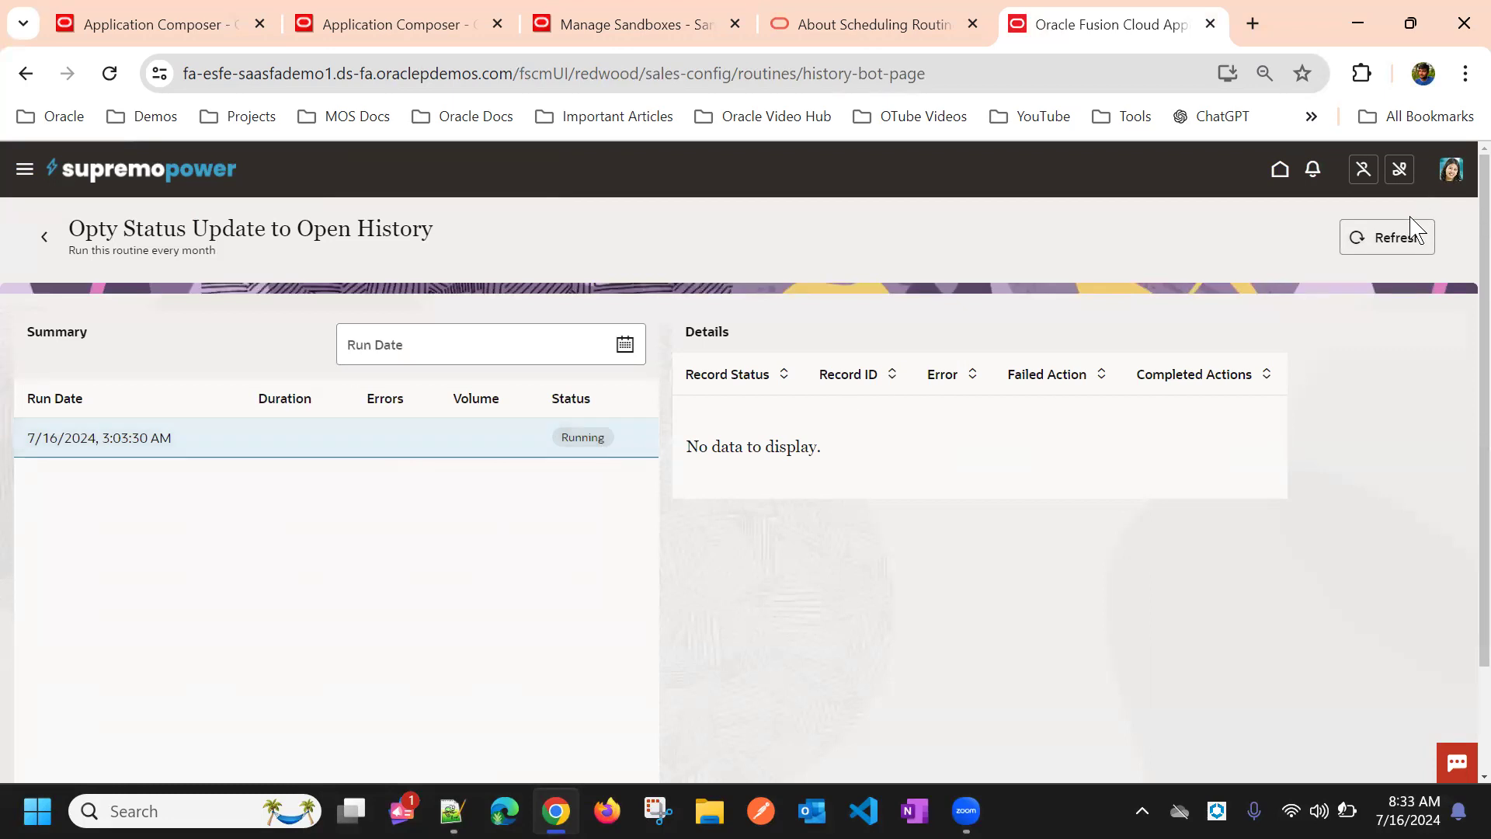
pyautogui.click(1414, 238)
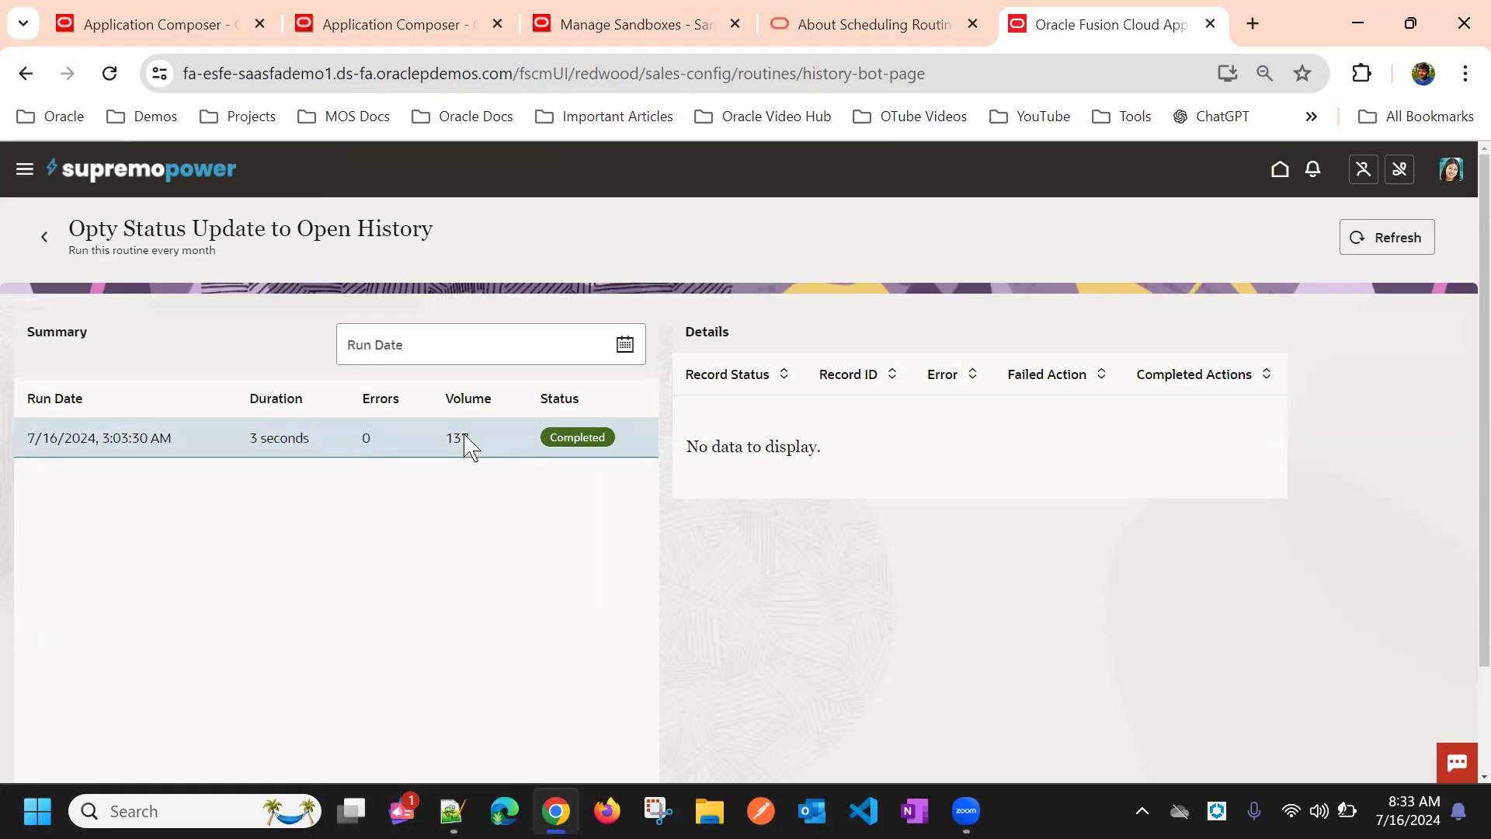
pyautogui.click(1408, 240)
pyautogui.click(1382, 235)
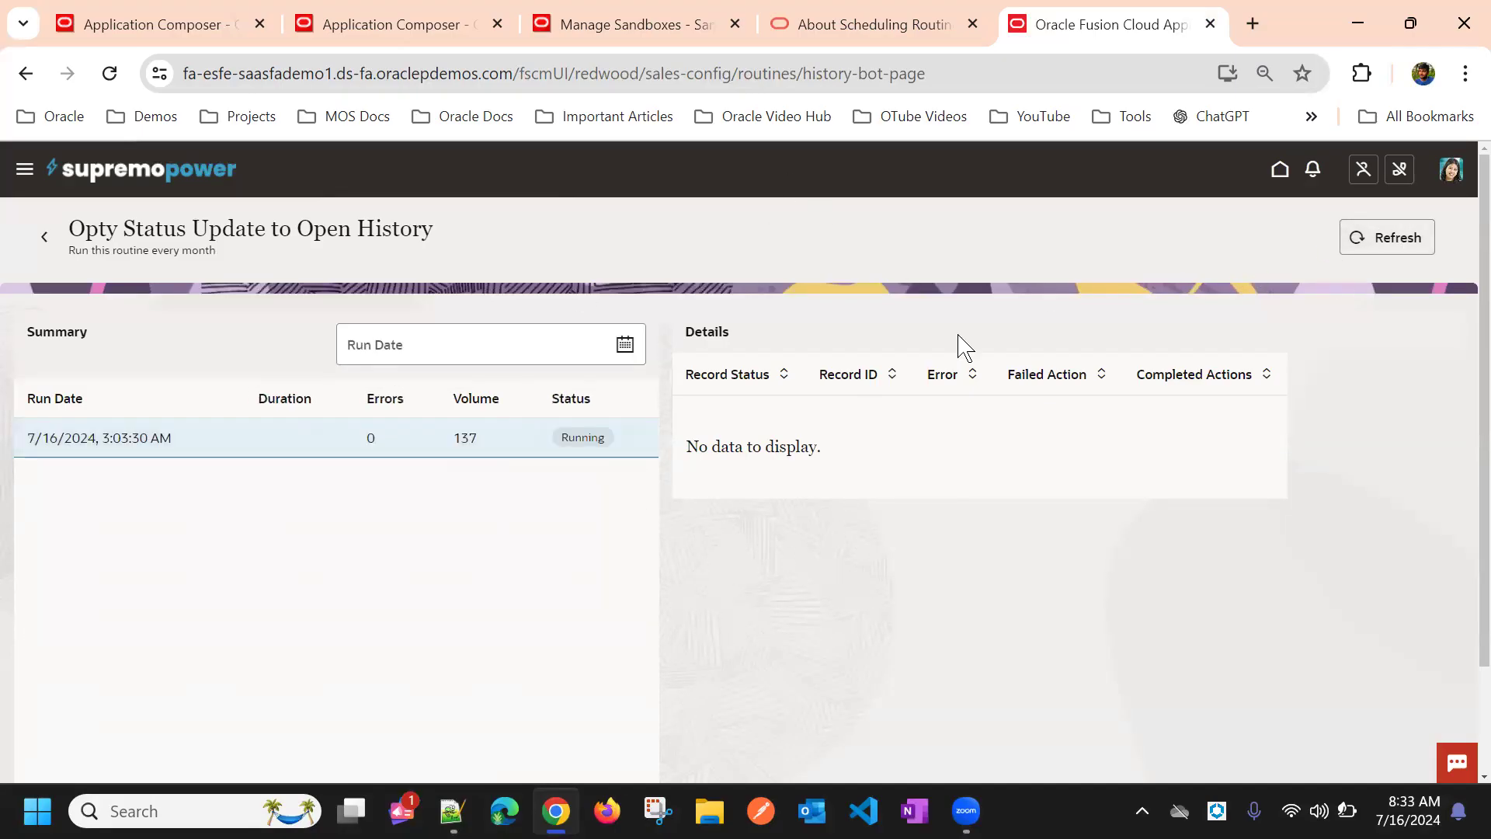
pyautogui.click(1355, 237)
# Switch to the second Application Composer browser tab, acknowledge the sandbox warning, and open Opportunities under Redwood Sales
pyautogui.click(420, 23)
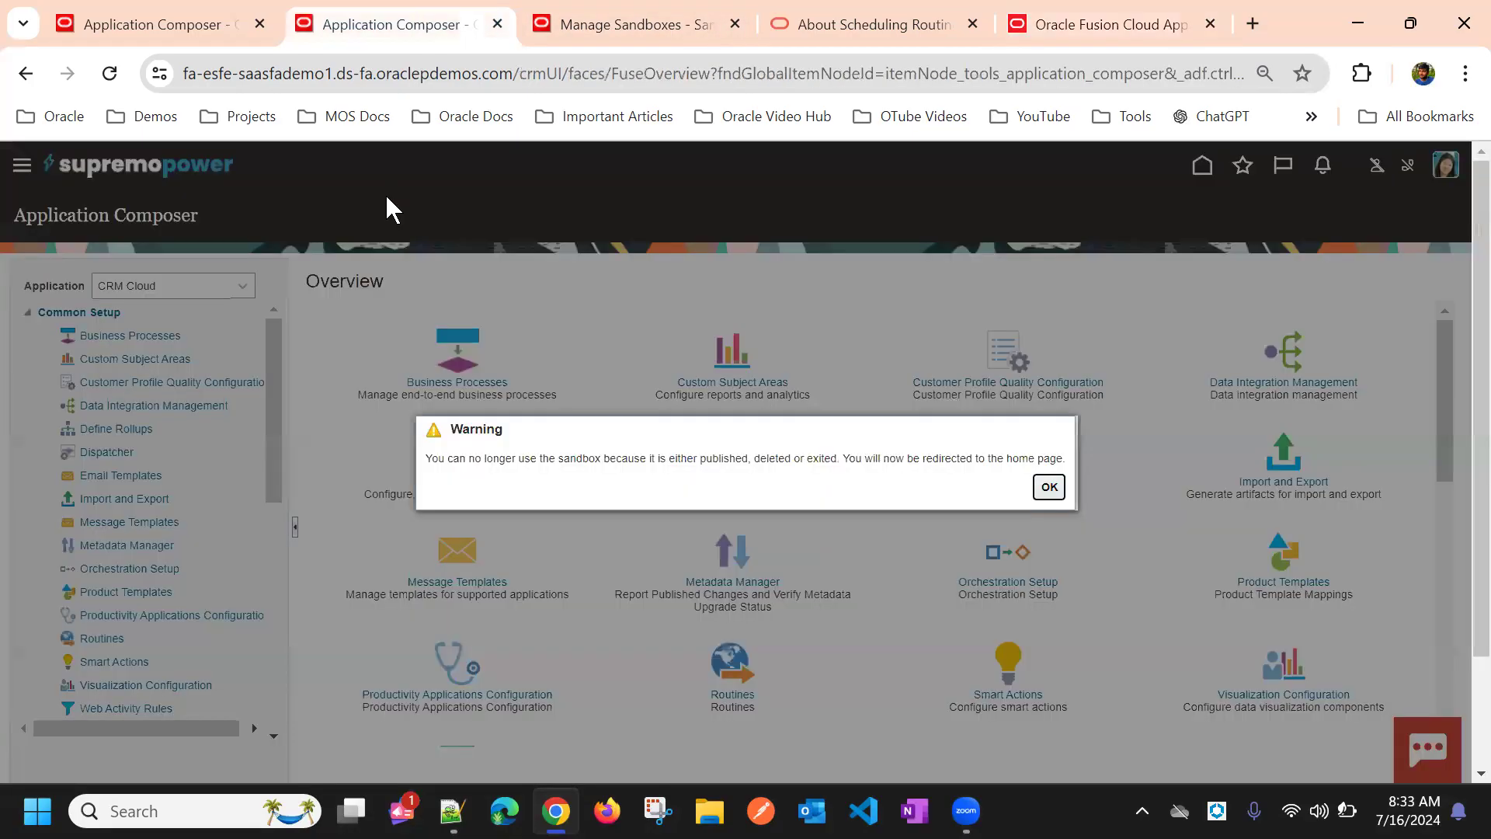
pyautogui.click(1047, 487)
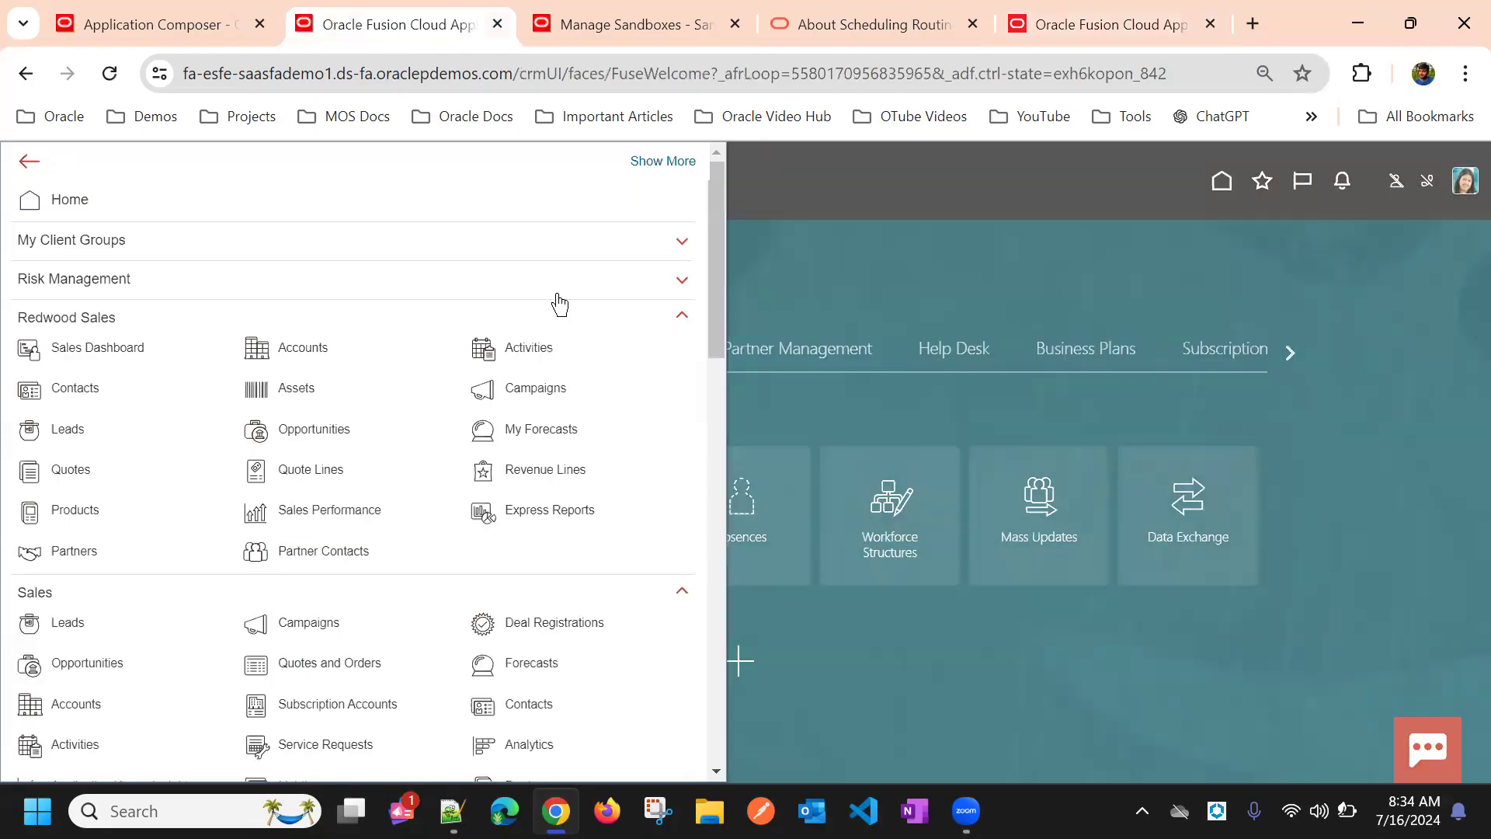
pyautogui.click(585, 352)
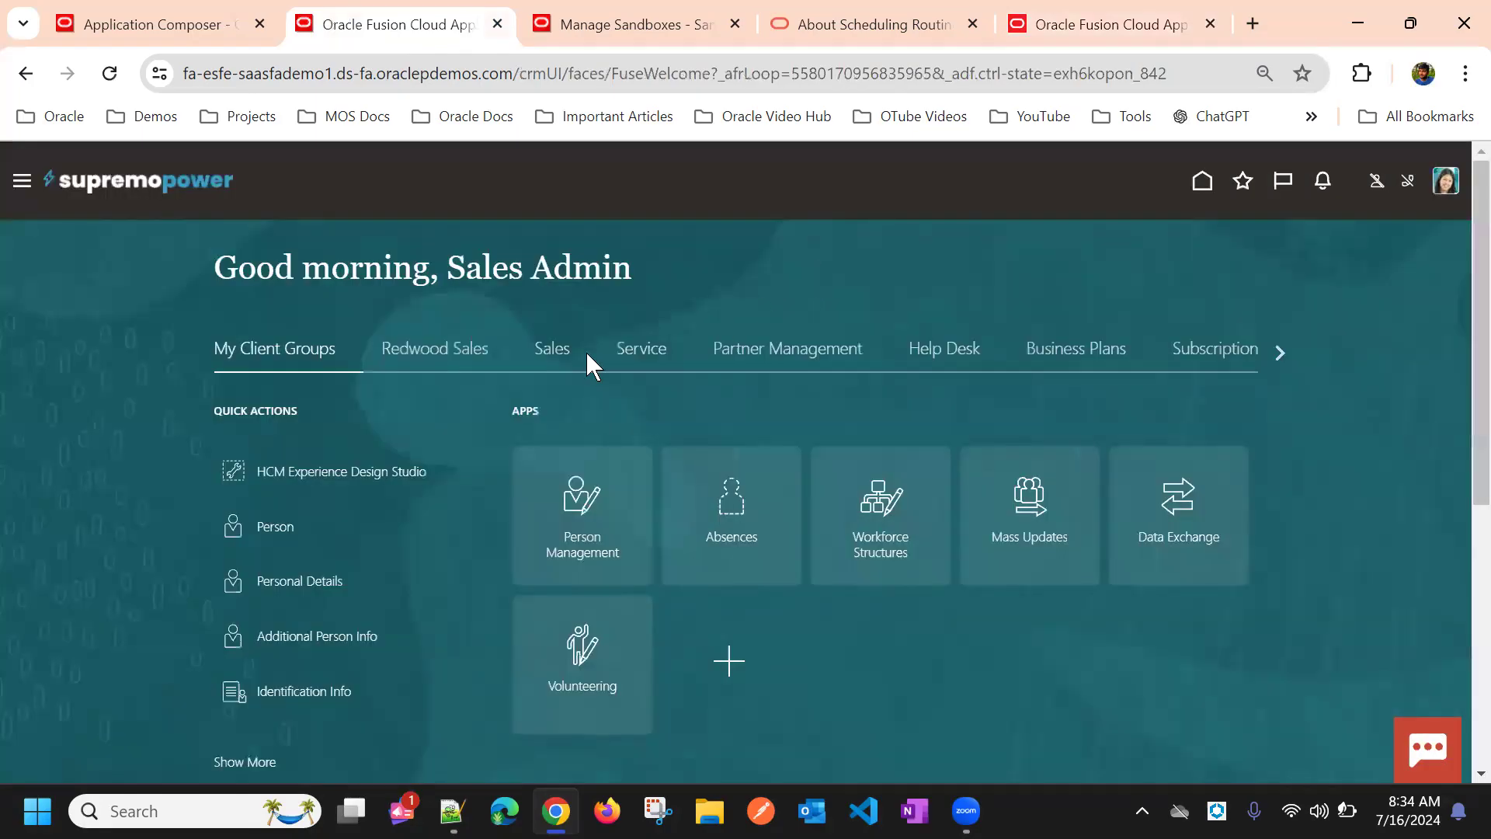
pyautogui.click(474, 350)
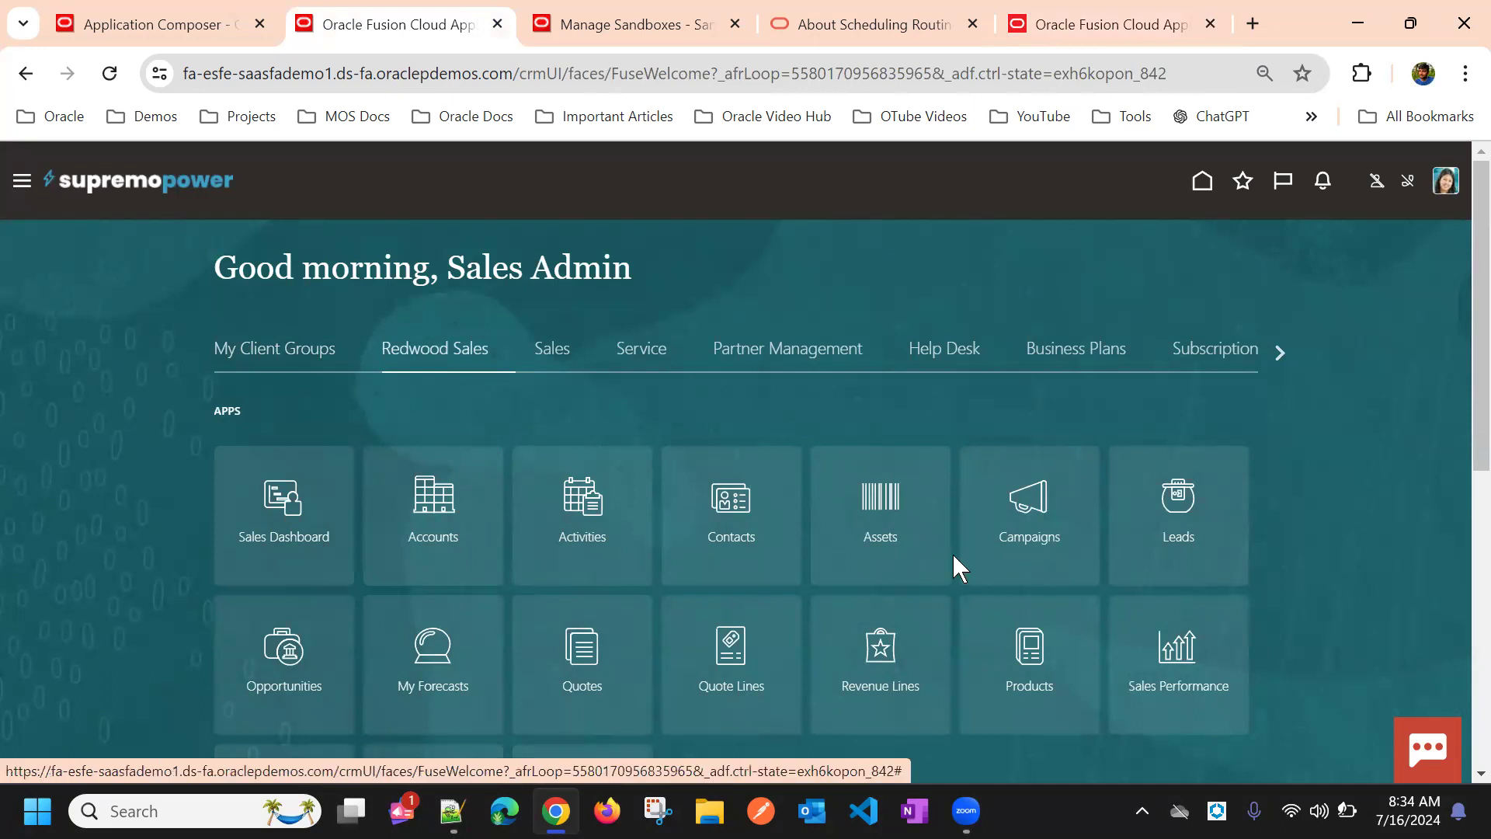
pyautogui.click(284, 653)
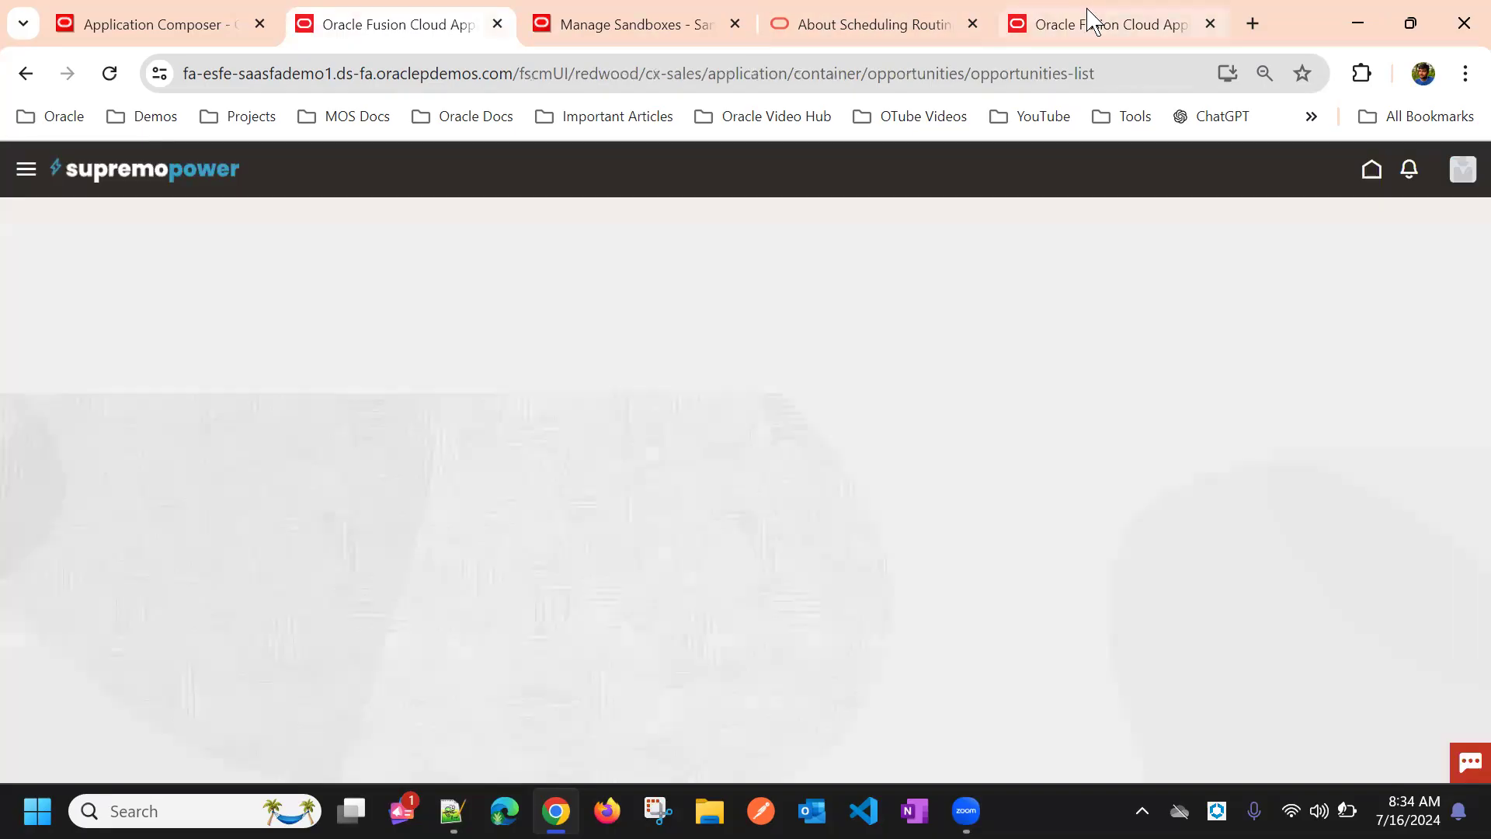
# Return to the Routines list in its browser tab and open the Opty Status Update to Open routine at its Rules stage
pyautogui.click(1087, 19)
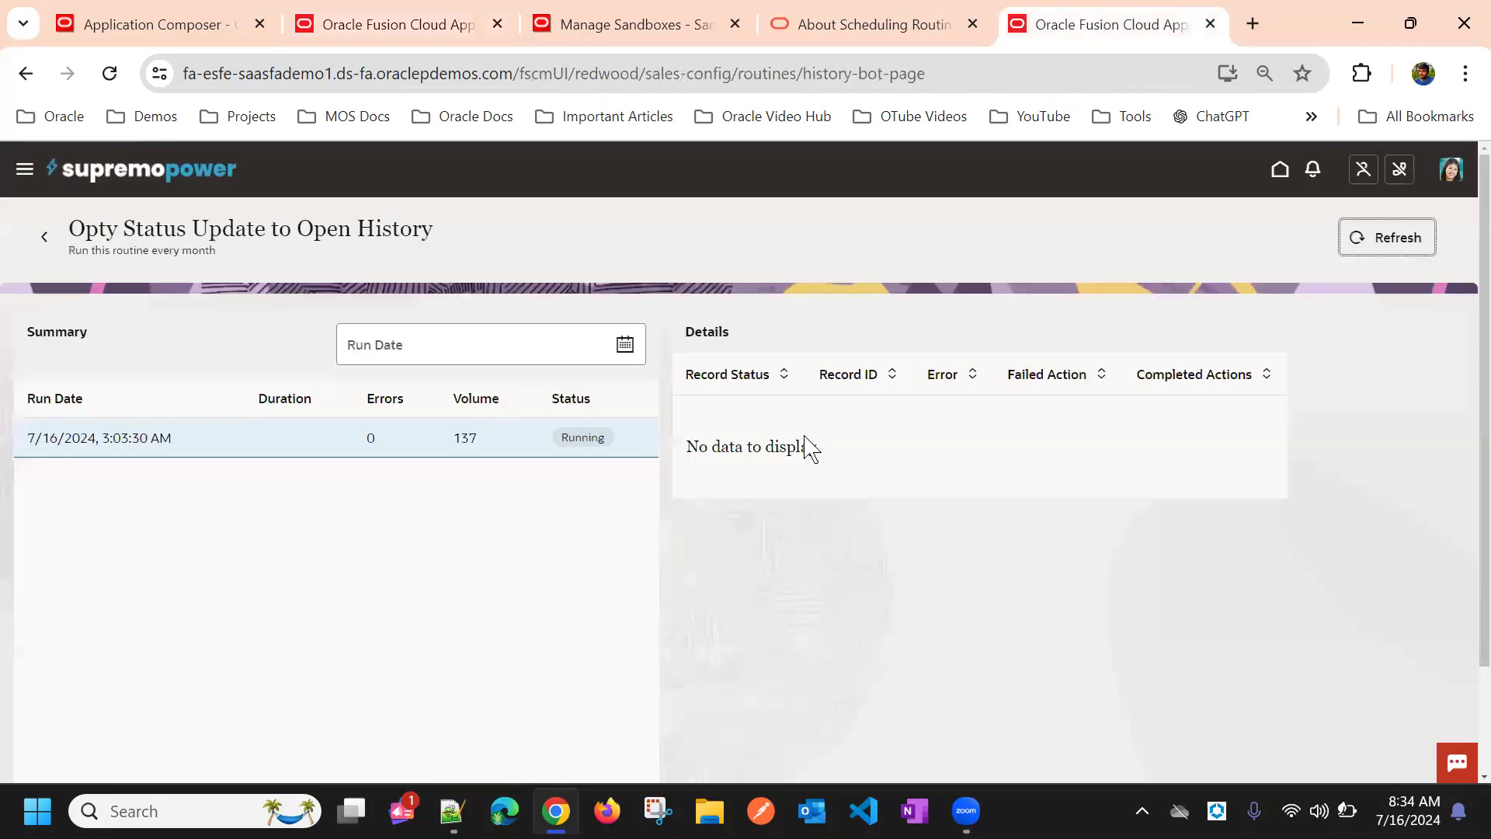
pyautogui.click(44, 237)
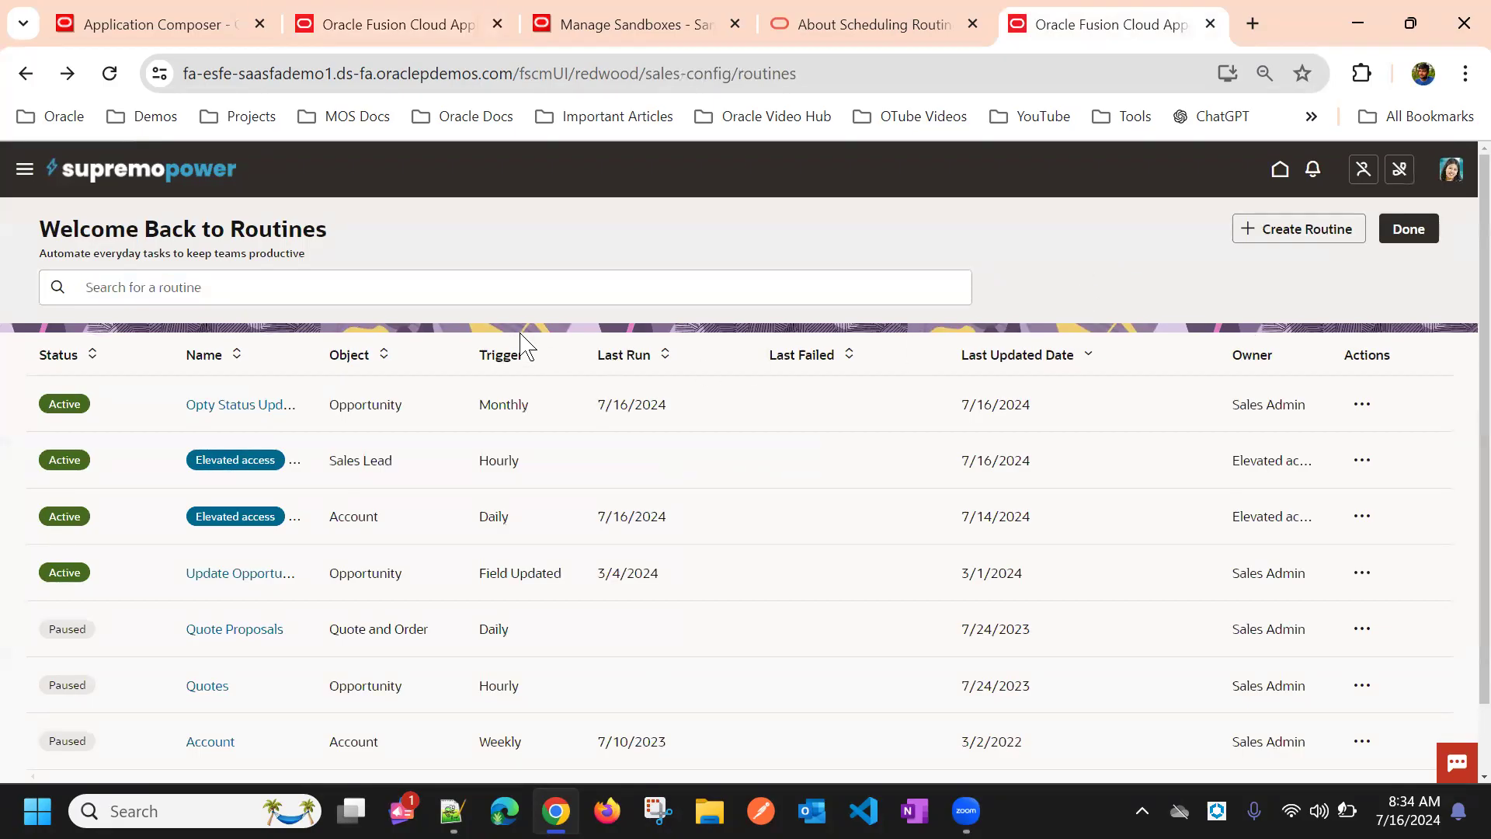
pyautogui.click(256, 407)
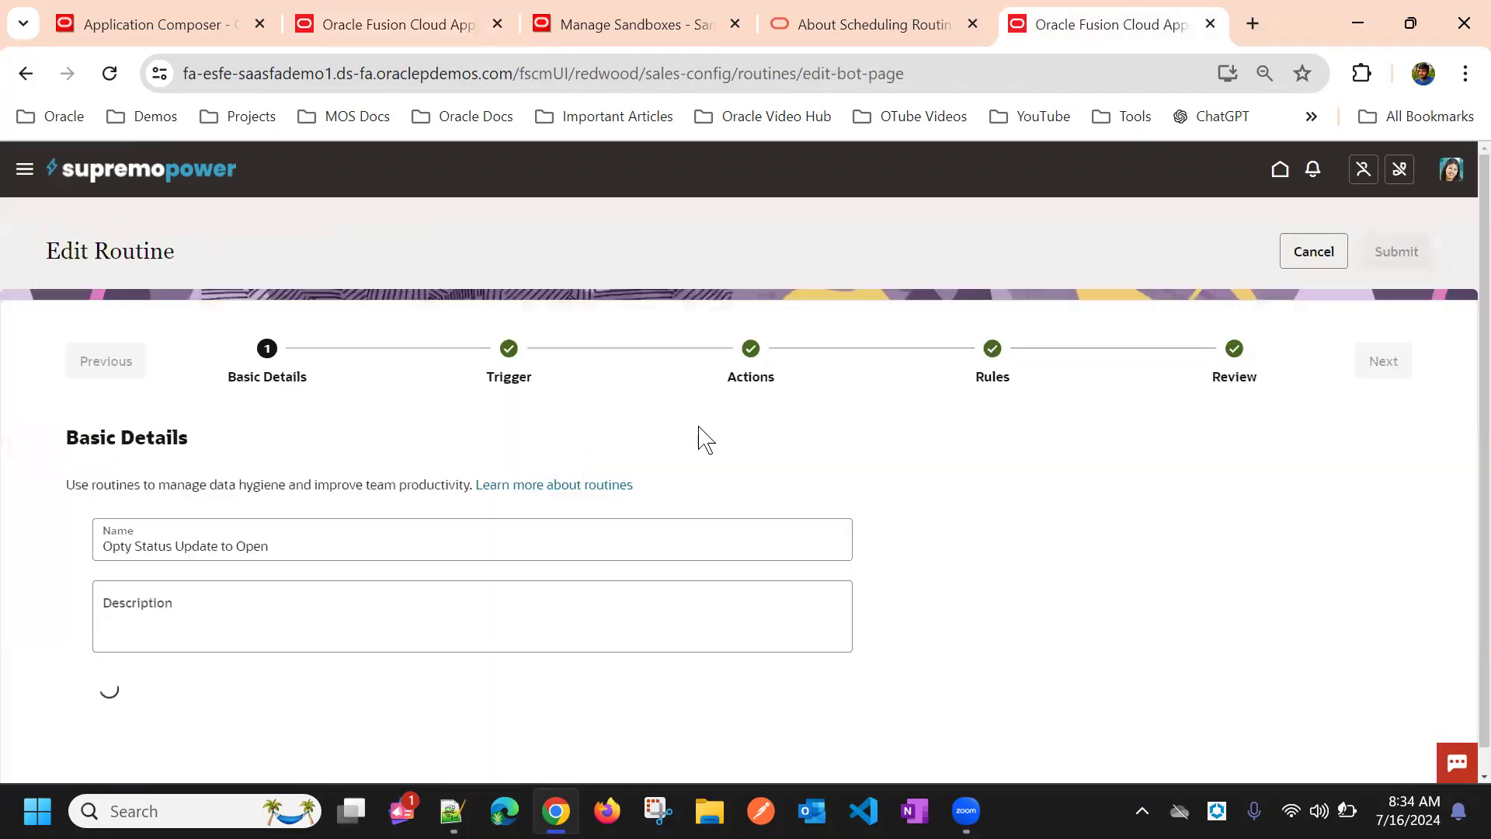
pyautogui.click(960, 373)
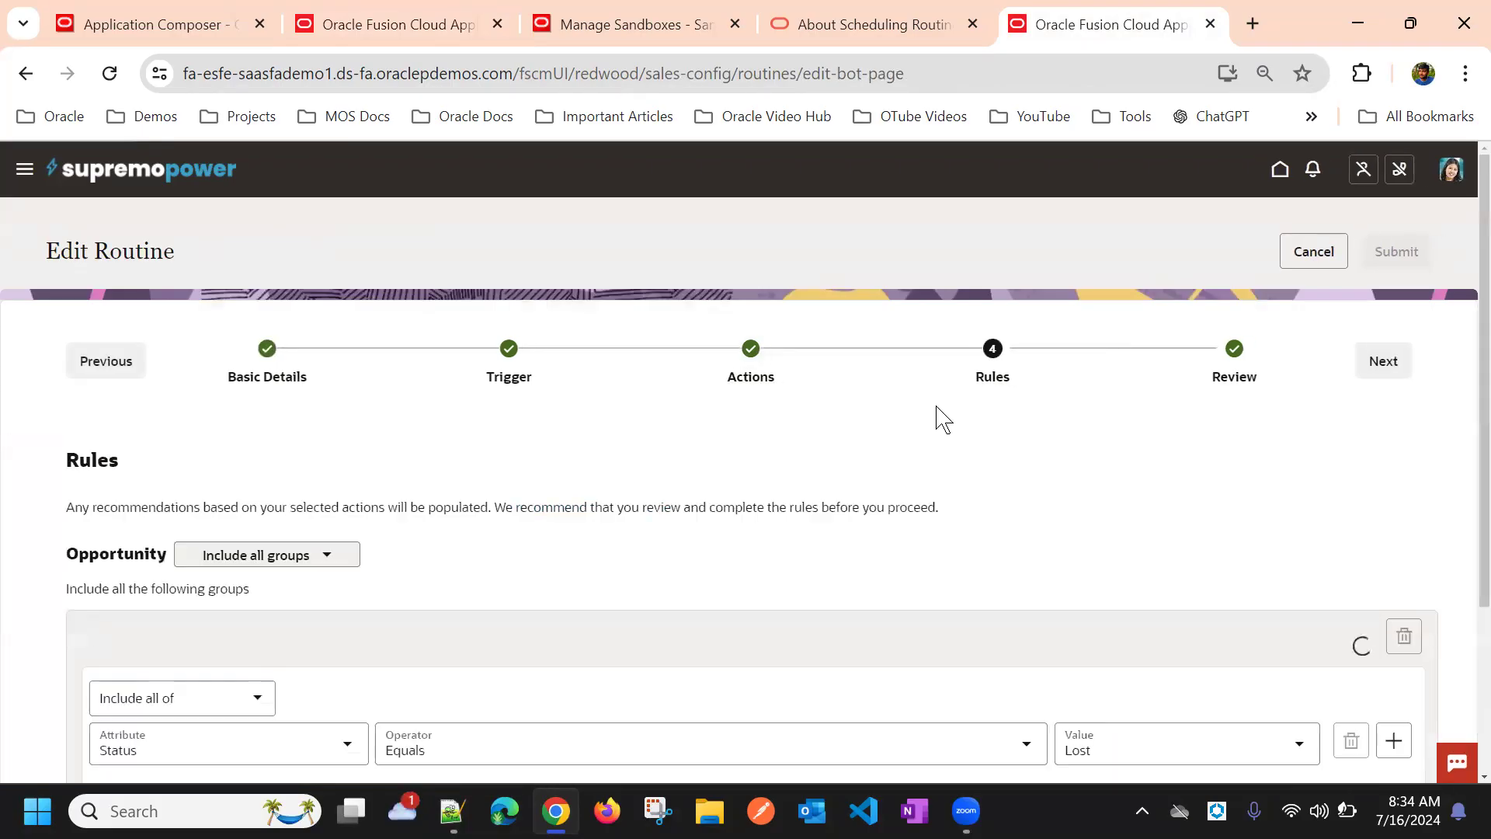
# Examine how many opportunities meet the routine's Status Equals Lost rule, both overall and within its group
pyautogui.scroll(-2, 948, 420)
pyautogui.scroll(-1, 971, 435)
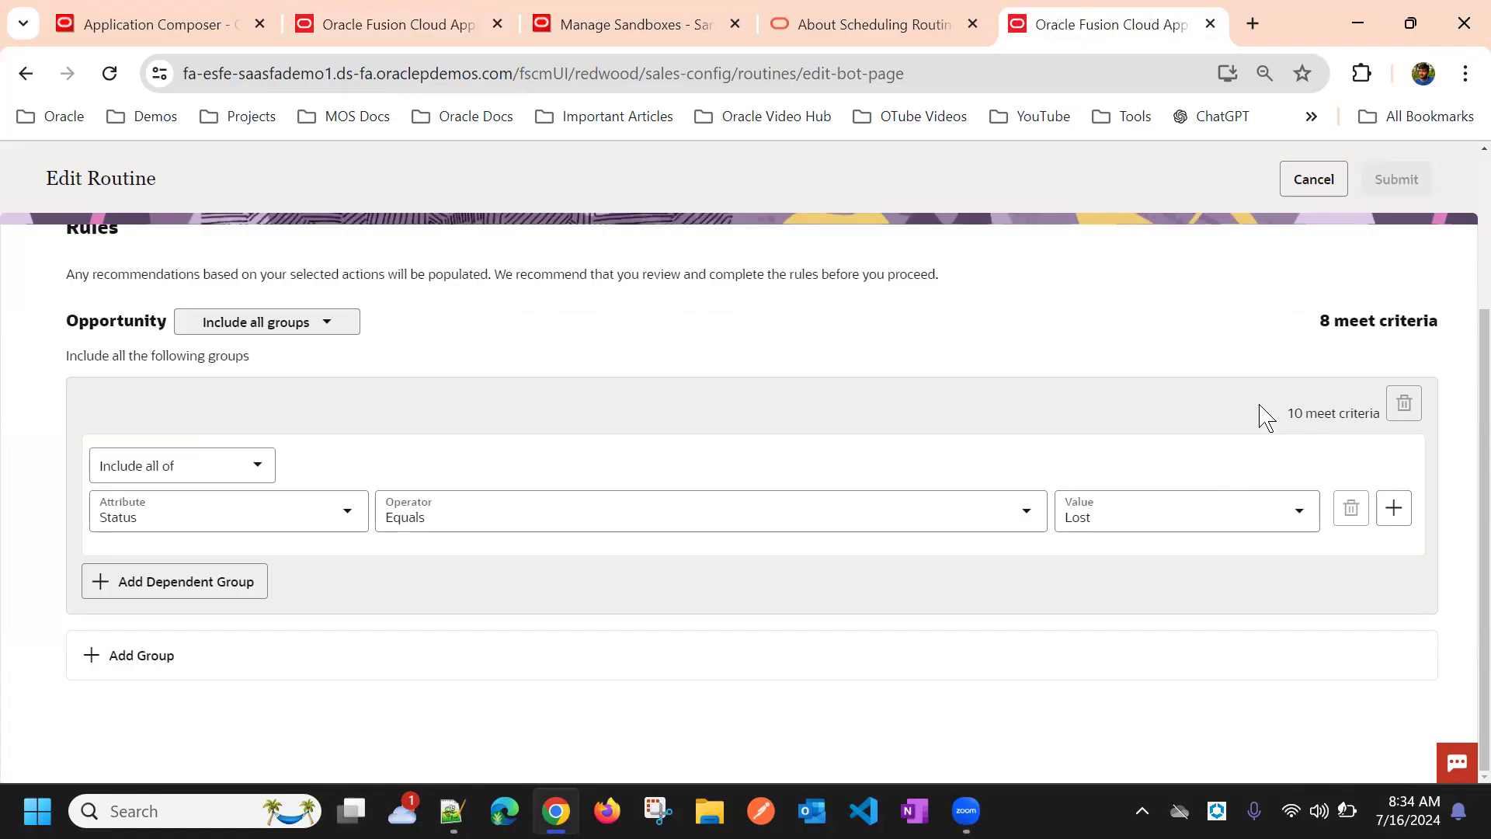
pyautogui.scroll(3, 1185, 439)
pyautogui.scroll(-3, 1227, 435)
pyautogui.scroll(2, 1324, 415)
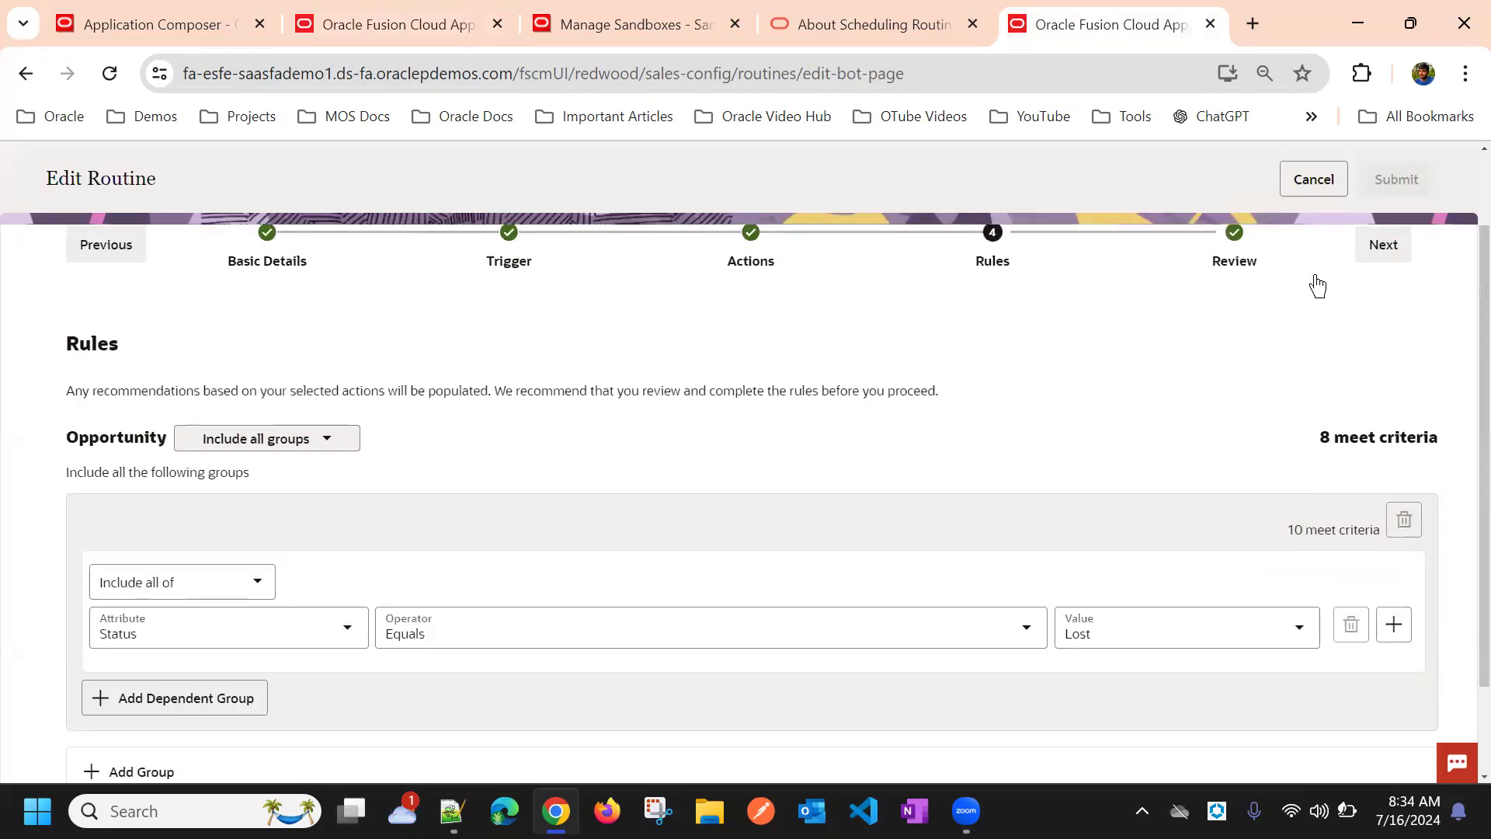
pyautogui.scroll(-2, 1116, 470)
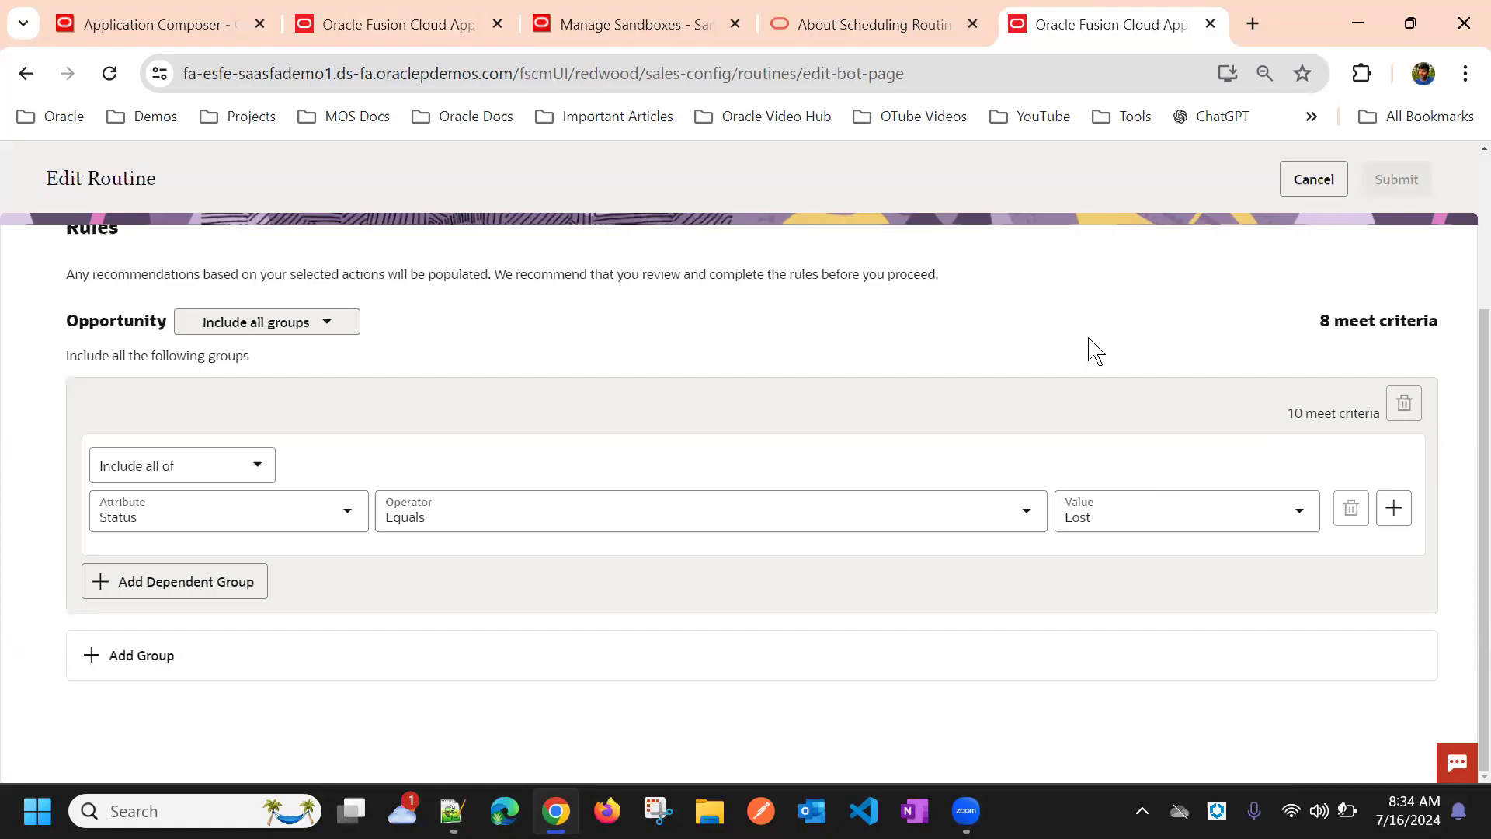
pyautogui.scroll(2, 1092, 352)
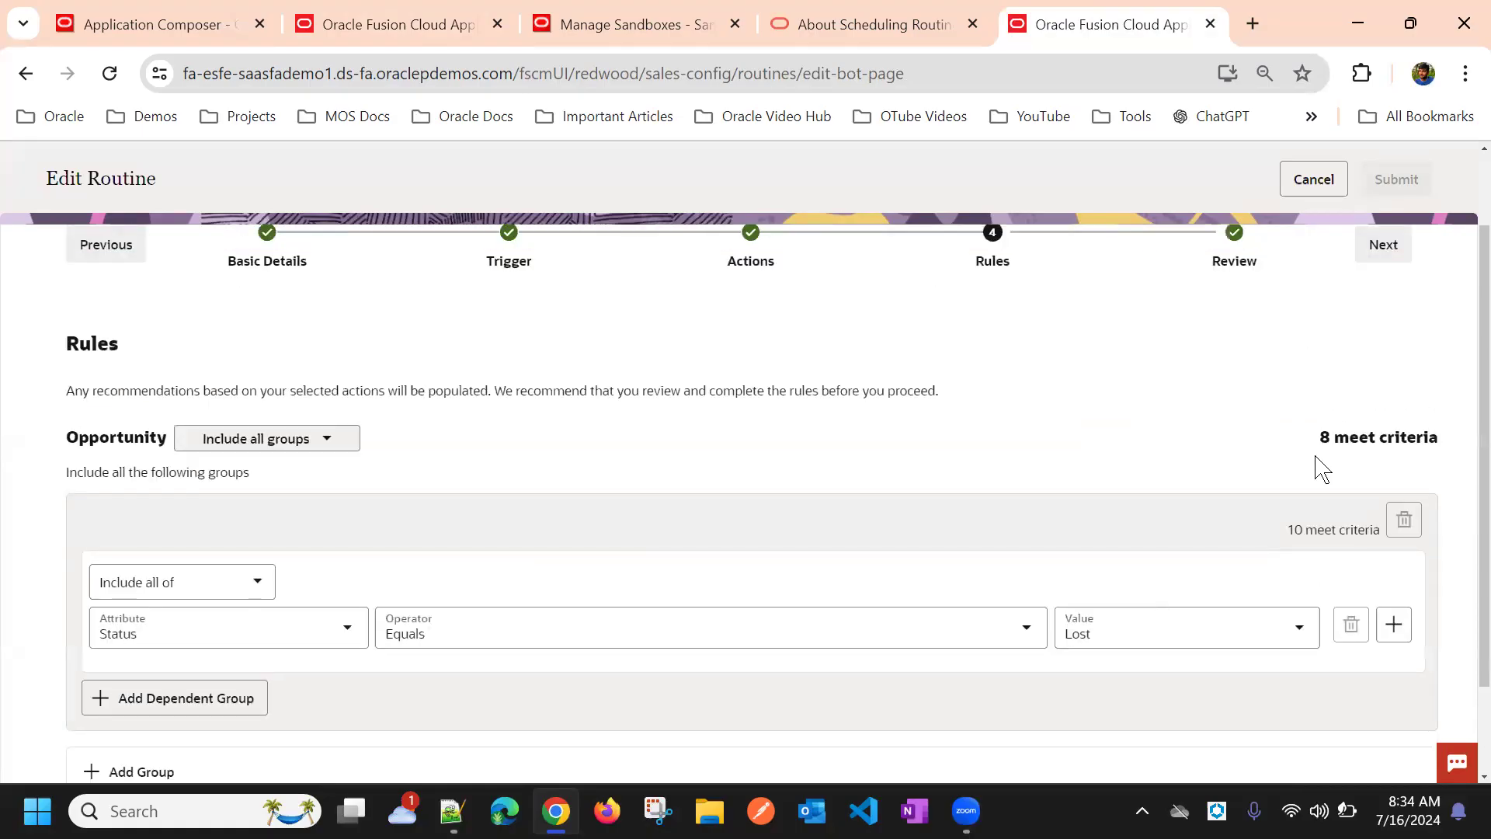
pyautogui.moveTo(1324, 444); pyautogui.dragTo(1449, 452)
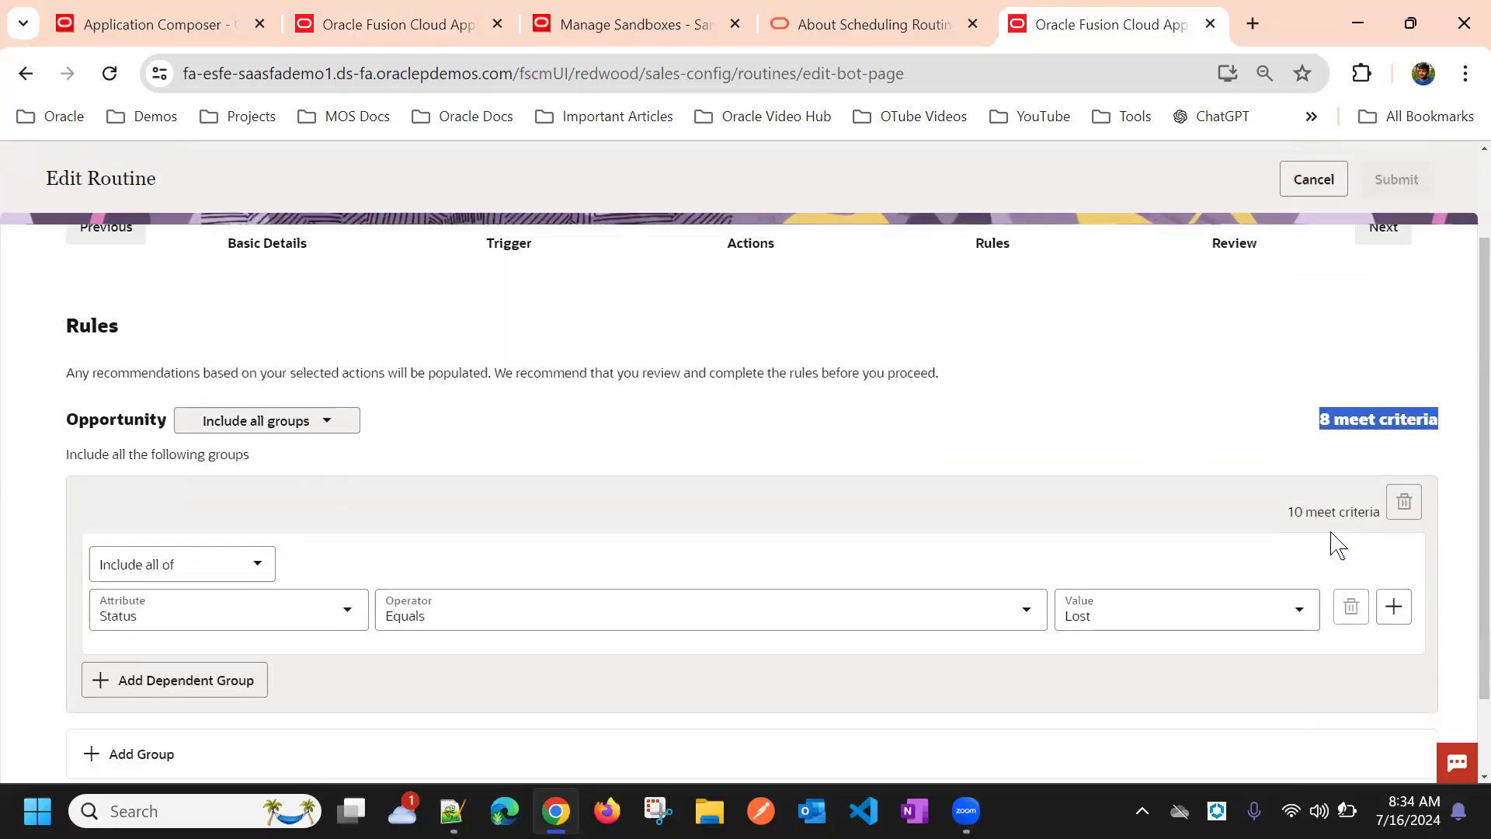
pyautogui.click(1318, 509)
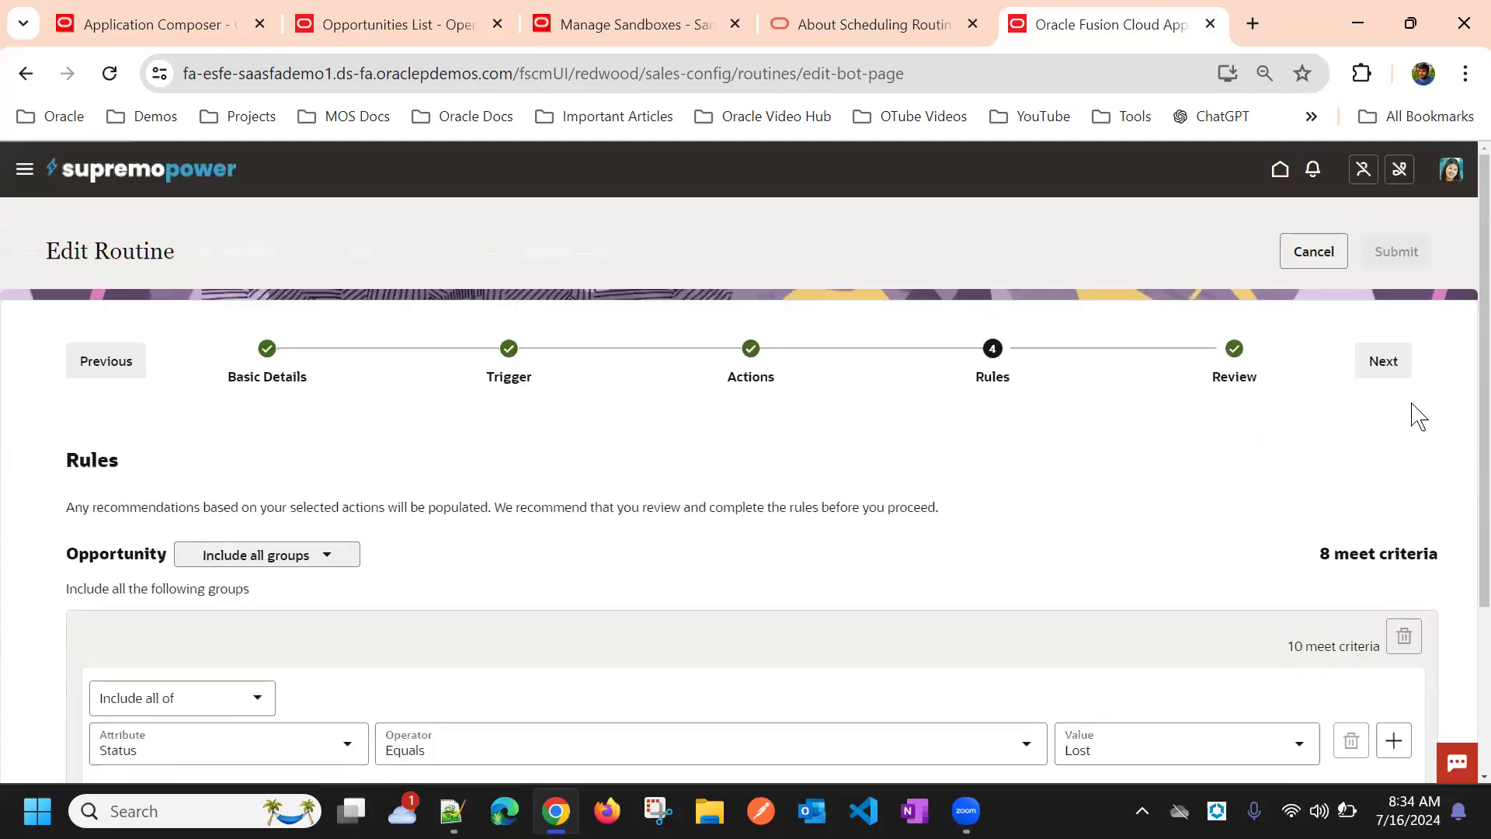
# Advance the Opty Status Update to Open routine to its Review stage and submit it
pyautogui.click(1387, 362)
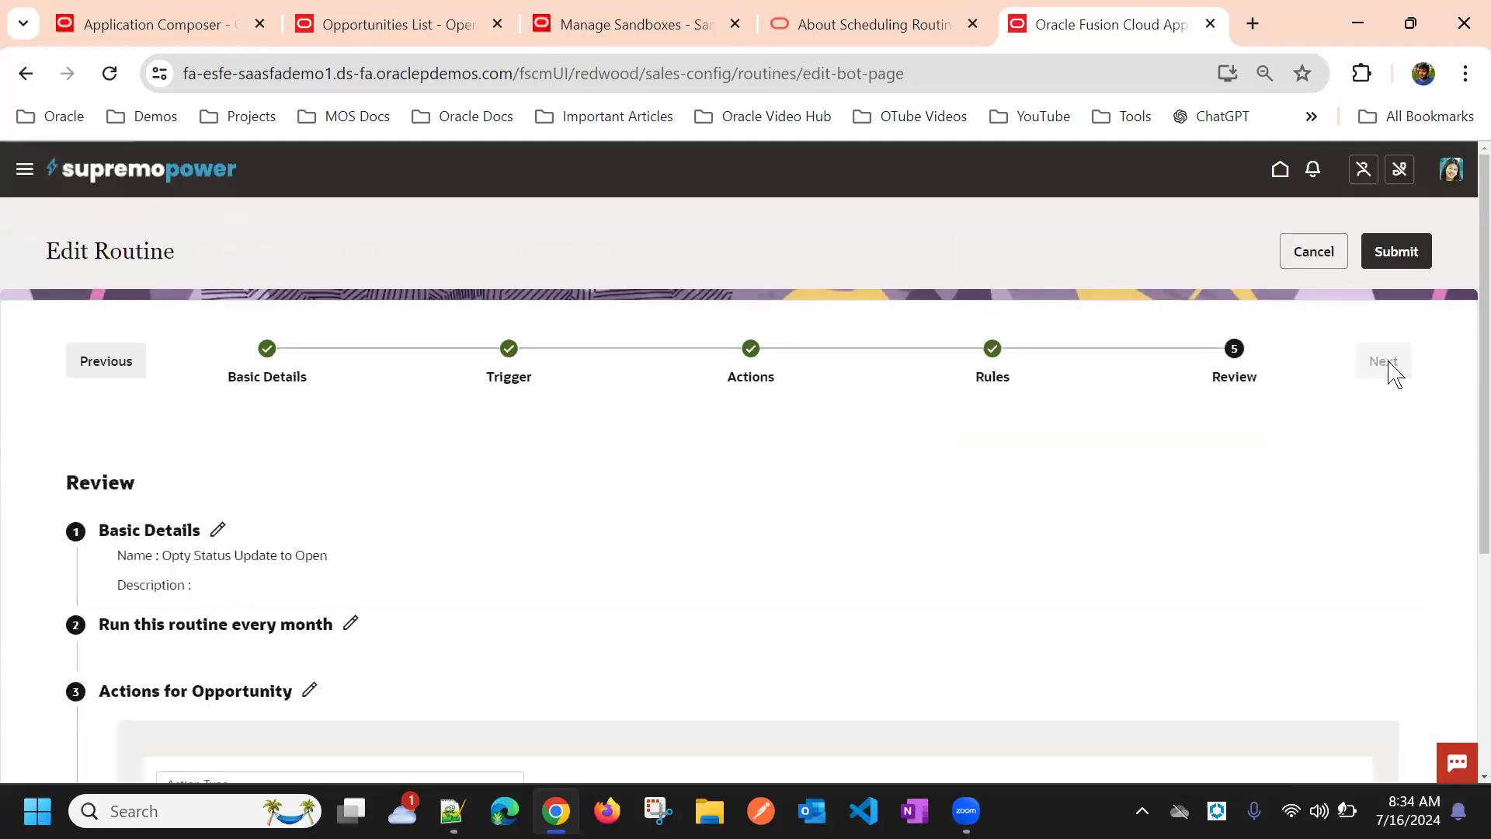
pyautogui.click(1416, 256)
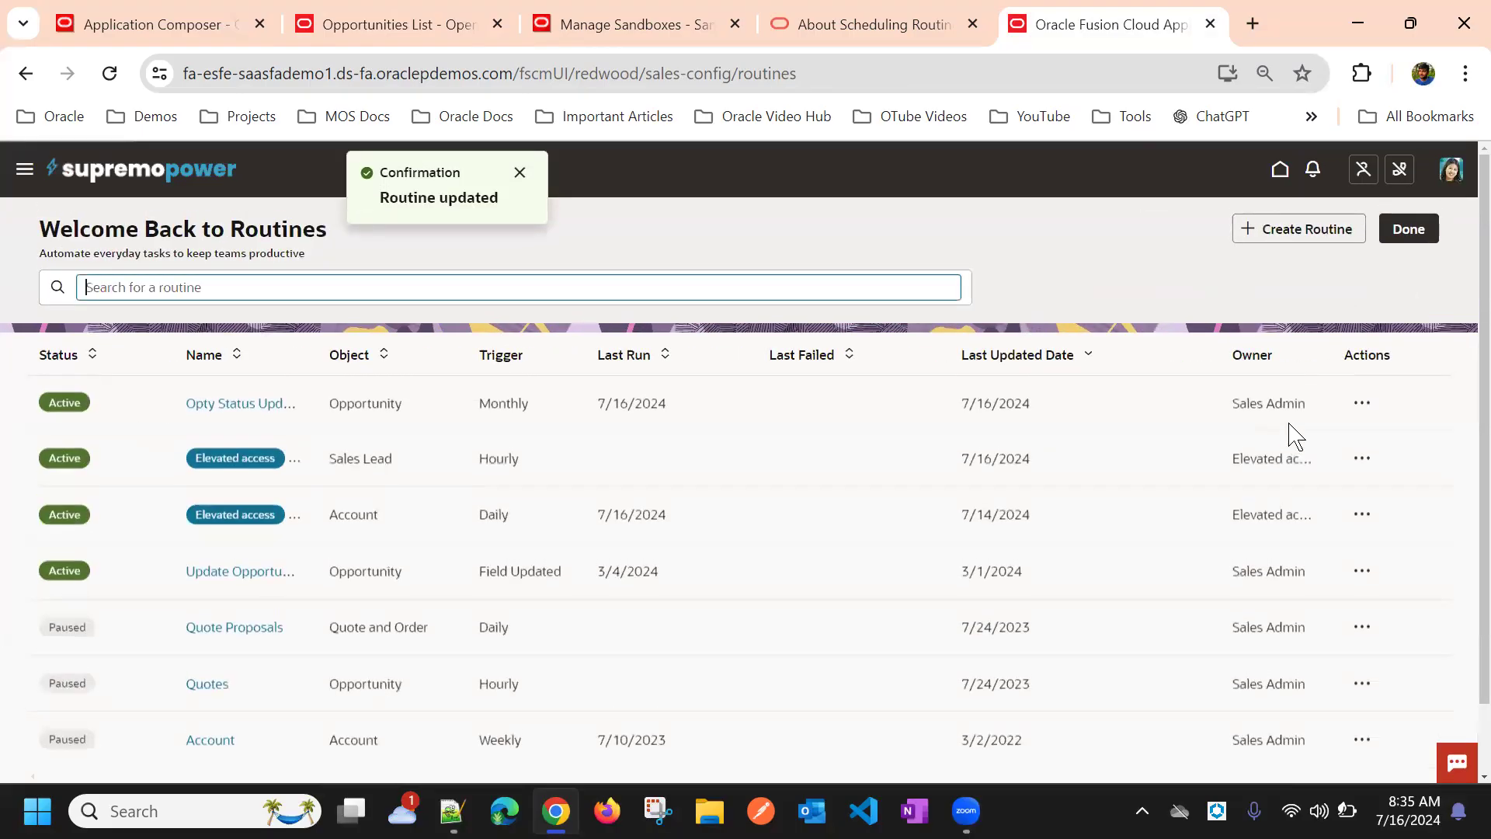
pyautogui.click(1368, 411)
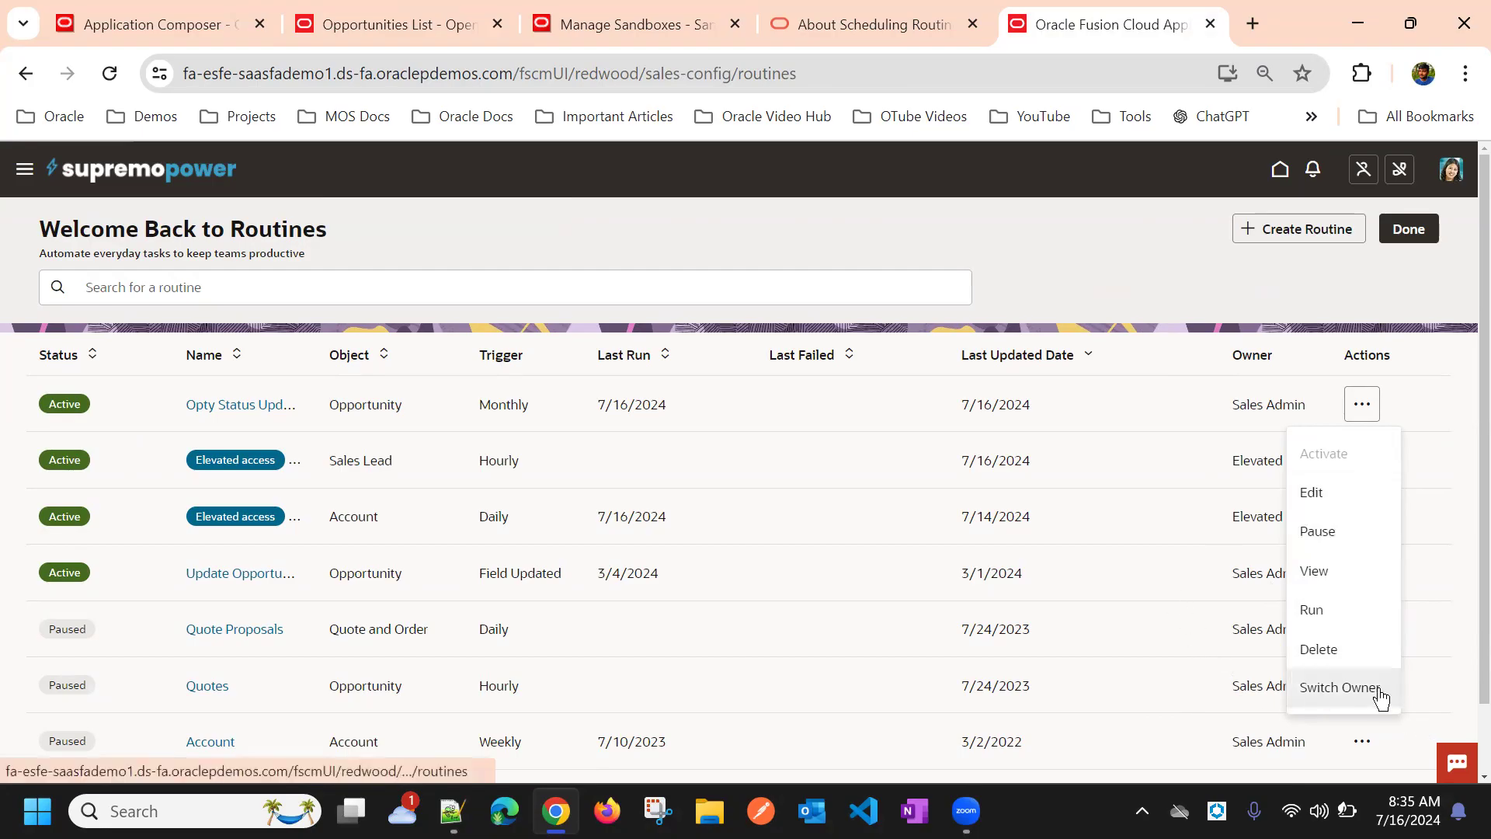
pyautogui.click(1340, 687)
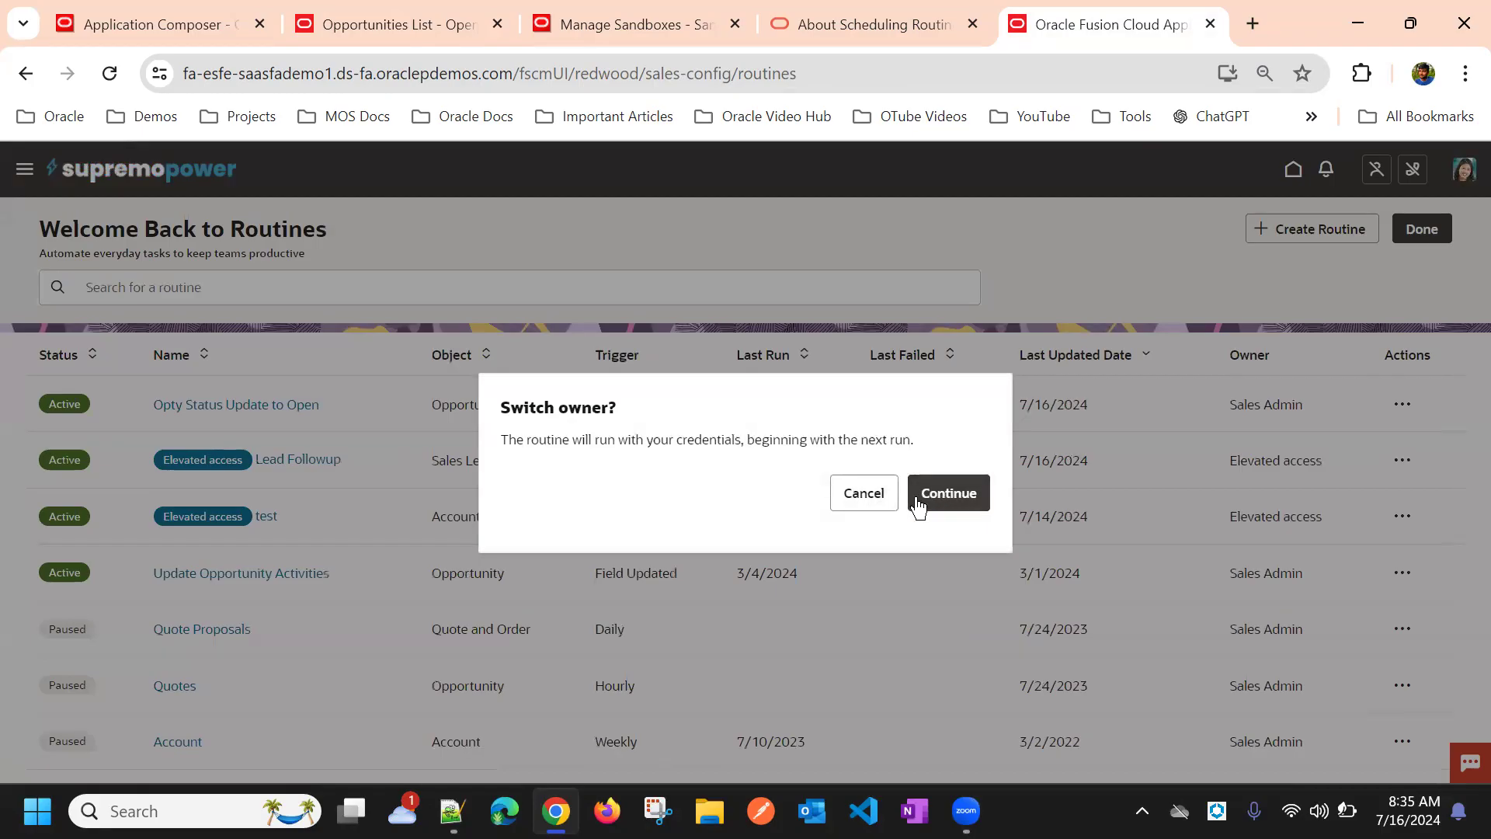
pyautogui.click(893, 493)
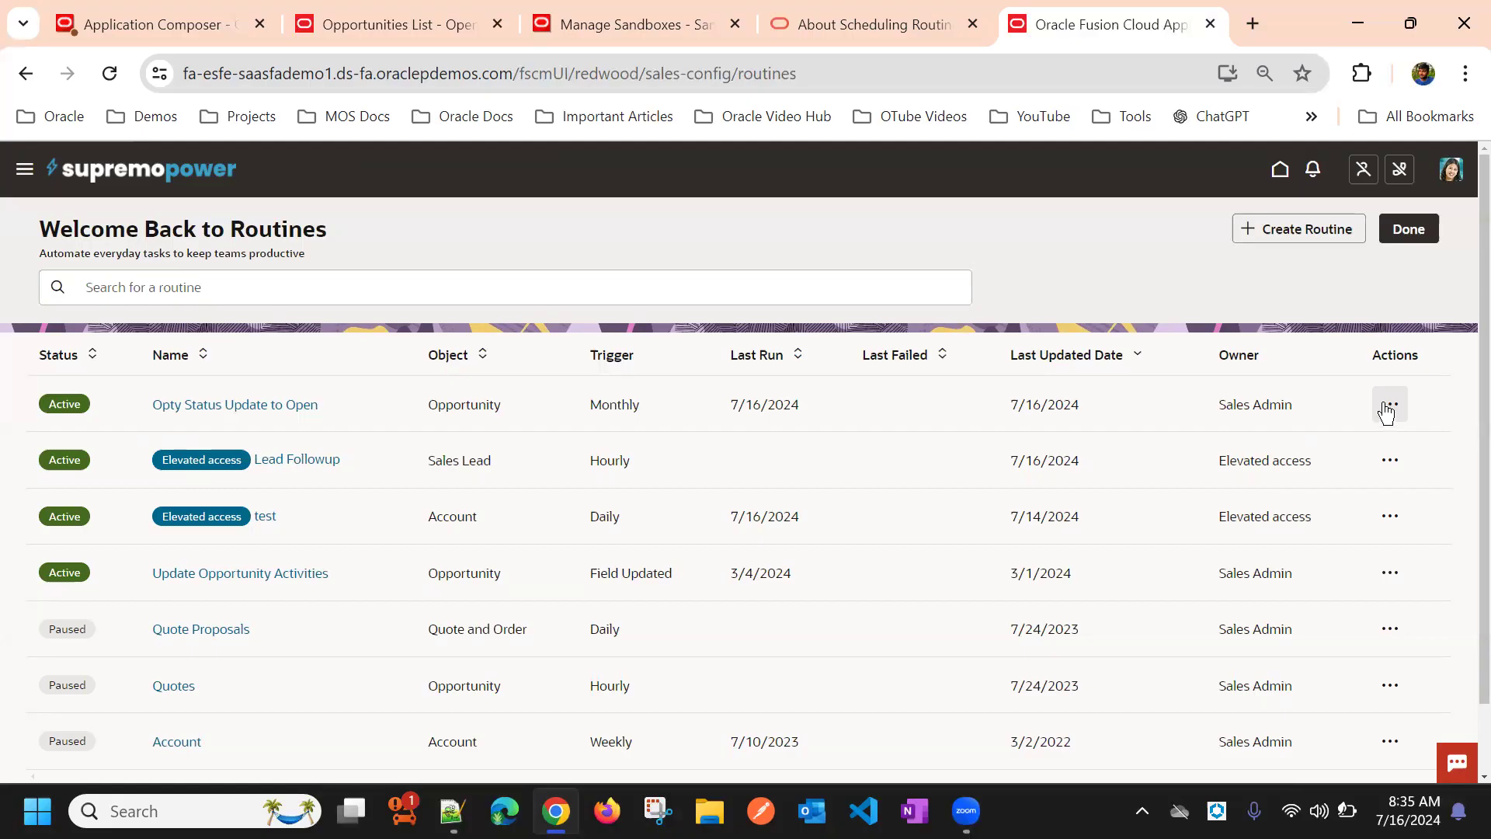
# Switch the owner of the Opty Status Update to Open routine so it runs with the current user's credentials
pyautogui.click(1387, 403)
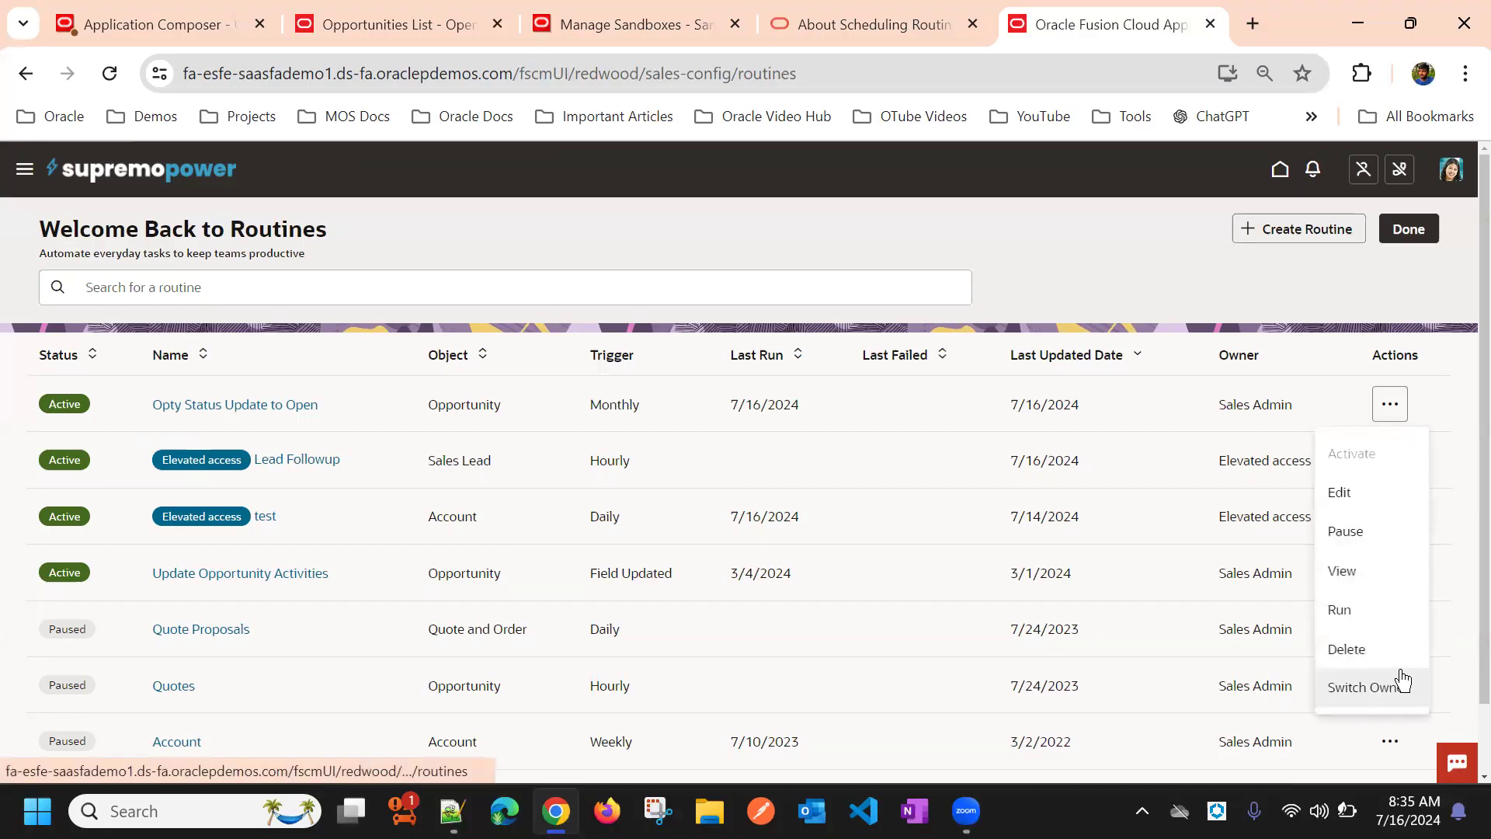
pyautogui.click(1402, 682)
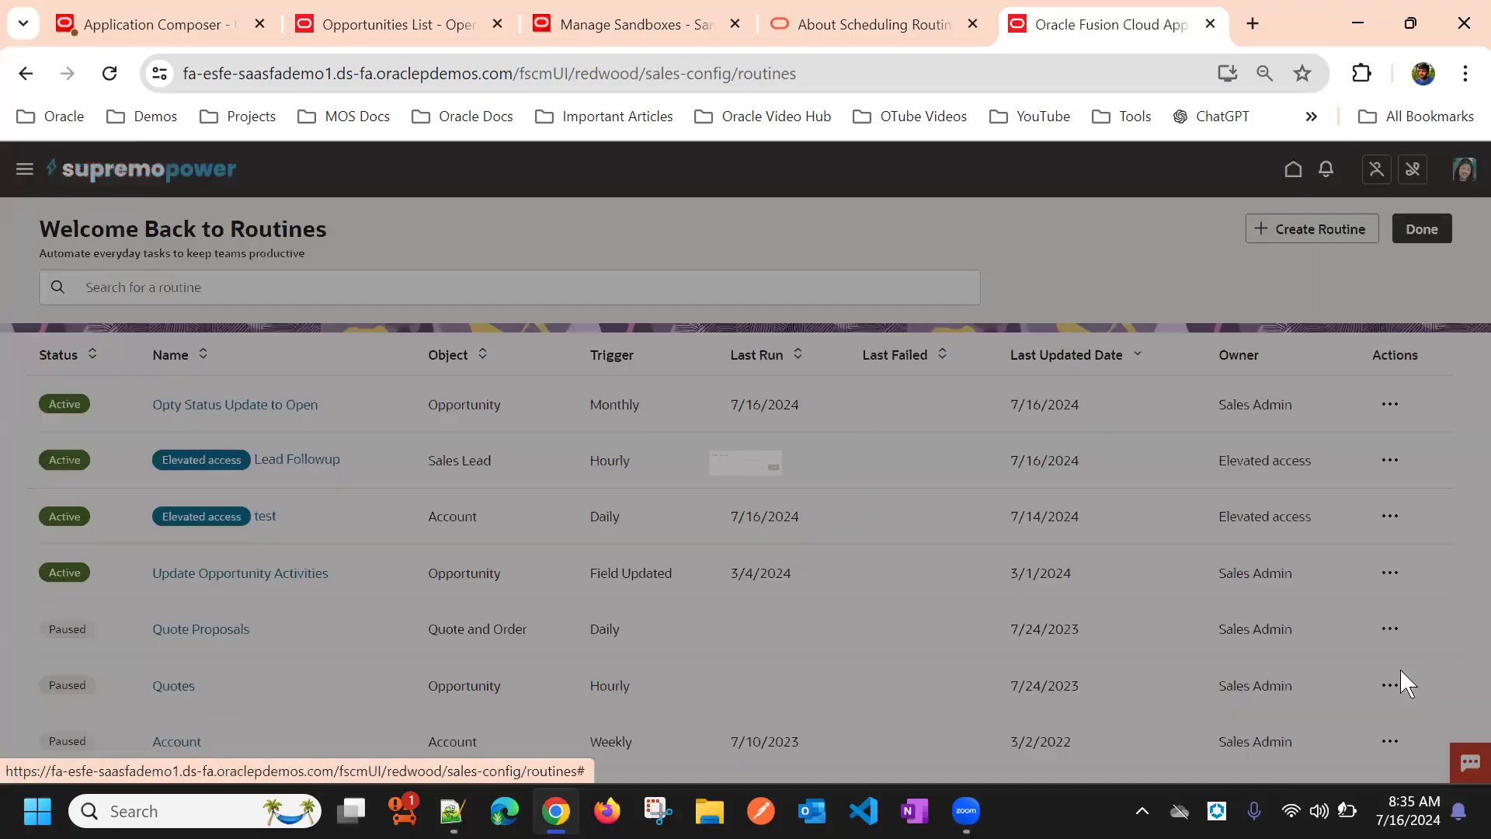
pyautogui.click(930, 495)
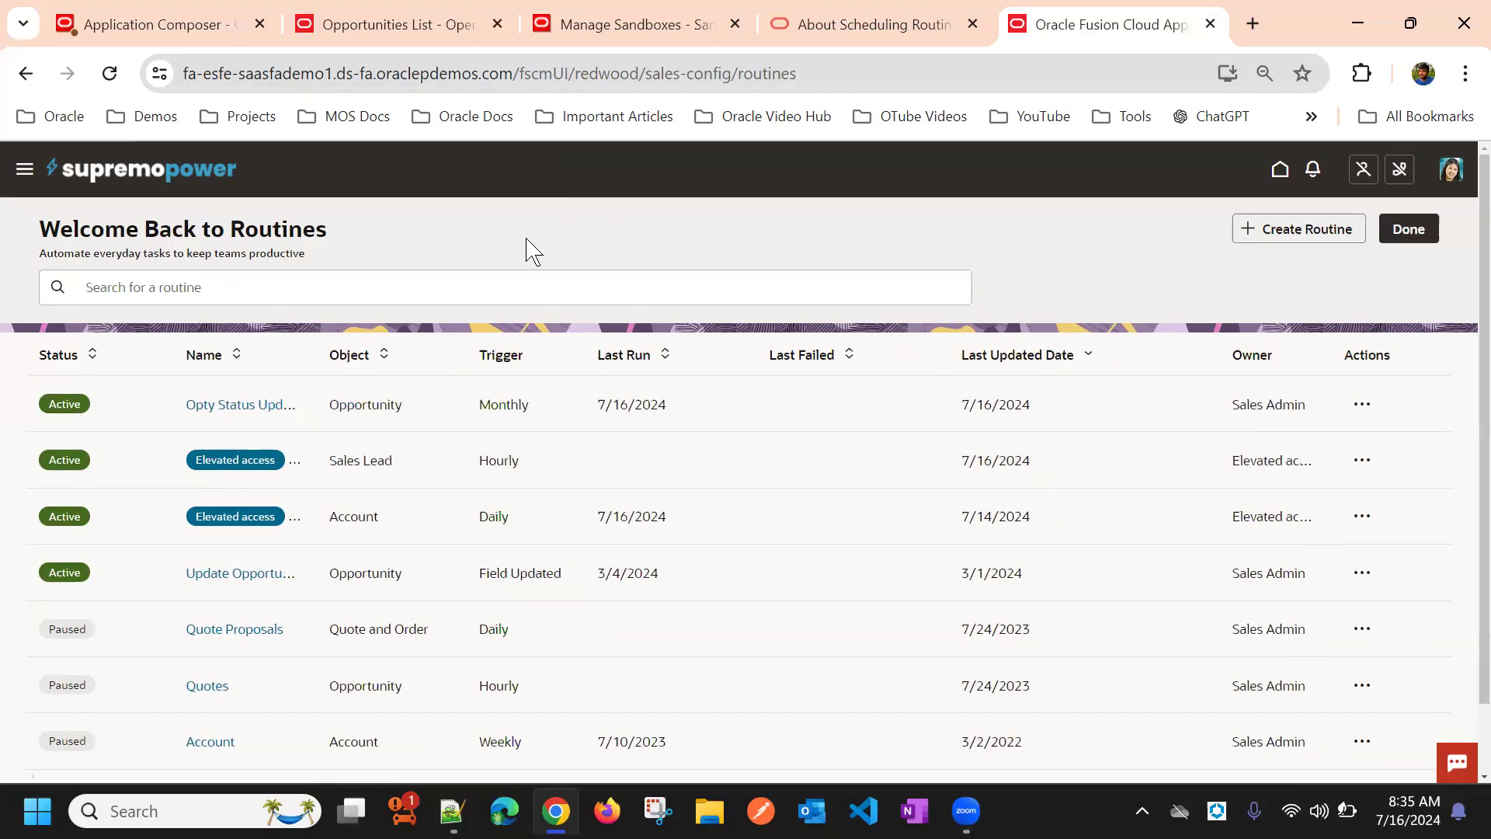
pyautogui.moveTo(975, 794)
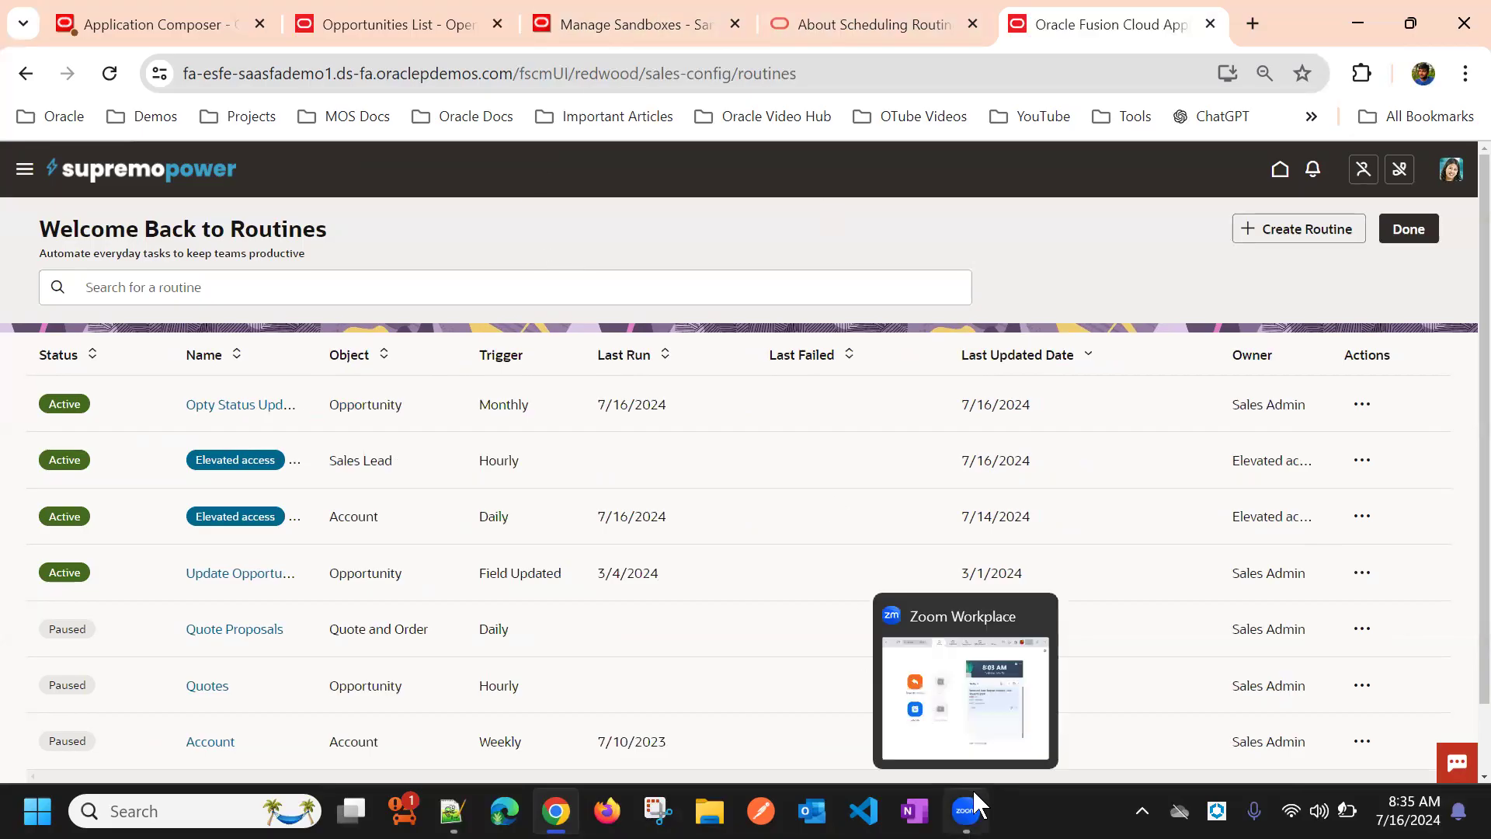